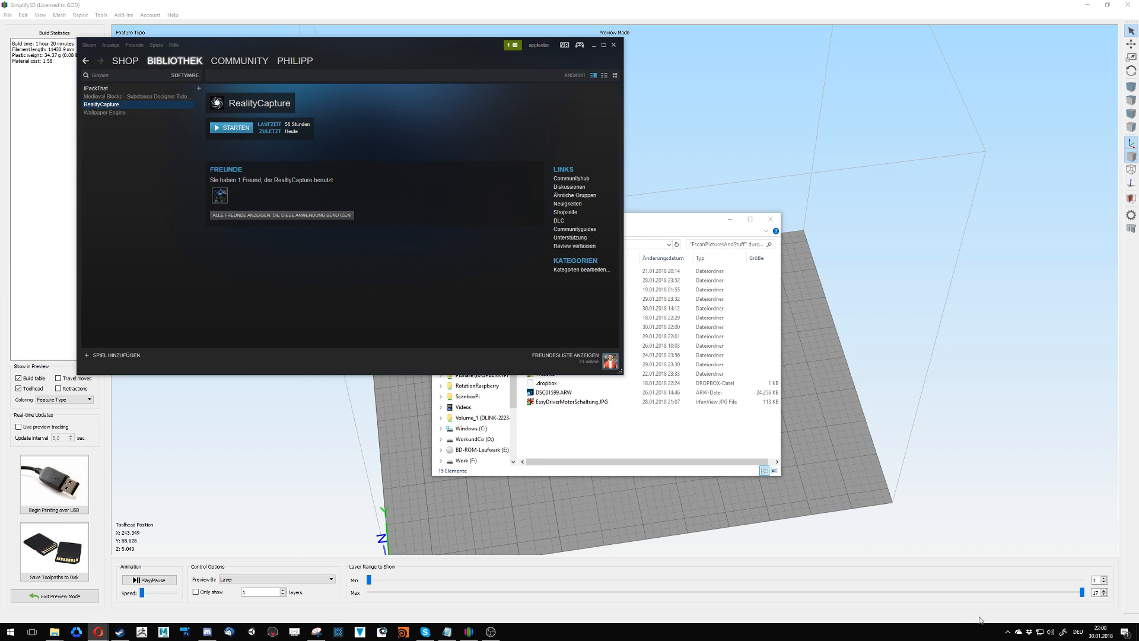
# - Quit the Steam client completely from its system tray entry and return to Simplify3D
pyautogui.click(1008, 631)
pyautogui.rightClick(980, 582)
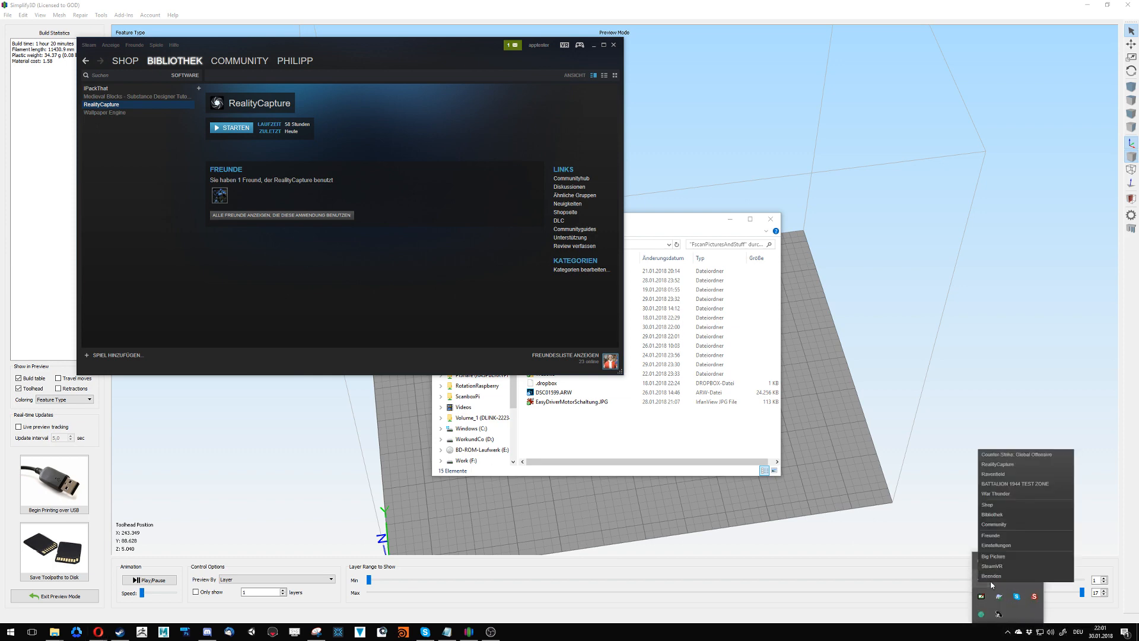
pyautogui.click(992, 577)
pyautogui.click(718, 536)
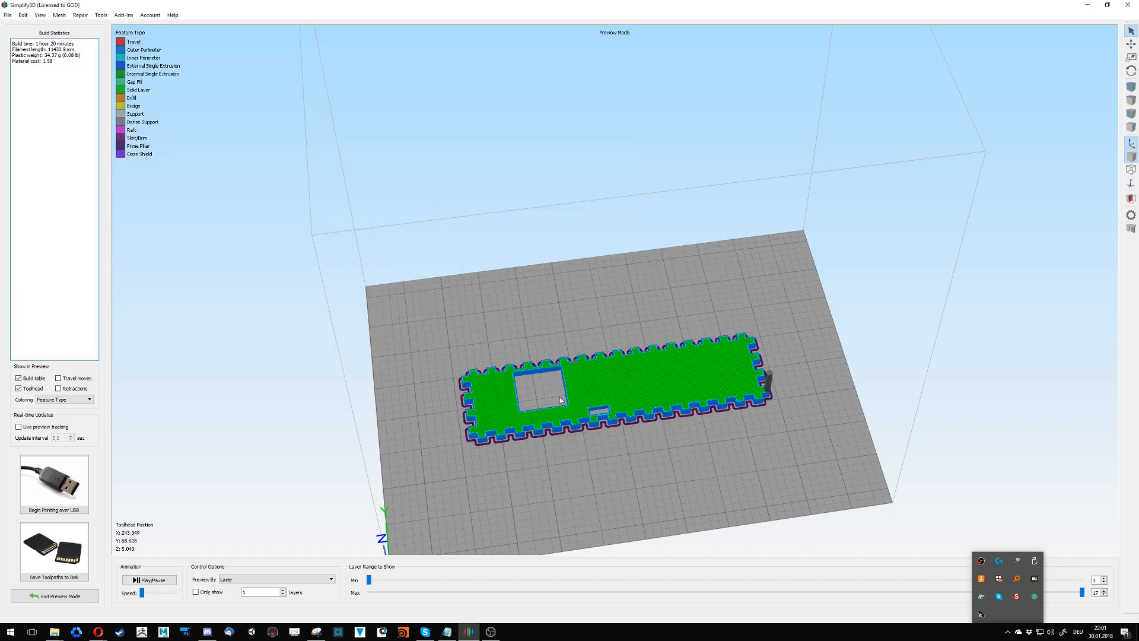
pyautogui.moveTo(610, 478); pyautogui.dragTo(642, 456)
# - Launch SpeedTree Cinema v8.0.2 (64-bit) and open the recent model American Elm UE4 2
pyautogui.click(19, 634)
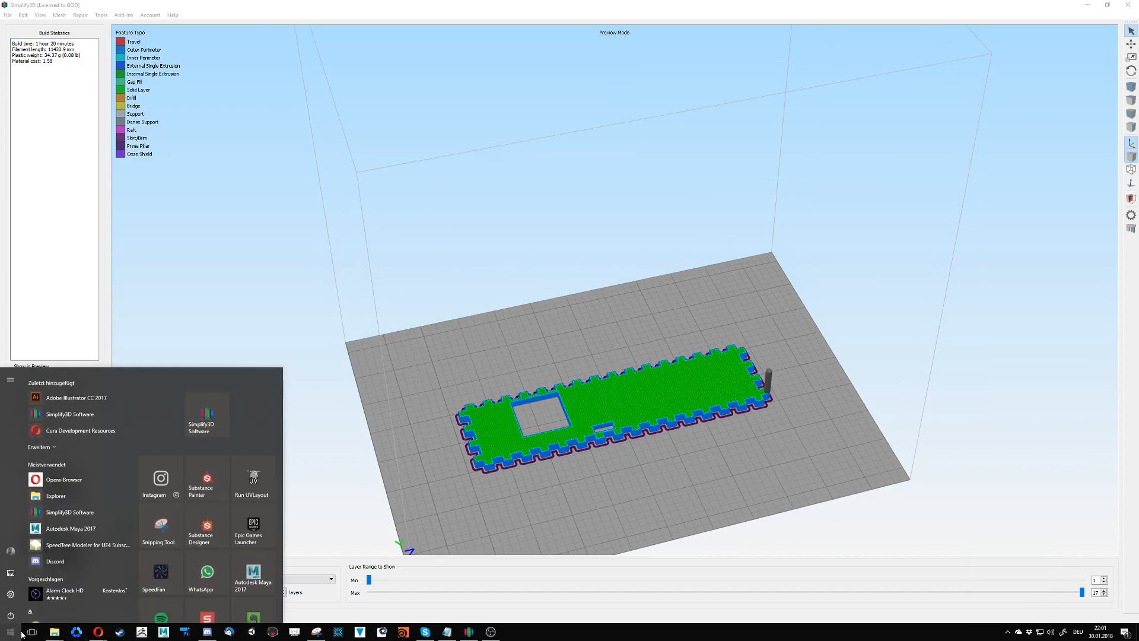
pyautogui.click(20, 633)
pyautogui.write('spee')
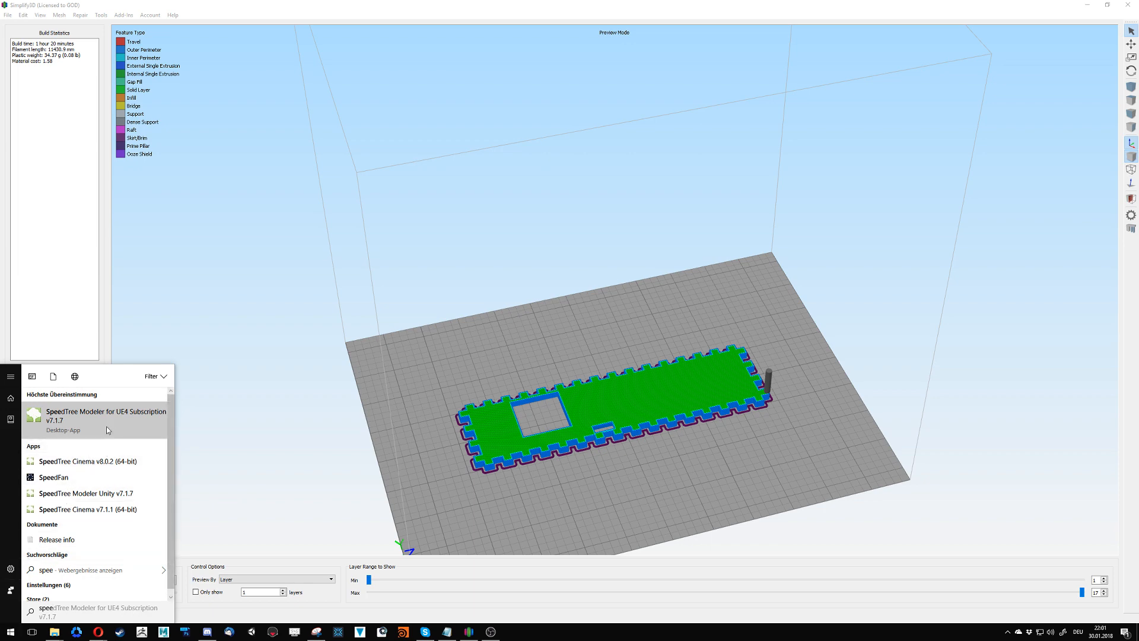
pyautogui.click(113, 464)
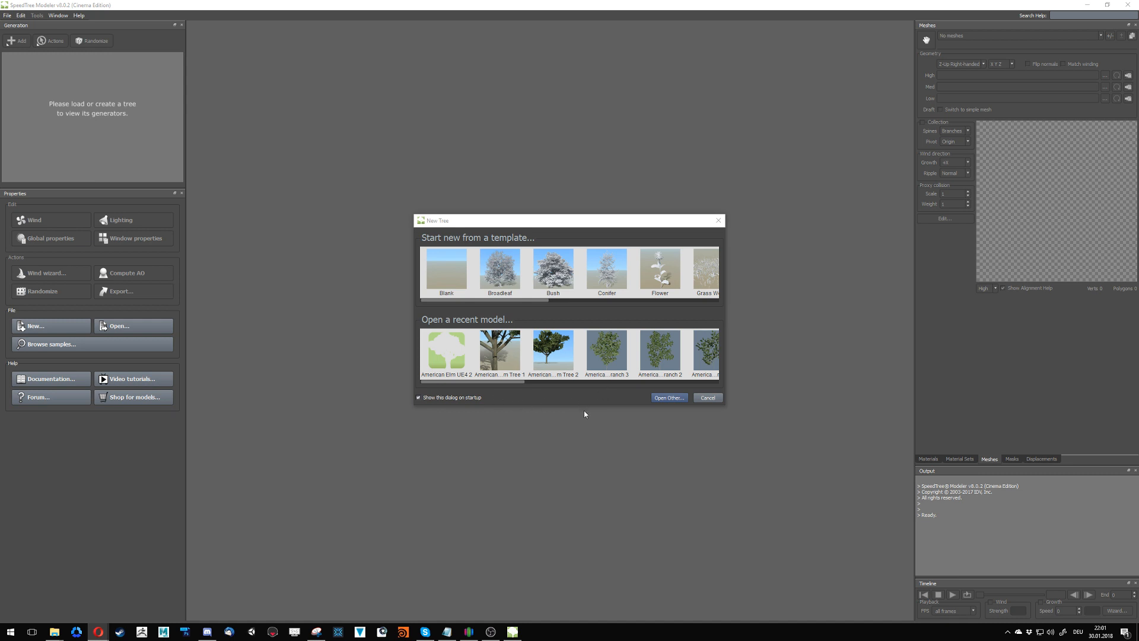
pyautogui.click(447, 355)
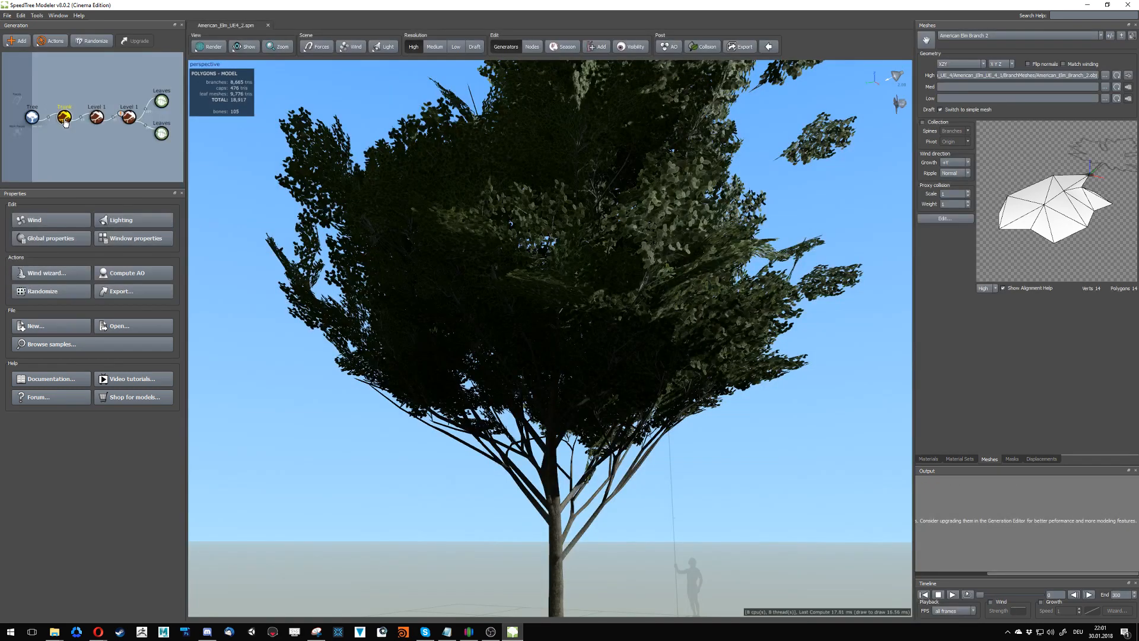
# - Review the legacy generator upgrade options for the Trunk generator, then dismiss them without upgrading
pyautogui.rightClick(64, 118)
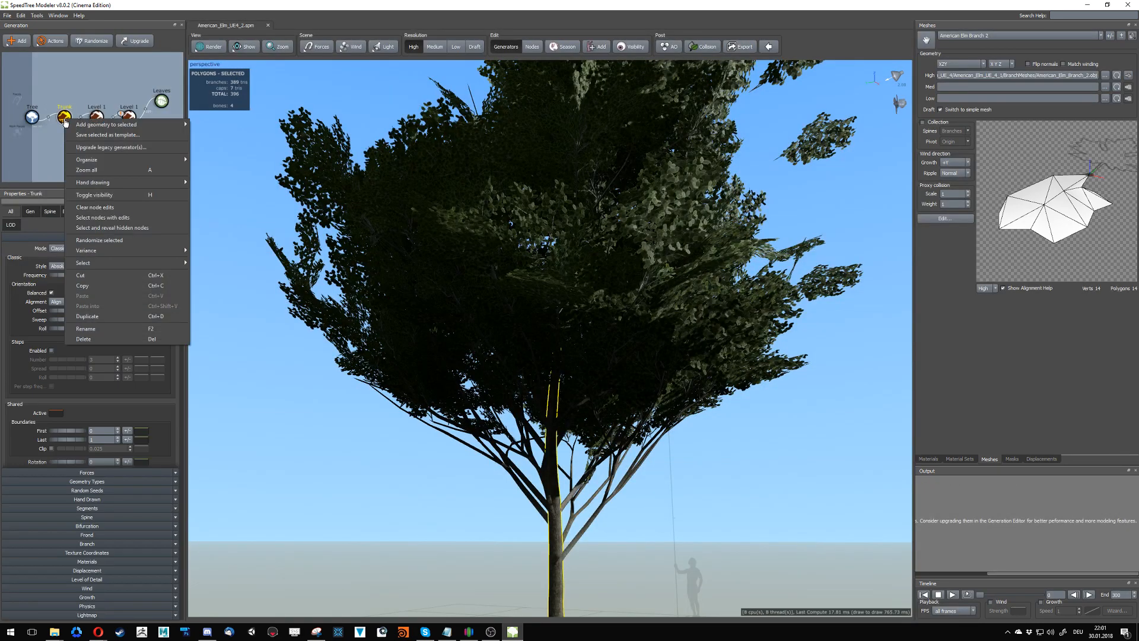
pyautogui.click(83, 147)
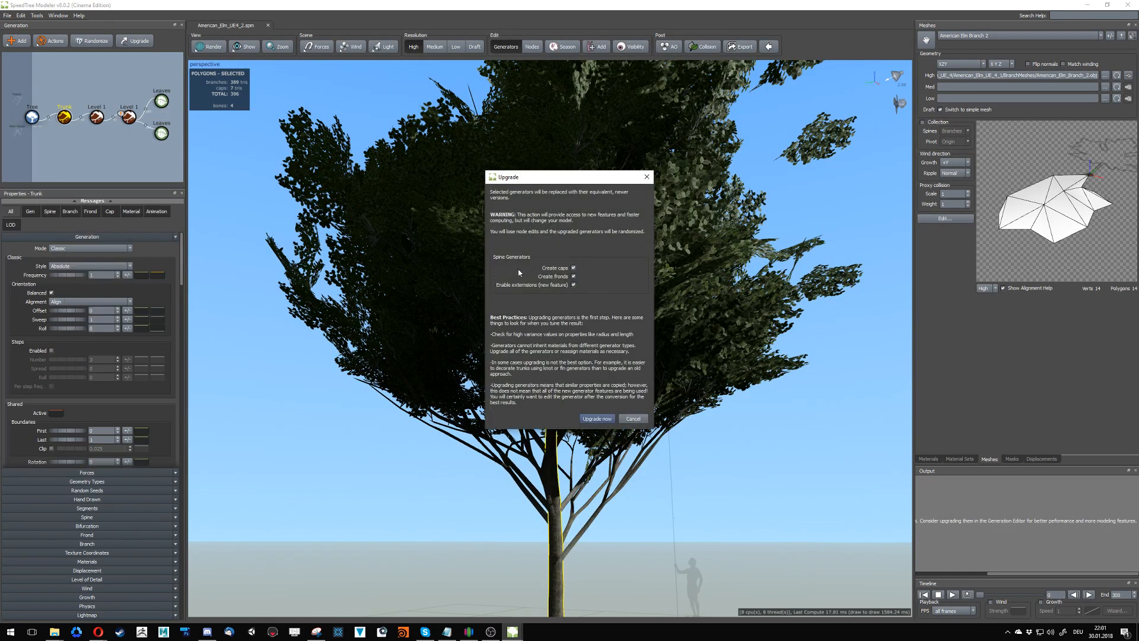
pyautogui.moveTo(519, 180); pyautogui.dragTo(251, 303)
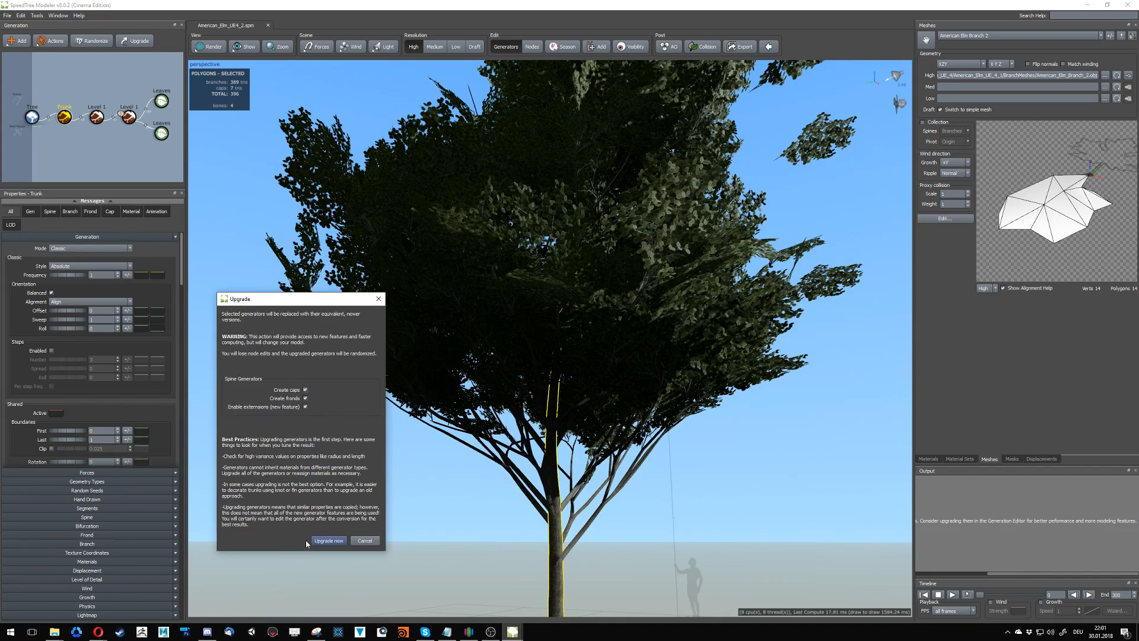
pyautogui.click(365, 541)
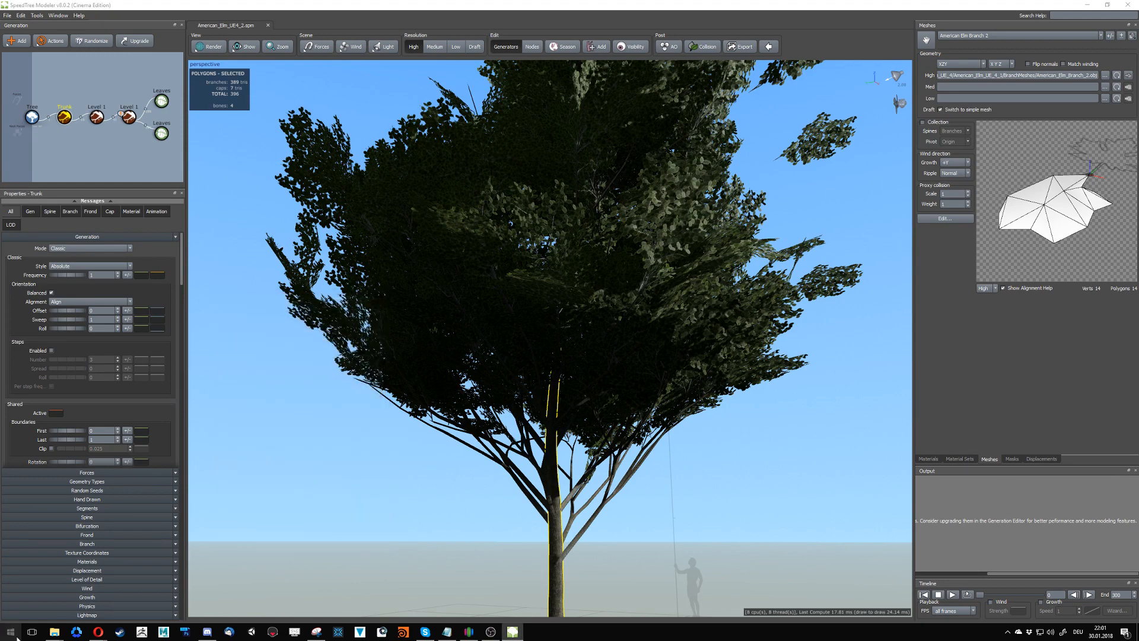
# - Launch SpeedTree Modeler for UE4 Subscription v7.1.7 and open the recent file London_Plane_Tree_UE4_1.spm
pyautogui.click(16, 636)
pyautogui.write('spee')
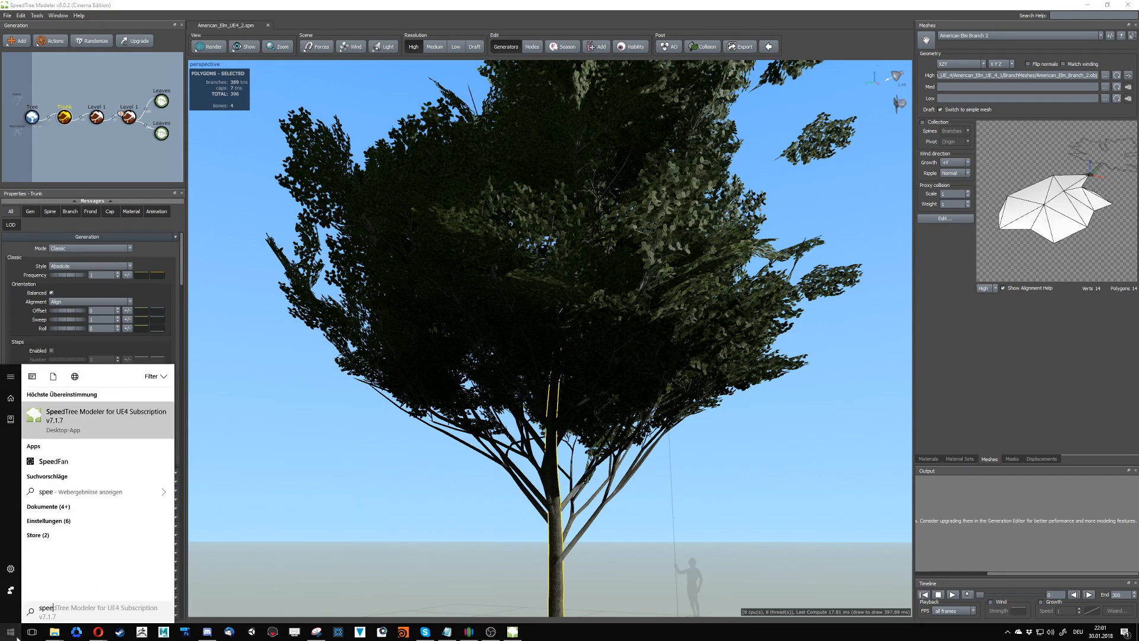
pyautogui.press('Return')
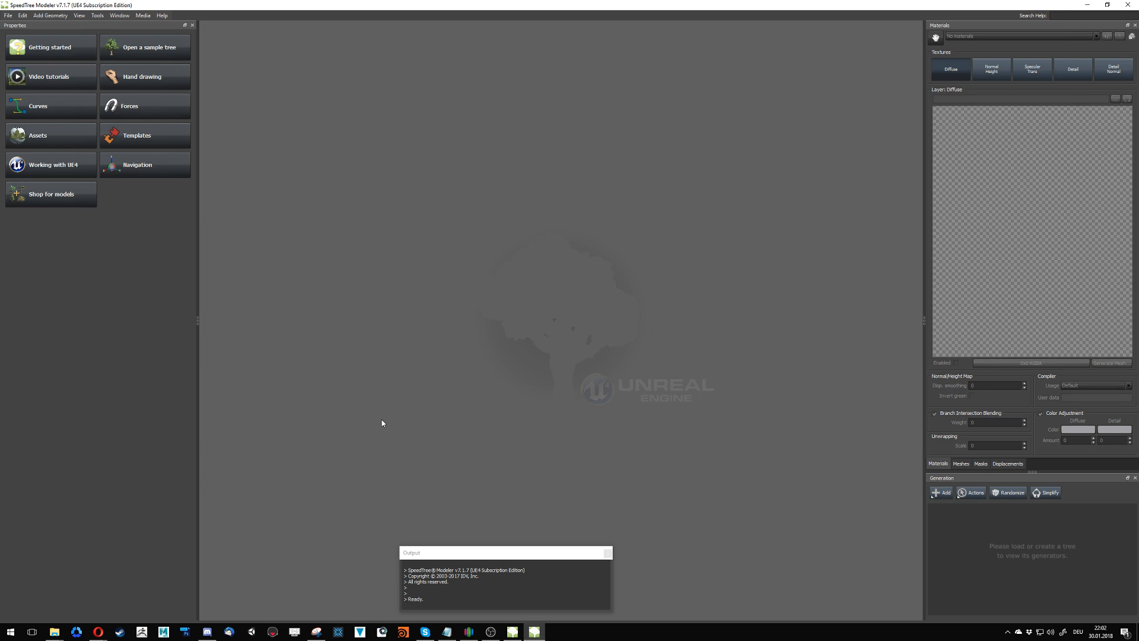
pyautogui.click(8, 15)
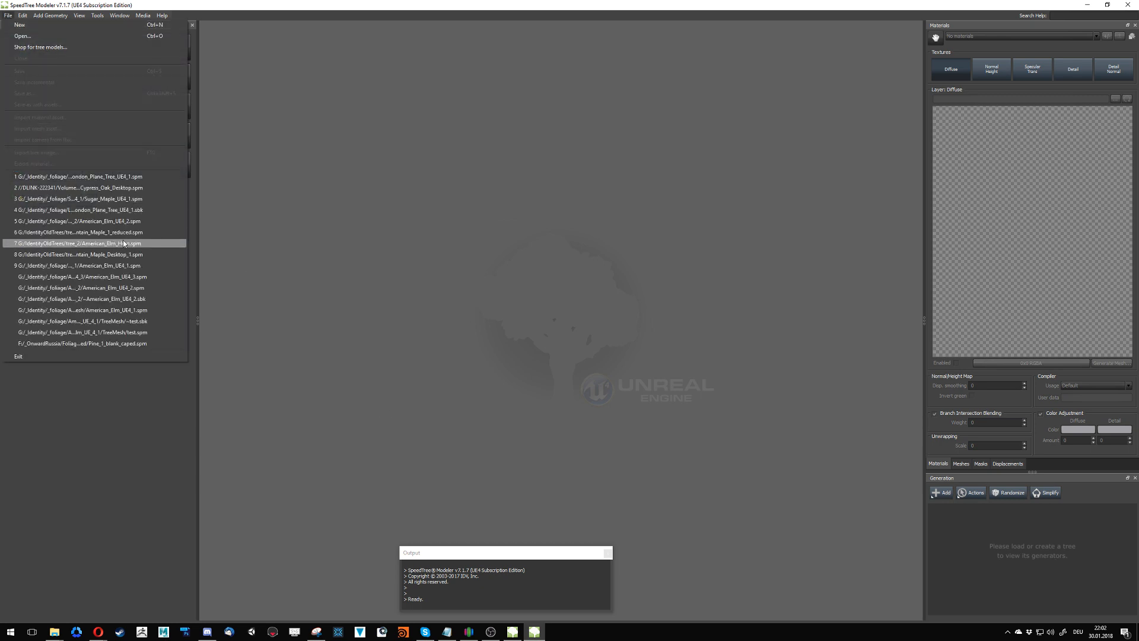
pyautogui.click(152, 180)
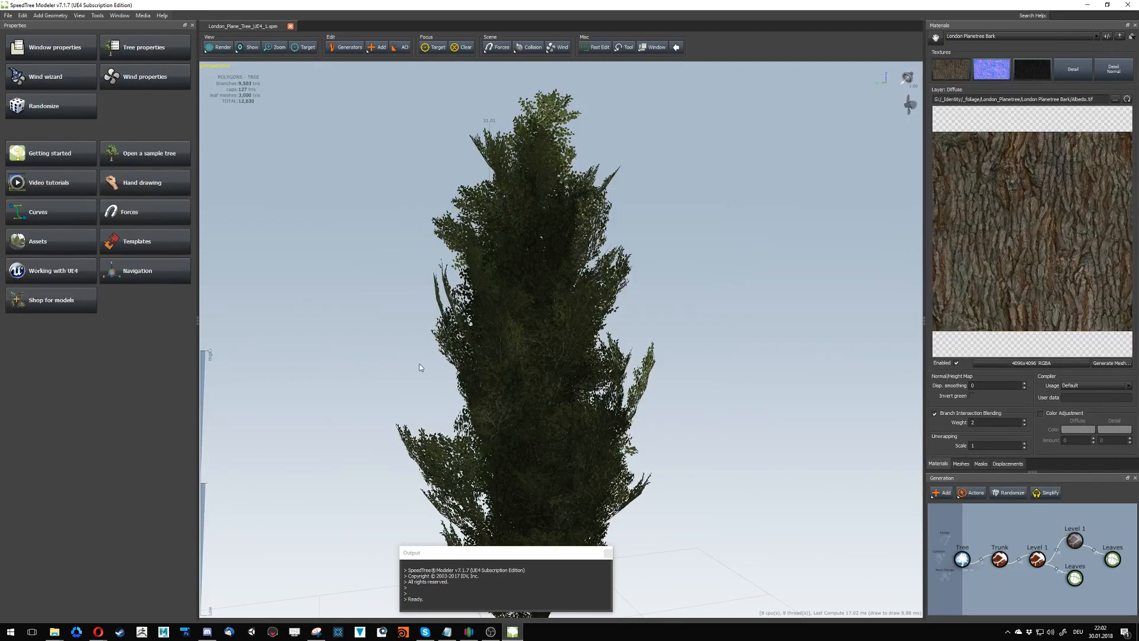
# - Move the floating Output window clear of the London plane tree and render the tree as wireframe
pyautogui.moveTo(603, 557); pyautogui.dragTo(407, 563)
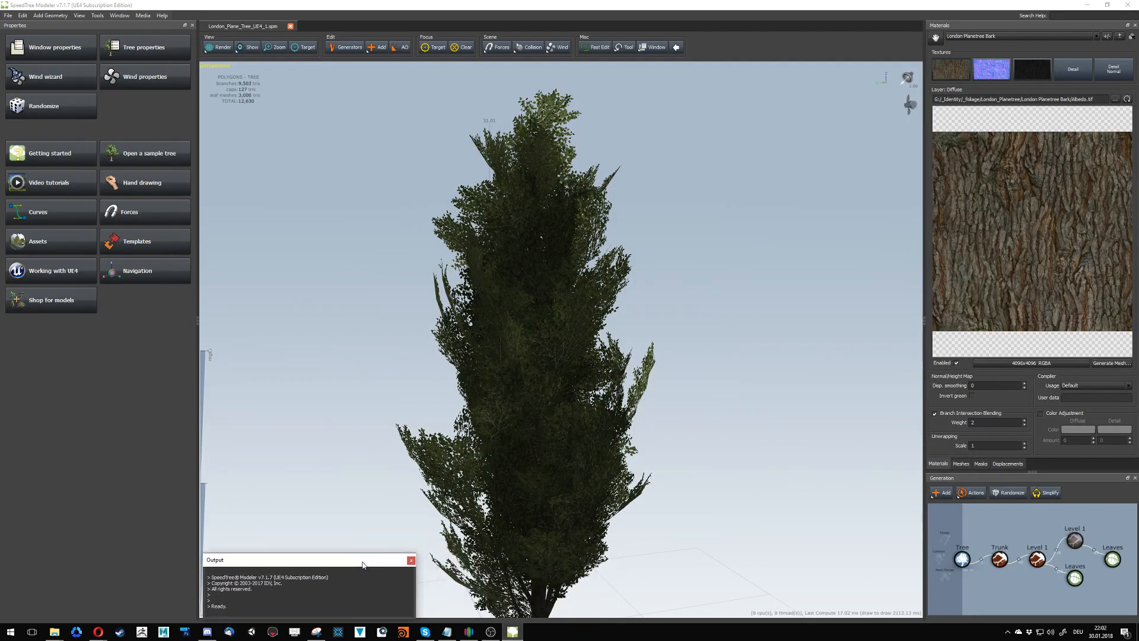
pyautogui.click(217, 47)
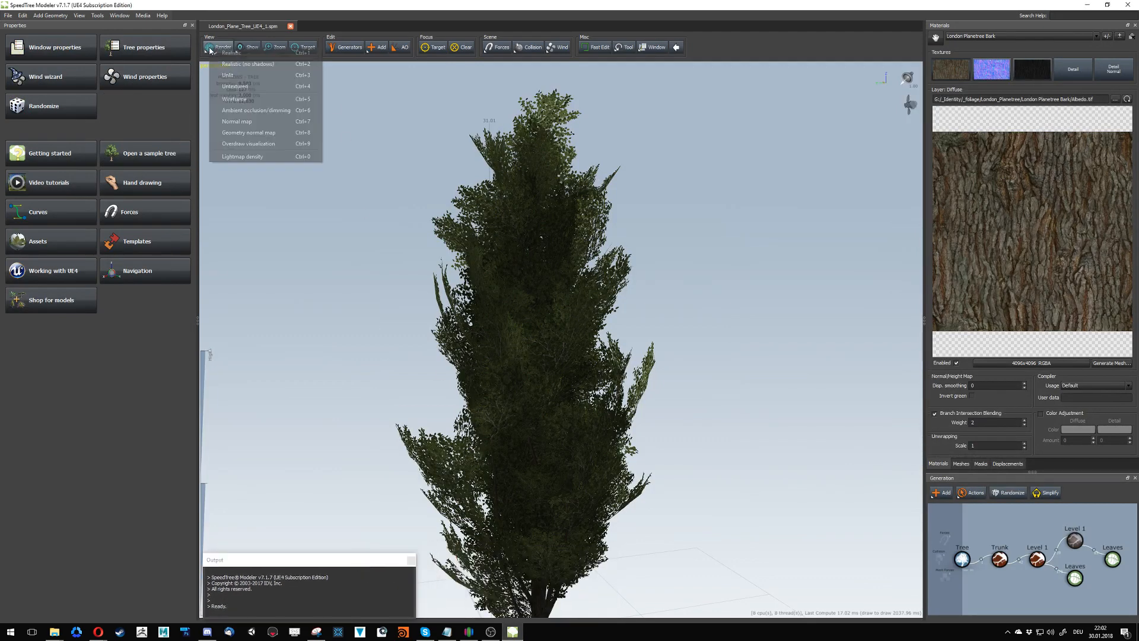
pyautogui.click(249, 99)
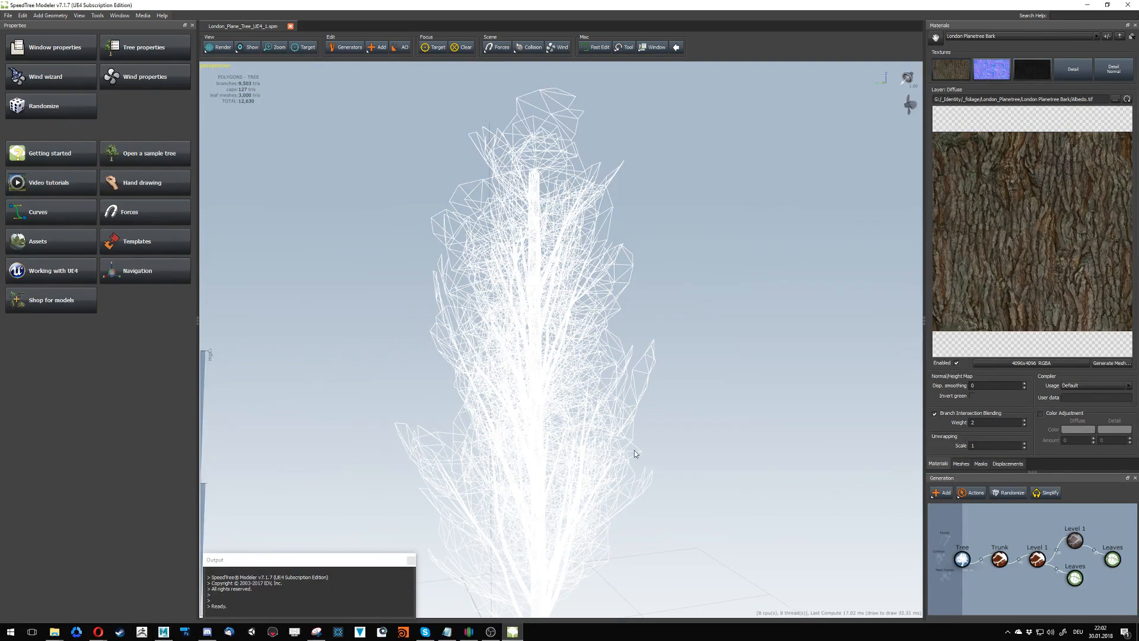
# - Start the Epic Games Launcher and open the IdentityFoliageTest project in Unreal Editor
pyautogui.click(10, 632)
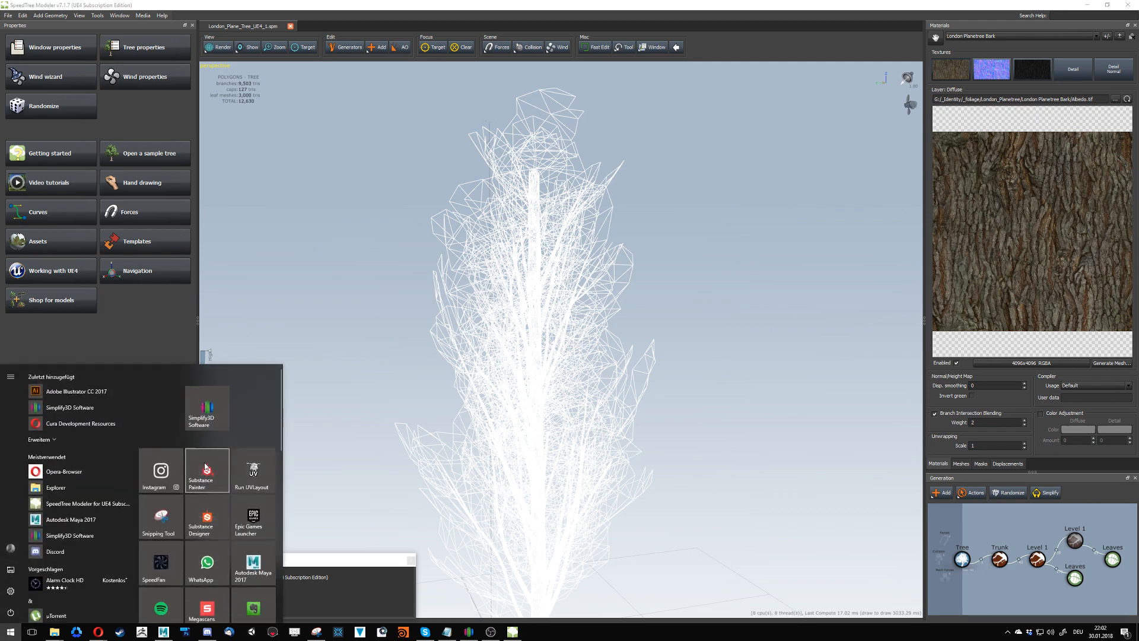
pyautogui.click(260, 521)
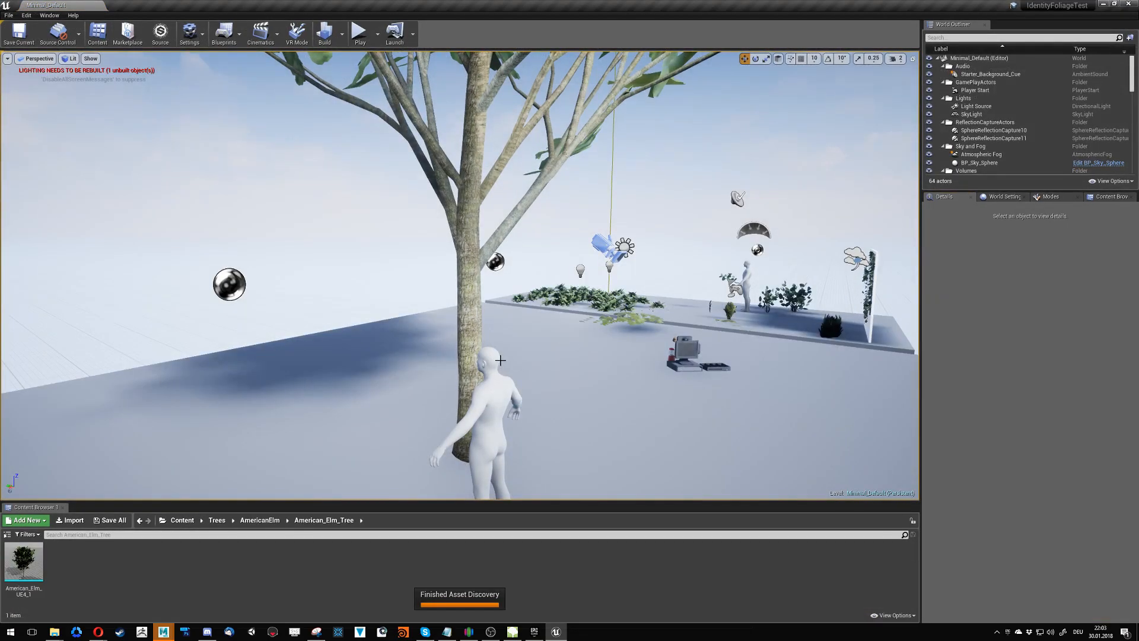
# - Start a lighting-only build for the Minimal_Default level
pyautogui.moveTo(422, 384); pyautogui.dragTo(487, 404, button='right')
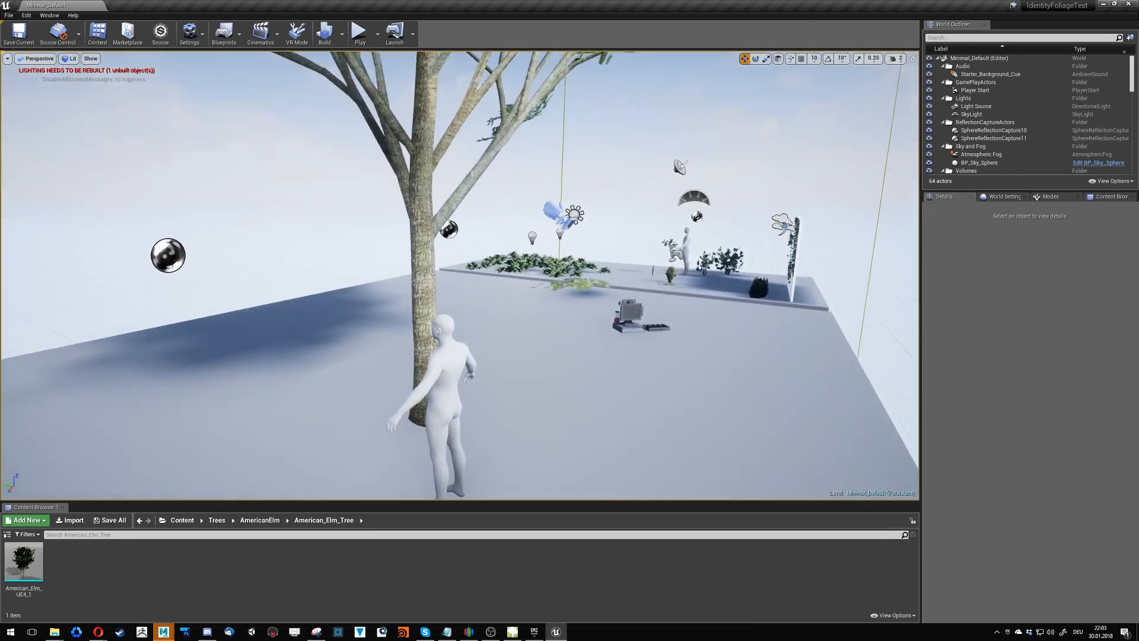
pyautogui.click(342, 34)
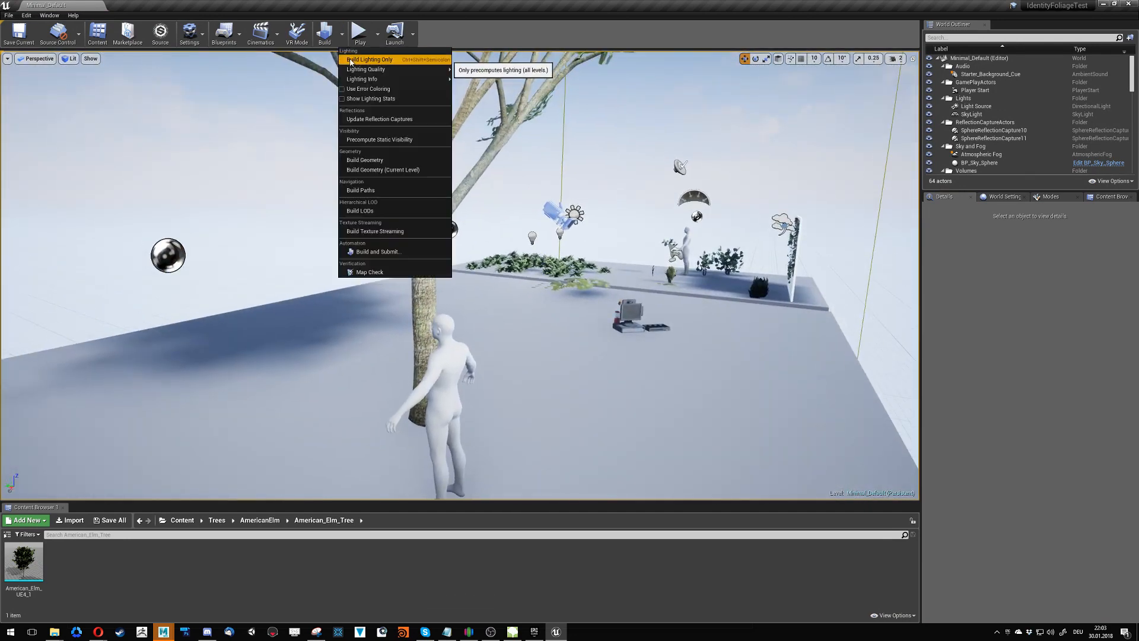
pyautogui.click(351, 60)
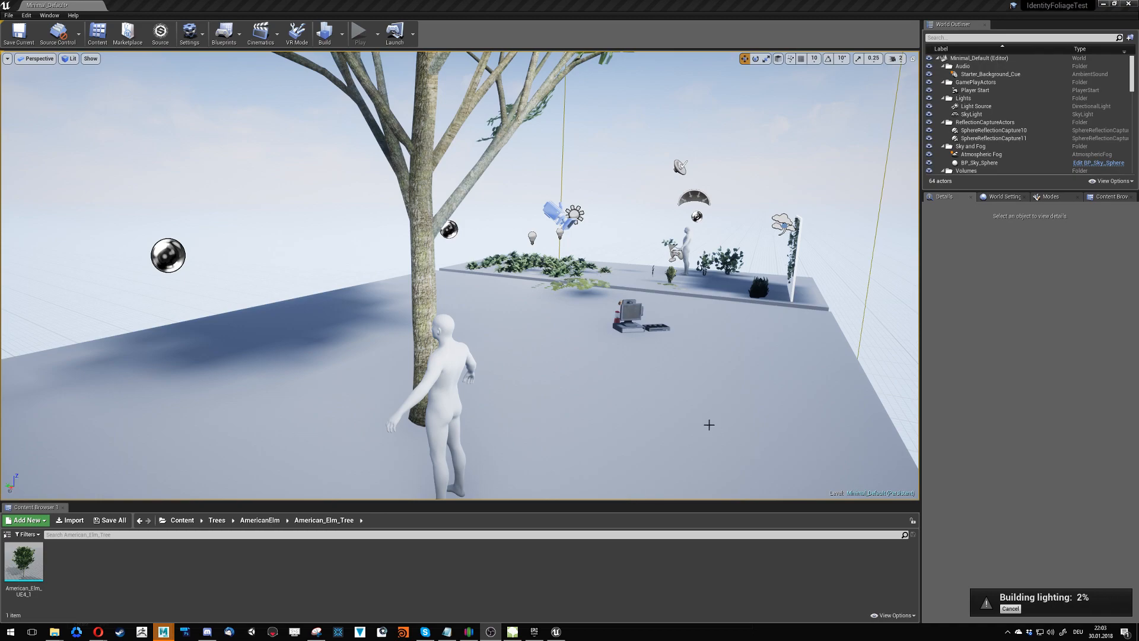
# - Fly through the level to examine the cash register props, the plants on the platform, the ivy wall and the tree
pyautogui.moveTo(701, 425)
pyautogui.mouseDown(button='right')
pyautogui.moveTo(704, 389)
pyautogui.moveTo(679, 355)
pyautogui.moveTo(677, 383)
pyautogui.moveTo(570, 451)
pyautogui.moveTo(821, 427)
pyautogui.moveTo(721, 415)
pyautogui.mouseUp(button='right')
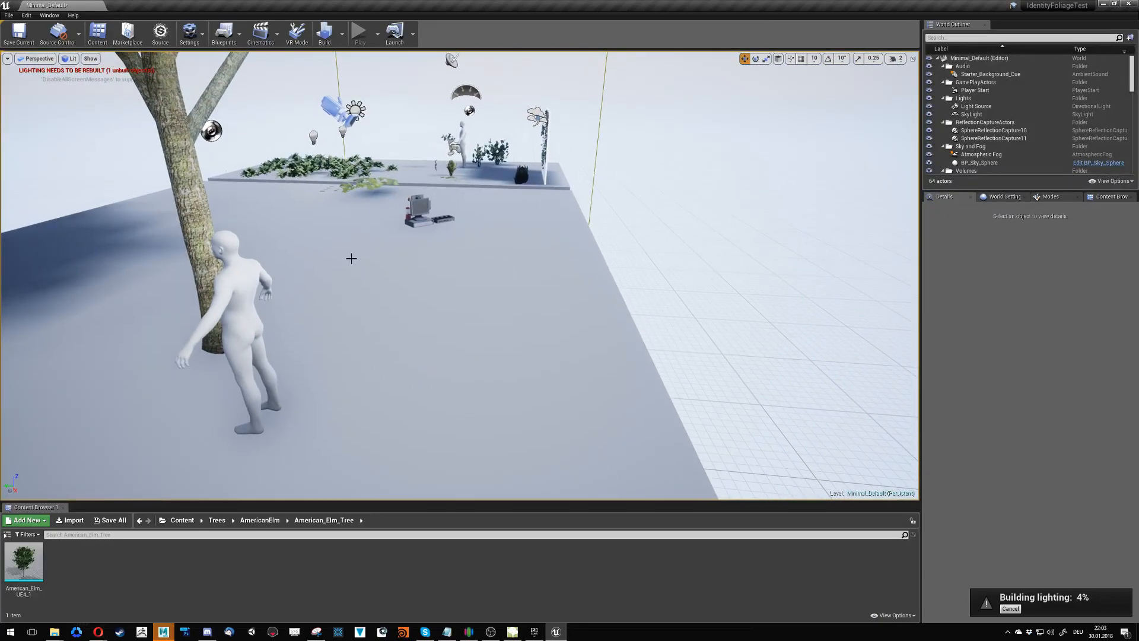
pyautogui.moveTo(456, 267); pyautogui.dragTo(442, 250, button='right')
pyautogui.press('w')
pyautogui.press('w')
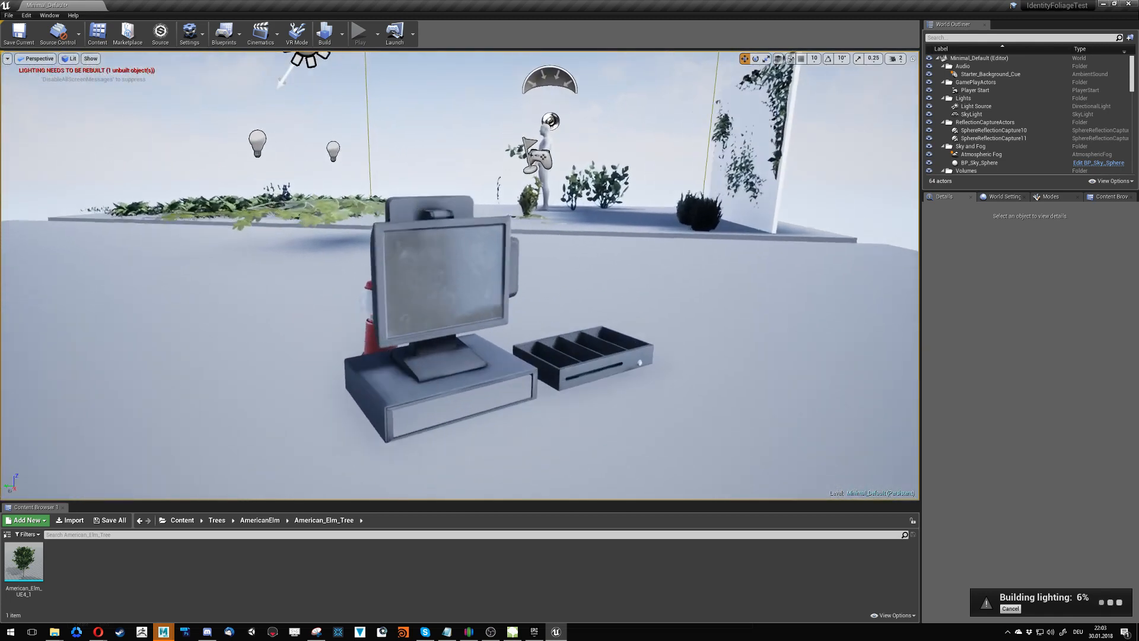
pyautogui.press('d')
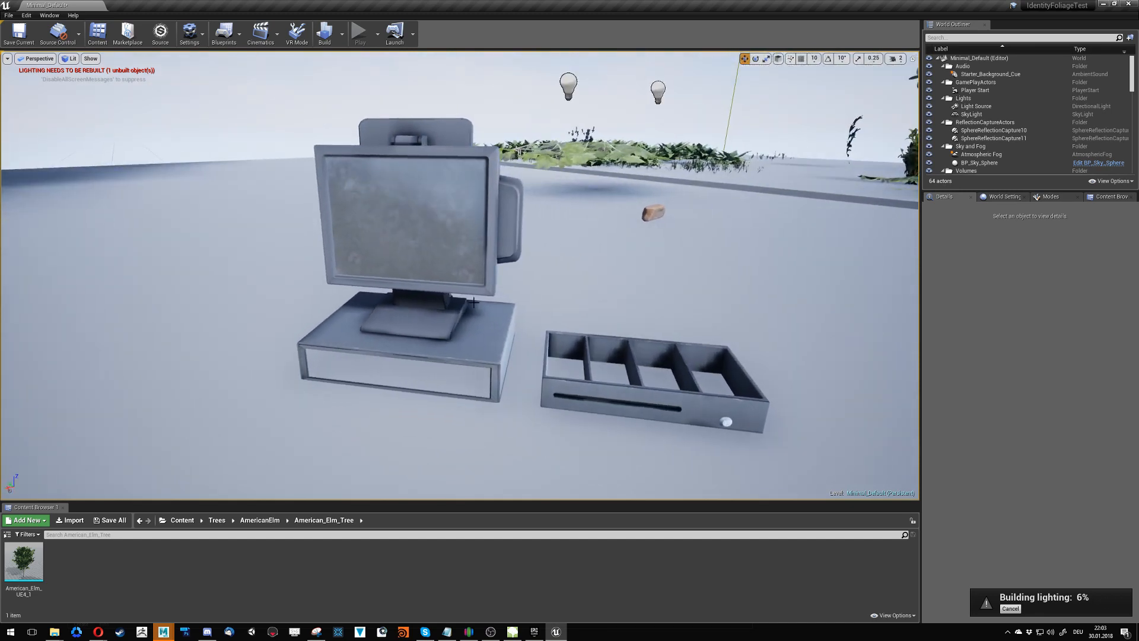
pyautogui.press('a')
pyautogui.moveTo(473, 302); pyautogui.dragTo(115, 117, button='right')
pyautogui.press('a')
pyautogui.press('d')
pyautogui.press('w')
pyautogui.press('a')
pyautogui.press('w')
pyautogui.press('d')
pyautogui.press('q')
pyautogui.press('s')
pyautogui.press('w')
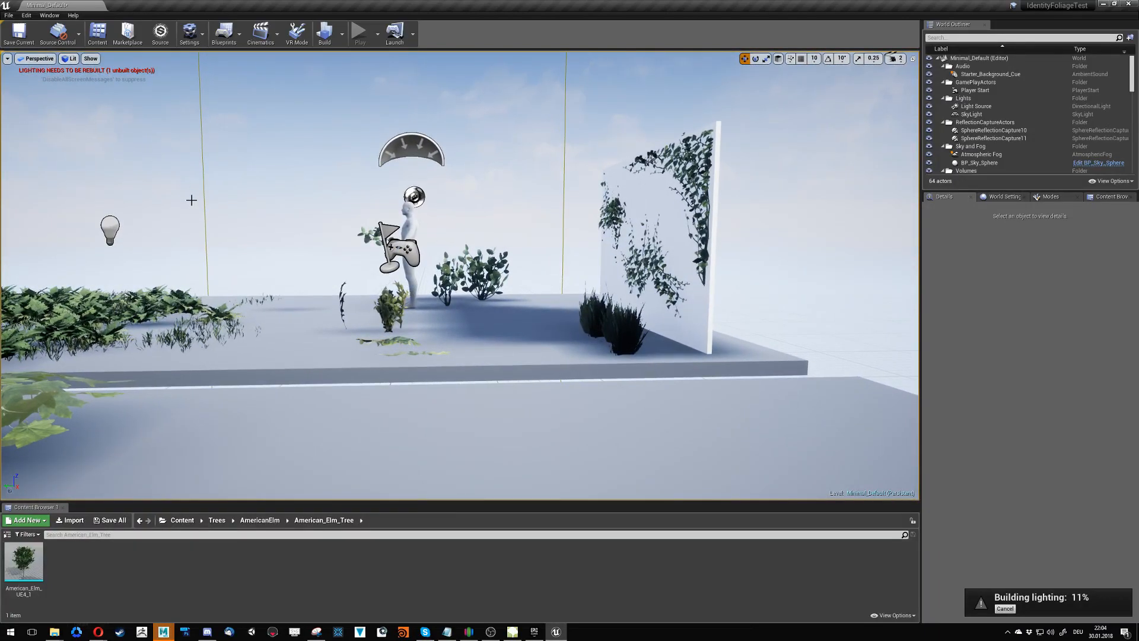
pyautogui.moveTo(299, 282); pyautogui.dragTo(338, 278, button='right')
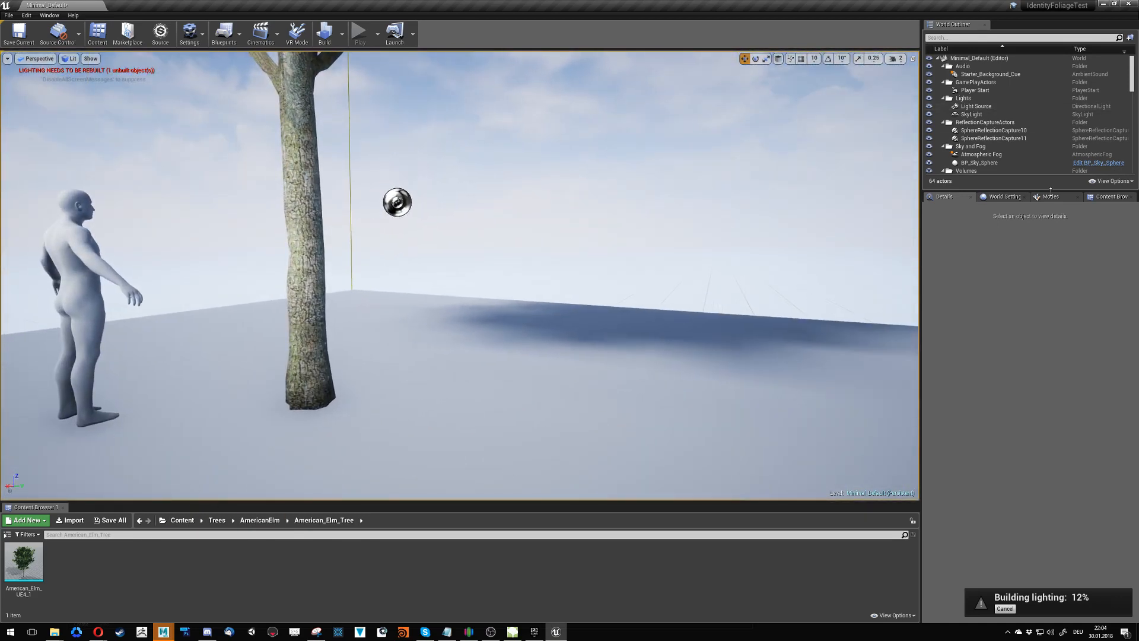
pyautogui.click(73, 16)
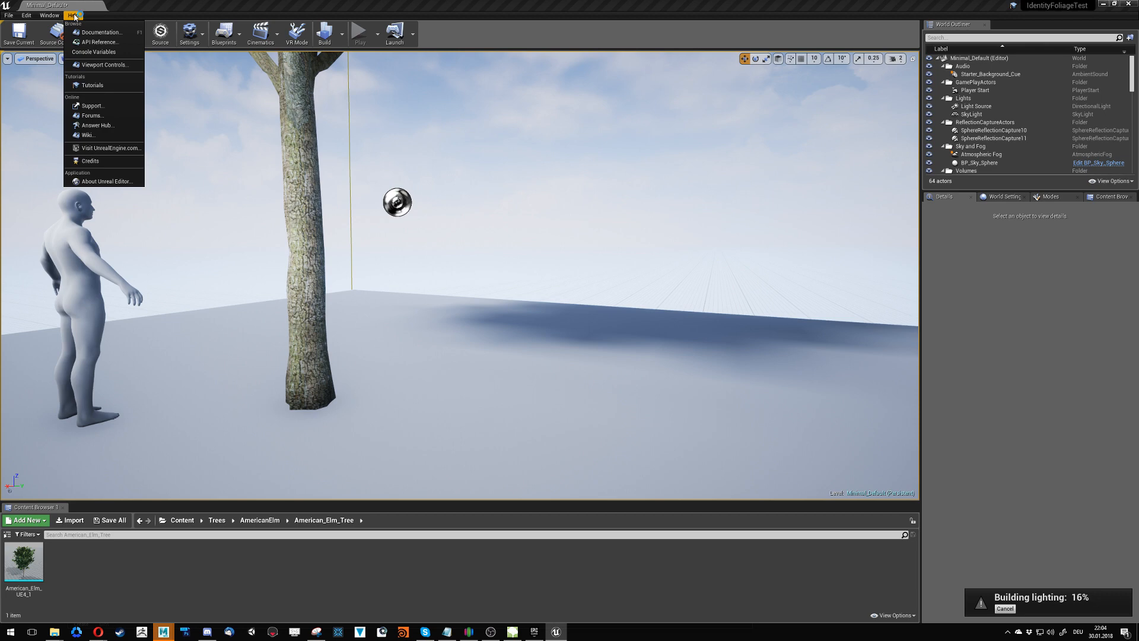
pyautogui.moveTo(60, 19)
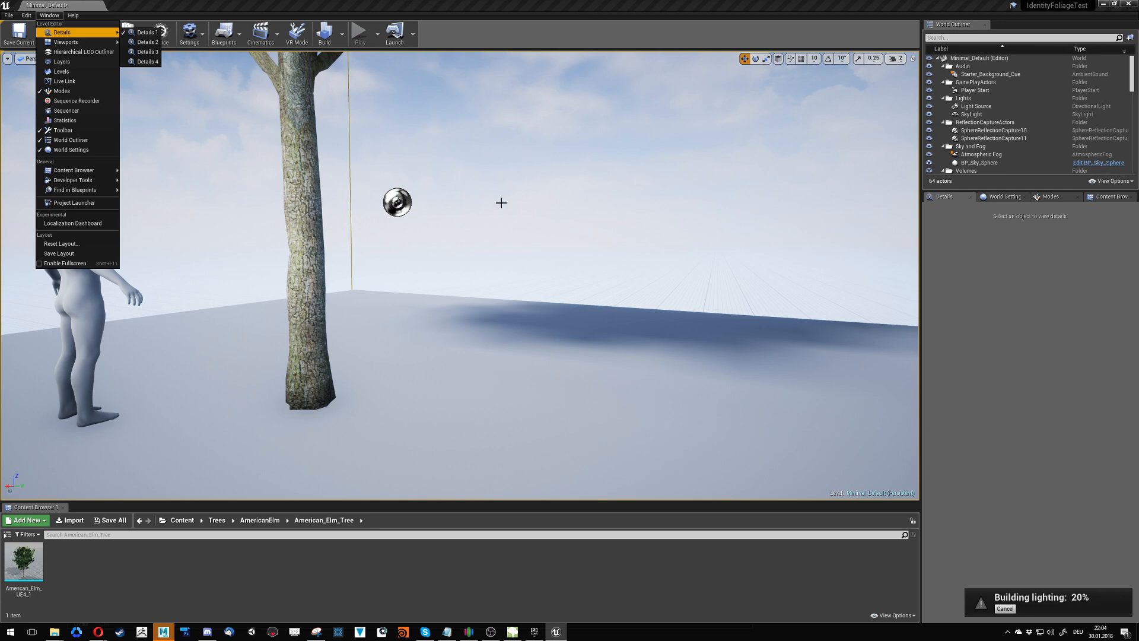
# - Examine the elm tree and the patch of ferns and grass on the raised platform up close
pyautogui.moveTo(504, 228); pyautogui.dragTo(393, 244, button='right')
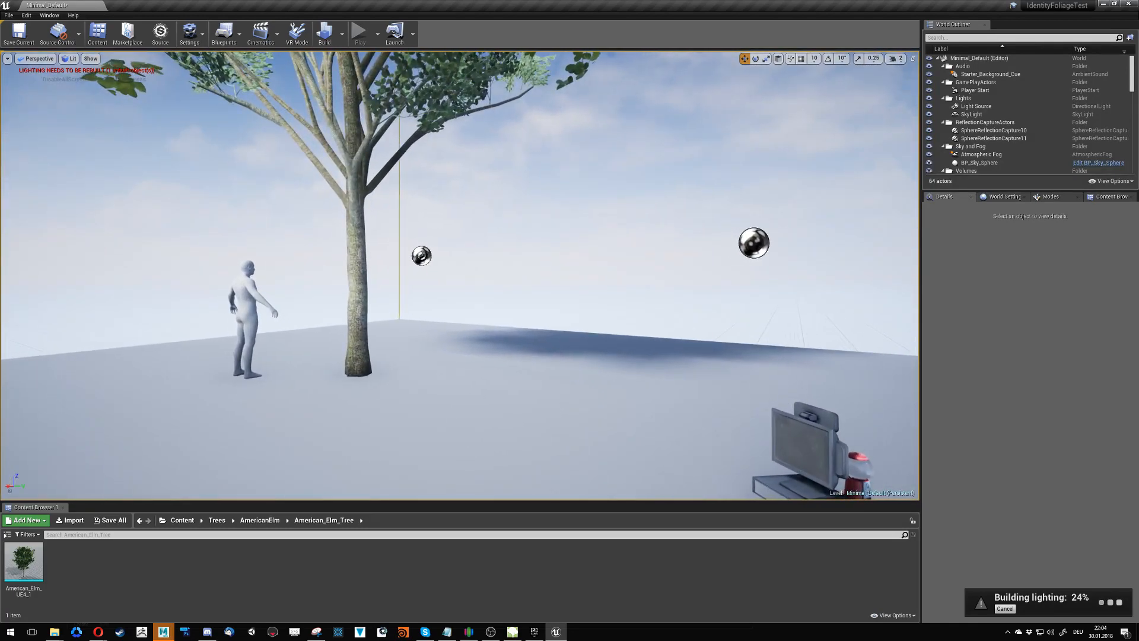
pyautogui.moveTo(460, 276); pyautogui.dragTo(379, 454, button='right')
pyautogui.press('w')
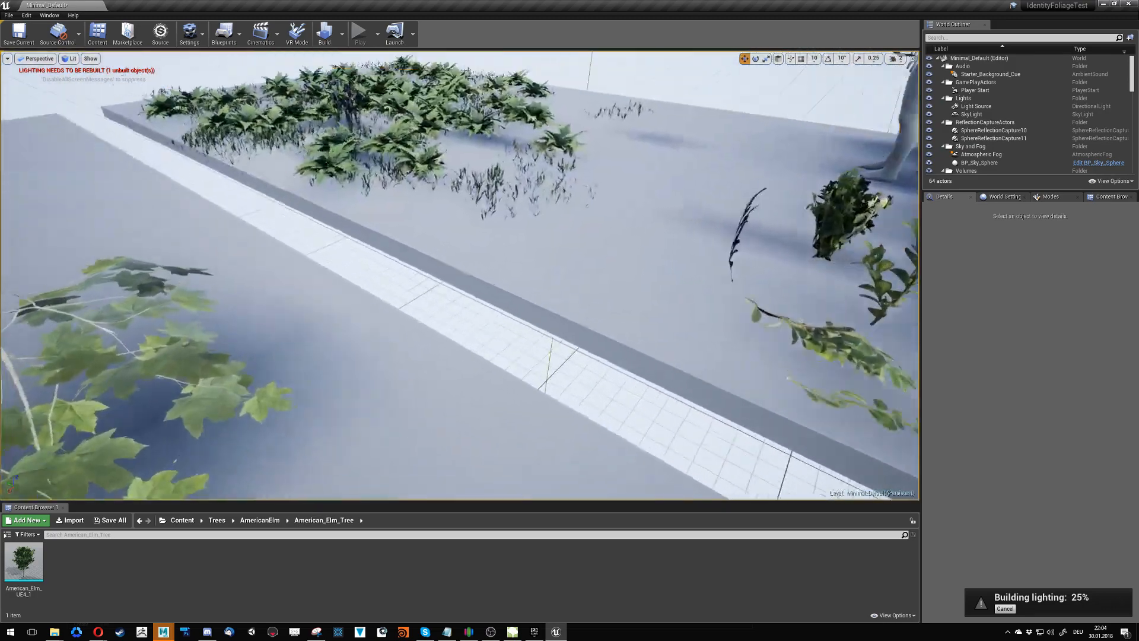
pyautogui.press('w')
pyautogui.moveTo(707, 291); pyautogui.dragTo(511, 224, button='right')
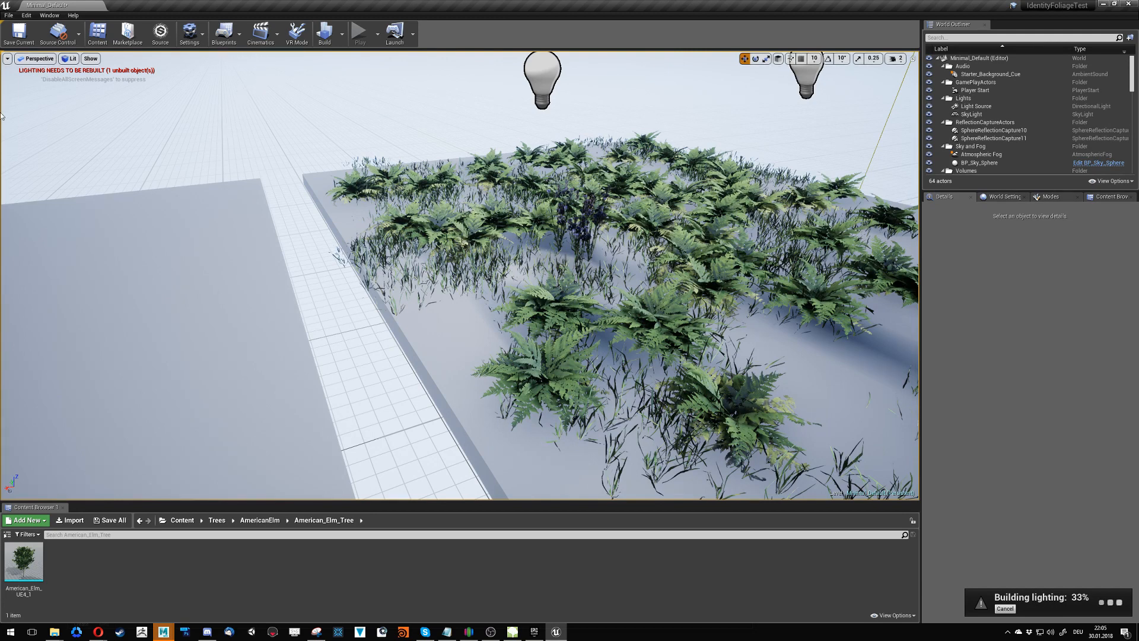
# - Open the level's Statistics window with its primitive stats and place it over the viewport
pyautogui.hotkey('alt', 'Tab')
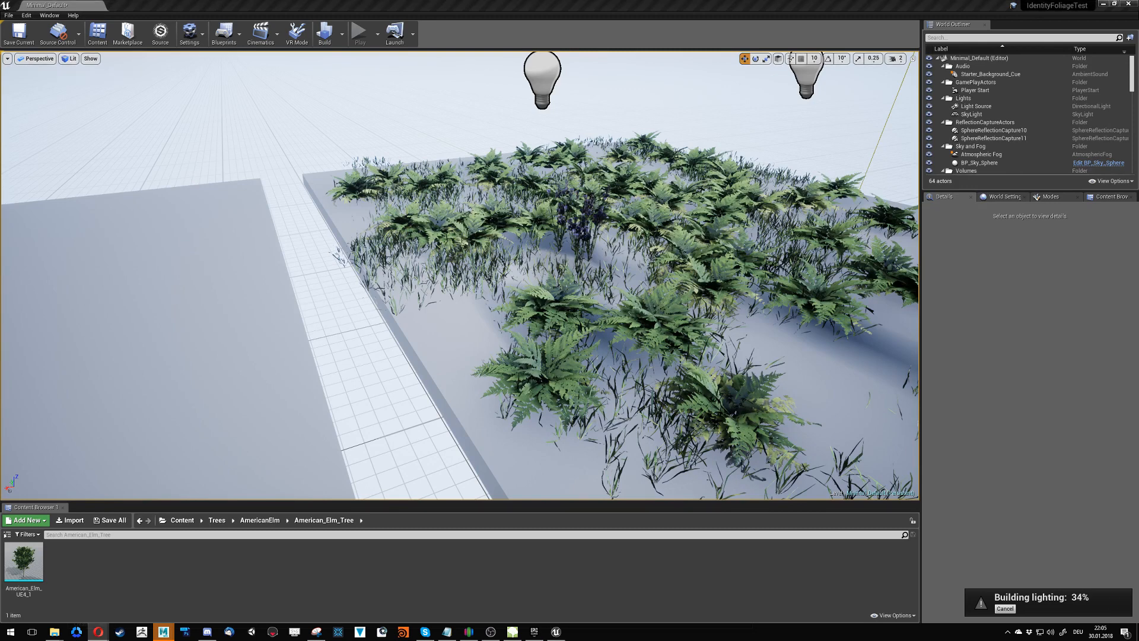
pyautogui.click(56, 16)
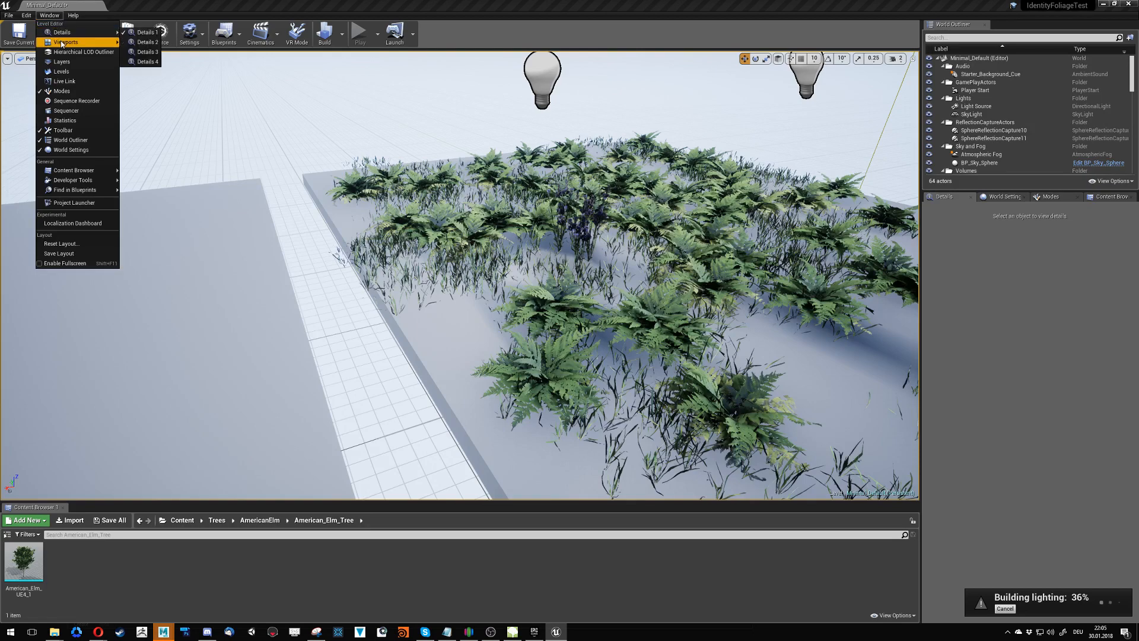
pyautogui.click(75, 122)
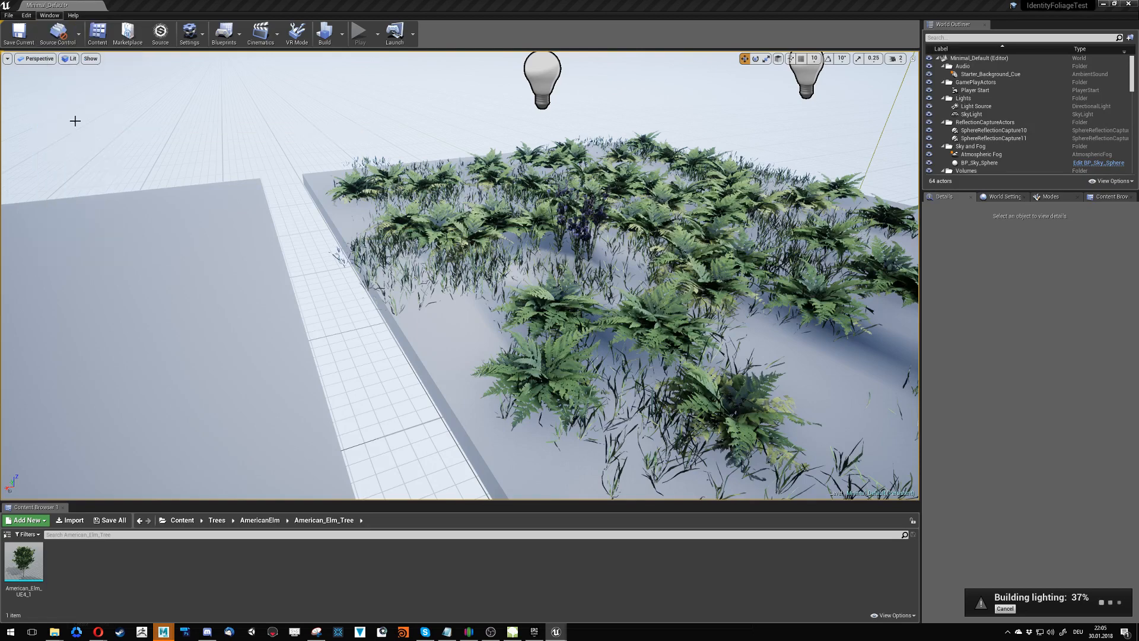
pyautogui.moveTo(392, 194); pyautogui.dragTo(78, 245)
pyautogui.click(49, 18)
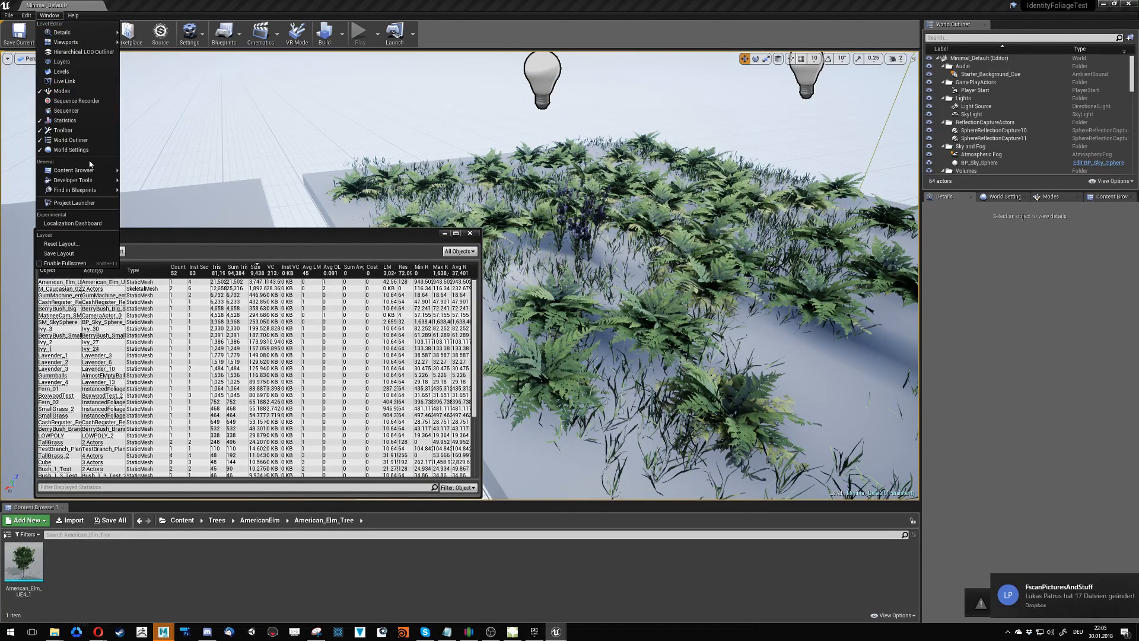
pyautogui.moveTo(90, 171)
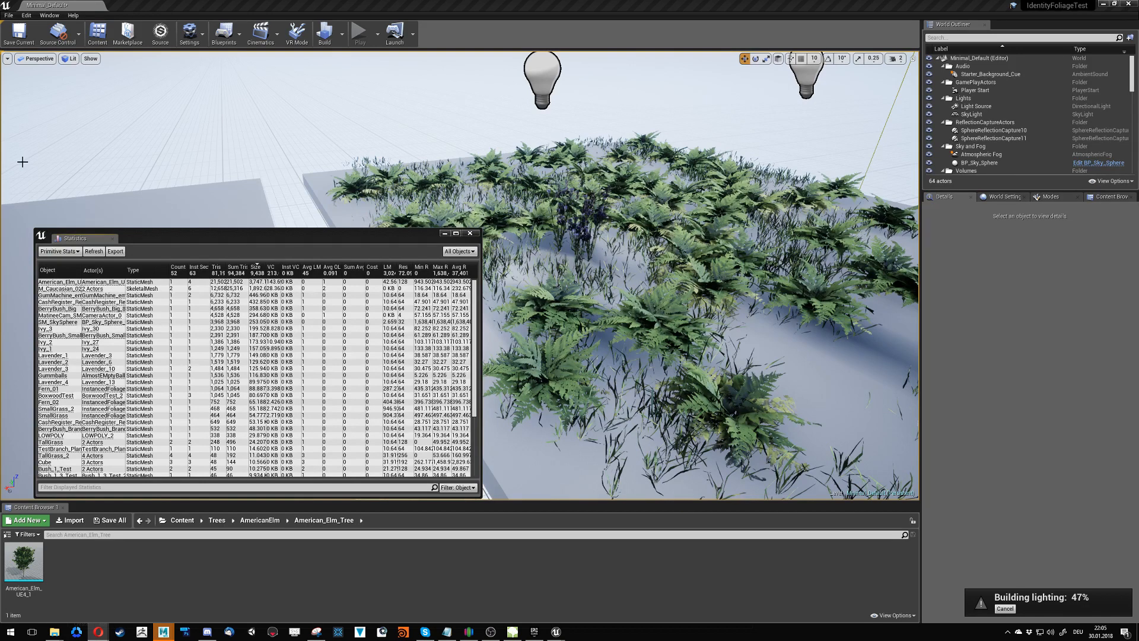
pyautogui.click(190, 33)
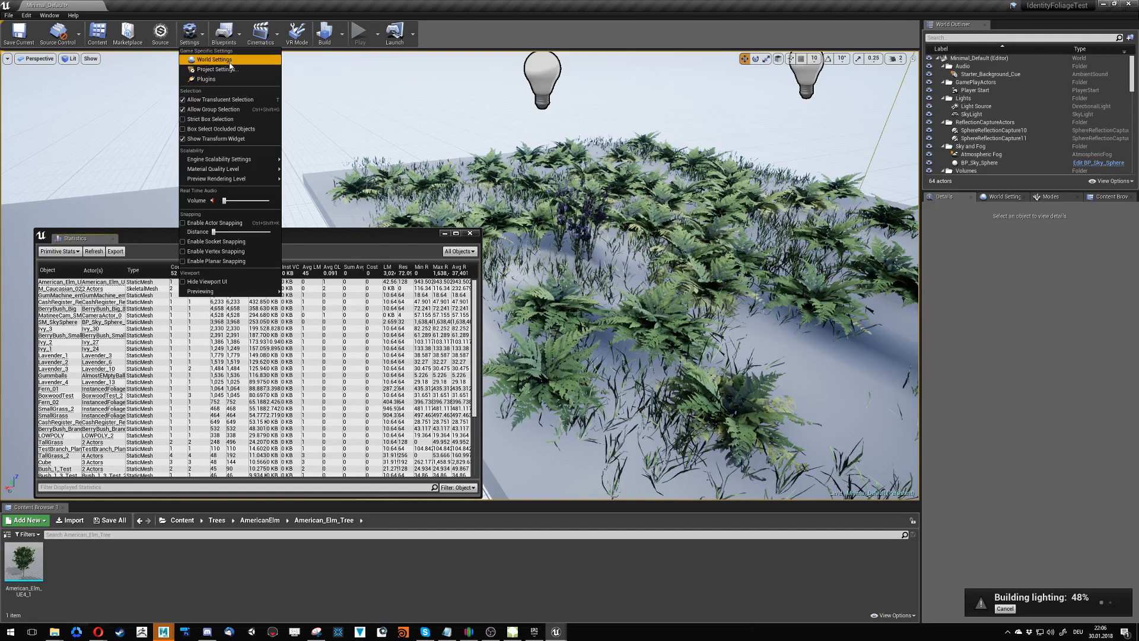
# - Search the Editor Preferences for "conso" and bind the Open Console Command Box shortcut to ^
pyautogui.click(22, 17)
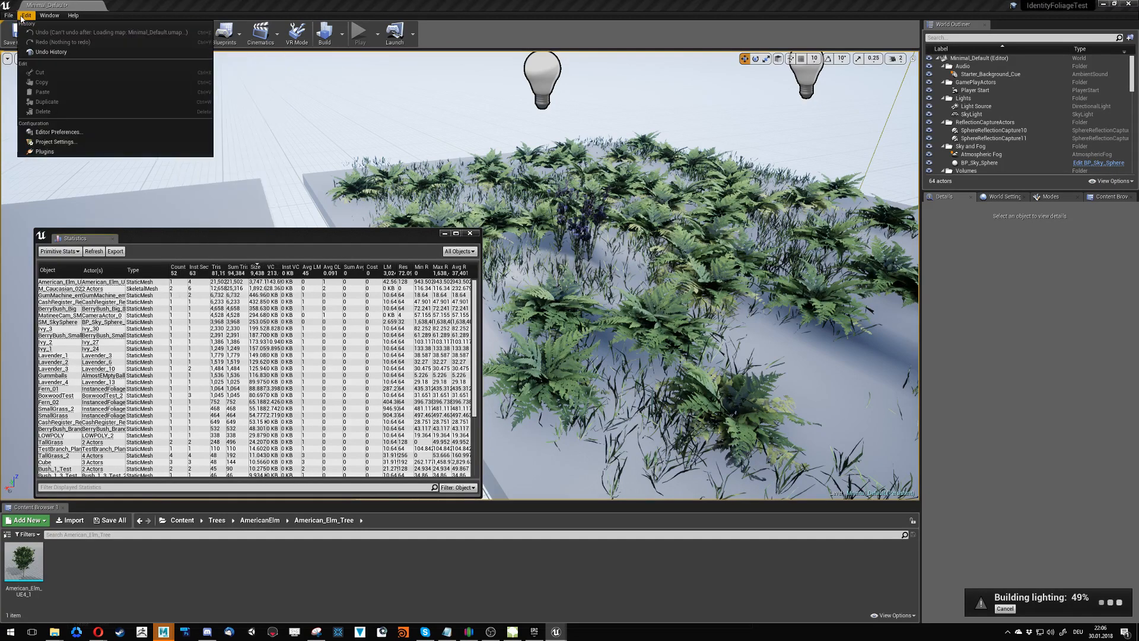
pyautogui.click(58, 132)
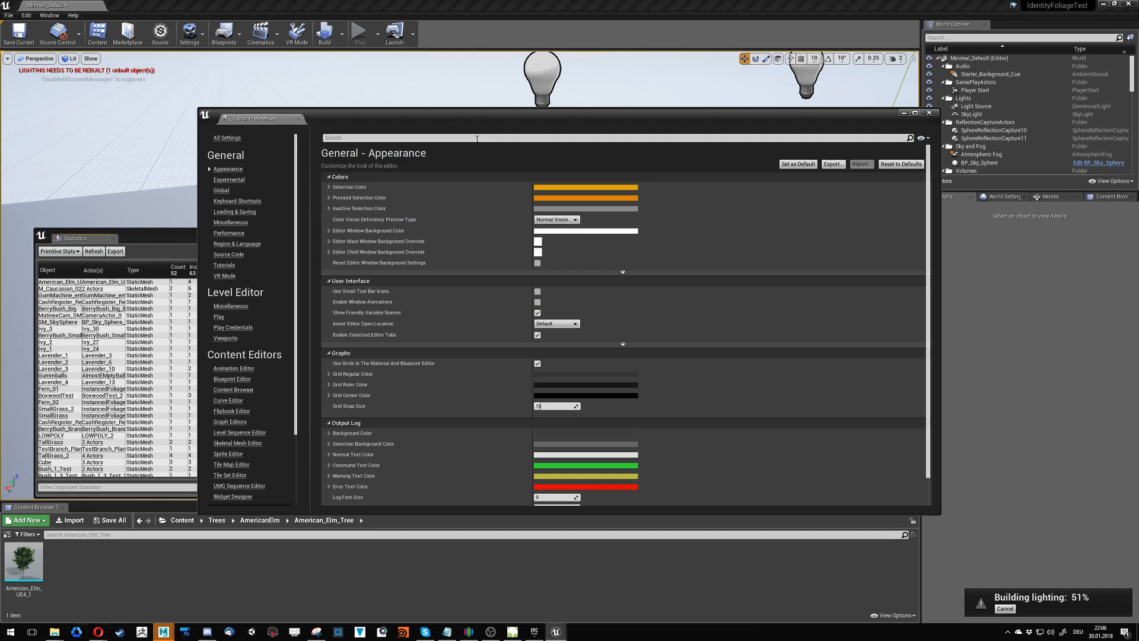
pyautogui.click(477, 139)
pyautogui.write('conso')
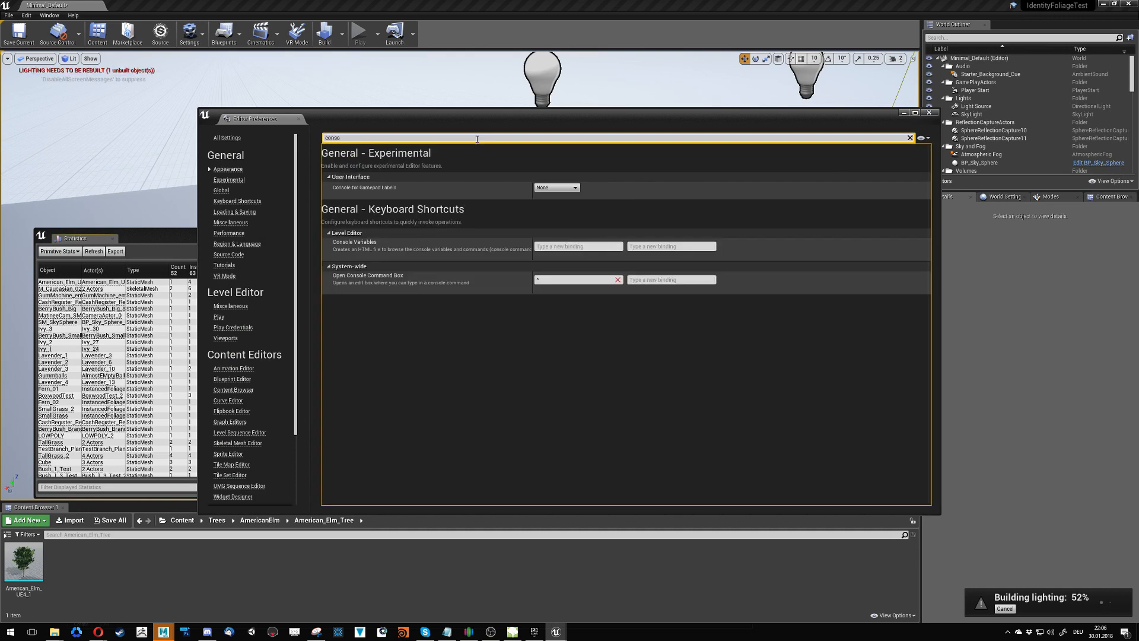
pyautogui.click(556, 279)
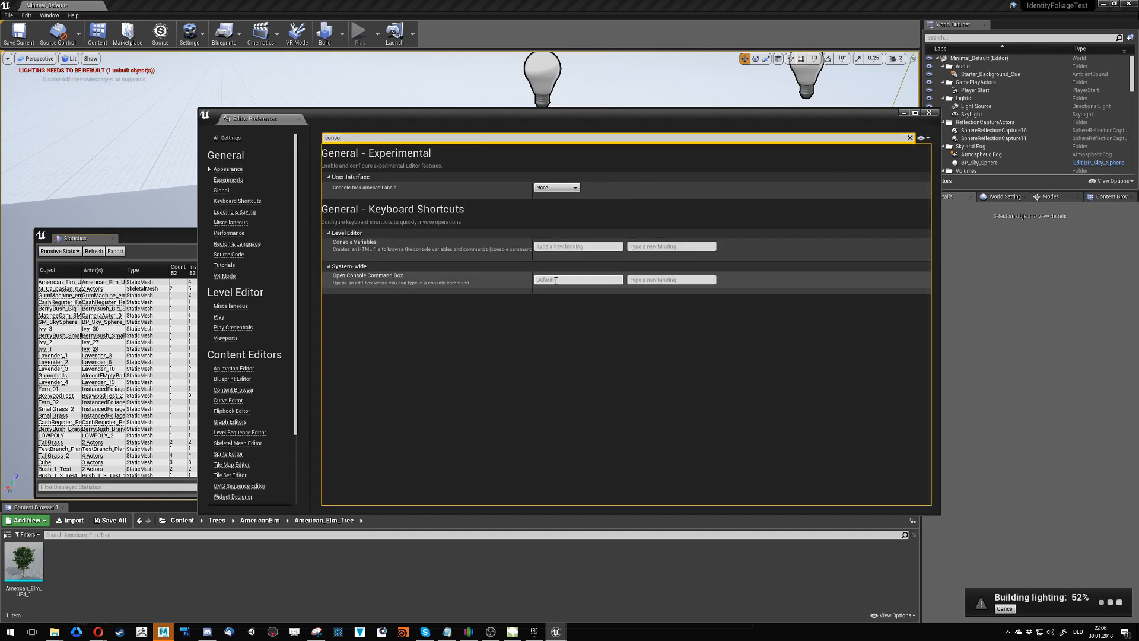
pyautogui.press('^')
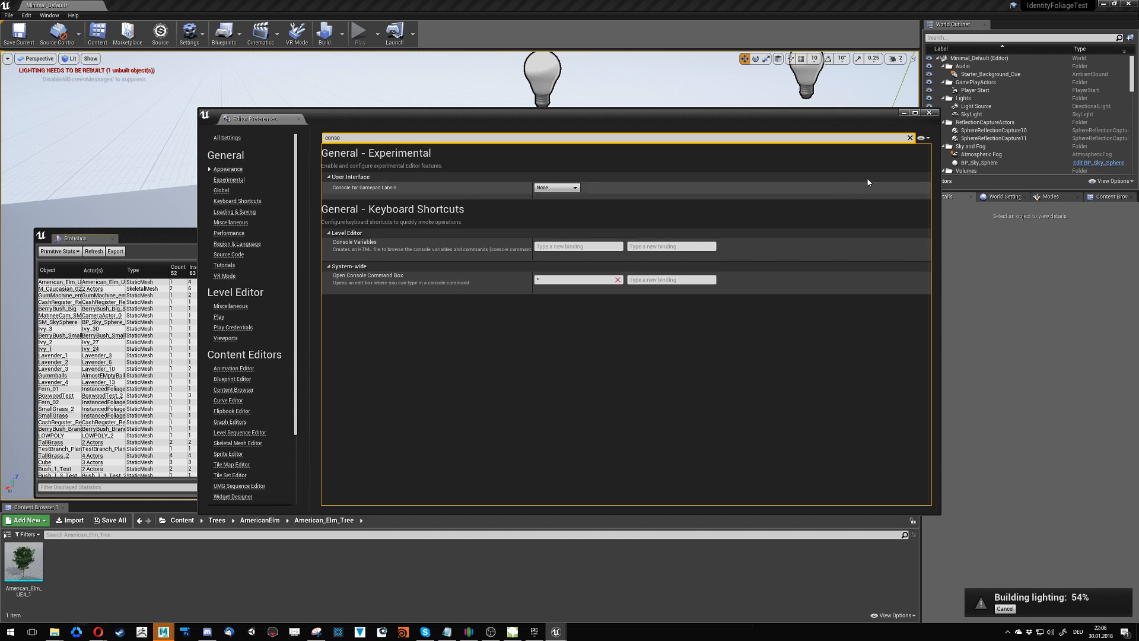
# - Bring up the console command box with its shortcut and close the Editor Preferences
pyautogui.click(616, 596)
pyautogui.press('^')
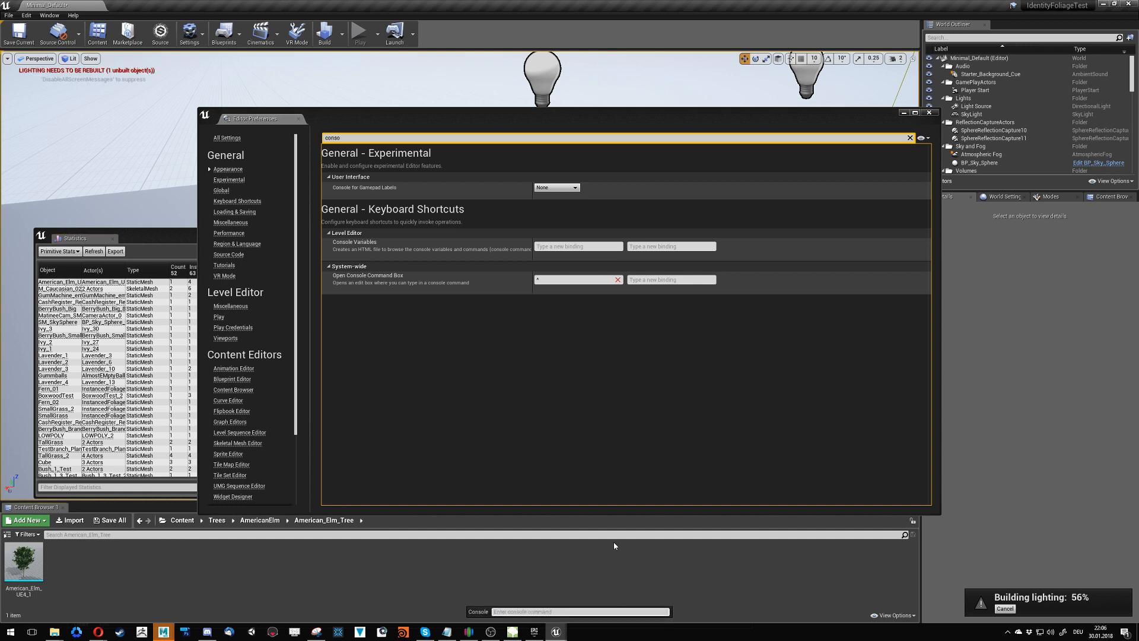
pyautogui.click(929, 112)
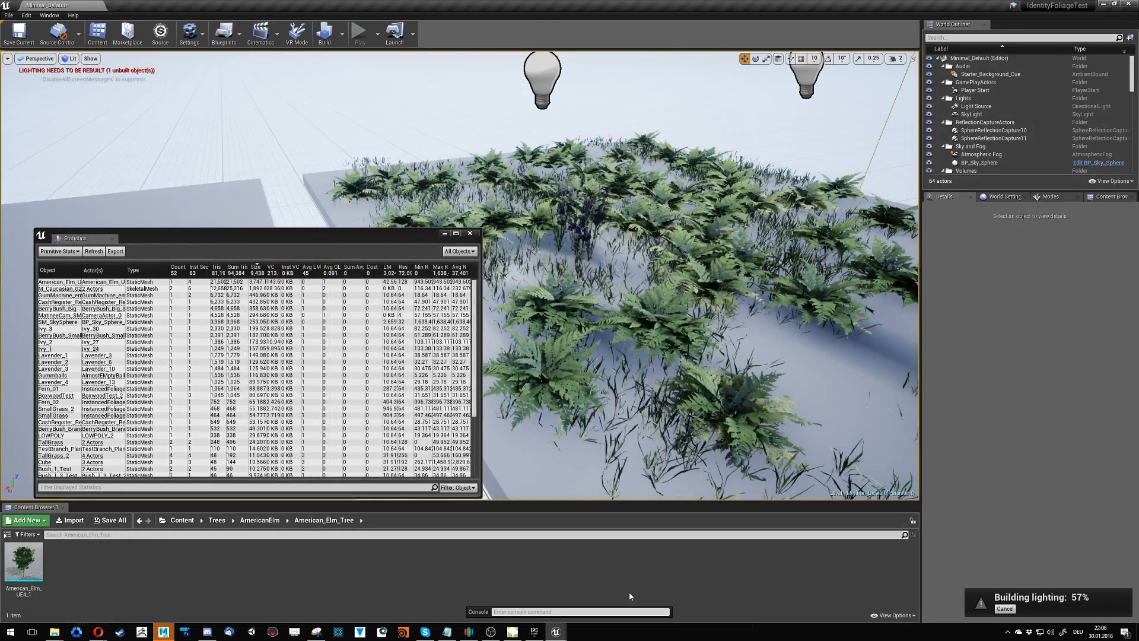
# - Switch the viewport to the Lightmap Density optimization view mode
pyautogui.click(201, 38)
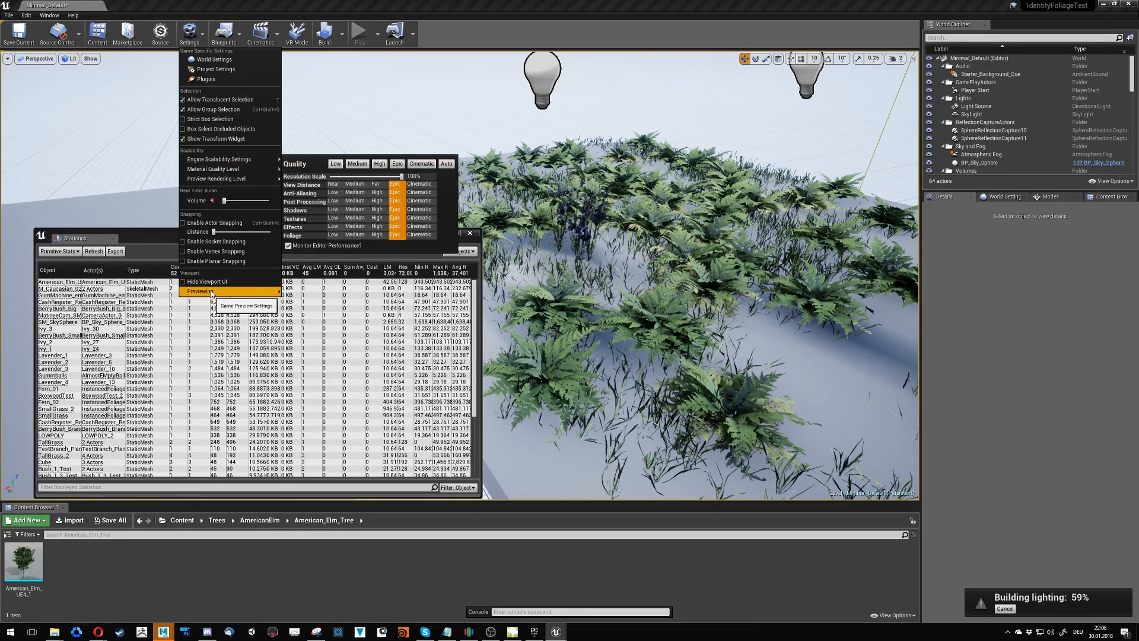
pyautogui.moveTo(212, 293)
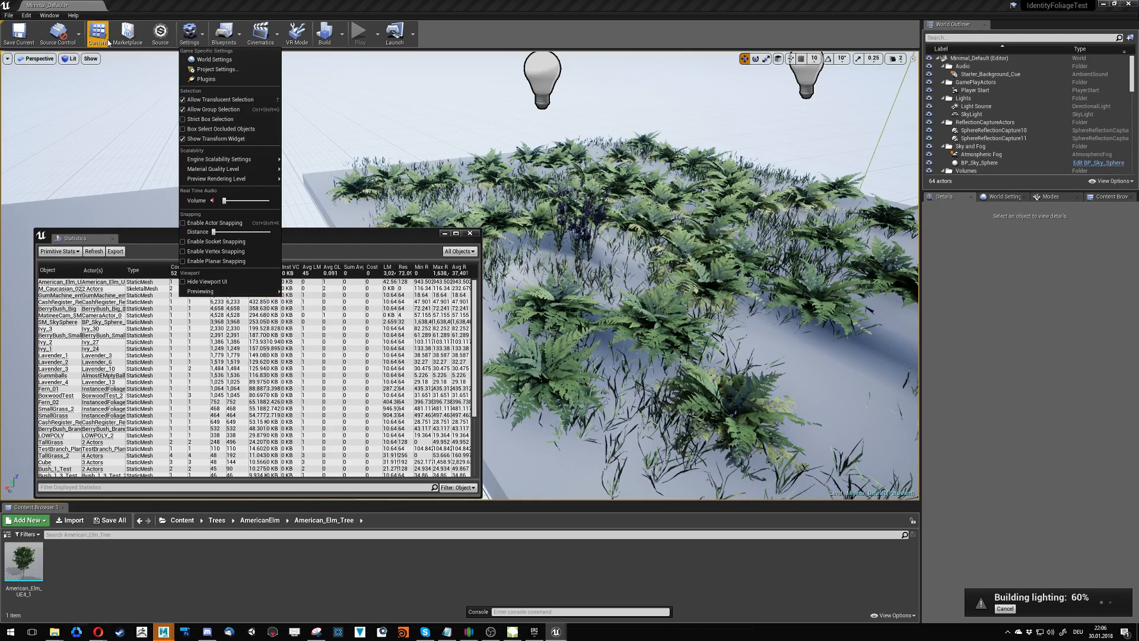
pyautogui.click(90, 59)
pyautogui.click(69, 59)
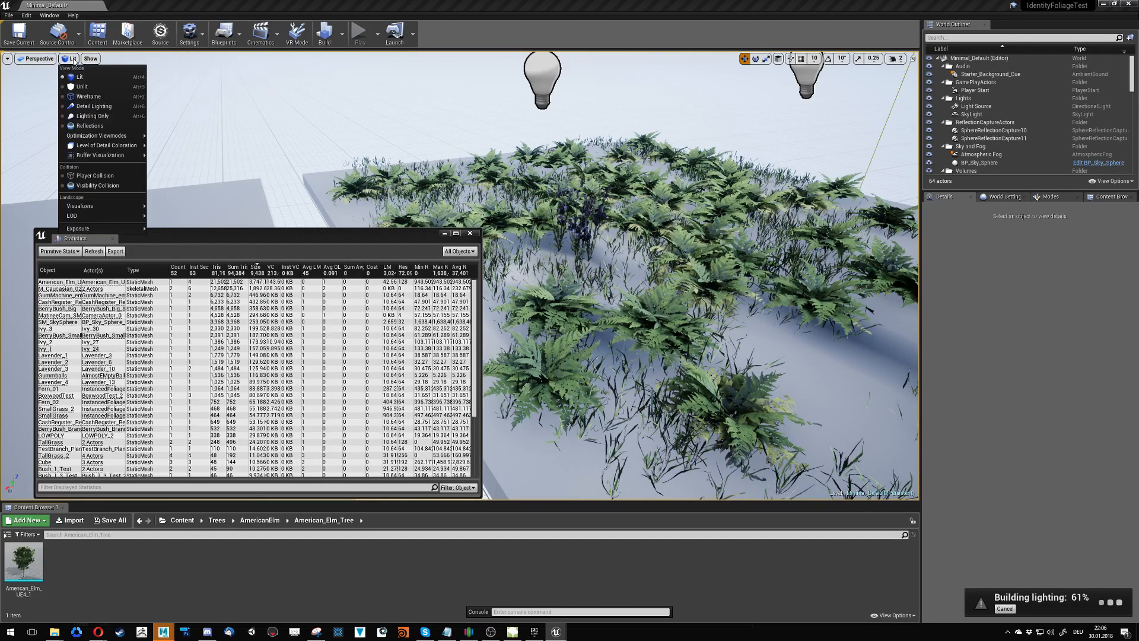
pyautogui.moveTo(107, 148)
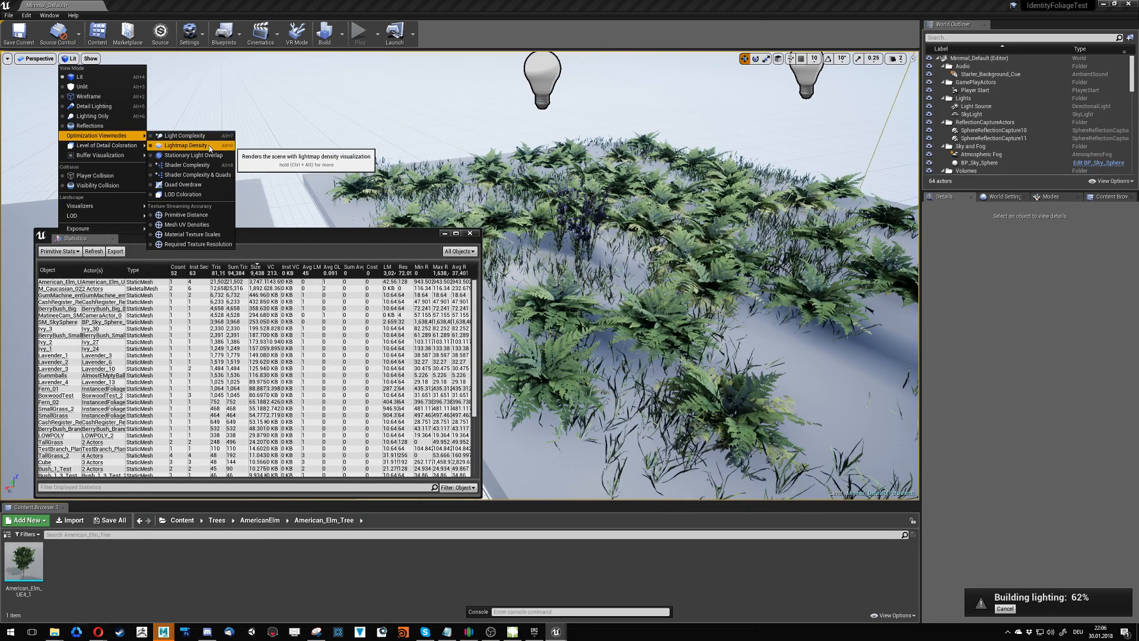
pyautogui.click(209, 146)
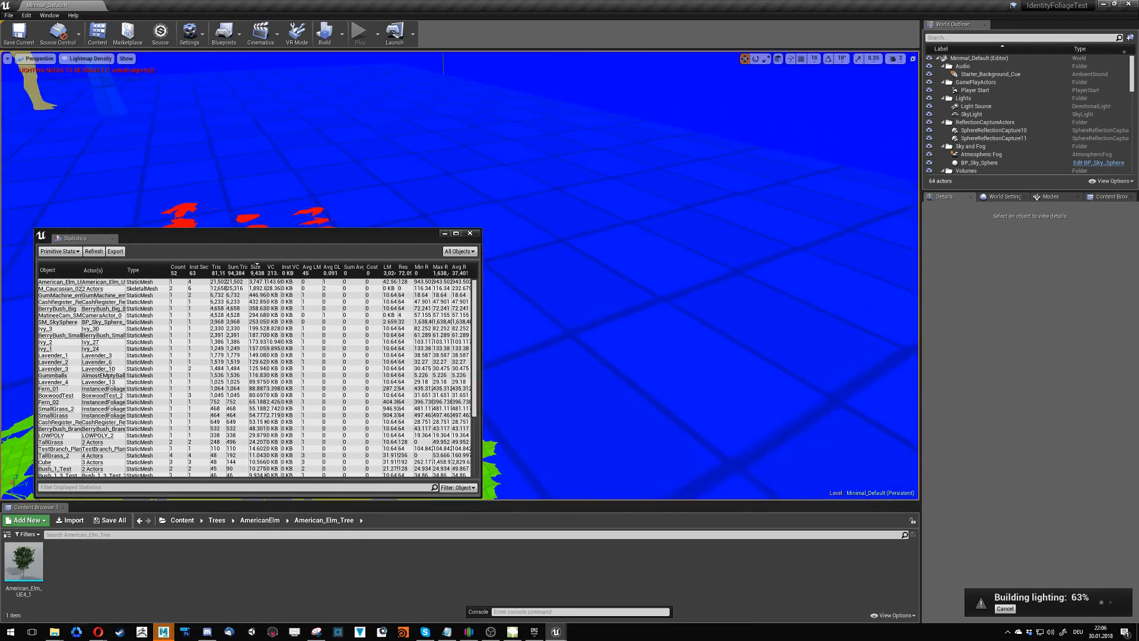
# - Fly around the level to examine the lightmap density of the foliage, ivy wall and cash register props
pyautogui.moveTo(488, 240); pyautogui.dragTo(556, 204, button='right')
pyautogui.moveTo(361, 238); pyautogui.dragTo(2, 261)
pyautogui.moveTo(415, 261); pyautogui.dragTo(369, 311, button='right')
pyautogui.press('w')
pyautogui.press('w')
pyautogui.moveTo(0, 338); pyautogui.dragTo(322, 250)
# - Preview the level in the Wireframe, Detail Lighting and Reflections view modes, ending back in Lit
pyautogui.click(126, 58)
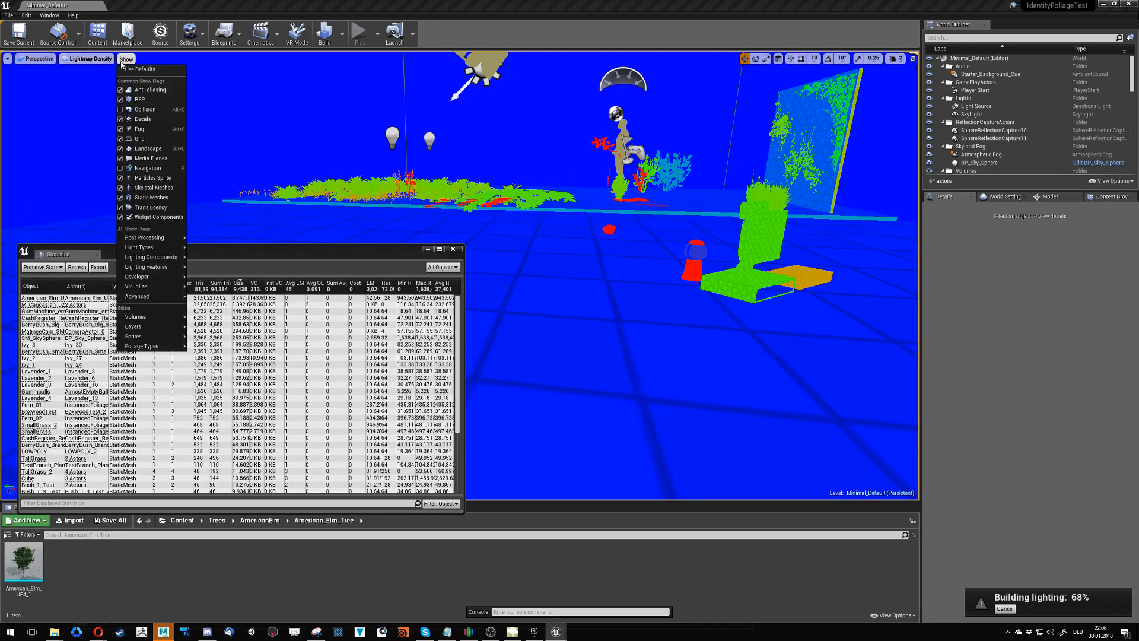
pyautogui.click(89, 58)
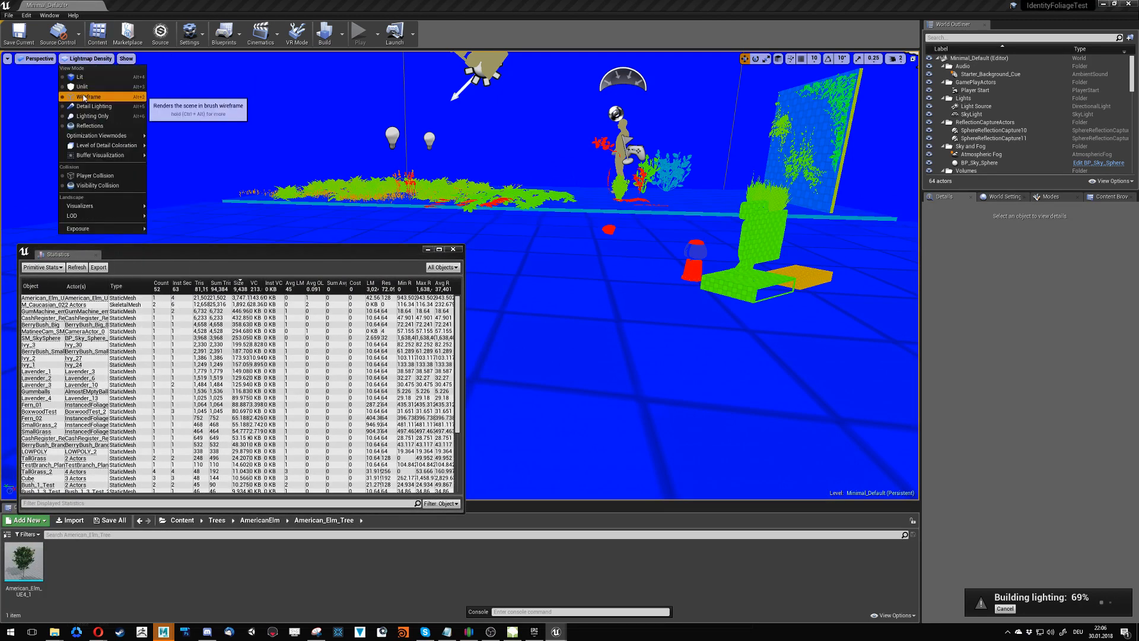
pyautogui.click(88, 96)
pyautogui.click(80, 58)
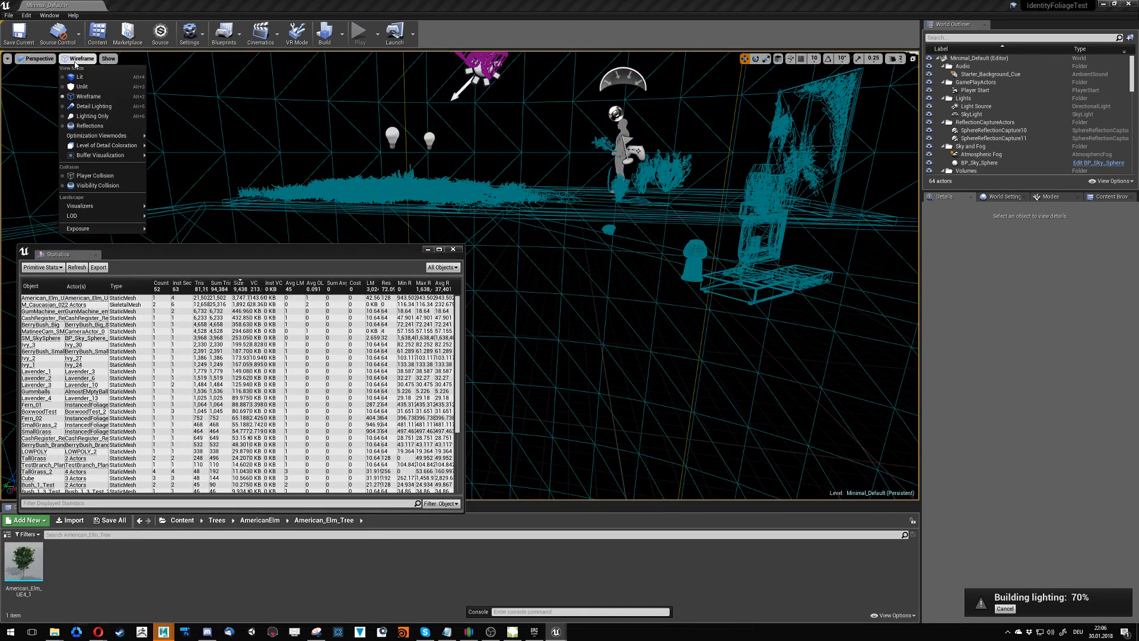
pyautogui.click(81, 107)
pyautogui.click(83, 58)
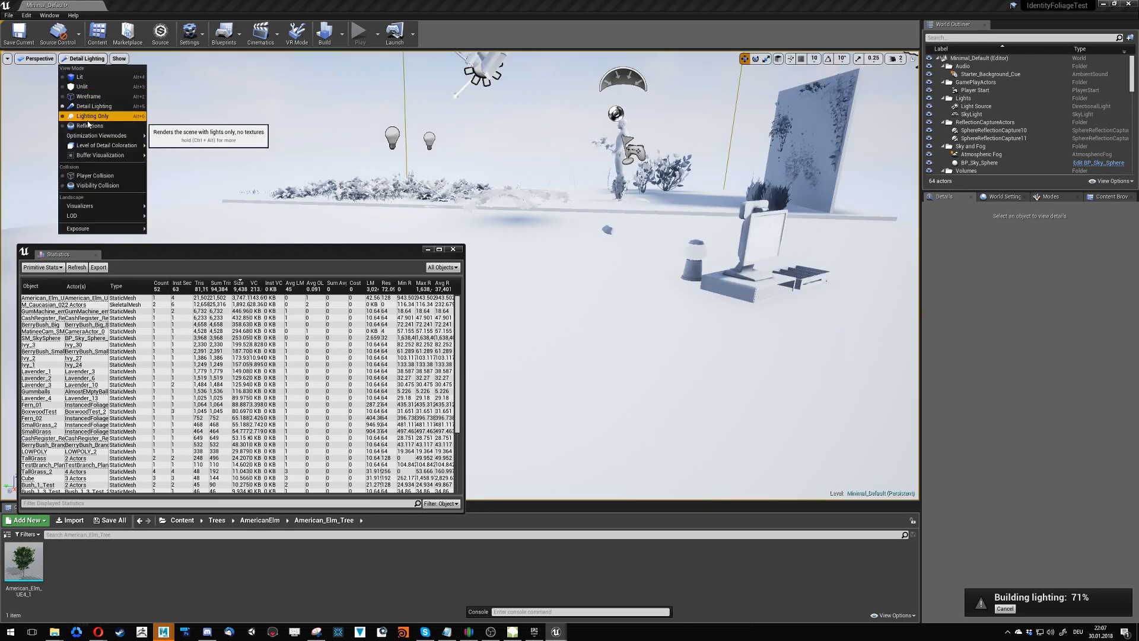
pyautogui.click(86, 125)
pyautogui.click(80, 58)
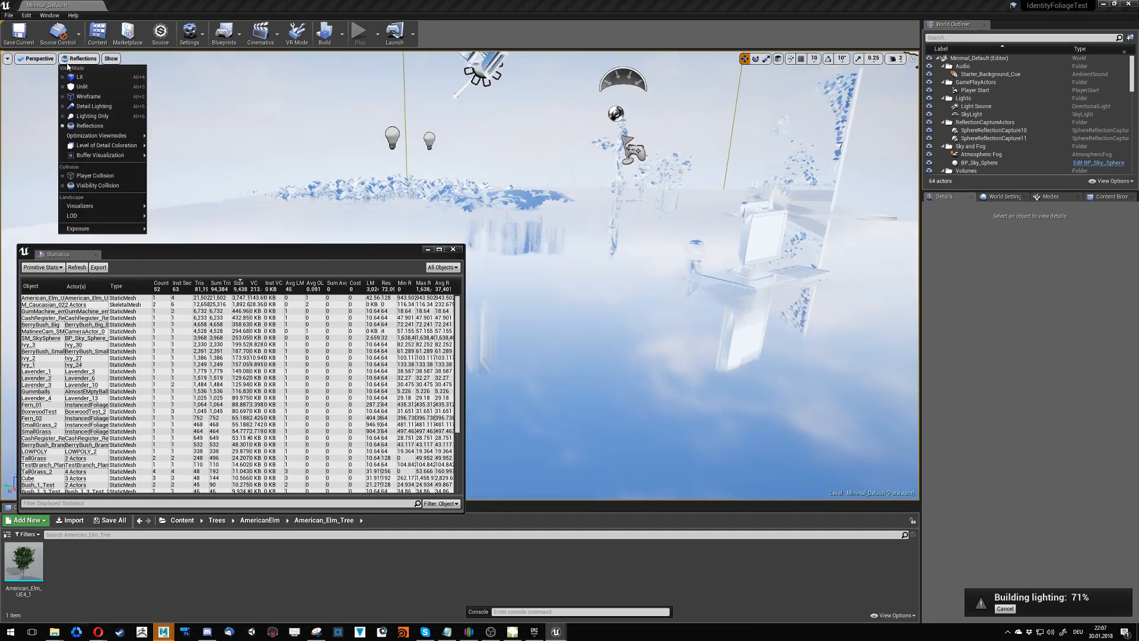
pyautogui.click(80, 76)
# - Switch the viewport to LOD Coloration and fly through the level to examine the models' LODs
pyautogui.click(69, 58)
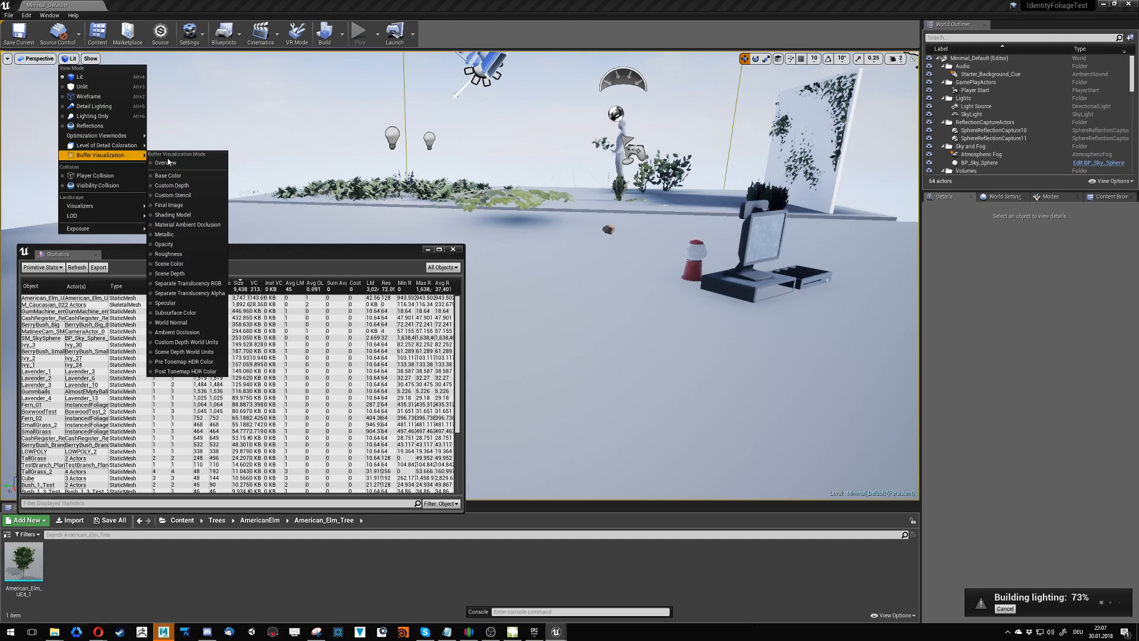
pyautogui.moveTo(125, 147)
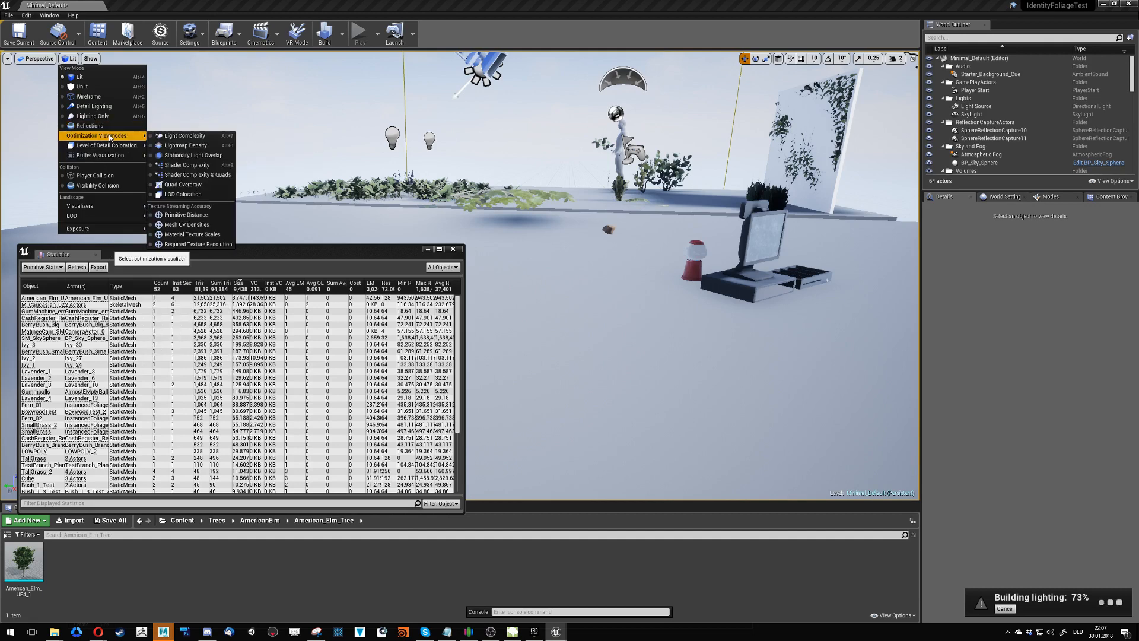
pyautogui.moveTo(113, 205)
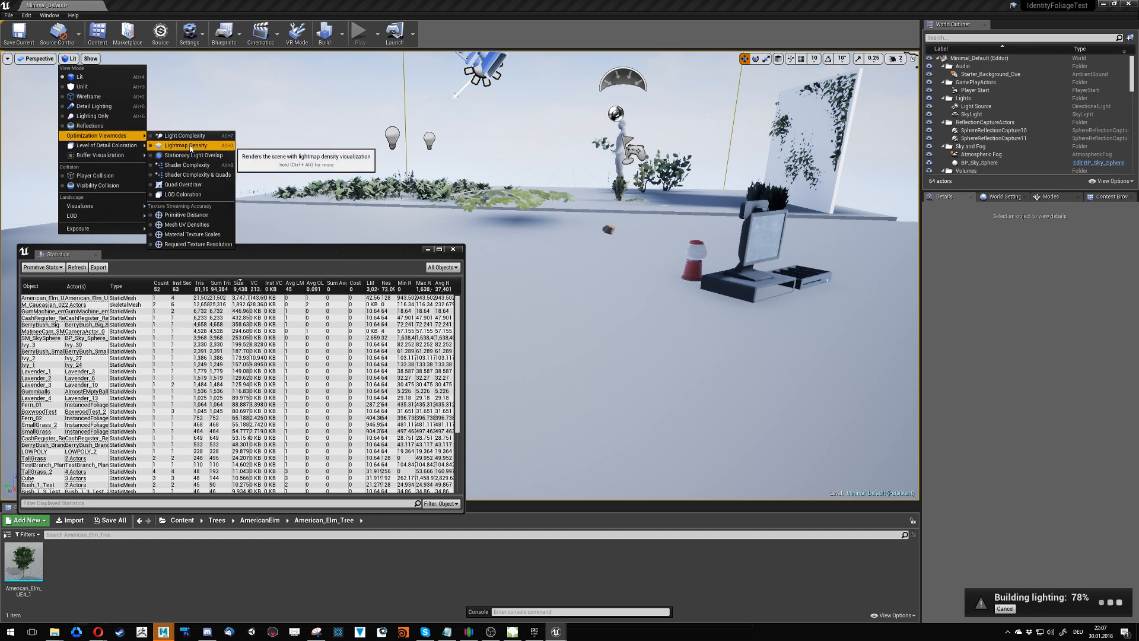
pyautogui.click(184, 194)
pyautogui.moveTo(299, 206); pyautogui.dragTo(68, 208, button='right')
pyautogui.press('s')
pyautogui.press('w')
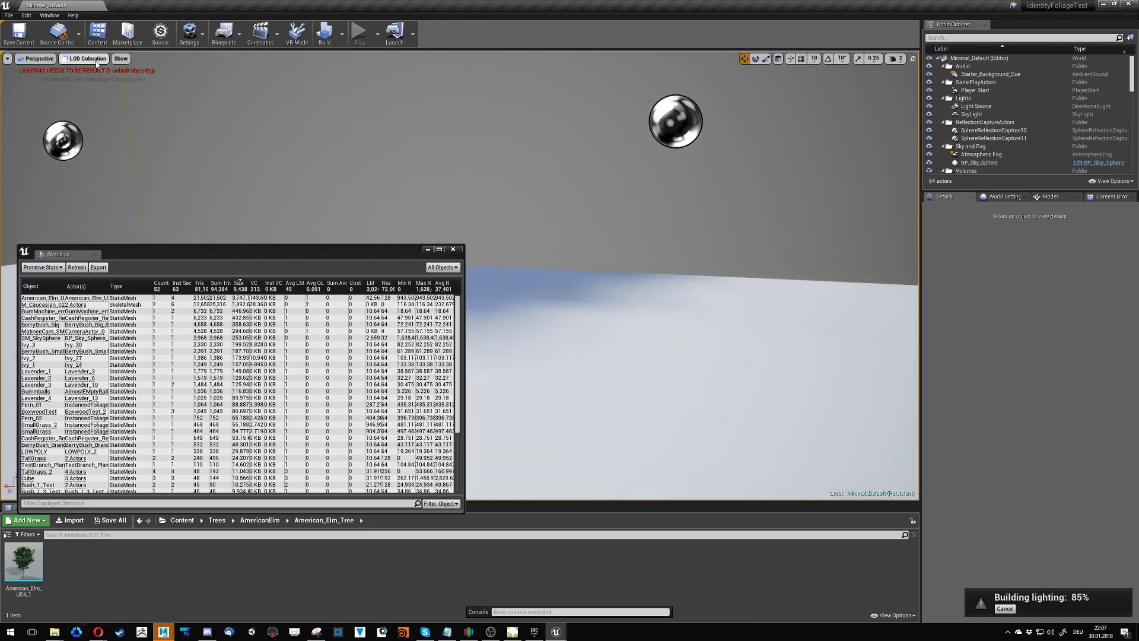
# - Display the level in the Shader Complexity & Quads view mode
pyautogui.click(96, 62)
pyautogui.moveTo(109, 137)
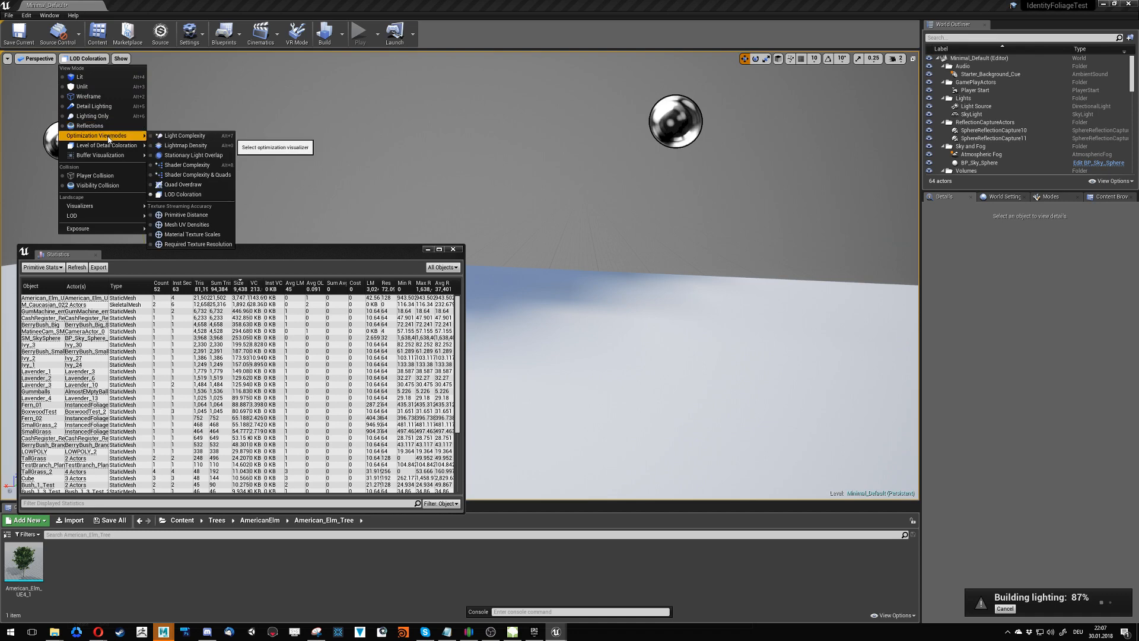
pyautogui.click(189, 174)
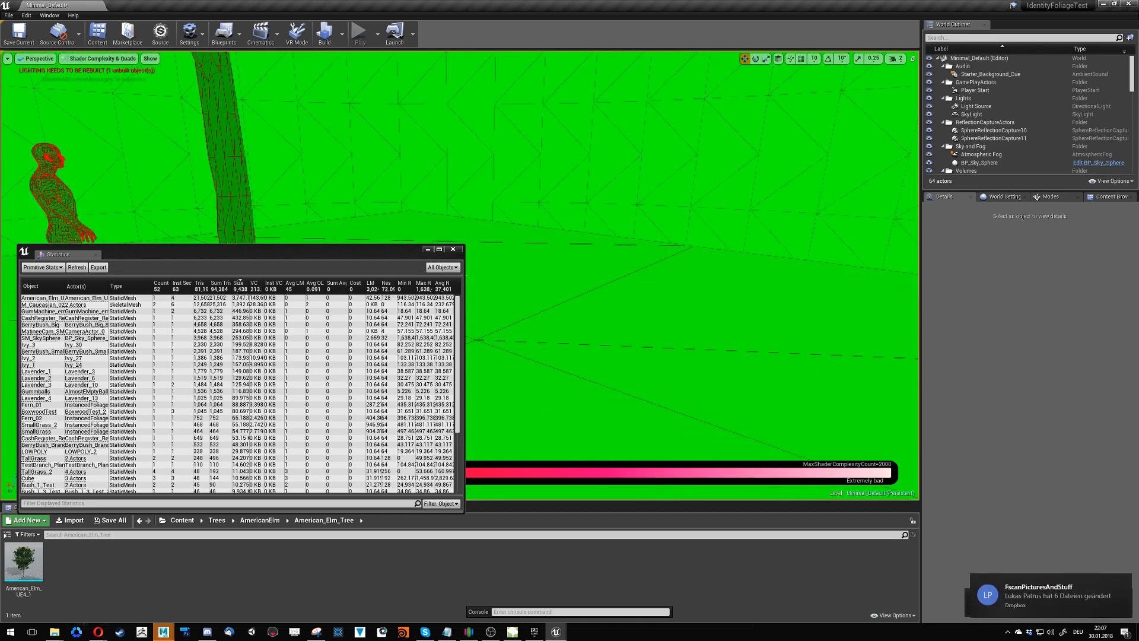
# - Switch the viewport to Shader Complexity and fly up to the foliage to examine its shader cost
pyautogui.click(98, 58)
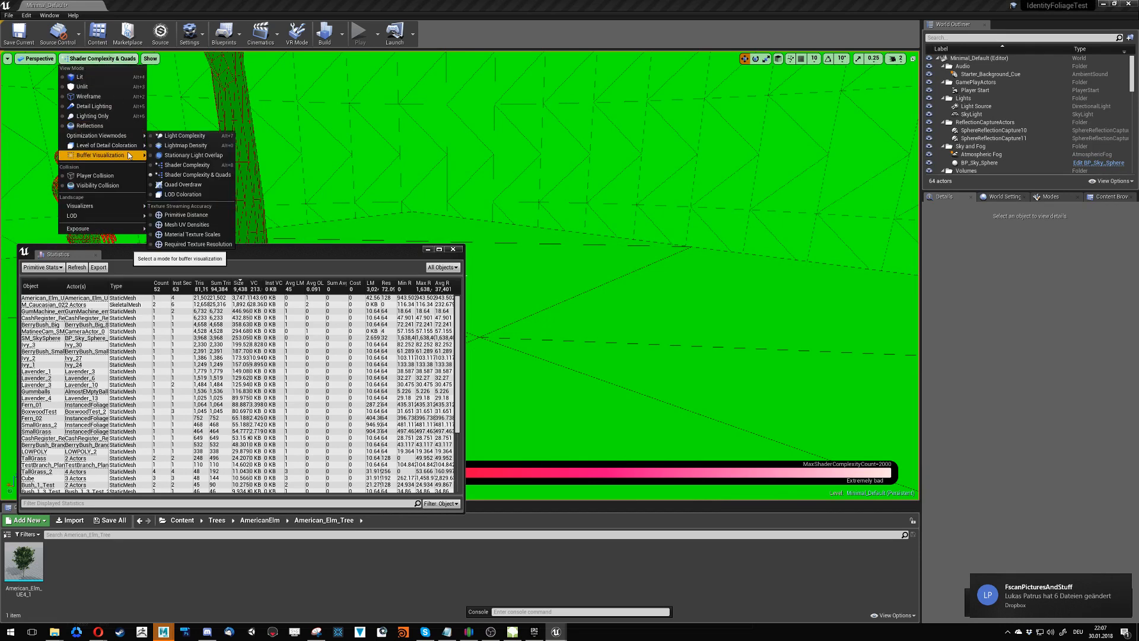
pyautogui.moveTo(131, 156)
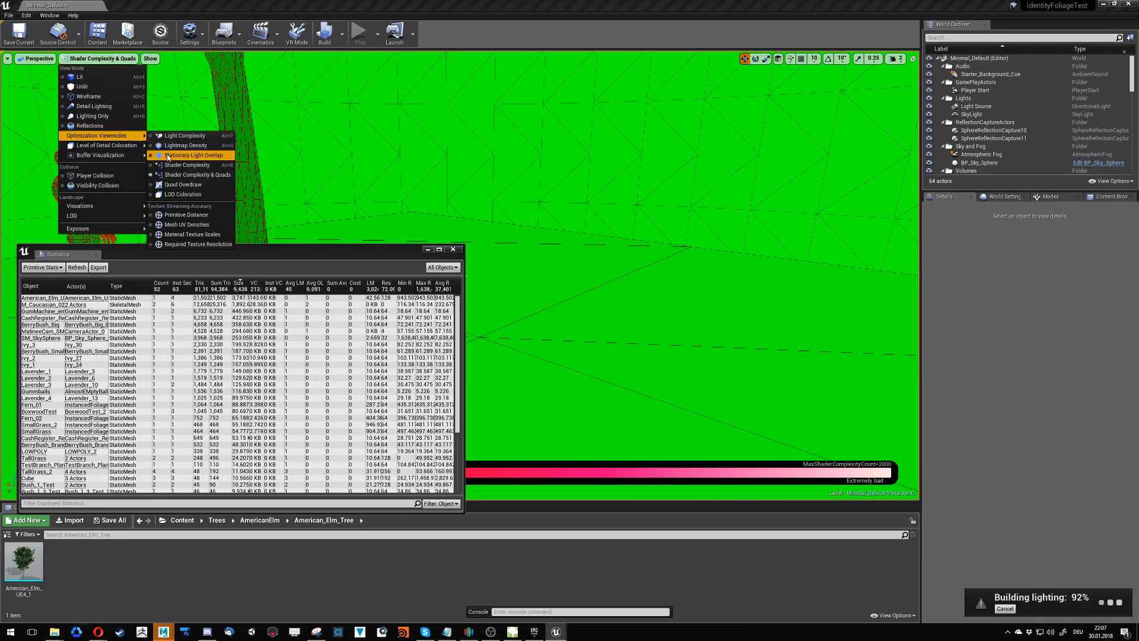
pyautogui.click(178, 165)
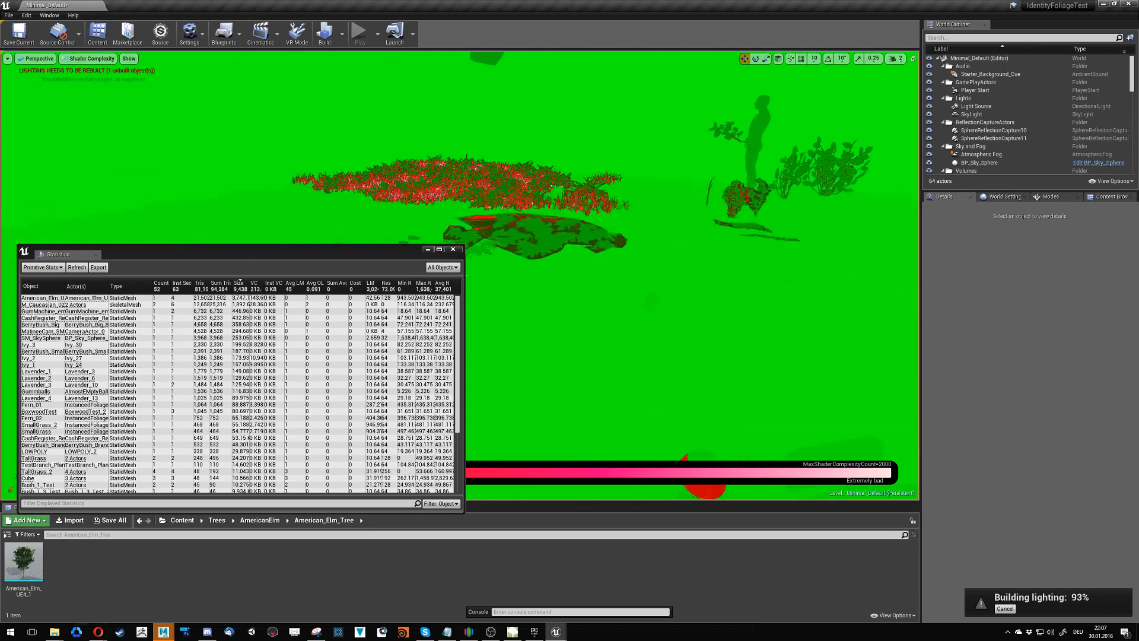
pyautogui.moveTo(249, 172); pyautogui.dragTo(454, 208, button='right')
pyautogui.press('w')
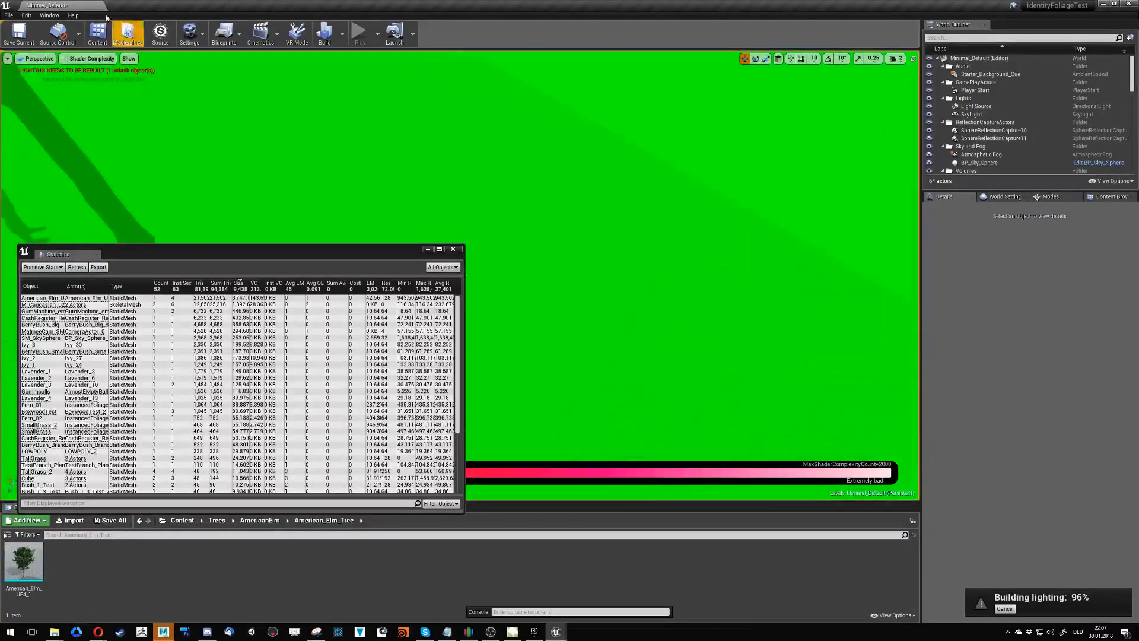
# - Switch the viewport to Detail Lighting and turn the view towards the foliage platform and ivy wall
pyautogui.click(77, 58)
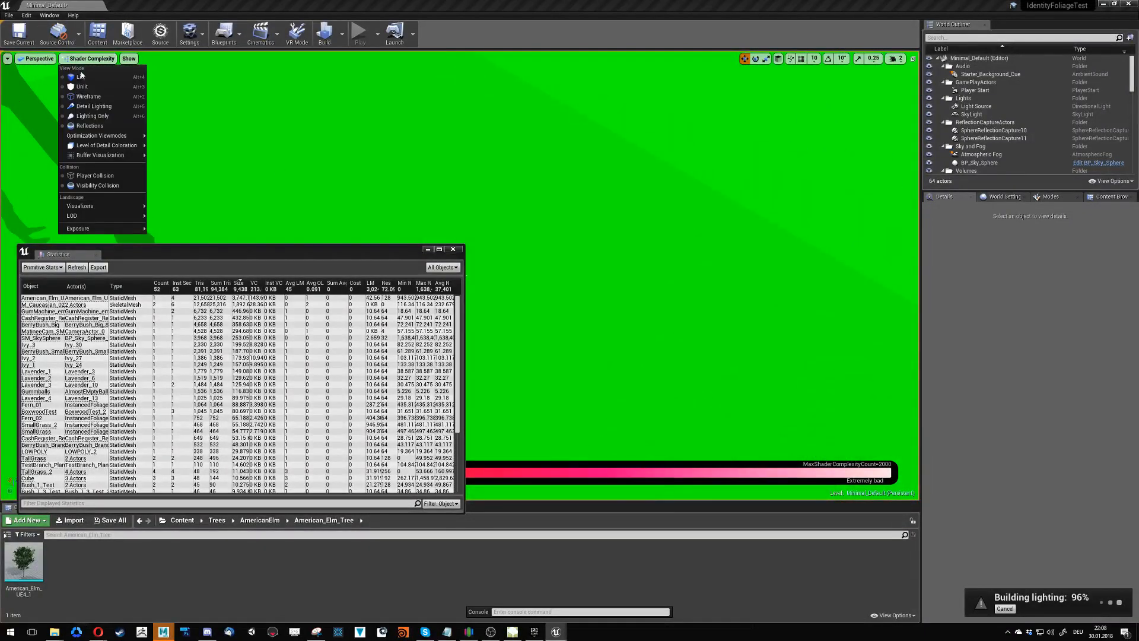
pyautogui.click(92, 106)
pyautogui.moveTo(356, 167); pyautogui.dragTo(213, 153, button='right')
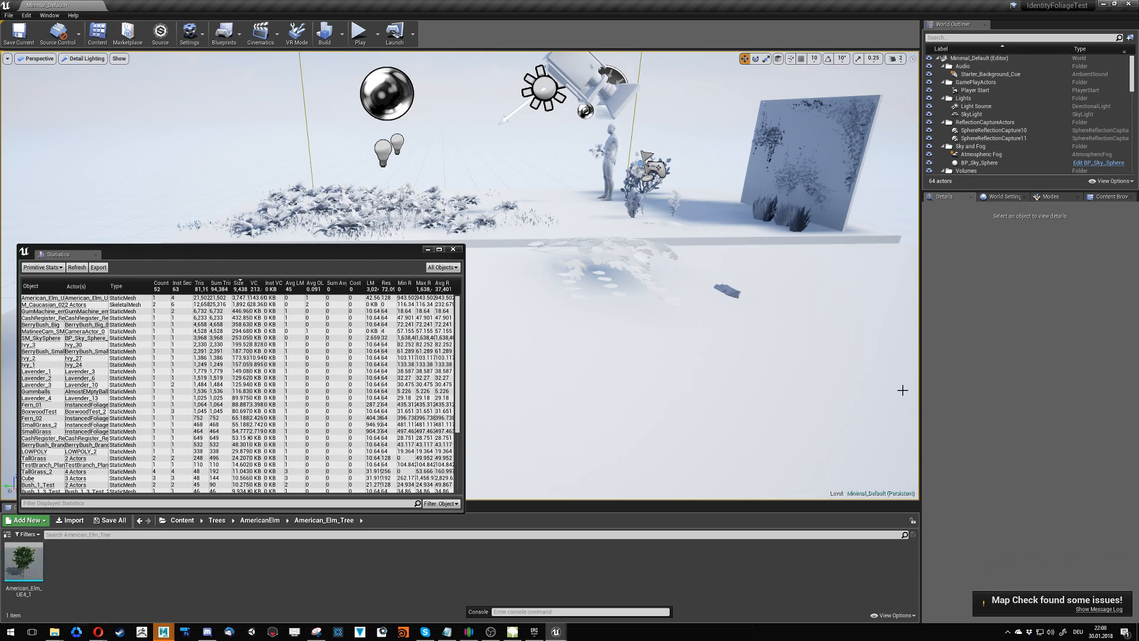
# - Review the Map Check warnings about static mesh actors in the Message Log and close the log
pyautogui.click(1085, 610)
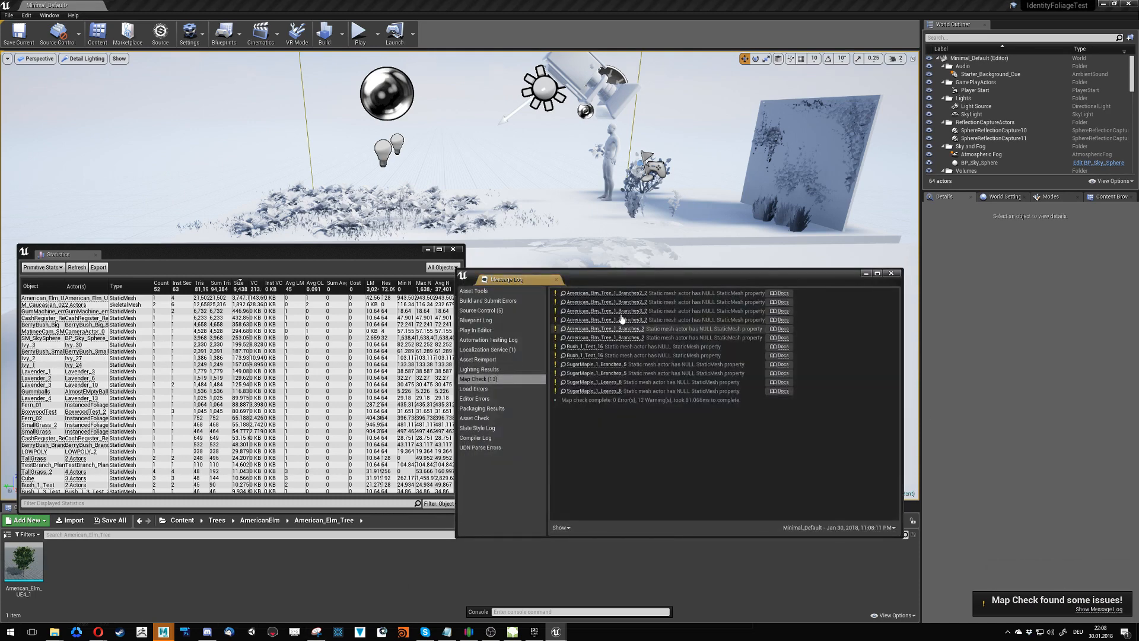
pyautogui.moveTo(617, 277); pyautogui.dragTo(652, 275)
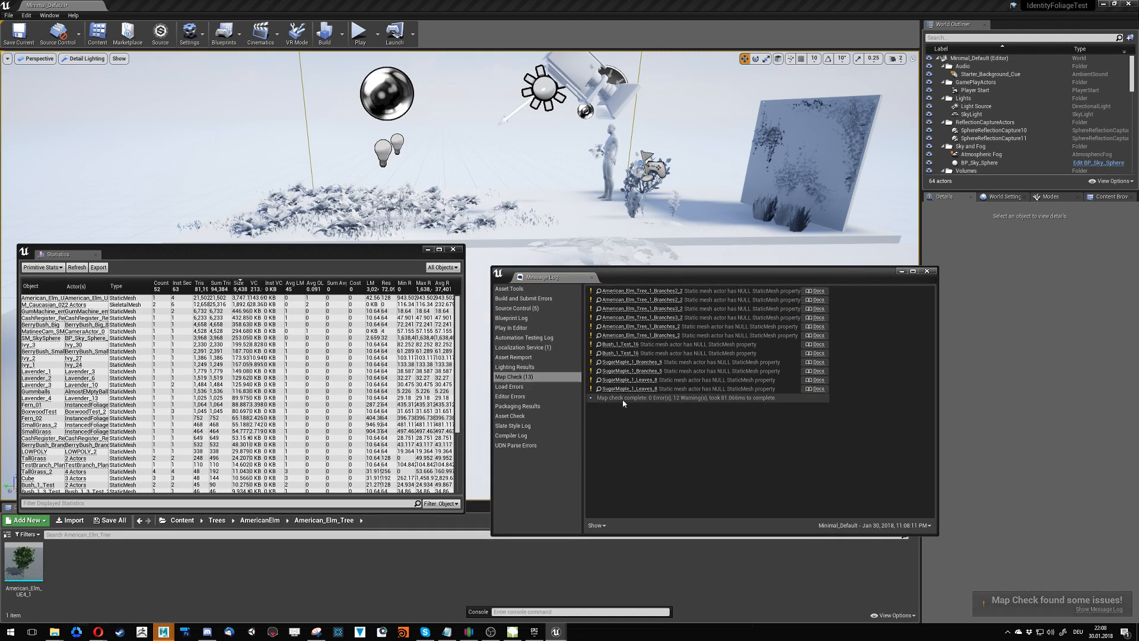
pyautogui.click(650, 506)
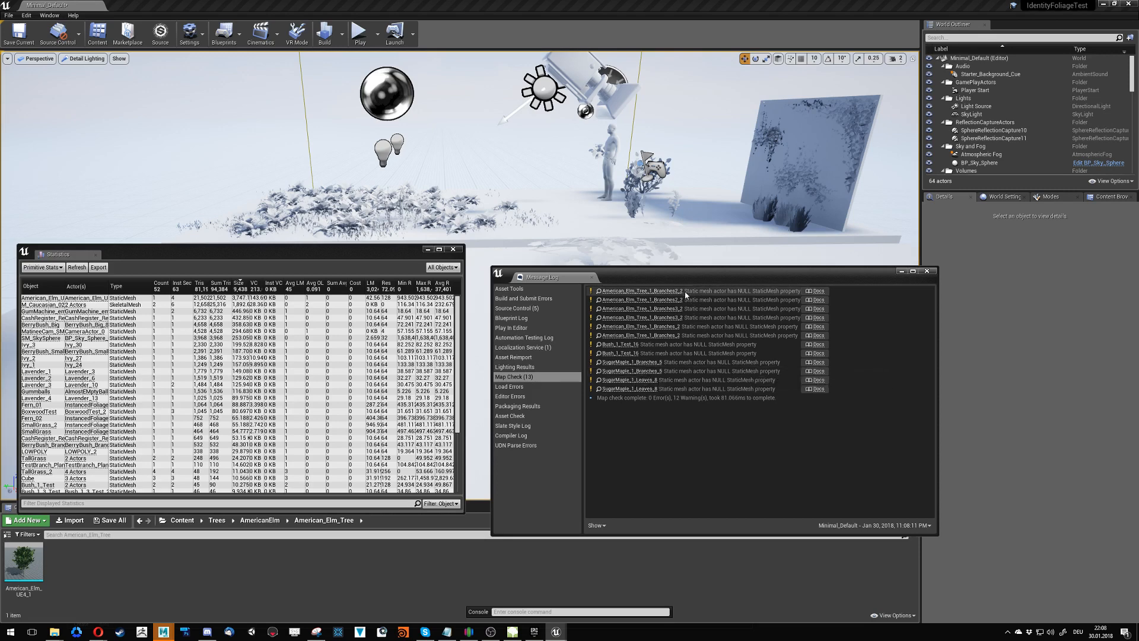
pyautogui.moveTo(700, 278); pyautogui.dragTo(696, 316)
pyautogui.click(923, 310)
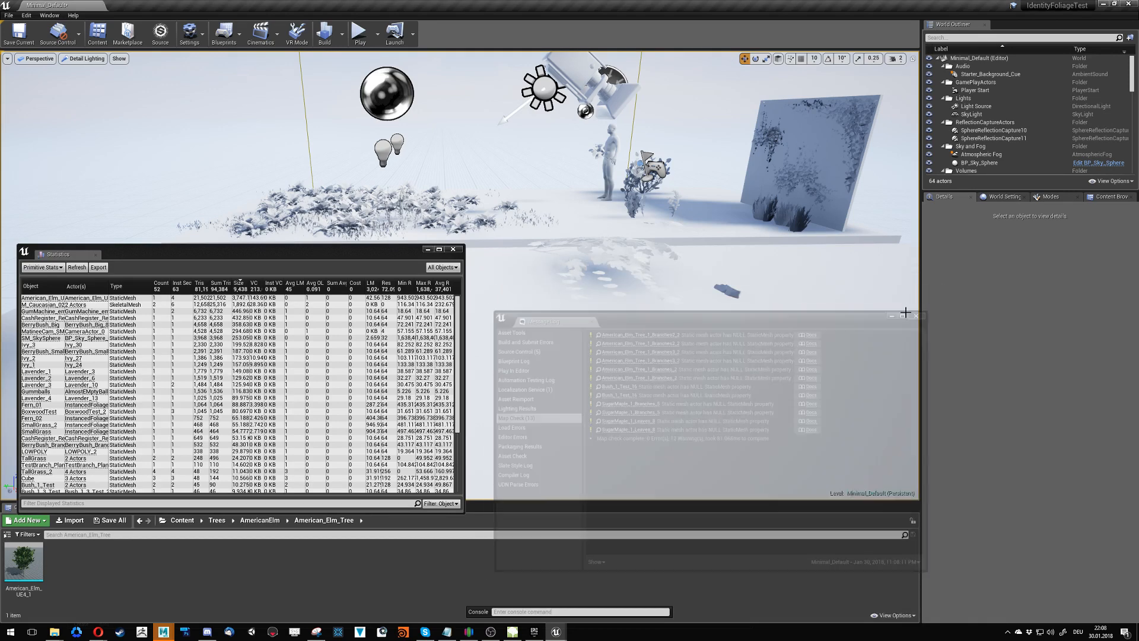
# - Delete the large tree standing on the floor of the level
pyautogui.moveTo(907, 312); pyautogui.dragTo(725, 319, button='right')
pyautogui.press('w')
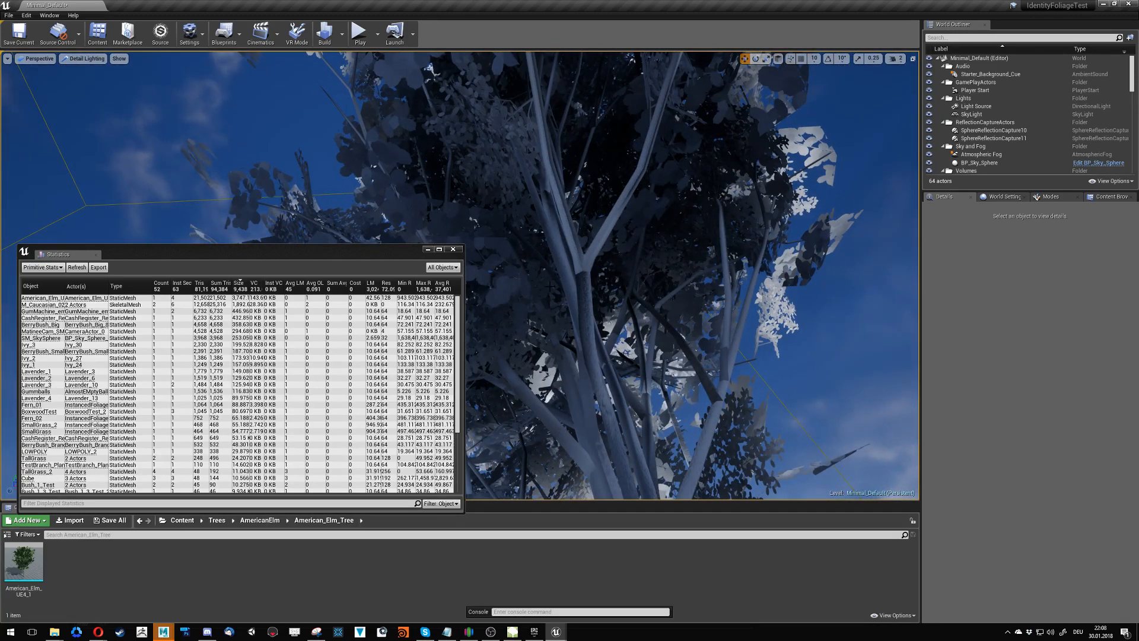
pyautogui.moveTo(656, 255); pyautogui.dragTo(525, 317, button='right')
pyautogui.click(674, 263)
pyautogui.press('Delete')
# - Check the Lighting Quality options for the build and filter the World Outliner by "light"
pyautogui.click(343, 34)
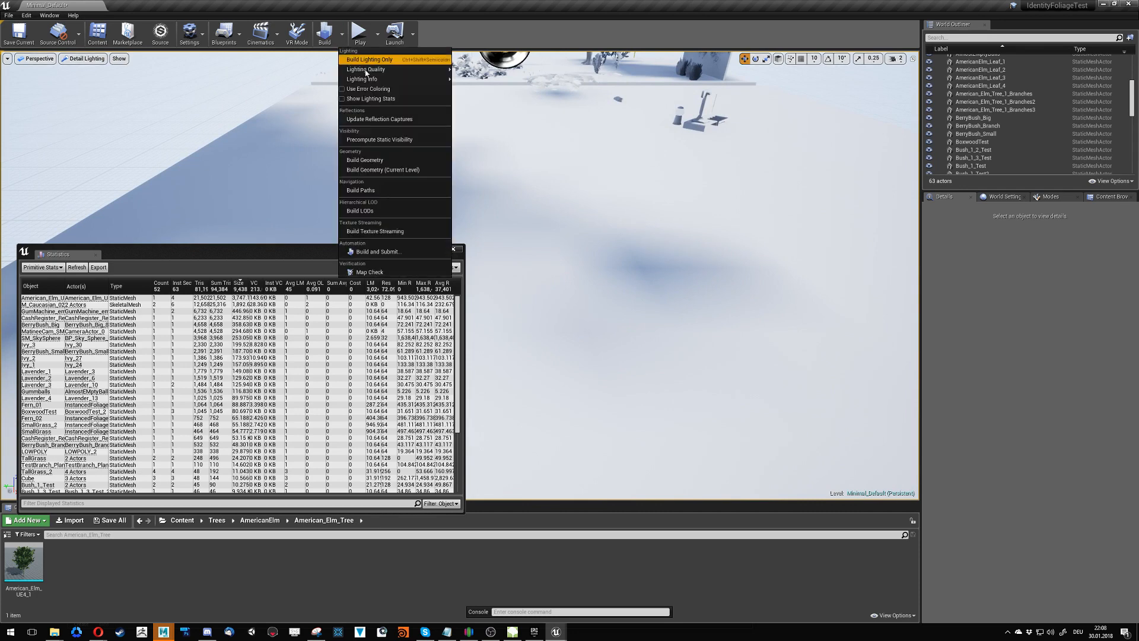
pyautogui.moveTo(369, 70)
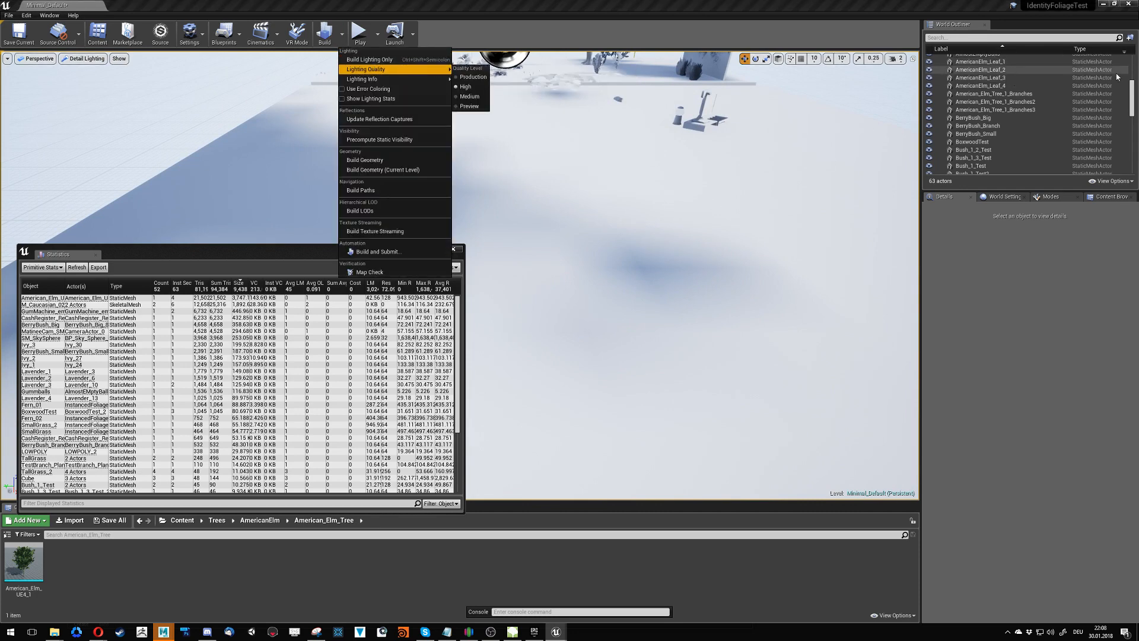
pyautogui.moveTo(1131, 76); pyautogui.dragTo(1034, 46)
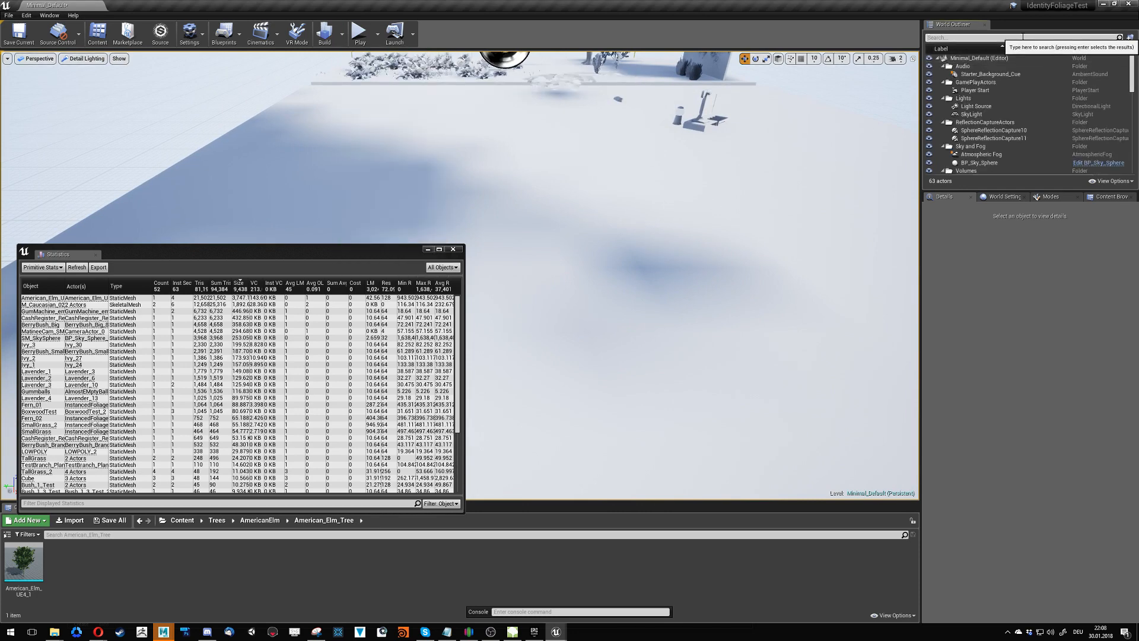
pyautogui.click(1024, 37)
pyautogui.write('light')
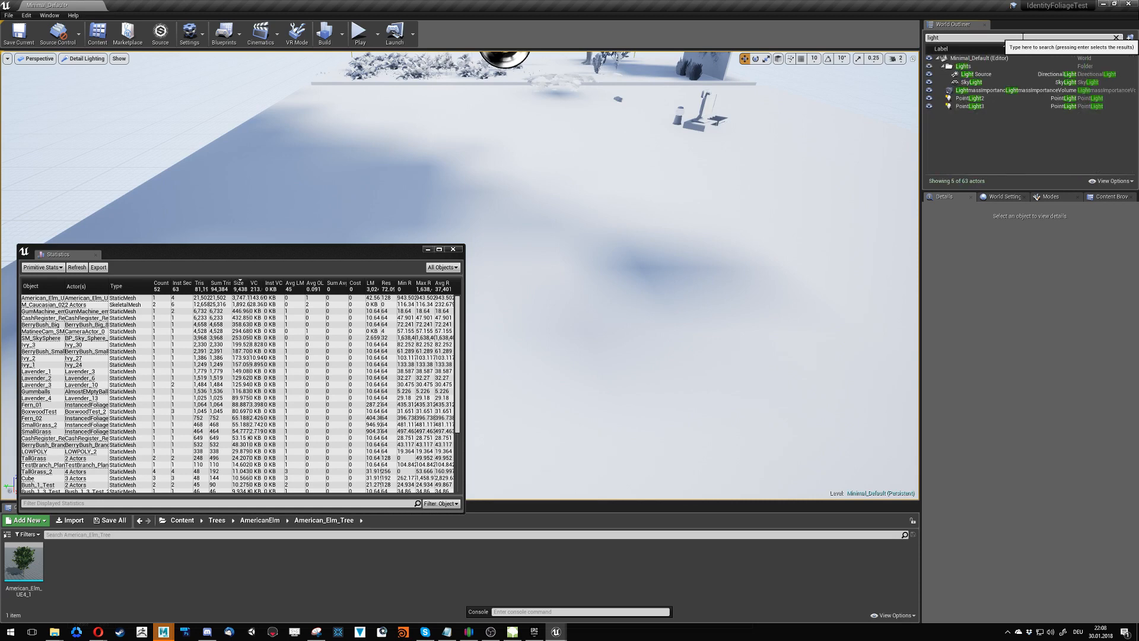
# - Set the mobility of the Light Source, the SkyLight and both point lights to Movable
pyautogui.click(979, 75)
pyautogui.keyDown('ctrl'); pyautogui.click(985, 83); pyautogui.keyUp('ctrl')
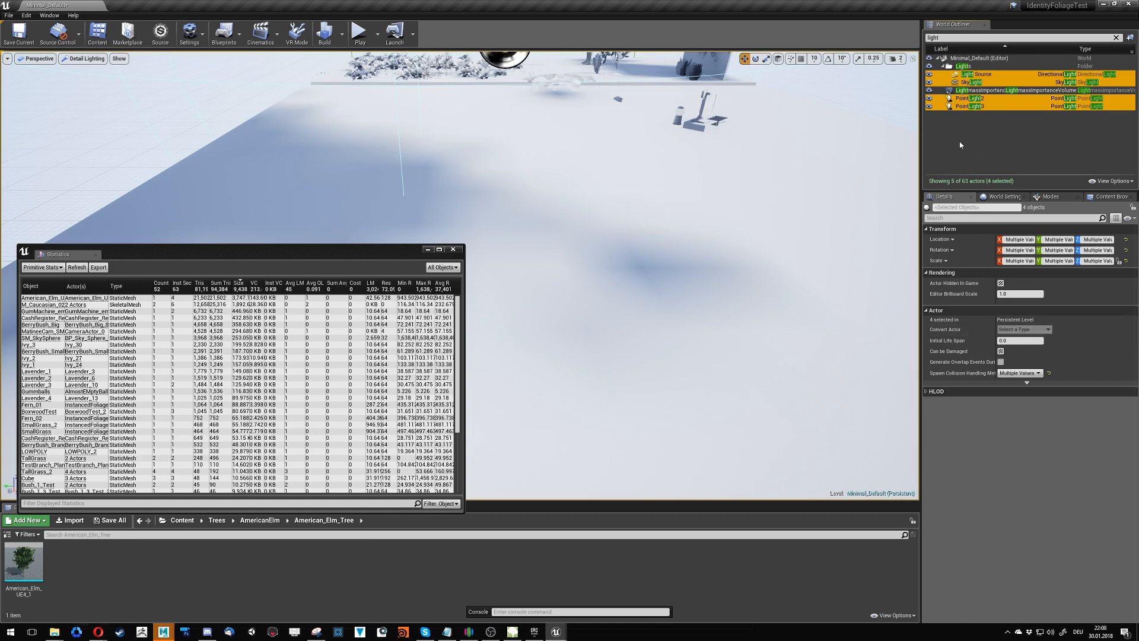
pyautogui.keyDown('ctrl'); pyautogui.click(965, 100); pyautogui.keyUp('ctrl')
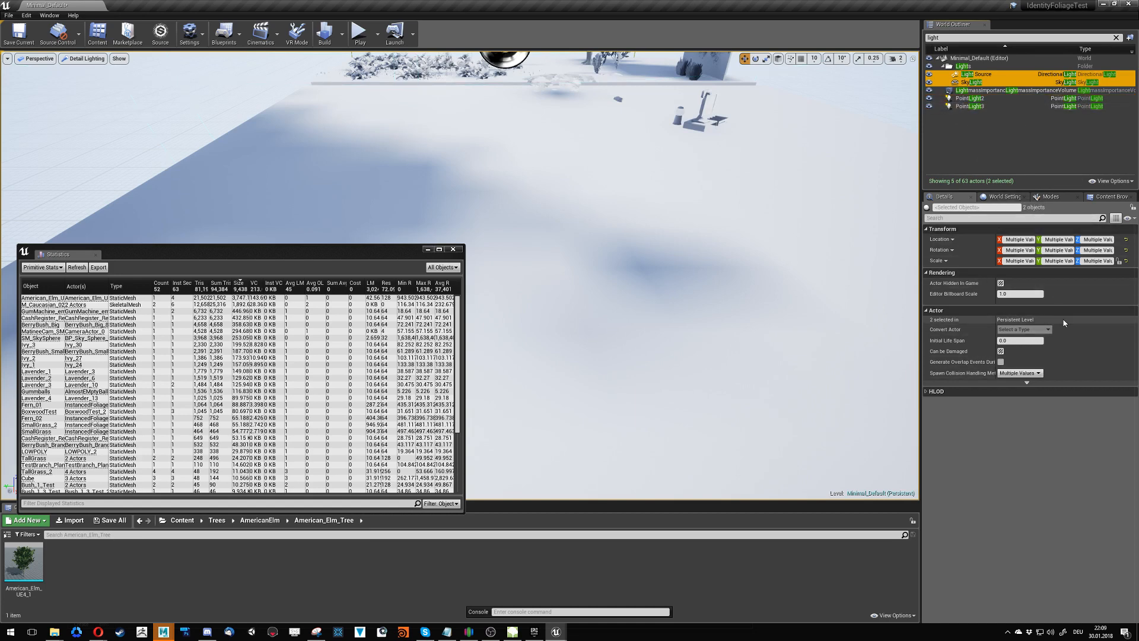
pyautogui.click(975, 75)
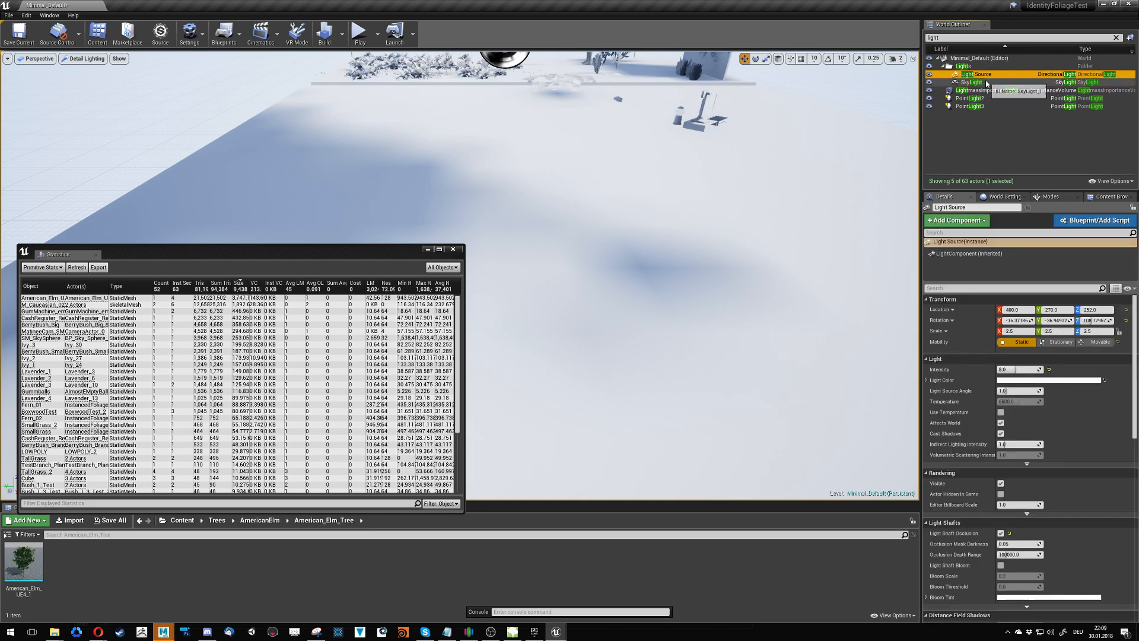
pyautogui.click(1103, 343)
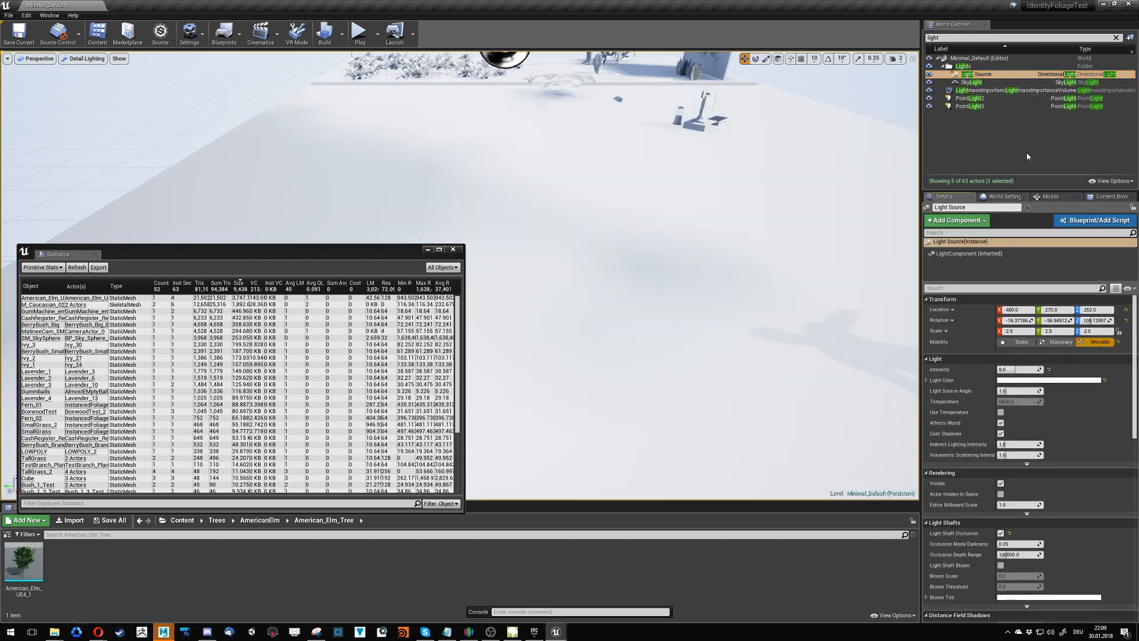
pyautogui.click(973, 83)
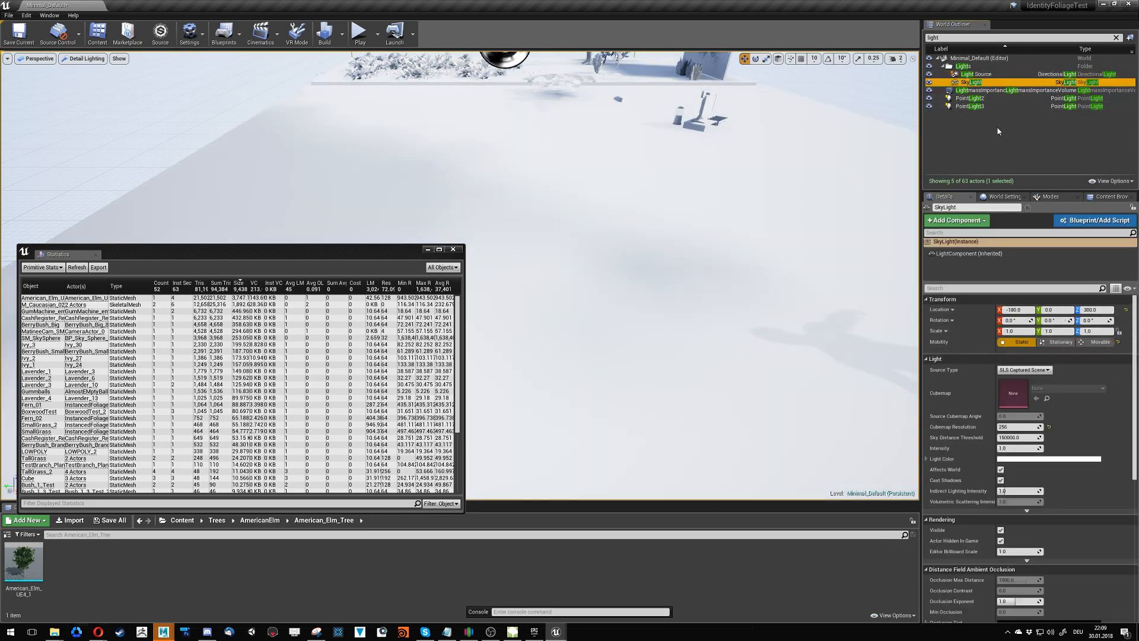
pyautogui.click(1098, 343)
pyautogui.click(970, 98)
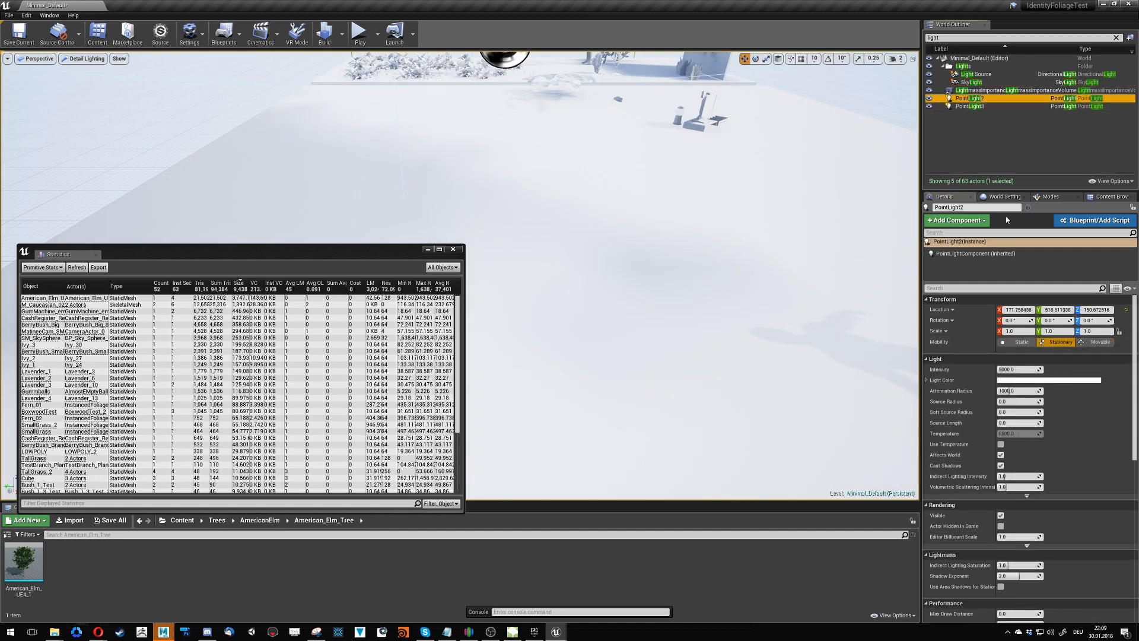
pyautogui.keyDown('ctrl'); pyautogui.click(979, 107); pyautogui.keyUp('ctrl')
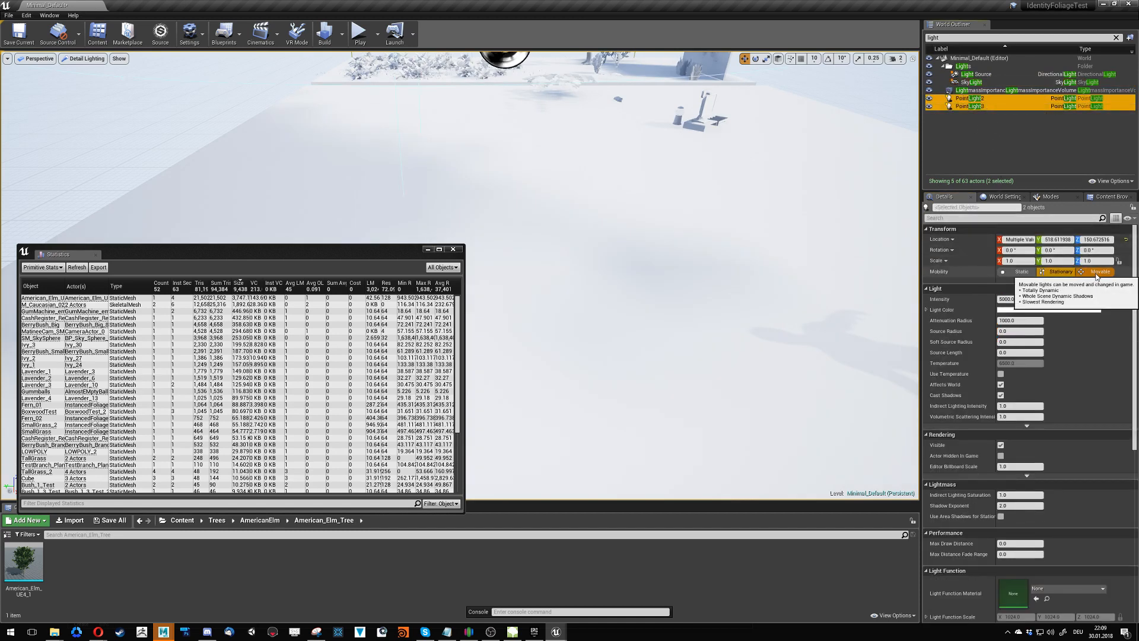
# - Duplicate the two sphere reflection captures and place the copies across the floor on the standing figure's side
pyautogui.moveTo(831, 244); pyautogui.dragTo(781, 208, button='right')
pyautogui.moveTo(608, 259); pyautogui.dragTo(536, 257, button='right')
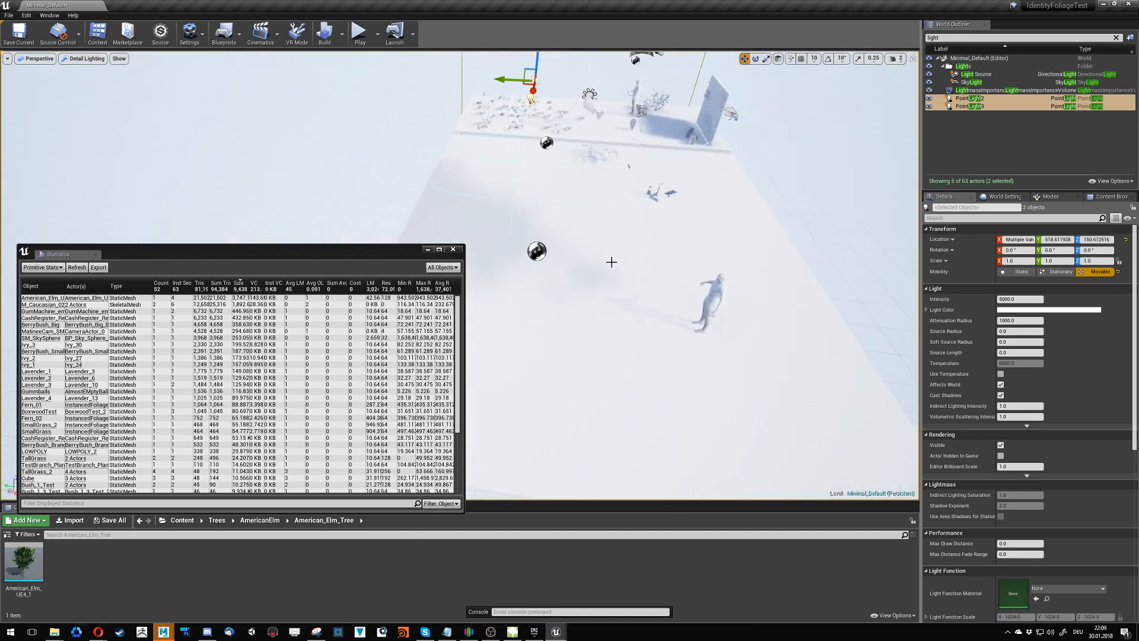
pyautogui.click(551, 250)
pyautogui.keyDown('ctrl'); pyautogui.click(557, 144); pyautogui.keyUp('ctrl')
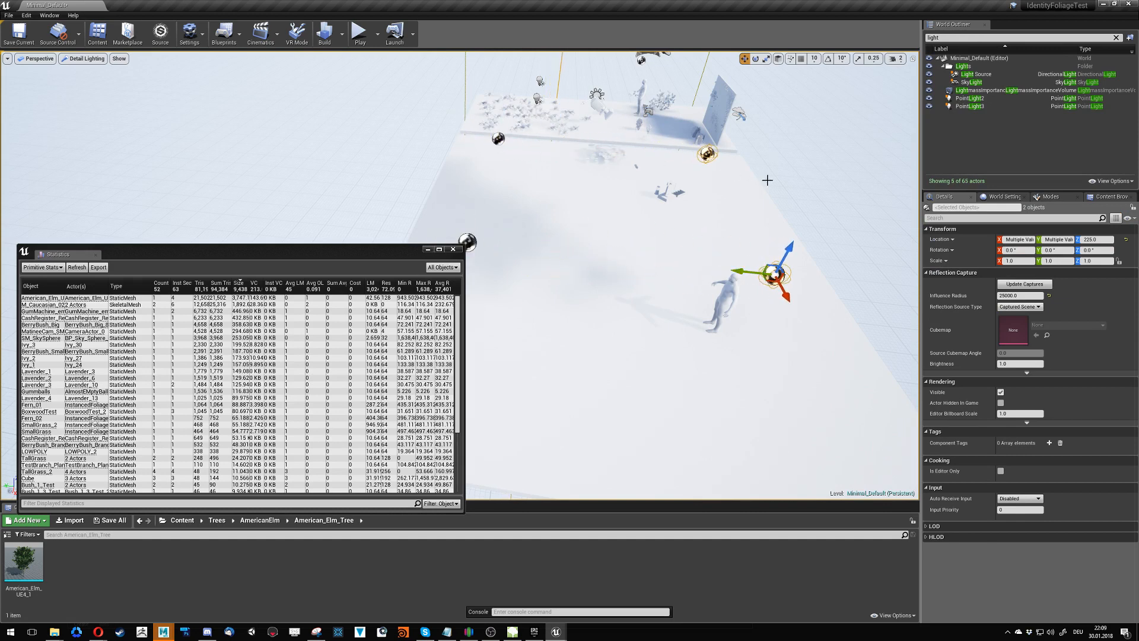
pyautogui.moveTo(768, 180); pyautogui.dragTo(810, 175, button='right')
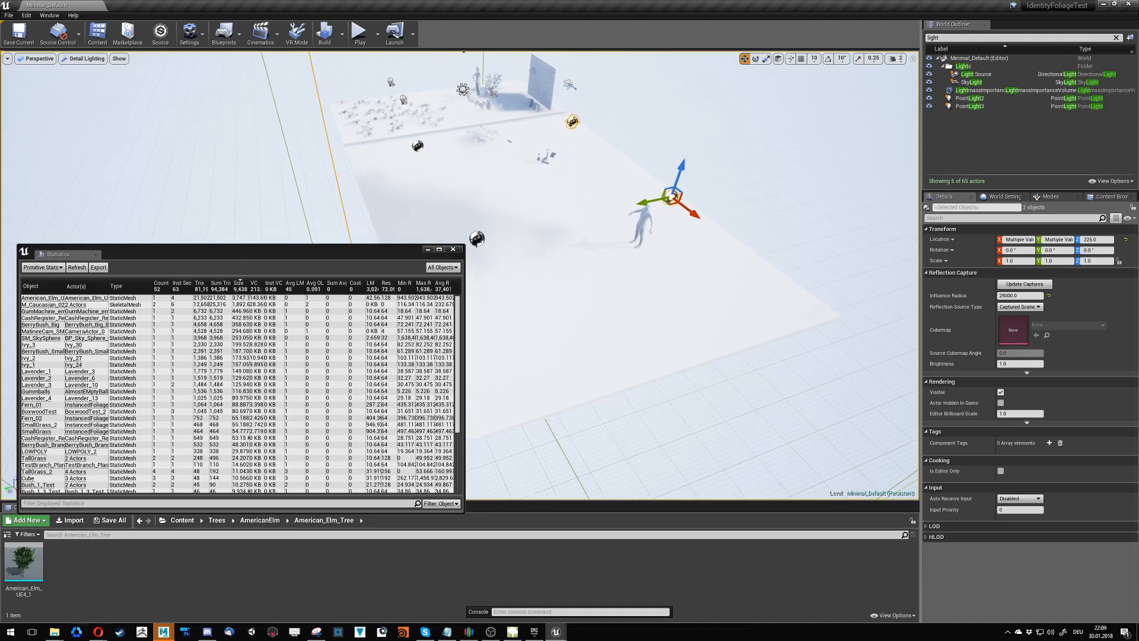
pyautogui.click(477, 239)
pyautogui.keyDown('ctrl'); pyautogui.click(668, 198); pyautogui.keyUp('ctrl')
pyautogui.moveTo(668, 198); pyautogui.dragTo(623, 169, button='right')
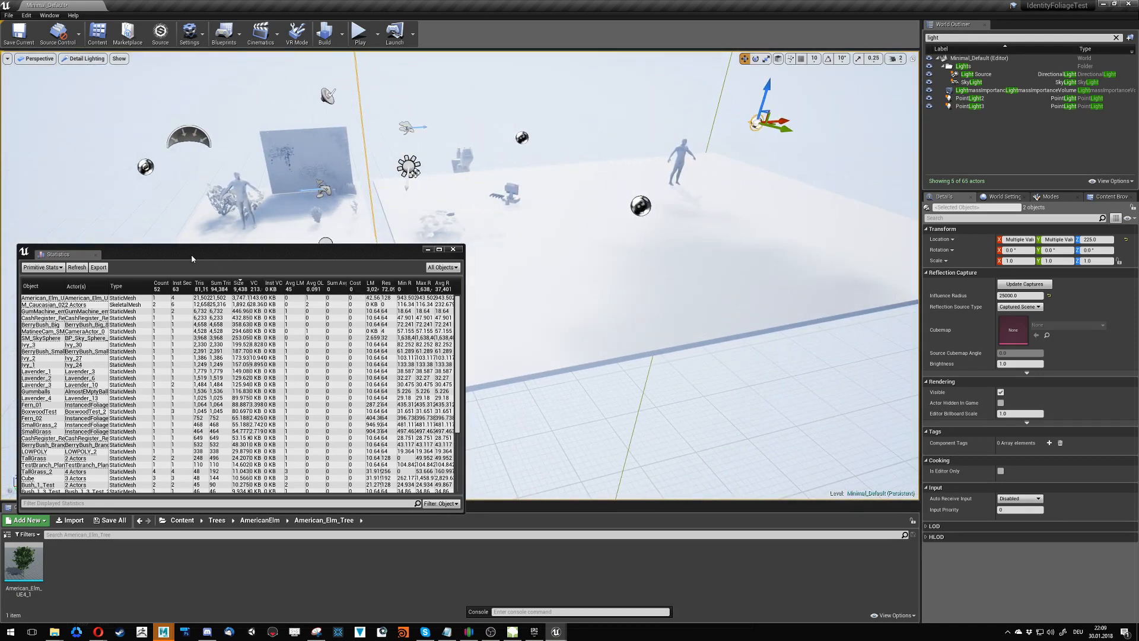
# - Display the Lighting Build Info statistics with a wider Object column and locate the PlaneTreeLeaf_14 entry's object in the level
pyautogui.click(56, 267)
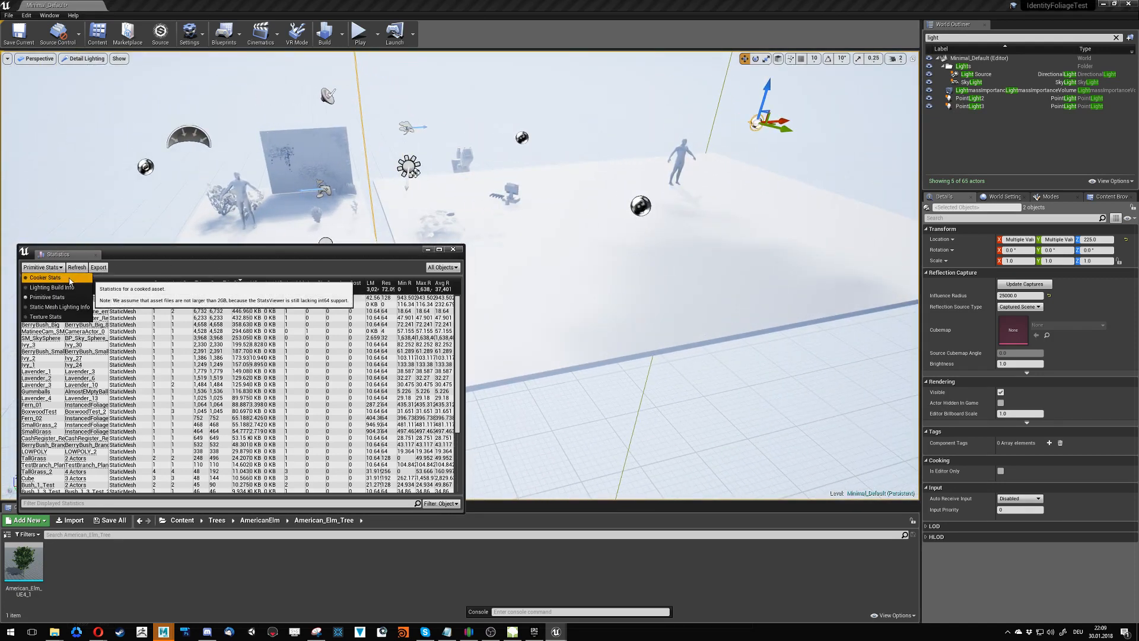
pyautogui.click(52, 287)
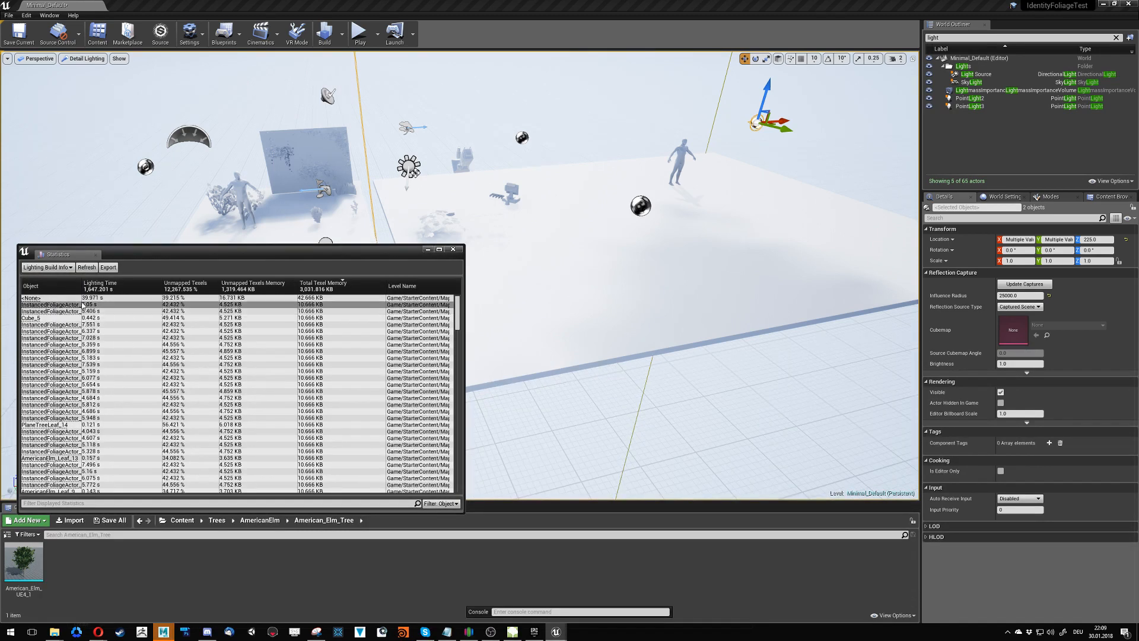
pyautogui.moveTo(81, 287); pyautogui.dragTo(132, 299)
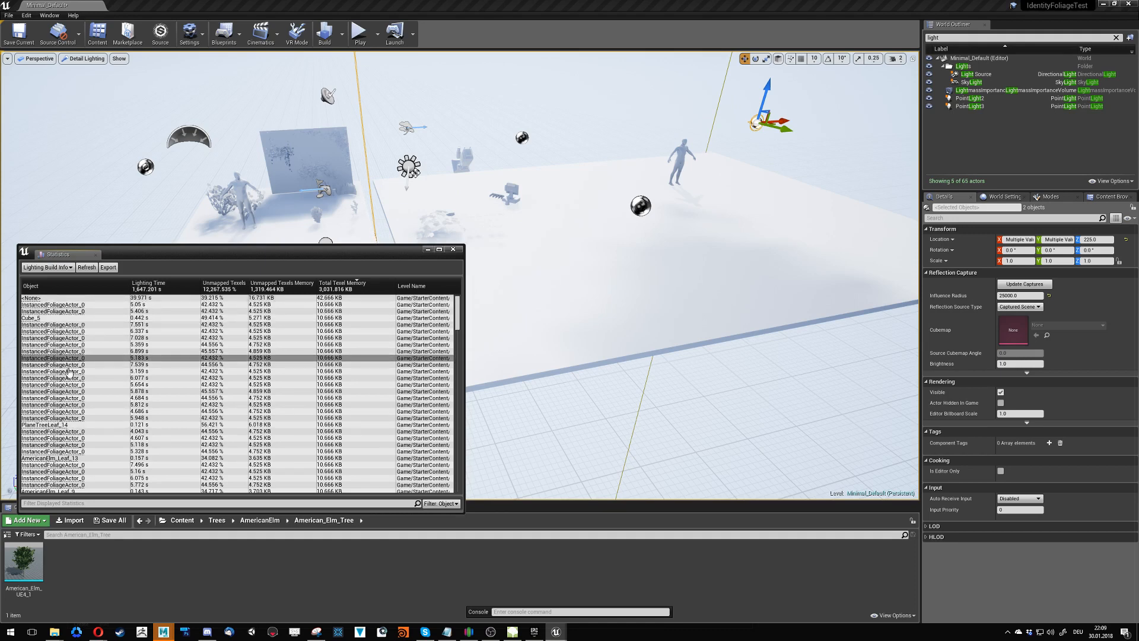
pyautogui.doubleClick(52, 425)
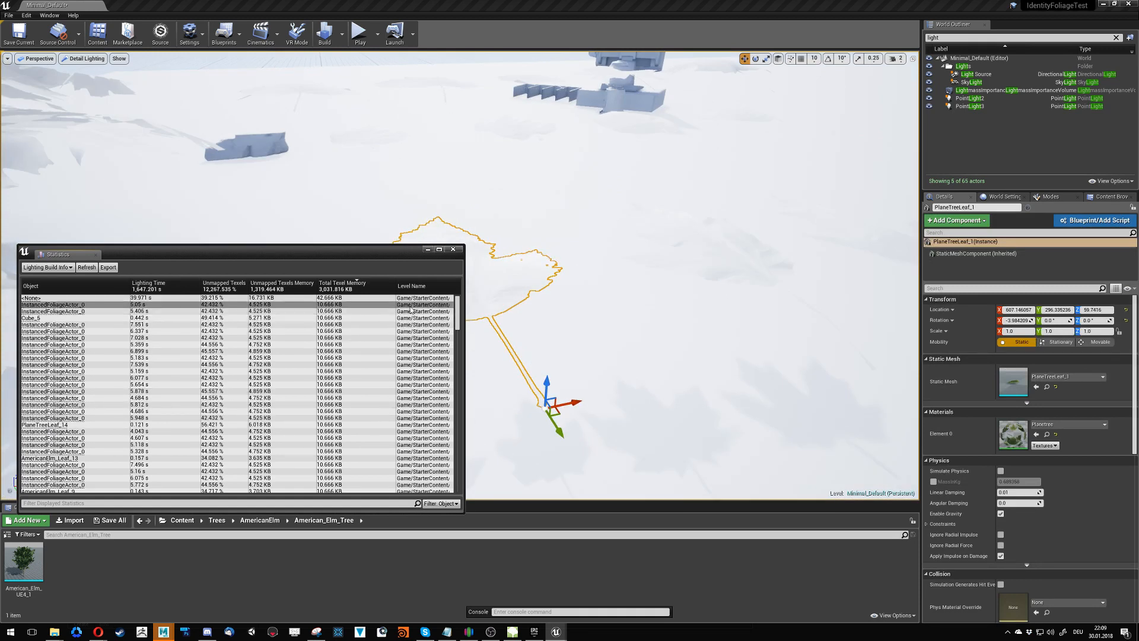
# - Switch the statistics to Texture Stats and locate the instanced foliage that uses the forest fern texture
pyautogui.click(49, 267)
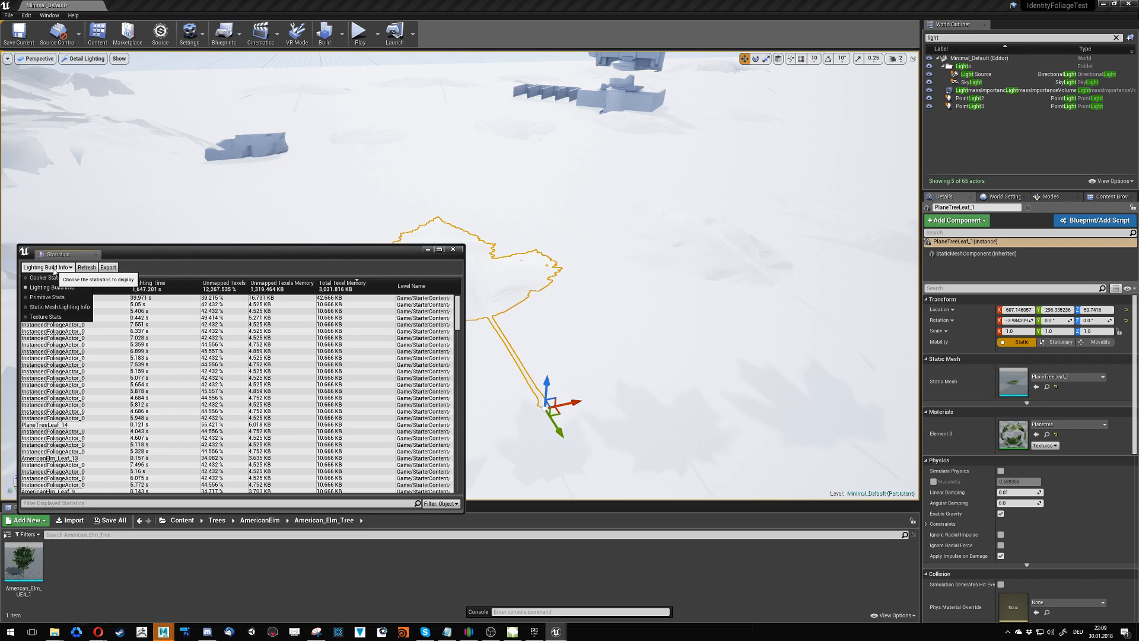
pyautogui.click(51, 320)
pyautogui.doubleClick(72, 304)
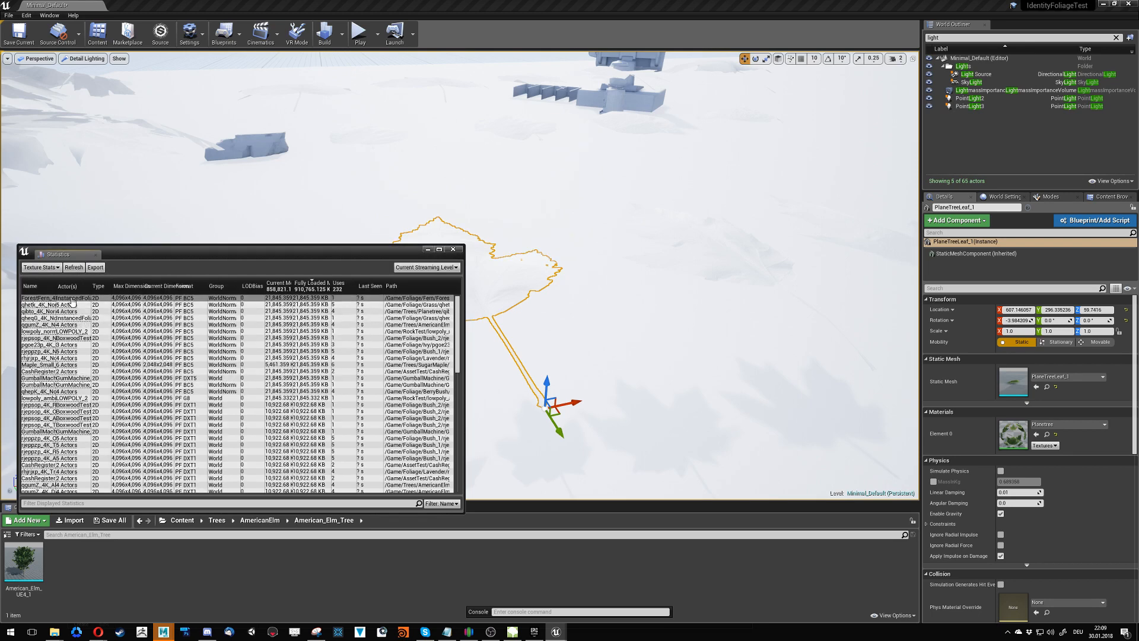
pyautogui.click(287, 299)
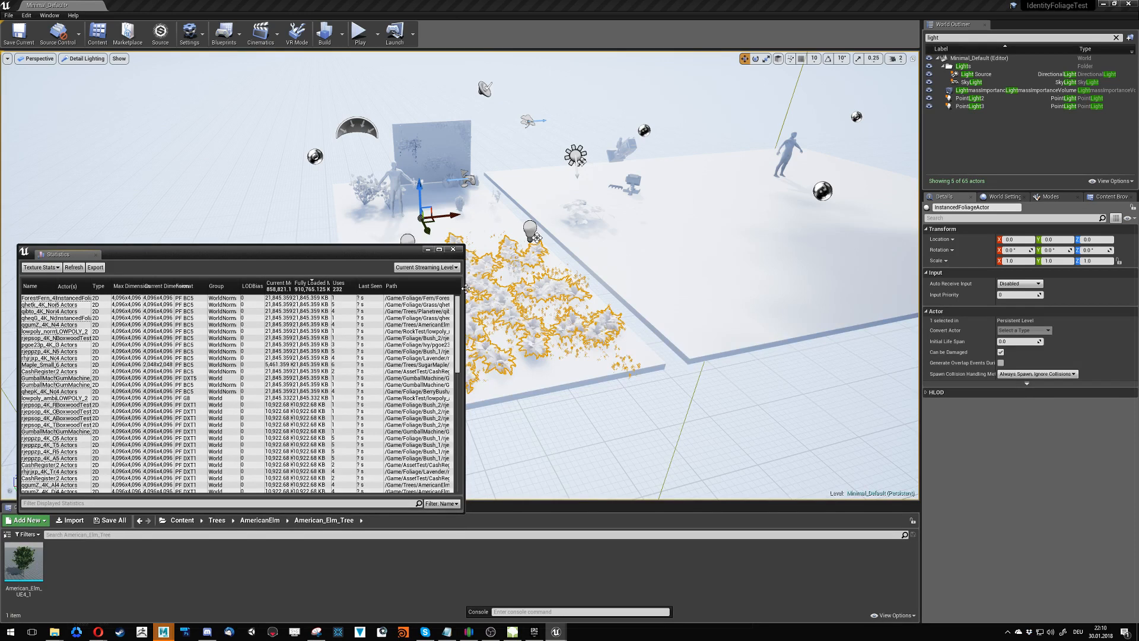
# - Examine the memory use of the listed textures in a widened Statistics window and close the window
pyautogui.moveTo(466, 288); pyautogui.dragTo(662, 288)
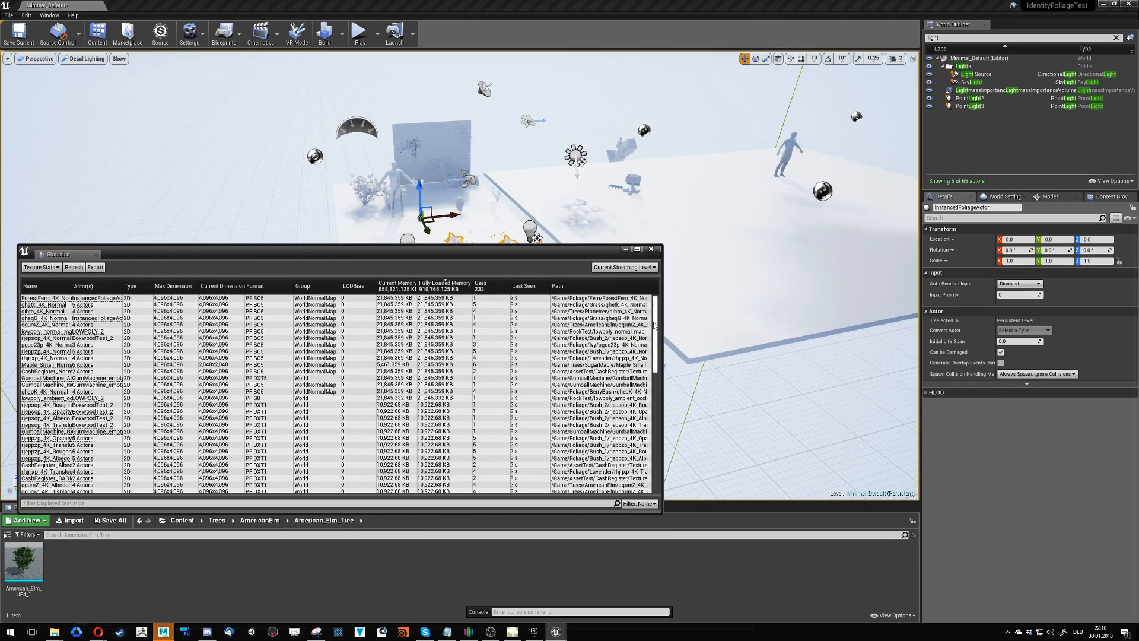
pyautogui.moveTo(656, 325); pyautogui.dragTo(657, 348)
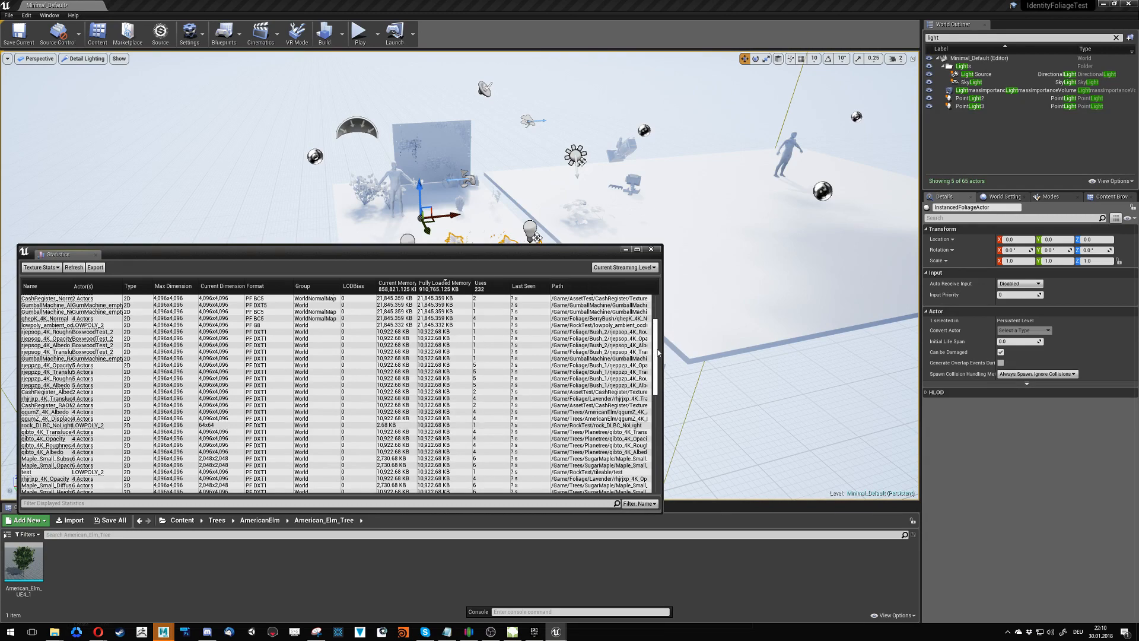
pyautogui.moveTo(656, 353); pyautogui.dragTo(654, 412)
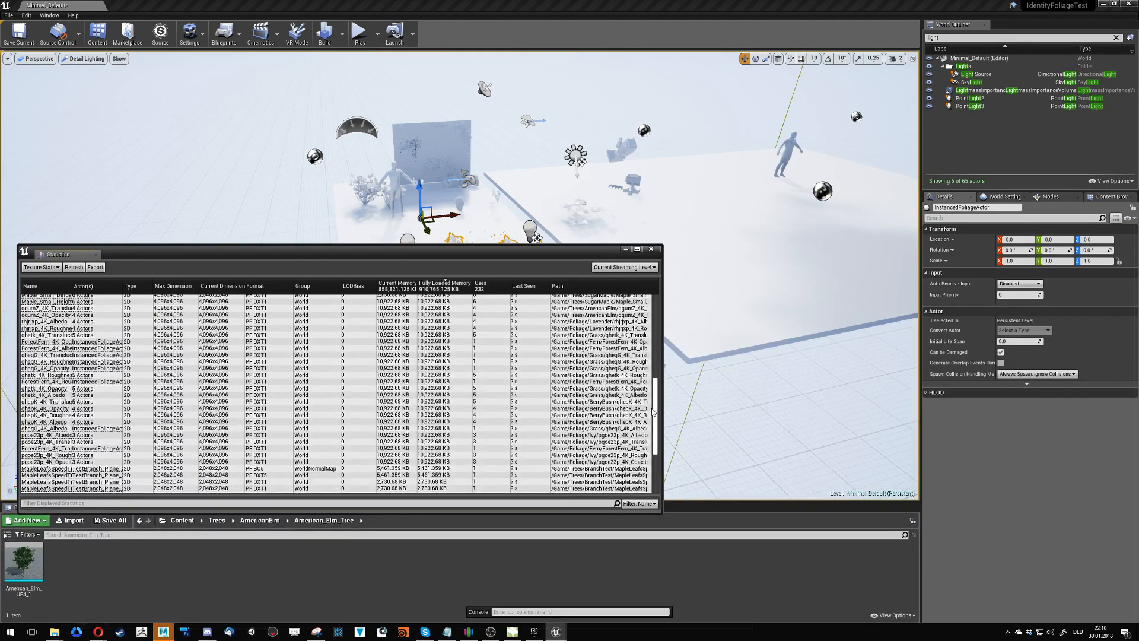
pyautogui.click(651, 249)
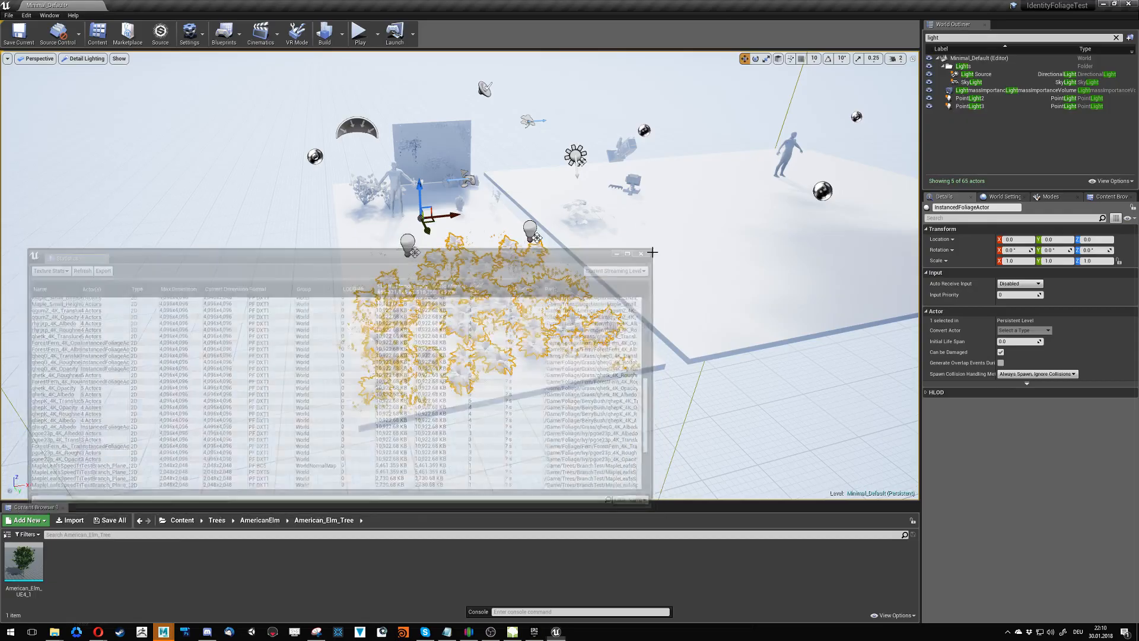
# - Switch to SpeedTree Modeler and save the London plane tree model over the existing London_Plane_Tree_UE4_1.spm
pyautogui.click(514, 632)
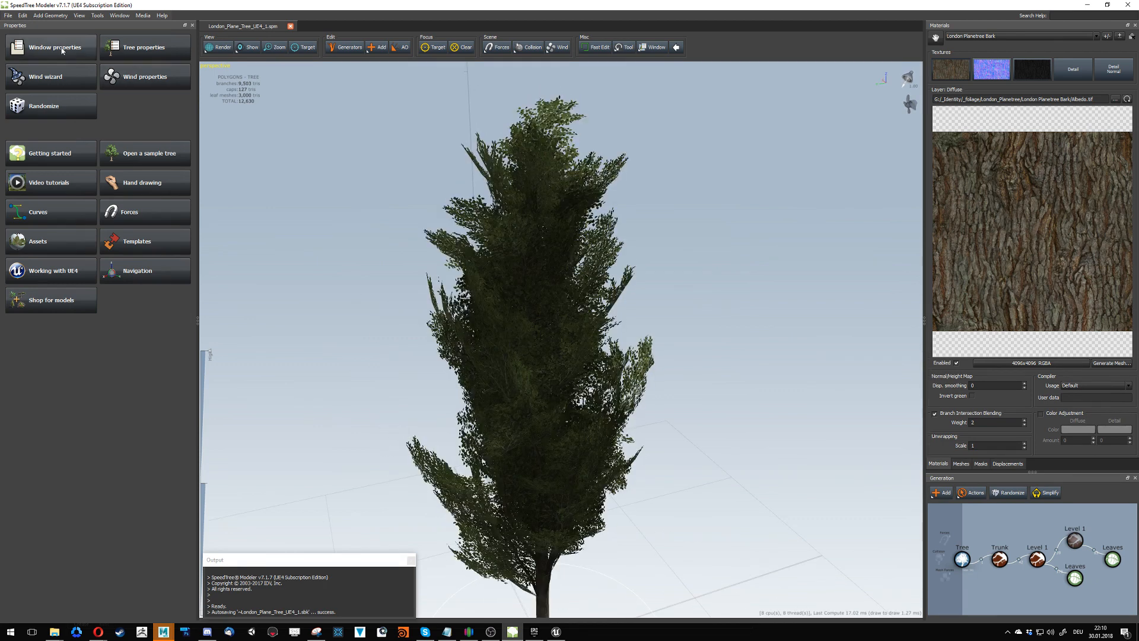
pyautogui.click(9, 15)
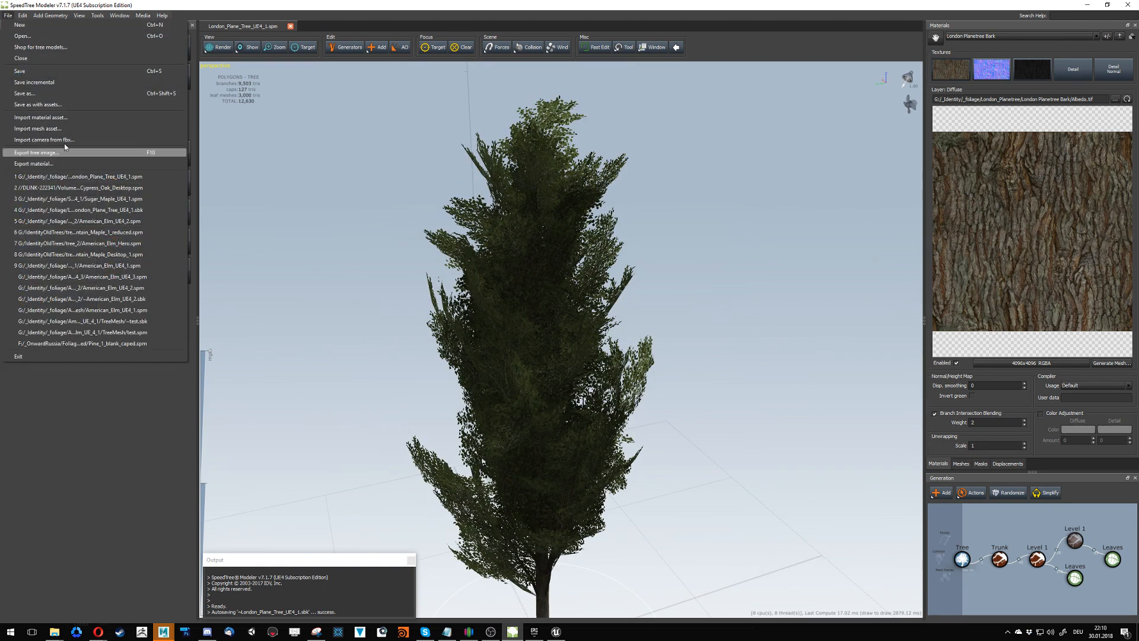
pyautogui.click(48, 101)
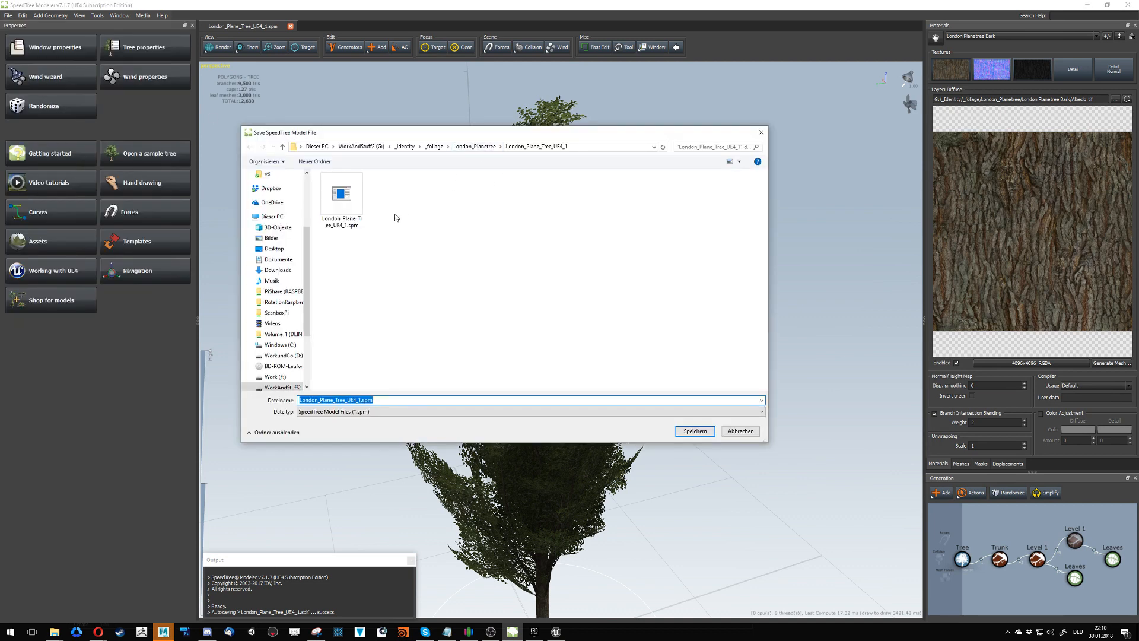
pyautogui.doubleClick(342, 196)
pyautogui.click(594, 321)
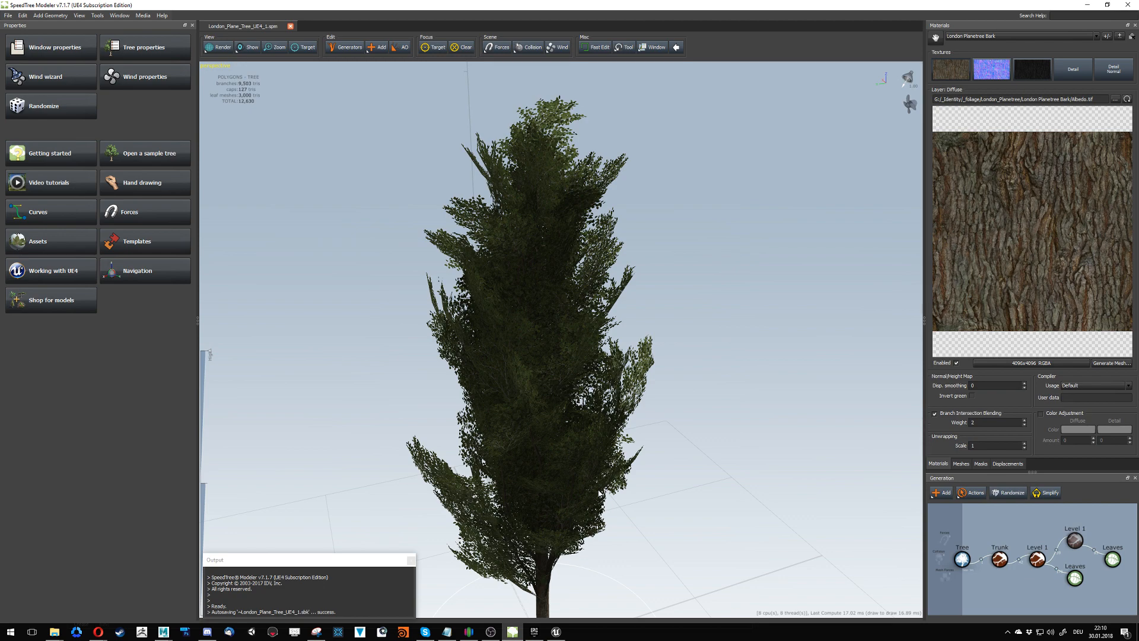
# - View the whole plane tree model with its ground shadow and scale figure from a raised angle
pyautogui.rightClick(691, 472)
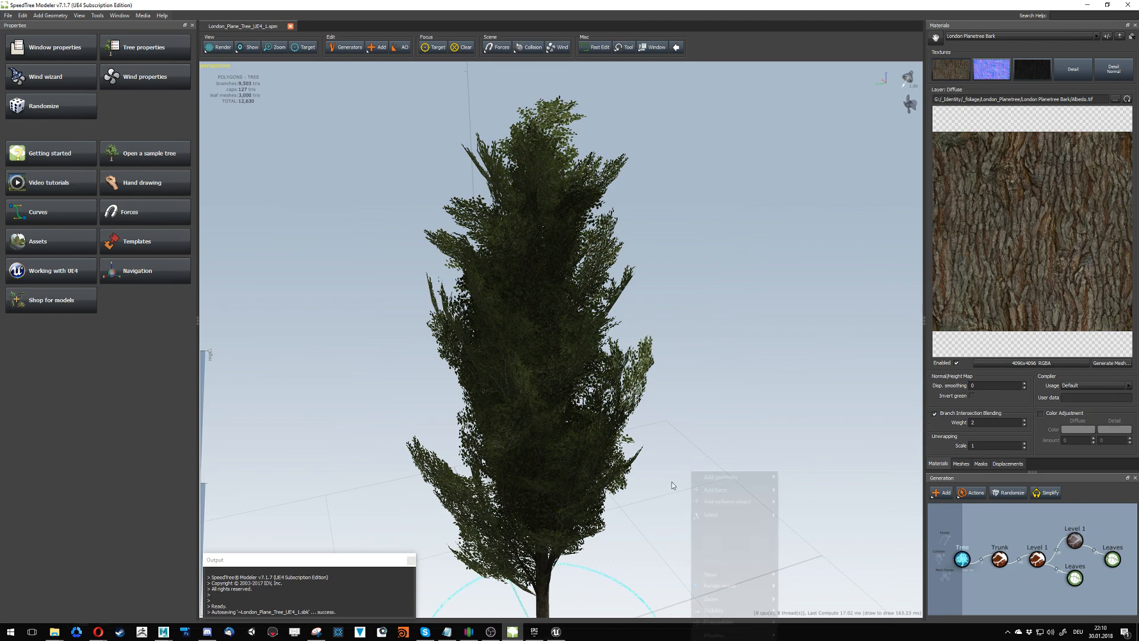
pyautogui.click(674, 462)
pyautogui.moveTo(680, 459); pyautogui.dragTo(536, 604)
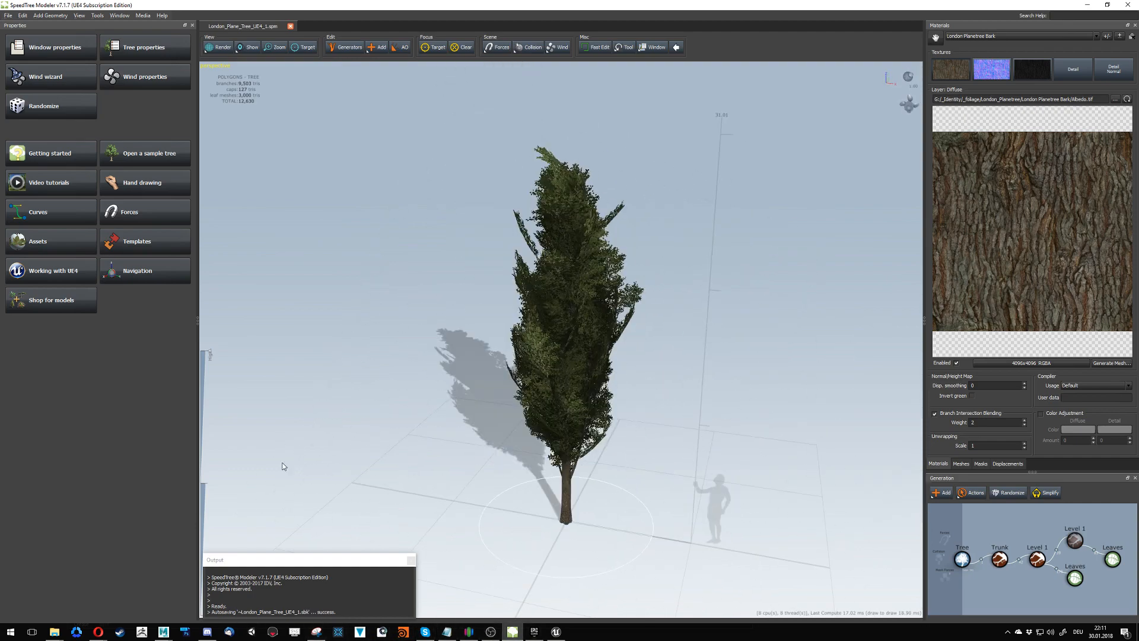
# - Switch to Unreal Editor and reimport the American_Elm_UE4_1 mesh from Trees/AmericanElm/American_Elm_Tree, keeping the offered SpeedTree options
pyautogui.click(556, 632)
pyautogui.moveTo(457, 449); pyautogui.dragTo(575, 392, button='right')
pyautogui.press('w')
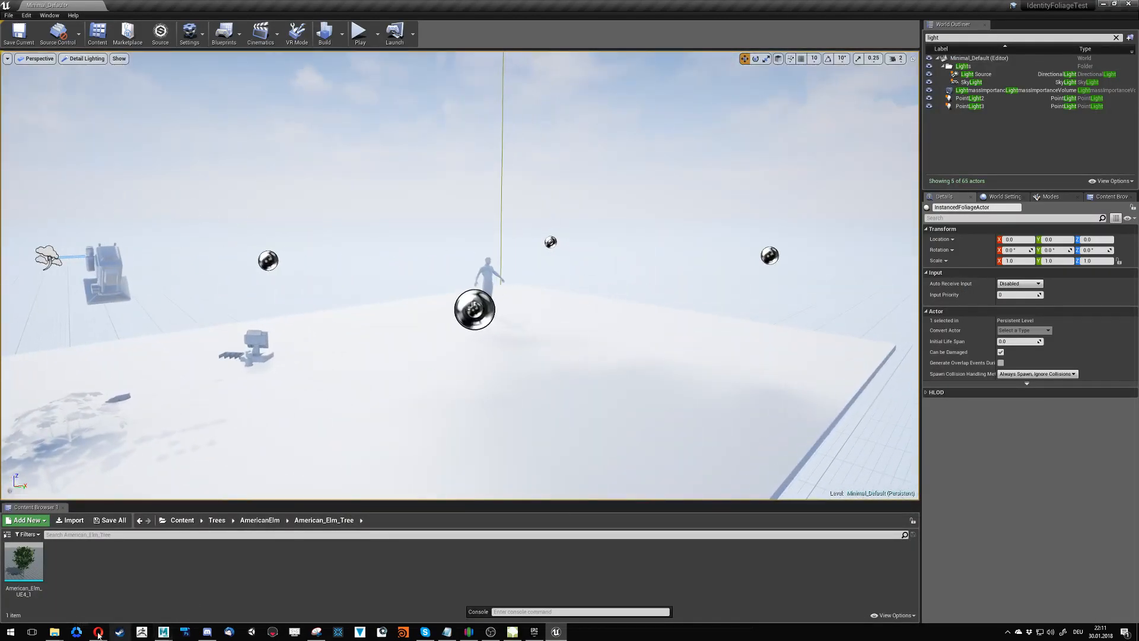
pyautogui.click(260, 520)
pyautogui.click(217, 520)
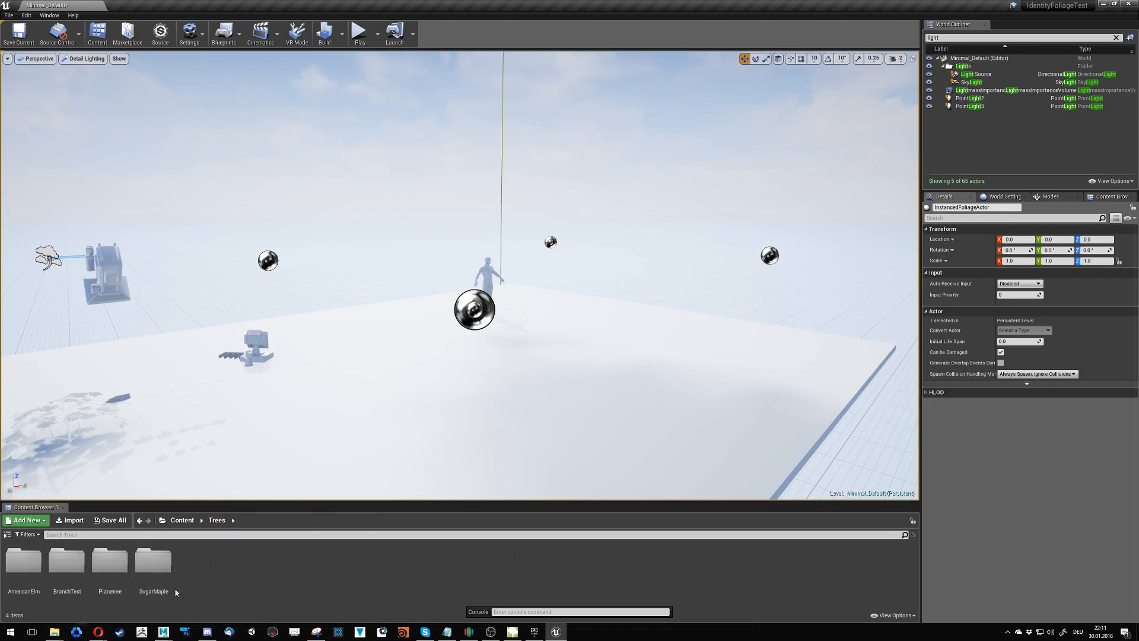
pyautogui.doubleClick(24, 561)
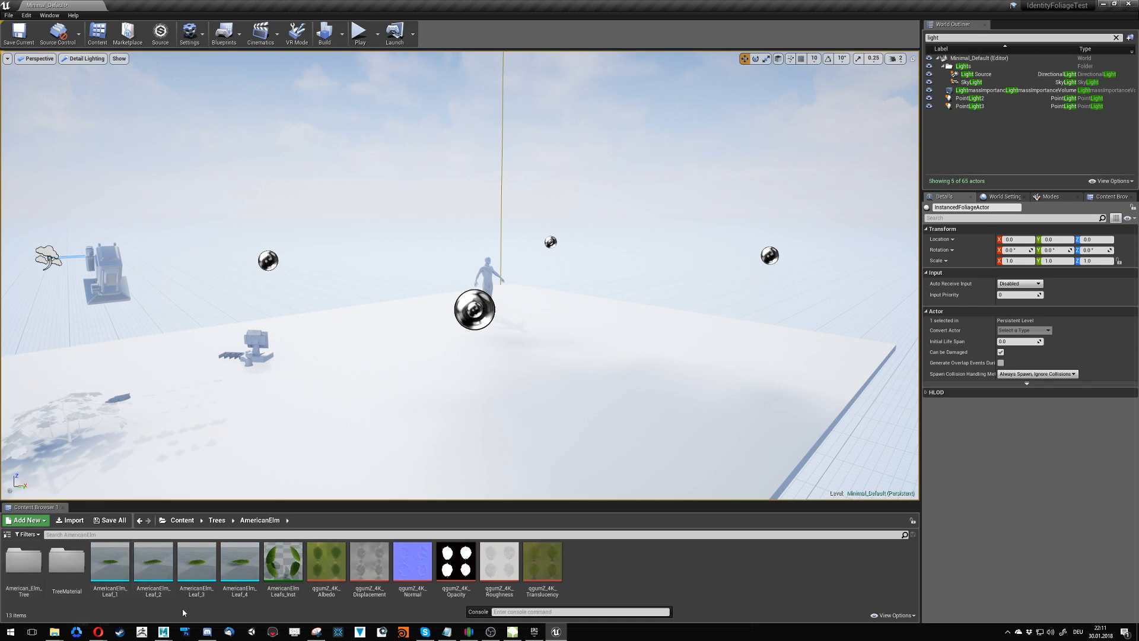
pyautogui.doubleClick(26, 563)
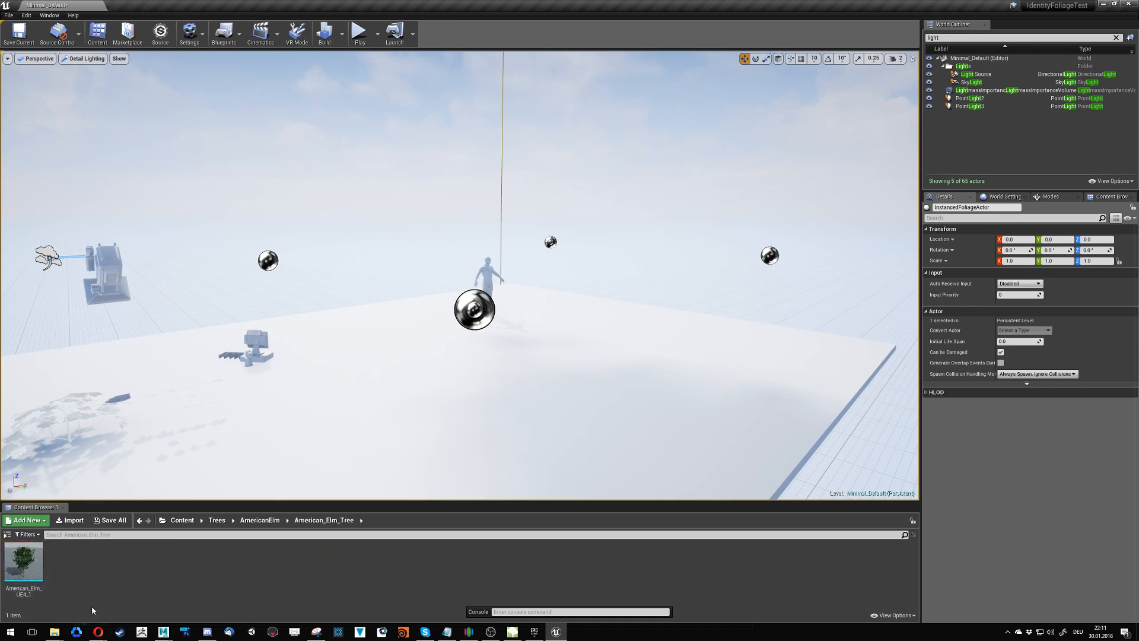
pyautogui.moveTo(29, 563)
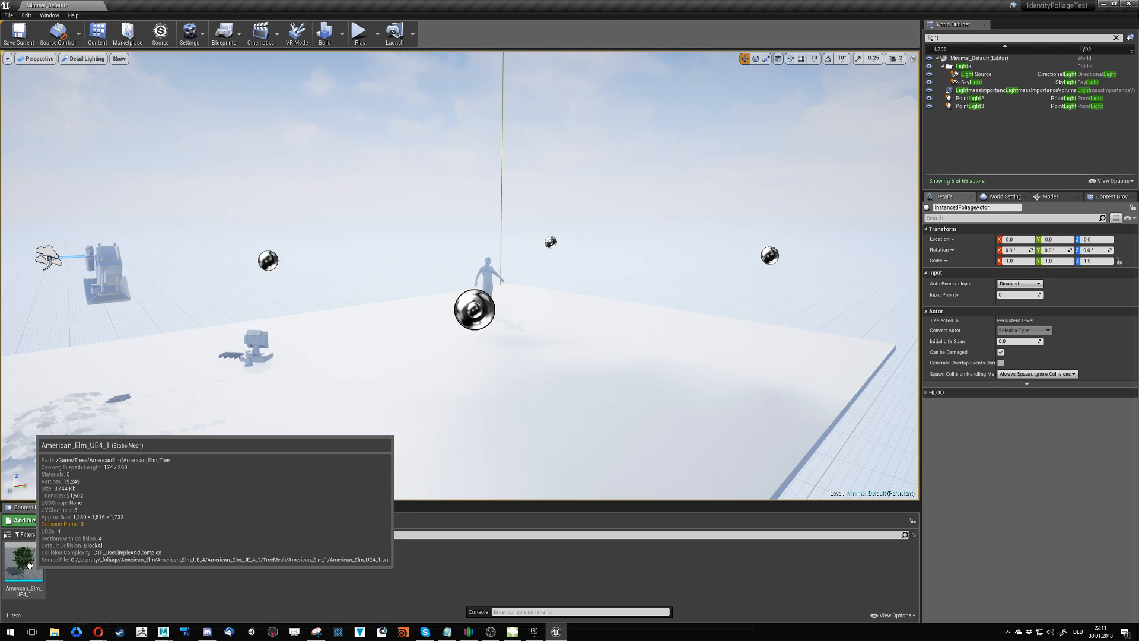
pyautogui.rightClick(30, 563)
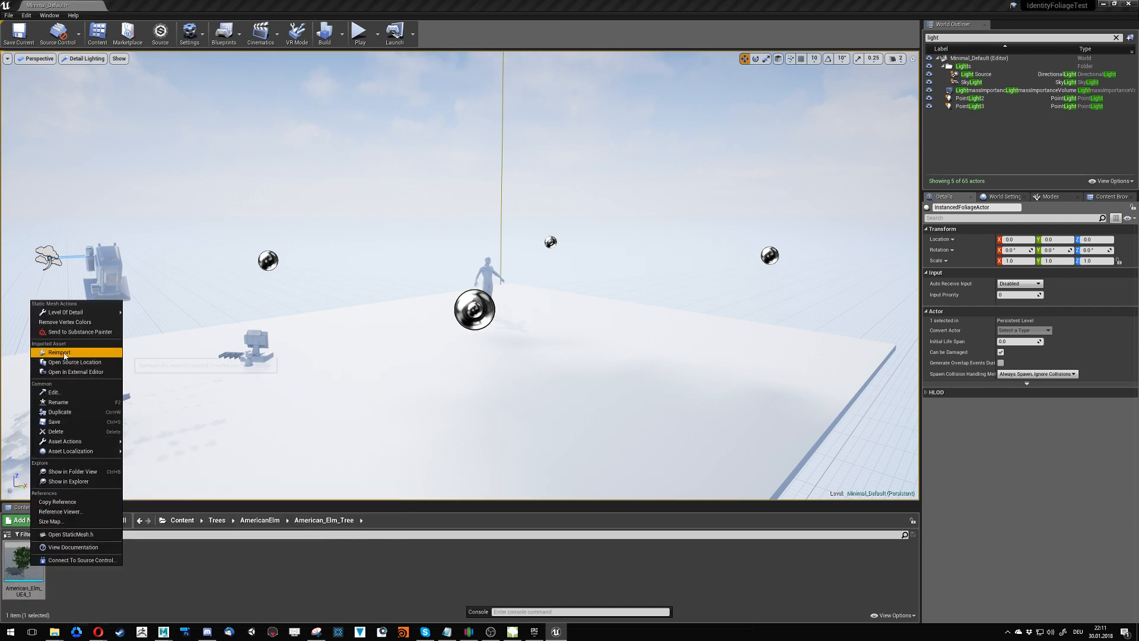
pyautogui.click(71, 355)
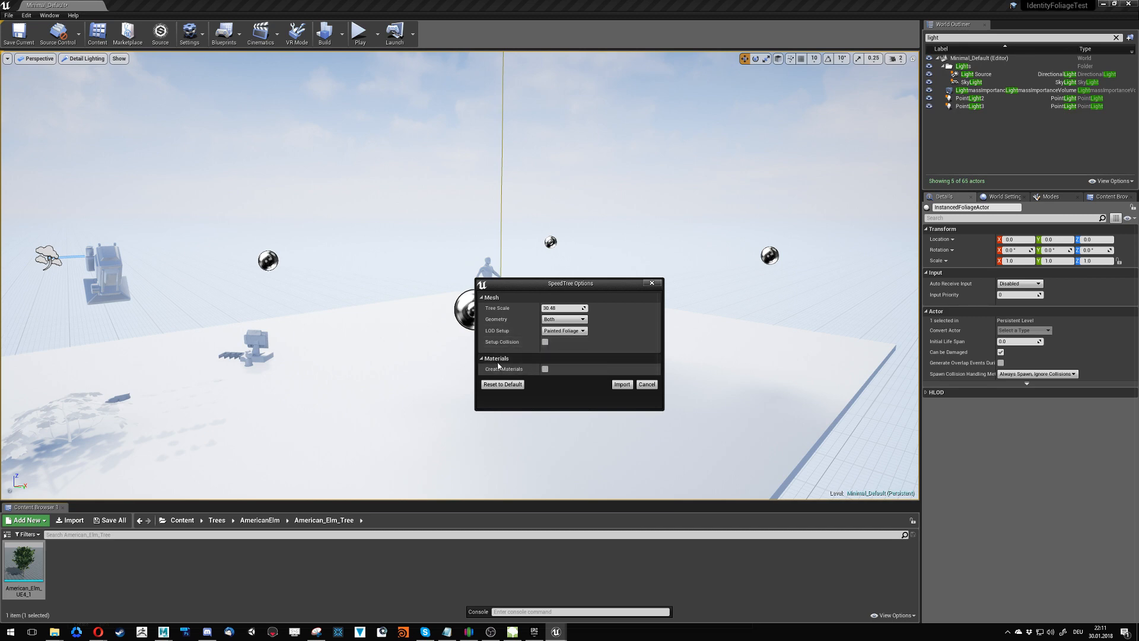
pyautogui.click(622, 385)
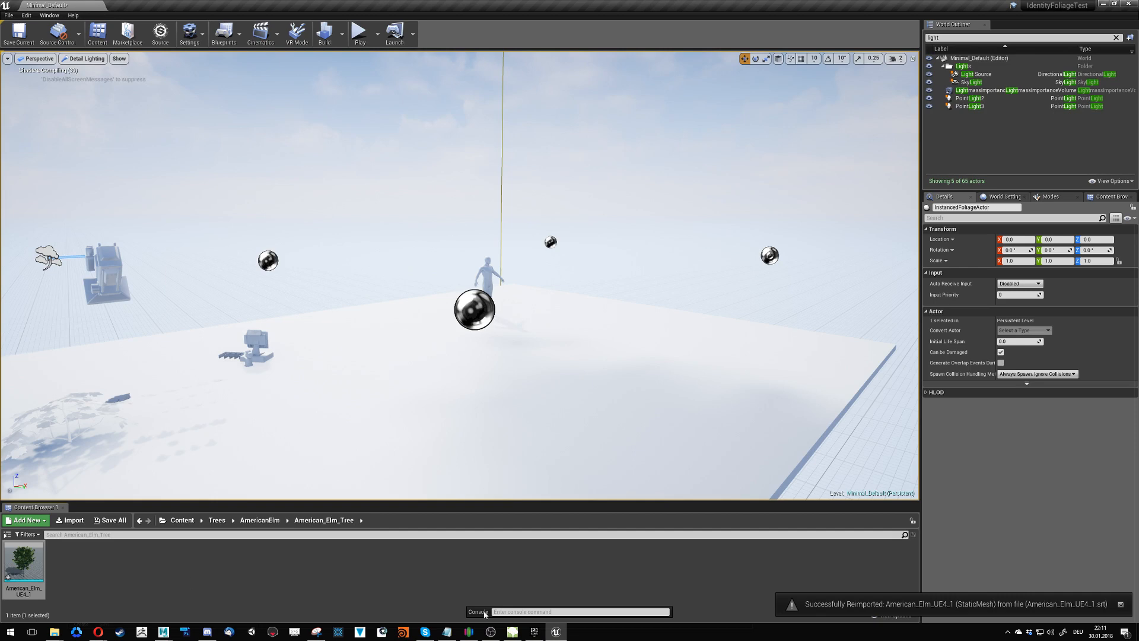
# - Open the Planetree folder inside the Trees content folder
pyautogui.click(252, 520)
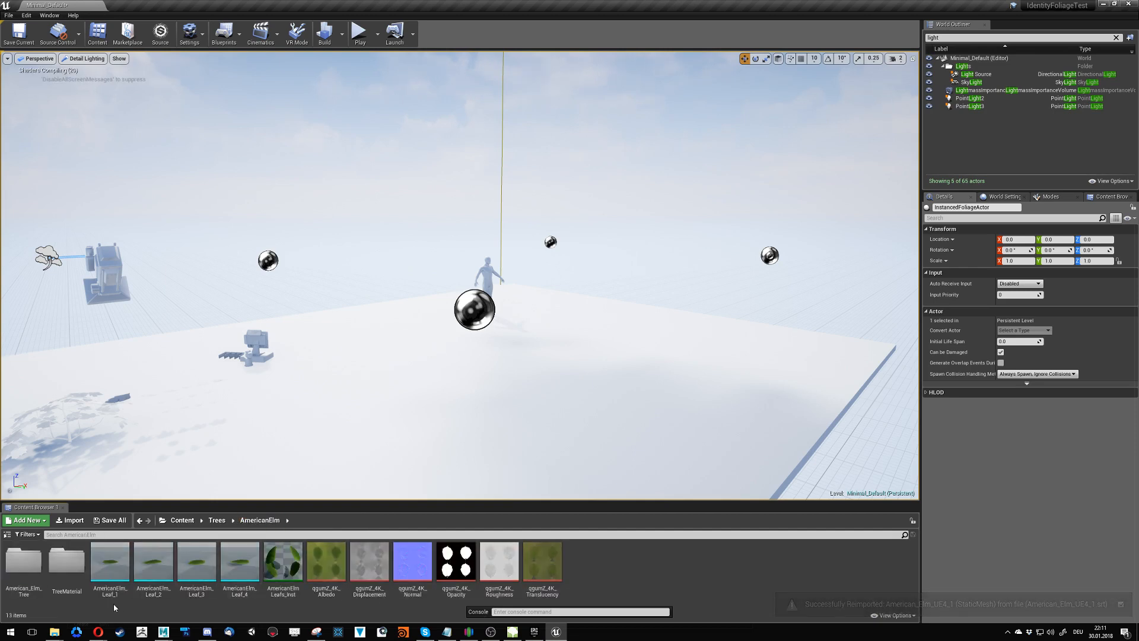
pyautogui.click(217, 520)
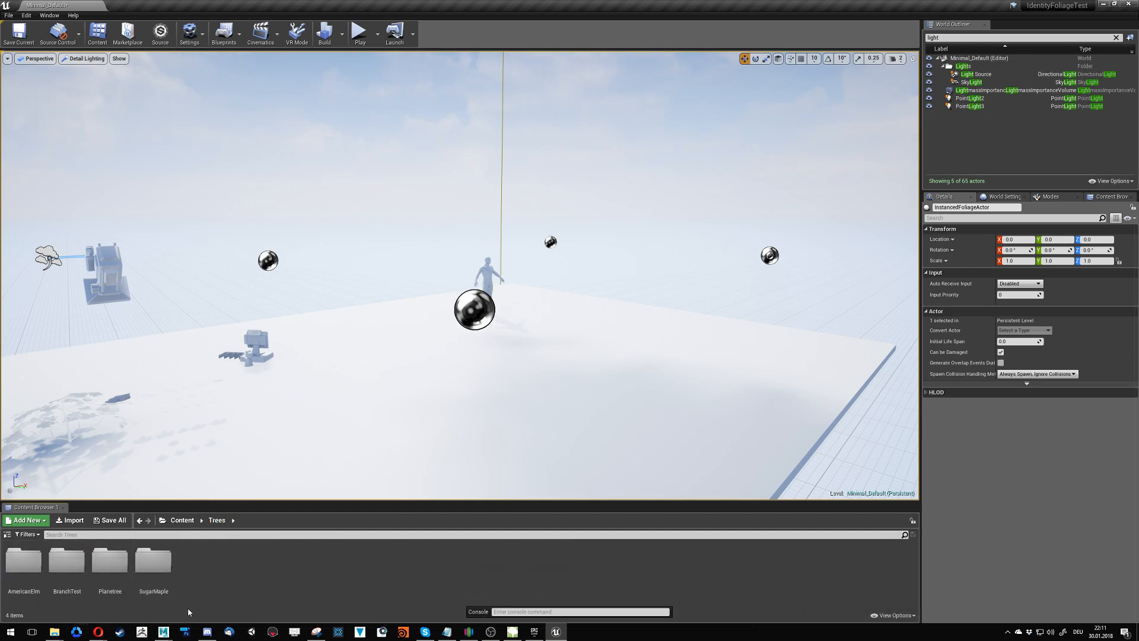
pyautogui.doubleClick(110, 561)
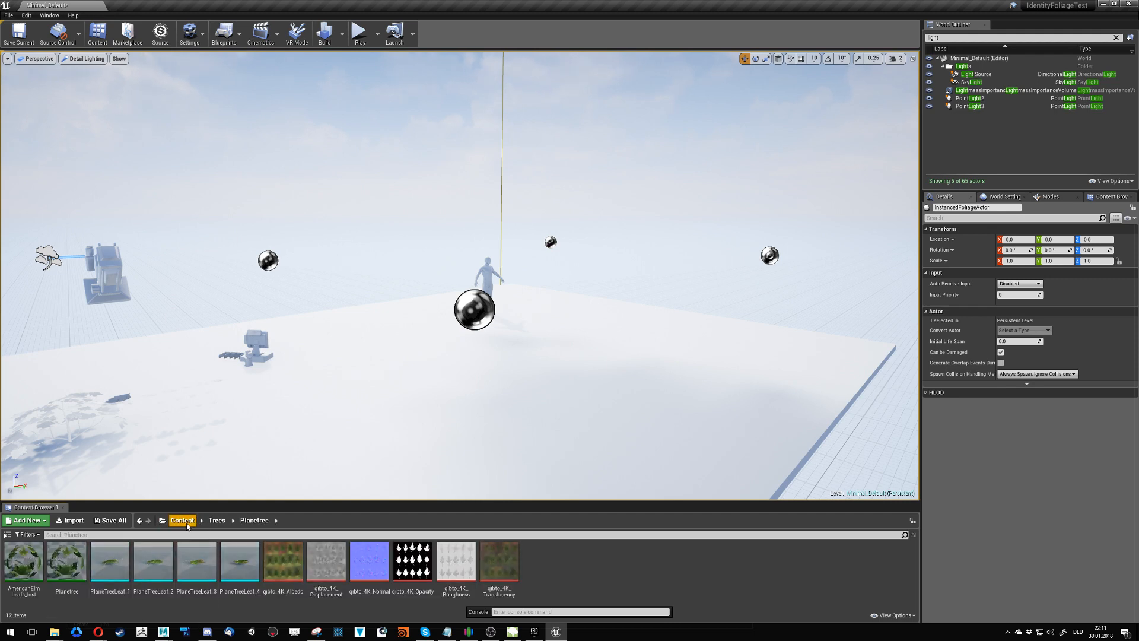
pyautogui.click(217, 520)
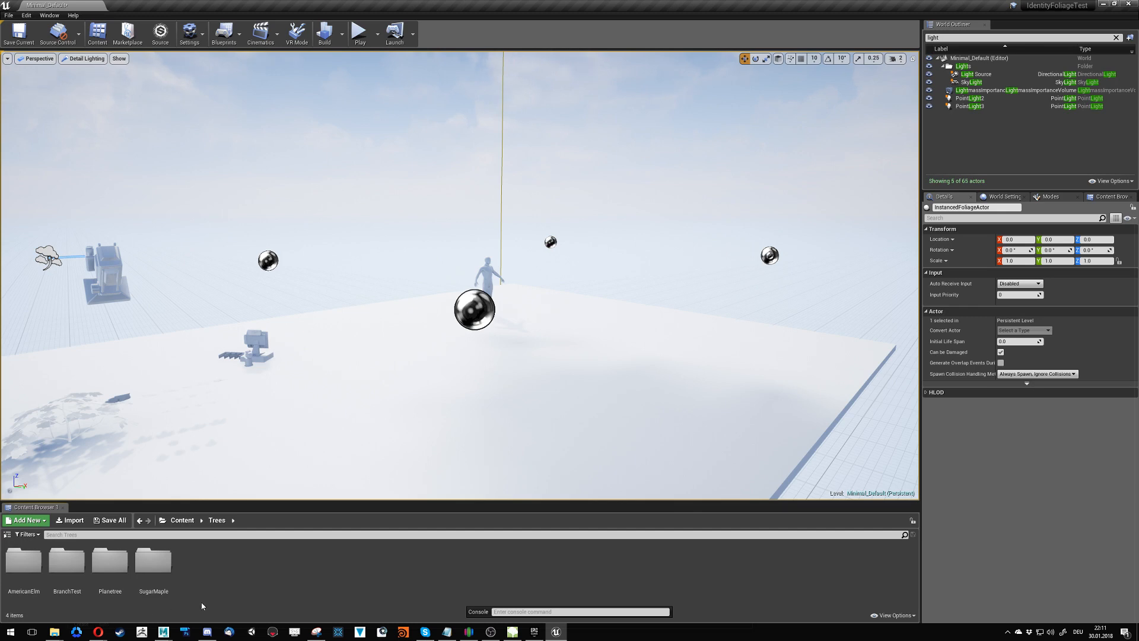
pyautogui.rightClick(225, 575)
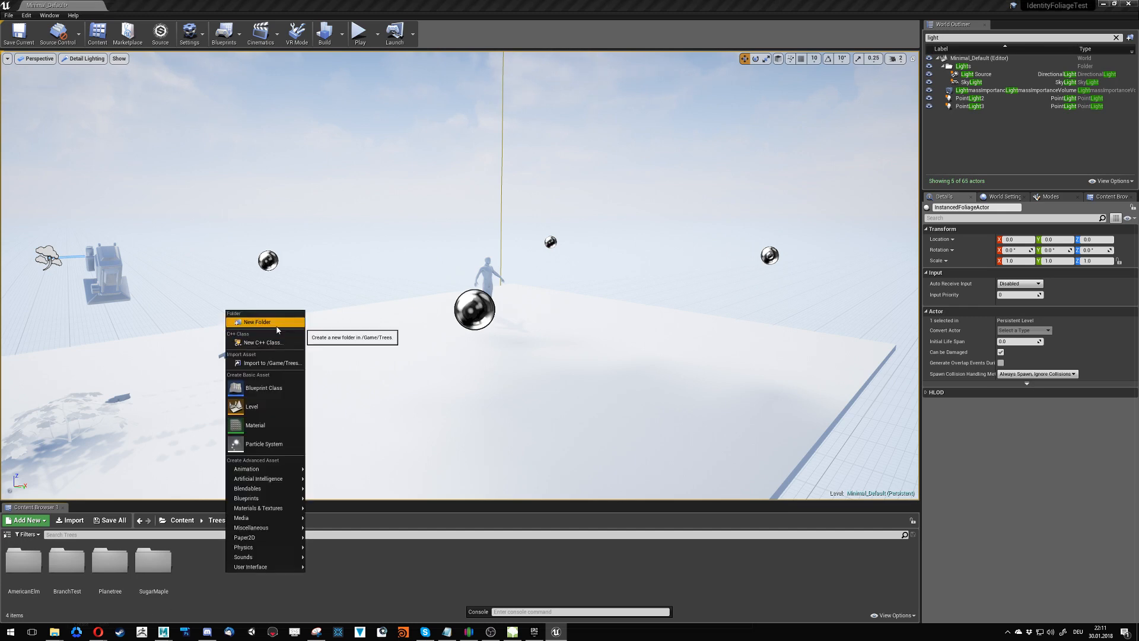
pyautogui.click(110, 560)
pyautogui.doubleClick(110, 561)
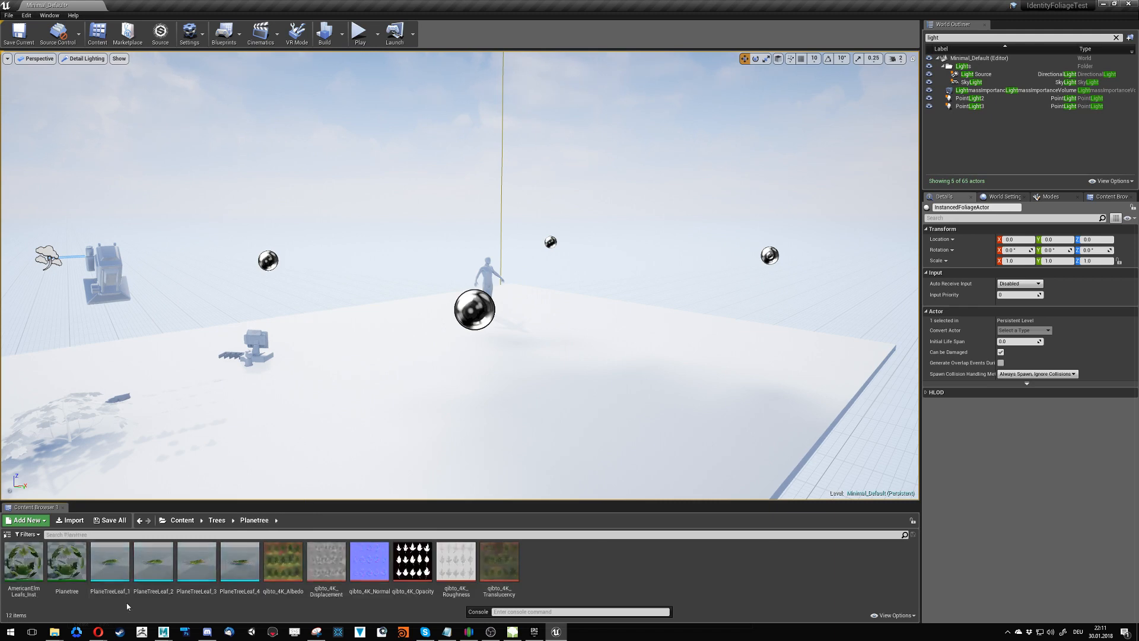
# - Create a subfolder named Planetree_Tree in the Planetree folder and open it
pyautogui.rightClick(631, 570)
pyautogui.click(667, 320)
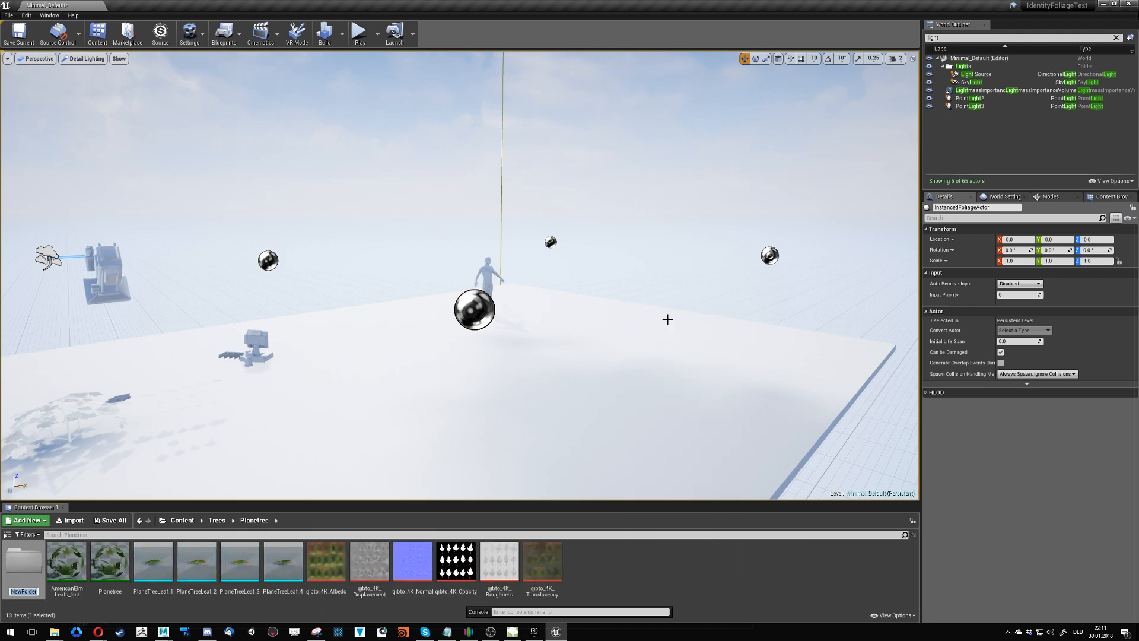
pyautogui.write('Planetree_Tree')
pyautogui.press('Return')
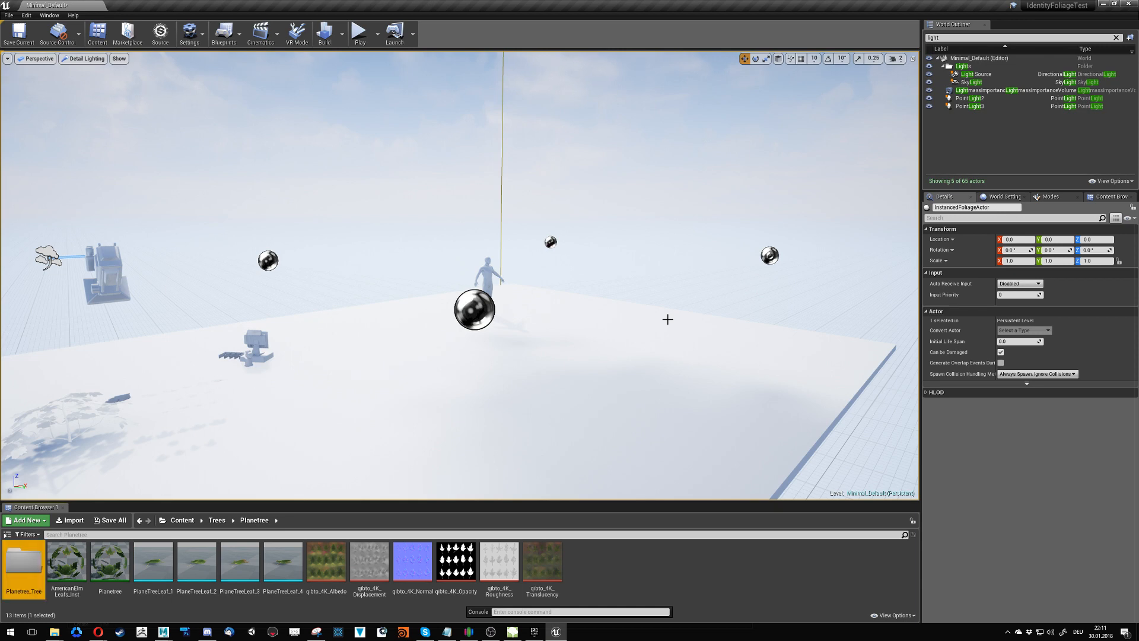
pyautogui.press('Return')
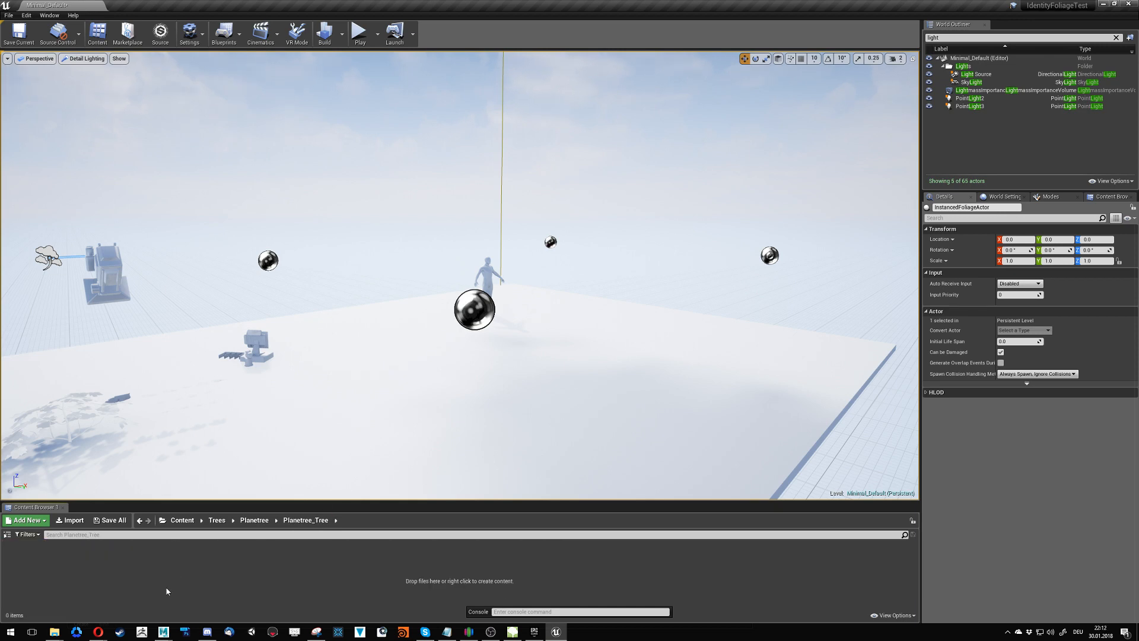
# - Import London_Plane_Tree_UE4_1.srt from the London_Plane_Tree_UE4_1 folder on disk into Planetree_Tree, accepting the SpeedTree options
pyautogui.moveTo(53, 637)
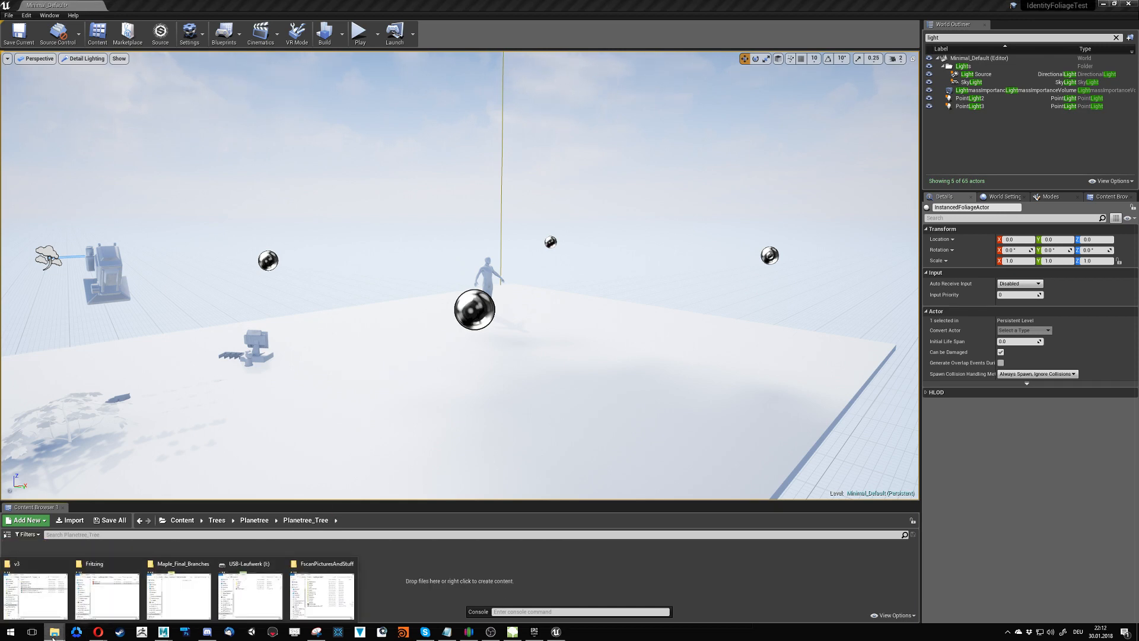
pyautogui.middleClick(53, 636)
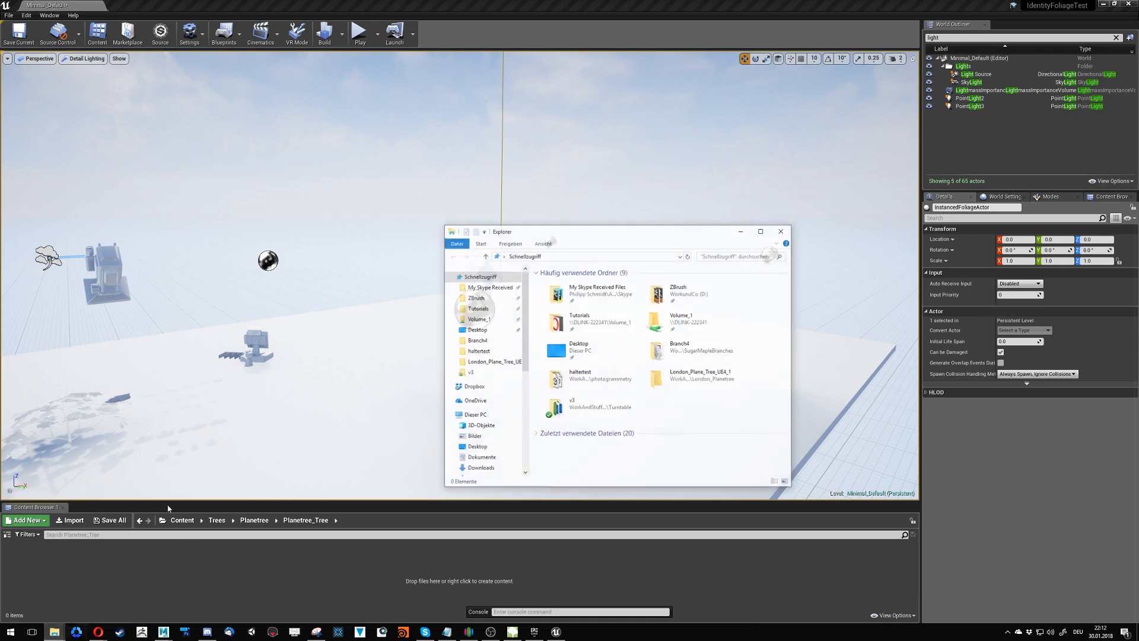
pyautogui.click(487, 363)
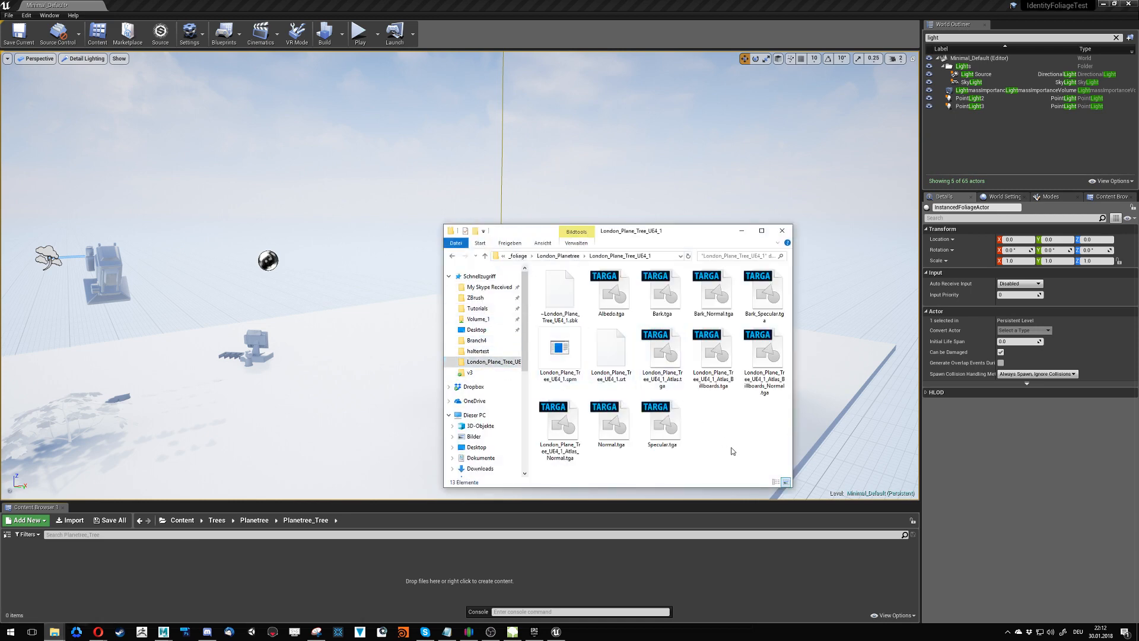
pyautogui.hotkey('ctrl', 'a')
pyautogui.click(695, 420)
pyautogui.moveTo(591, 359); pyautogui.dragTo(162, 574)
pyautogui.click(712, 447)
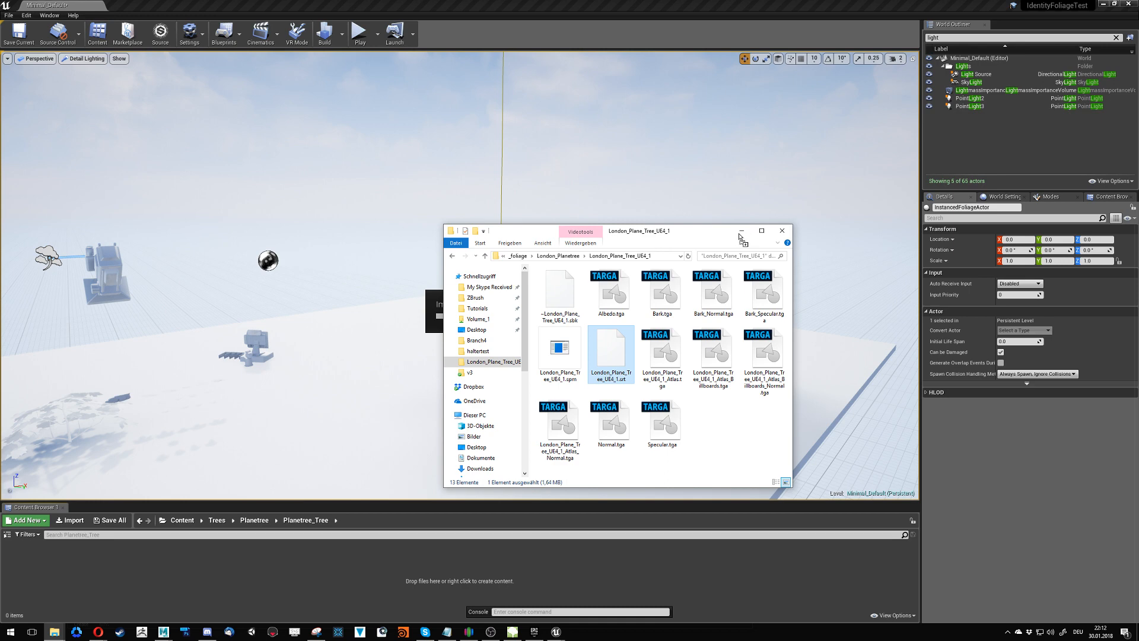
pyautogui.click(79, 637)
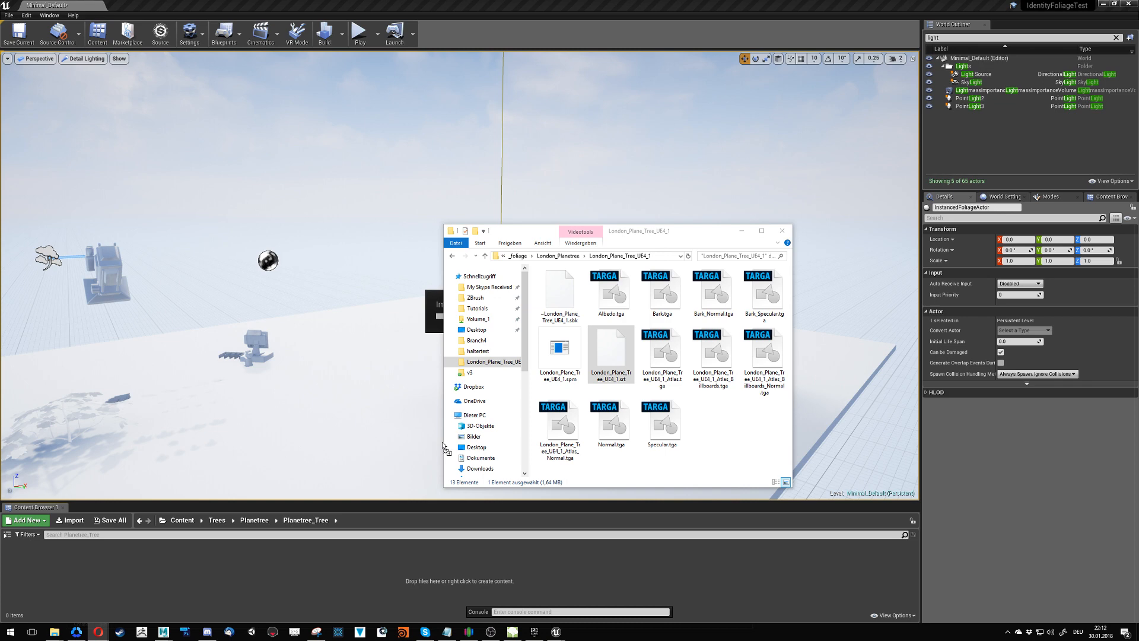
pyautogui.moveTo(443, 446); pyautogui.dragTo(824, 512)
pyautogui.click(622, 384)
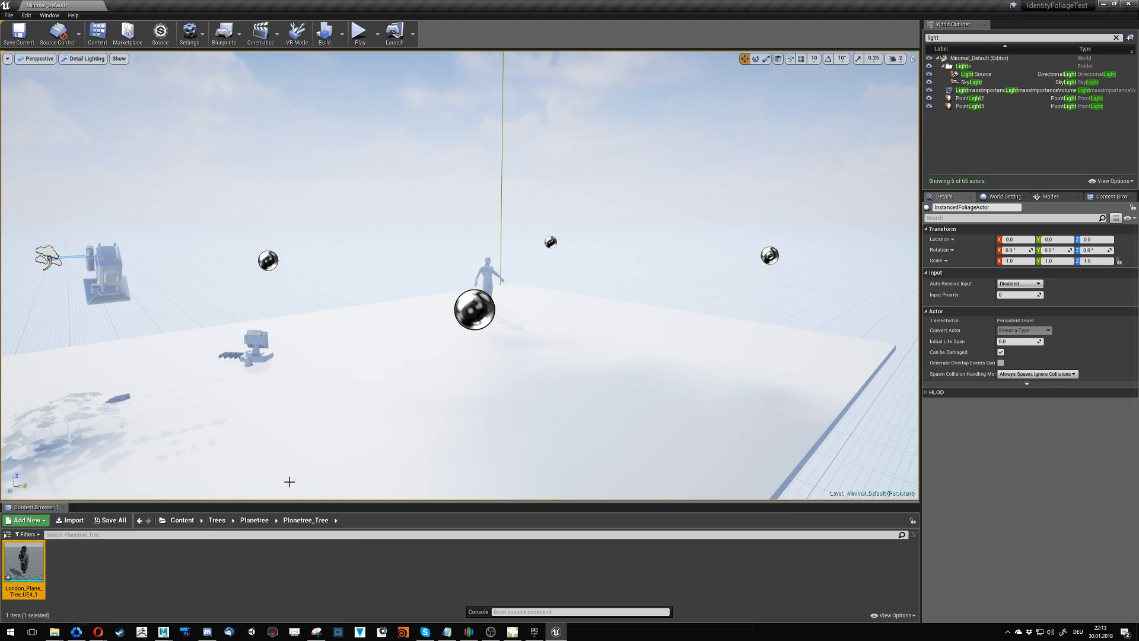
# - Place the imported London_Plane_Tree_UE4_1 mesh on the white floor of the level
pyautogui.moveTo(428, 398)
pyautogui.mouseDown(button='right')
pyautogui.moveTo(255, 410)
pyautogui.moveTo(433, 416)
pyautogui.mouseUp(button='right')
pyautogui.press('s')
pyautogui.moveTo(275, 409); pyautogui.dragTo(275, 429, button='right')
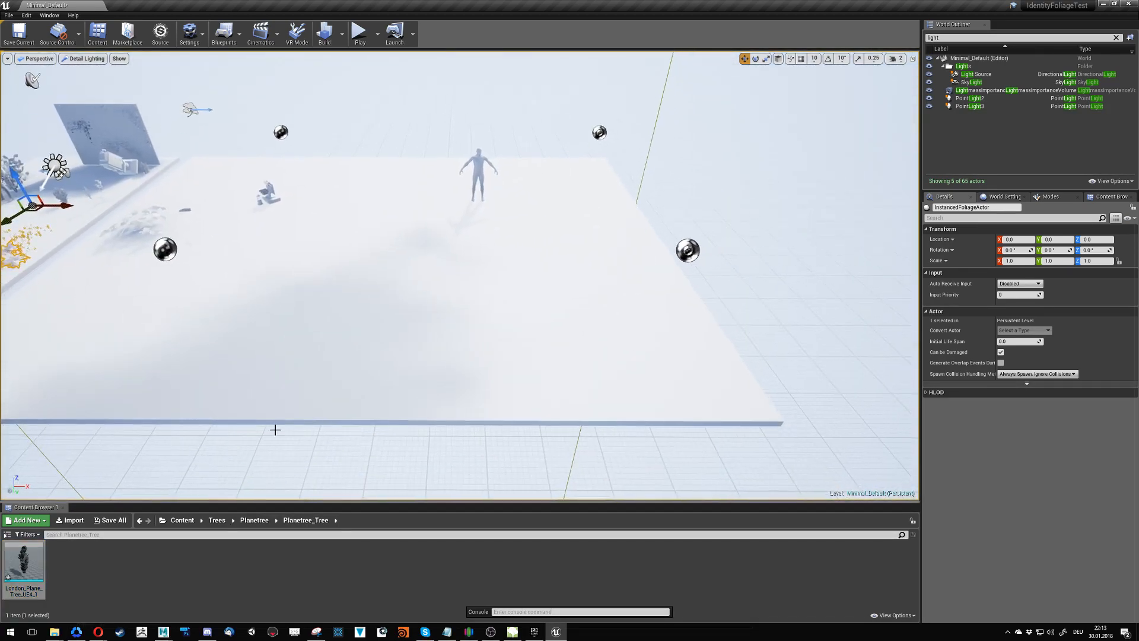
pyautogui.moveTo(24, 560); pyautogui.dragTo(458, 317)
# - Open the London_Plane_Tree_UE4_1 mesh for editing and display its preview in the LOD Coloration view mode
pyautogui.doubleClick(23, 560)
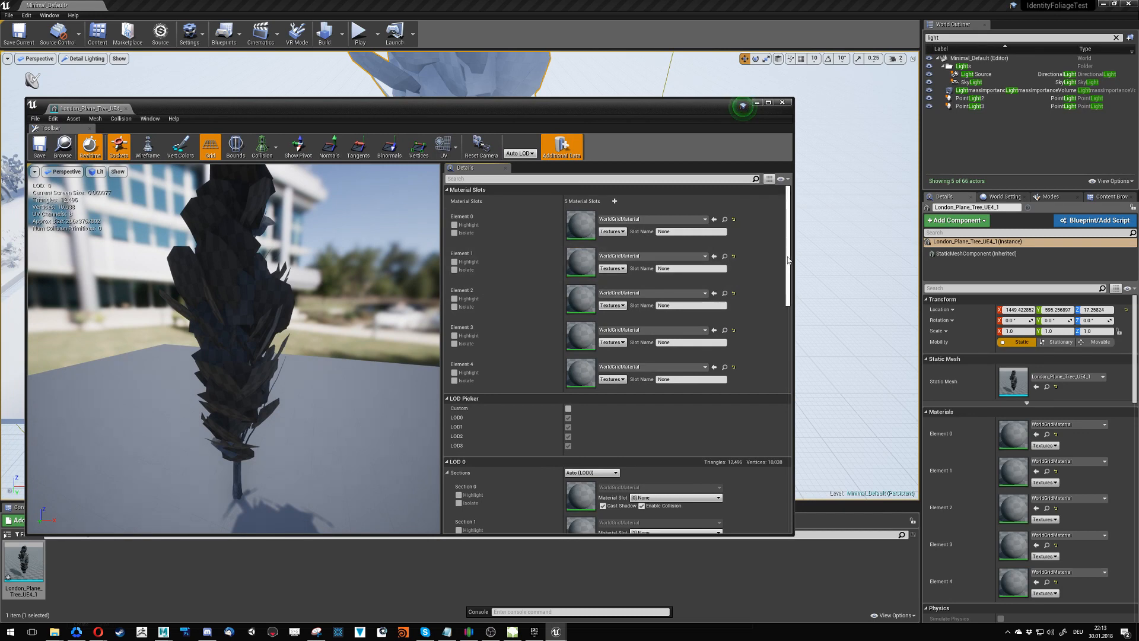
pyautogui.moveTo(788, 260)
pyautogui.mouseDown()
pyautogui.moveTo(788, 296)
pyautogui.moveTo(788, 261)
pyautogui.mouseUp()
pyautogui.moveTo(176, 357); pyautogui.dragTo(175, 384, button='right')
pyautogui.click(96, 171)
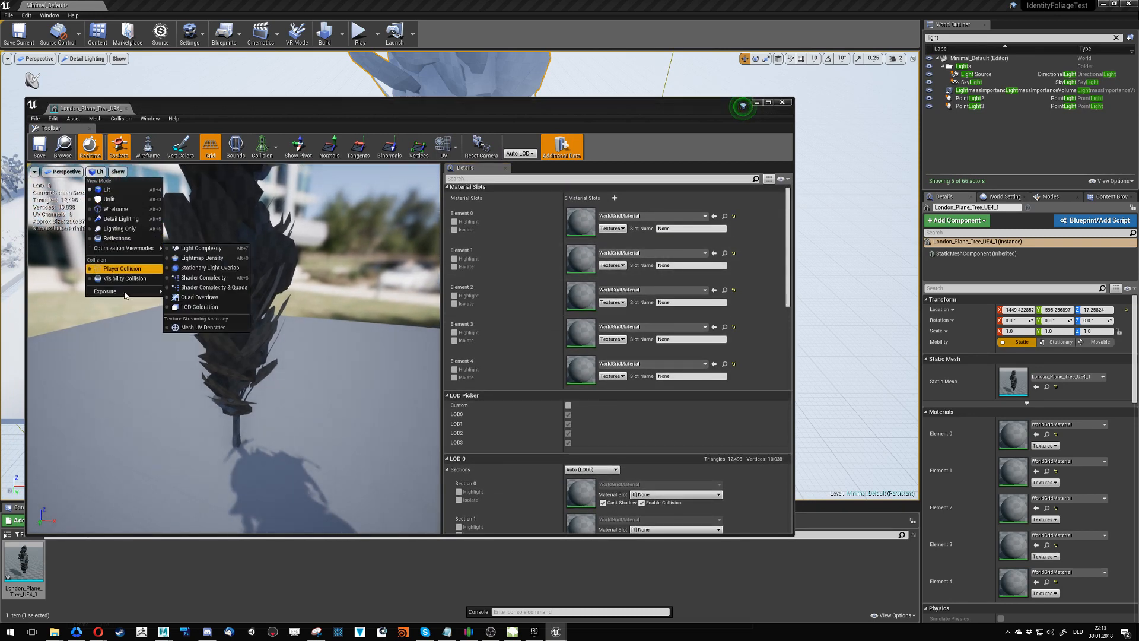
pyautogui.moveTo(126, 294)
pyautogui.click(196, 340)
pyautogui.click(96, 171)
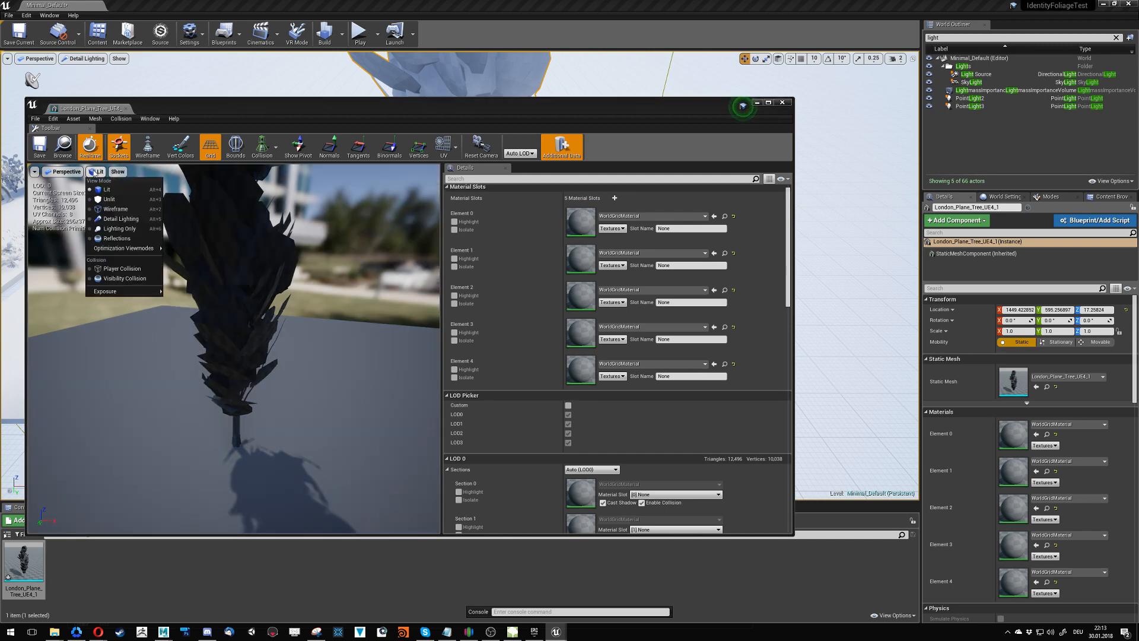
pyautogui.moveTo(118, 248)
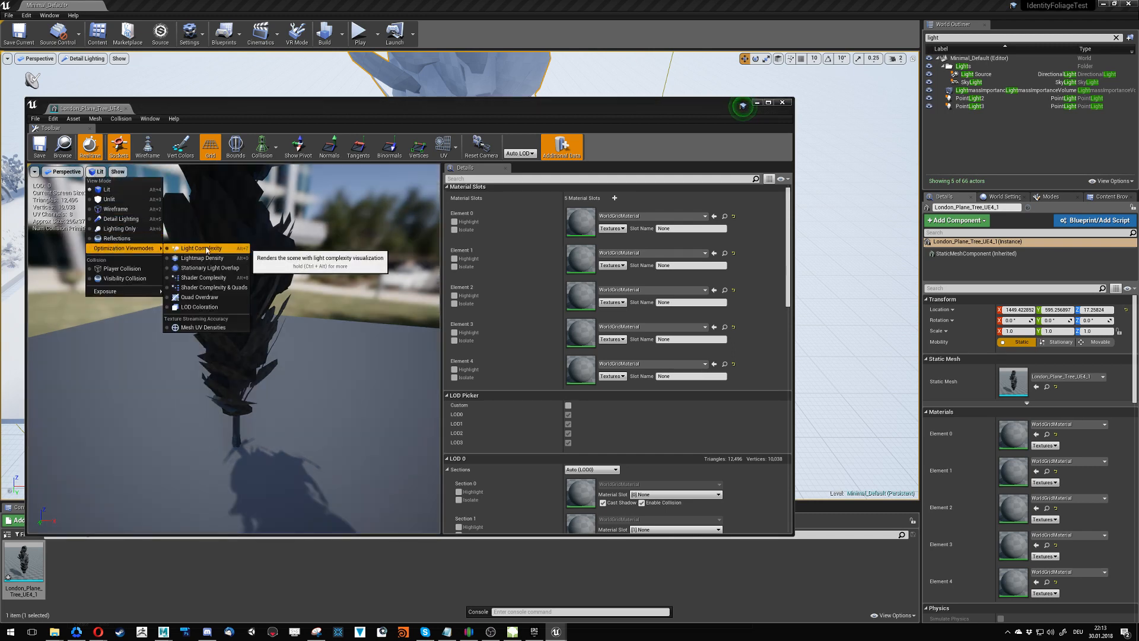
pyautogui.click(200, 306)
# - Examine the plane tree's LOD changes at far and near viewing distances in the mesh preview
pyautogui.scroll(-6, 229, 257)
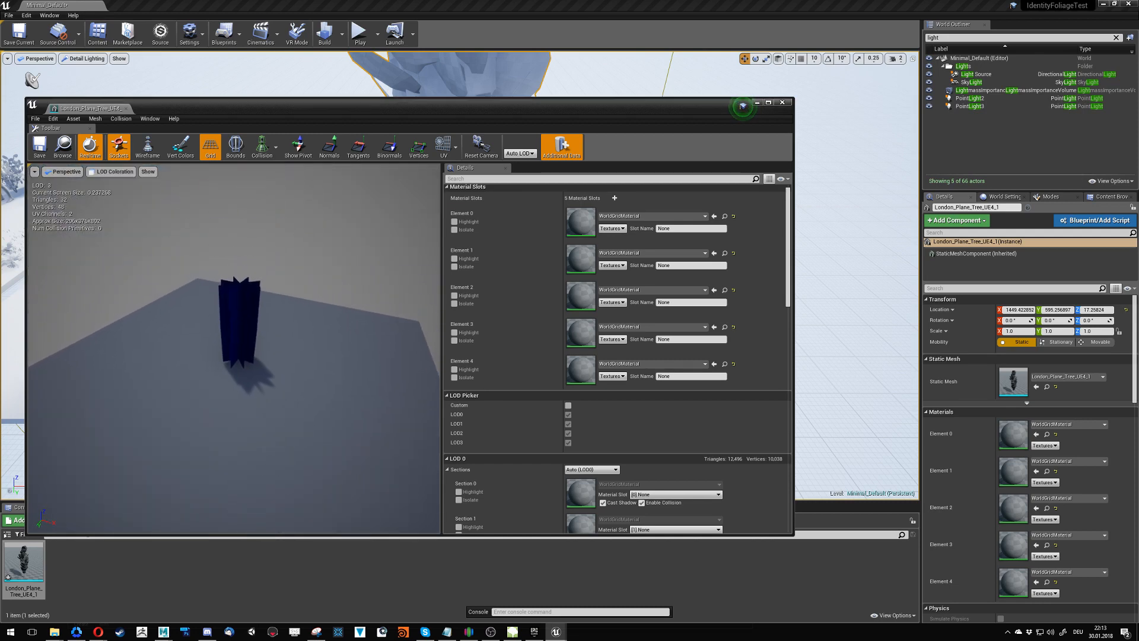
pyautogui.scroll(4, 229, 257)
pyautogui.scroll(6, 232, 297)
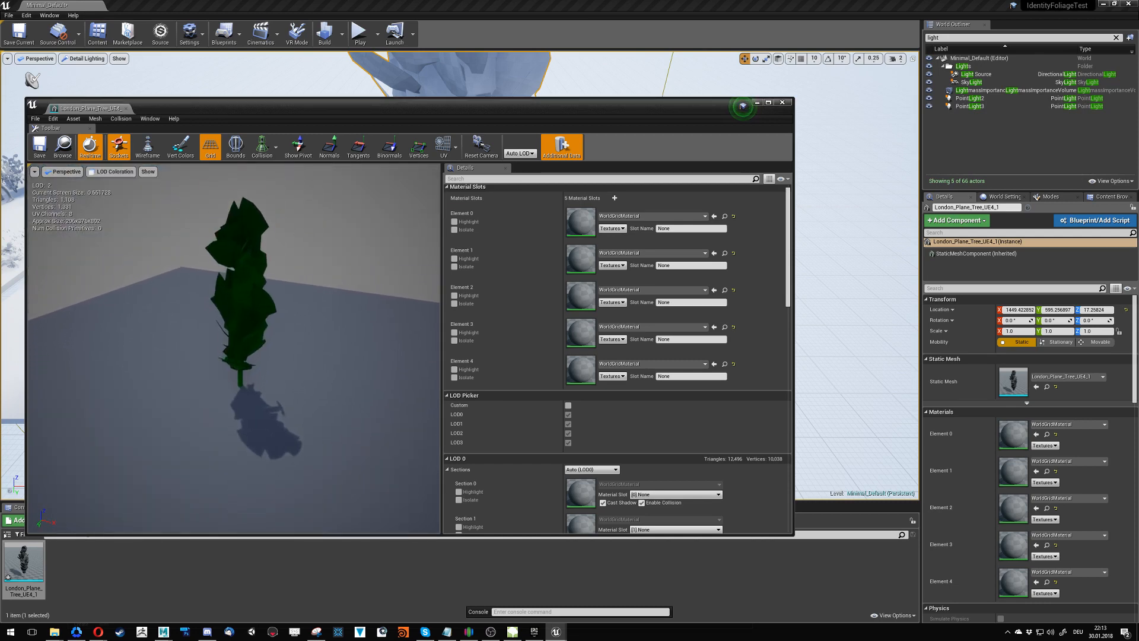
pyautogui.moveTo(312, 291)
pyautogui.mouseDown()
pyautogui.moveTo(312, 276)
pyautogui.moveTo(312, 338)
pyautogui.moveTo(311, 291)
pyautogui.mouseUp()
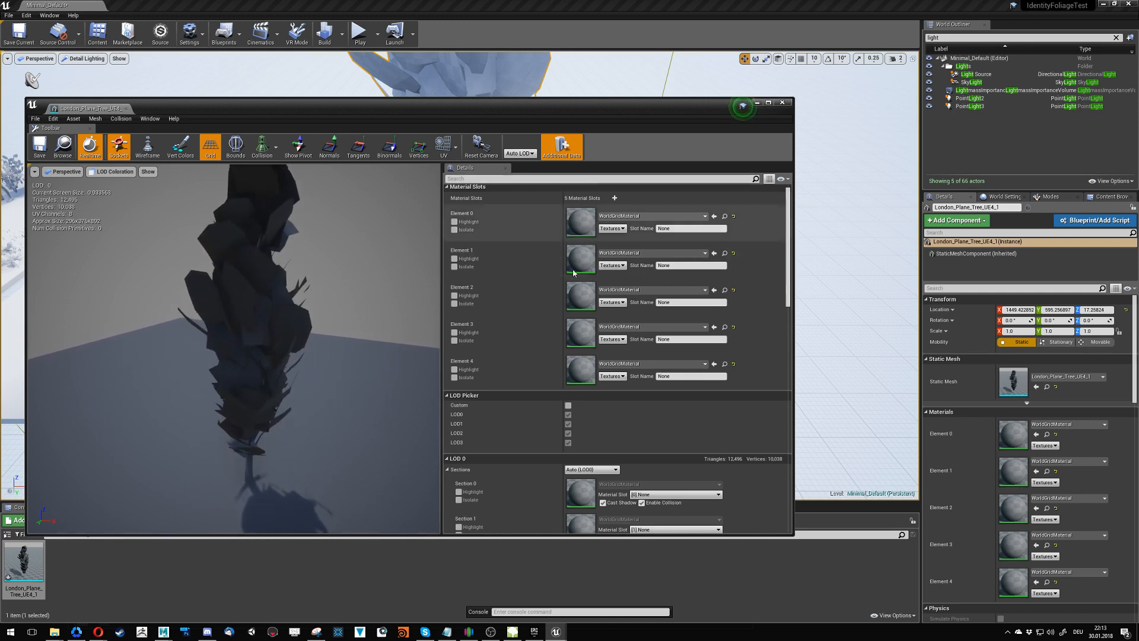
# - Review the plane tree mesh's LOD and general settings and display LOD 1 in the mesh preview
pyautogui.scroll(-3, 581, 344)
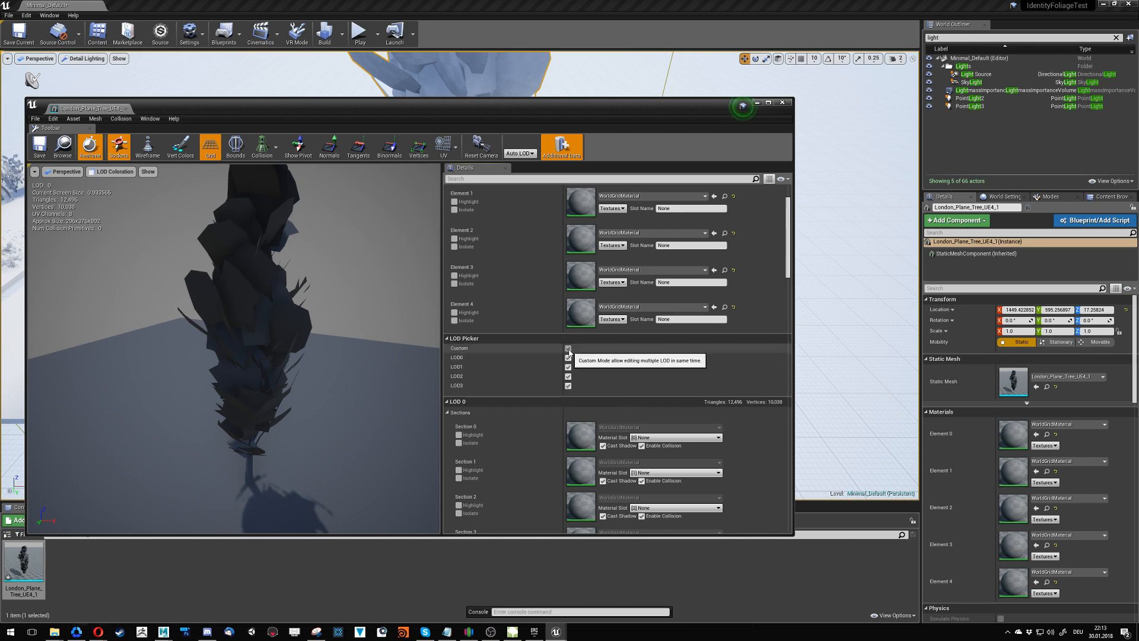
pyautogui.scroll(-10, 511, 428)
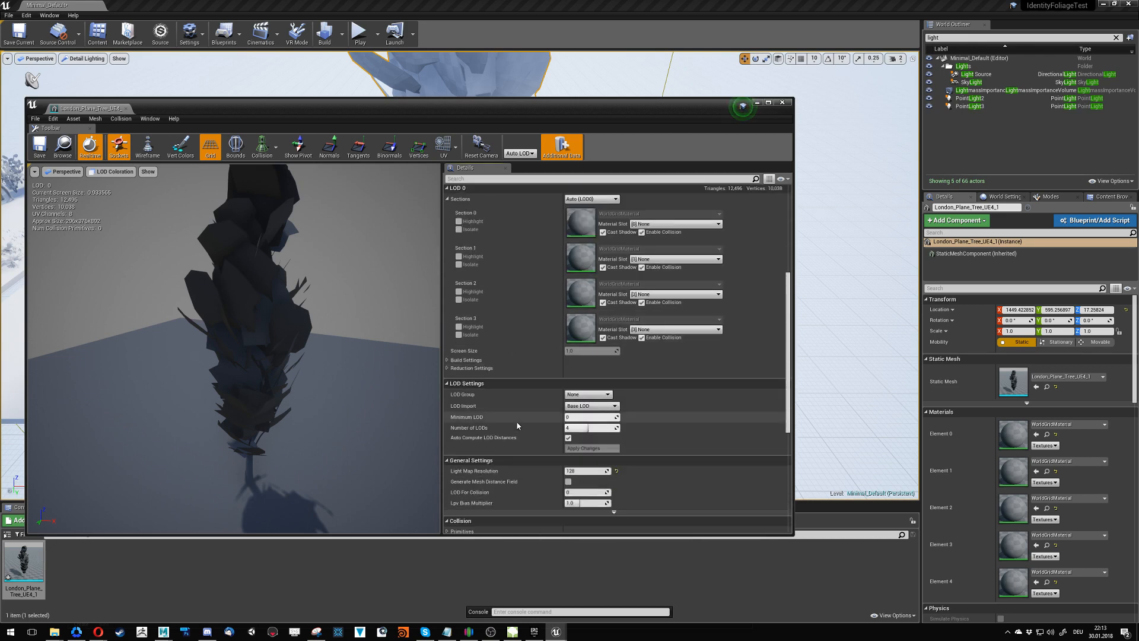
pyautogui.scroll(-1, 518, 426)
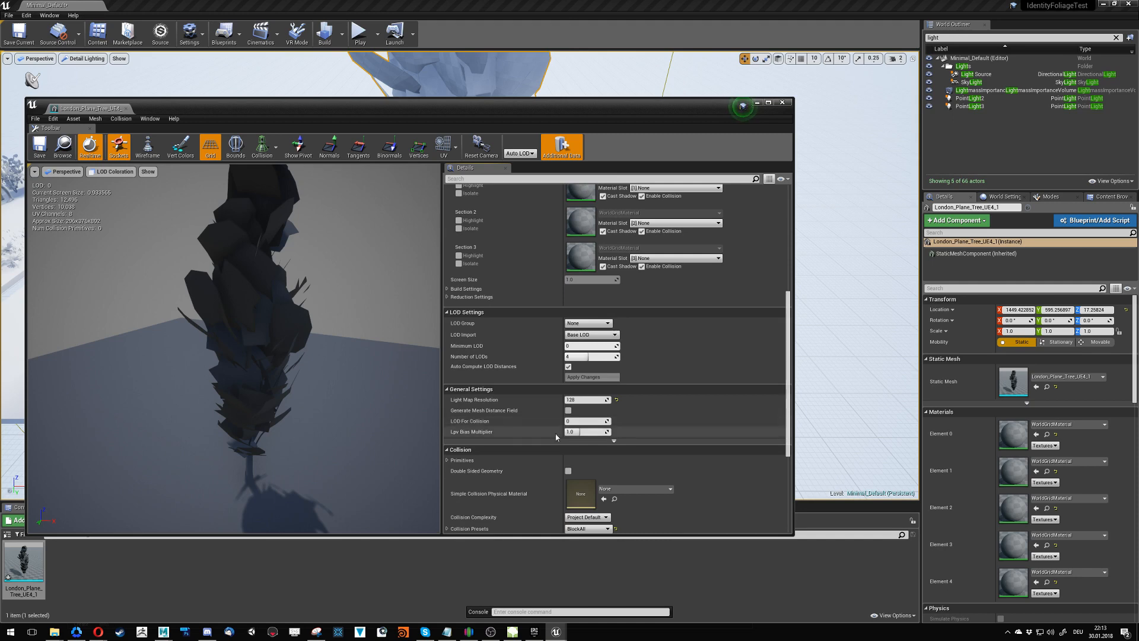
pyautogui.scroll(-4, 515, 416)
pyautogui.scroll(5, 514, 408)
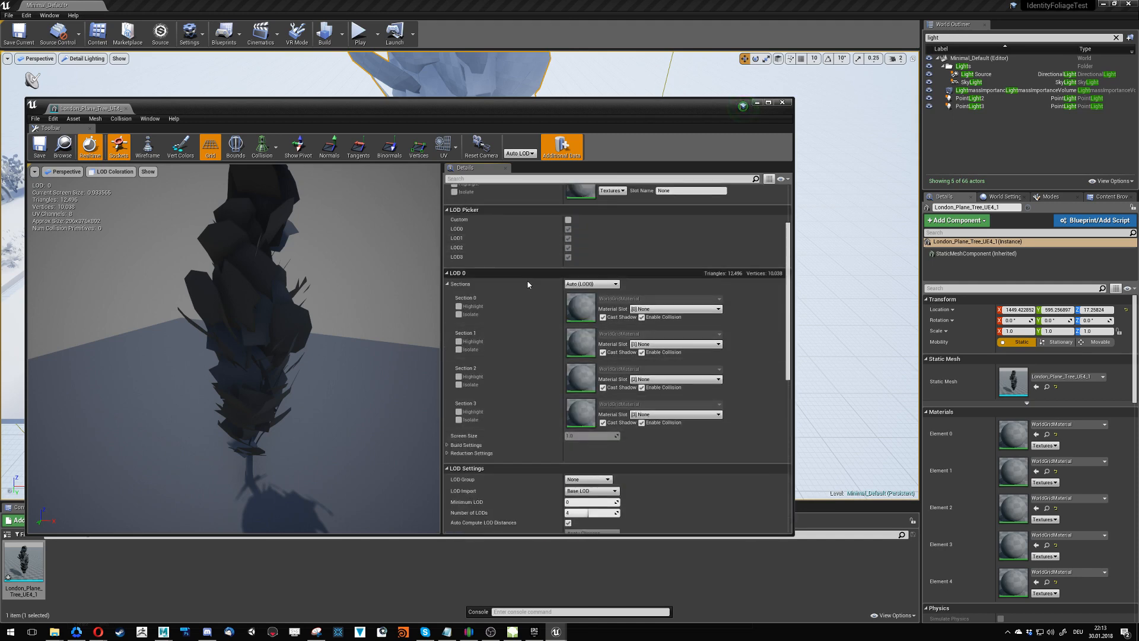
pyautogui.click(592, 284)
pyautogui.click(591, 302)
pyautogui.click(592, 285)
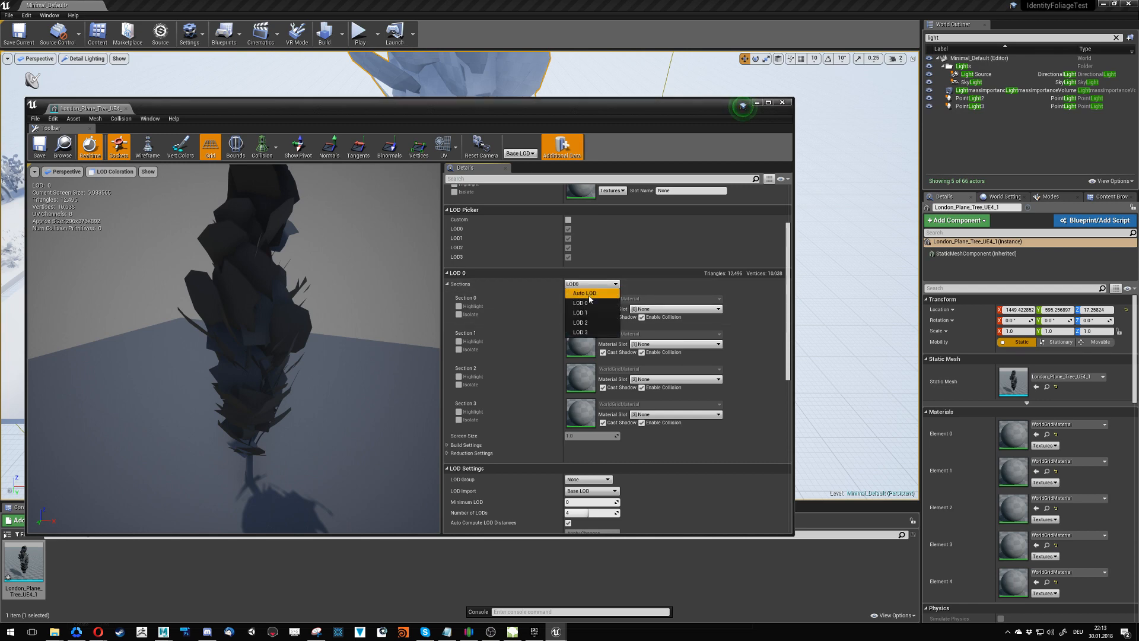
pyautogui.click(591, 312)
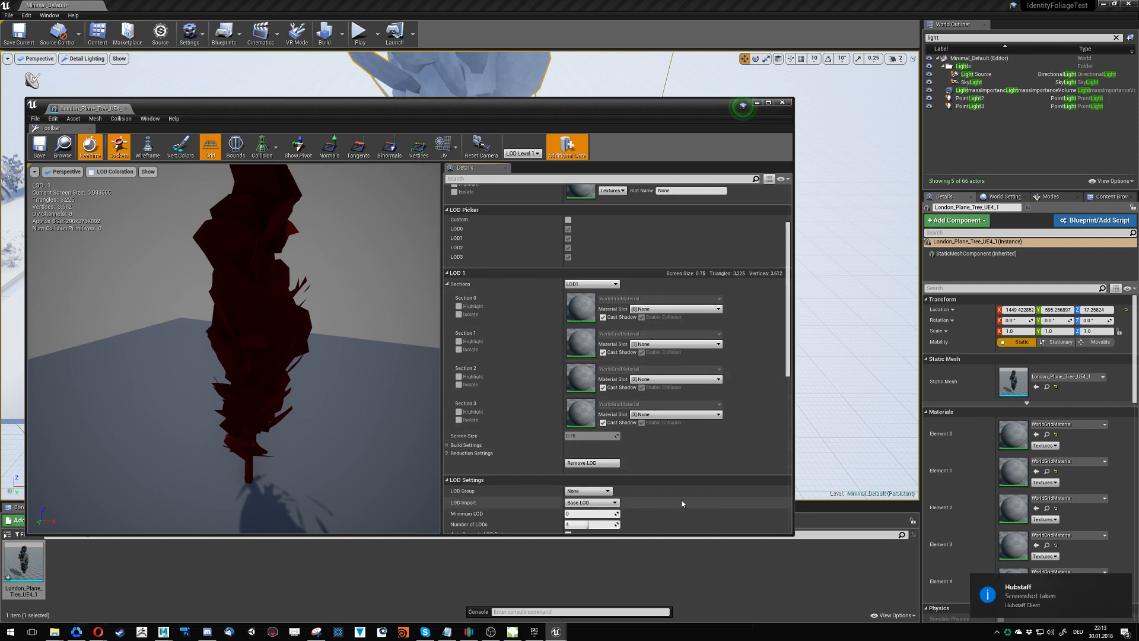
# - Call up the removal of LOD 1 but decline it, and examine LOD 1's build settings and the mesh's LOD settings
pyautogui.click(584, 463)
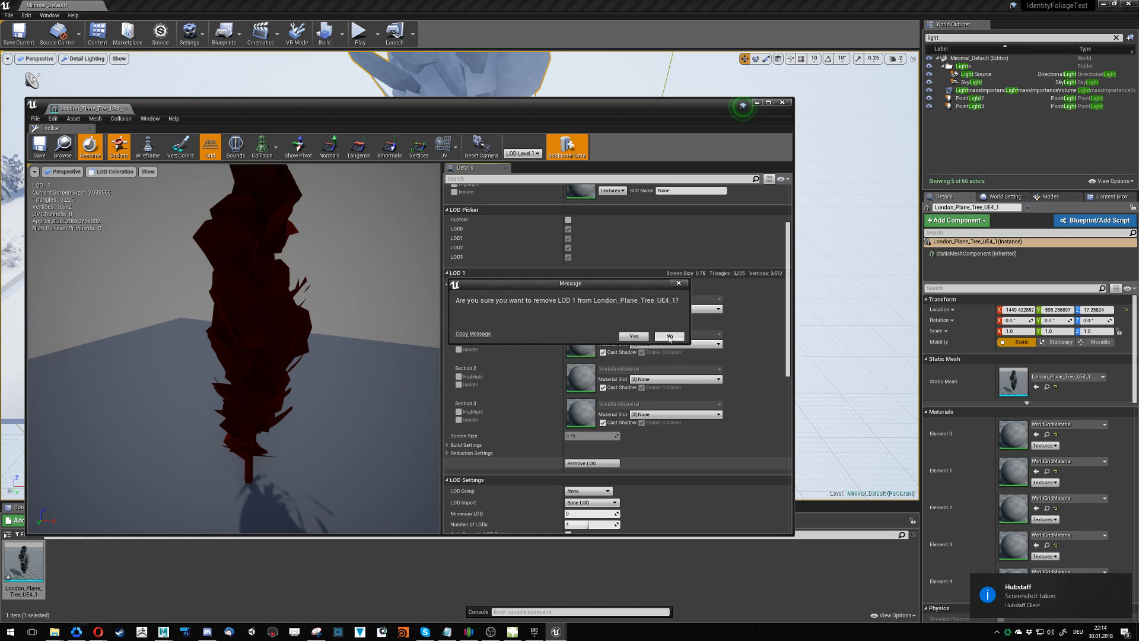
pyautogui.click(669, 336)
pyautogui.scroll(6, 554, 350)
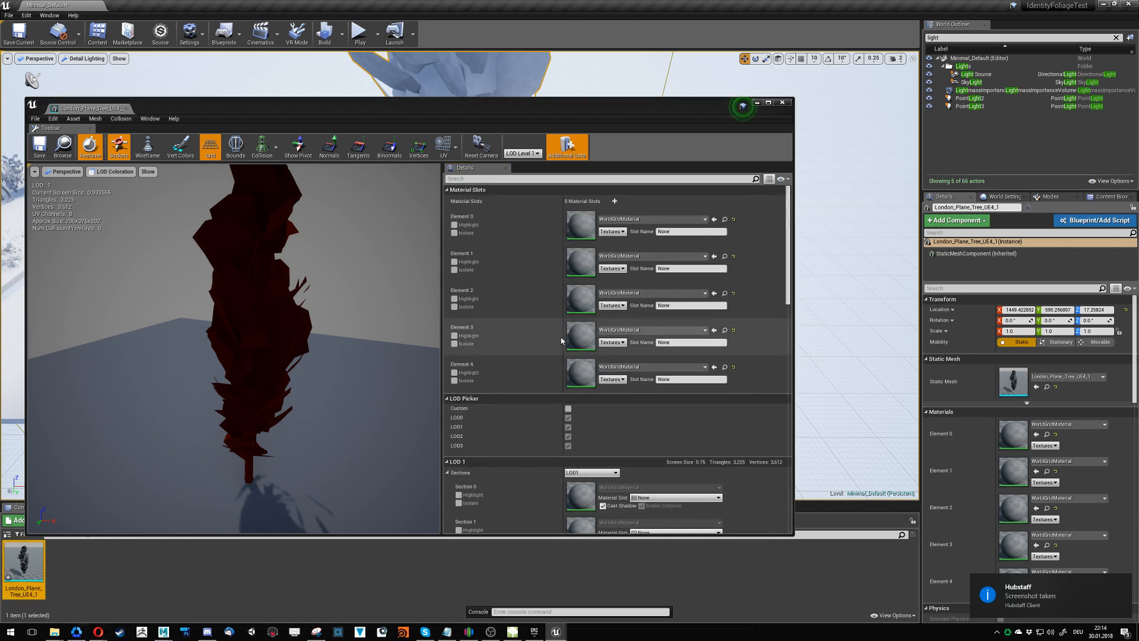
pyautogui.scroll(-5, 560, 340)
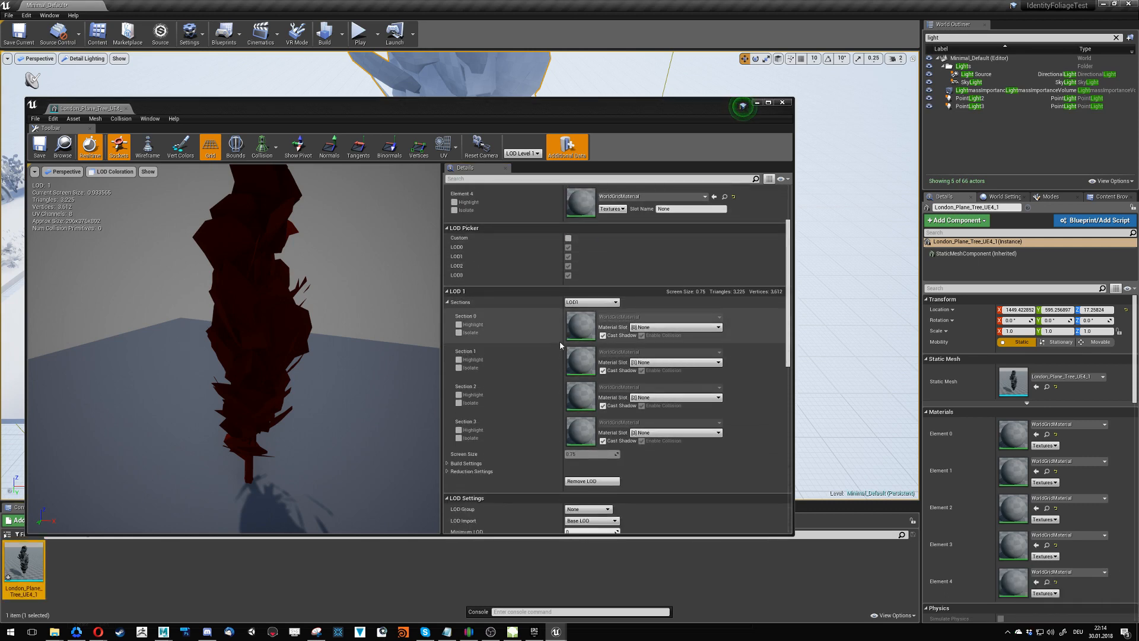
pyautogui.click(447, 463)
pyautogui.scroll(-5, 505, 447)
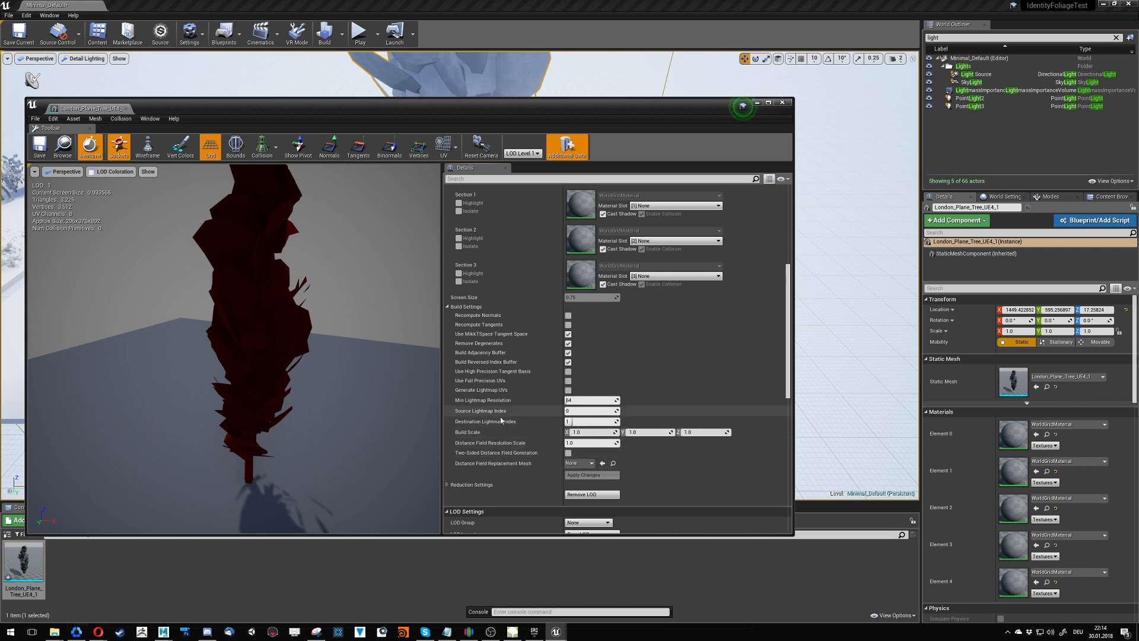
pyautogui.scroll(-3, 505, 442)
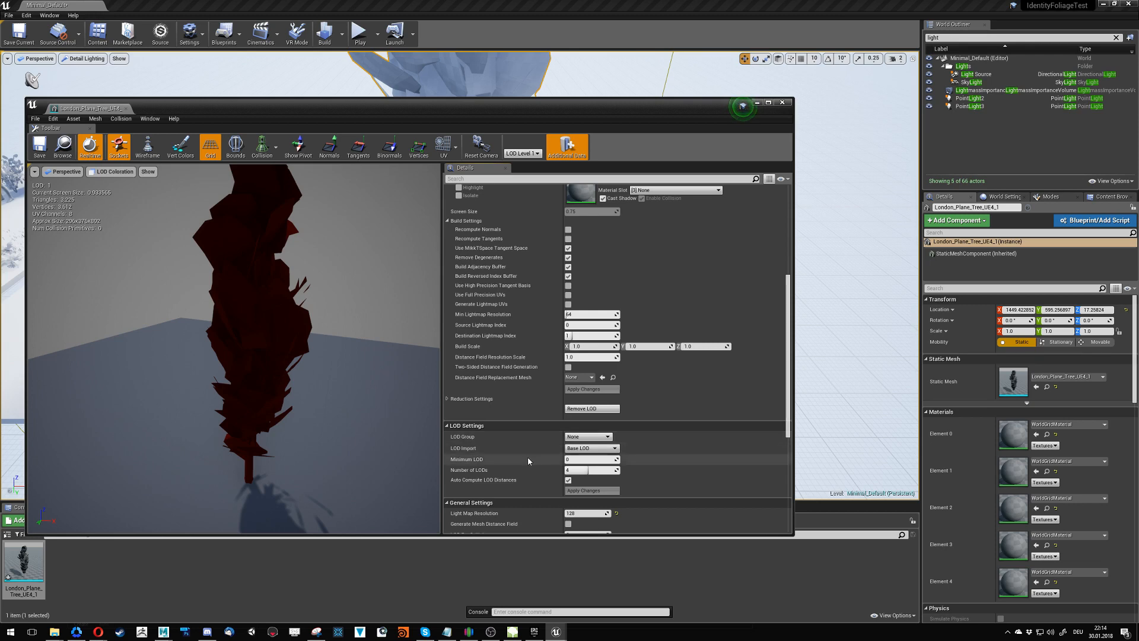
# - Turn off Auto Compute LOD Distances, collapse LOD 1's build settings and view the tree from farther away
pyautogui.click(568, 481)
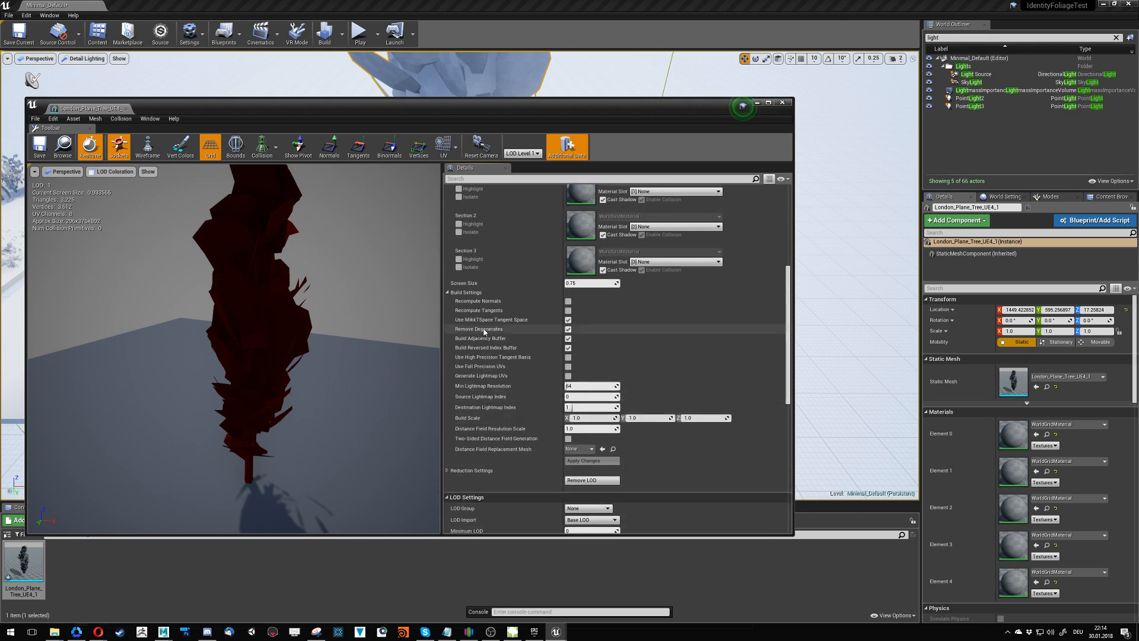
pyautogui.click(492, 292)
pyautogui.scroll(5, 500, 419)
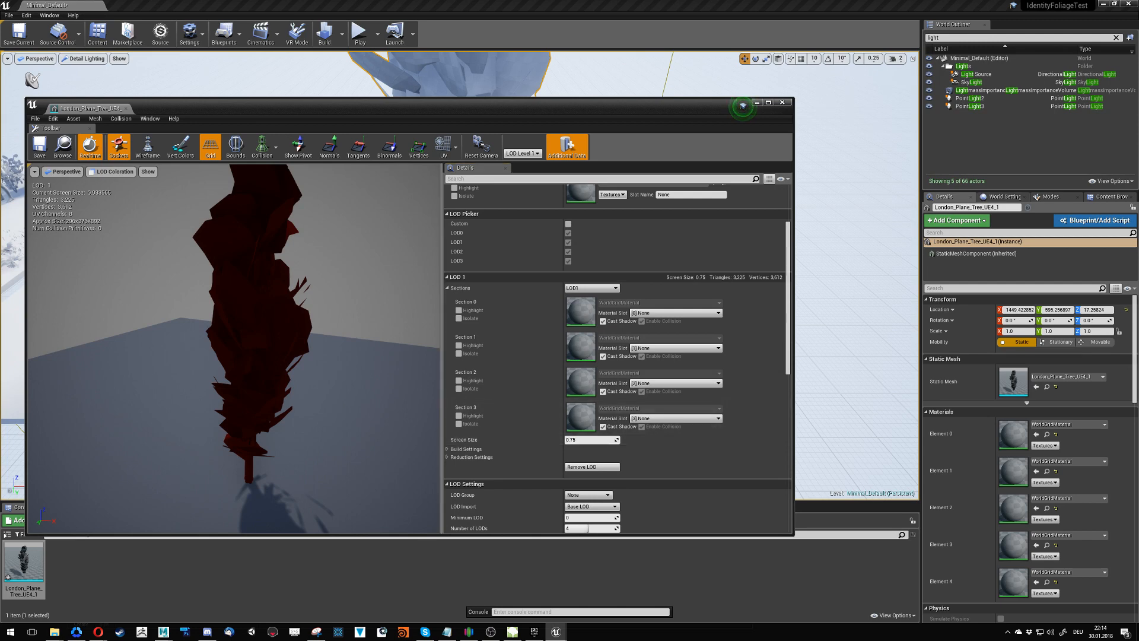
pyautogui.moveTo(356, 380)
pyautogui.mouseDown()
pyautogui.moveTo(357, 332)
pyautogui.moveTo(358, 380)
pyautogui.mouseUp()
pyautogui.moveTo(356, 368)
pyautogui.keyDown('alt'); pyautogui.mouseDown(button='right')
pyautogui.moveTo(297, 368)
pyautogui.moveTo(344, 368)
pyautogui.mouseUp(button='right'); pyautogui.keyUp('alt')
# - Check LOD 0's screen size, switch to LOD 1 and set its screen size to 0.75
pyautogui.click(589, 289)
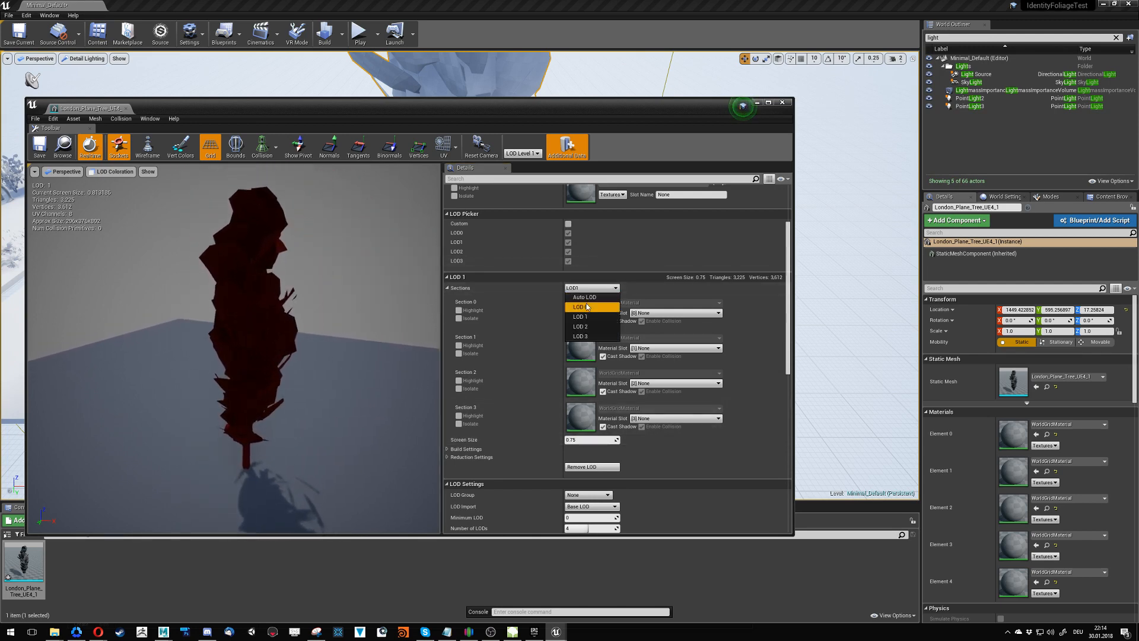
pyautogui.click(588, 298)
pyautogui.moveTo(296, 368)
pyautogui.keyDown('alt'); pyautogui.mouseDown(button='right')
pyautogui.moveTo(347, 368)
pyautogui.moveTo(296, 368)
pyautogui.mouseUp(button='right'); pyautogui.keyUp('alt')
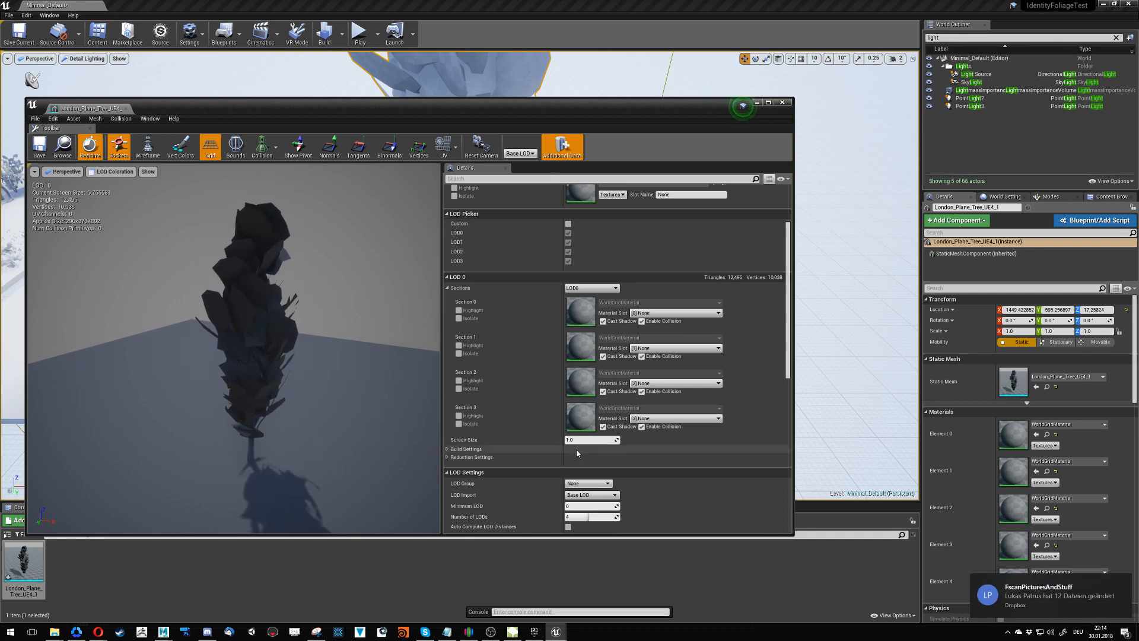
pyautogui.moveTo(592, 440); pyautogui.dragTo(557, 440)
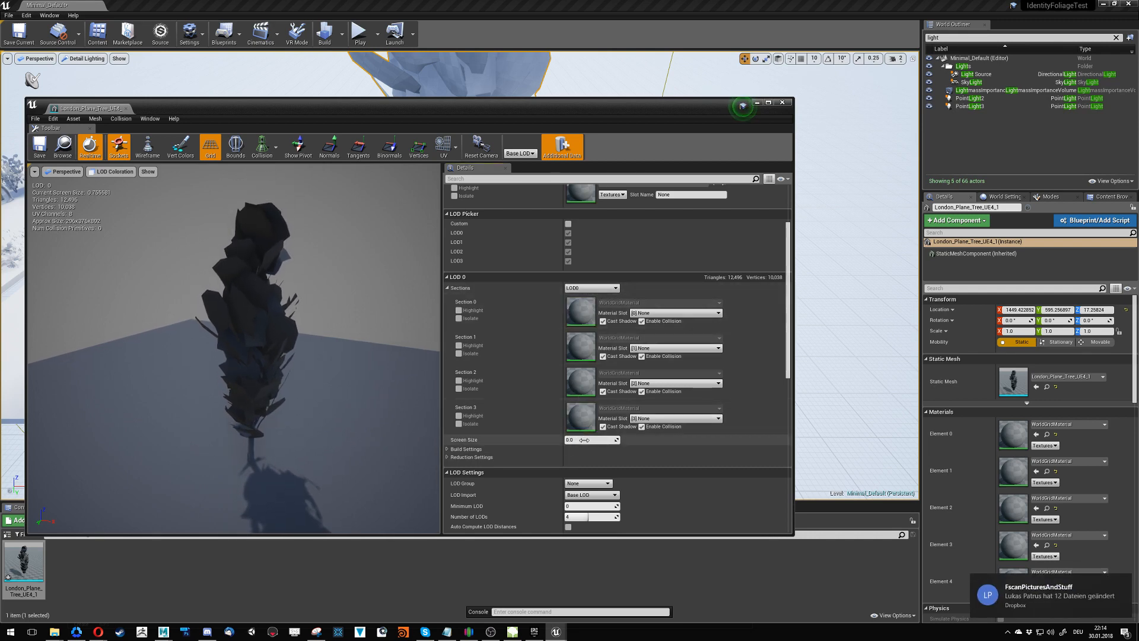
pyautogui.click(591, 288)
pyautogui.click(580, 317)
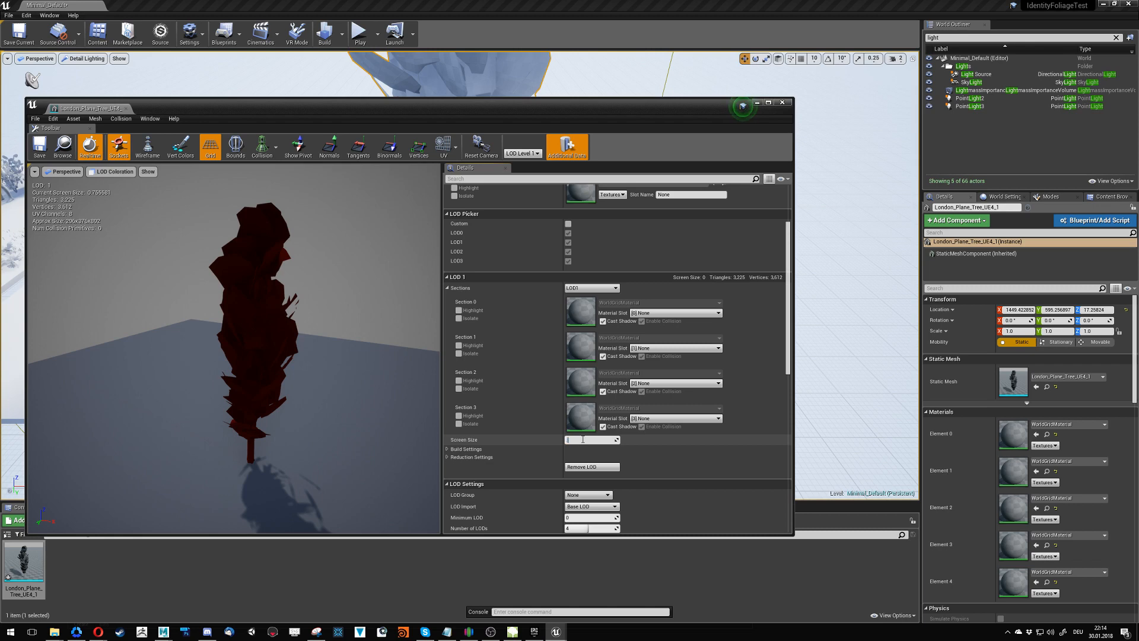
pyautogui.moveTo(332, 332)
pyautogui.mouseDown(button='right')
pyautogui.moveTo(335, 269)
pyautogui.moveTo(336, 344)
pyautogui.moveTo(335, 323)
pyautogui.mouseUp(button='right')
# - Return the preview to Auto LOD, check the tree up close and turn Auto Compute LOD Distances back on
pyautogui.click(592, 288)
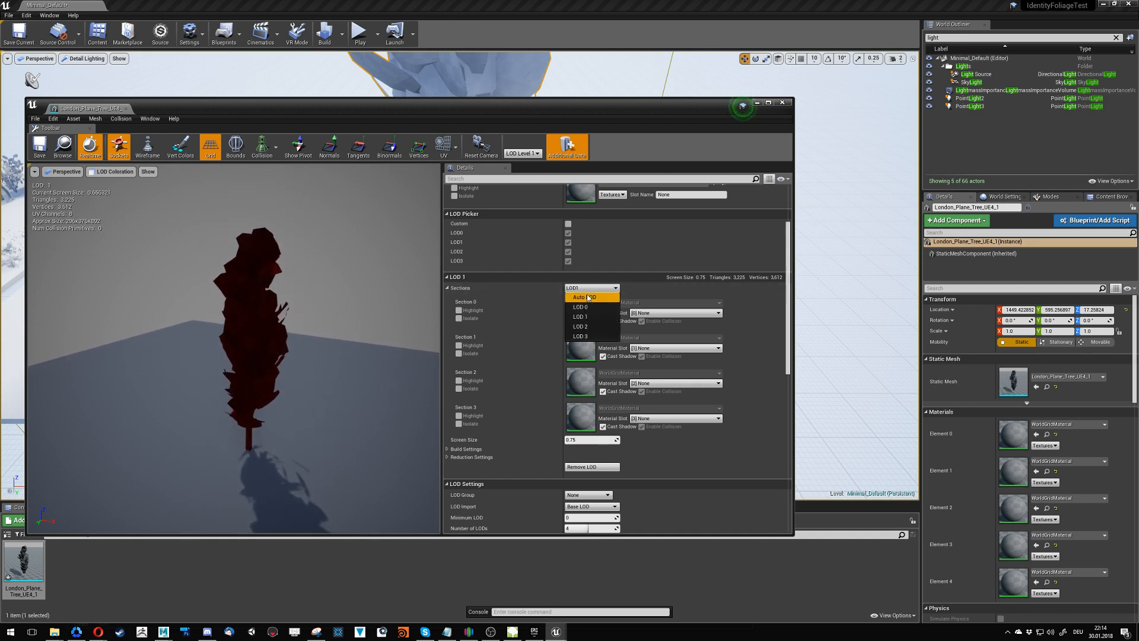
pyautogui.click(584, 297)
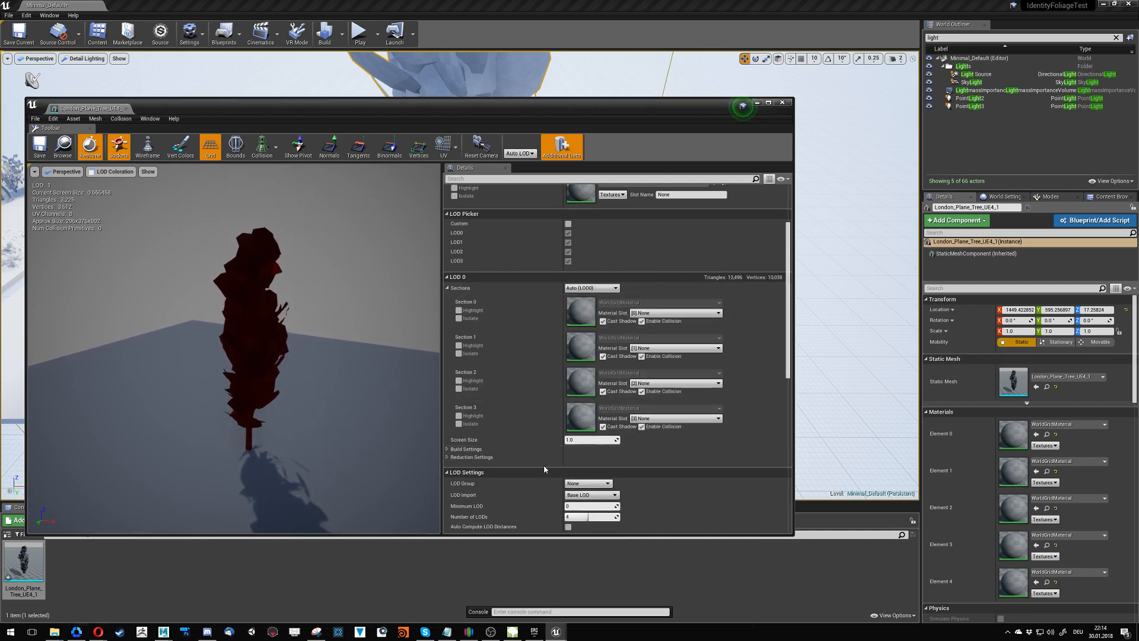
pyautogui.moveTo(356, 410); pyautogui.dragTo(344, 386, button='right')
pyautogui.scroll(-3, 522, 493)
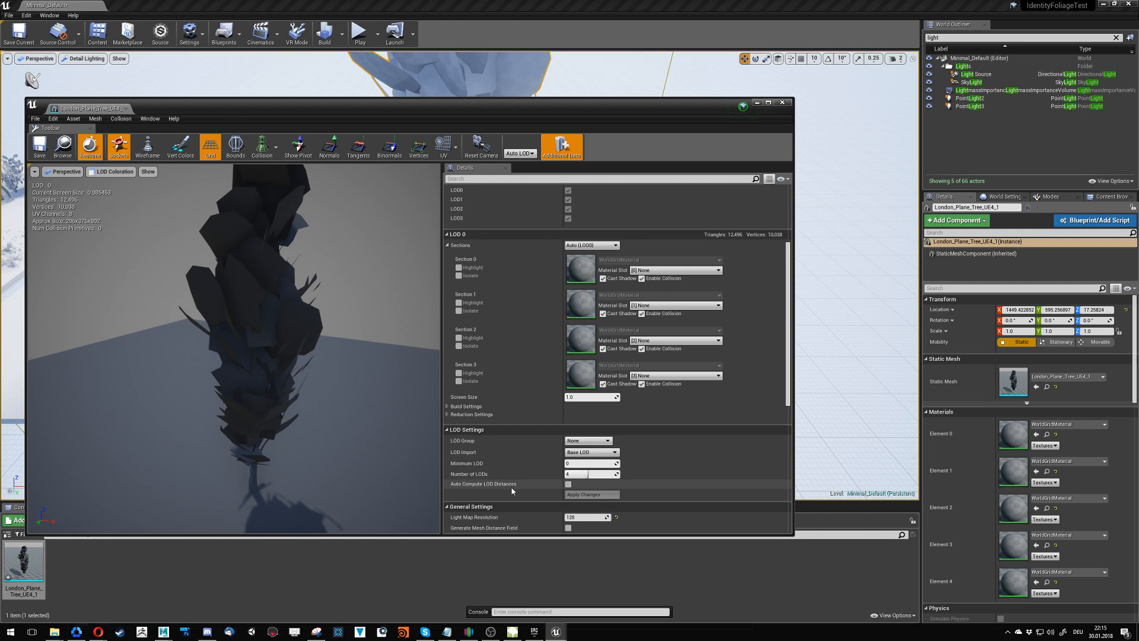
pyautogui.click(569, 484)
# - Set the mesh's LOD group to Foliage, accept overwriting the current settings, save the mesh and close its editor
pyautogui.click(582, 453)
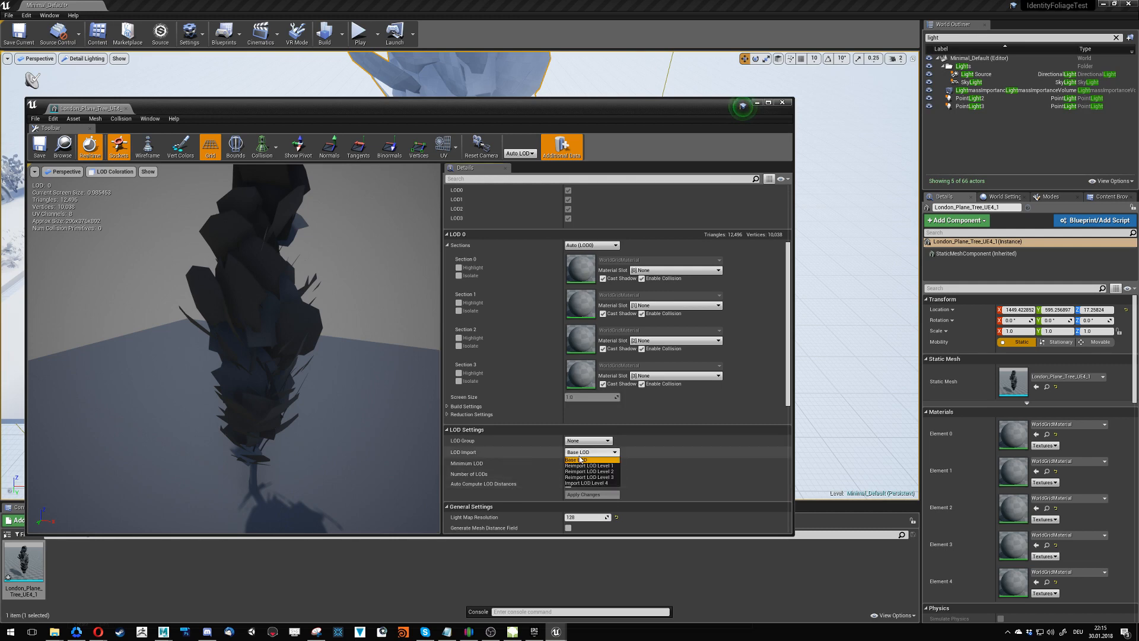
pyautogui.click(598, 459)
pyautogui.click(587, 440)
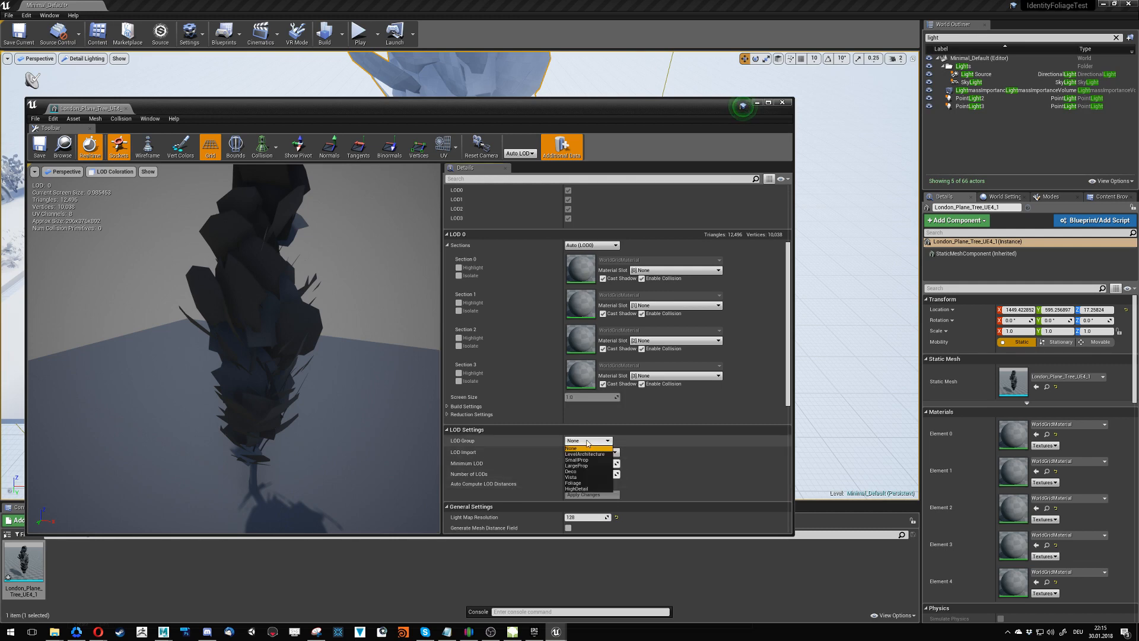
pyautogui.click(573, 483)
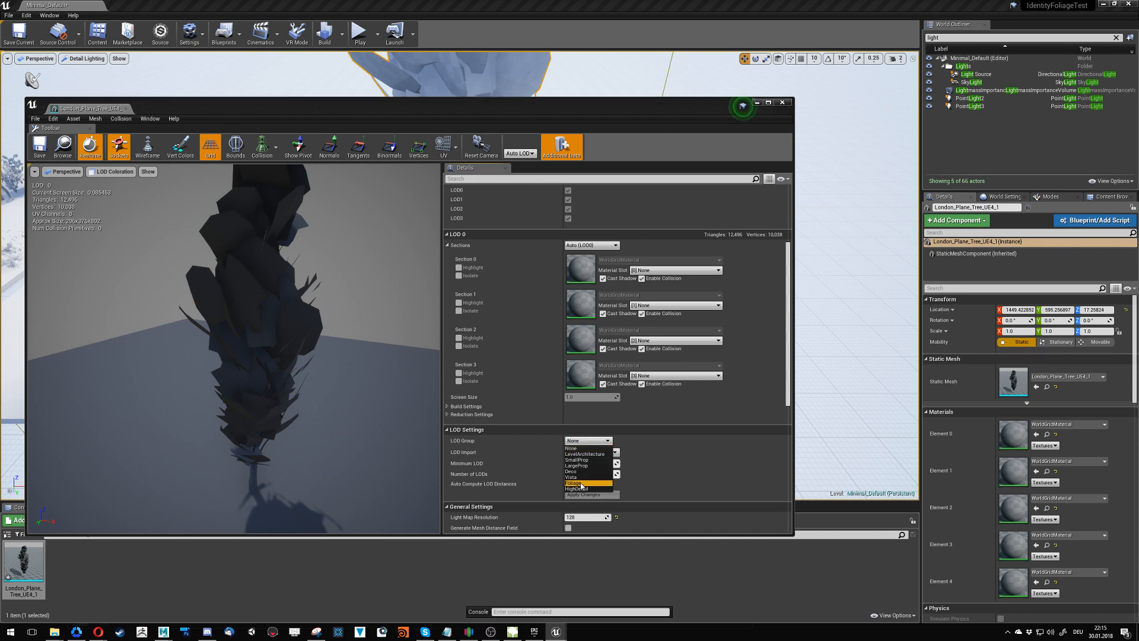
pyautogui.click(634, 340)
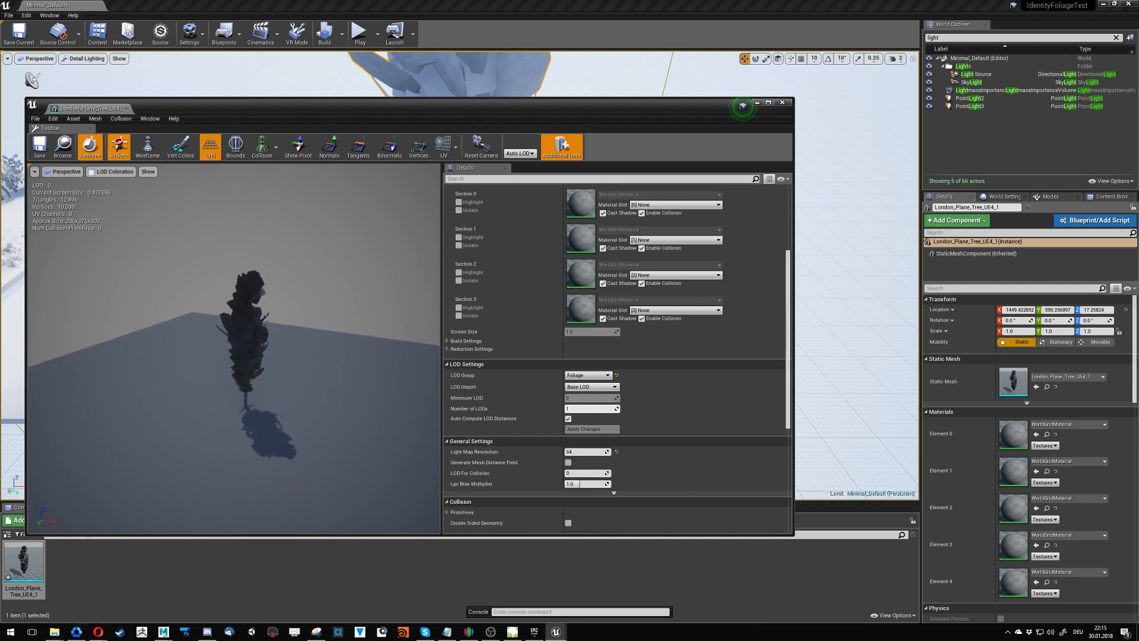
pyautogui.click(44, 150)
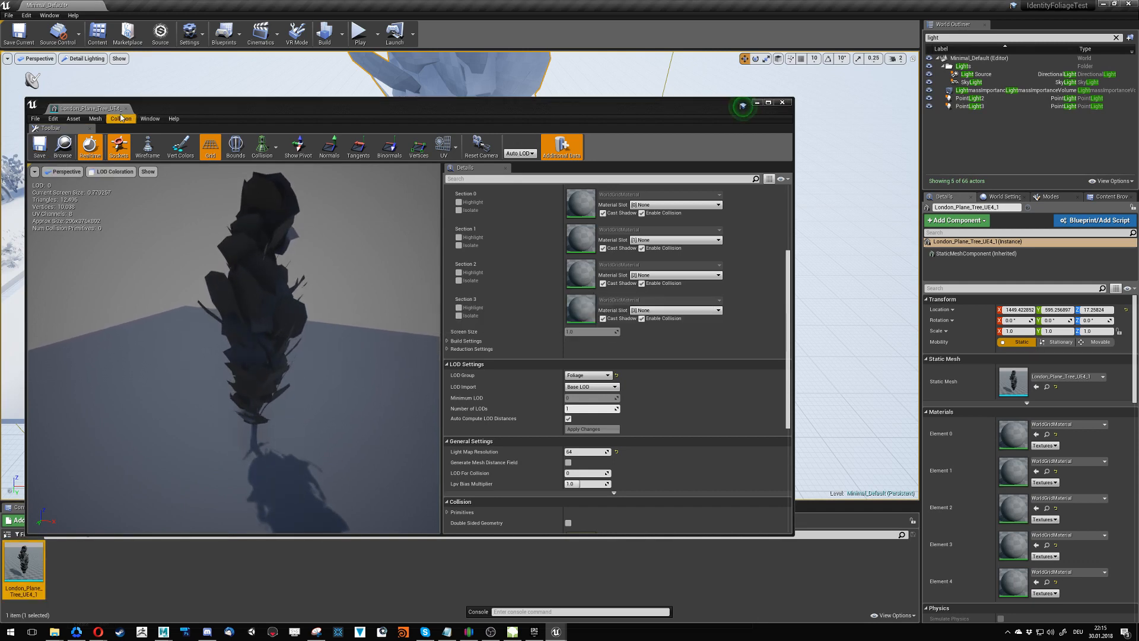
pyautogui.click(125, 110)
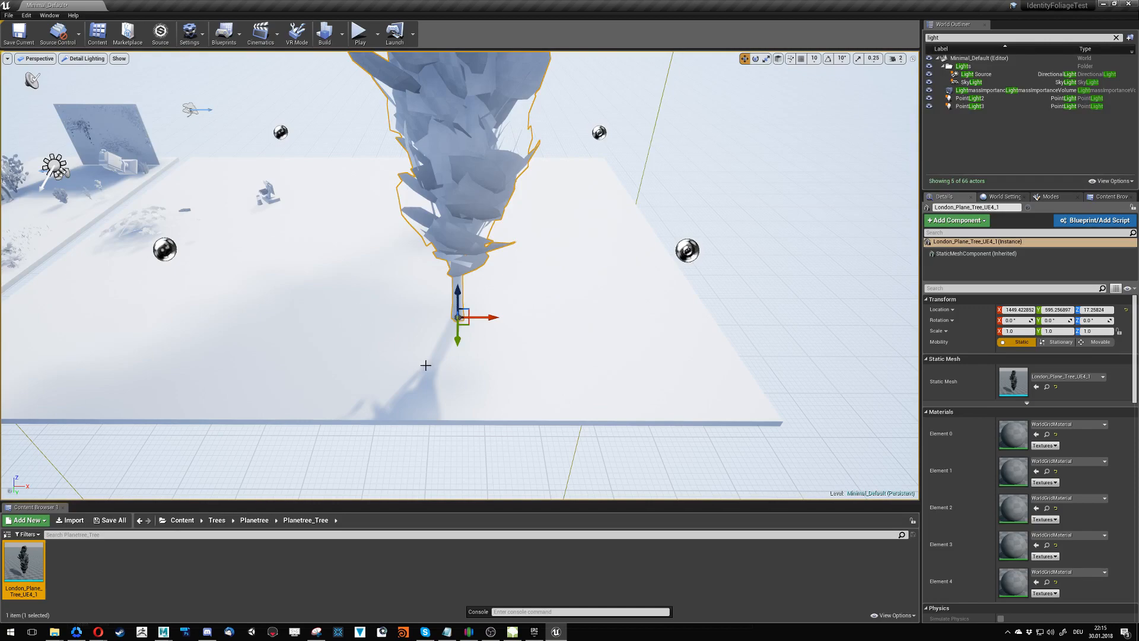
# - Show the level in Lit view mode and look at the plane tree from closer to its trunk
pyautogui.keyDown('alt'); pyautogui.moveTo(438, 349); pyautogui.dragTo(347, 331); pyautogui.keyUp('alt')
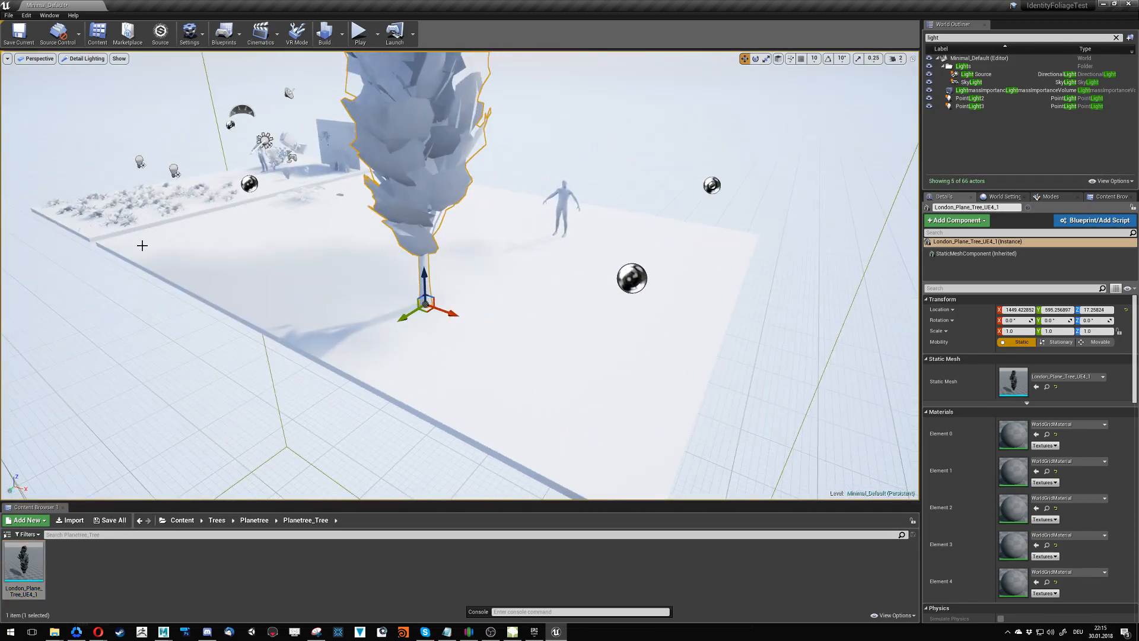
pyautogui.click(84, 58)
pyautogui.click(95, 77)
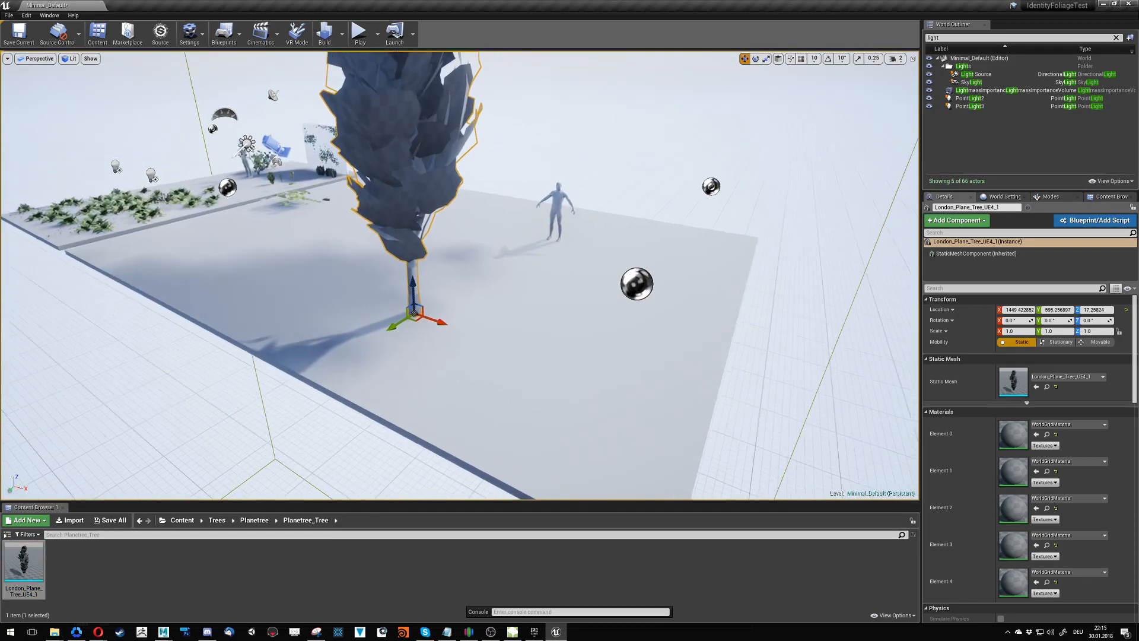
pyautogui.moveTo(356, 279); pyautogui.dragTo(264, 236, button='right')
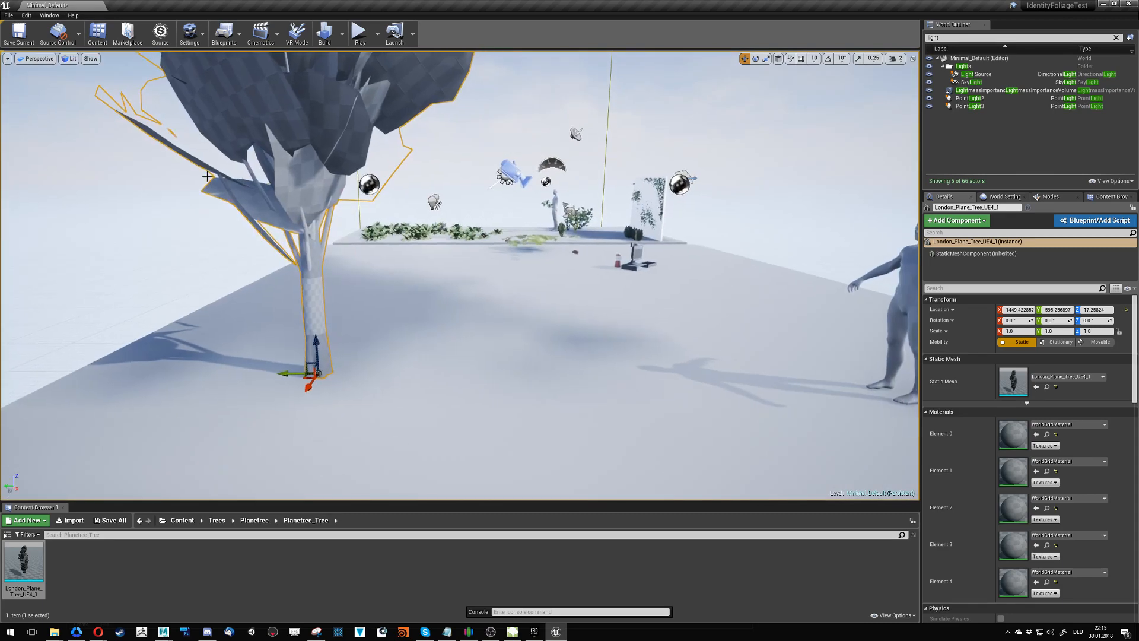
# - Display the level in LOD Coloration view mode and view the plane tree from far away
pyautogui.click(69, 60)
pyautogui.moveTo(145, 147)
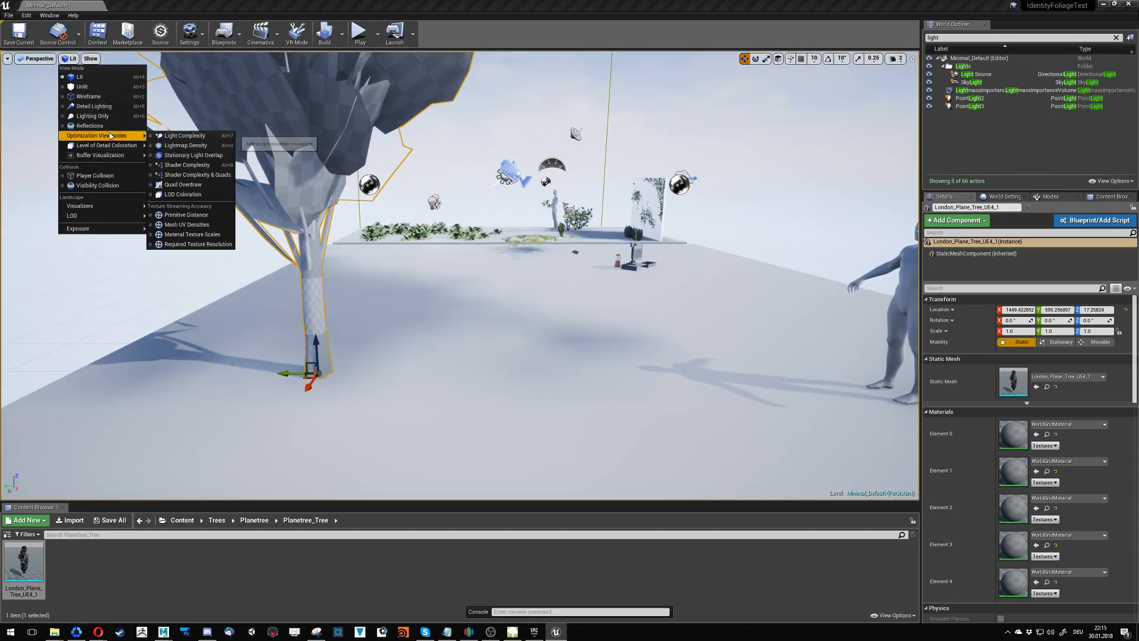
pyautogui.click(194, 196)
pyautogui.press('s')
pyautogui.moveTo(279, 273); pyautogui.dragTo(278, 292, button='right')
# - Reopen the London_Plane_Tree_UE4_1 mesh, set its LOD group to None, accept overwriting the settings, and save and close it
pyautogui.doubleClick(12, 567)
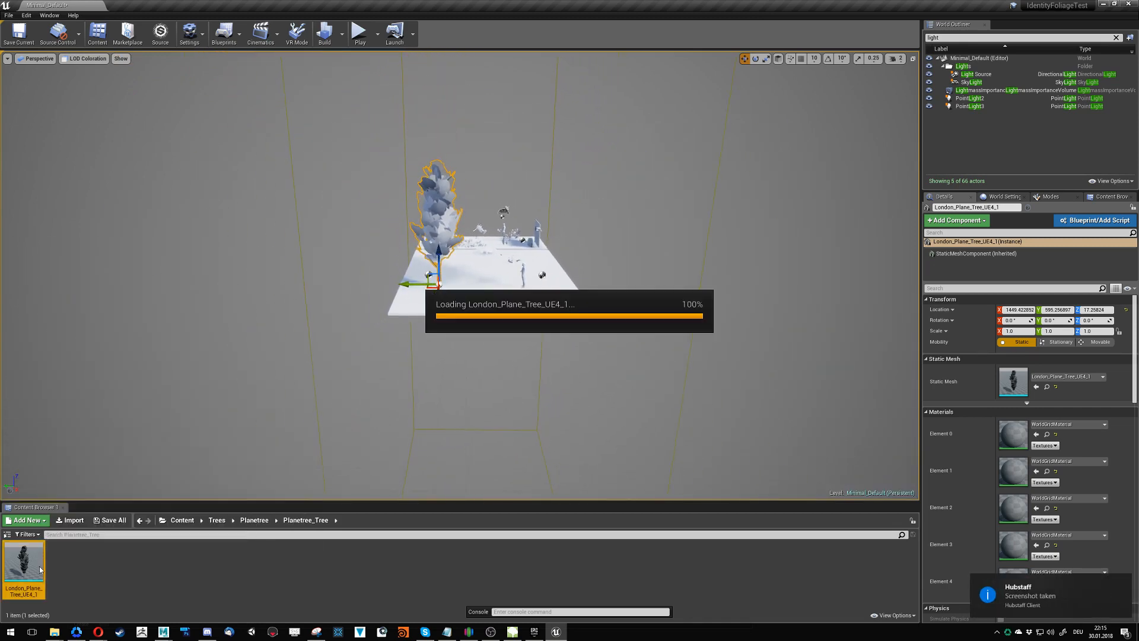
pyautogui.scroll(-5, 528, 408)
pyautogui.scroll(-2, 528, 408)
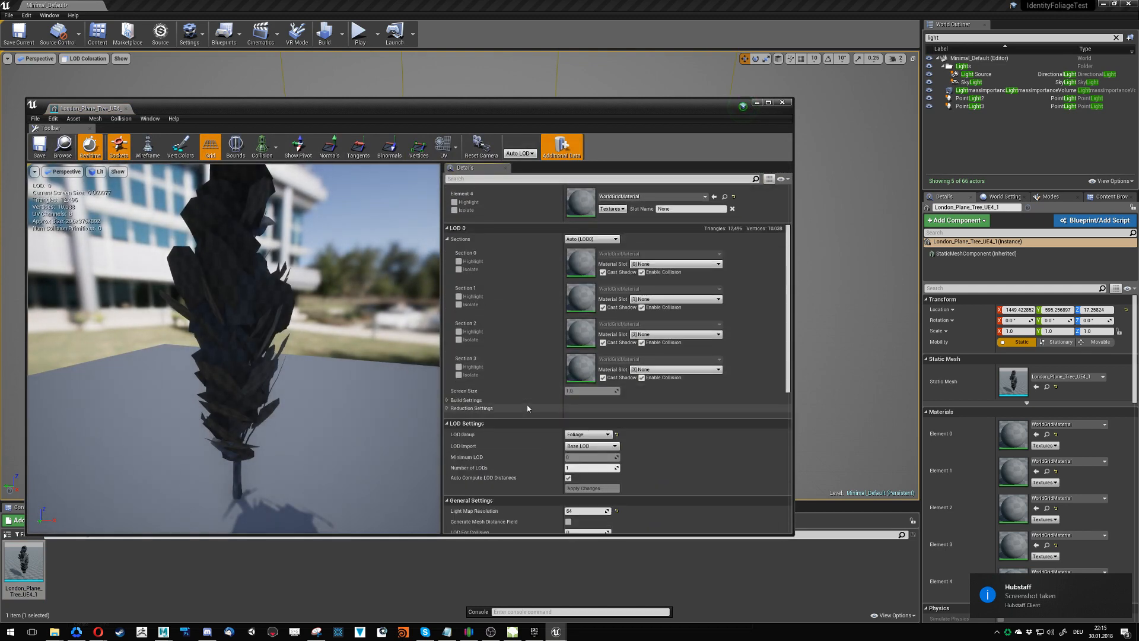
pyautogui.click(587, 435)
pyautogui.click(591, 442)
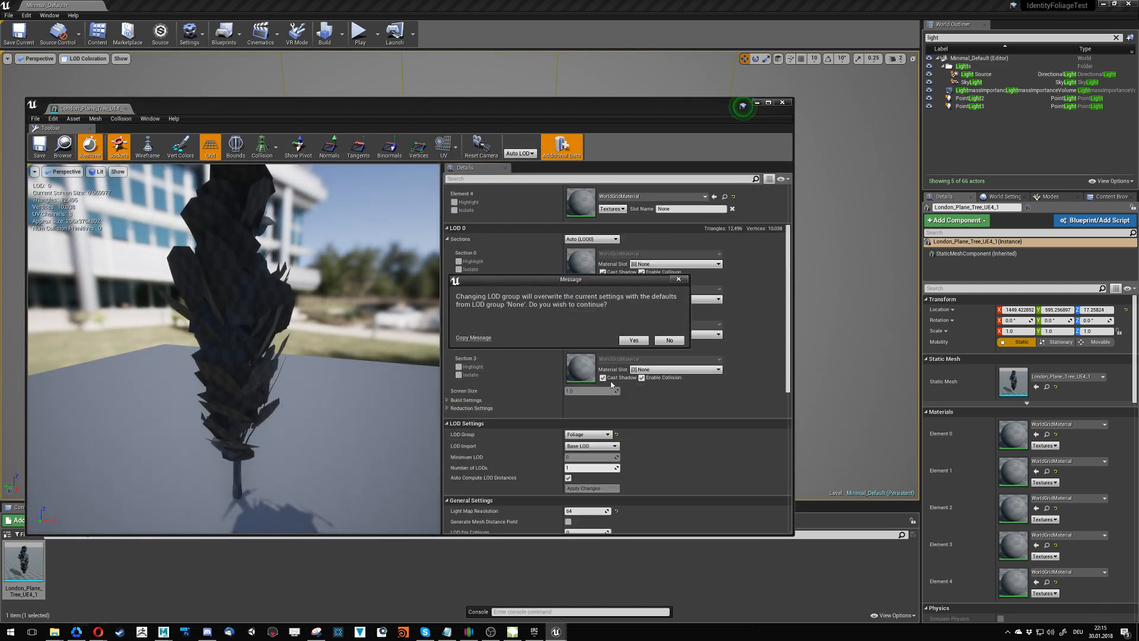
pyautogui.click(633, 340)
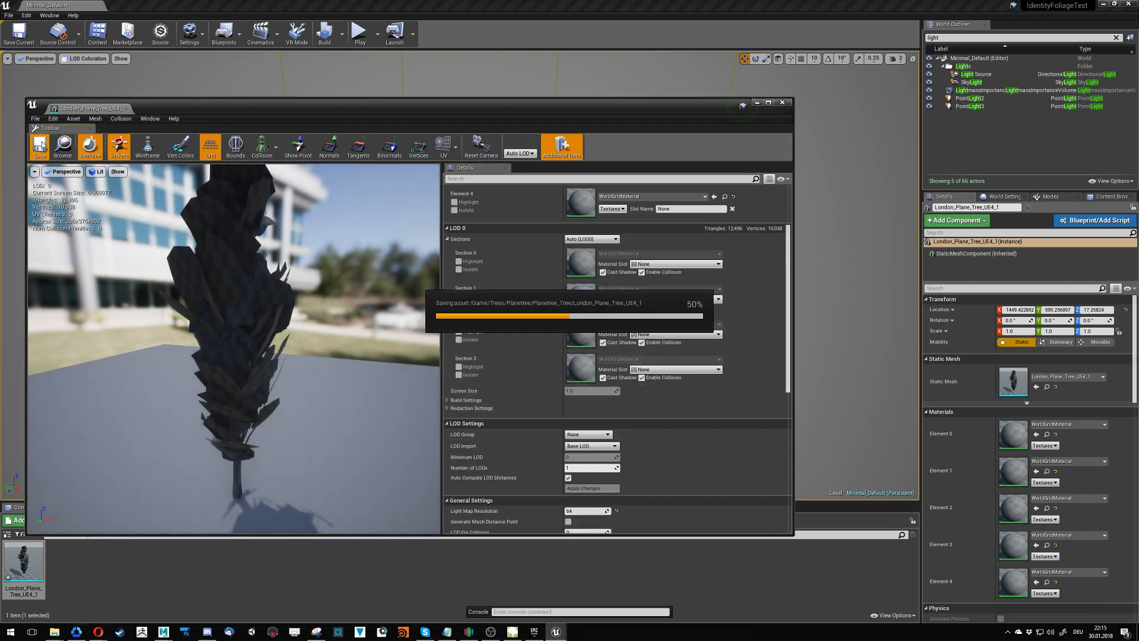
pyautogui.click(258, 85)
pyautogui.click(782, 103)
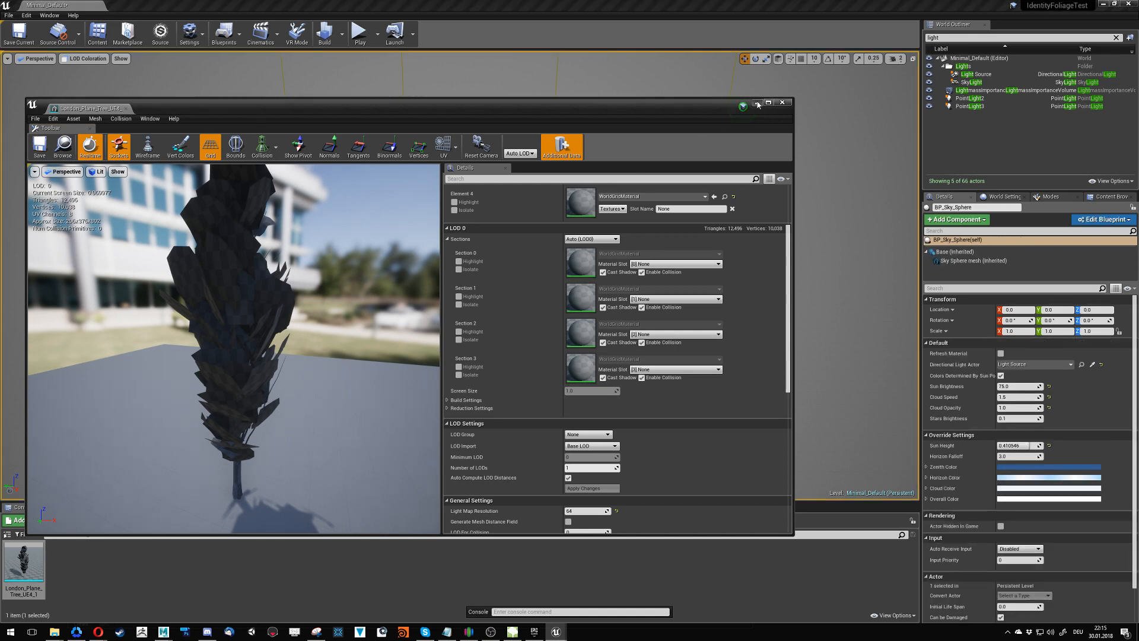
# - Look at the plane tree in the level from closer up and select it
pyautogui.press('w')
pyautogui.press('w')
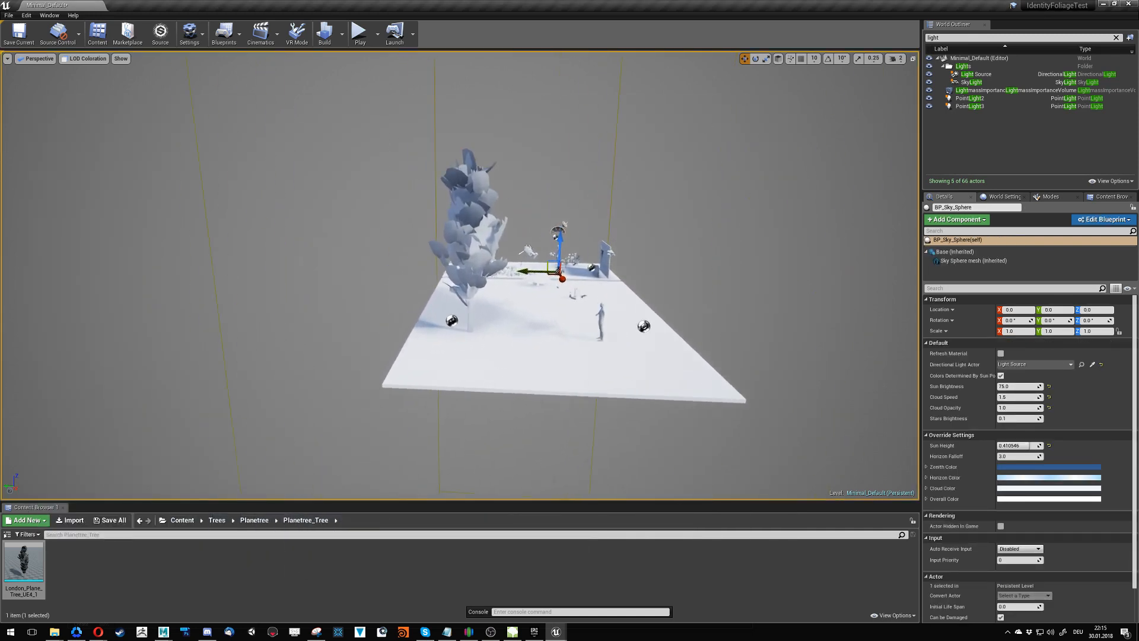
pyautogui.press('w')
pyautogui.click(465, 307)
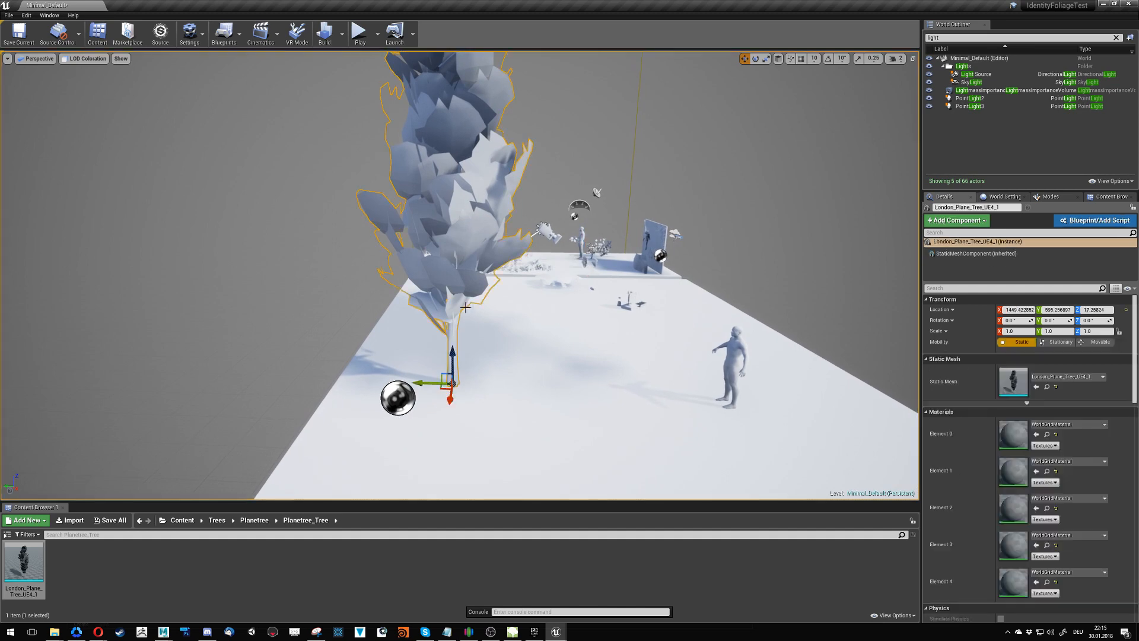
# - Open the London_Plane_Tree_UE4_1 mesh, display its size map and move that window aside
pyautogui.doubleClick(23, 559)
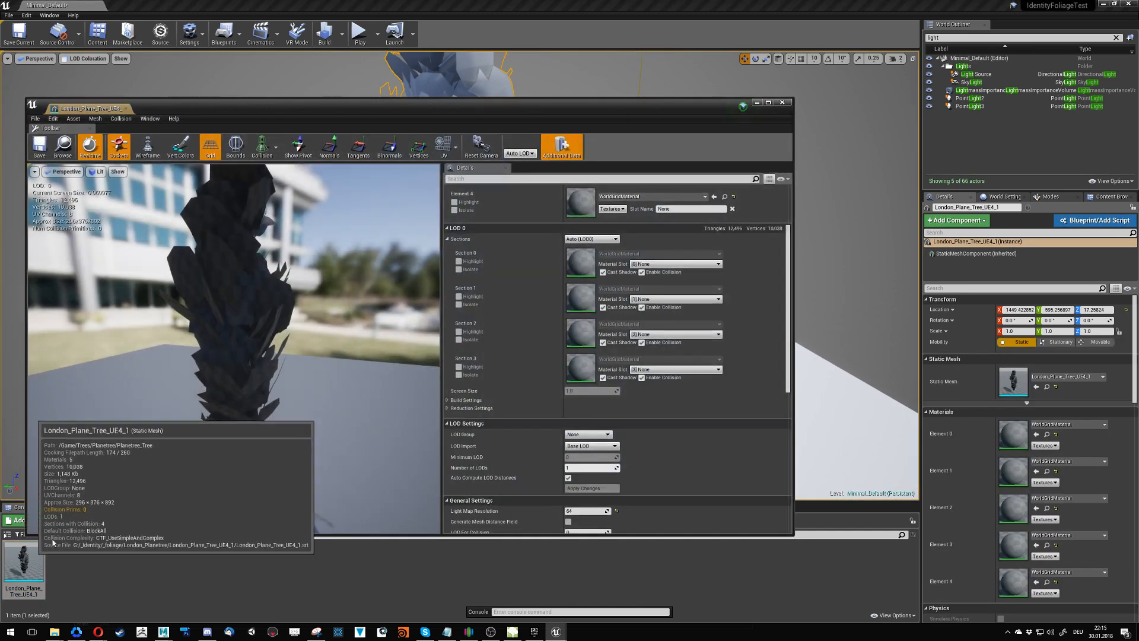
pyautogui.click(53, 119)
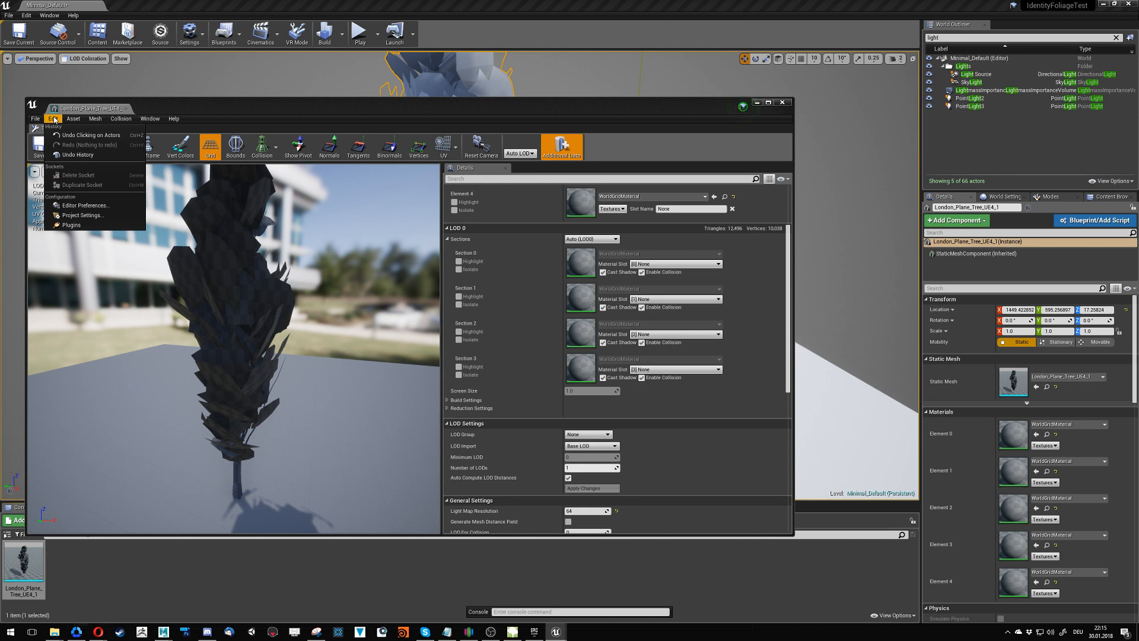
pyautogui.moveTo(76, 119)
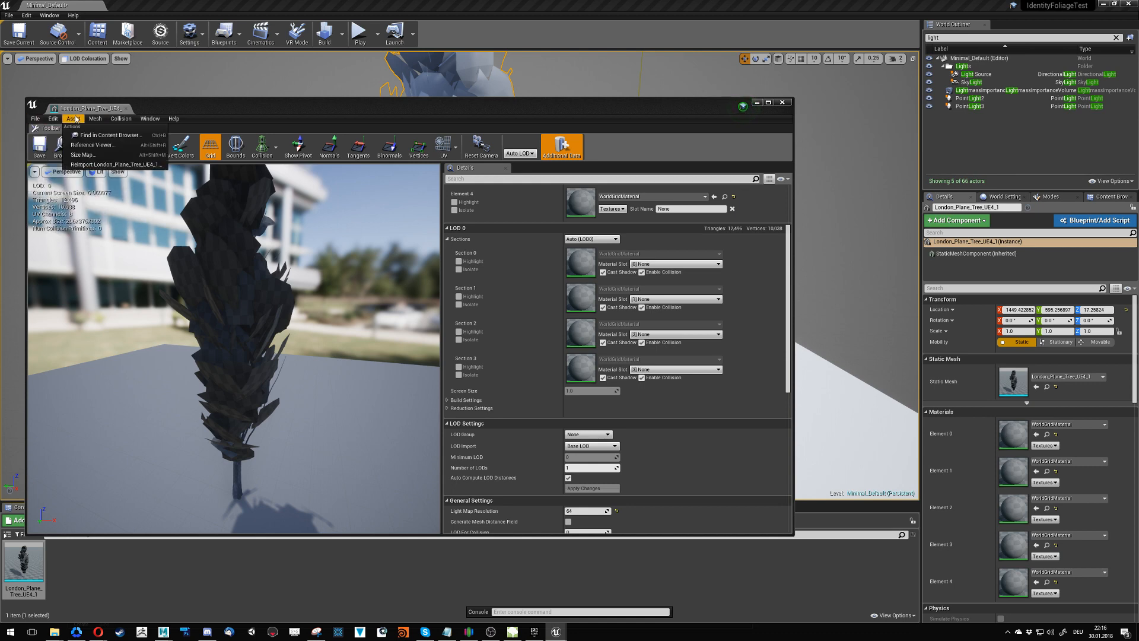
pyautogui.click(83, 155)
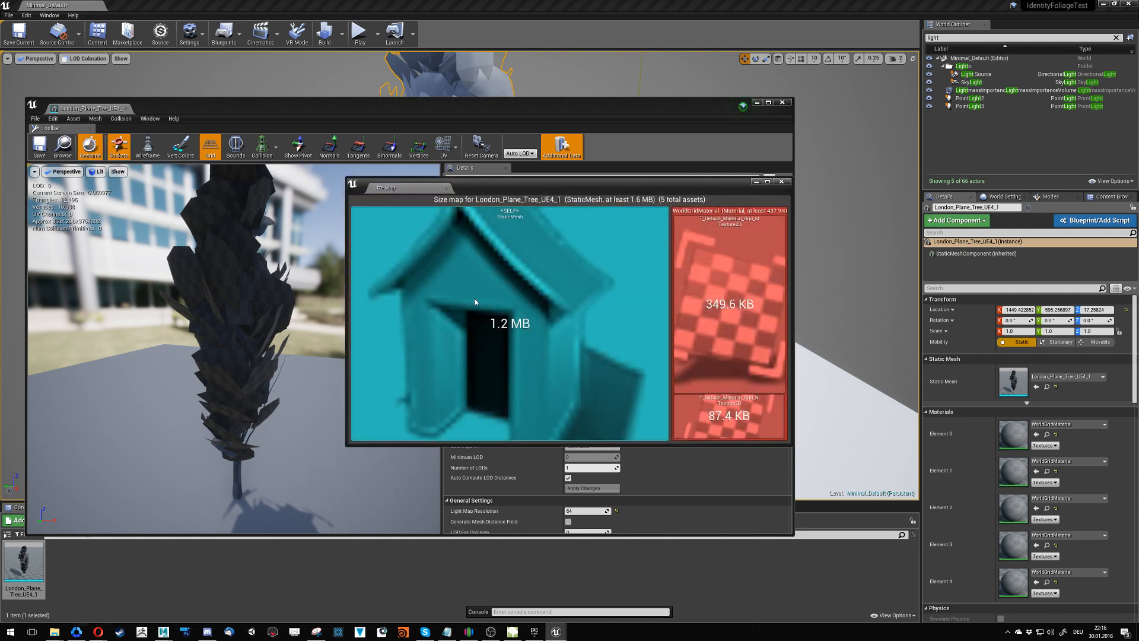
pyautogui.moveTo(471, 187); pyautogui.dragTo(747, 133)
# - Examine the mesh's references in the Reference Viewer and close the viewer
pyautogui.click(104, 120)
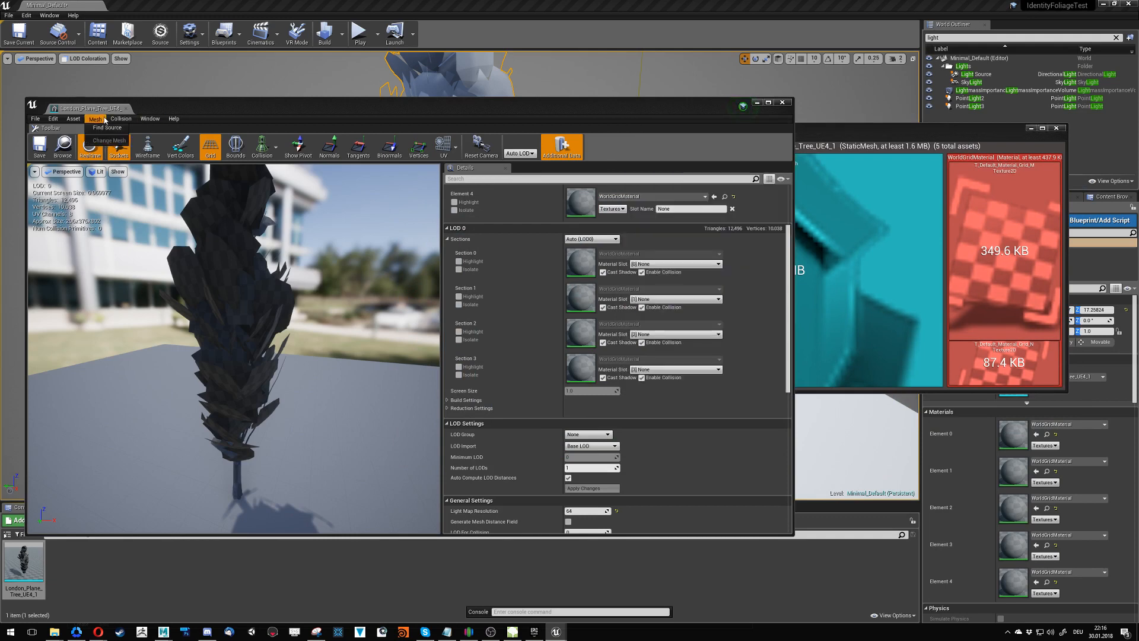
pyautogui.moveTo(76, 121)
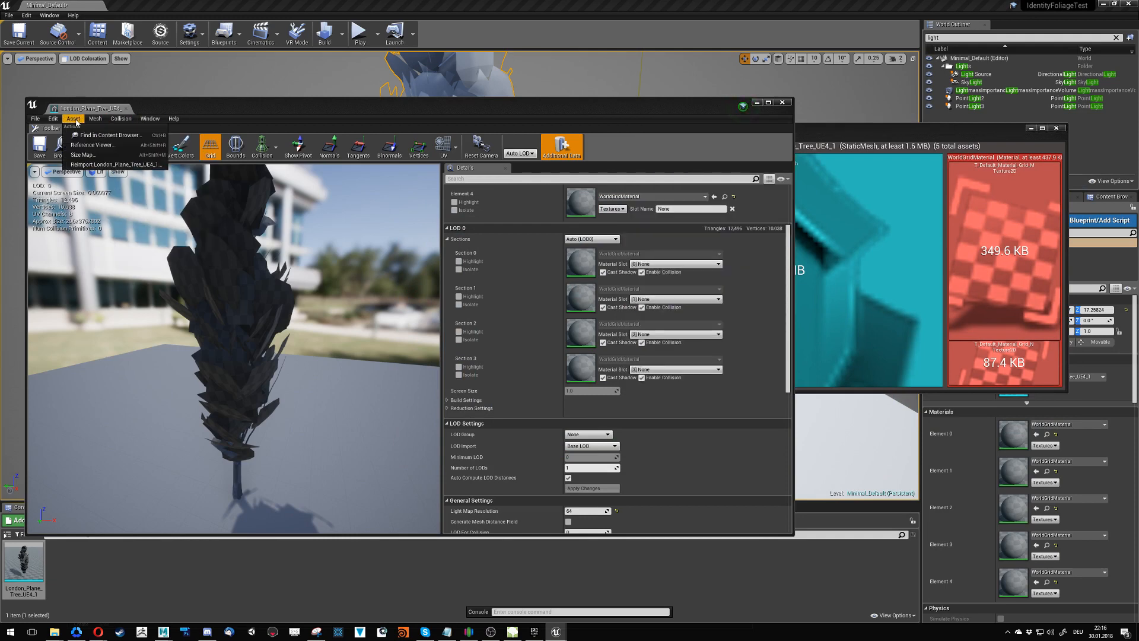
pyautogui.click(116, 149)
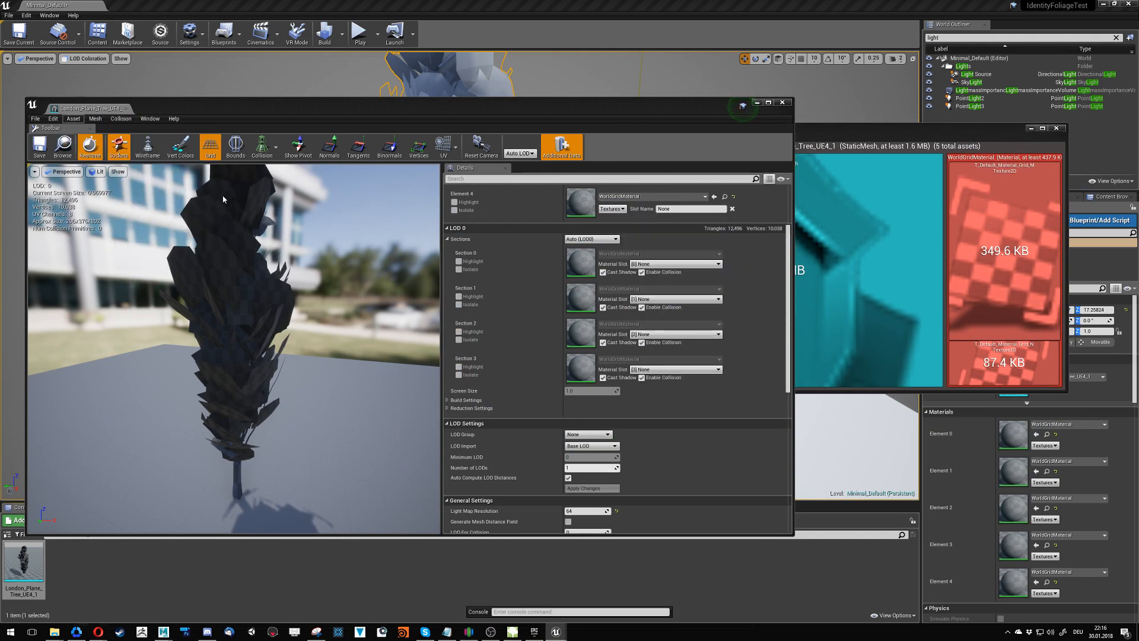
pyautogui.moveTo(608, 394); pyautogui.dragTo(517, 386, button='right')
pyautogui.click(446, 187)
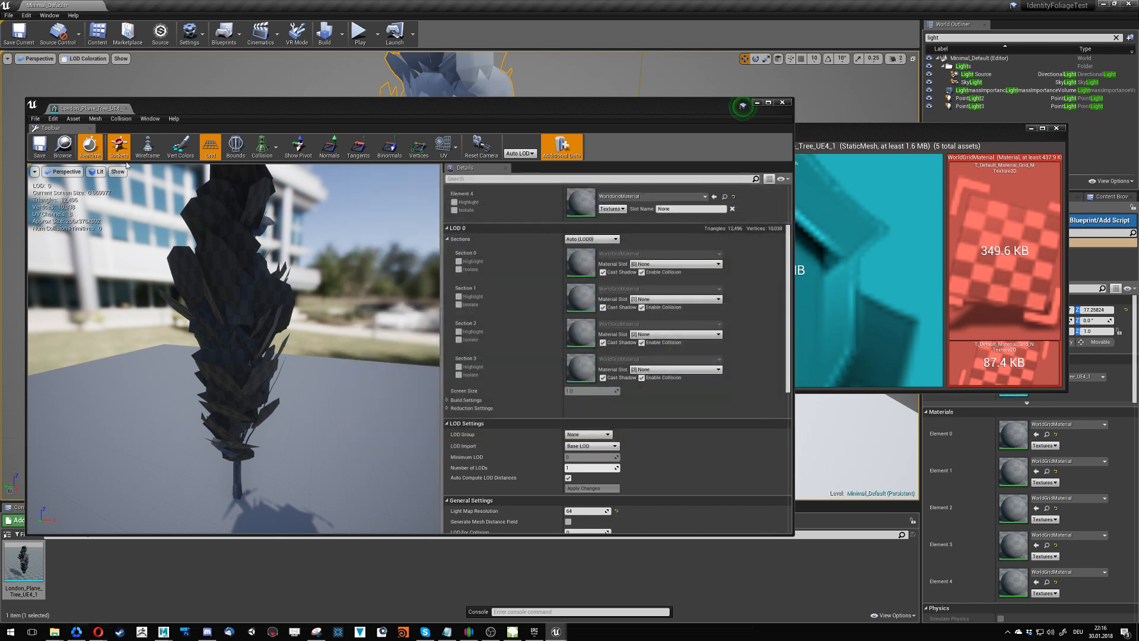
# - Try to reimport London_Plane_Tree_UE4_1 with tree scale 30.48, geometry Both and LOD setup Painted Foliage, without collision or materials
pyautogui.click(66, 119)
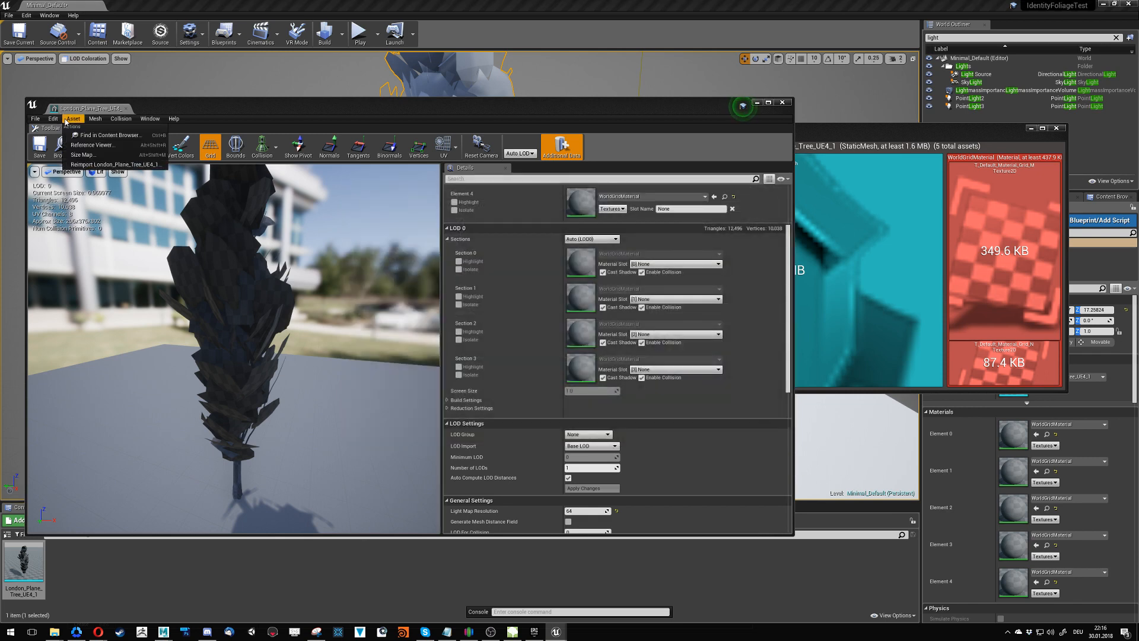
pyautogui.click(113, 165)
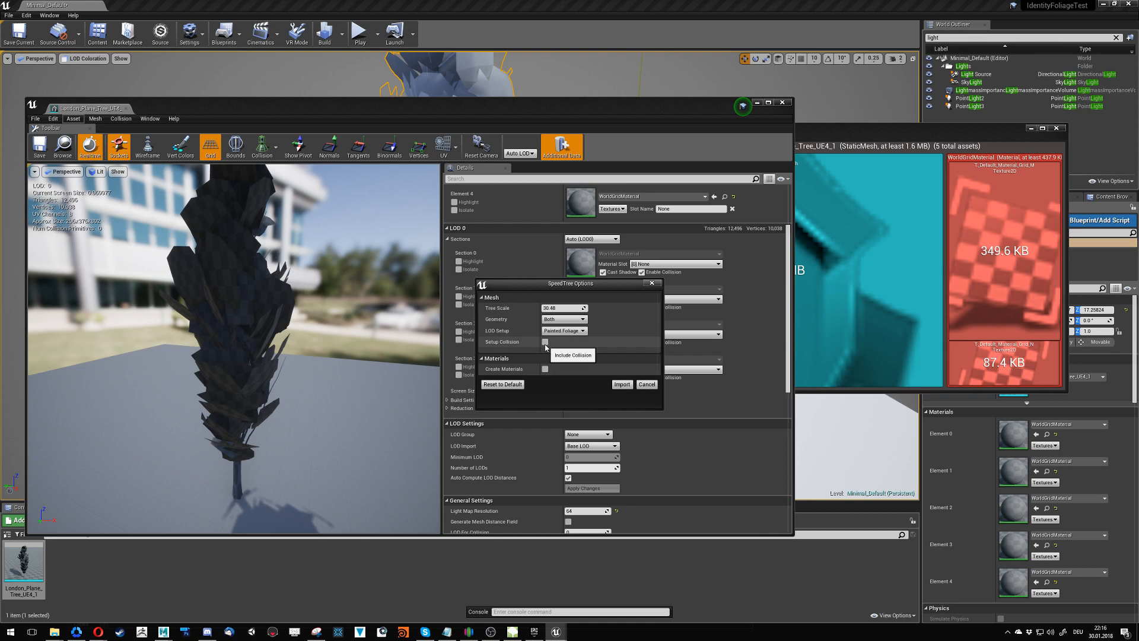
pyautogui.click(622, 384)
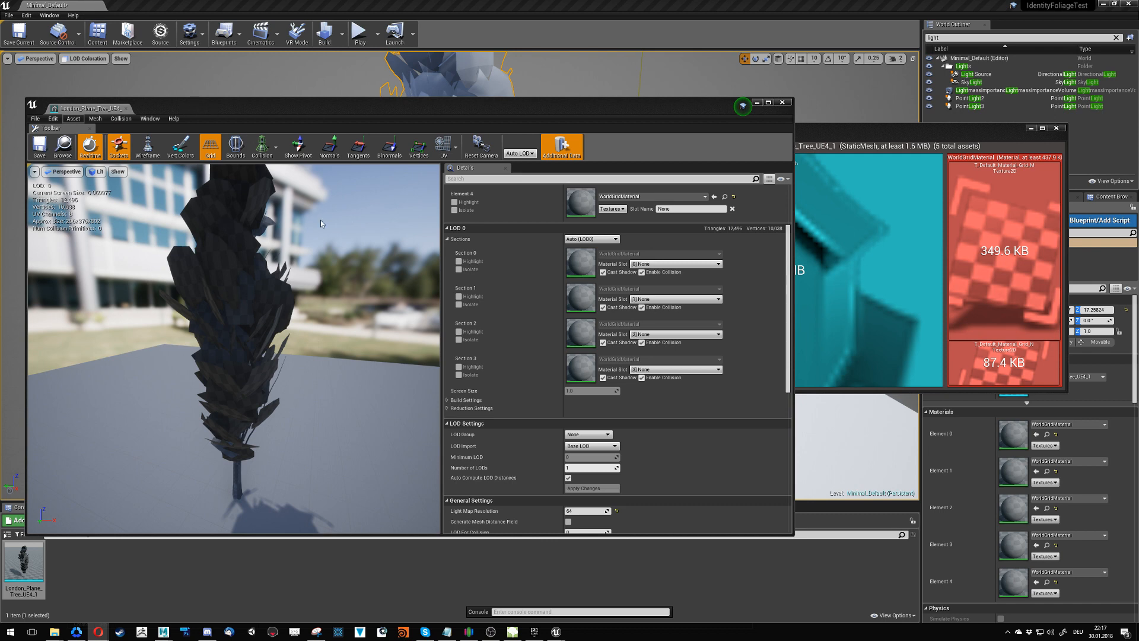
# - Restart the unresponsive editor and restore the previously open assets
pyautogui.moveTo(557, 631)
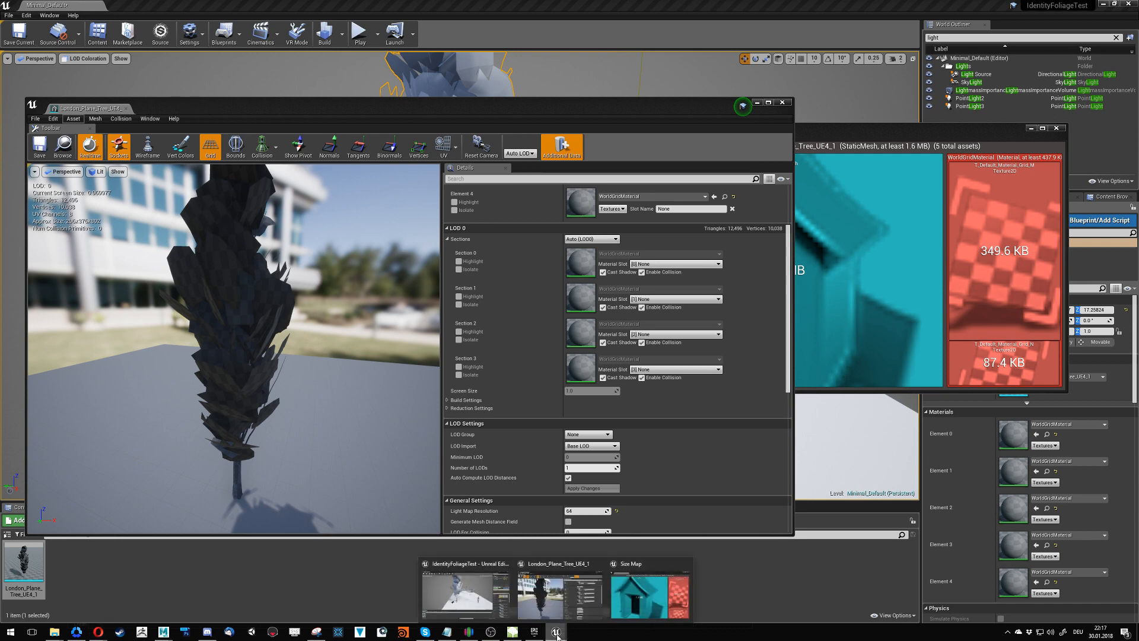
pyautogui.moveTo(564, 598)
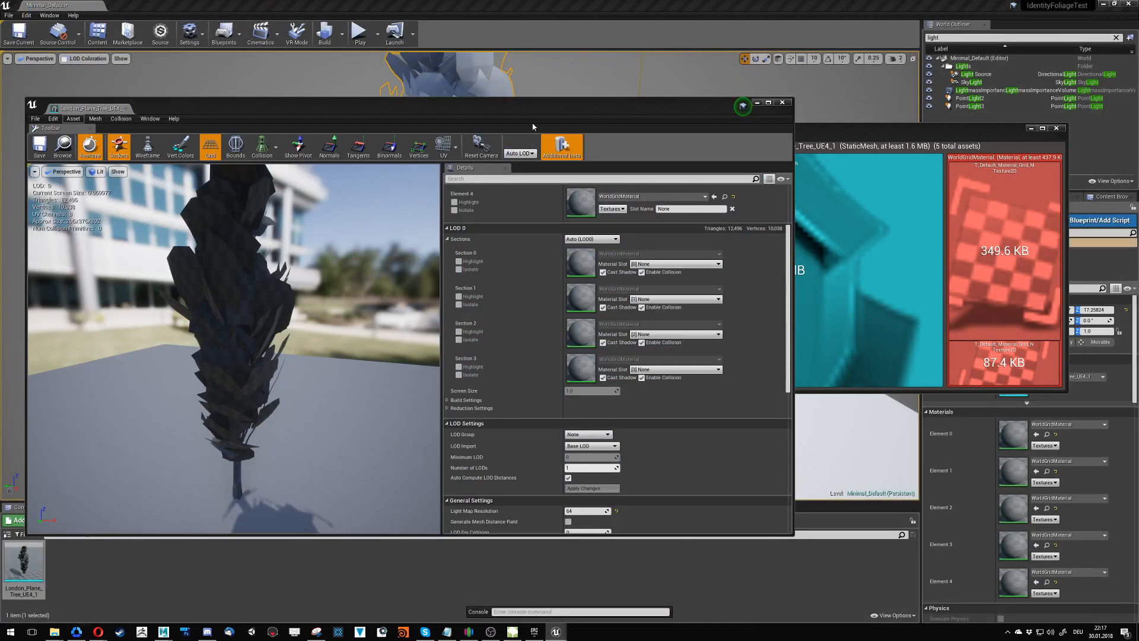
pyautogui.rightClick(715, 636)
pyautogui.click(732, 599)
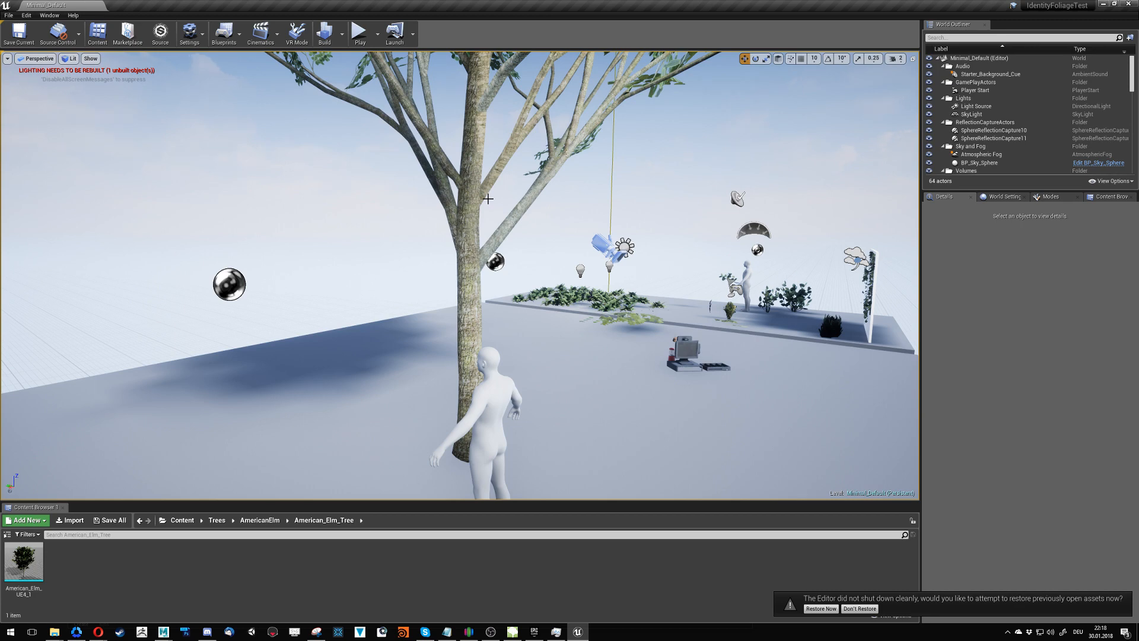
pyautogui.click(820, 608)
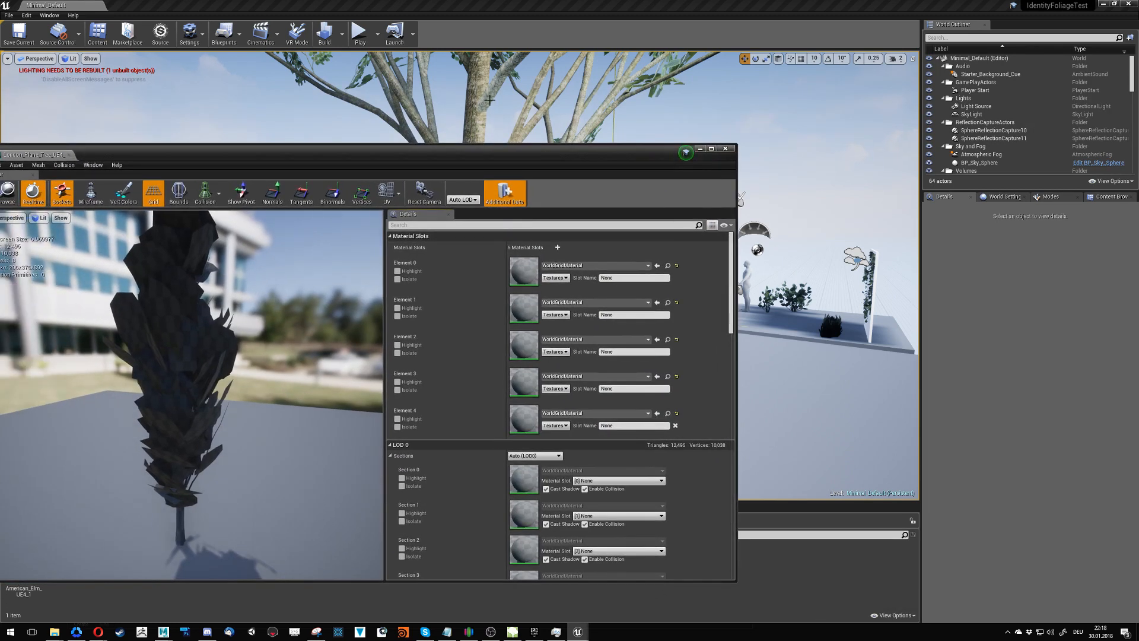
# - Delete the American elm tree from the level
pyautogui.click(471, 105)
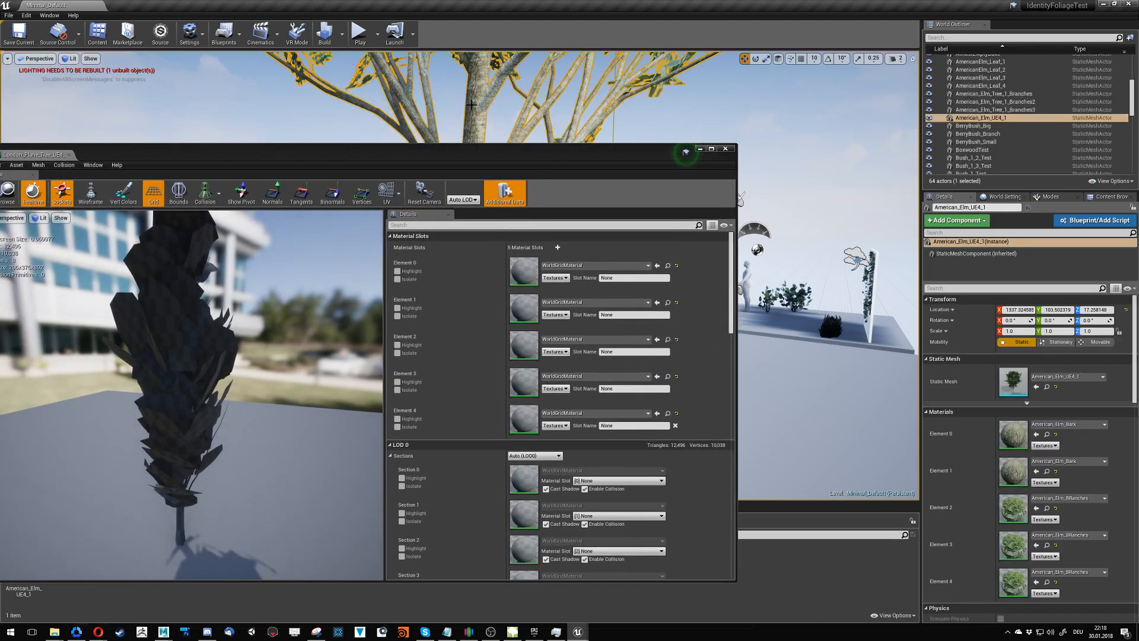
pyautogui.press('Delete')
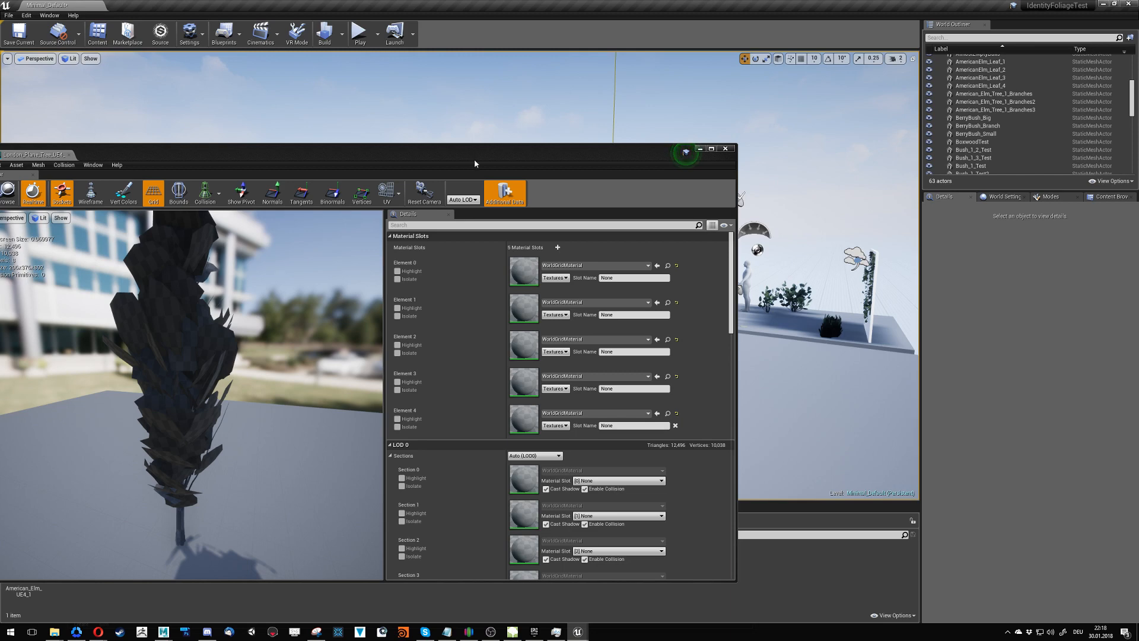
# - Look at the plane tree mesh from farther away in its mesh editor, check the available optimization view modes and close the editor
pyautogui.moveTo(475, 160); pyautogui.dragTo(574, 142)
pyautogui.moveTo(380, 285); pyautogui.dragTo(403, 344, button='right')
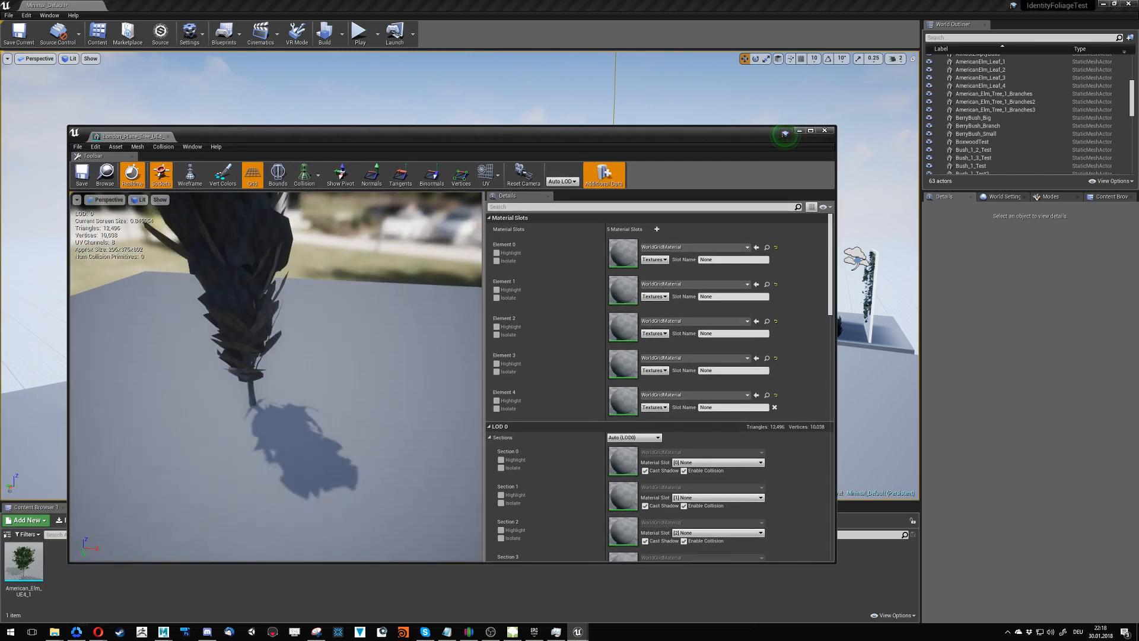
pyautogui.moveTo(333, 325)
pyautogui.mouseDown(button='right')
pyautogui.moveTo(336, 296)
pyautogui.moveTo(333, 326)
pyautogui.mouseUp(button='right')
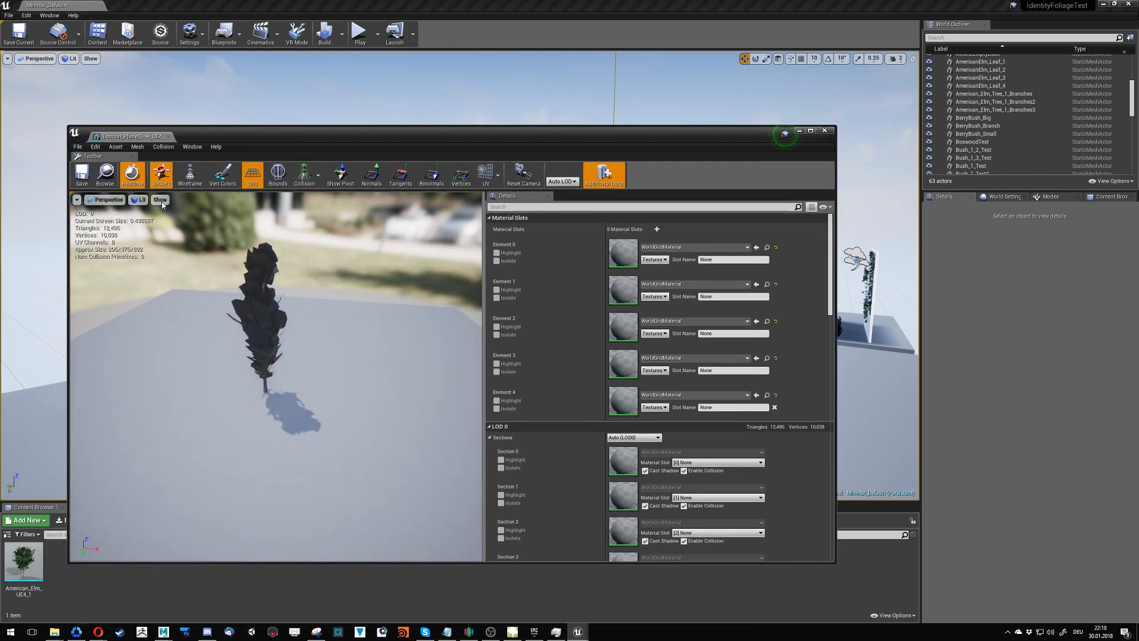
pyautogui.click(139, 199)
pyautogui.moveTo(146, 277)
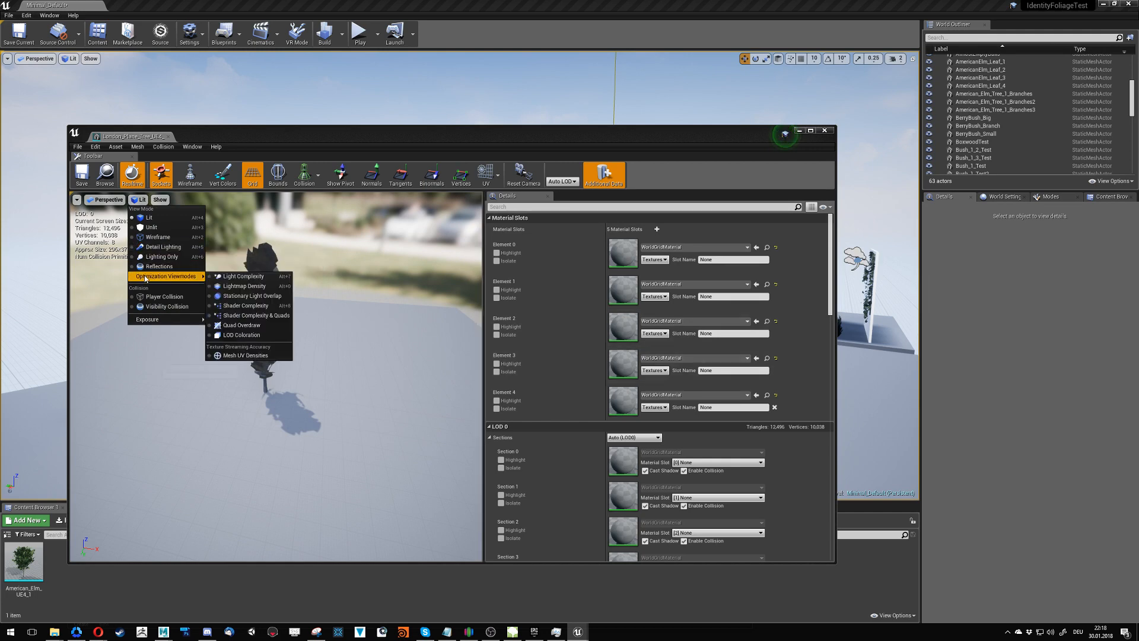
pyautogui.click(168, 137)
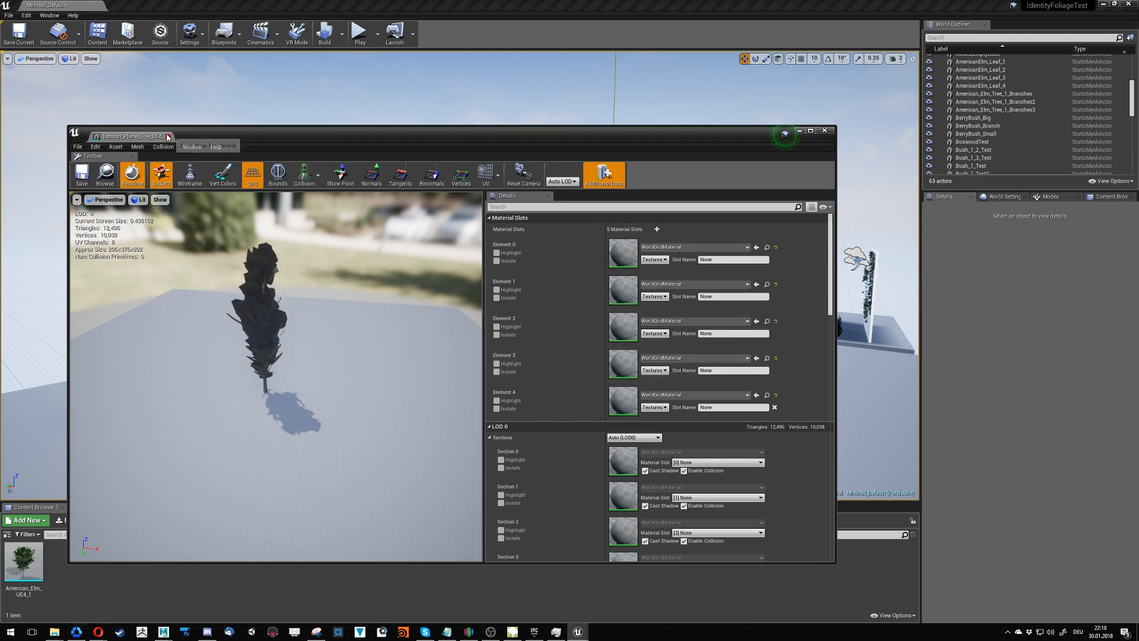
pyautogui.click(168, 137)
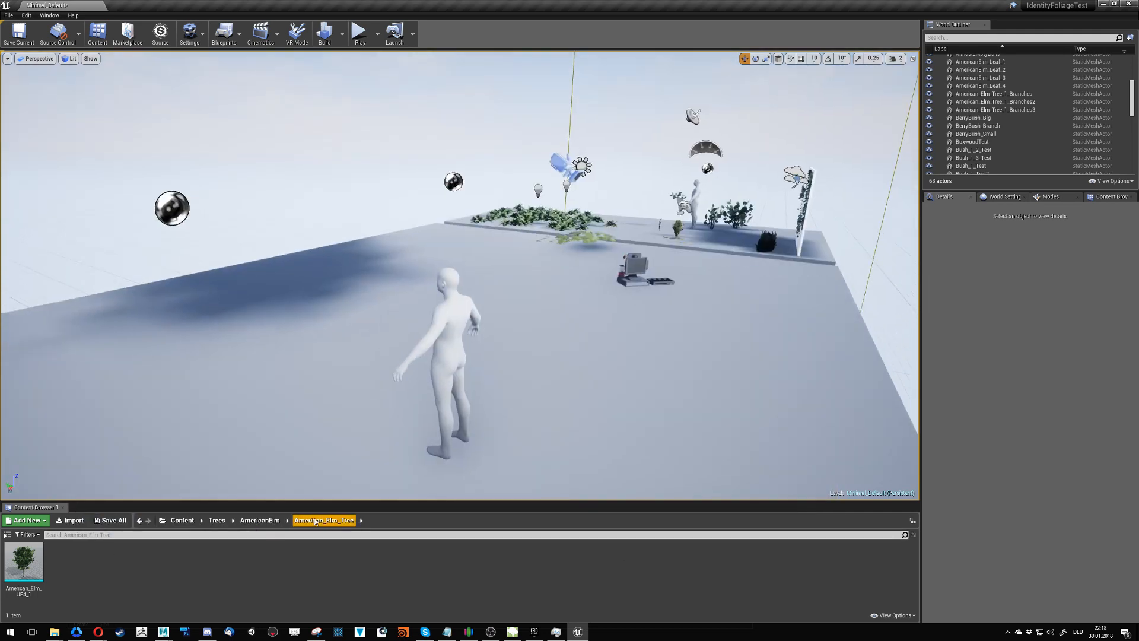
# - Place London_Plane_Tree_UE4_1 from Trees/Planetree/Planetree_Tree in the level beside the mannequin
pyautogui.click(260, 520)
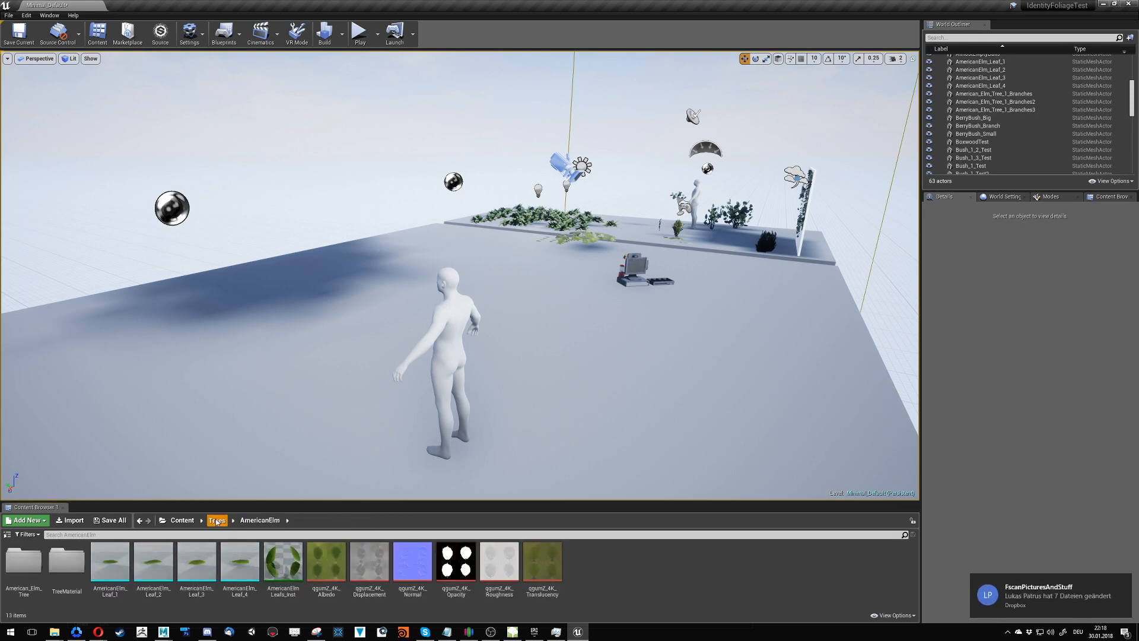
pyautogui.click(216, 521)
pyautogui.doubleClick(112, 563)
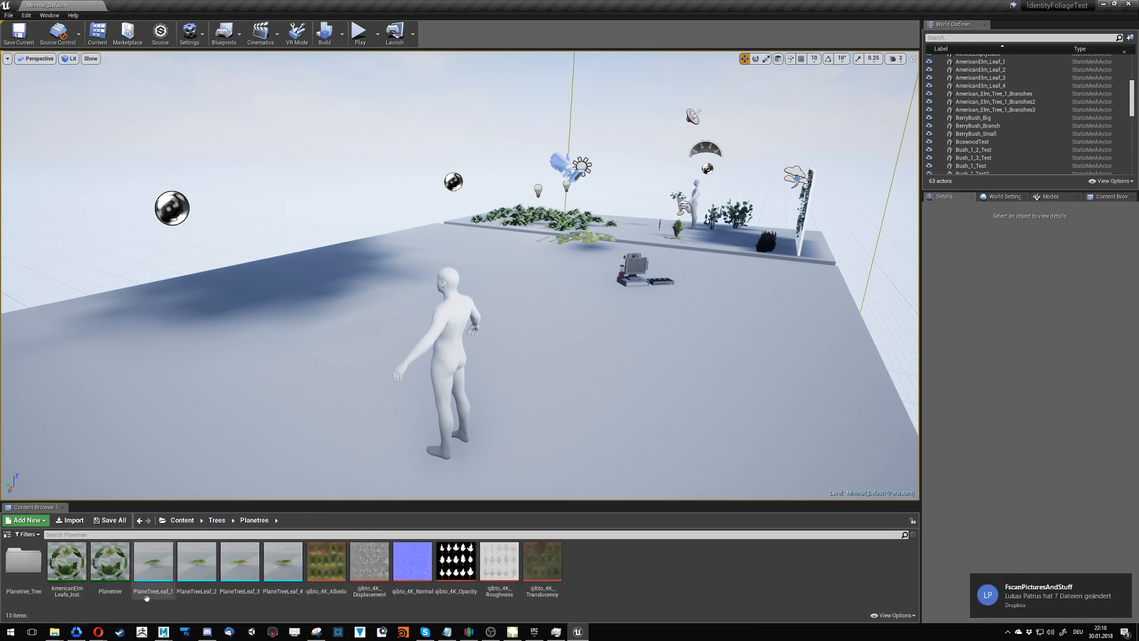
pyautogui.doubleClick(24, 563)
pyautogui.moveTo(24, 561); pyautogui.dragTo(172, 425)
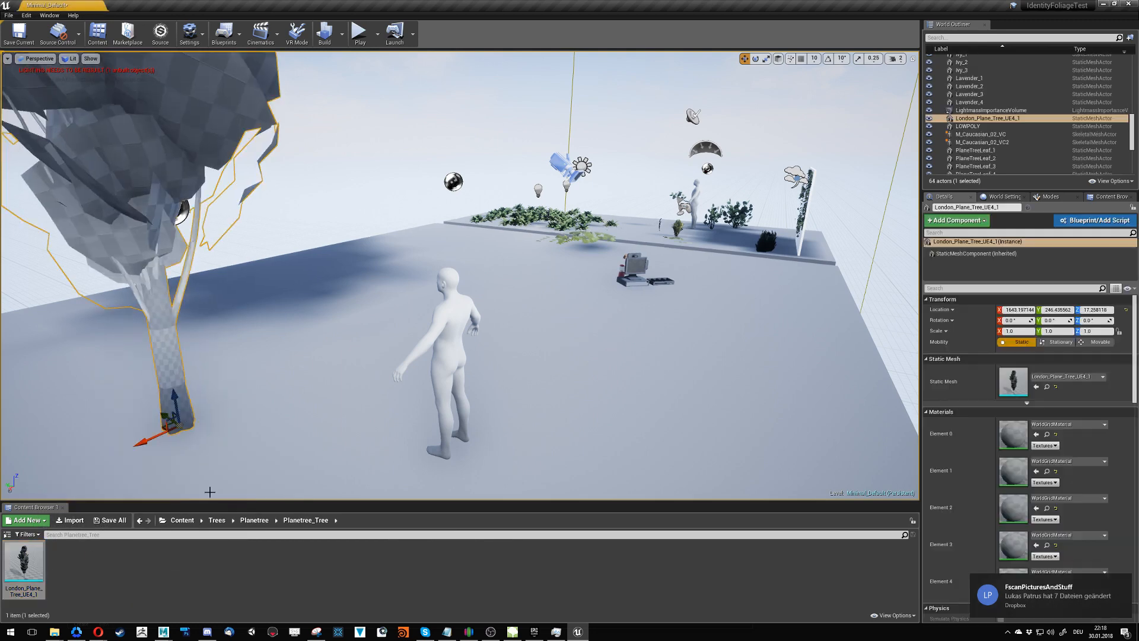
# - Reopen the London_Plane_Tree_UE4_1 mesh, check the tree's lightmap settings in SpeedTree Modeler, and set the mesh's light map resolution to 128
pyautogui.click(35, 580)
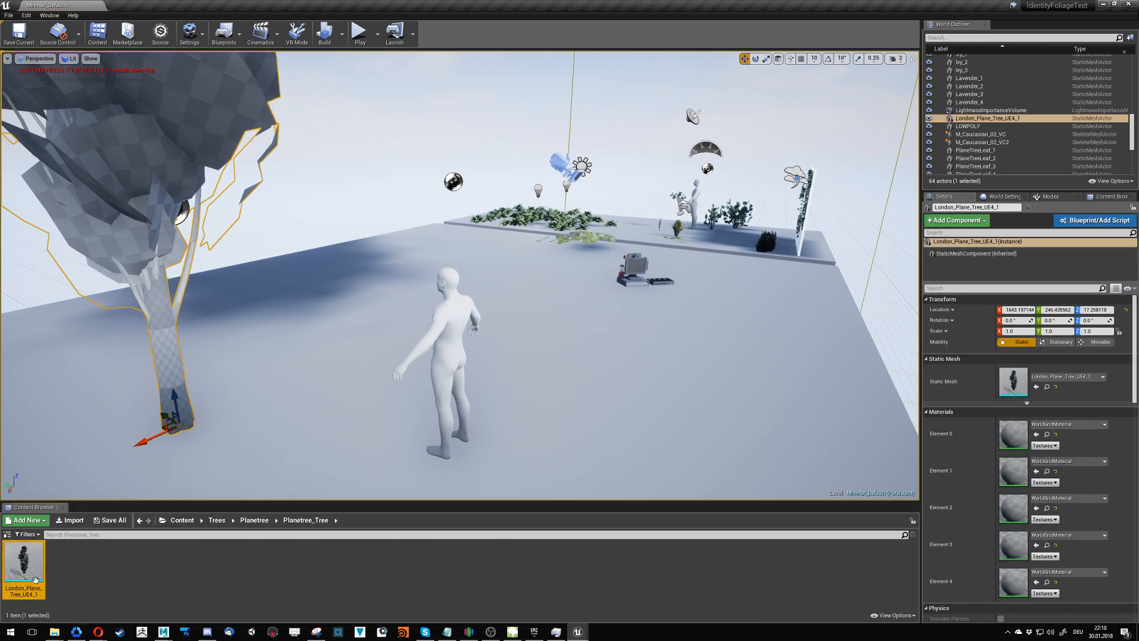
pyautogui.doubleClick(35, 580)
pyautogui.scroll(-8, 601, 372)
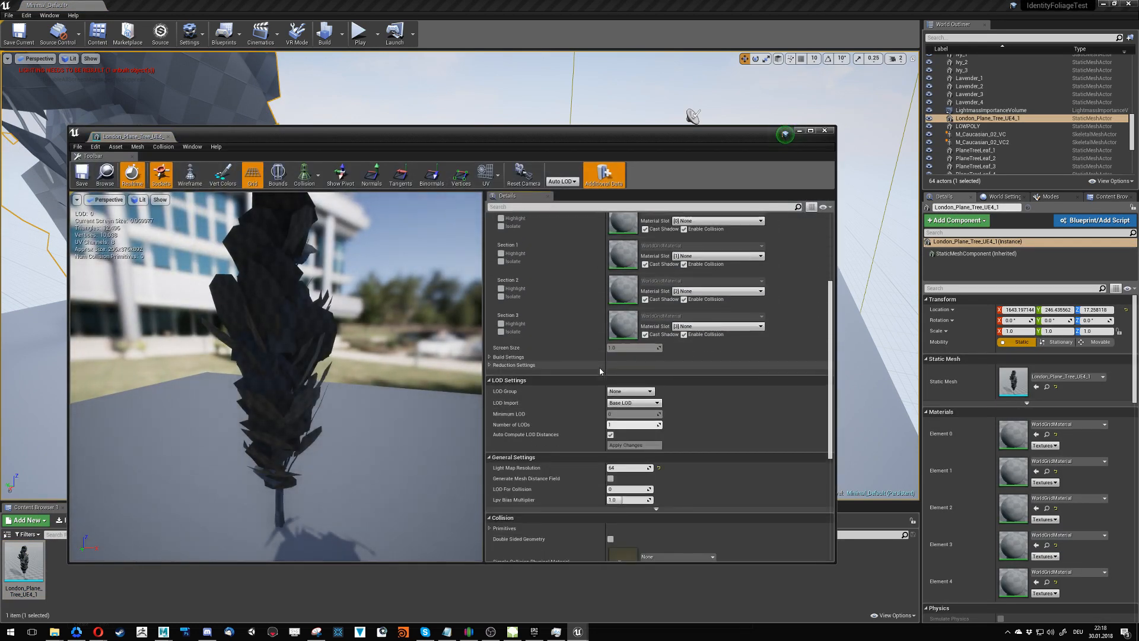
pyautogui.click(617, 468)
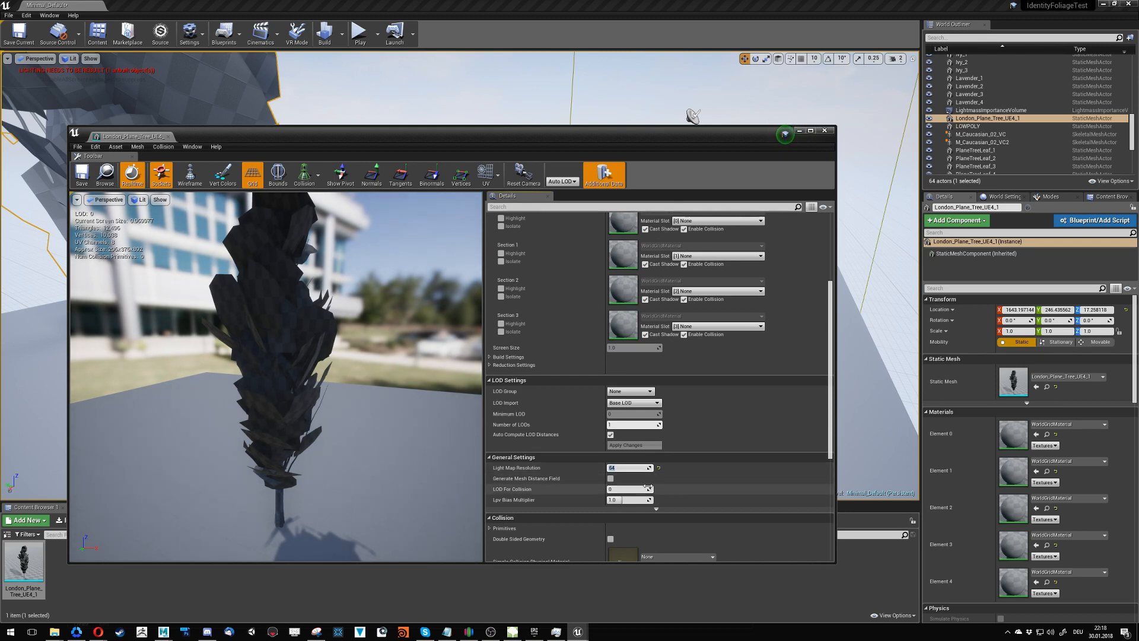
pyautogui.click(514, 632)
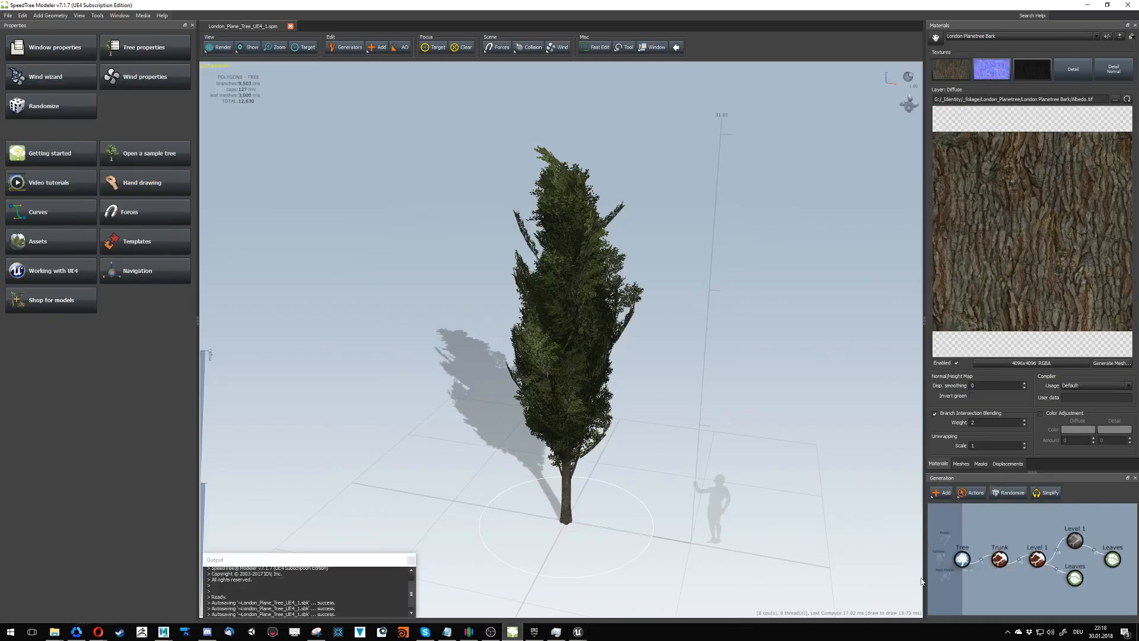
pyautogui.click(962, 559)
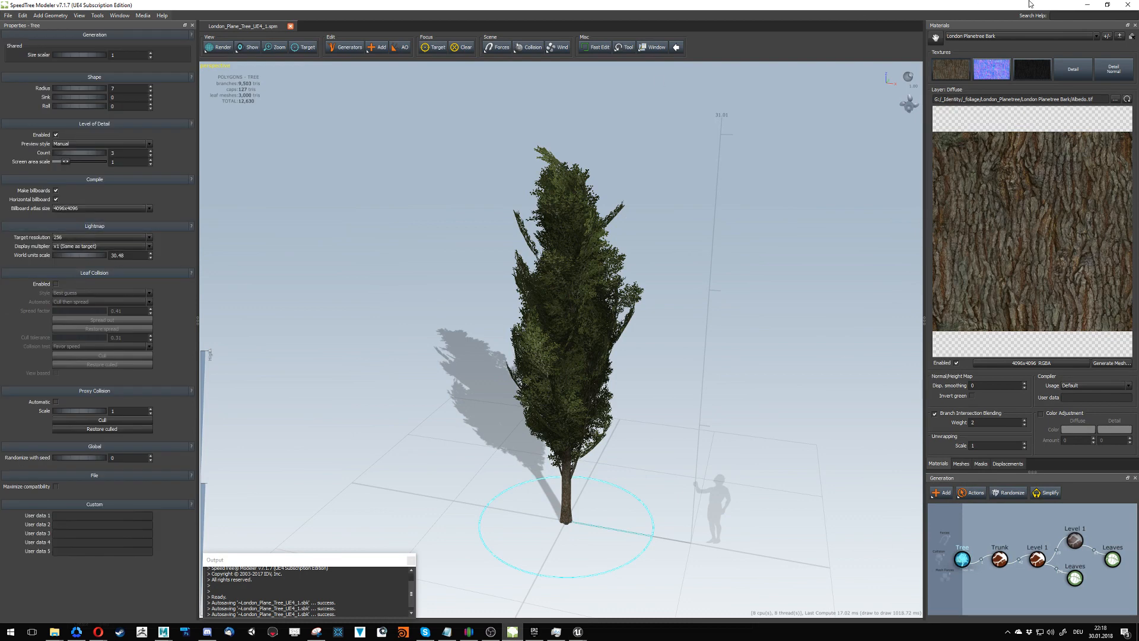
pyautogui.click(1088, 5)
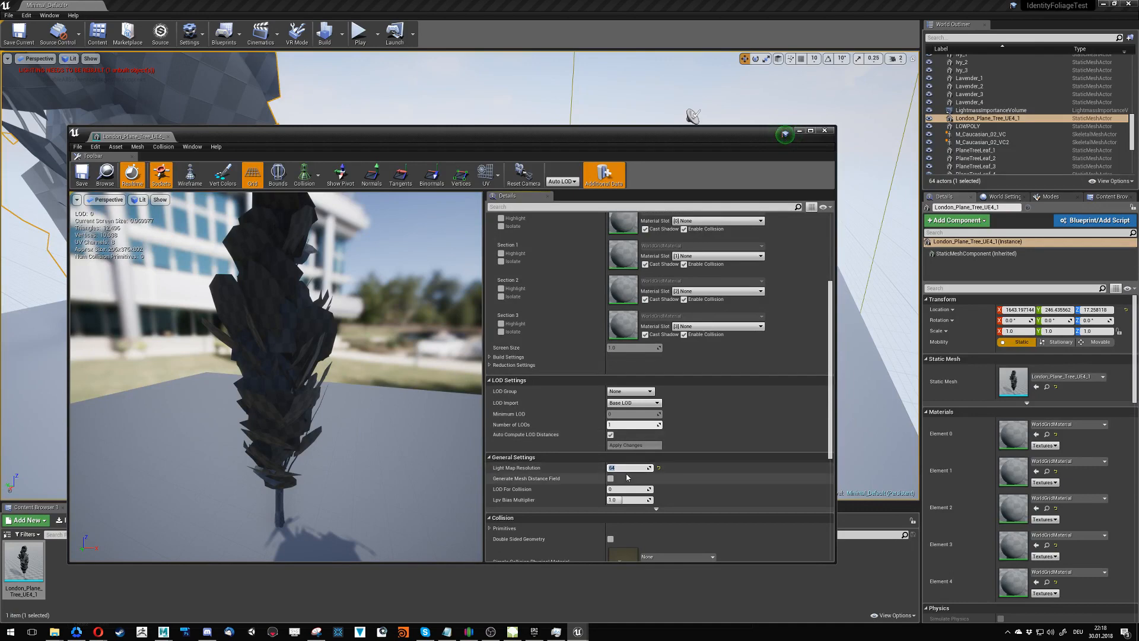
pyautogui.write('128')
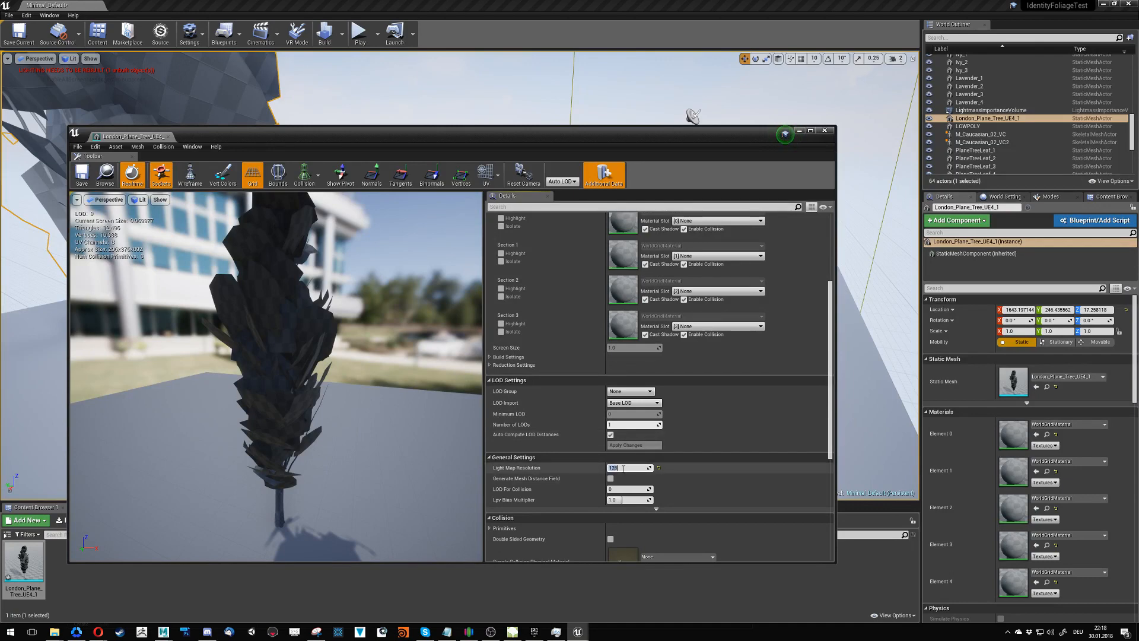
pyautogui.press('Return')
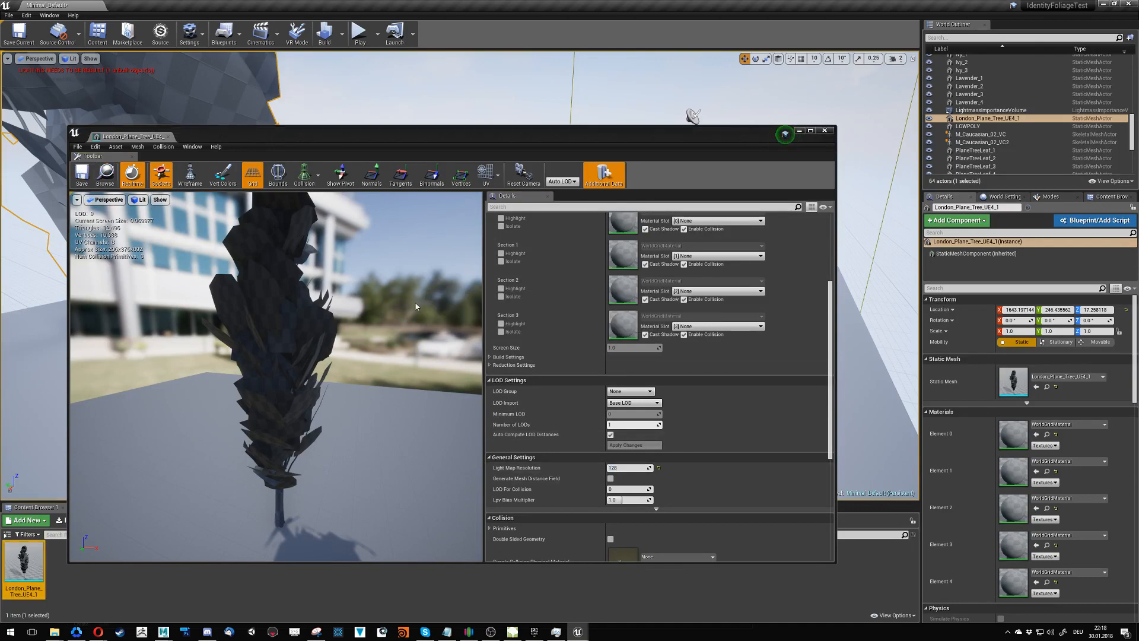
# - Enable double sided geometry in the plane tree mesh's collision settings, save the asset and close its editor
pyautogui.scroll(-3, 792, 415)
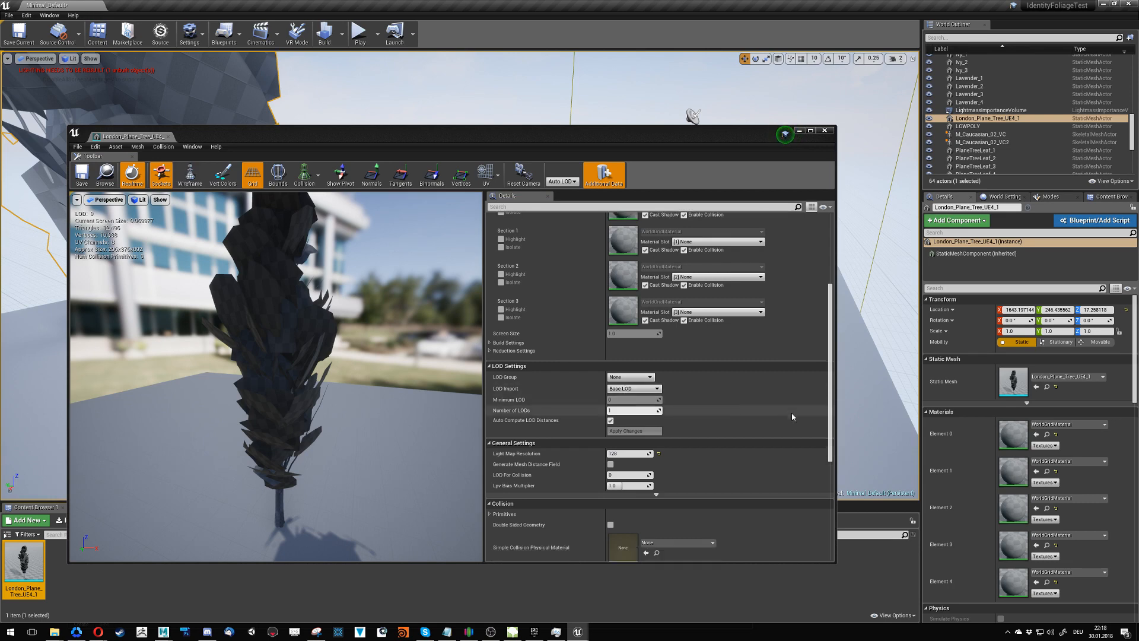
pyautogui.scroll(-2, 792, 417)
pyautogui.scroll(-1, 771, 413)
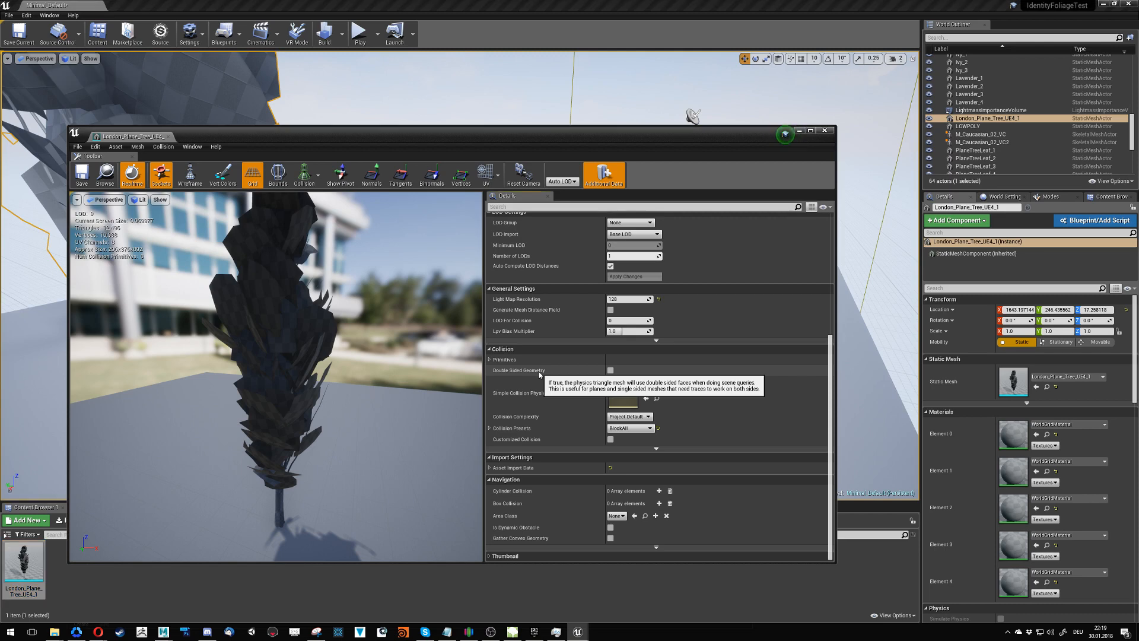
pyautogui.click(611, 370)
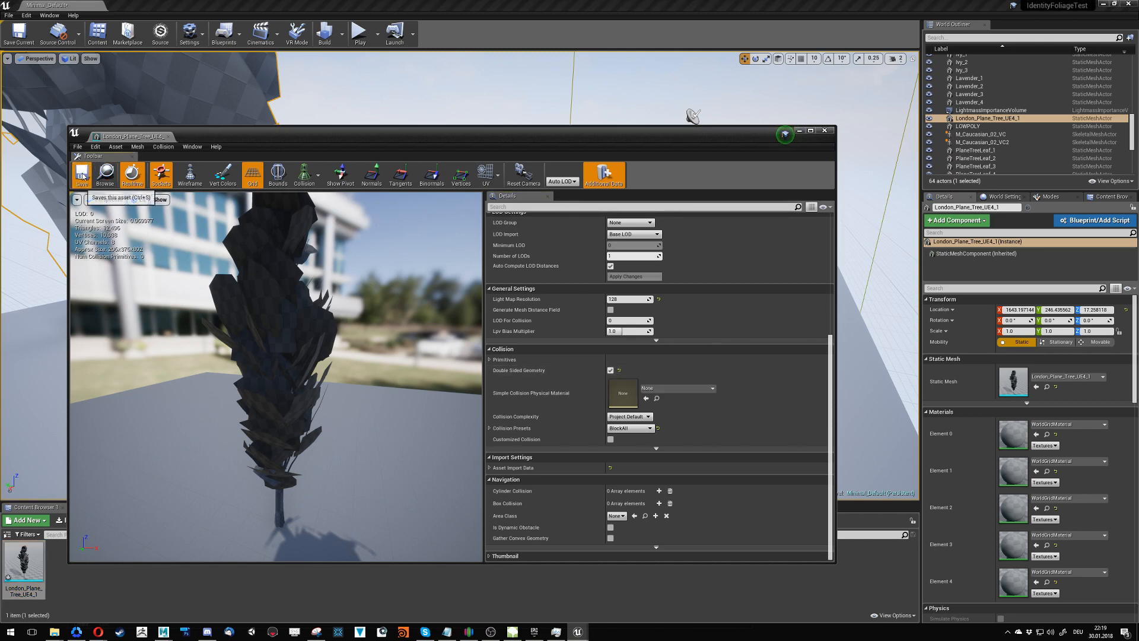
pyautogui.click(171, 136)
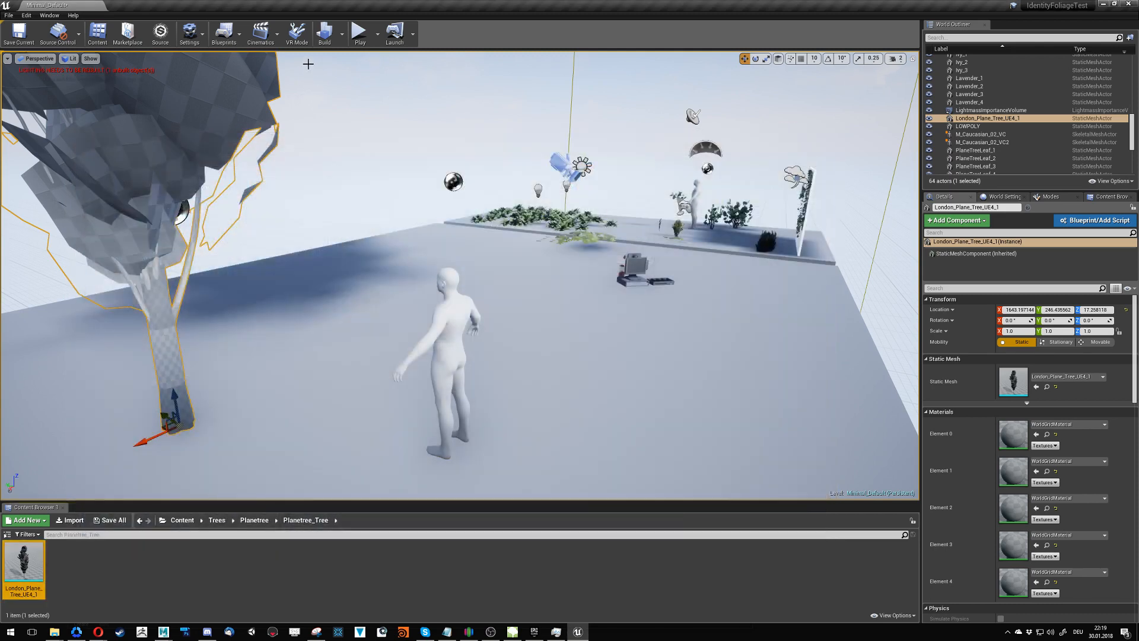
# - Update the level's reflection captures and build the lighting only
pyautogui.click(343, 35)
pyautogui.moveTo(359, 71)
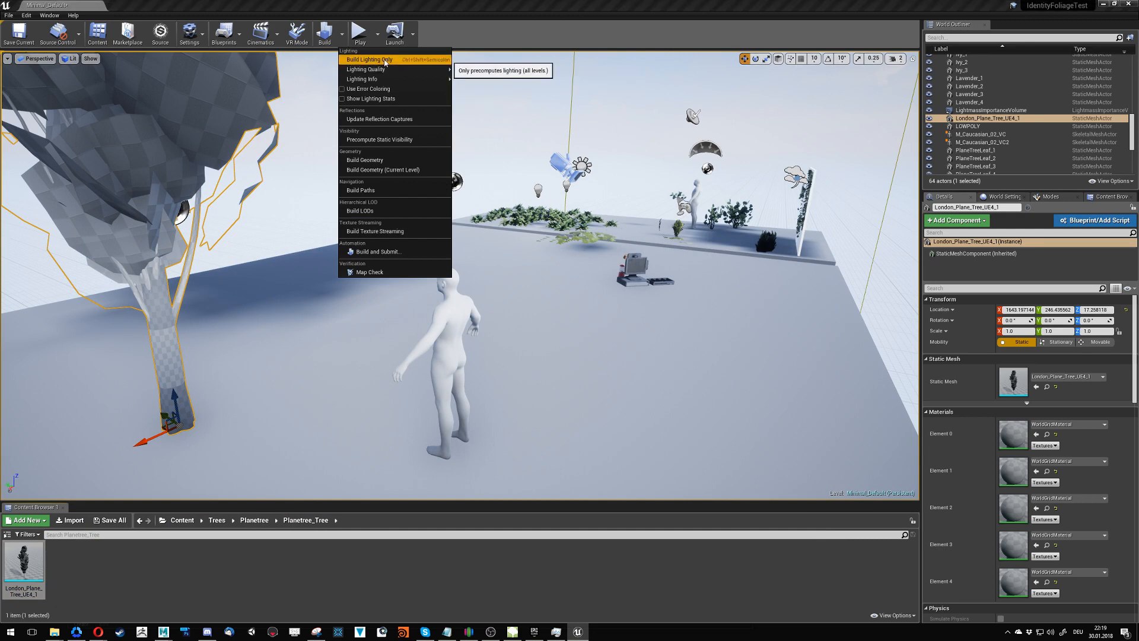
pyautogui.click(380, 121)
pyautogui.click(343, 36)
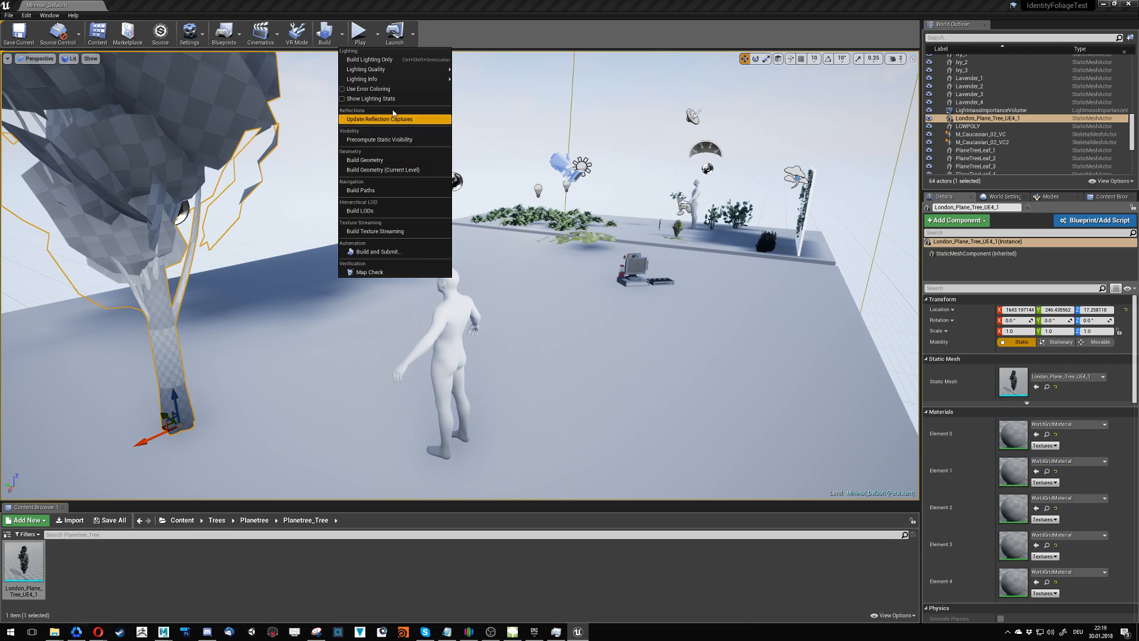
pyautogui.click(383, 59)
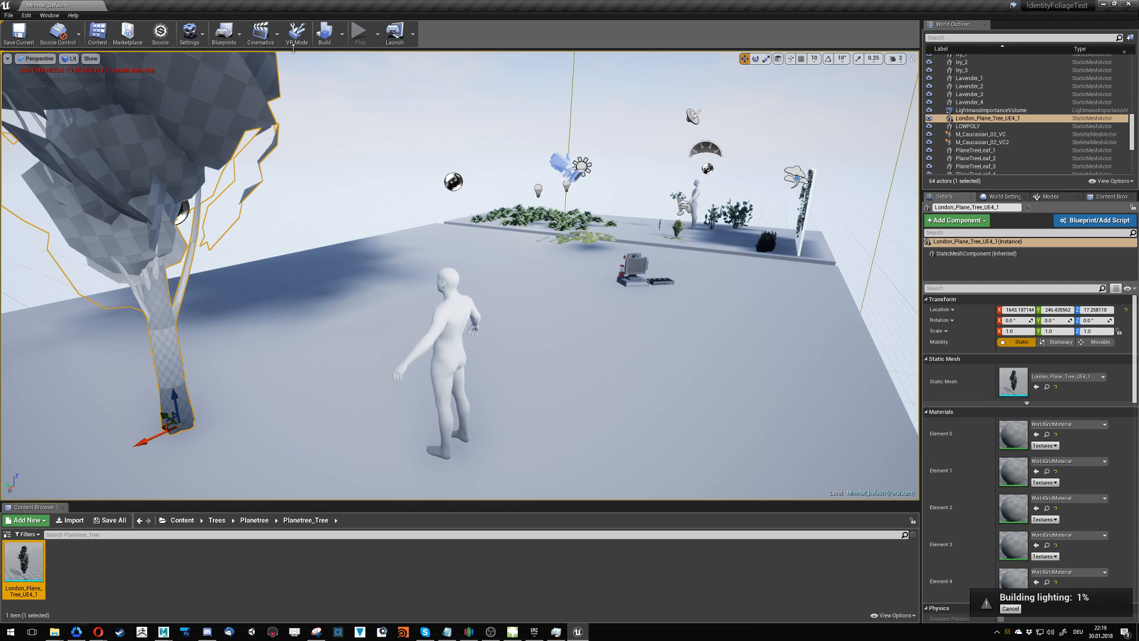
pyautogui.click(343, 36)
pyautogui.click(427, 59)
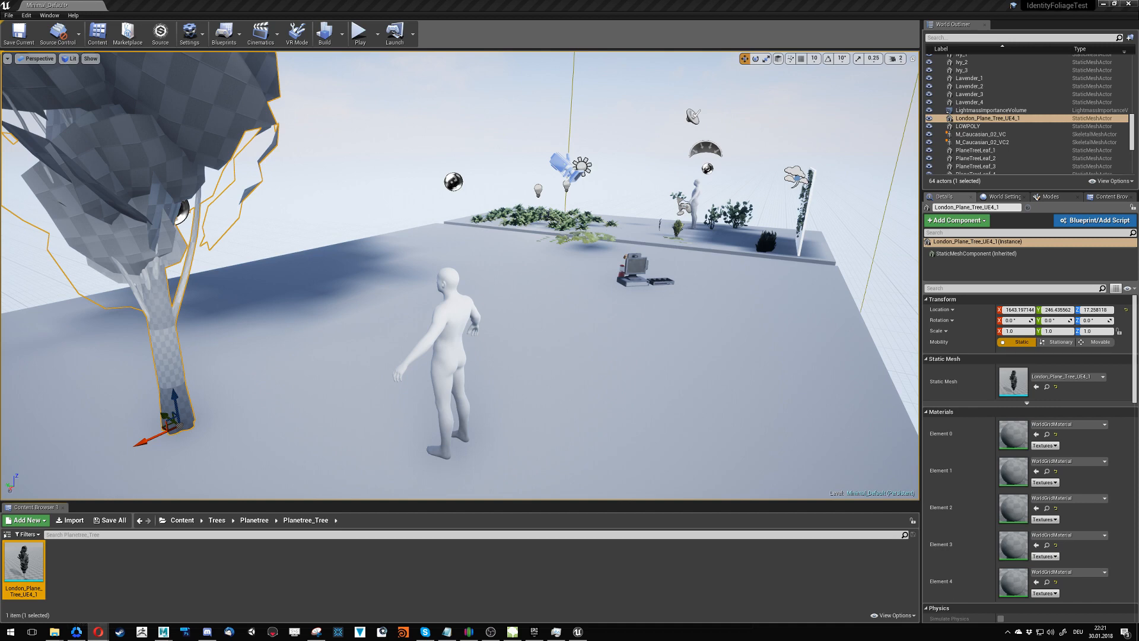
# - Reopen the London_Plane_Tree_UE4_1 mesh to check its light map and collision settings, close it and inspect the tree's foliage in the level
pyautogui.moveTo(472, 284); pyautogui.dragTo(534, 238, button='right')
pyautogui.doubleClick(24, 561)
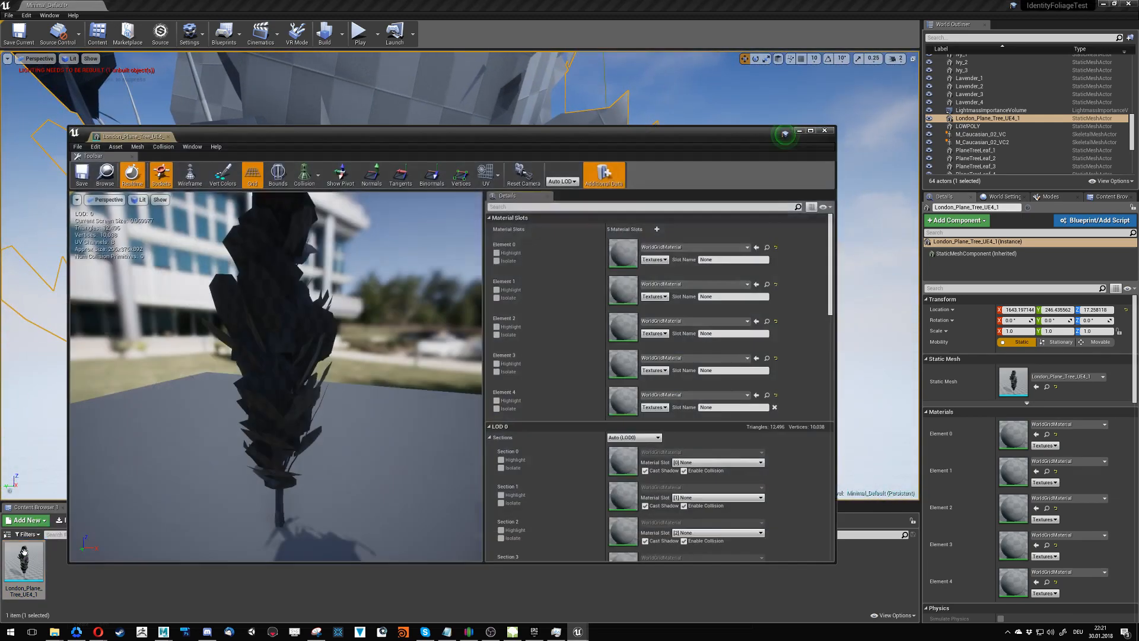
pyautogui.scroll(-7, 617, 399)
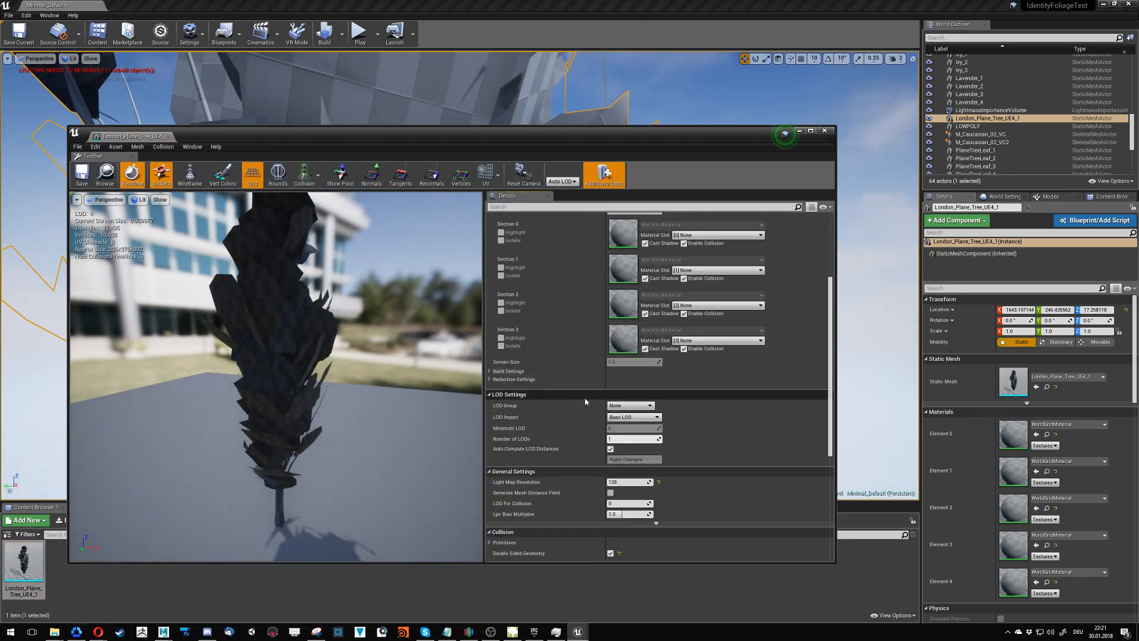
pyautogui.moveTo(830, 401); pyautogui.dragTo(829, 439)
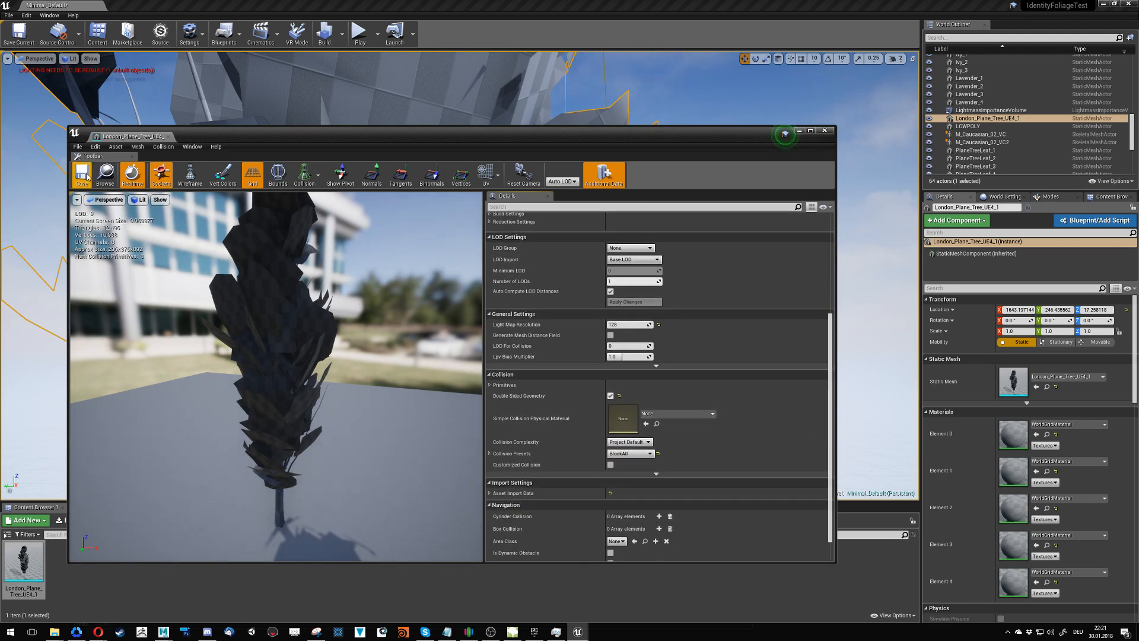
pyautogui.click(168, 137)
pyautogui.moveTo(858, 376); pyautogui.dragTo(859, 376, button='right')
pyautogui.press('s')
pyautogui.moveTo(506, 198); pyautogui.dragTo(506, 198, button='right')
pyautogui.press('a')
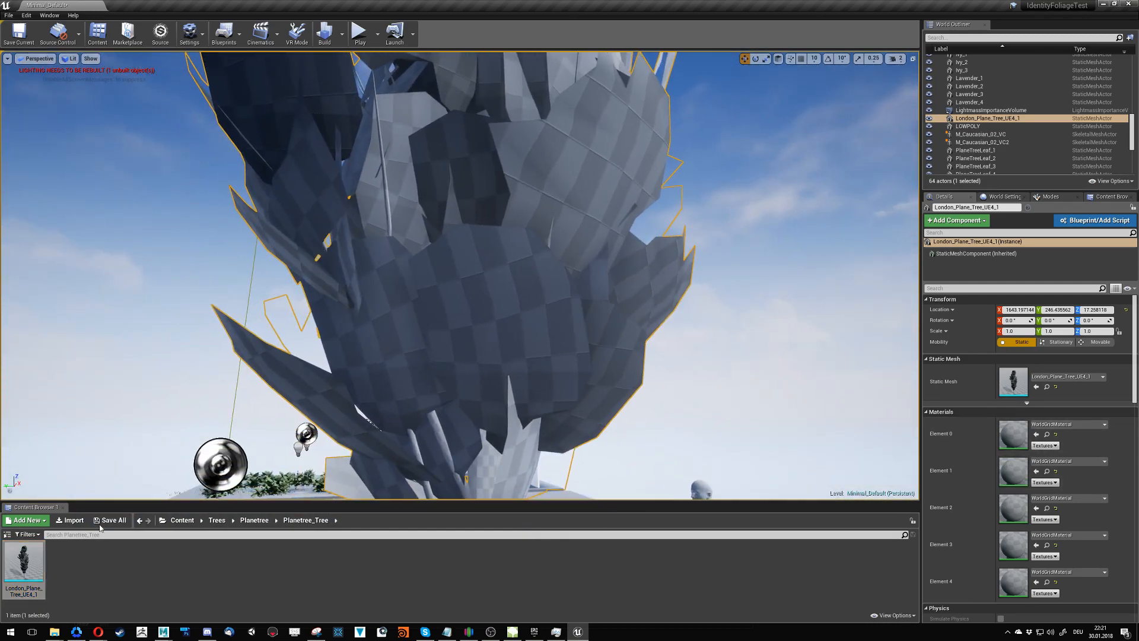
pyautogui.moveTo(399, 138); pyautogui.dragTo(399, 137, button='right')
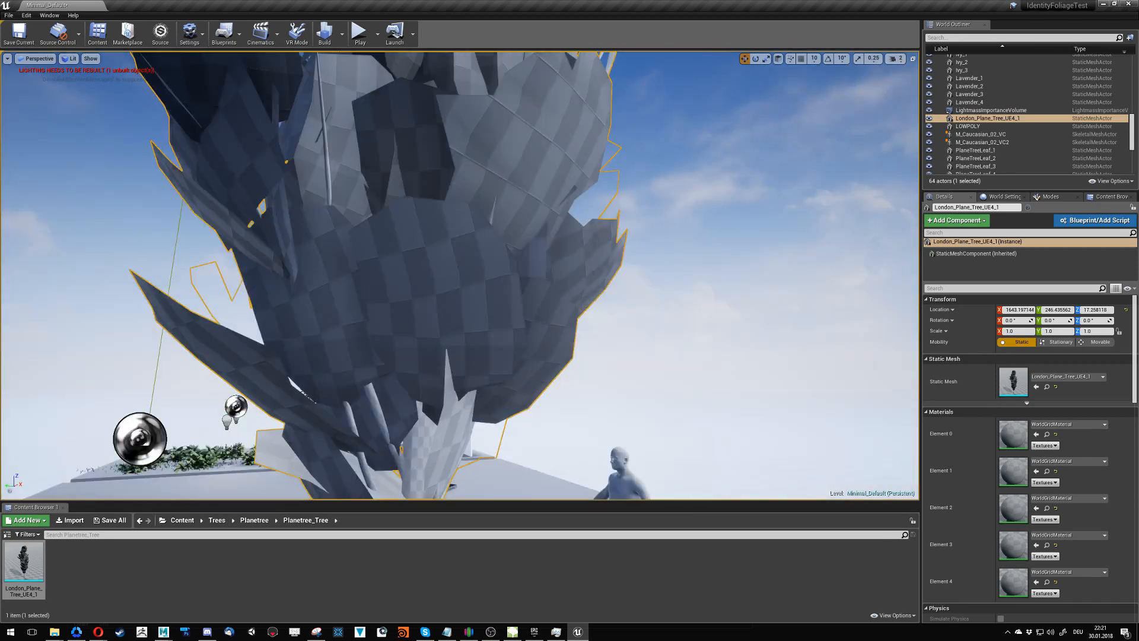
# - Open the Planetree material instance in Trees/Planetree to review its texture maps
pyautogui.click(254, 520)
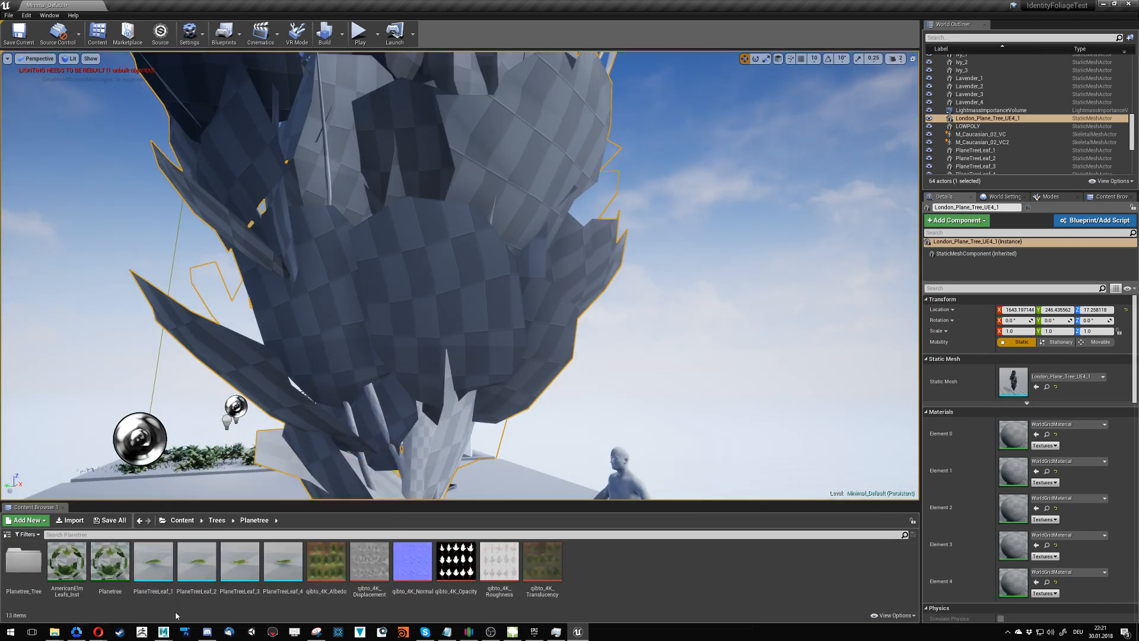
pyautogui.doubleClick(111, 574)
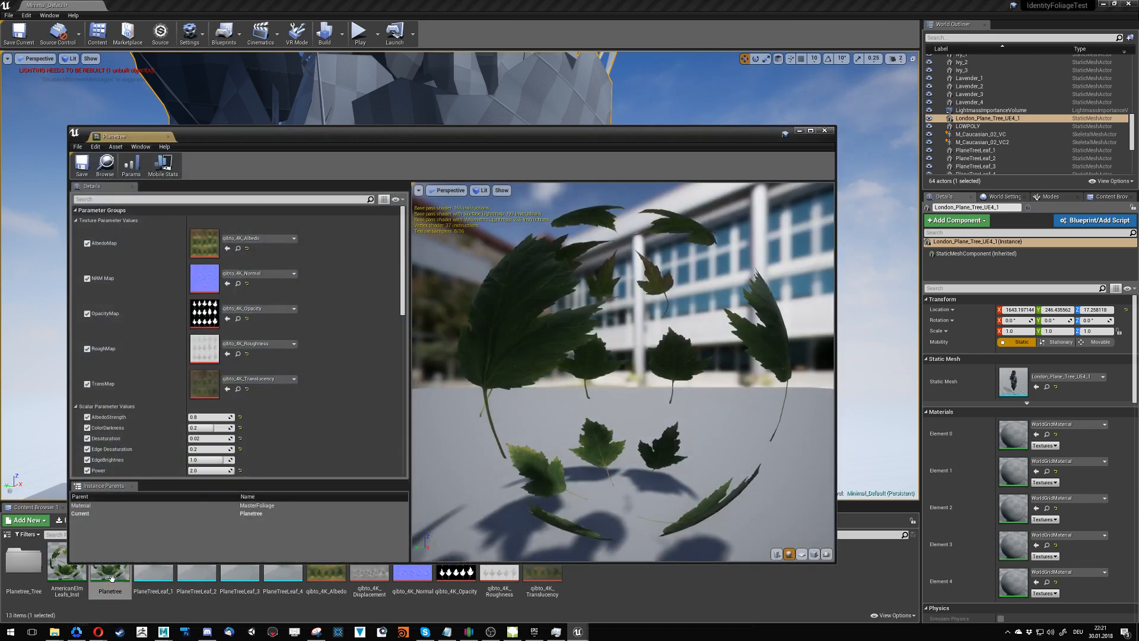
# - Switch to the Autodesk Maya 2017 window, minimize the Hypershade and close the tools path Control window
pyautogui.click(163, 632)
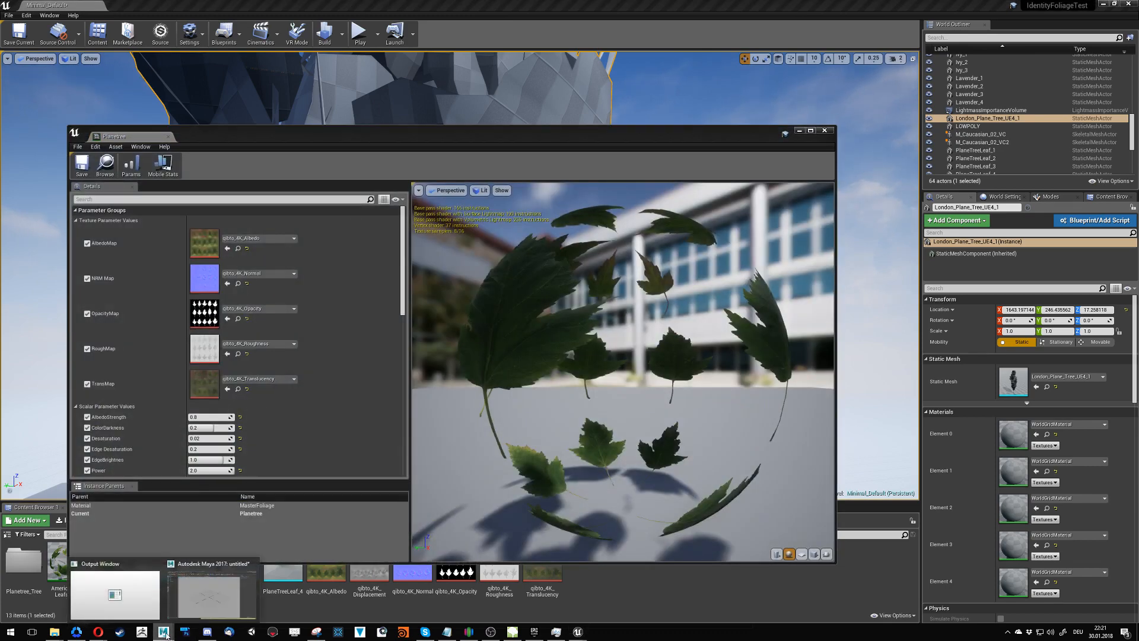
pyautogui.click(191, 600)
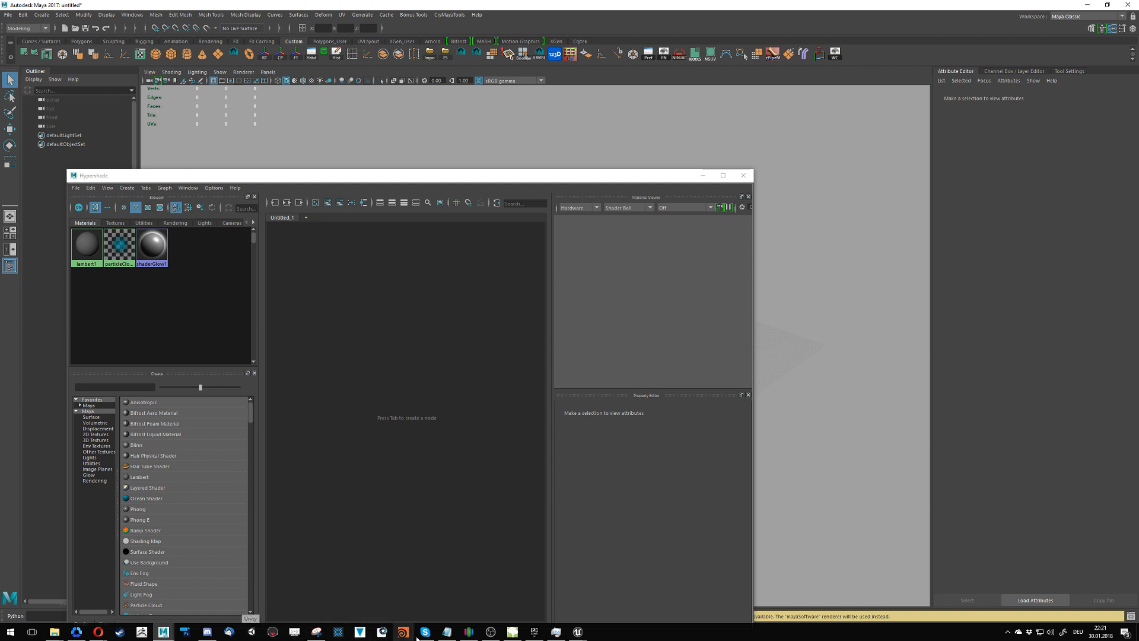
pyautogui.moveTo(424, 638)
pyautogui.moveTo(514, 637)
pyautogui.click(702, 175)
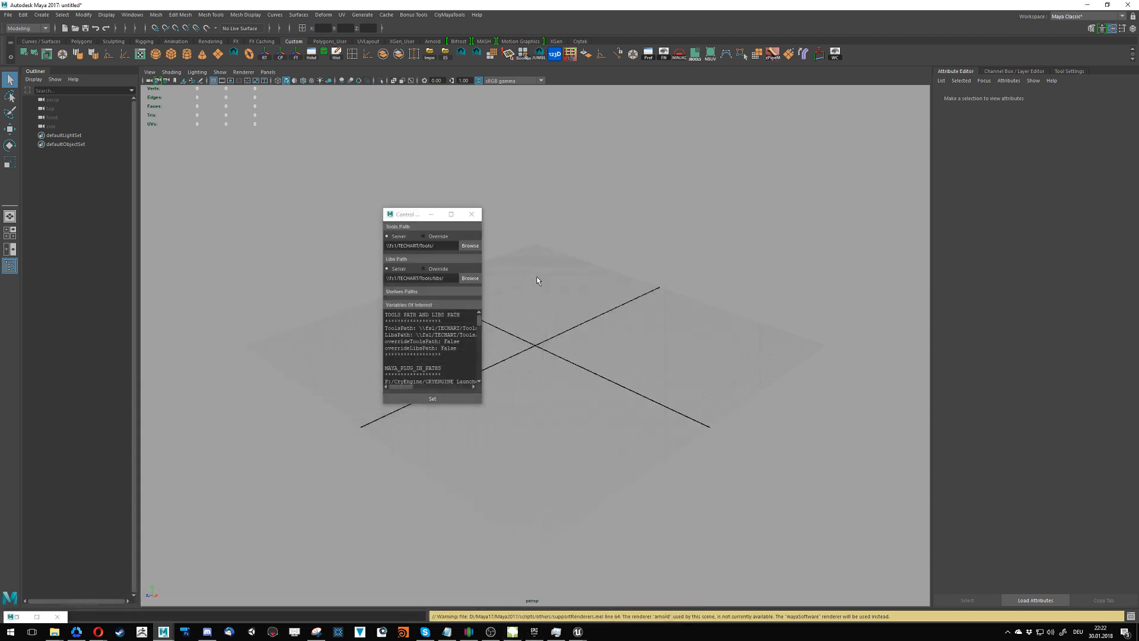
pyautogui.click(471, 213)
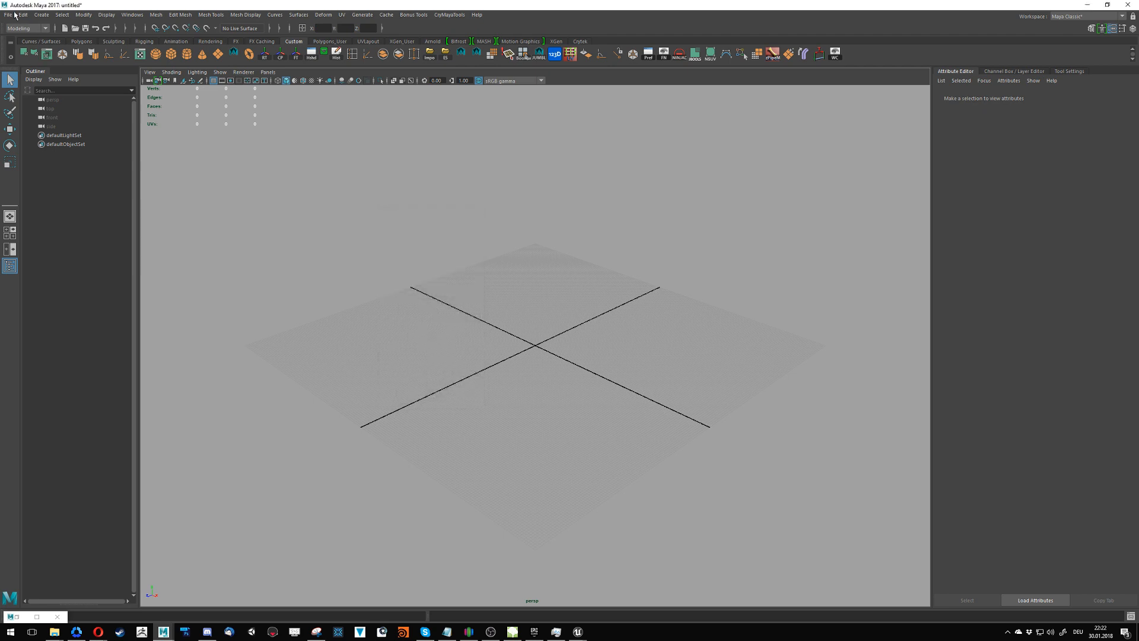
# - Open the recent Maya scene TownsquareTrees.ma from the _foliage folder
pyautogui.click(8, 14)
pyautogui.moveTo(92, 323)
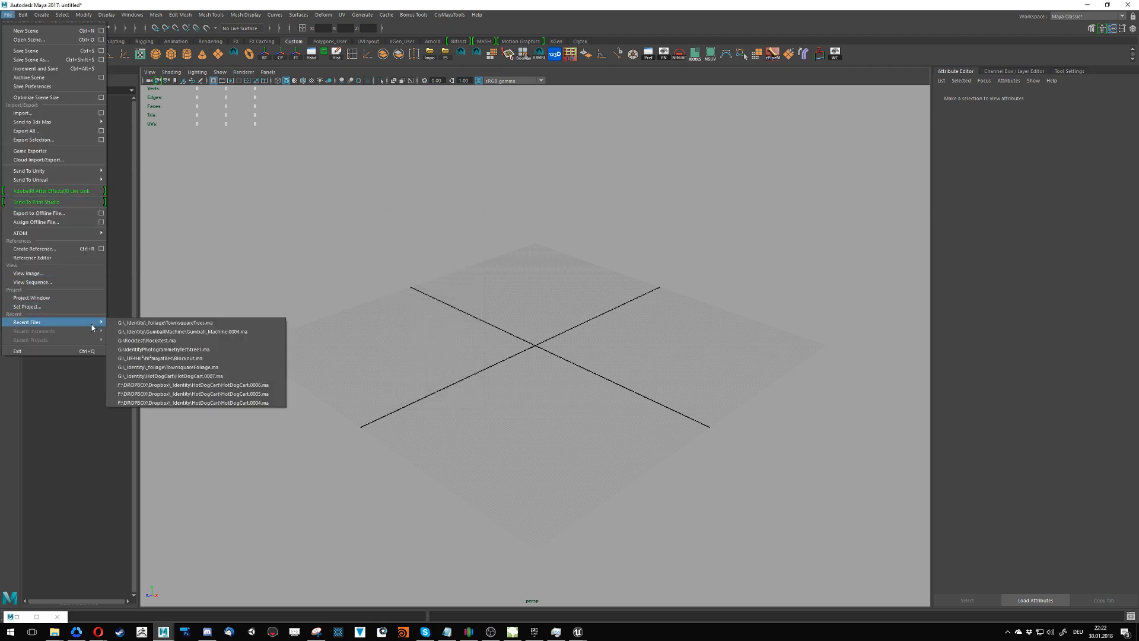
pyautogui.click(194, 324)
pyautogui.click(570, 321)
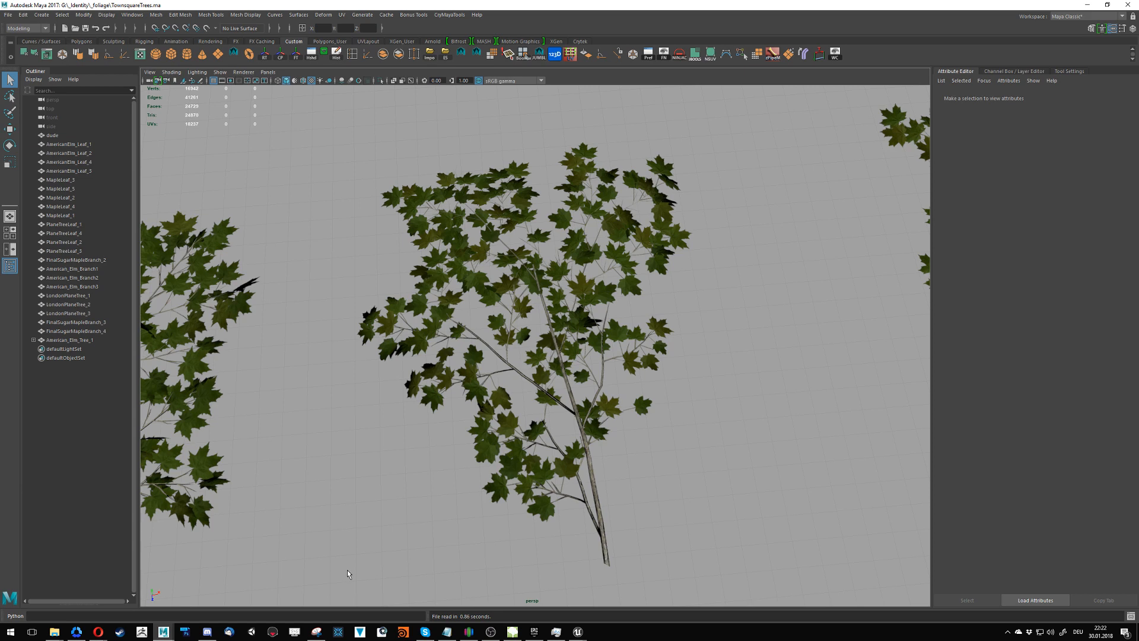
# - Switch back to Unreal Engine and close the Planetree material instance editor
pyautogui.click(578, 632)
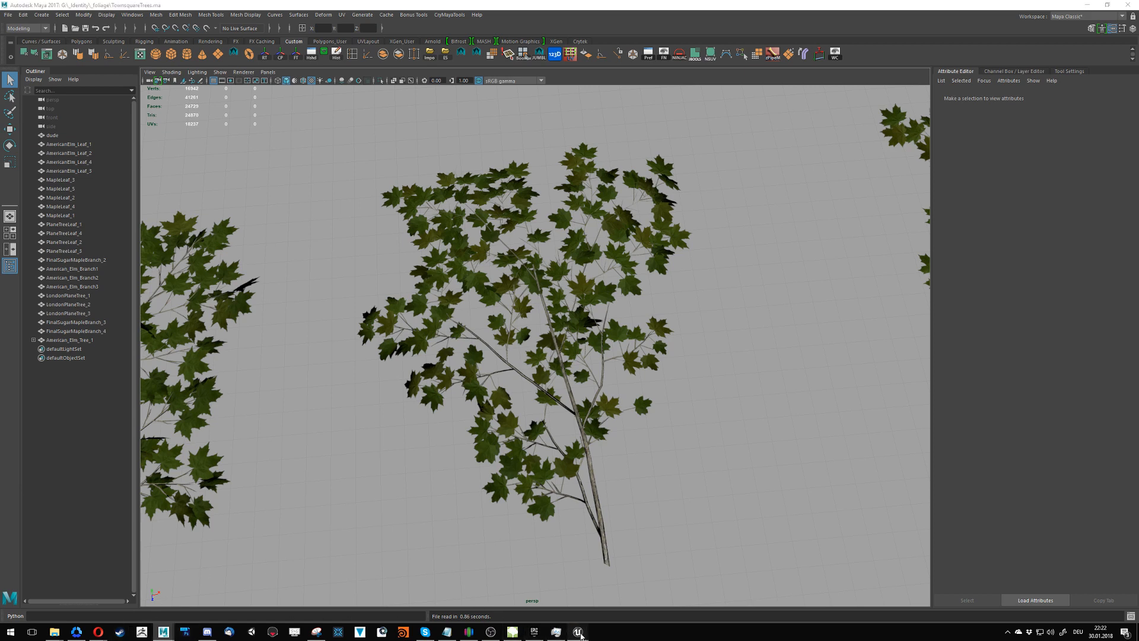
pyautogui.click(626, 594)
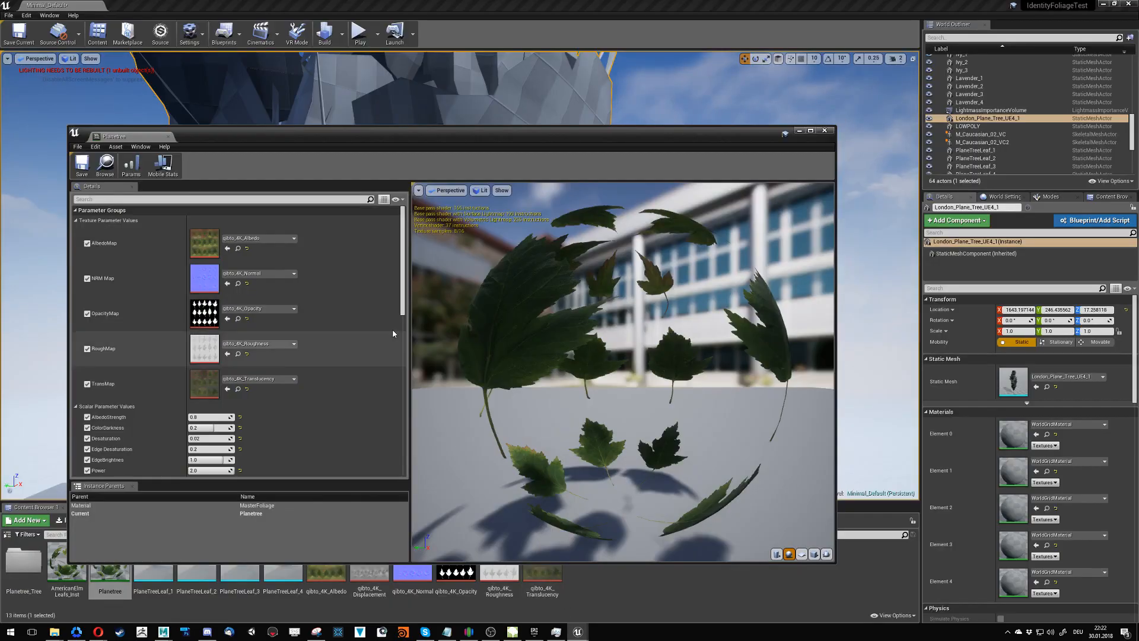
pyautogui.click(825, 130)
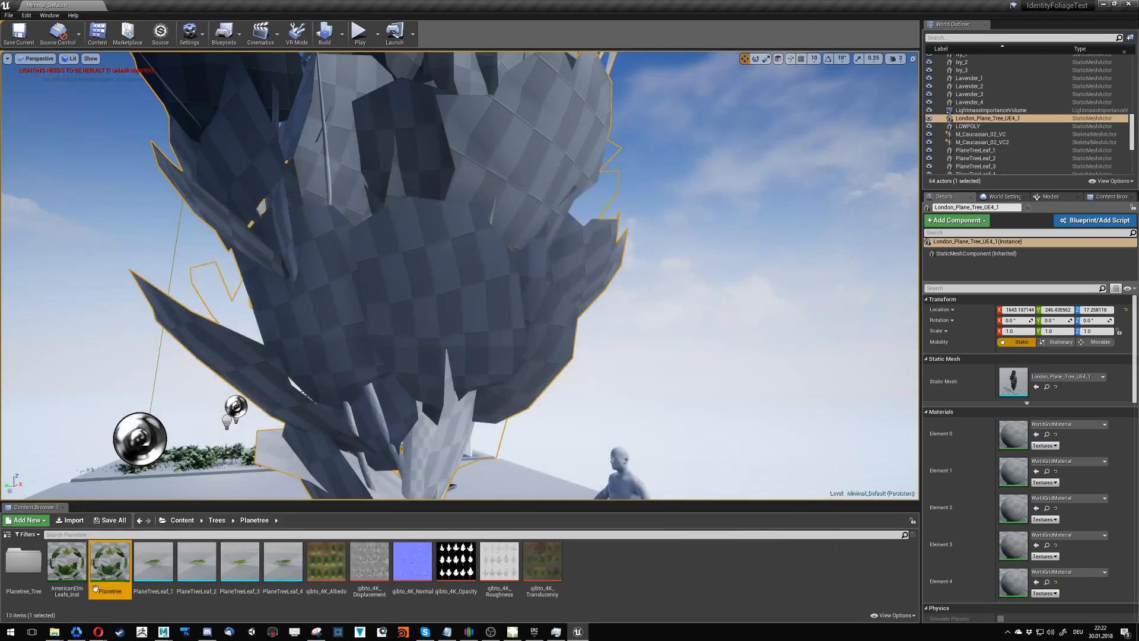
# - Create a folder named Branches inside Trees/Planetree/Planetree_Tree and open it
pyautogui.doubleClick(31, 571)
pyautogui.rightClick(126, 572)
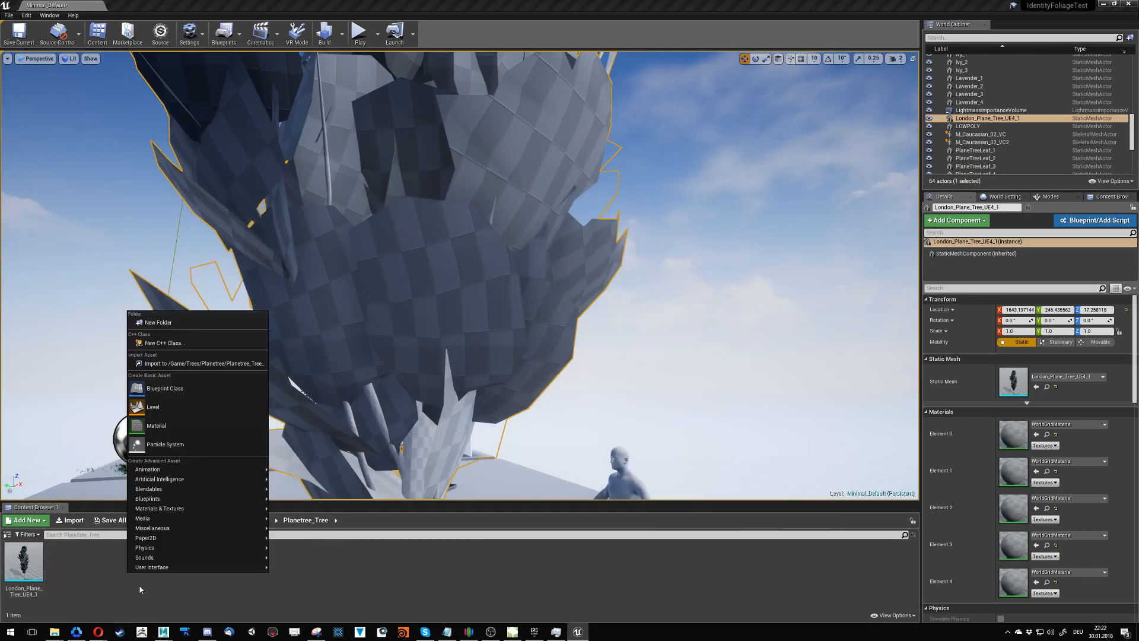
pyautogui.click(184, 324)
pyautogui.write('Branches')
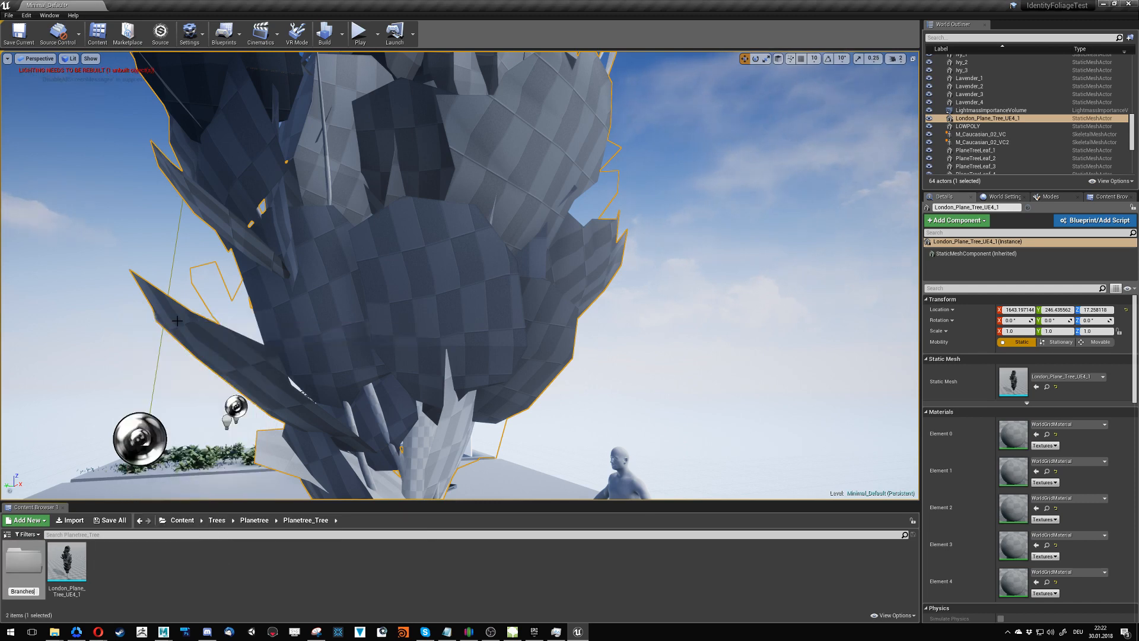
pyautogui.press('Return')
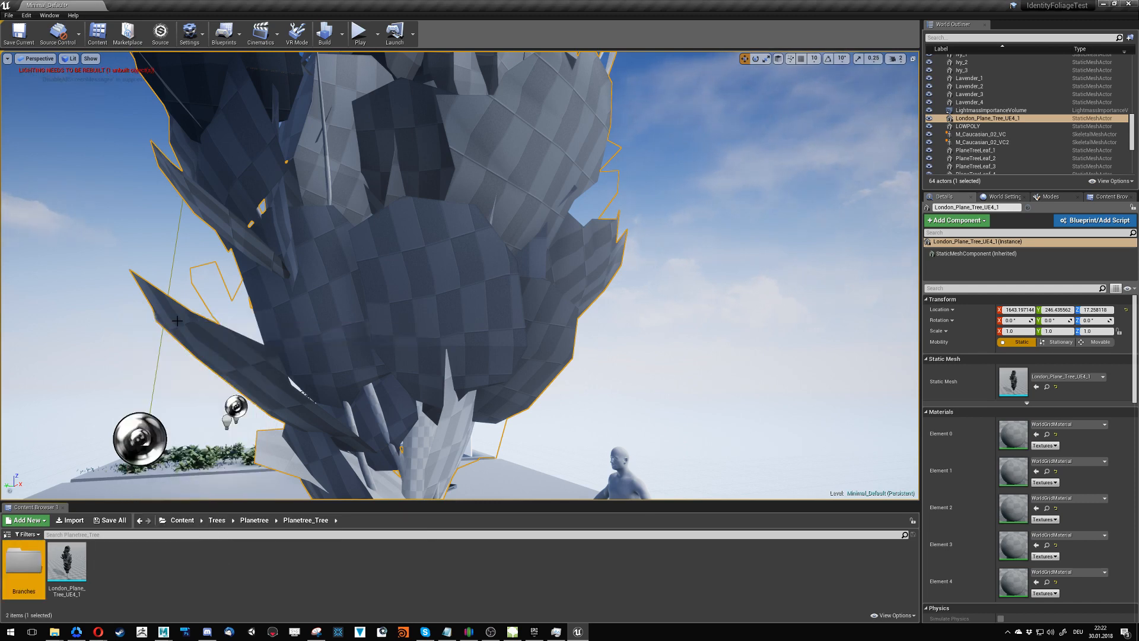
pyautogui.press('Return')
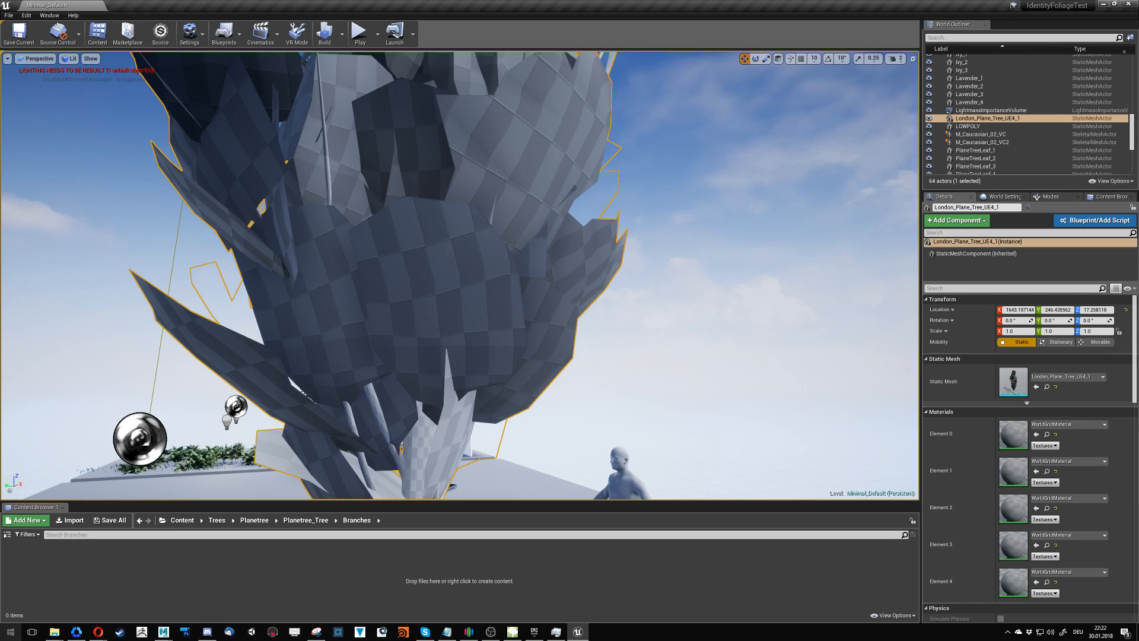
# - Import all ten Targa textures from the London_Plane_Tree_UE4_1 folder on disk into the Branches folder
pyautogui.click(54, 632)
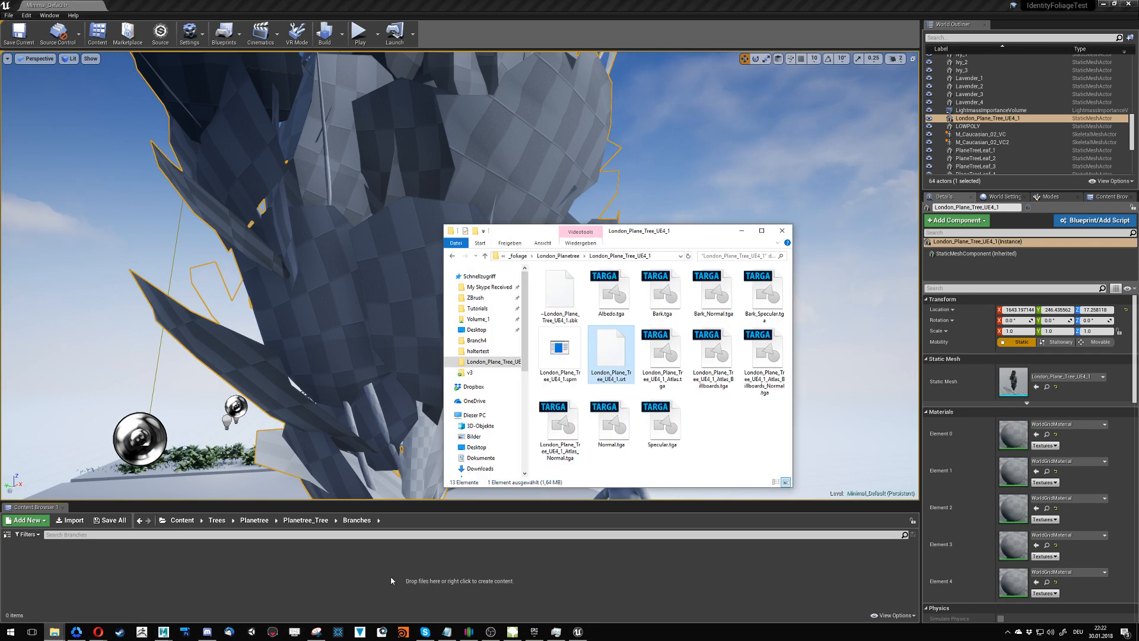
pyautogui.click(371, 595)
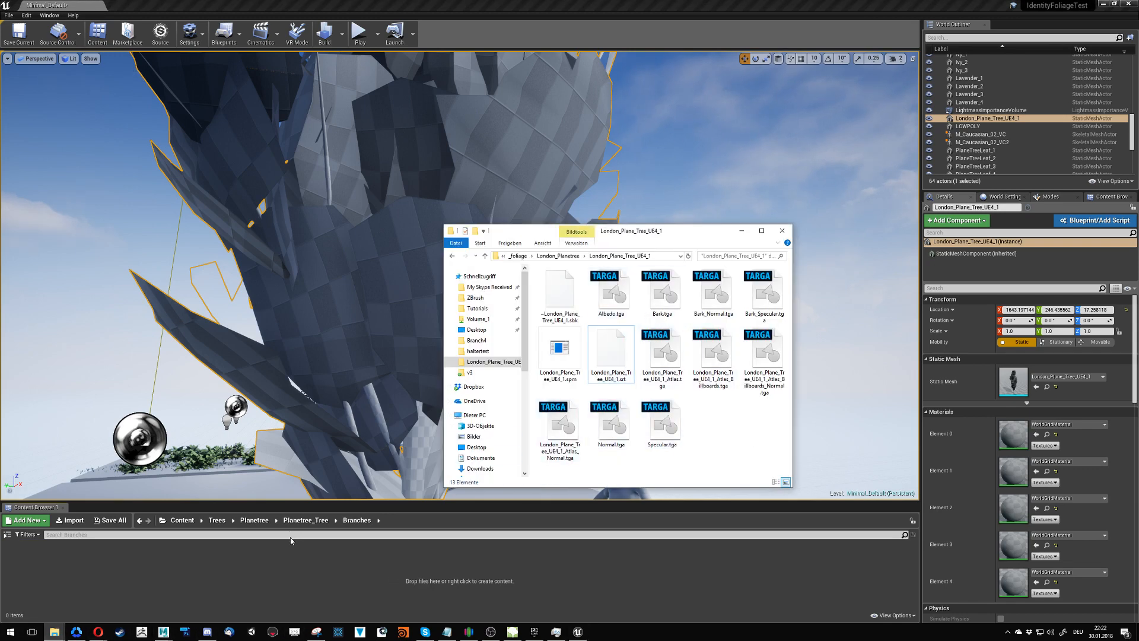
pyautogui.click(623, 296)
pyautogui.keyDown('shift'); pyautogui.click(660, 423); pyautogui.keyUp('shift')
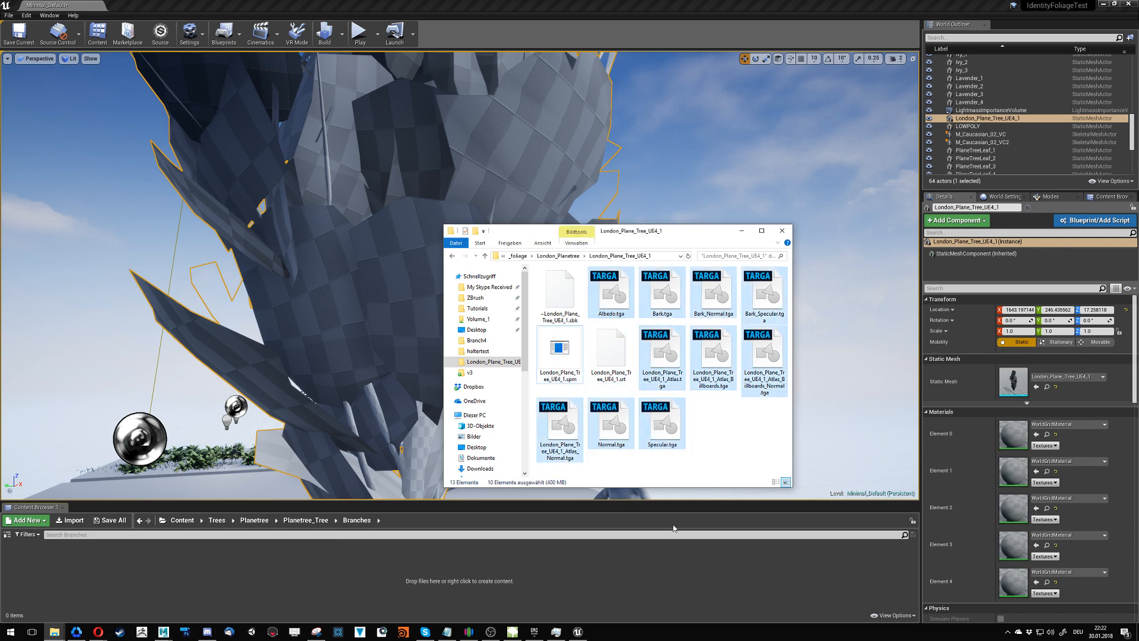
pyautogui.moveTo(672, 414); pyautogui.dragTo(100, 582)
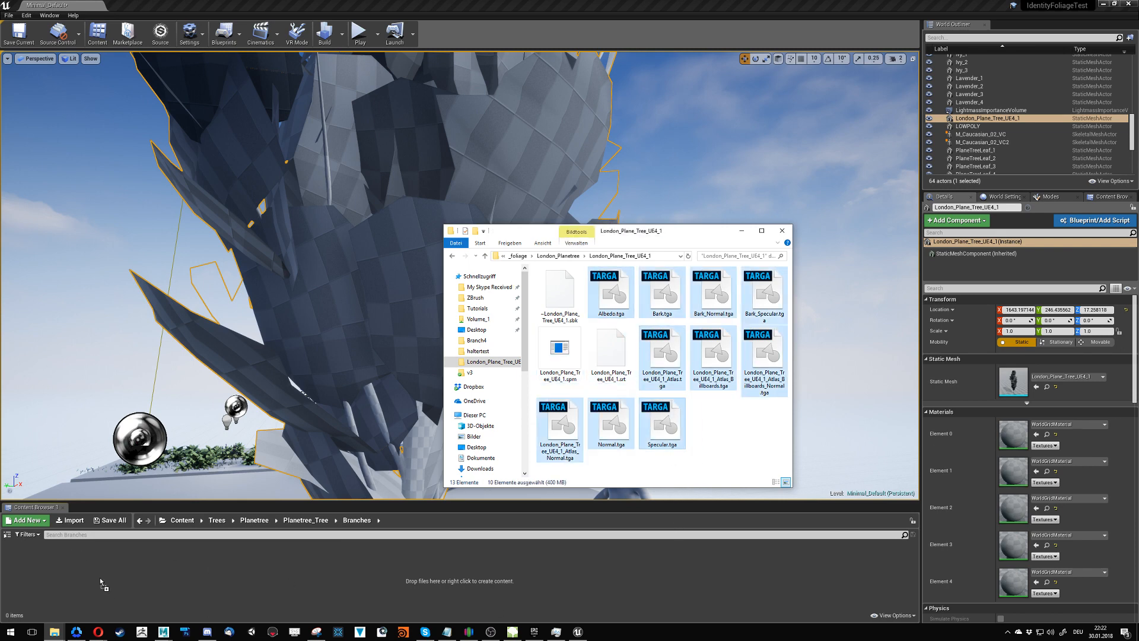
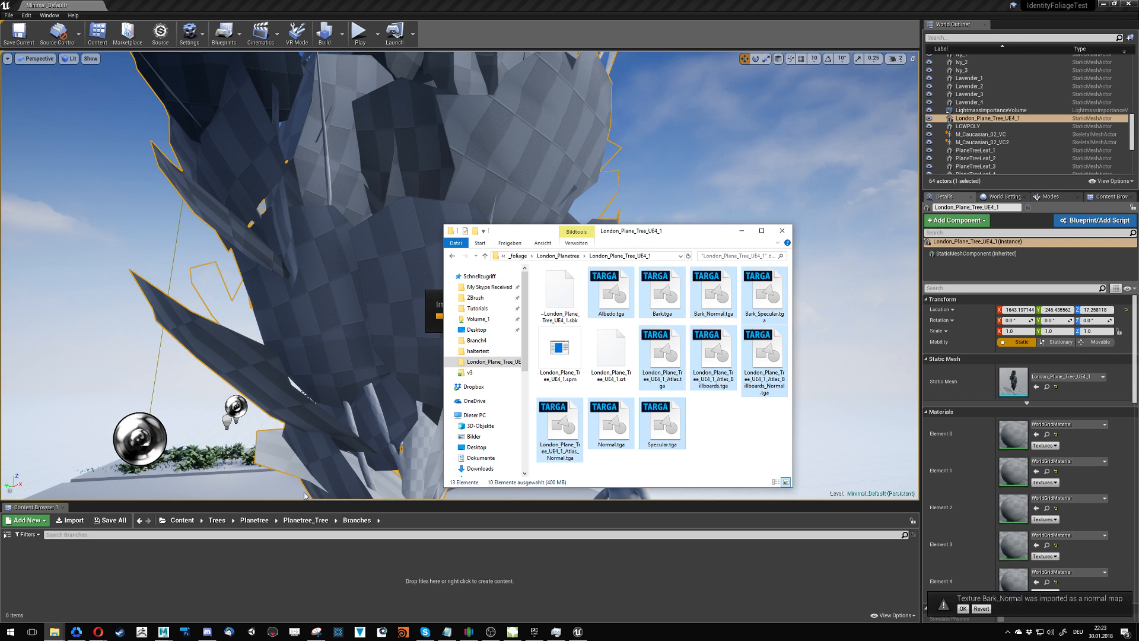
# - Open the imported Normal and Bark_Normal textures, compare the two normal maps, and close both texture editors
pyautogui.click(231, 587)
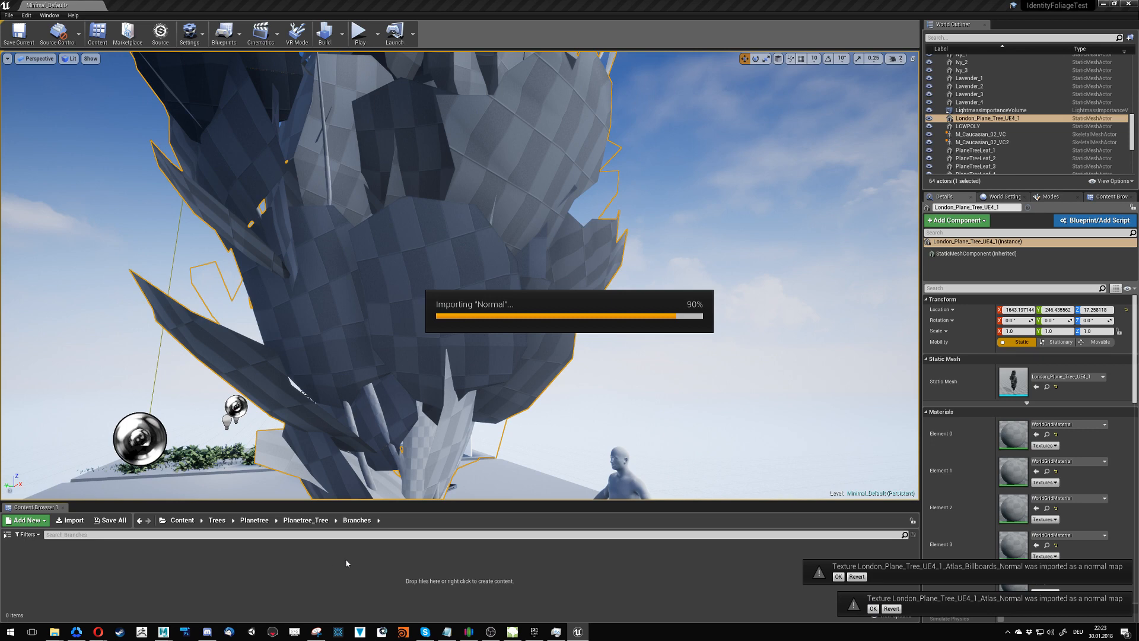
pyautogui.click(494, 575)
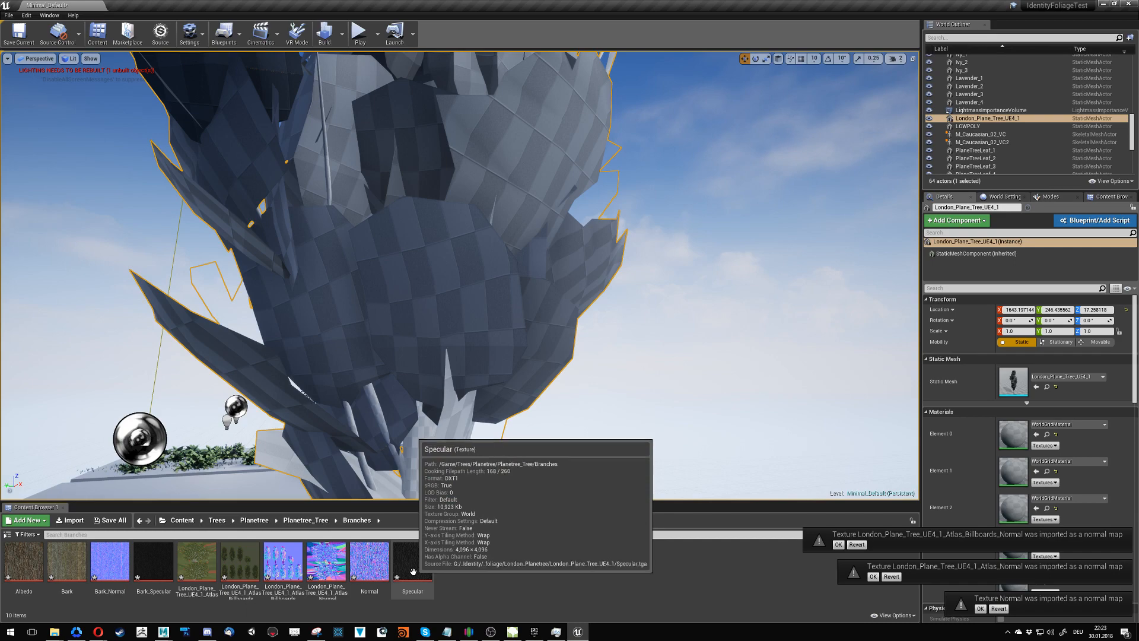
pyautogui.doubleClick(369, 561)
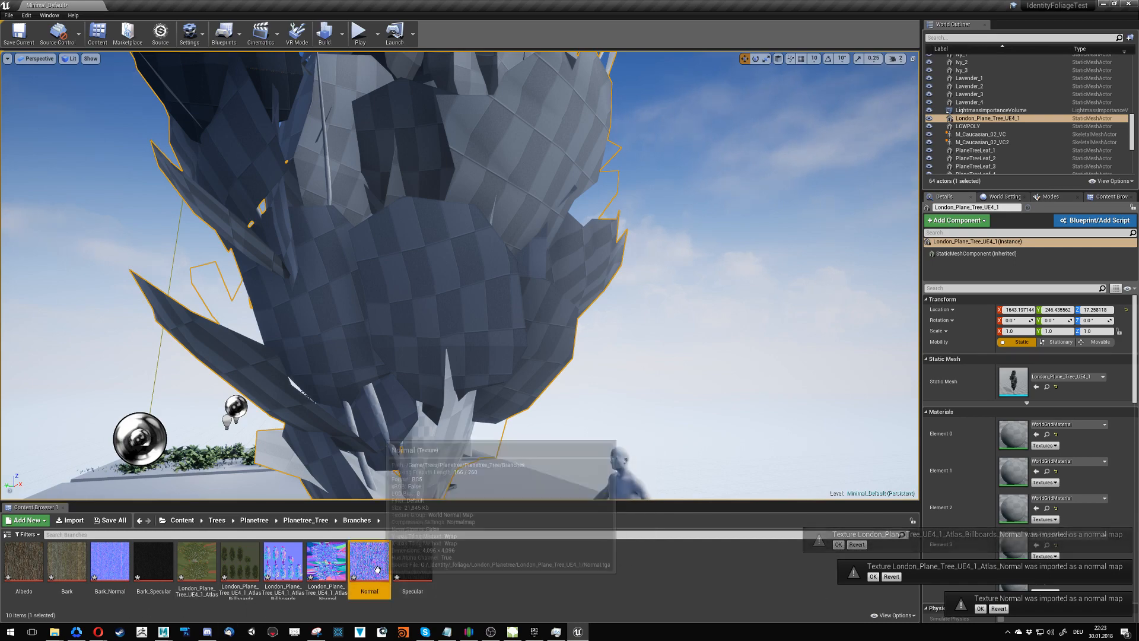
pyautogui.doubleClick(110, 573)
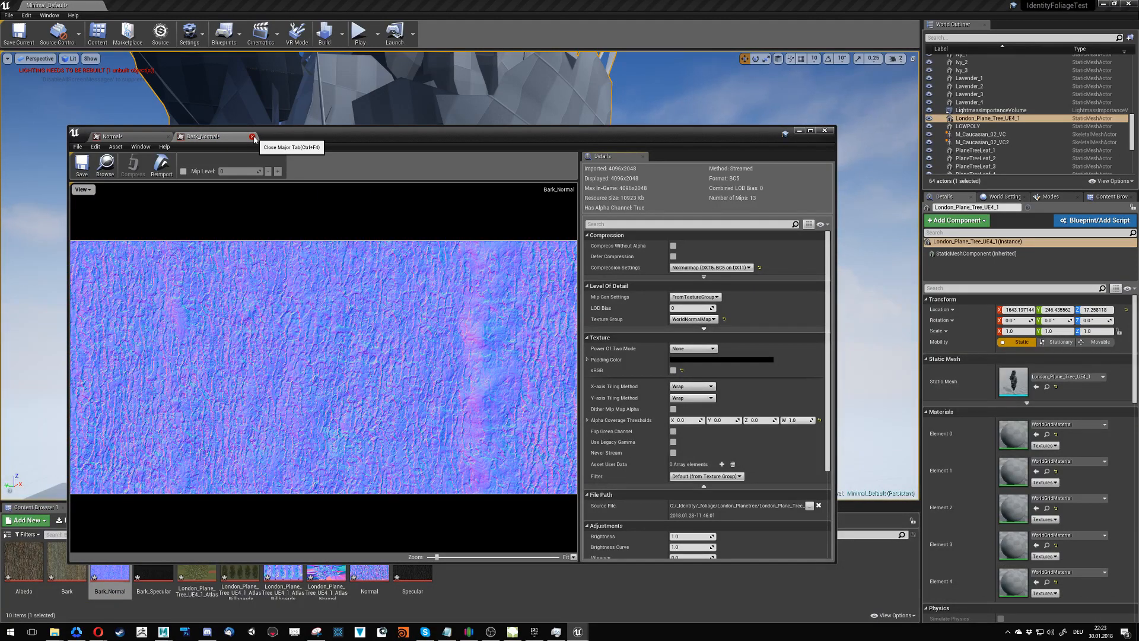
pyautogui.click(139, 135)
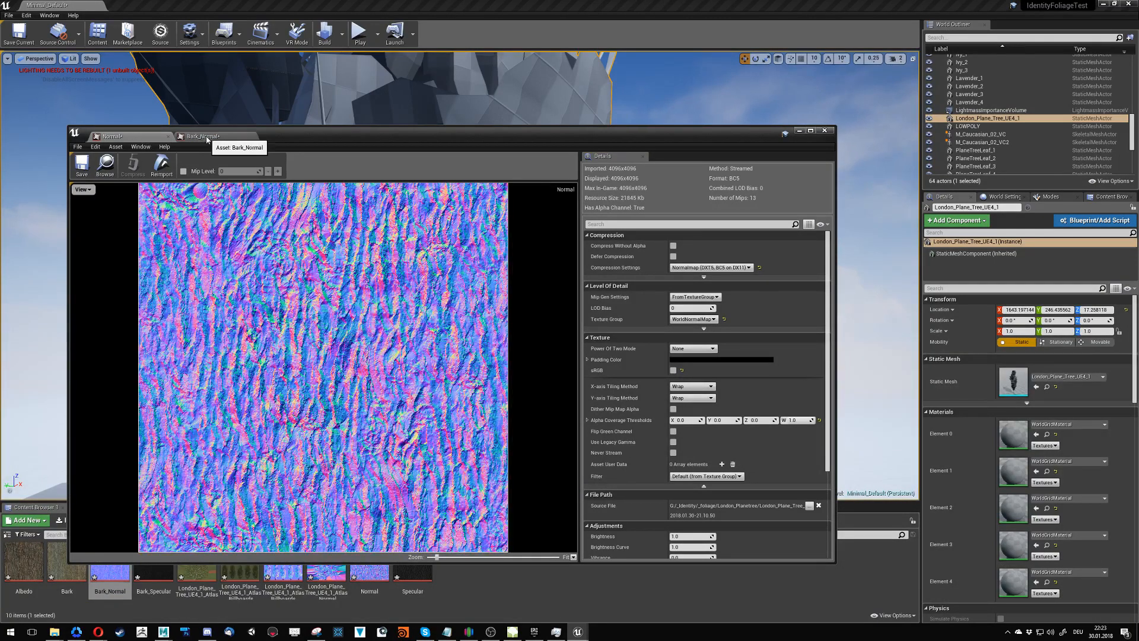
pyautogui.click(245, 139)
pyautogui.click(252, 136)
pyautogui.moveTo(165, 141); pyautogui.dragTo(228, 89)
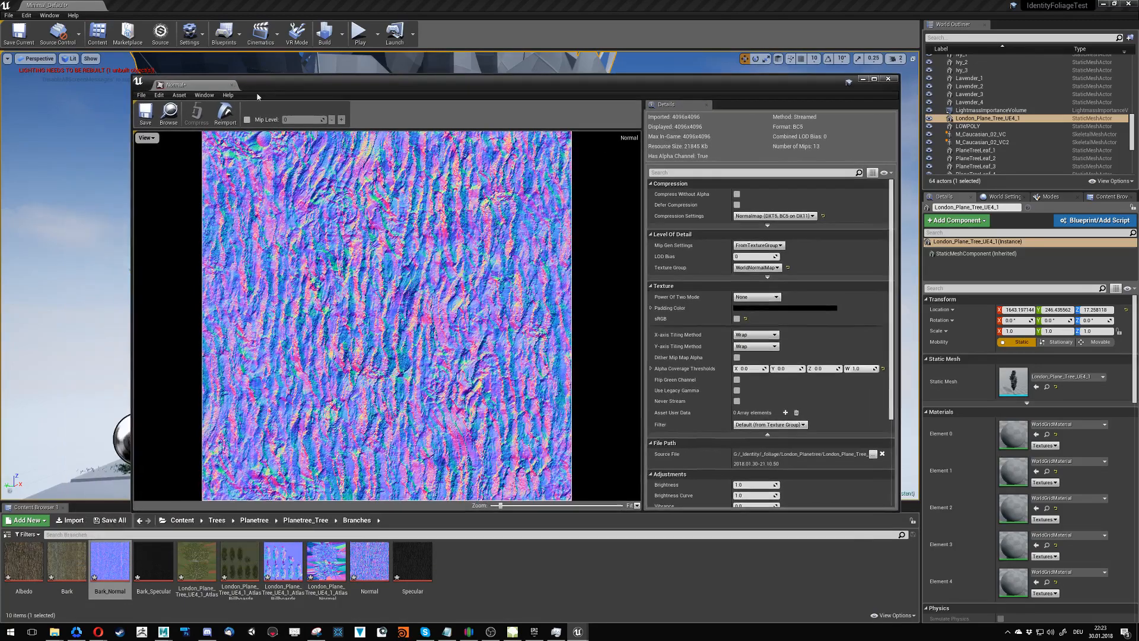
pyautogui.click(231, 85)
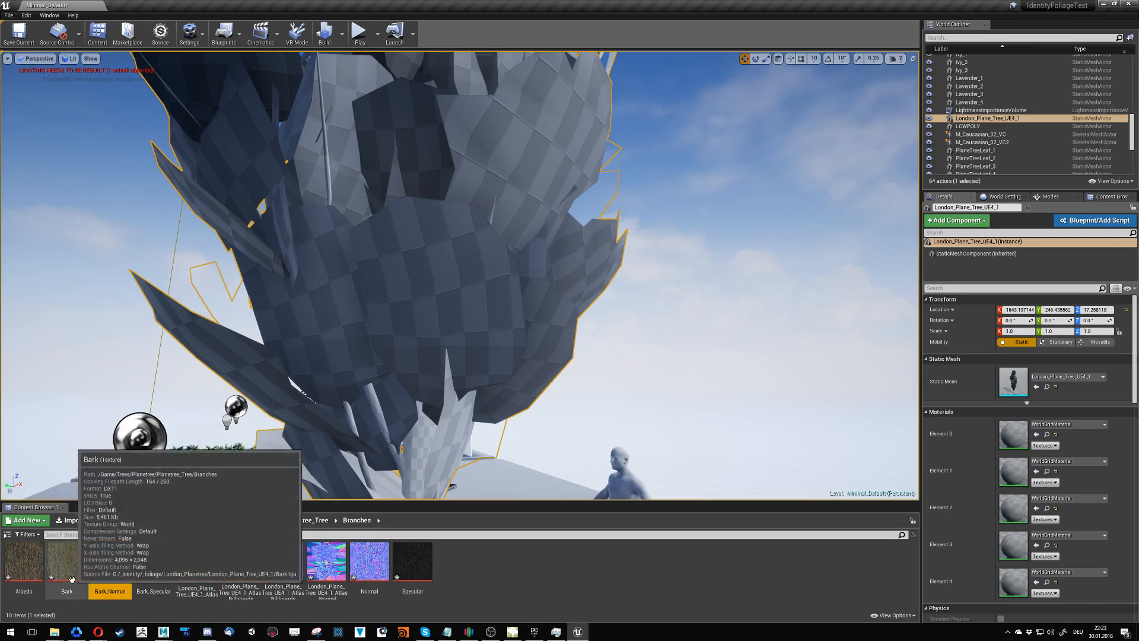
# - Switch to SpeedTree Modeler, check the textures used by the tree's bark and branch materials, and return to Unreal Engine
pyautogui.click(513, 632)
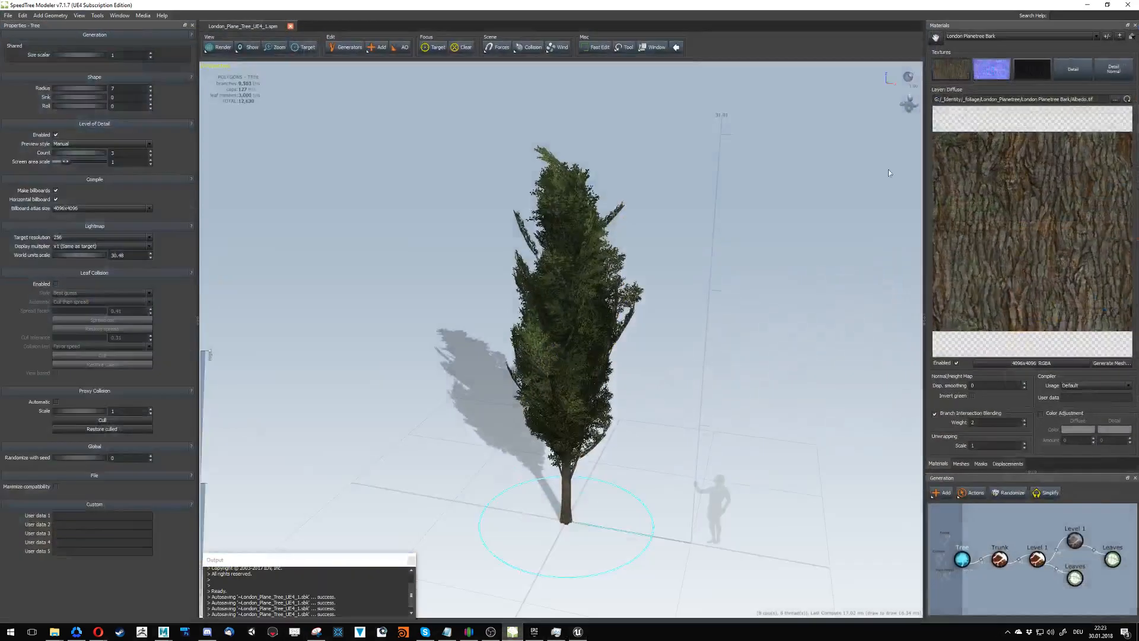
pyautogui.click(974, 36)
pyautogui.click(971, 44)
pyautogui.click(987, 37)
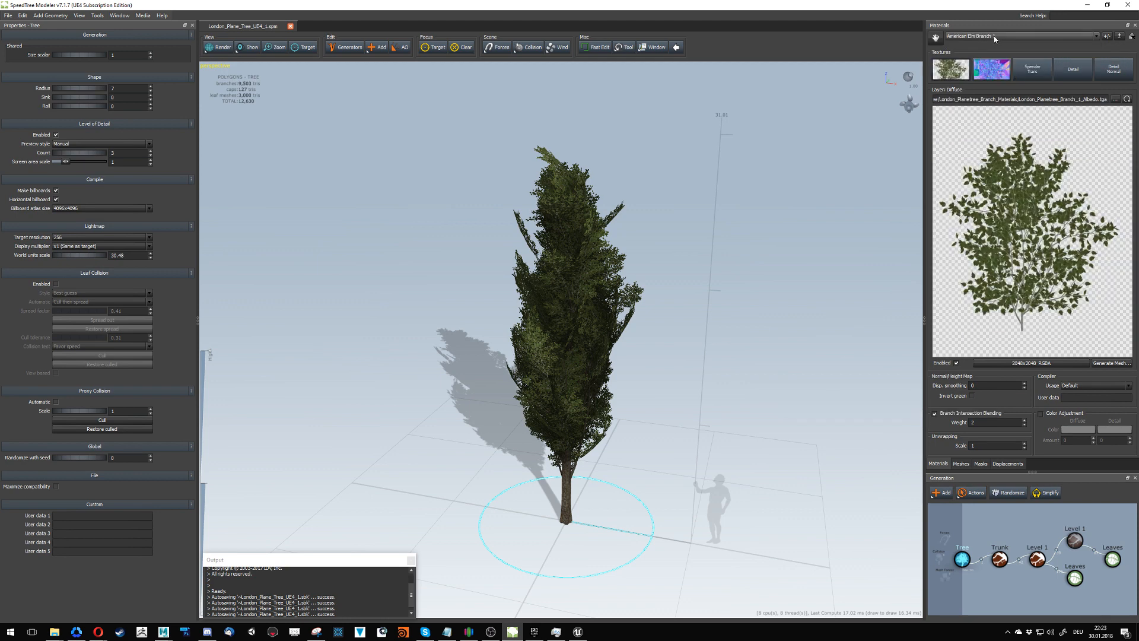
pyautogui.click(994, 44)
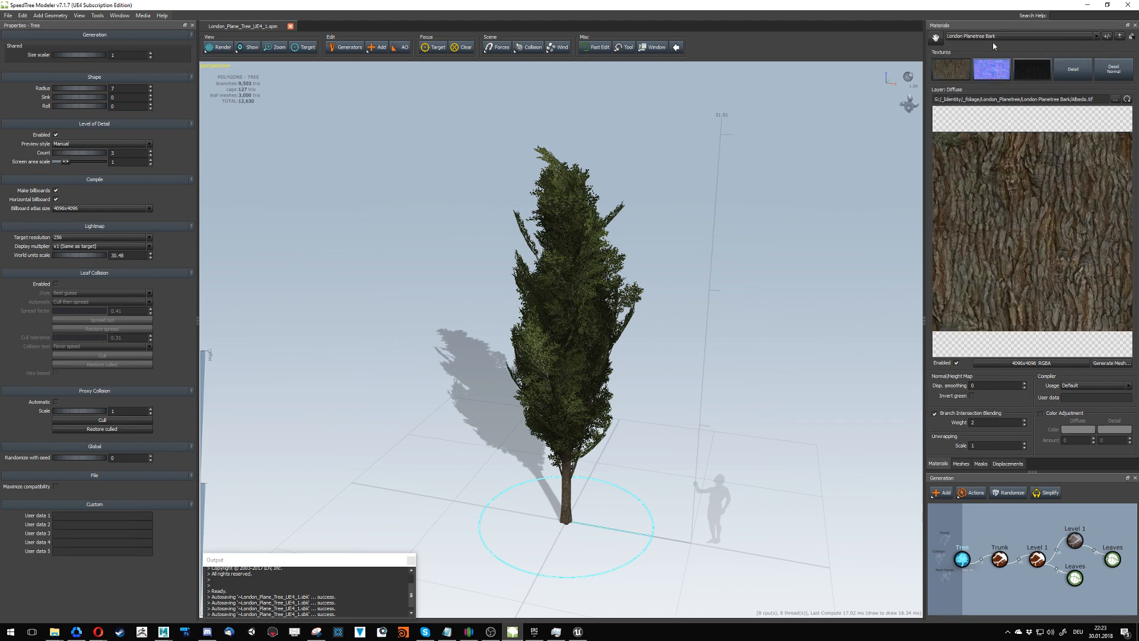
pyautogui.click(1088, 6)
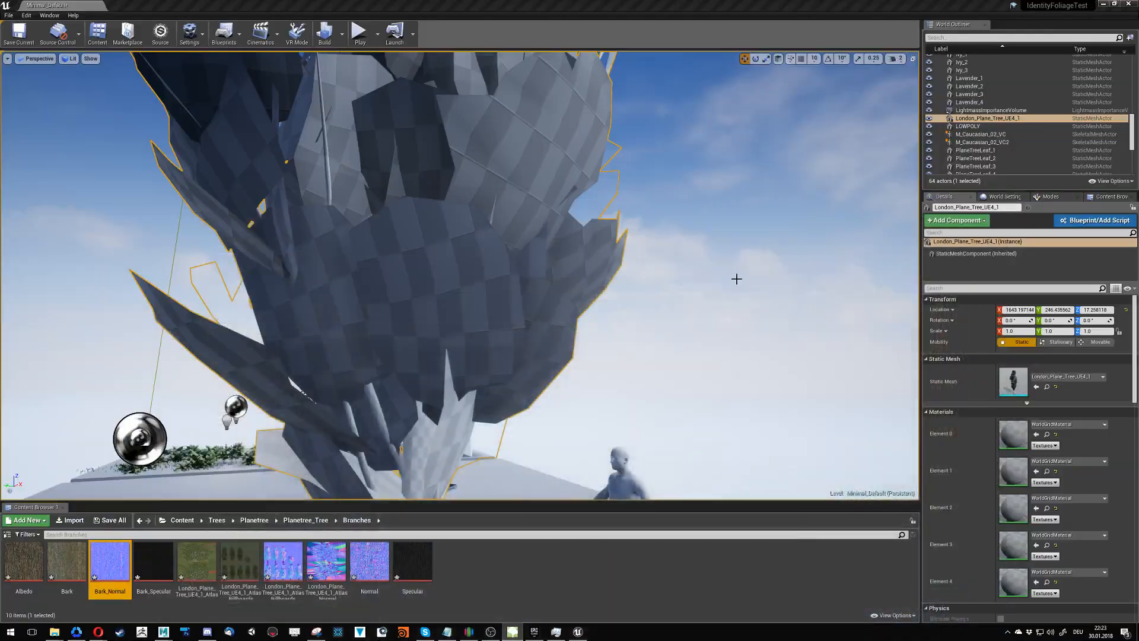
# - Delete the Bark, Bark_Normal and Bark_Specular textures from the Branches folder
pyautogui.click(486, 571)
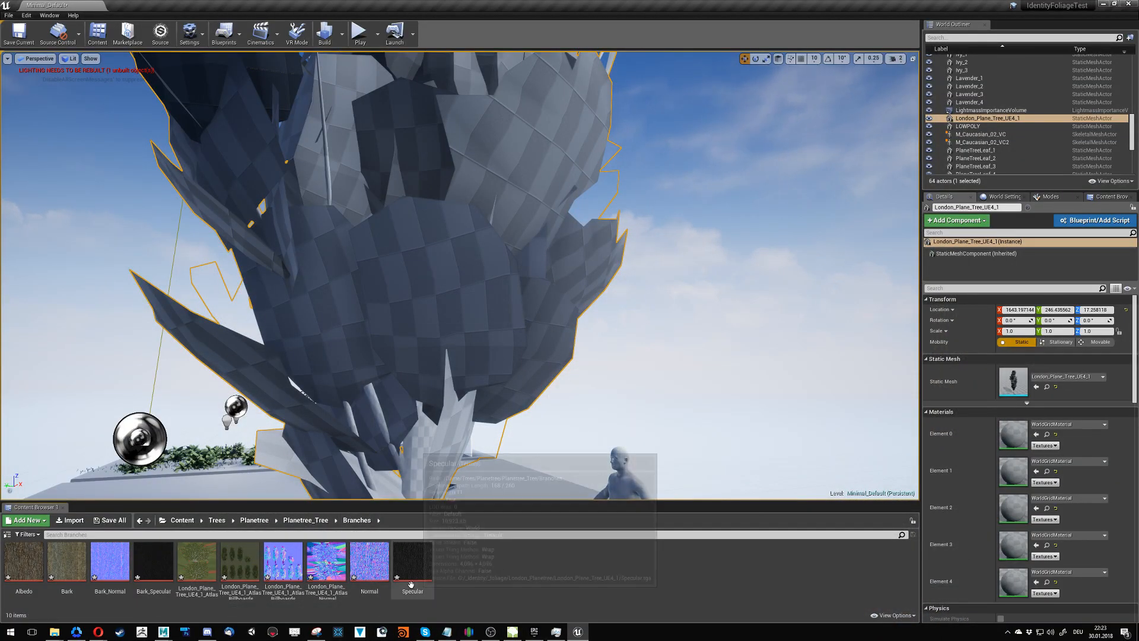
pyautogui.moveTo(362, 571)
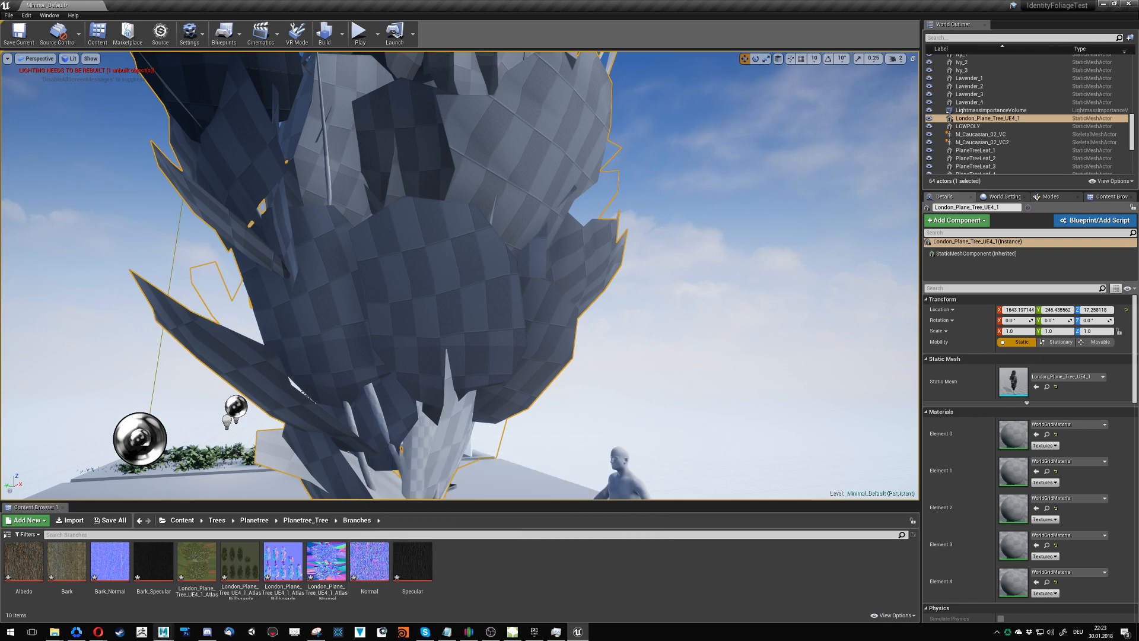
pyautogui.click(151, 584)
pyautogui.keyDown('ctrl'); pyautogui.click(105, 580); pyautogui.keyUp('ctrl')
pyautogui.keyDown('ctrl'); pyautogui.click(66, 564); pyautogui.keyUp('ctrl')
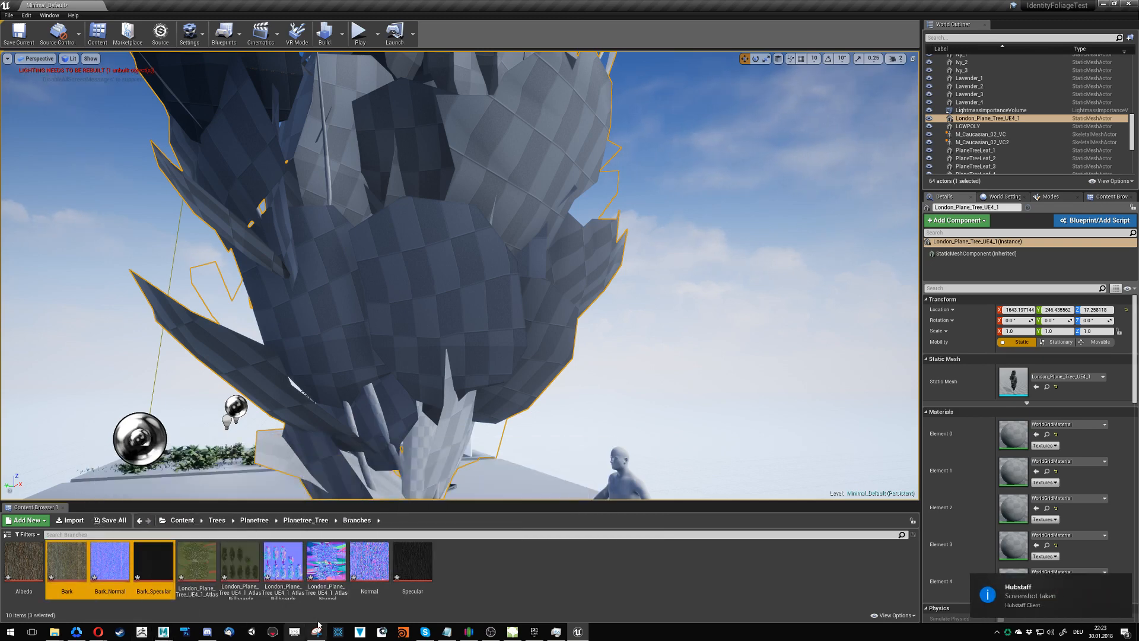
pyautogui.press('Delete')
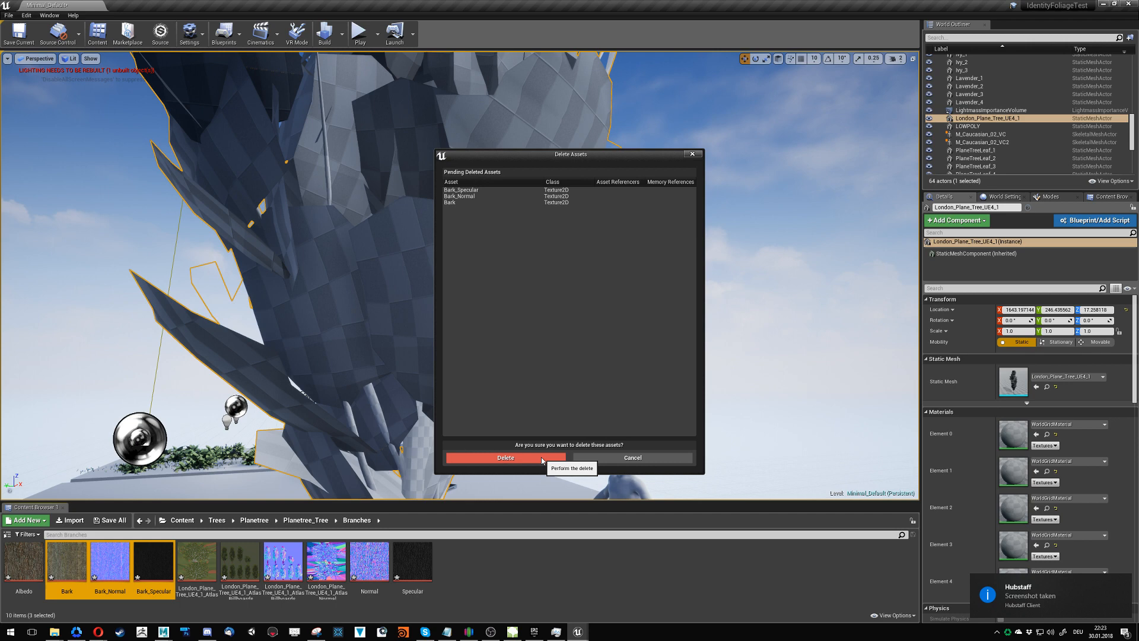
pyautogui.click(542, 461)
pyautogui.moveTo(529, 462)
pyautogui.mouseDown(button='right')
pyautogui.moveTo(501, 528)
pyautogui.moveTo(584, 600)
pyautogui.moveTo(617, 555)
pyautogui.moveTo(620, 593)
pyautogui.moveTo(522, 450)
pyautogui.mouseUp(button='right')
pyautogui.press('s')
pyautogui.press('a')
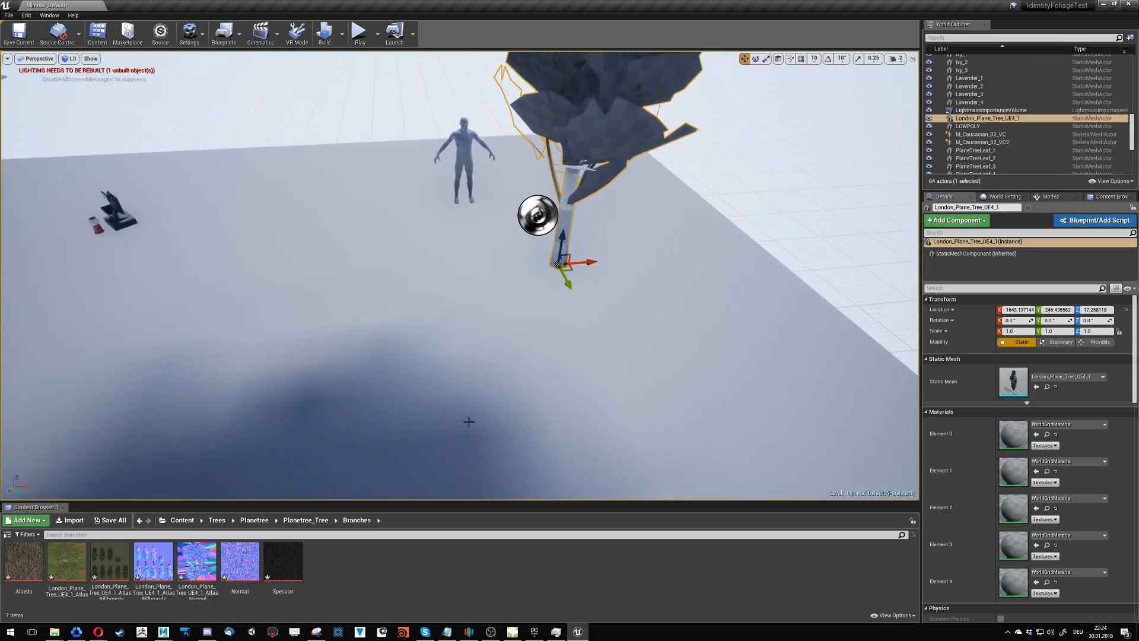
pyautogui.moveTo(468, 422); pyautogui.dragTo(534, 414, button='right')
pyautogui.press('w')
pyautogui.press('a')
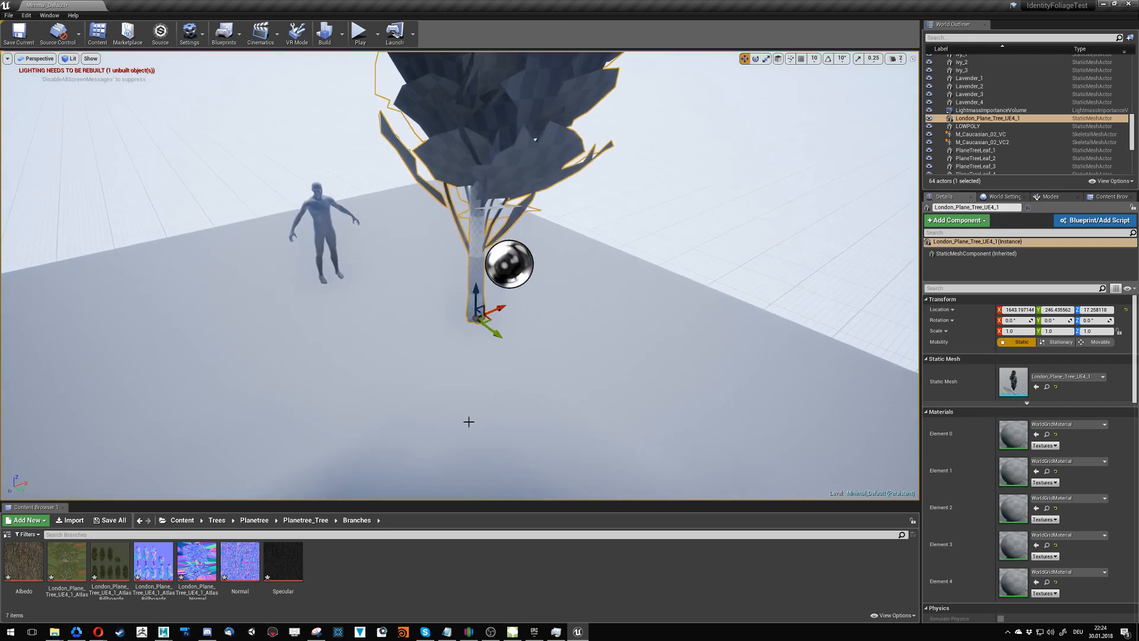
# - Create a folder named Bark inside the Branches folder
pyautogui.rightClick(364, 565)
pyautogui.click(388, 310)
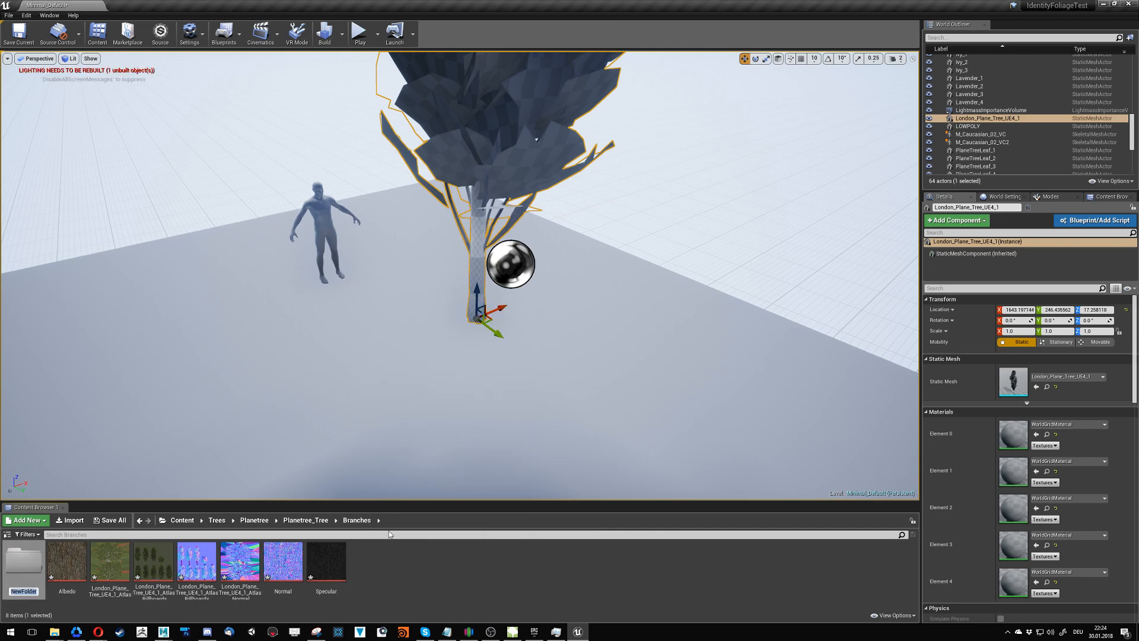
pyautogui.write('Bark')
pyautogui.press('Return')
pyautogui.click(412, 556)
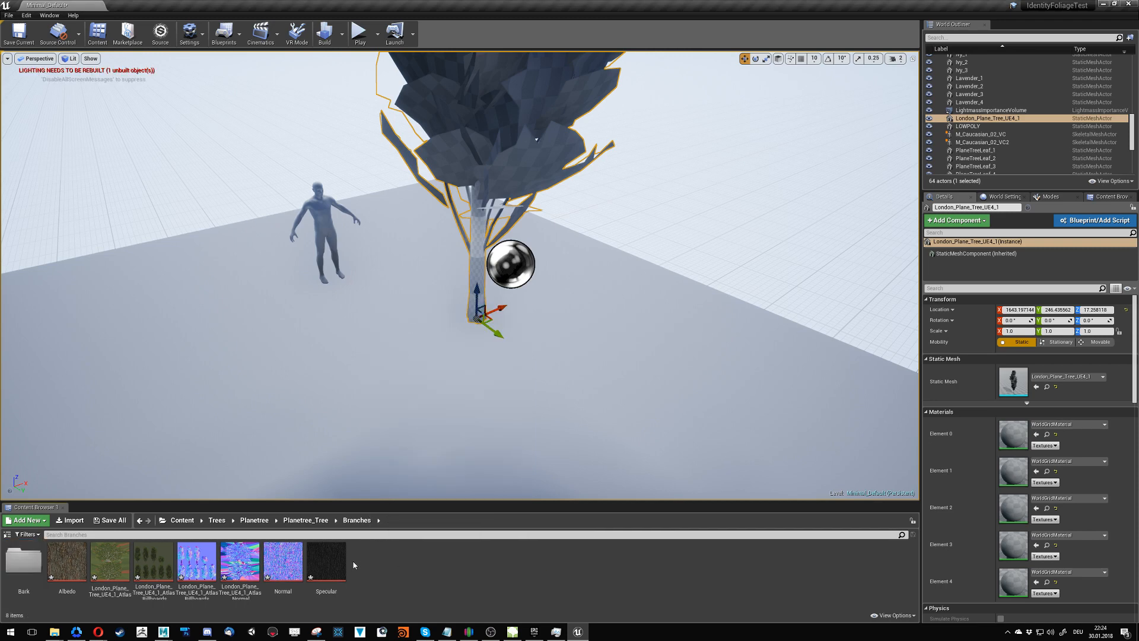
# - Move the Albedo, Normal and Specular textures into the Bark folder
pyautogui.click(326, 561)
pyautogui.keyDown('ctrl'); pyautogui.click(283, 561); pyautogui.keyUp('ctrl')
pyautogui.keyDown('ctrl'); pyautogui.click(67, 562); pyautogui.keyUp('ctrl')
pyautogui.moveTo(67, 561); pyautogui.dragTo(23, 567)
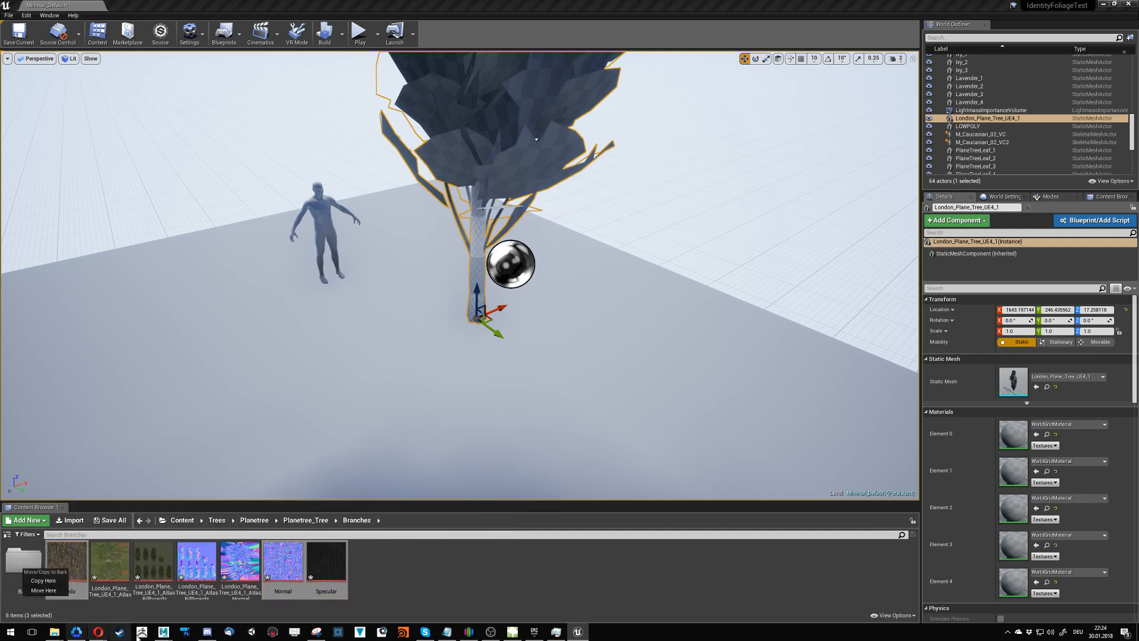
pyautogui.click(38, 589)
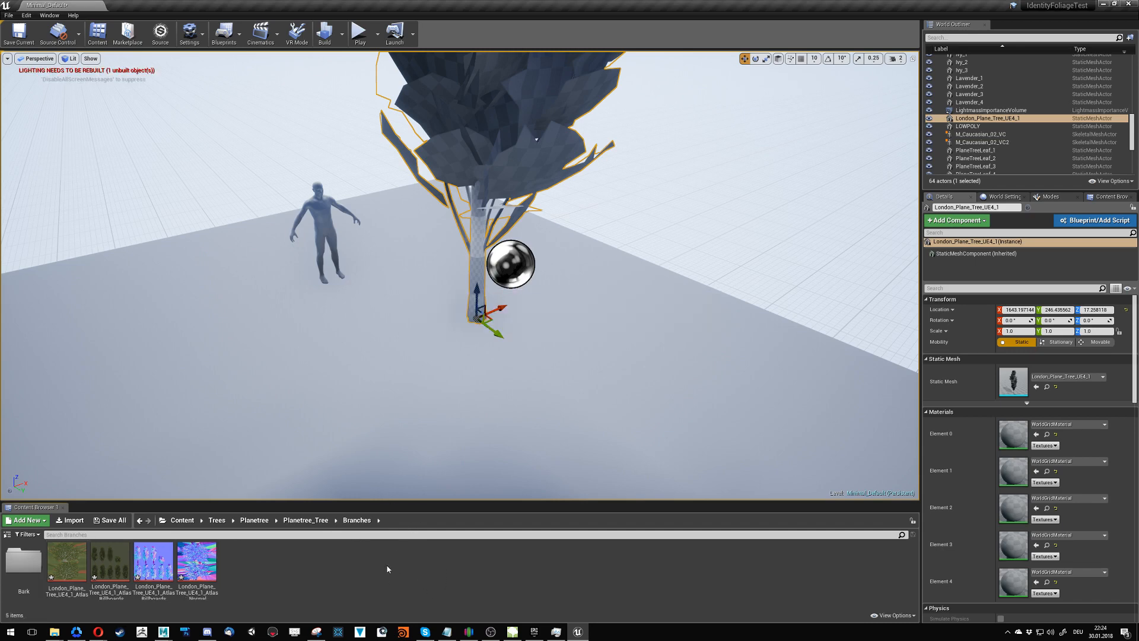
# - Inspect the individual color channels of the London_Plane_Tree_UE4_1_Atlas texture, restore the full-color view, and close its editor
pyautogui.doubleClick(66, 561)
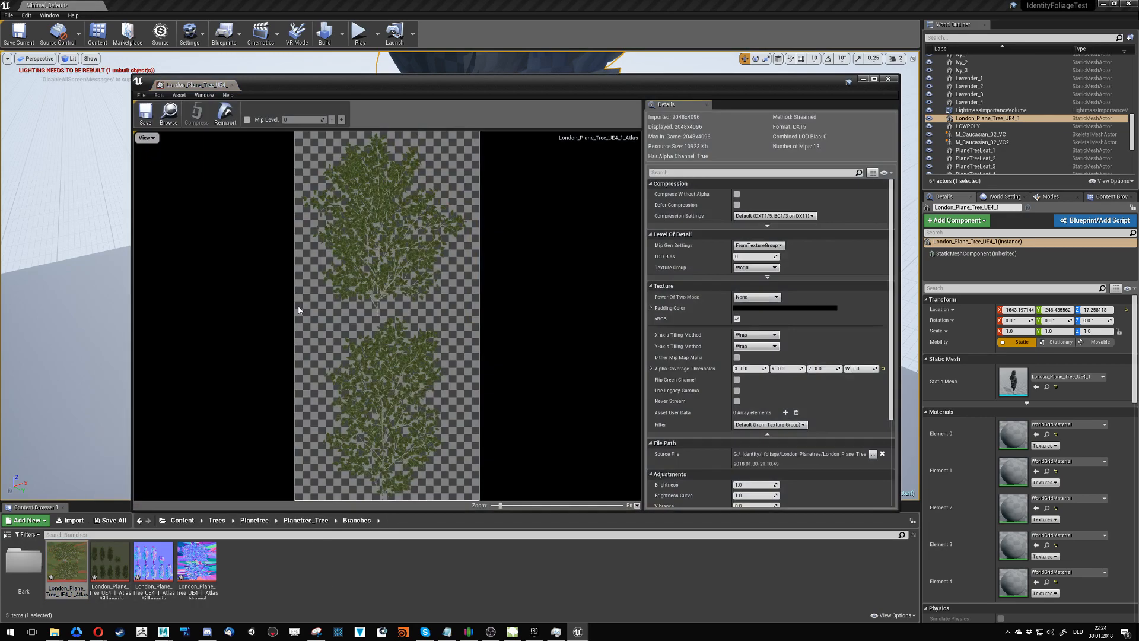
pyautogui.click(146, 137)
pyautogui.click(140, 155)
pyautogui.click(139, 166)
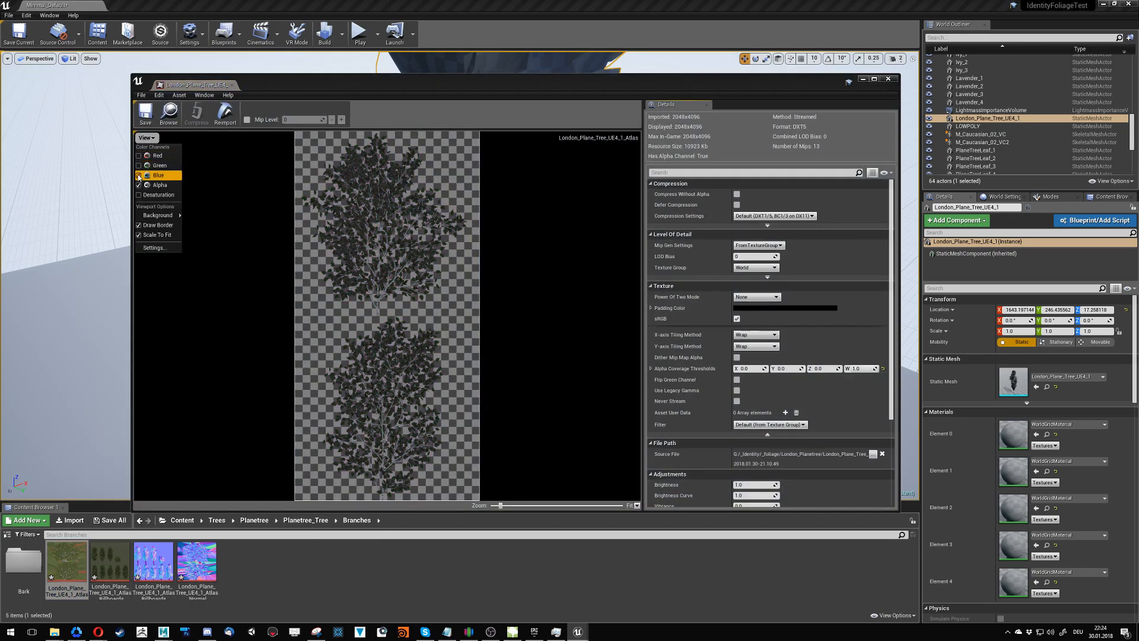
pyautogui.click(140, 175)
pyautogui.click(138, 183)
pyautogui.click(146, 138)
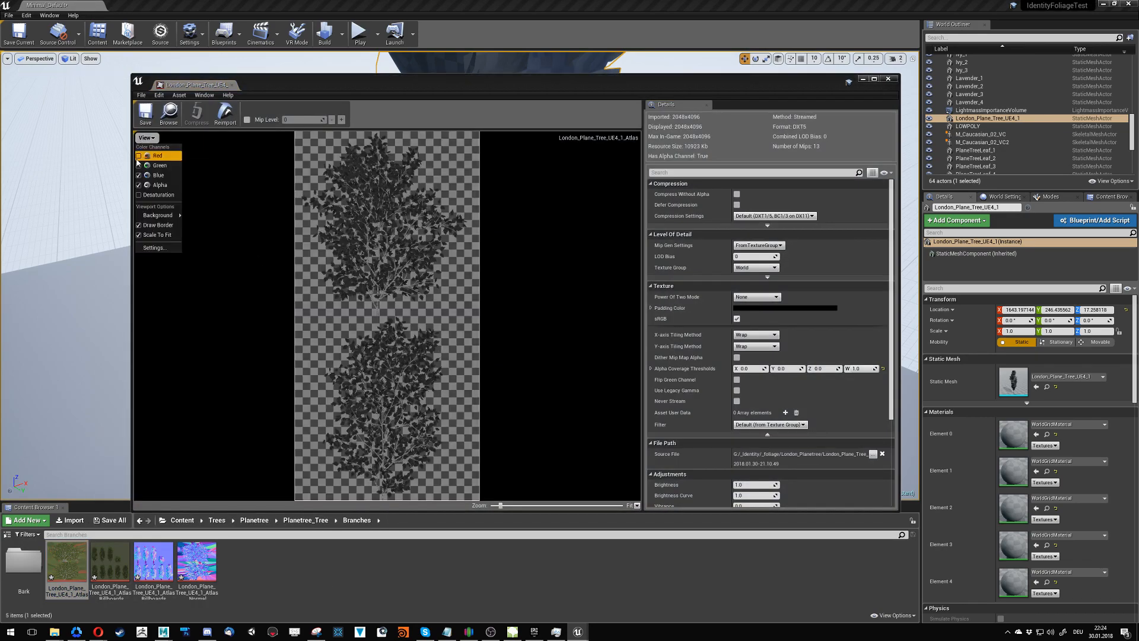
pyautogui.click(140, 156)
pyautogui.click(139, 166)
pyautogui.click(139, 175)
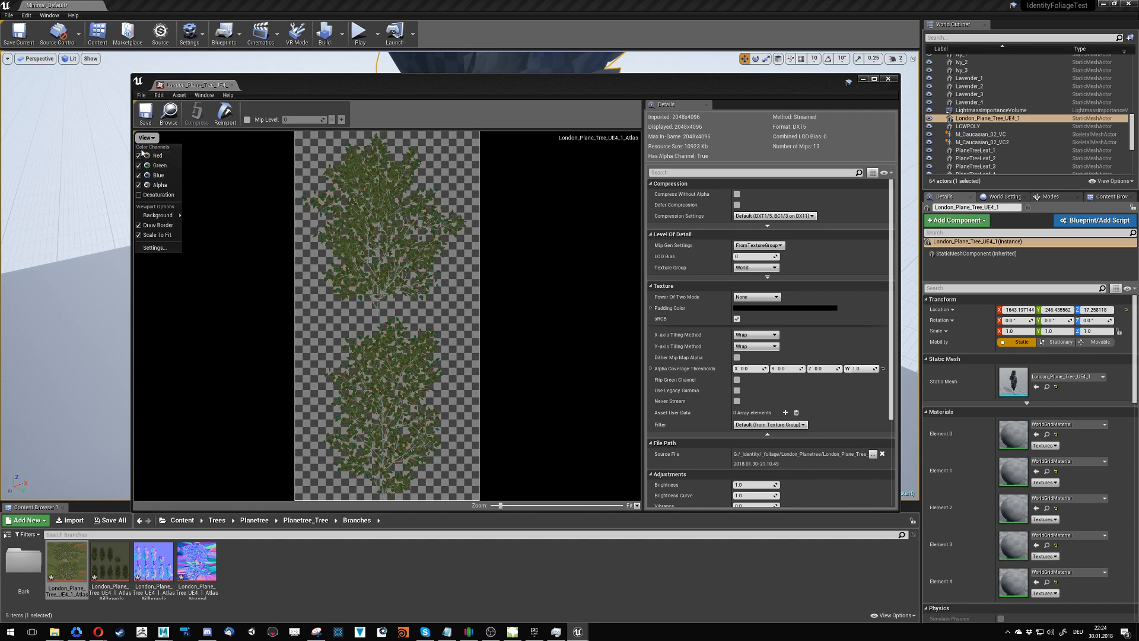
pyautogui.click(232, 84)
# - Open the London_Plane_Tree_UE4_1_Atlas_Normal texture to examine it, and close its editor
pyautogui.click(295, 577)
pyautogui.doubleClick(197, 560)
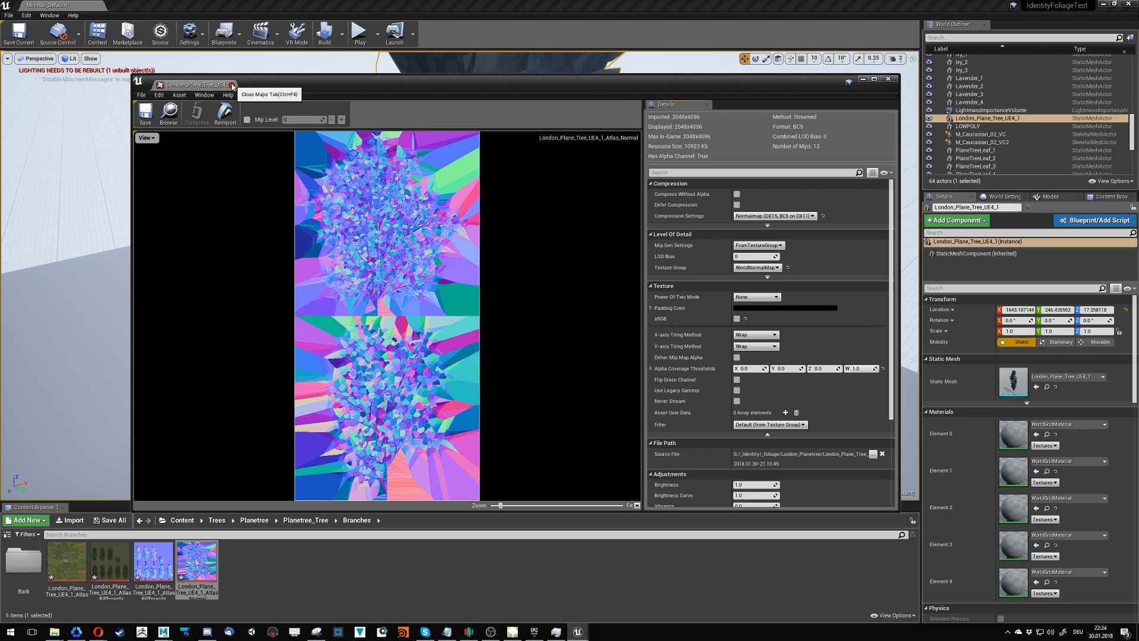
pyautogui.click(232, 86)
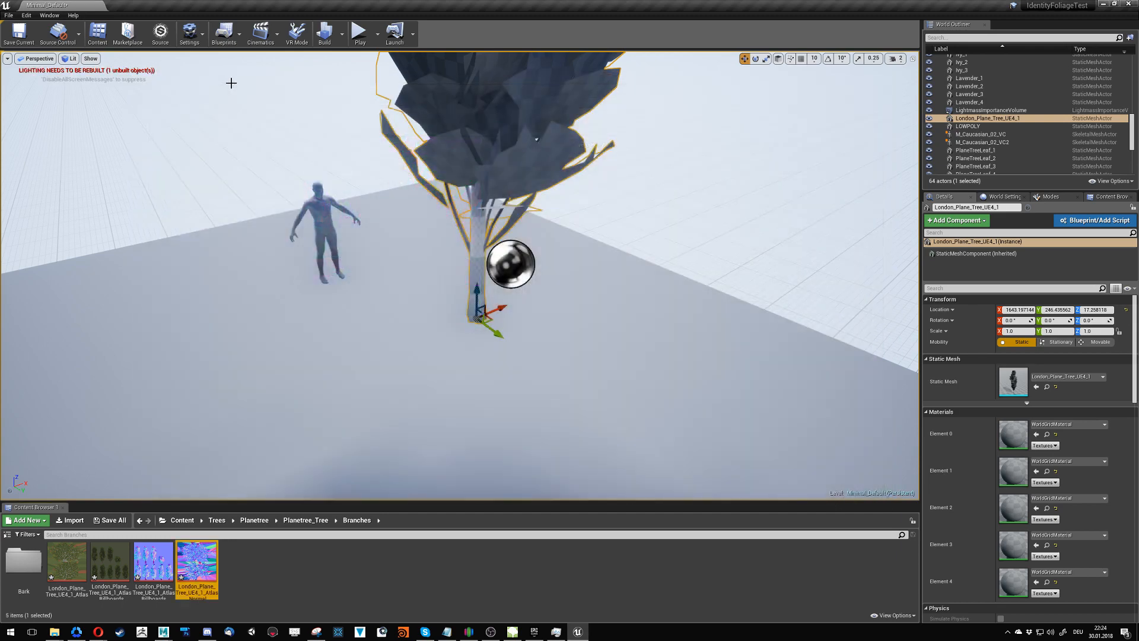
# - Inspect the color and alpha channels of the London_Plane_Tree_UE4_1_Atlas_Billboards_Normal texture, restore the normal view, and close its editor
pyautogui.doubleClick(154, 560)
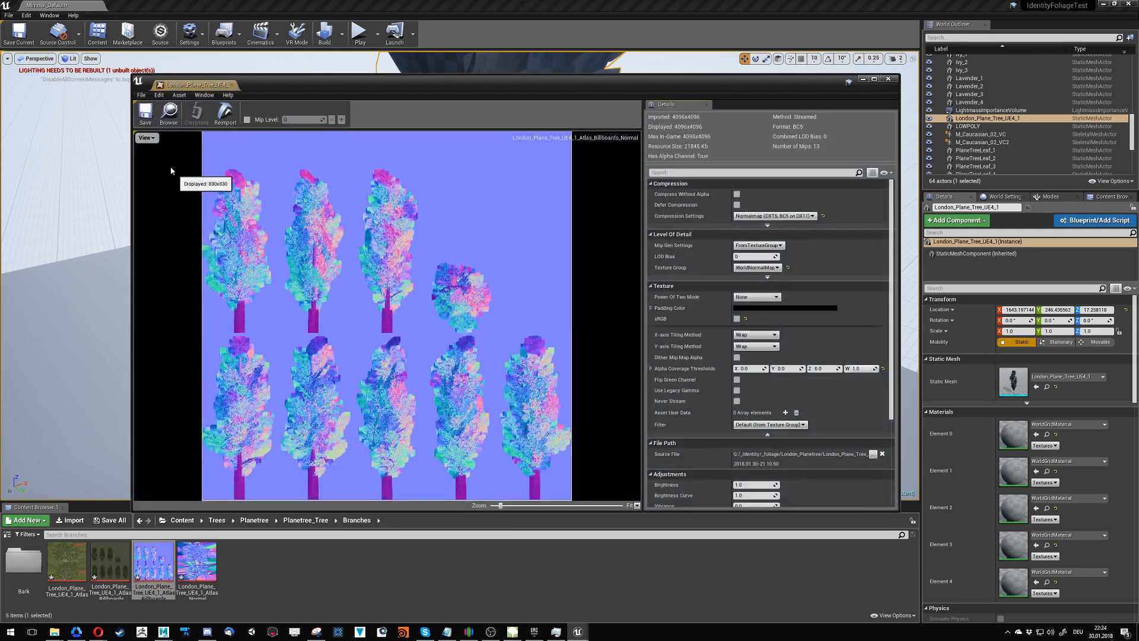
pyautogui.moveTo(281, 90); pyautogui.dragTo(285, 78)
pyautogui.click(148, 126)
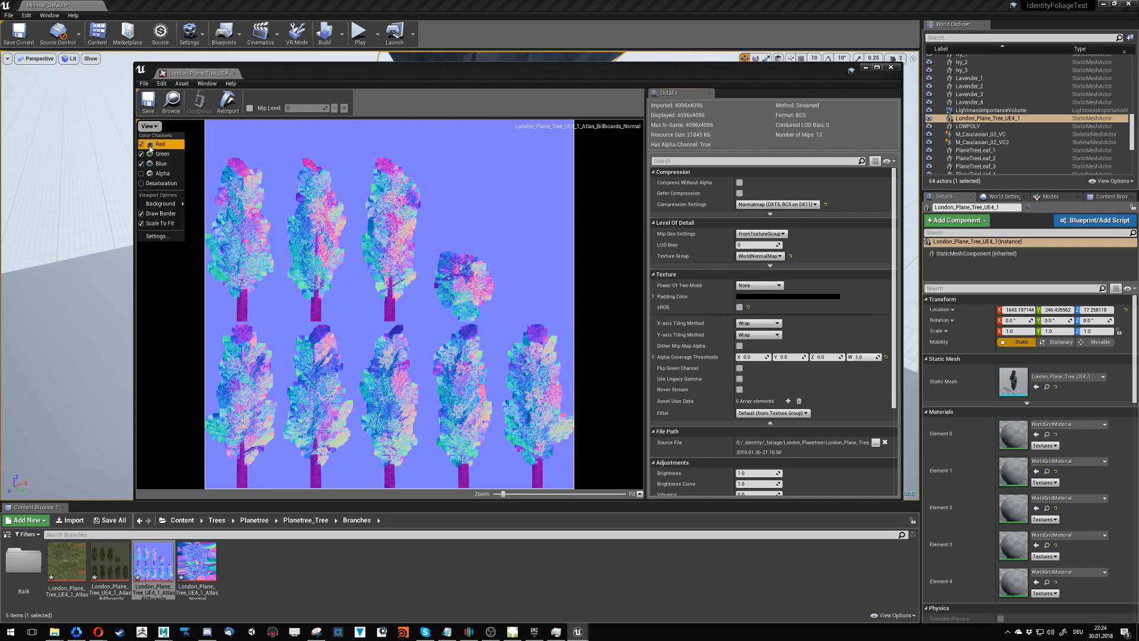
pyautogui.click(142, 173)
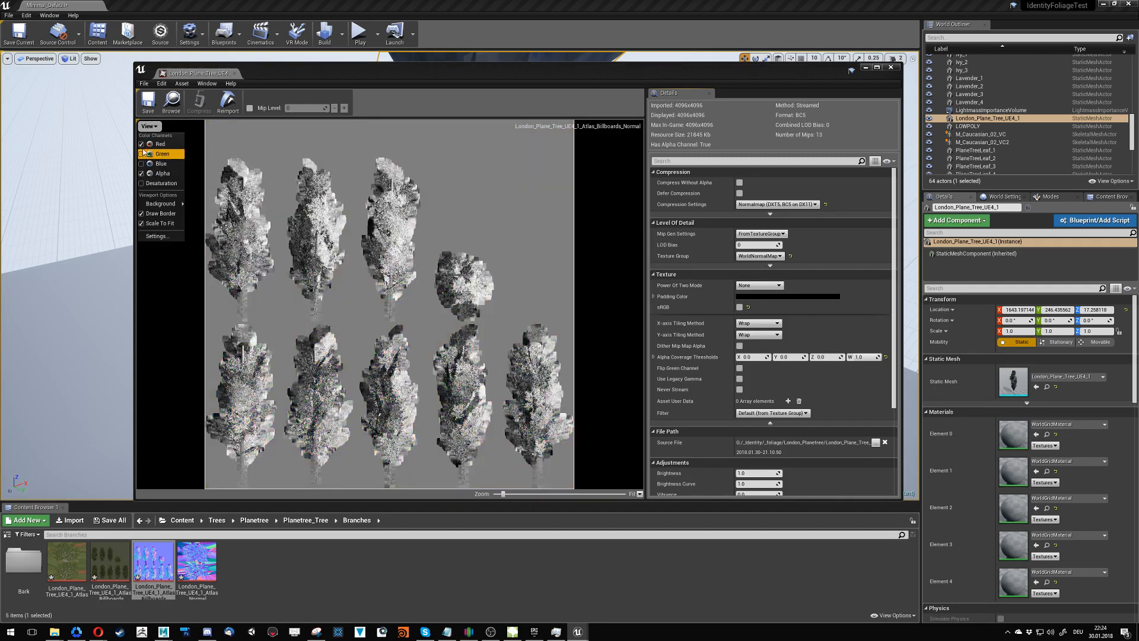
pyautogui.click(148, 125)
pyautogui.click(142, 144)
pyautogui.click(143, 154)
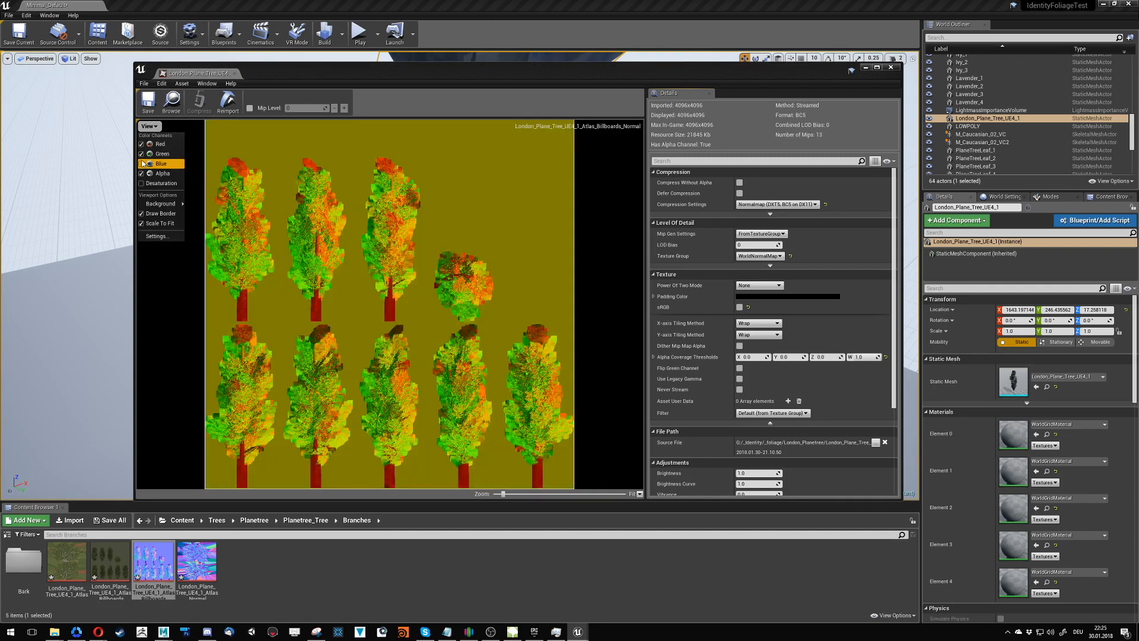
pyautogui.click(142, 163)
pyautogui.click(142, 173)
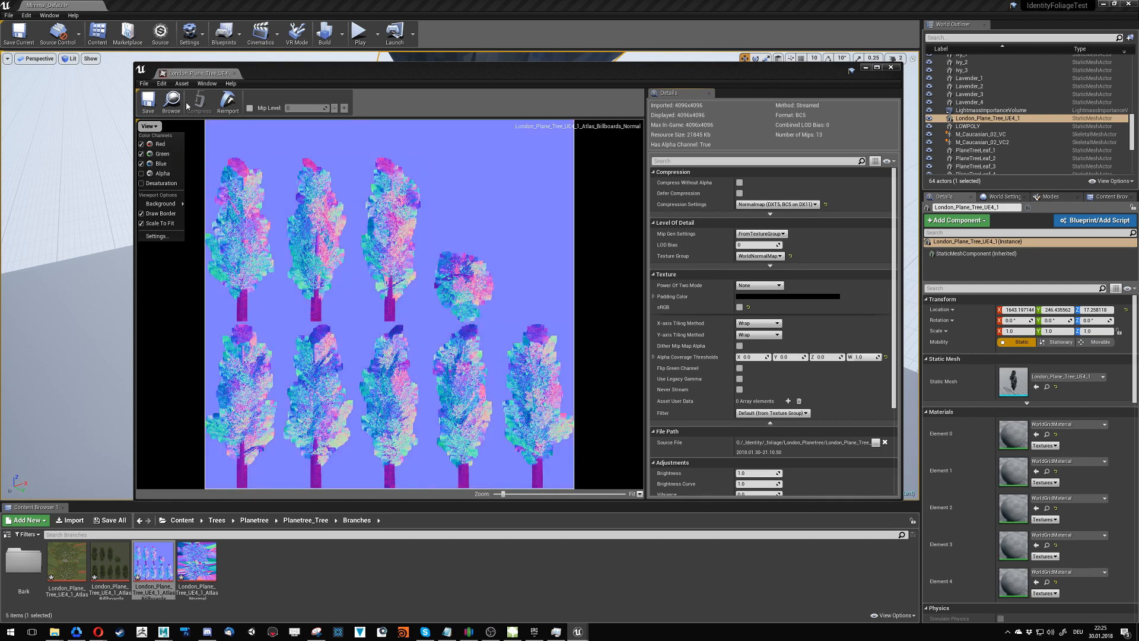
pyautogui.click(891, 67)
pyautogui.click(351, 593)
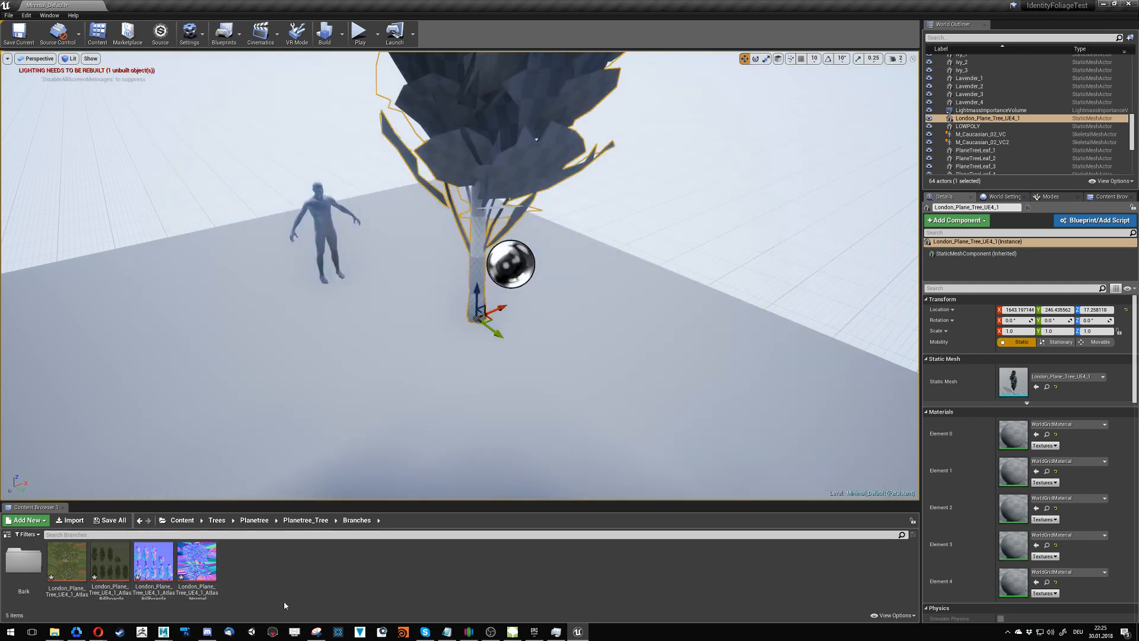
pyautogui.rightClick(308, 578)
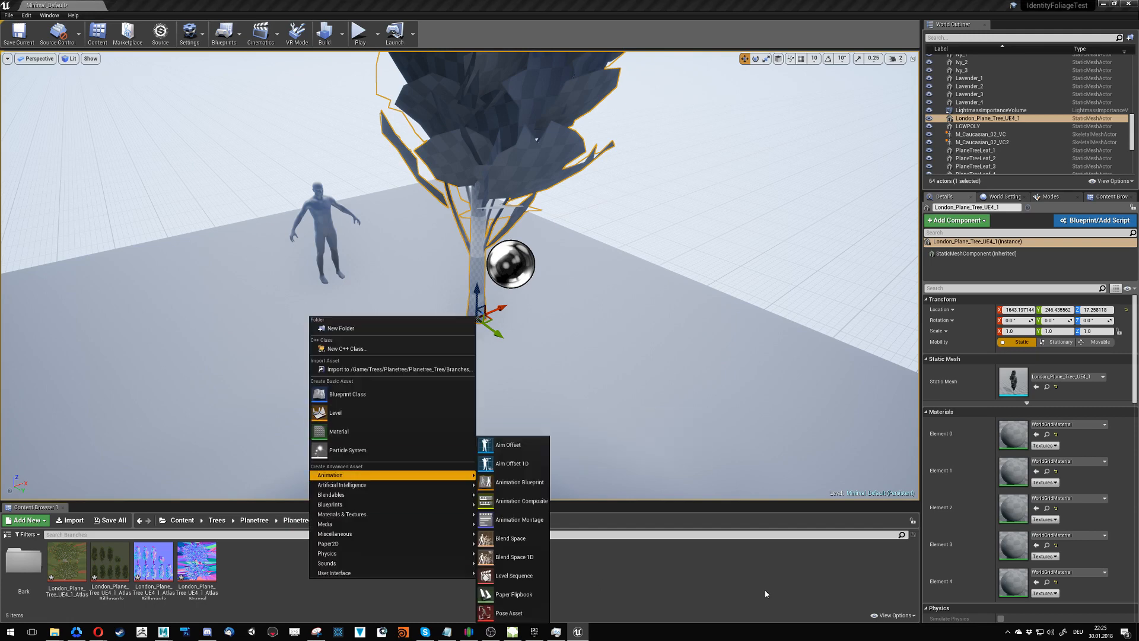
pyautogui.click(1085, 483)
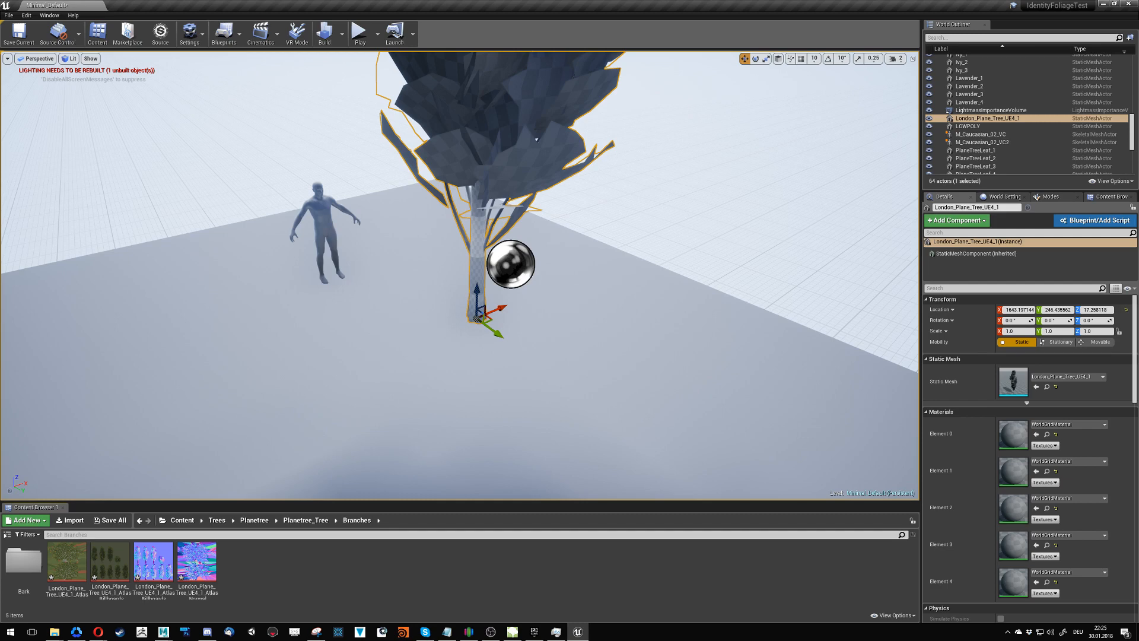
# - Open the London_Plane_Tree_UE4_1_Atlas texture again to check its color channel settings, and close its editor
pyautogui.press('f')
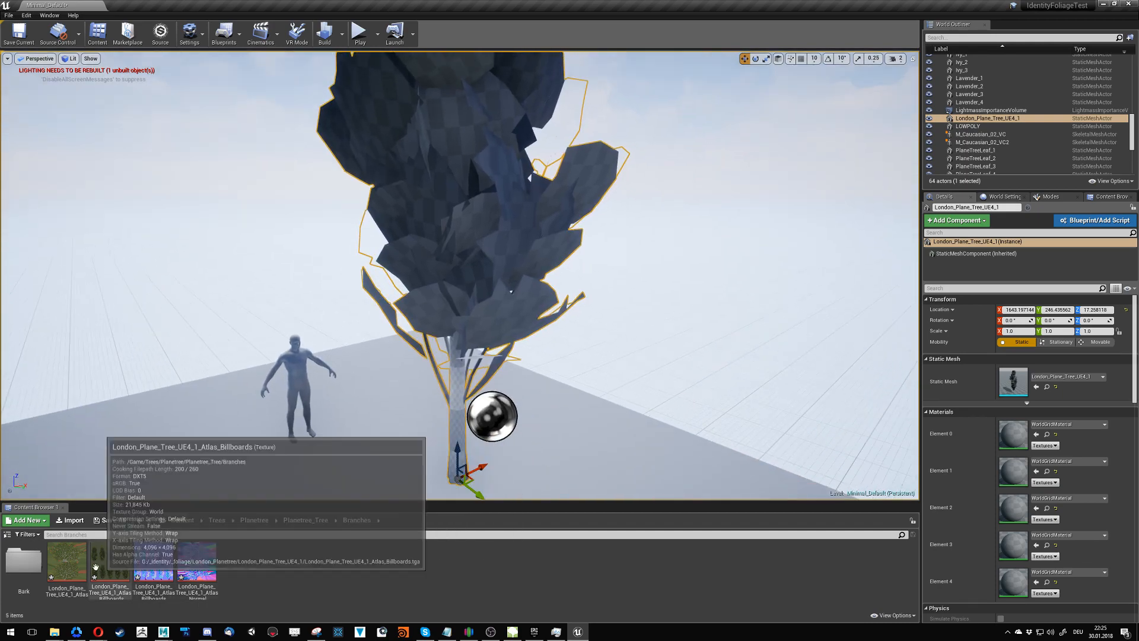
pyautogui.doubleClick(66, 561)
pyautogui.click(149, 126)
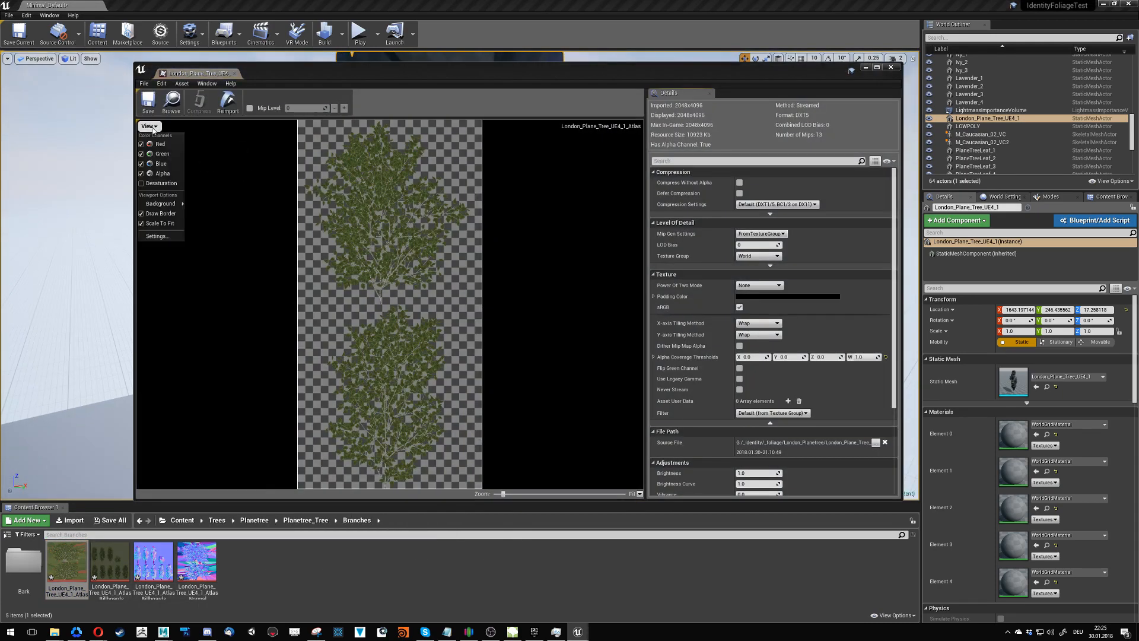
pyautogui.click(890, 67)
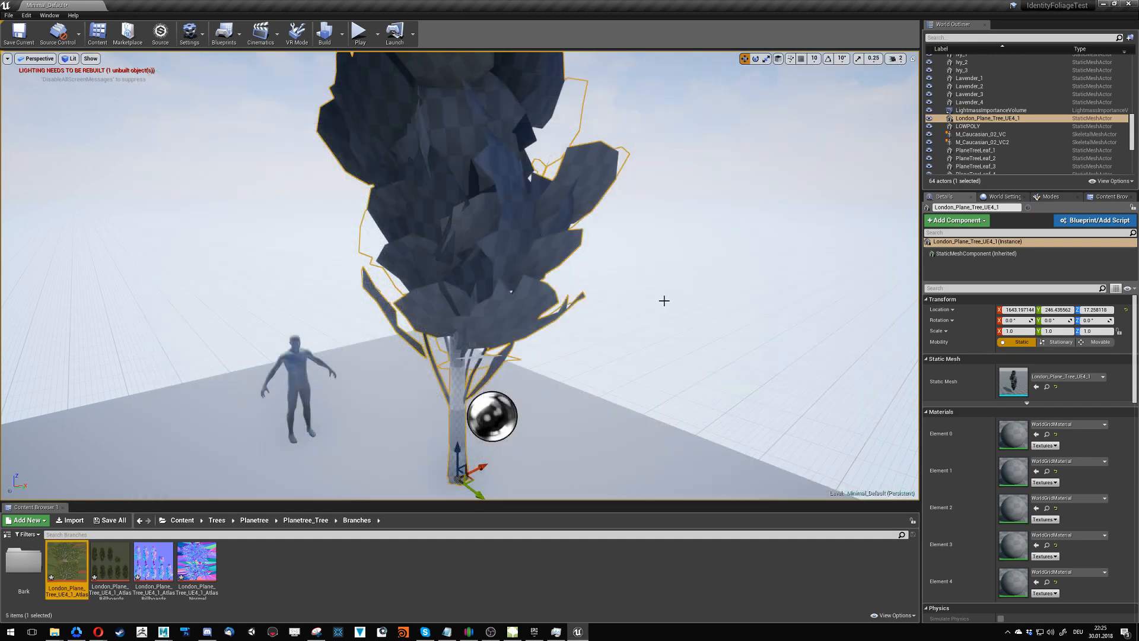
# - Open the London_Plane_Tree_UE4_1_Atlas_Normal texture and compare its red, green and blue channels, restoring the full normal view
pyautogui.doubleClick(197, 560)
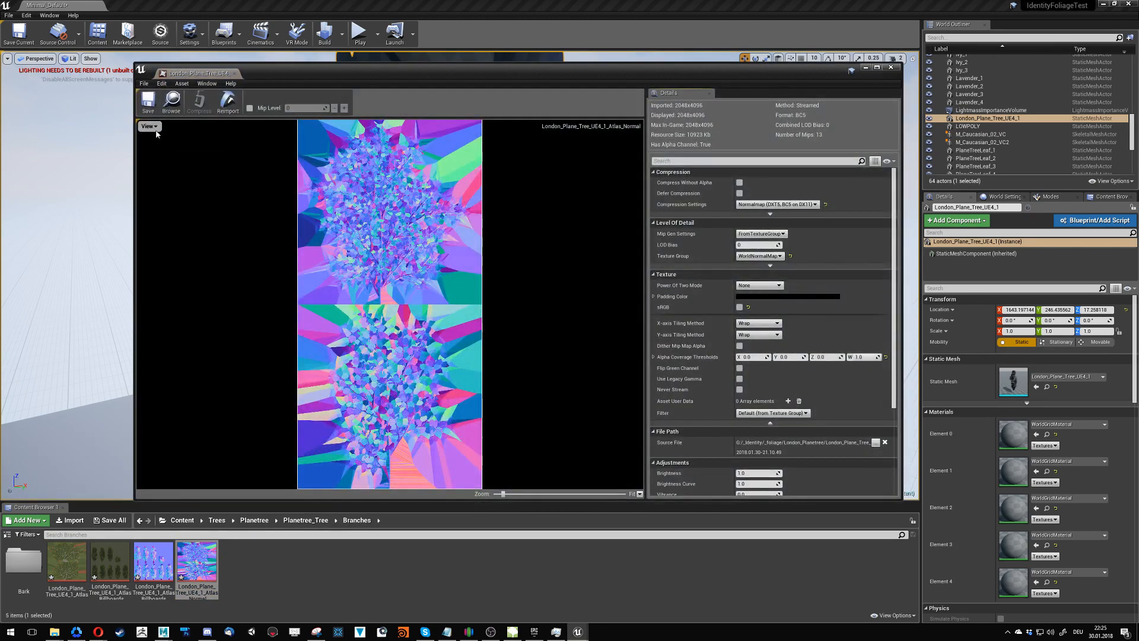
pyautogui.click(148, 126)
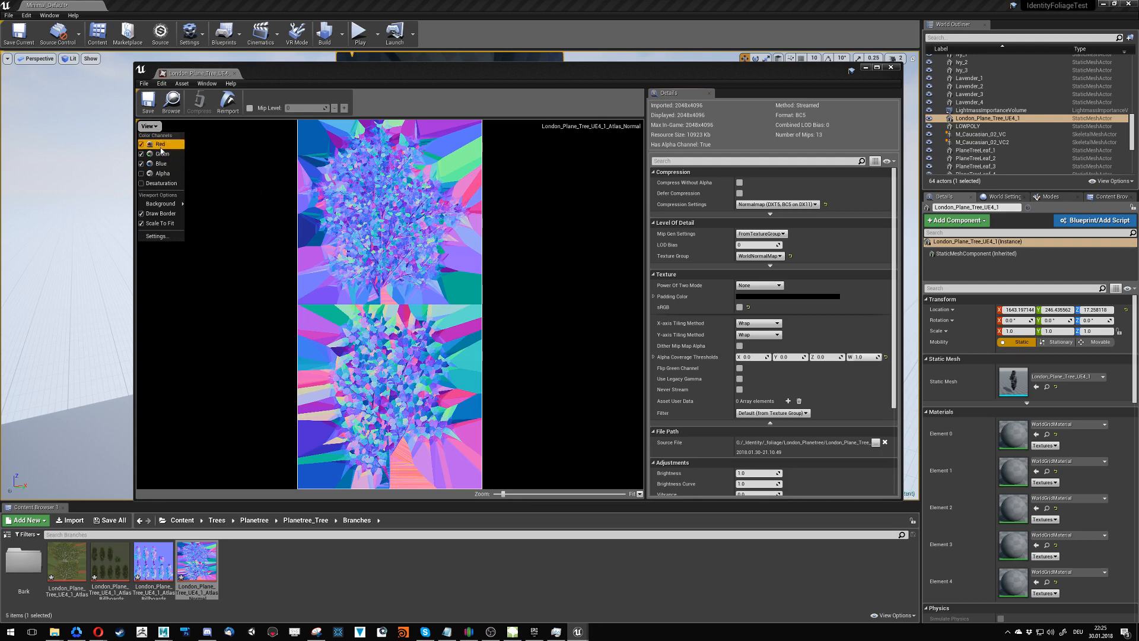
pyautogui.click(159, 145)
pyautogui.click(148, 126)
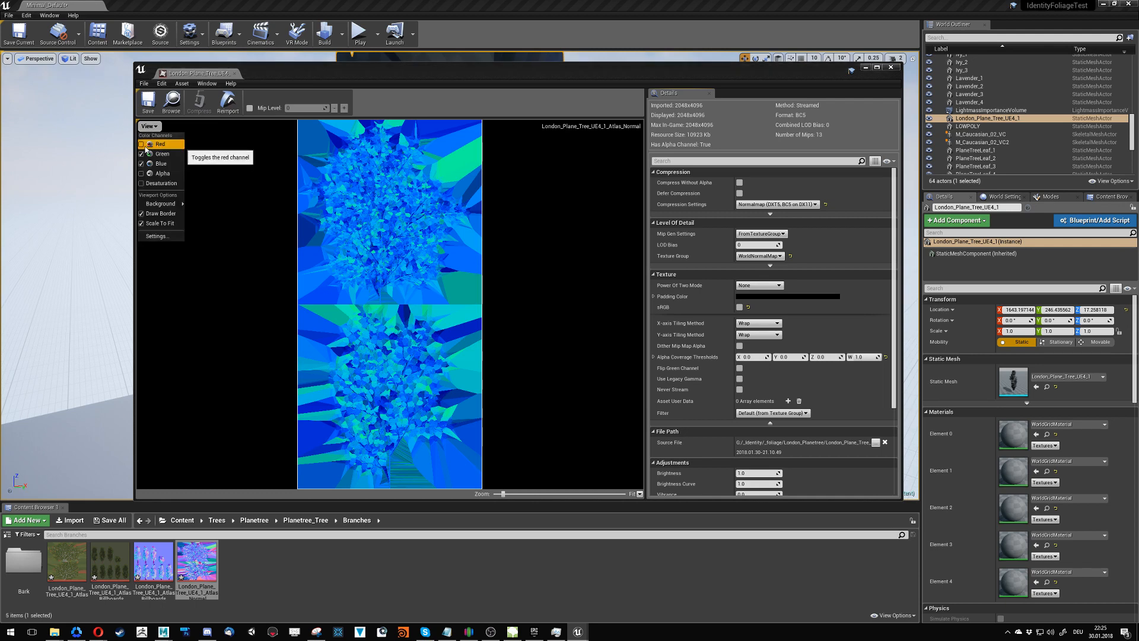
pyautogui.click(143, 145)
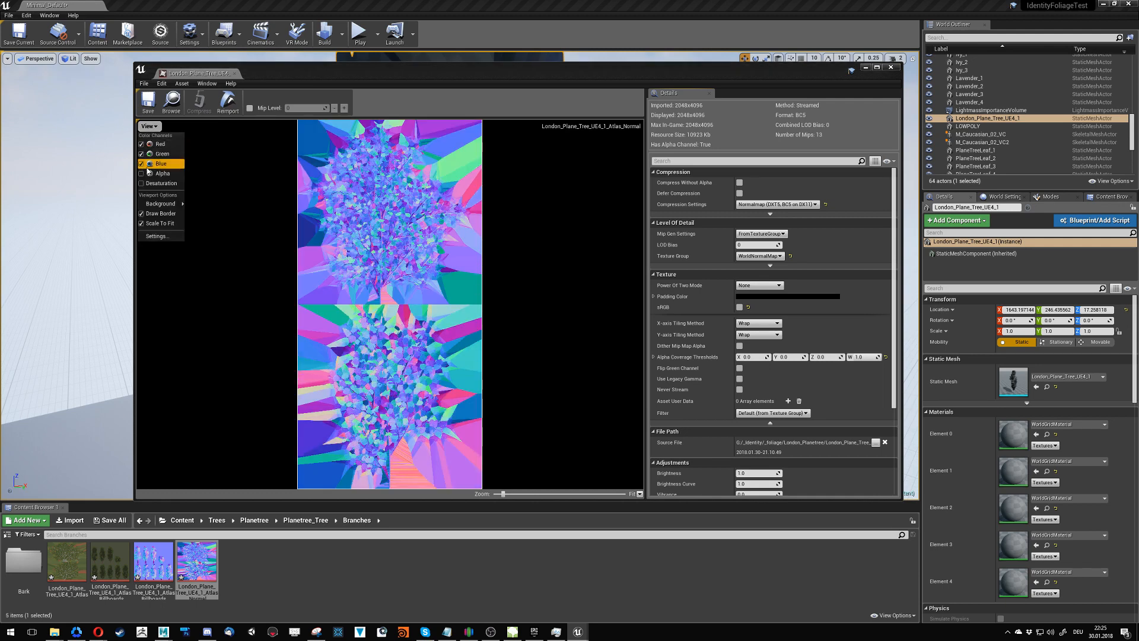
pyautogui.click(142, 164)
pyautogui.click(142, 144)
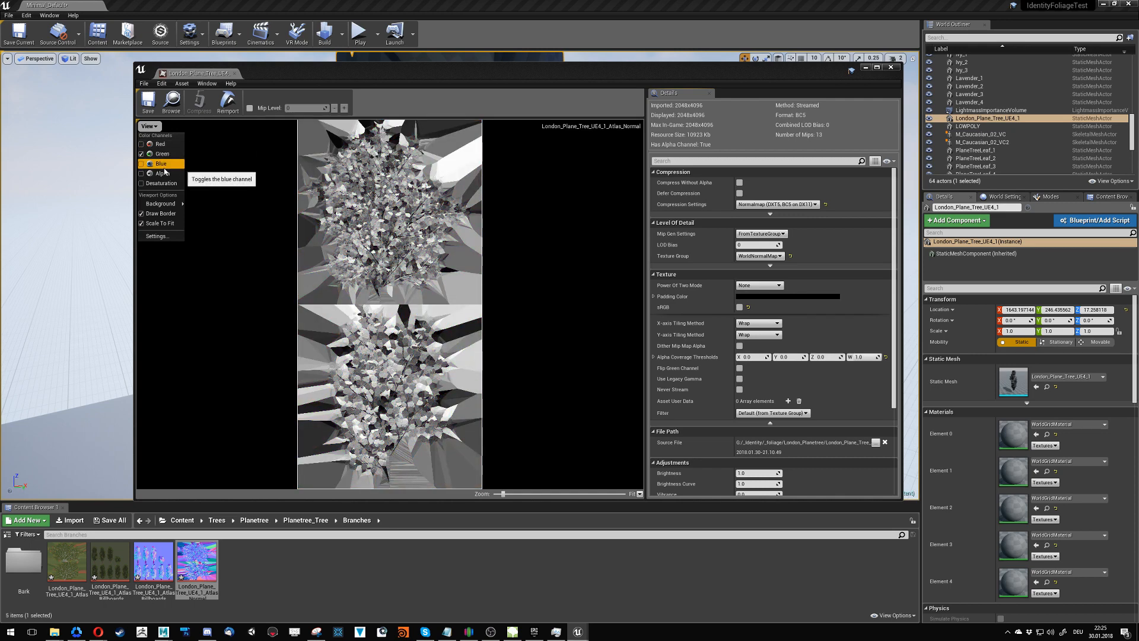
pyautogui.click(142, 144)
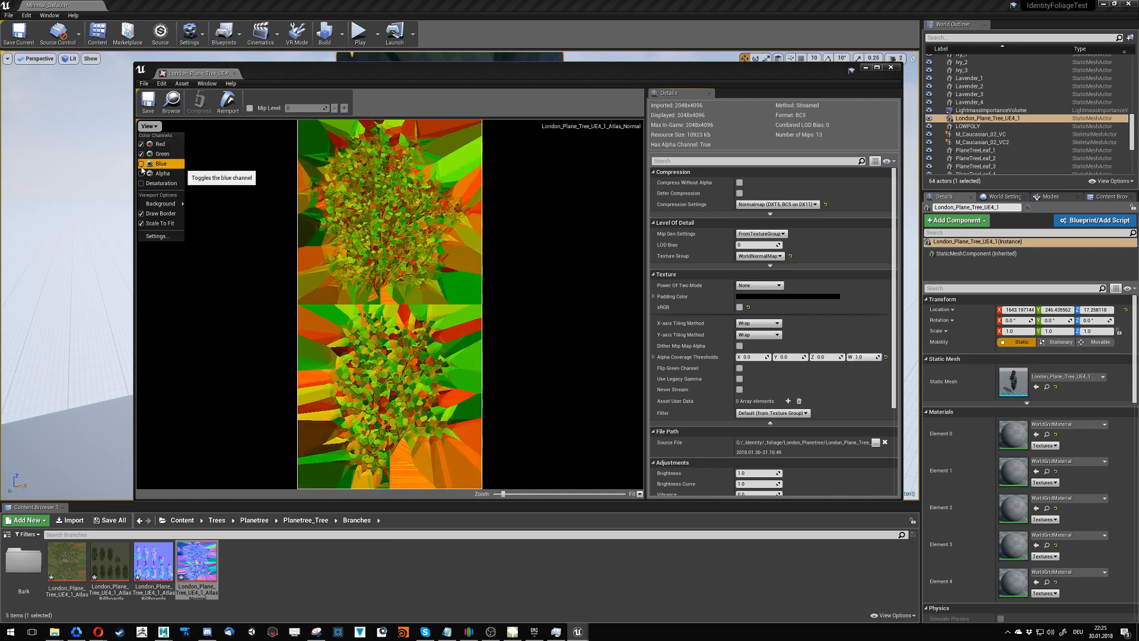
pyautogui.click(142, 165)
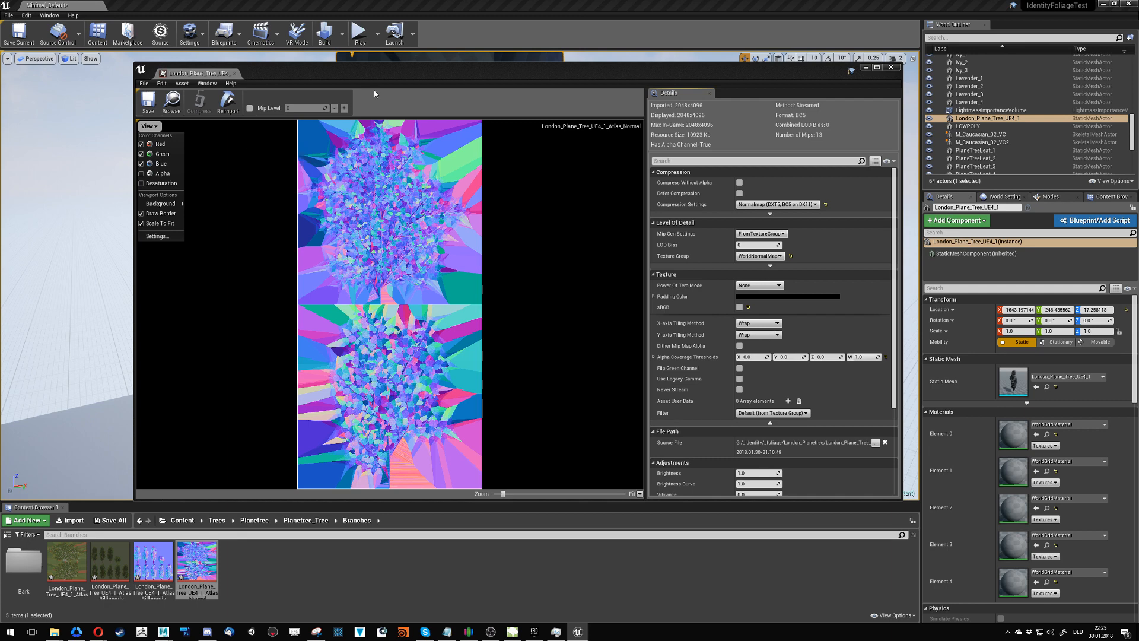
# - Isolate the green channel of the atlas normal texture for examination, restore the red and blue channels, and close its editor
pyautogui.click(289, 75)
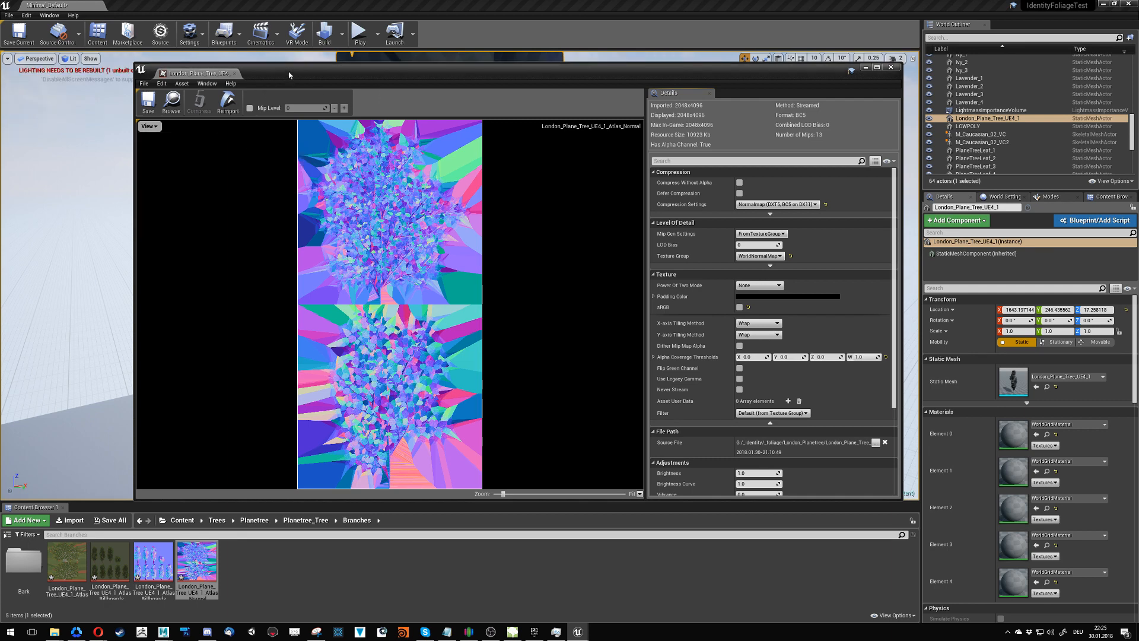
pyautogui.click(153, 126)
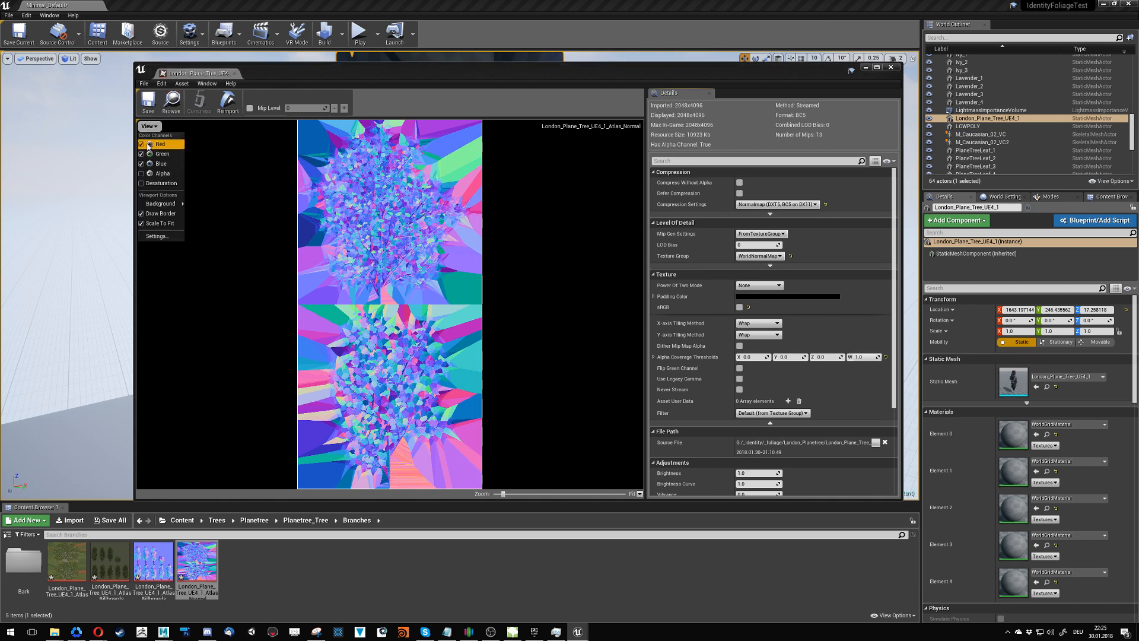
pyautogui.click(149, 143)
pyautogui.click(148, 127)
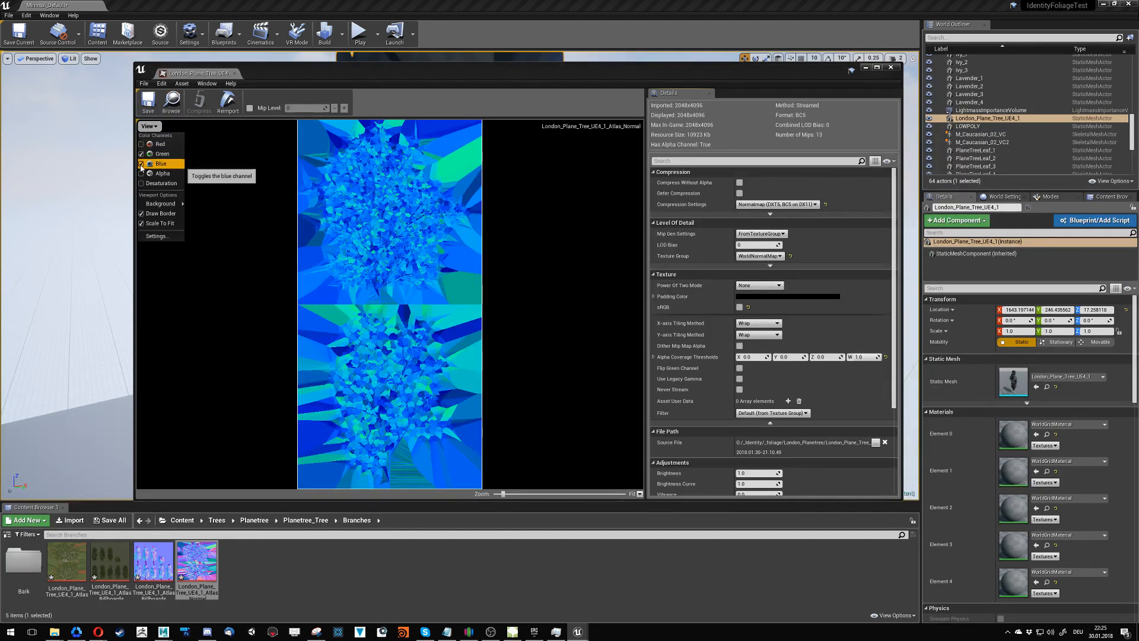
pyautogui.click(159, 164)
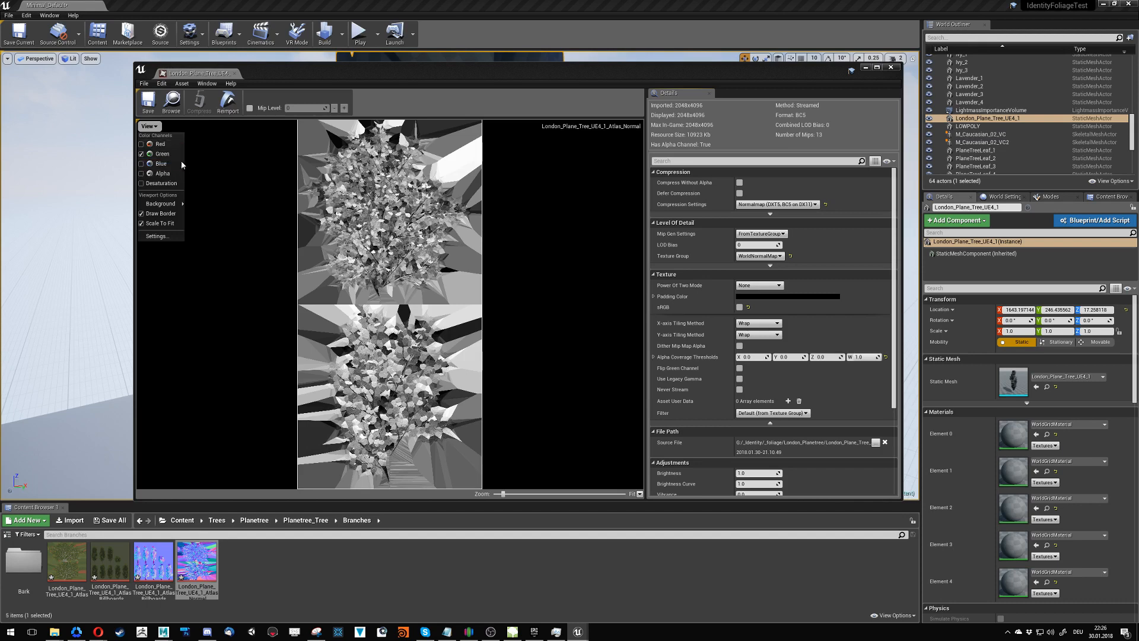
pyautogui.click(152, 144)
pyautogui.click(145, 165)
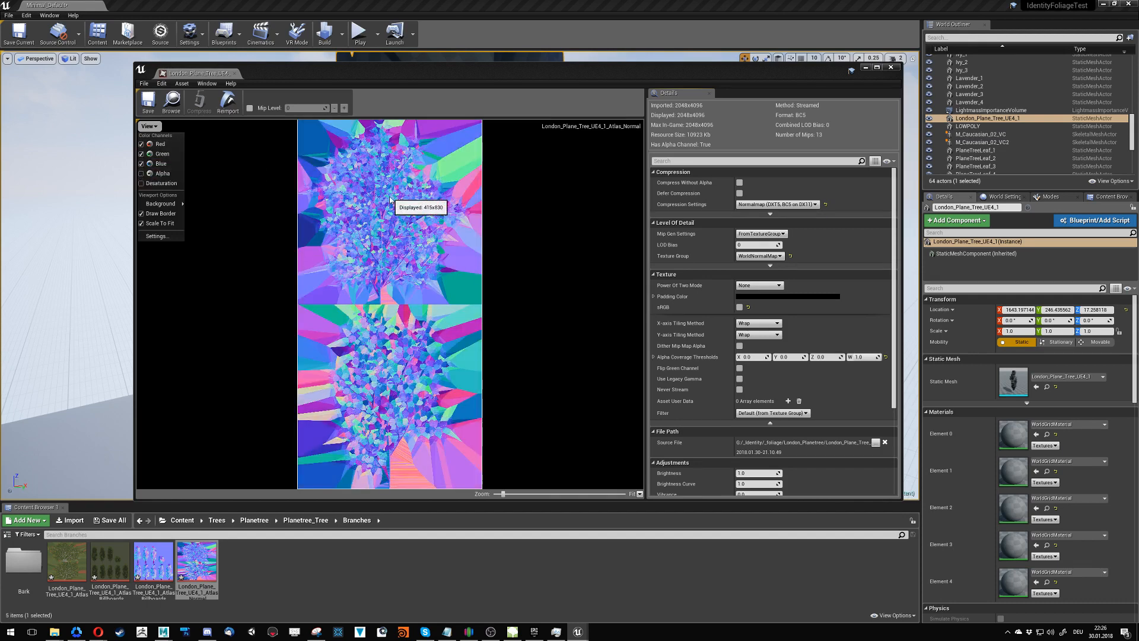
pyautogui.click(309, 601)
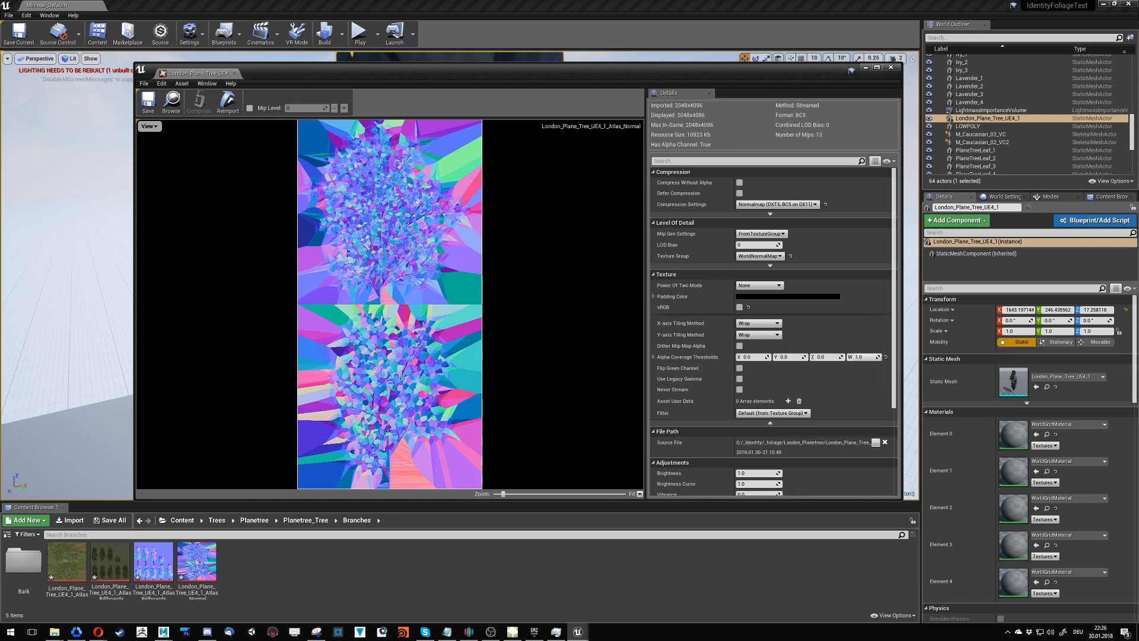
pyautogui.click(891, 67)
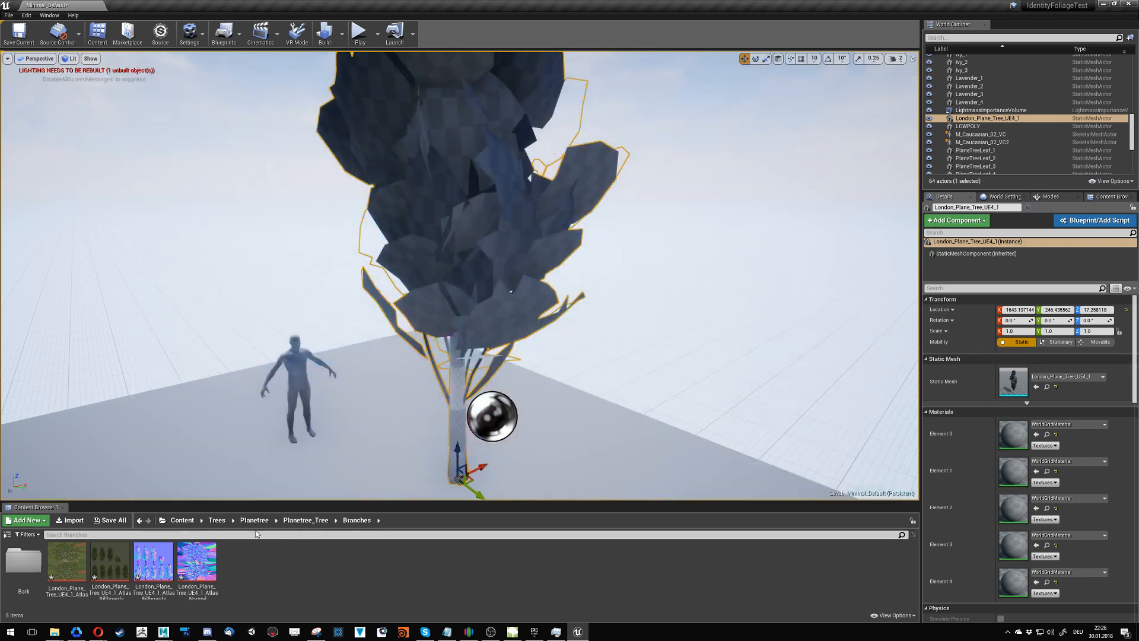
# - Browse to the Foliage folder in the project content and open the MasterFoliage material for editing
pyautogui.click(217, 520)
pyautogui.click(182, 520)
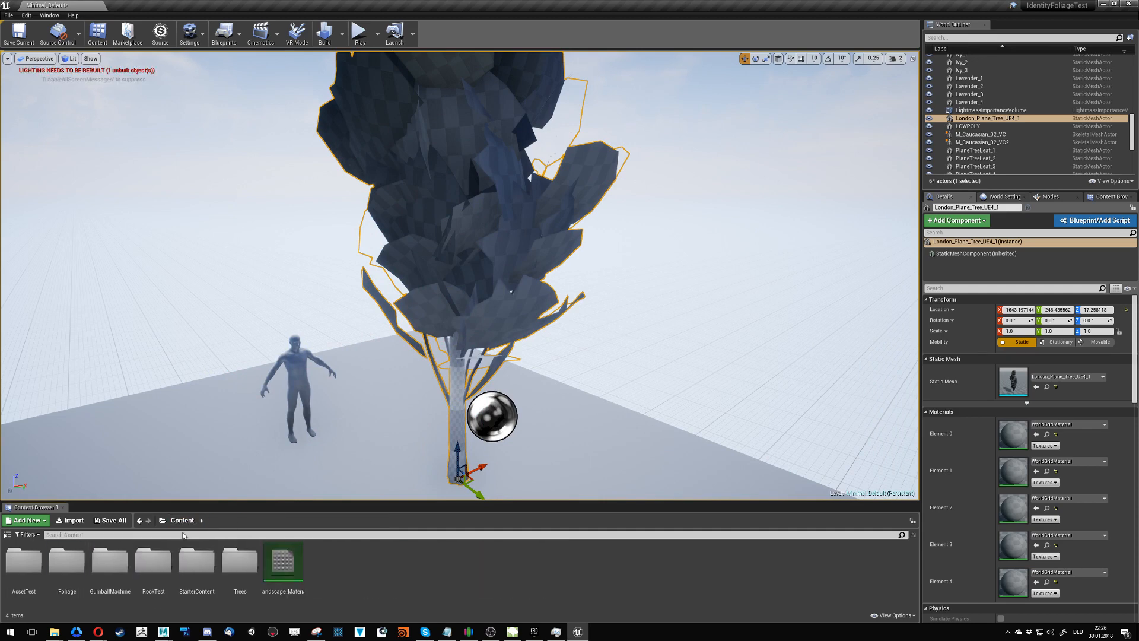
pyautogui.doubleClick(153, 567)
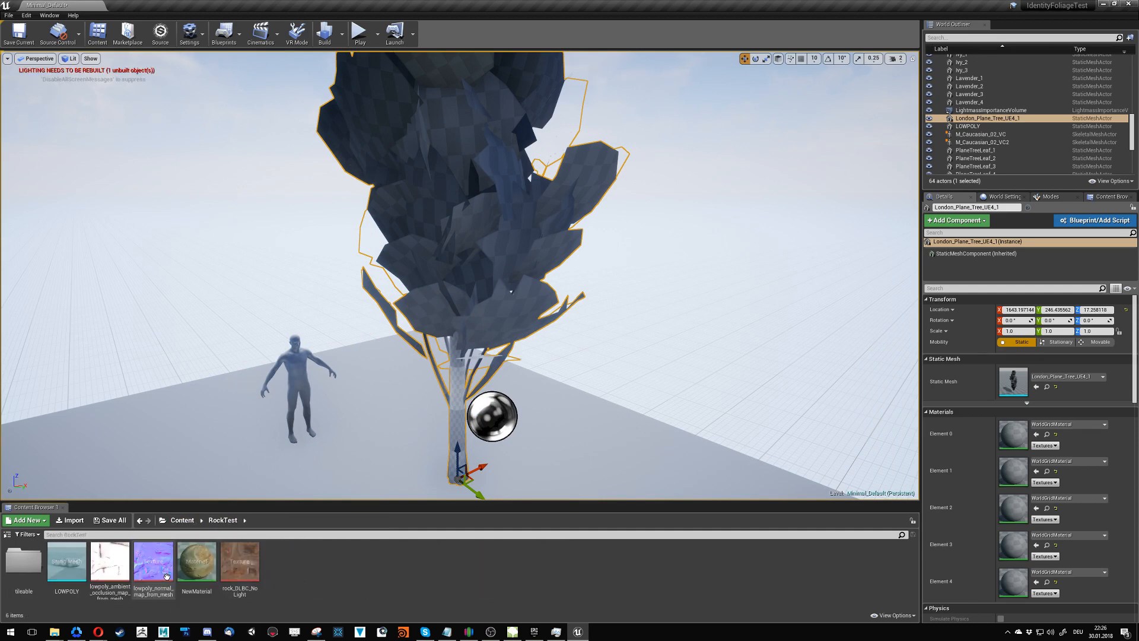
pyautogui.click(182, 520)
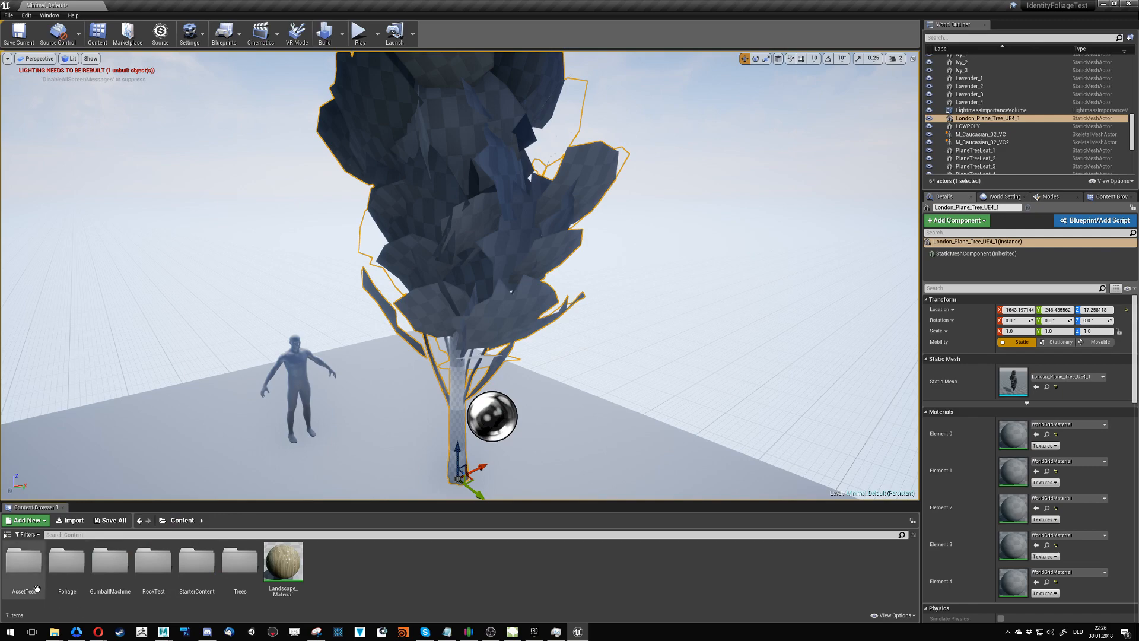
pyautogui.doubleClick(67, 564)
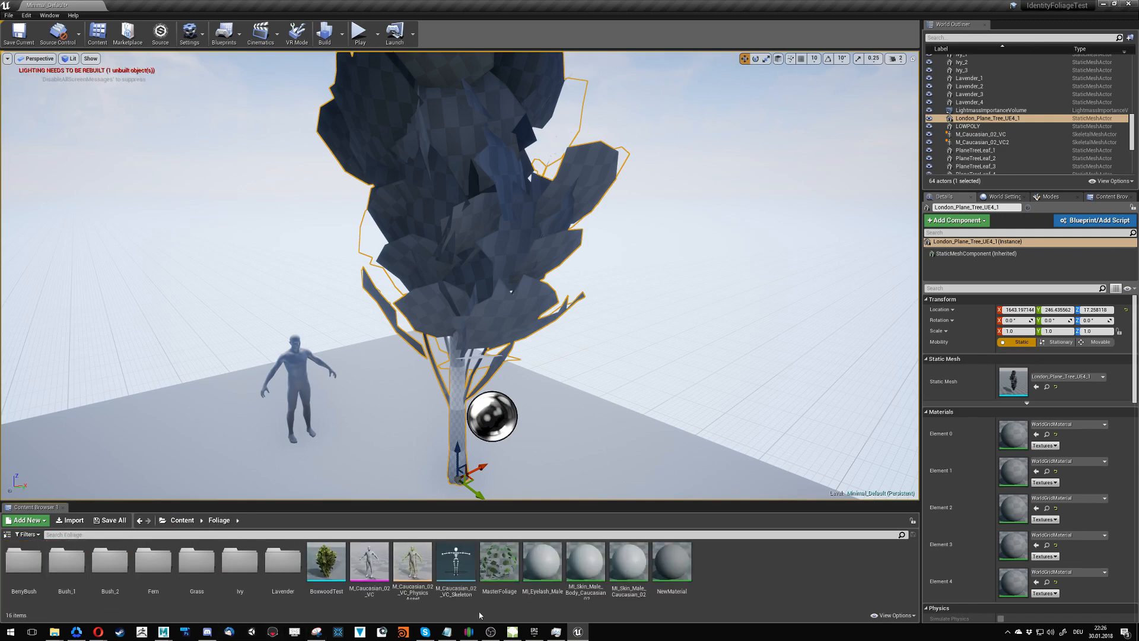
pyautogui.doubleClick(498, 569)
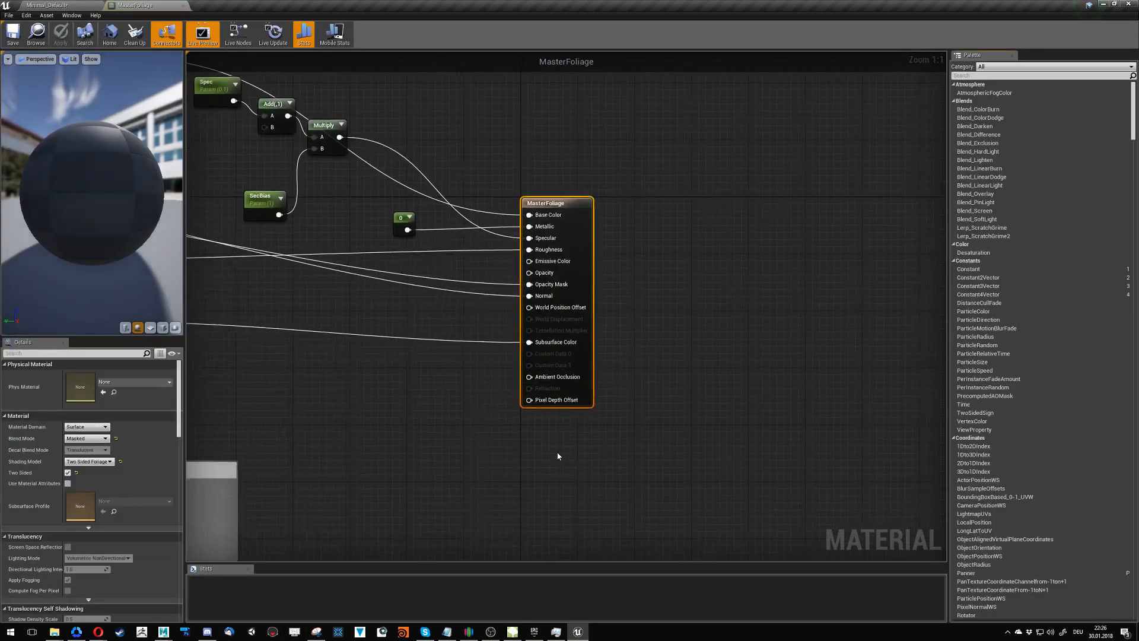
# - Switch to the Snipping Tool, capture the complete Old Wind comment group of the MasterFoliage graph as a new snip, and close the tool
pyautogui.scroll(-4, 534, 460)
pyautogui.moveTo(469, 470); pyautogui.dragTo(674, 356, button='right')
pyautogui.scroll(2, 493, 349)
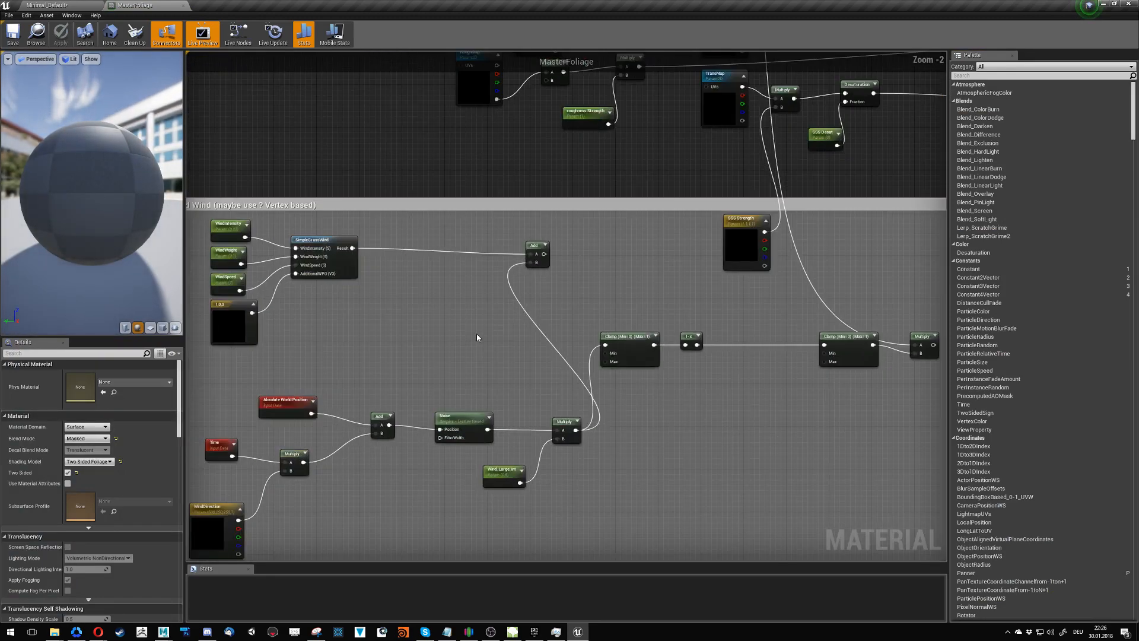
pyautogui.moveTo(476, 334); pyautogui.dragTo(532, 303, button='right')
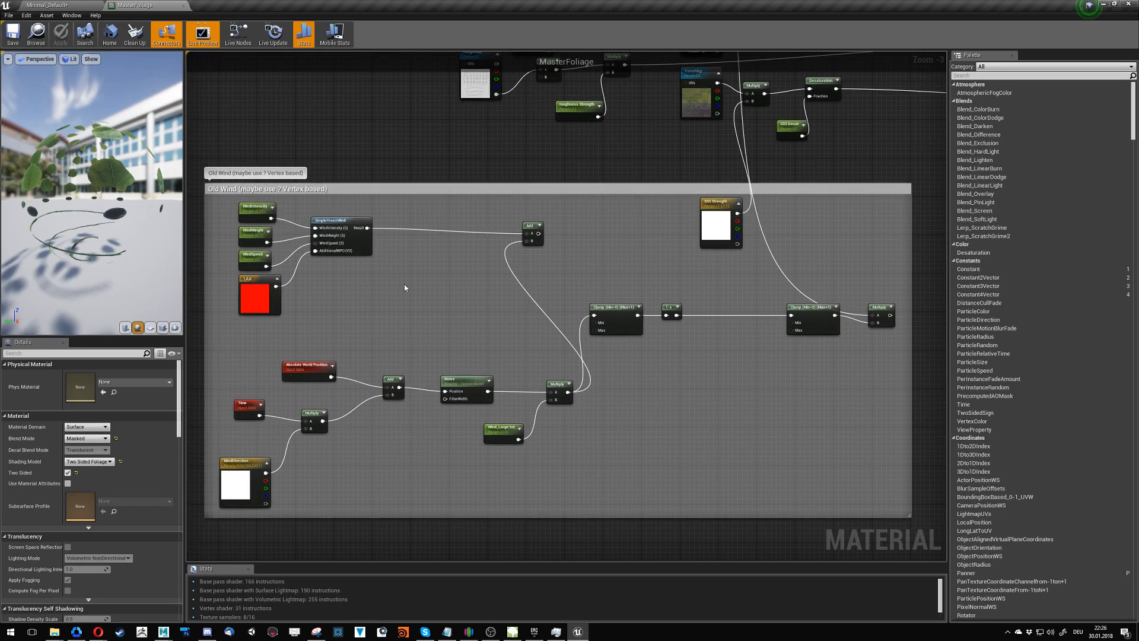
pyautogui.moveTo(404, 288); pyautogui.dragTo(402, 293, button='right')
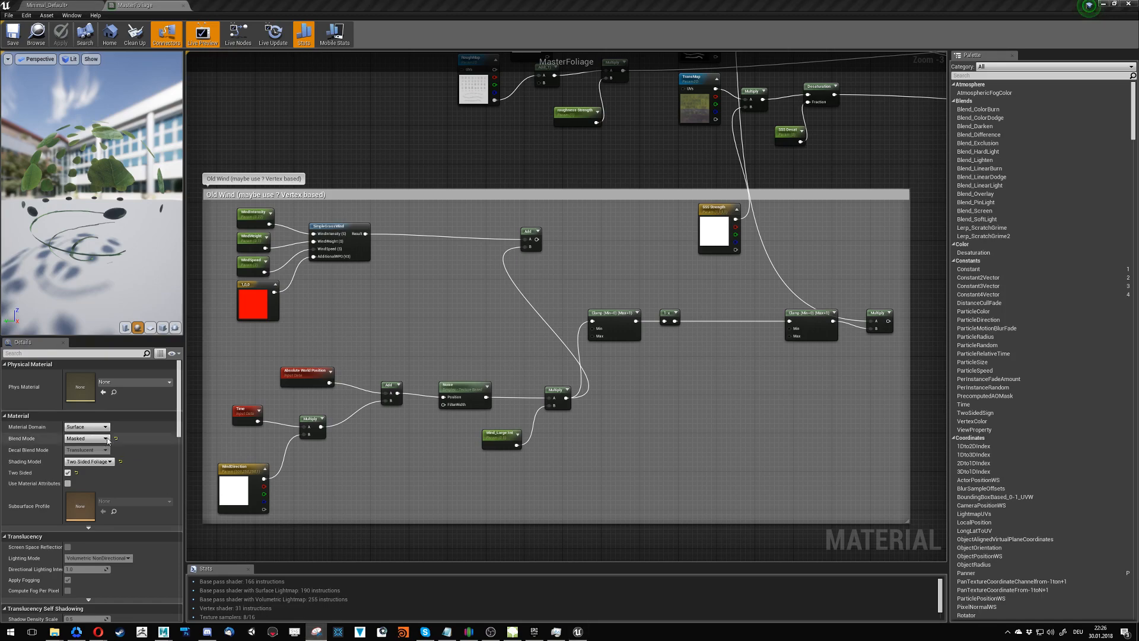
pyautogui.moveTo(0, 267); pyautogui.dragTo(305, 89)
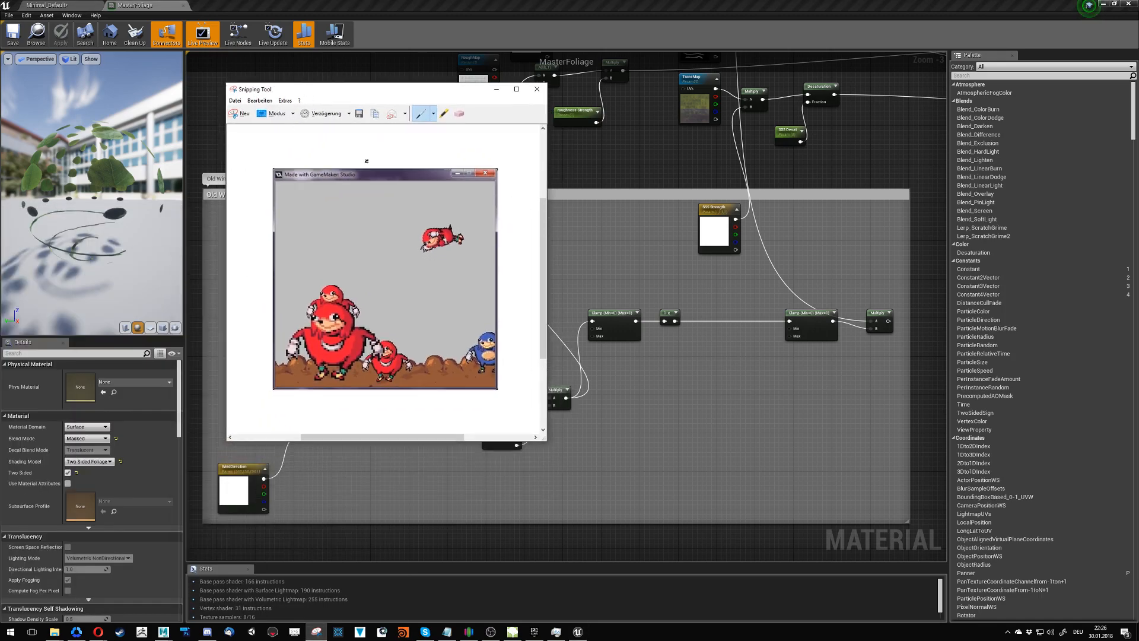
pyautogui.moveTo(341, 257); pyautogui.dragTo(350, 242)
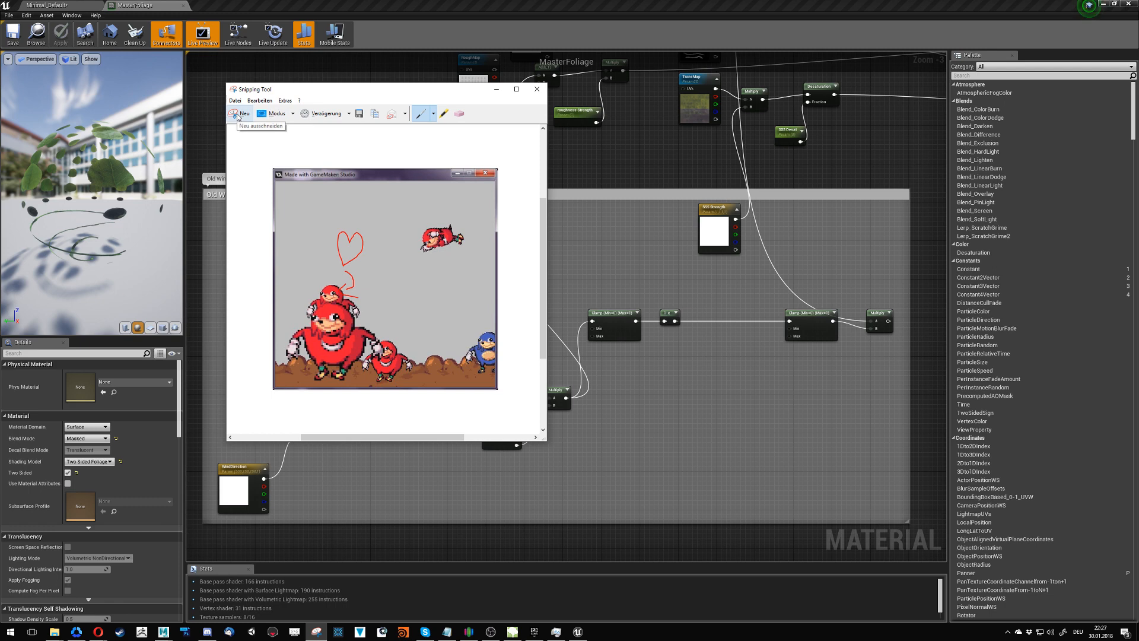
pyautogui.click(238, 116)
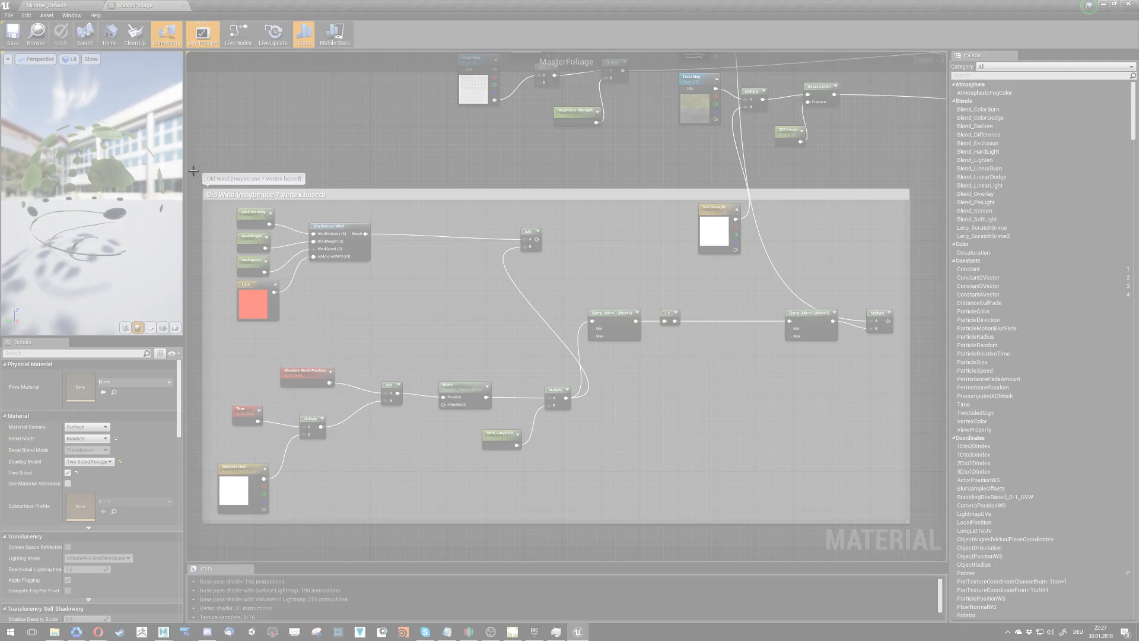
pyautogui.moveTo(193, 164); pyautogui.dragTo(575, 374)
pyautogui.moveTo(905, 556); pyautogui.dragTo(914, 528)
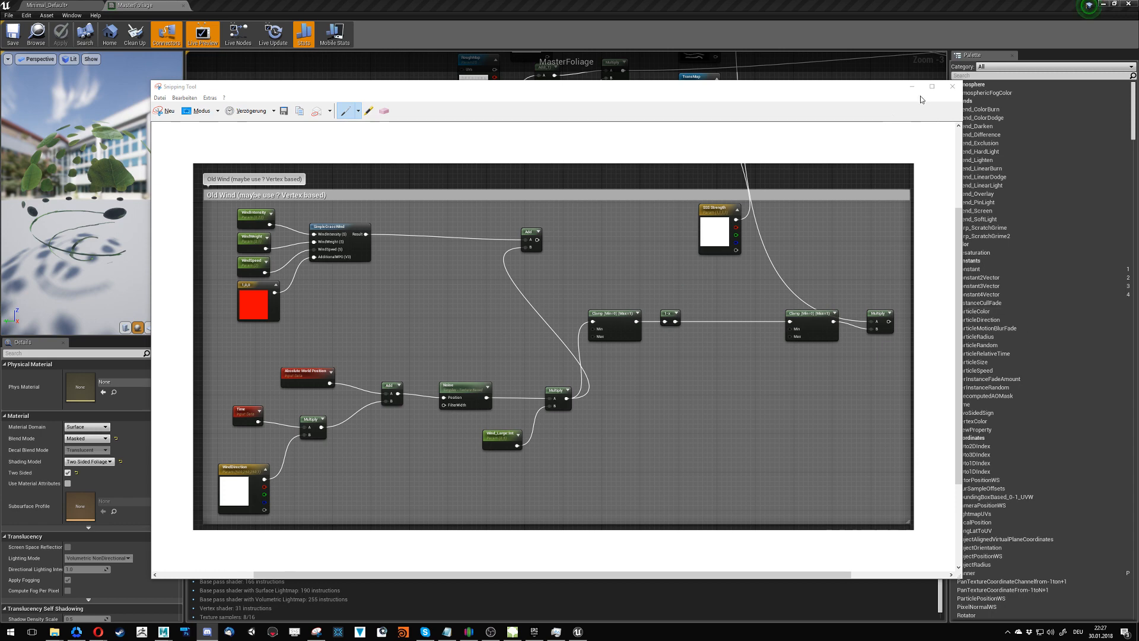
pyautogui.click(953, 86)
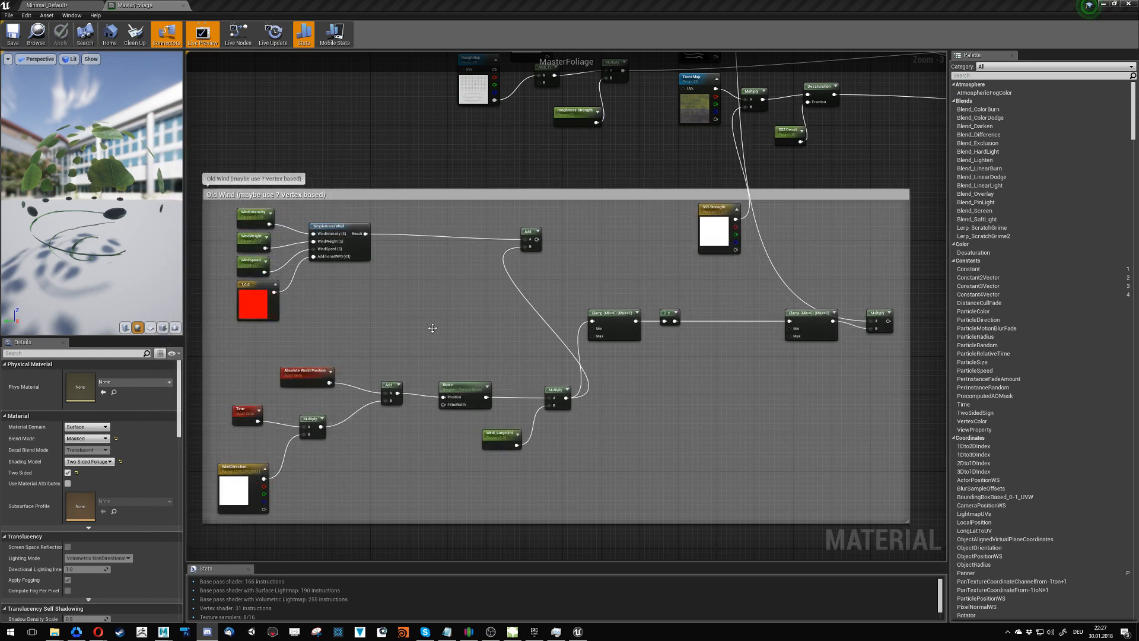
# - Select the entire Old Wind comment group with all its nodes in the MasterFoliage graph
pyautogui.rightClick(653, 411)
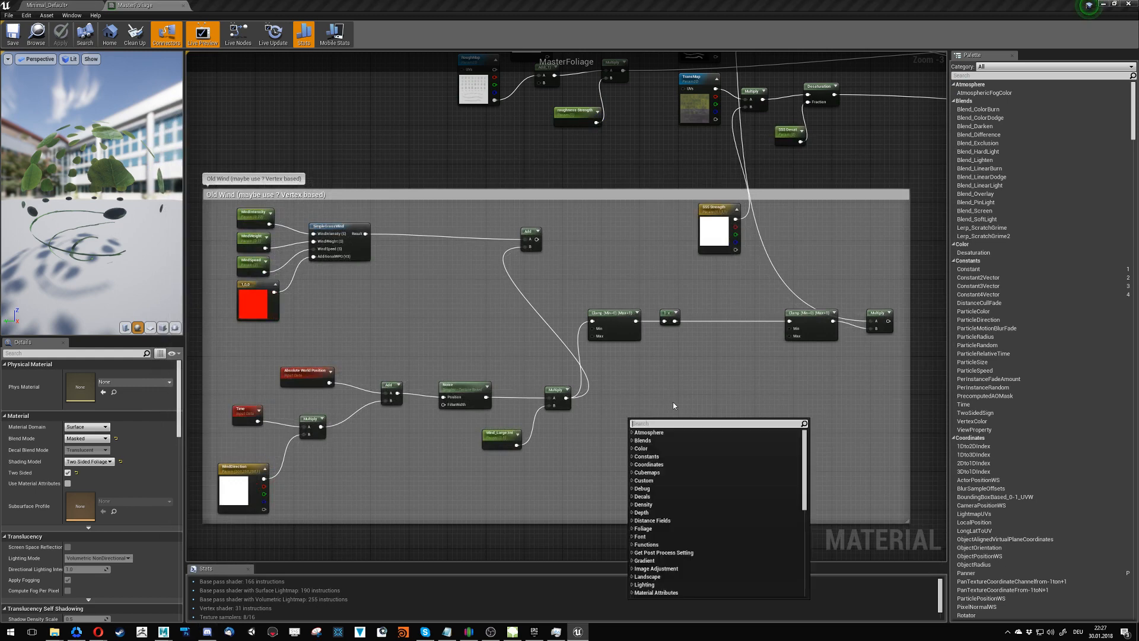
pyautogui.click(405, 148)
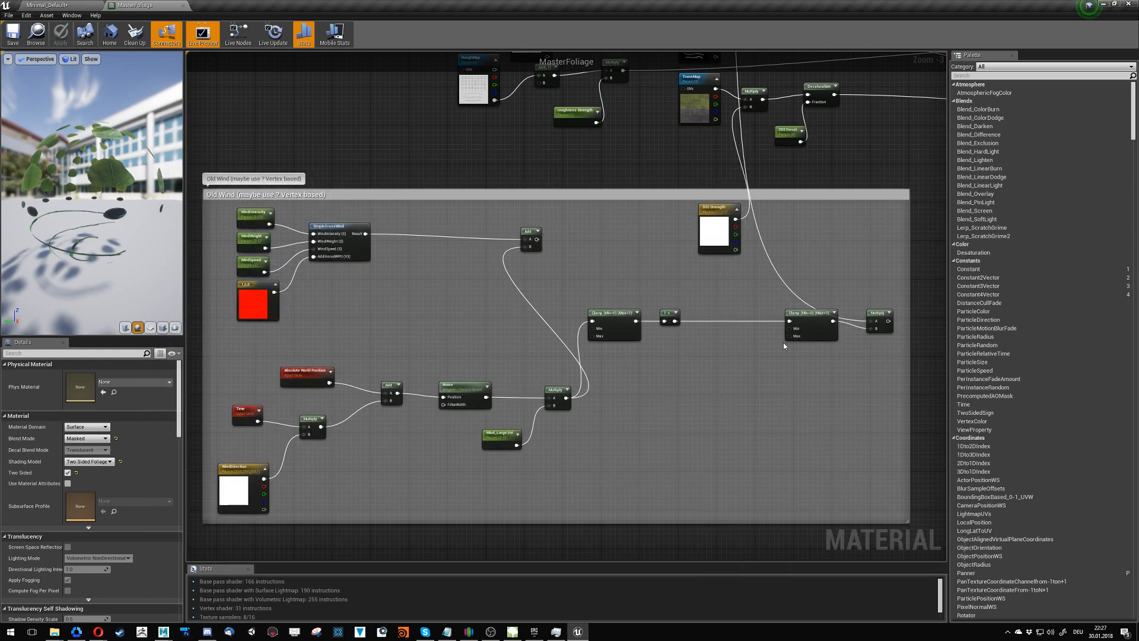
pyautogui.moveTo(803, 281); pyautogui.dragTo(727, 277, button='right')
pyautogui.scroll(-1, 729, 276)
pyautogui.moveTo(792, 249); pyautogui.dragTo(278, 478)
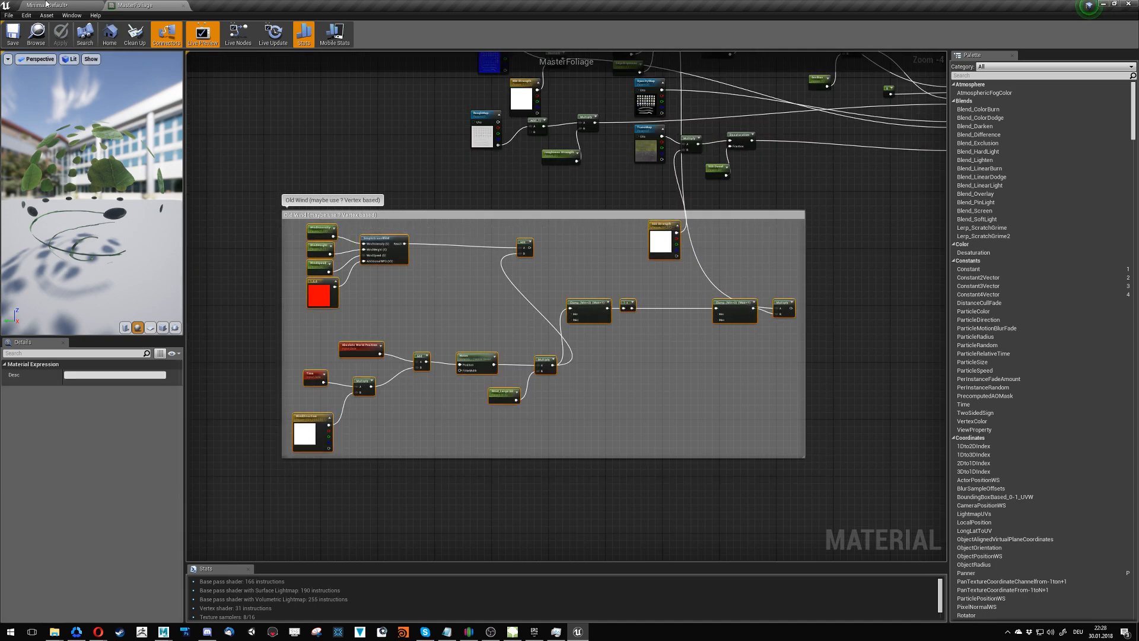
# - Return to the level editor and browse to the Planetree_Tree folder inside Trees and Planetree in the project content
pyautogui.click(47, 4)
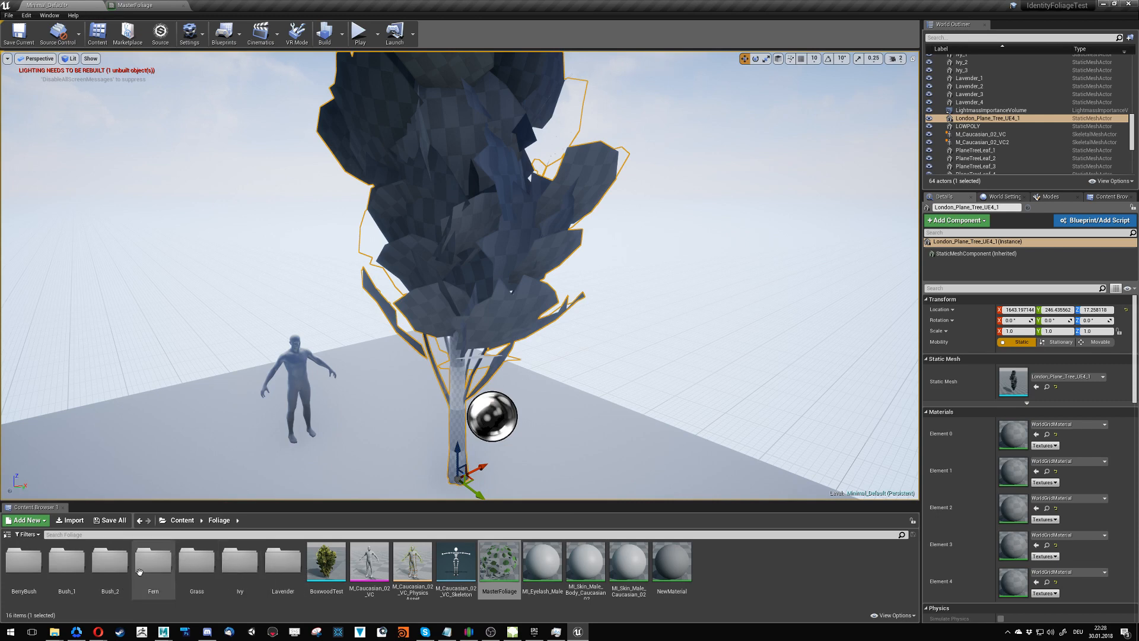
pyautogui.click(183, 520)
pyautogui.doubleClick(234, 570)
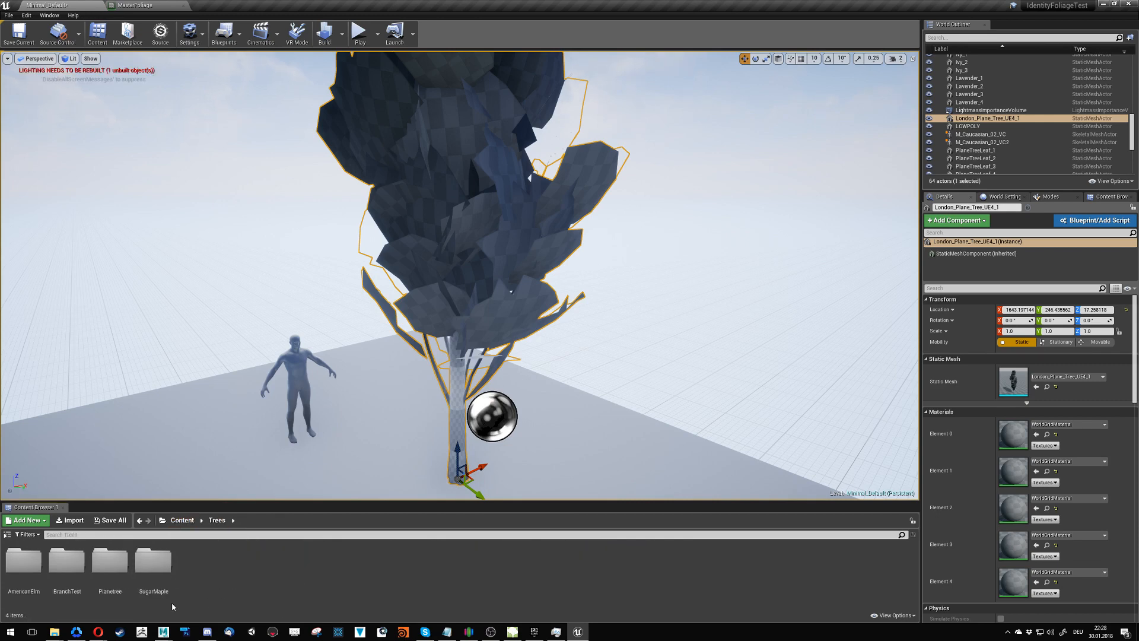
pyautogui.doubleClick(110, 560)
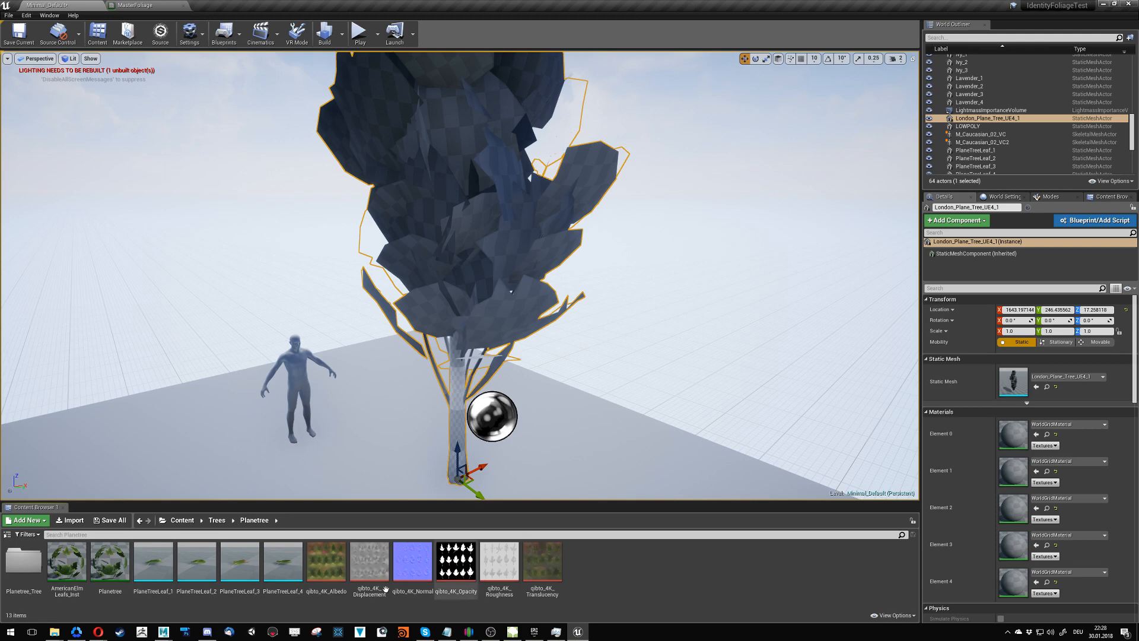
pyautogui.click(15, 569)
pyautogui.doubleClick(14, 569)
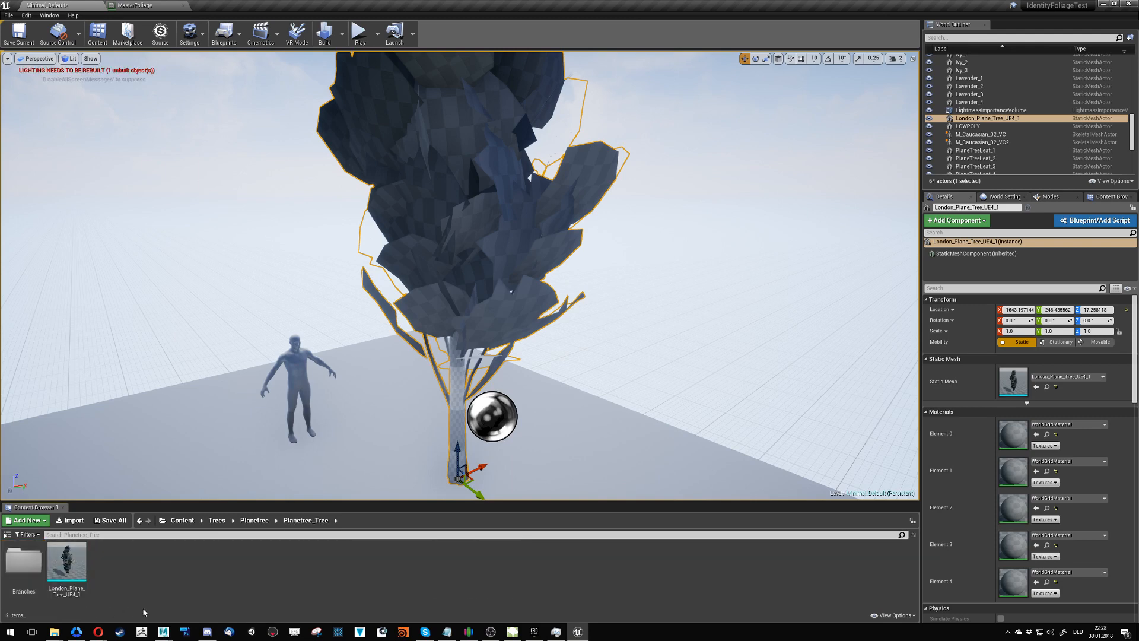
# - Create a material named Planetree_Mat in the Planetree_Tree folder and open it with the copied Old Wind nodes pasted into its graph
pyautogui.rightClick(135, 568)
pyautogui.click(178, 422)
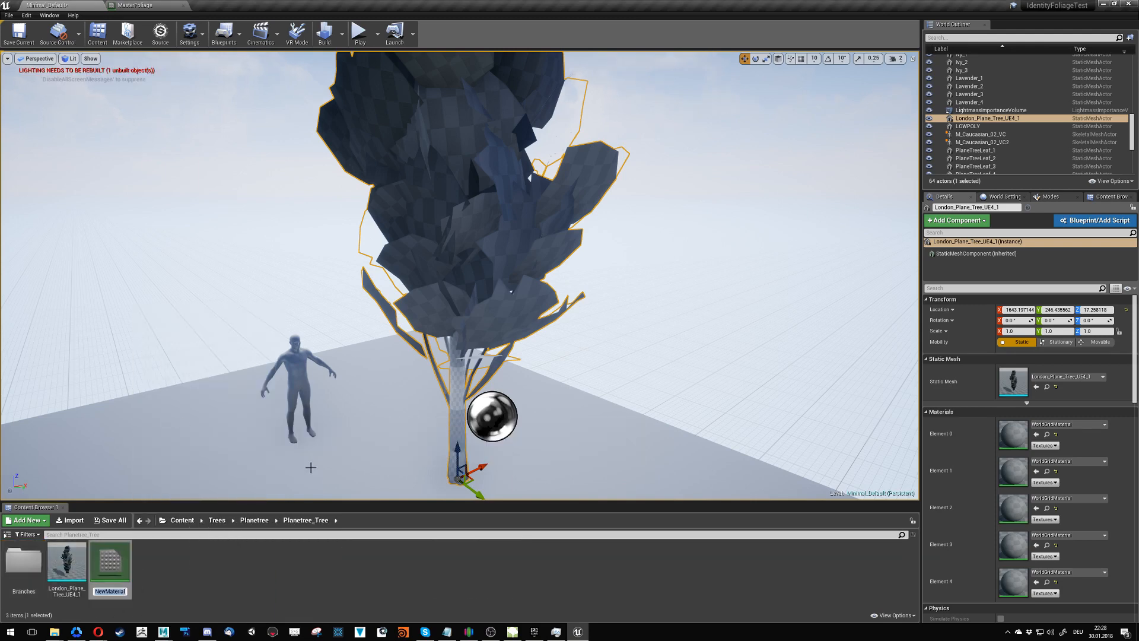
pyautogui.write('Planetree_MAte')
pyautogui.press('BackSpace')
pyautogui.press('BackSpace')
pyautogui.press('BackSpace')
pyautogui.write('at')
pyautogui.press('Return')
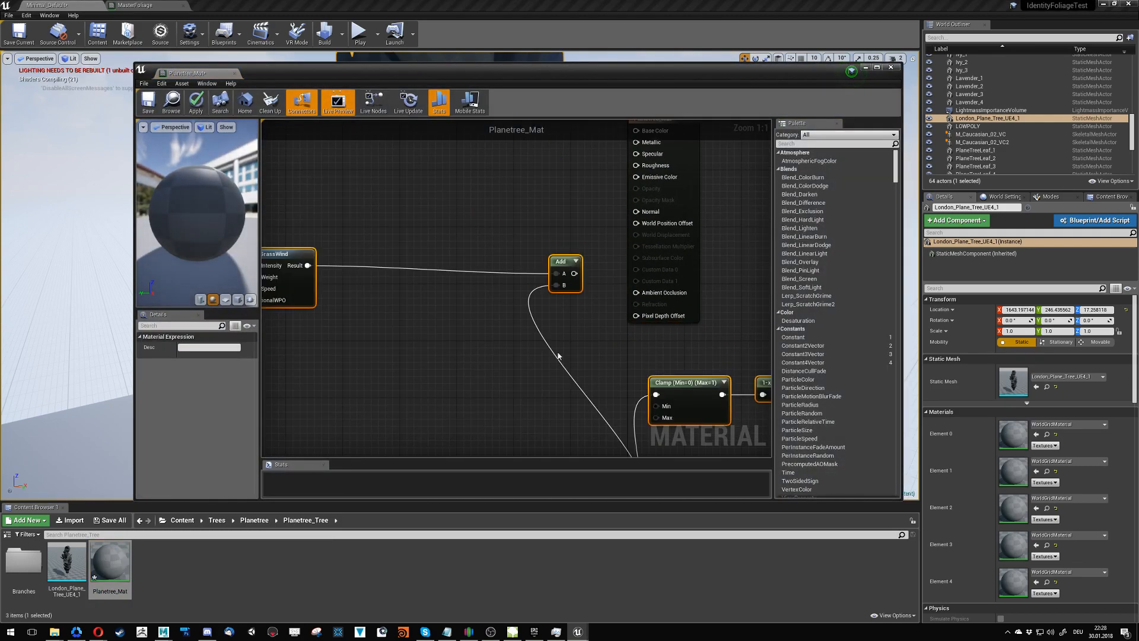
# - Set Planetree_Mat to the Surface domain, Masked blend mode and Two Sided Foliage shading model, enable Two Sided, and apply the changes
pyautogui.scroll(-7, 558, 356)
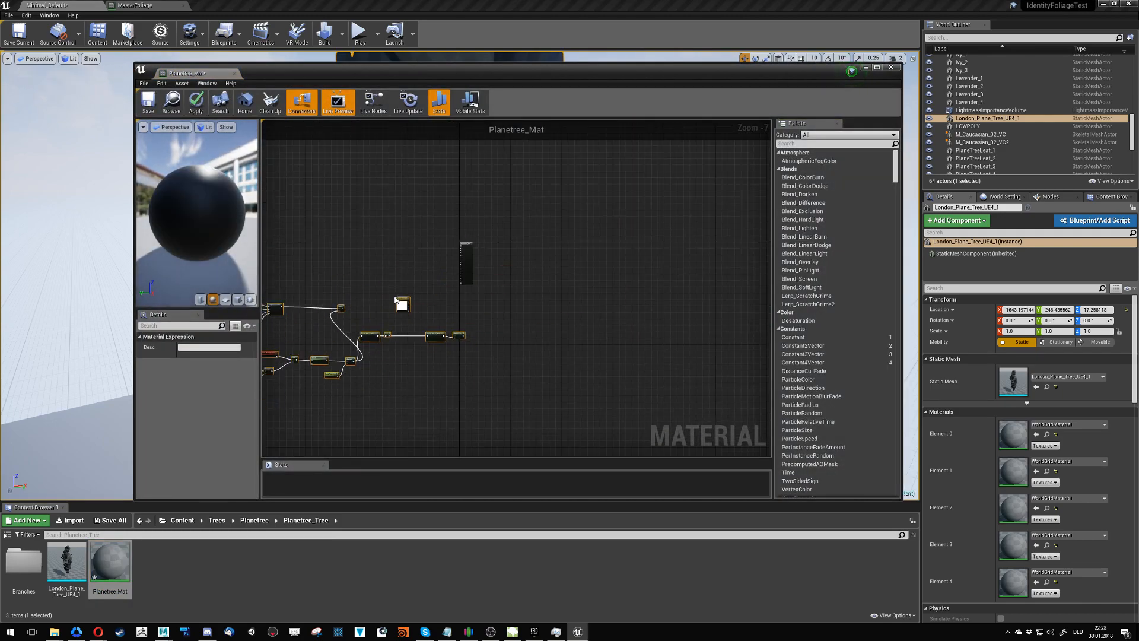
pyautogui.click(467, 254)
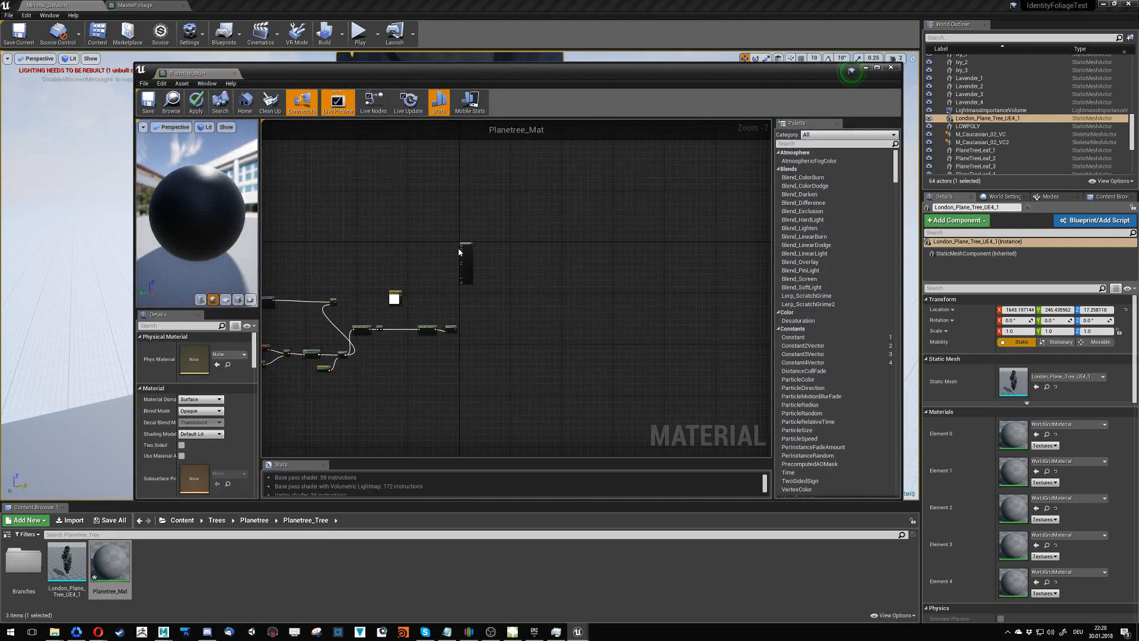
pyautogui.click(194, 402)
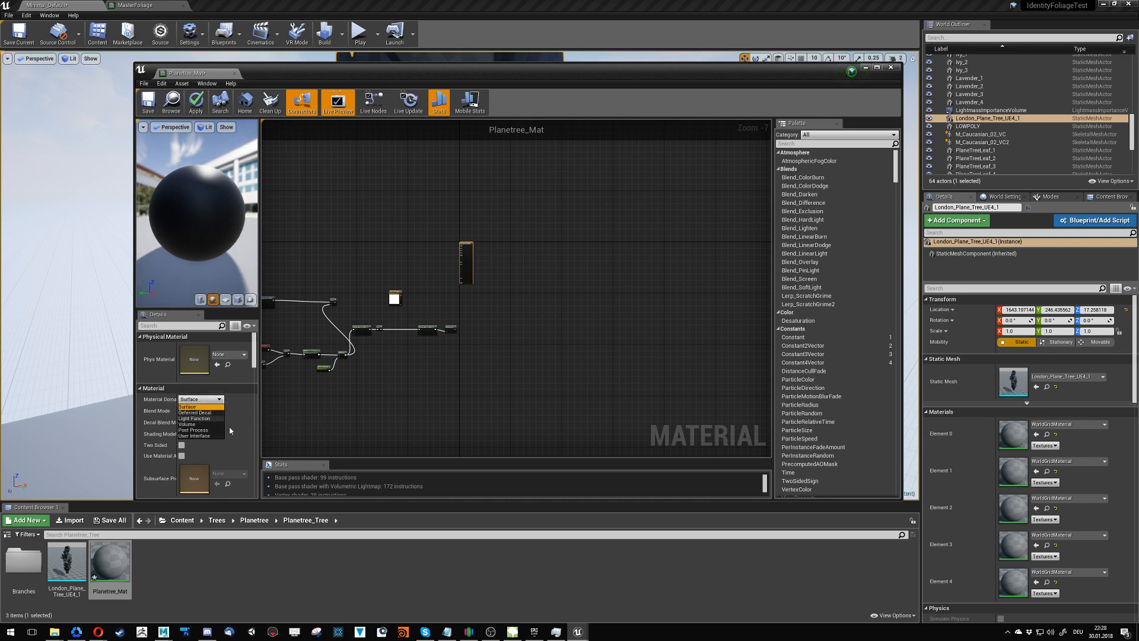
pyautogui.click(202, 407)
pyautogui.click(201, 411)
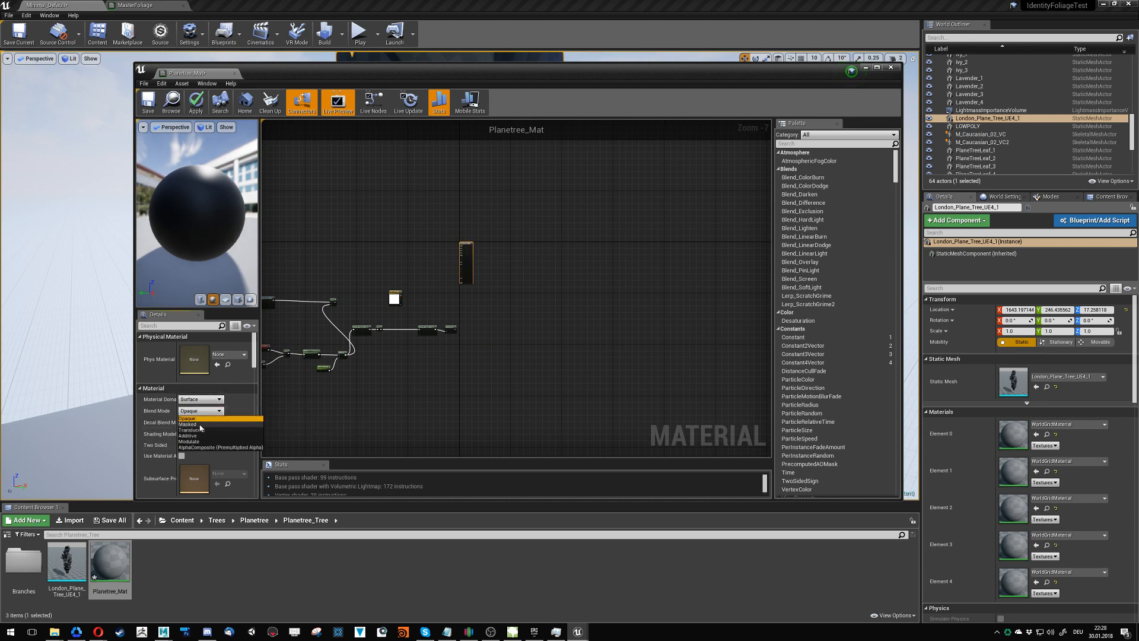
pyautogui.click(200, 425)
pyautogui.click(211, 435)
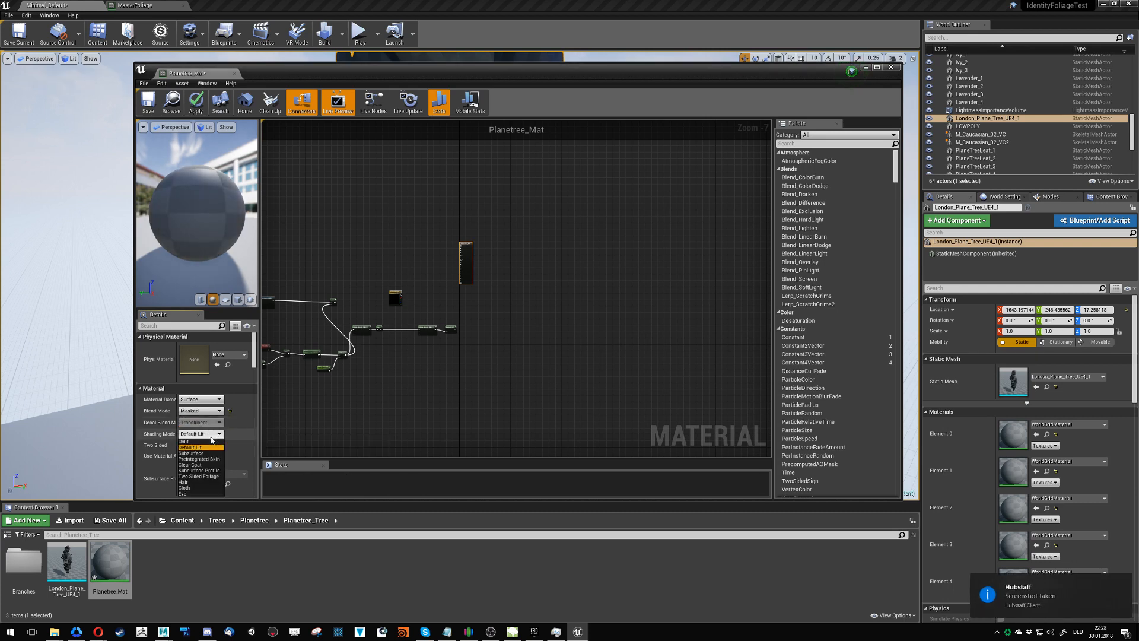
pyautogui.click(202, 476)
pyautogui.click(182, 445)
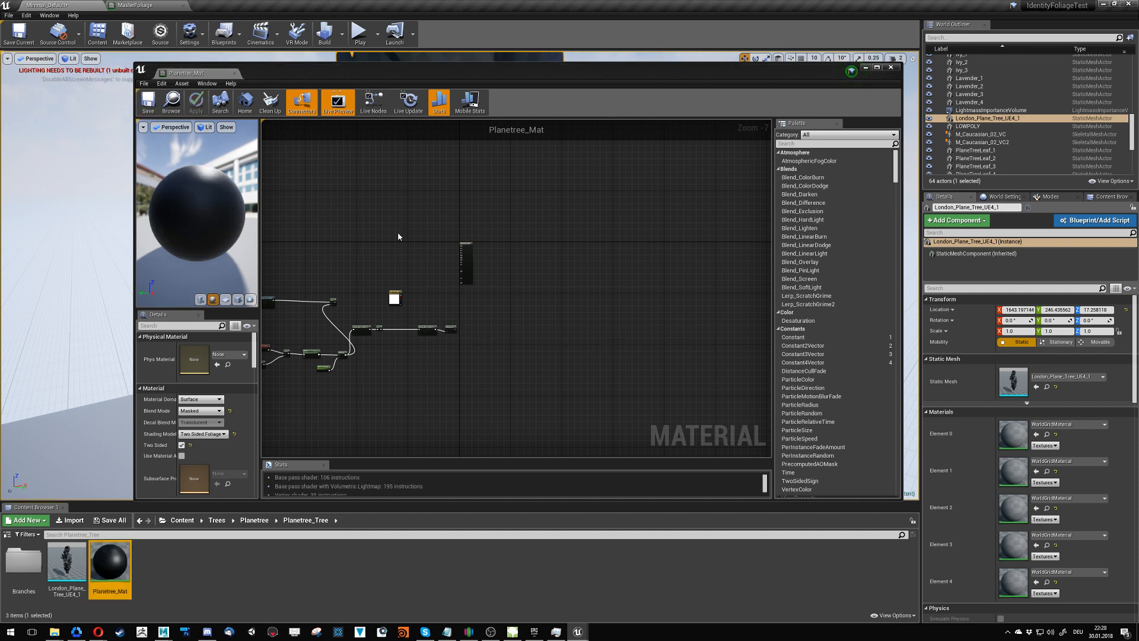
pyautogui.moveTo(385, 273); pyautogui.dragTo(531, 251, button='right')
pyautogui.click(409, 104)
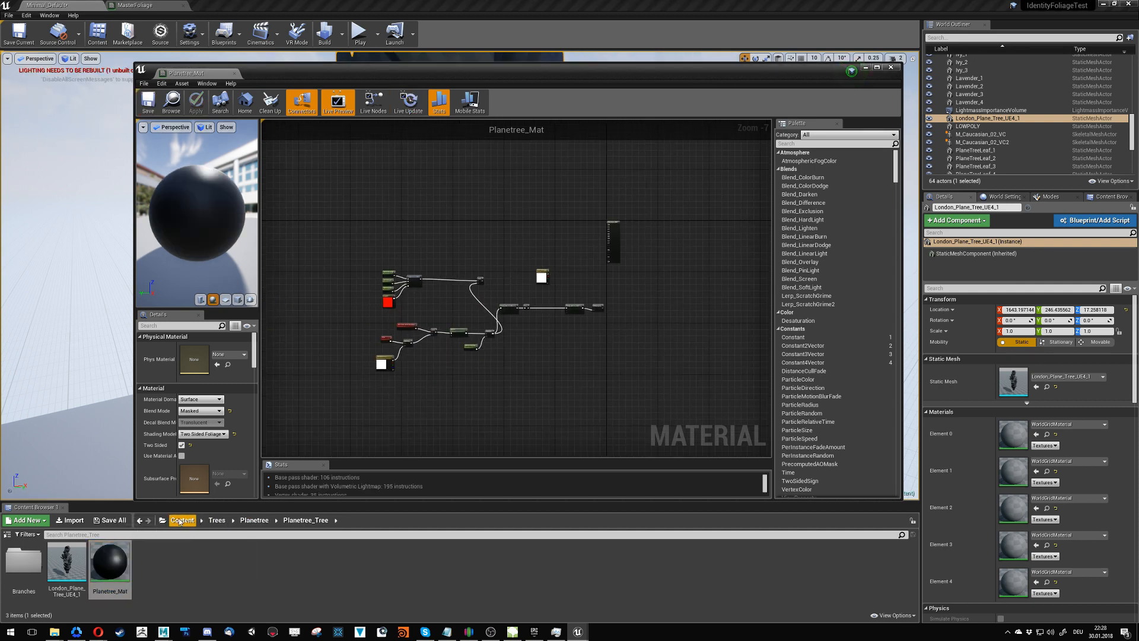
# - Reopen the MasterFoliage material from the Foliage folder and dock its editor beside Planetree_Mat in the same window
pyautogui.moveTo(571, 634)
pyautogui.click(182, 520)
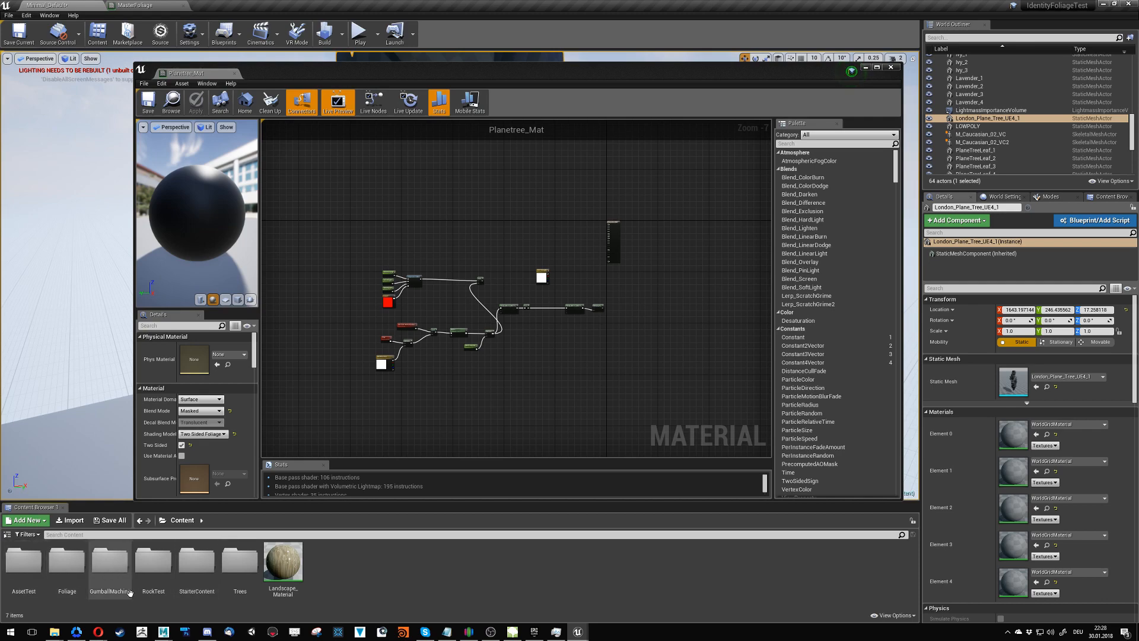
pyautogui.doubleClick(66, 563)
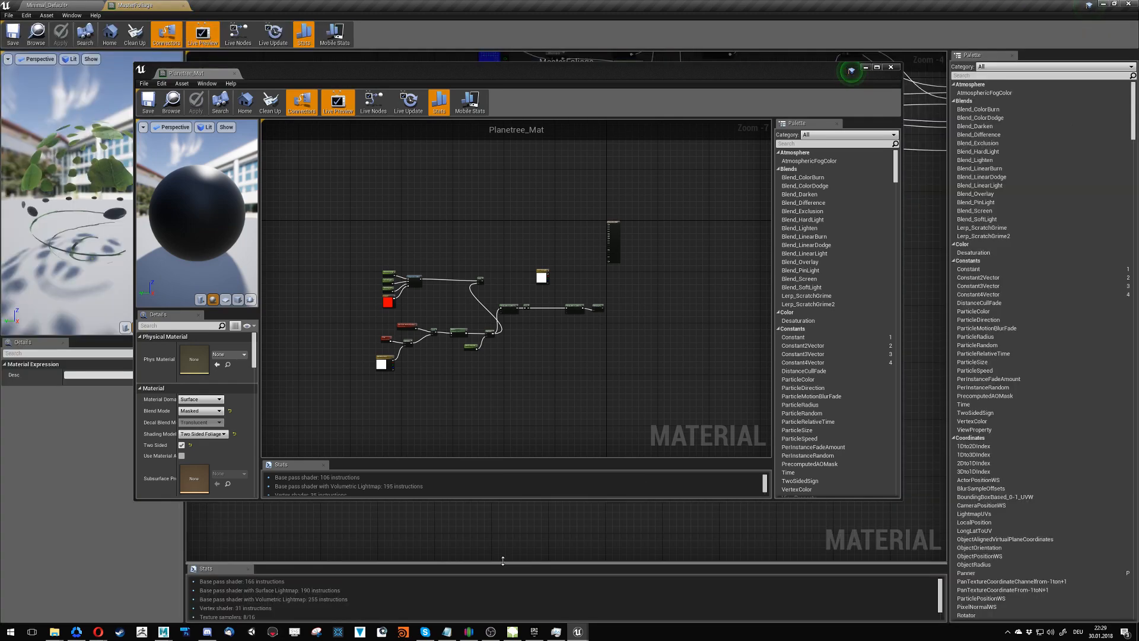
pyautogui.doubleClick(499, 561)
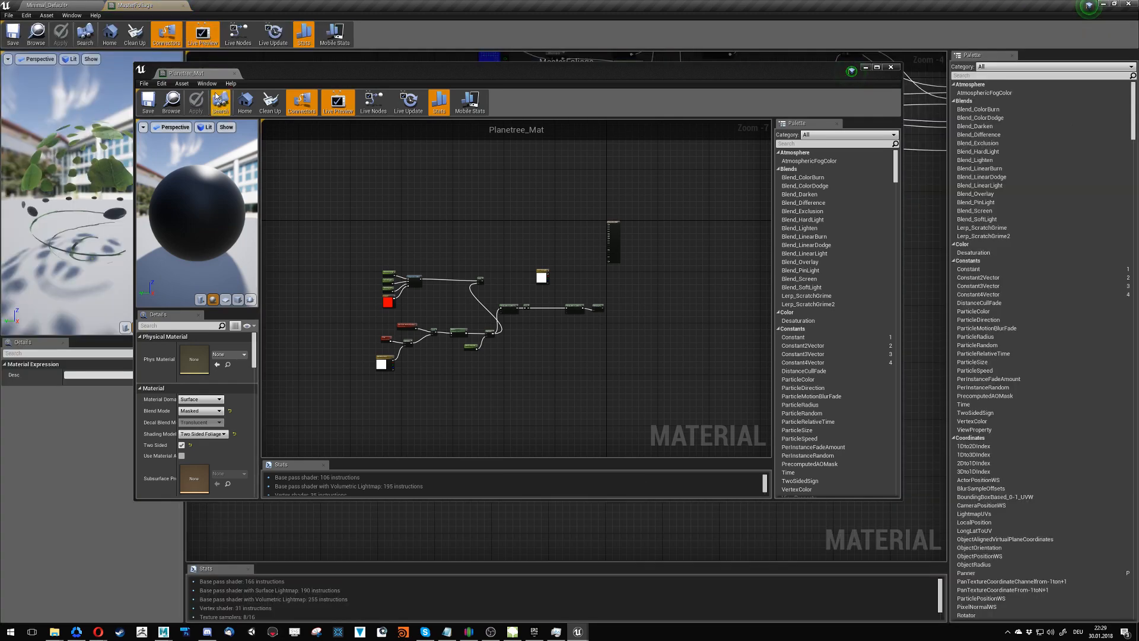
pyautogui.moveTo(129, 8); pyautogui.dragTo(391, 323)
# - Examine the overall MasterFoliage graph layout and how the SSS Strength node in the Old Wind group links to the translucency nodes
pyautogui.scroll(-6, 391, 323)
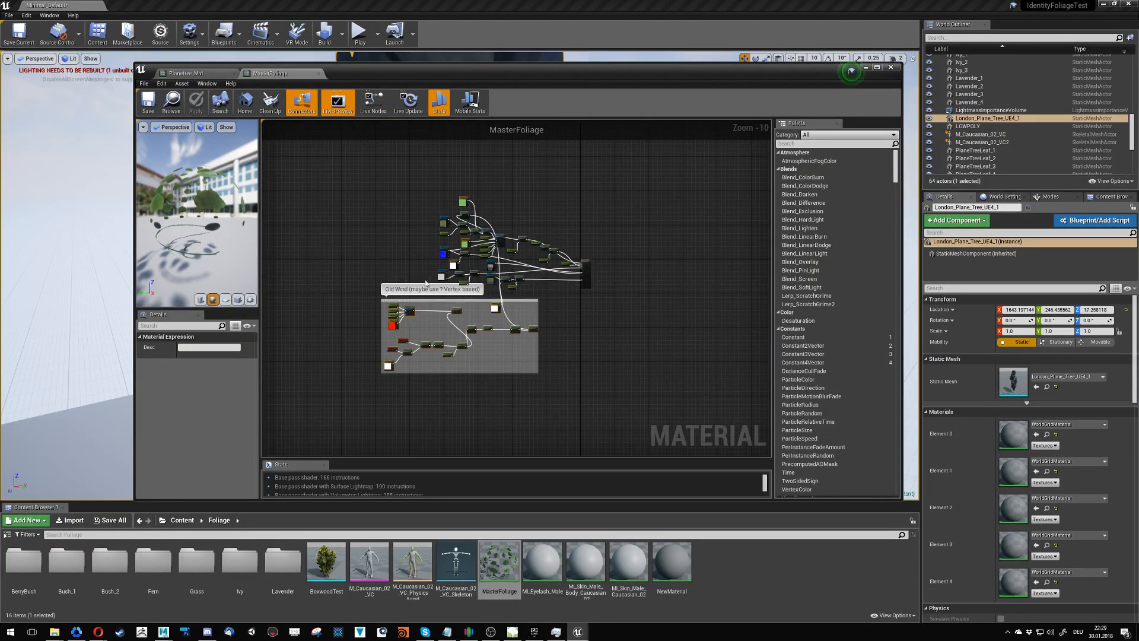
pyautogui.click(368, 257)
pyautogui.moveTo(405, 259); pyautogui.dragTo(363, 263, button='right')
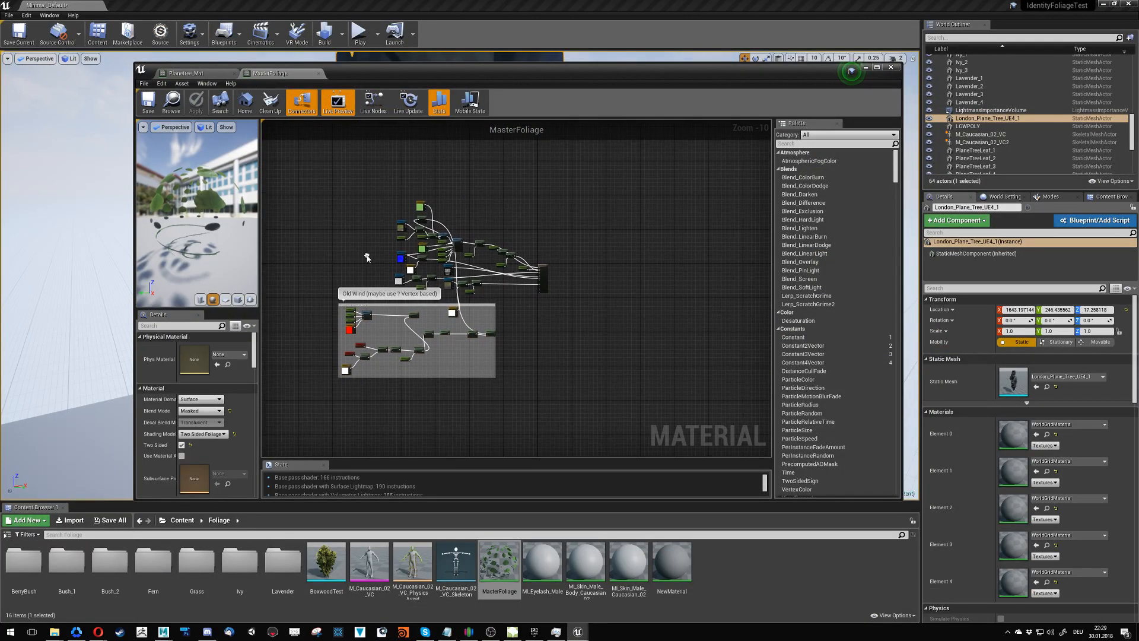
pyautogui.moveTo(360, 203); pyautogui.dragTo(527, 305)
pyautogui.moveTo(311, 169); pyautogui.dragTo(524, 414)
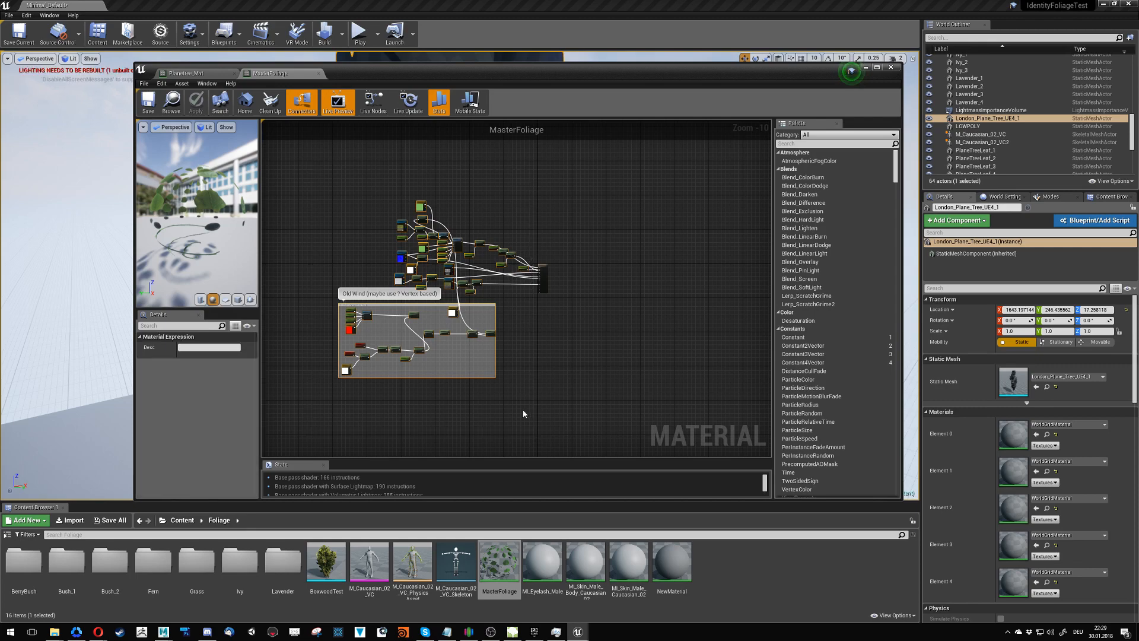
pyautogui.scroll(8, 523, 334)
pyautogui.click(538, 425)
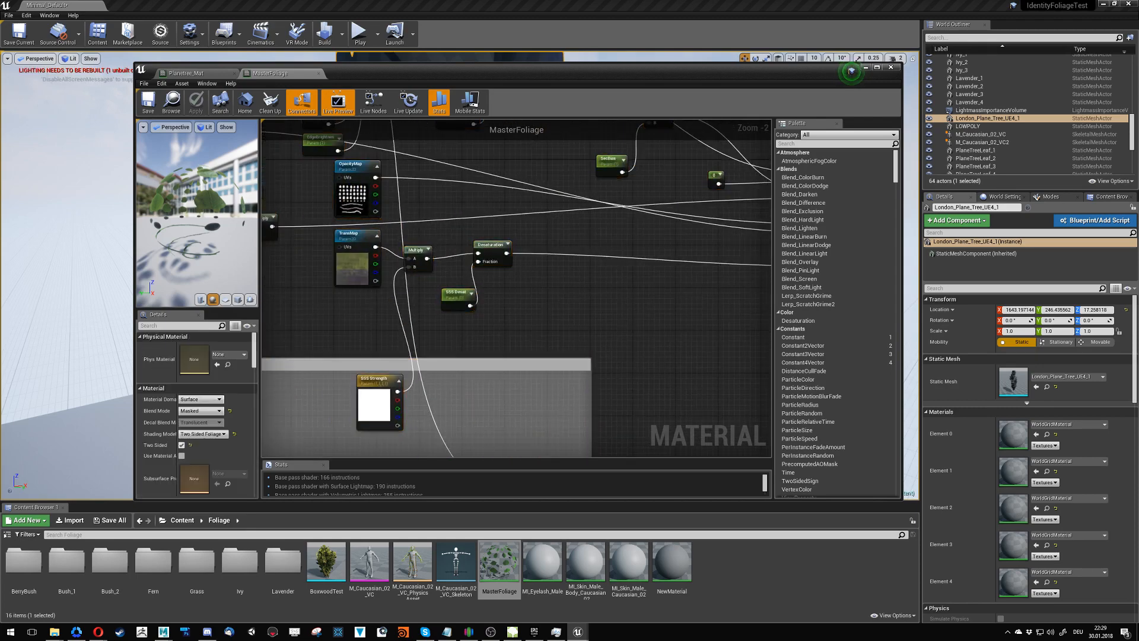
pyautogui.moveTo(409, 358); pyautogui.dragTo(633, 290, button='right')
pyautogui.moveTo(529, 449); pyautogui.dragTo(658, 124, button='right')
pyautogui.moveTo(374, 235); pyautogui.dragTo(728, 330, button='right')
# - Examine the Old Wind node chain from the wind parameters and SimpleGrassWind through Noise and Clamp to the final Multiply
pyautogui.scroll(2, 508, 230)
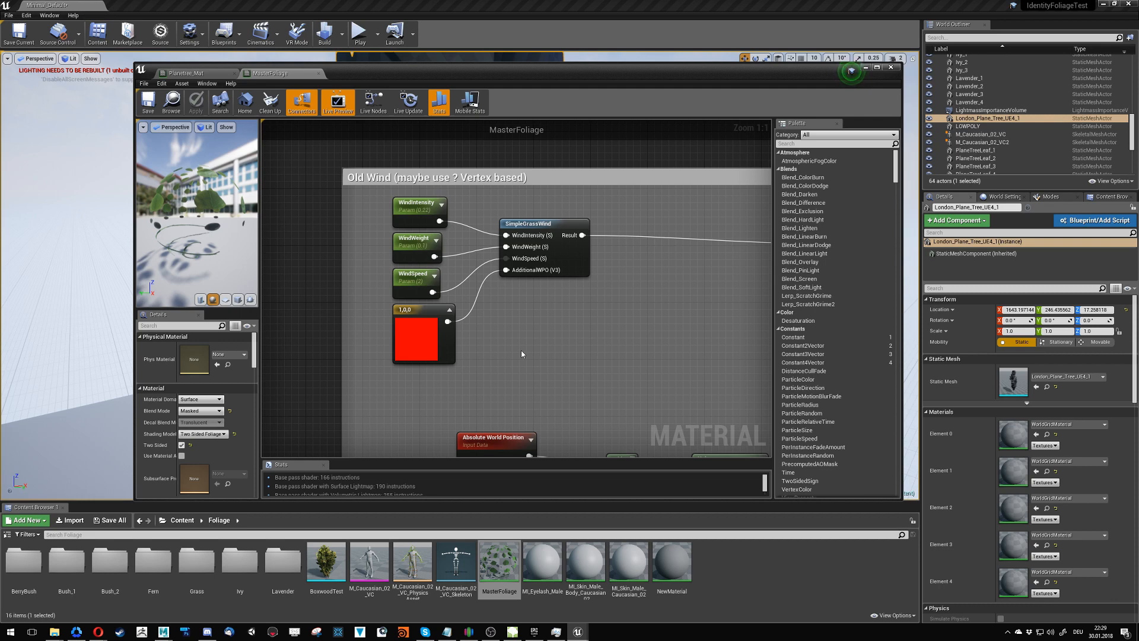
pyautogui.moveTo(528, 357); pyautogui.dragTo(496, 198, button='right')
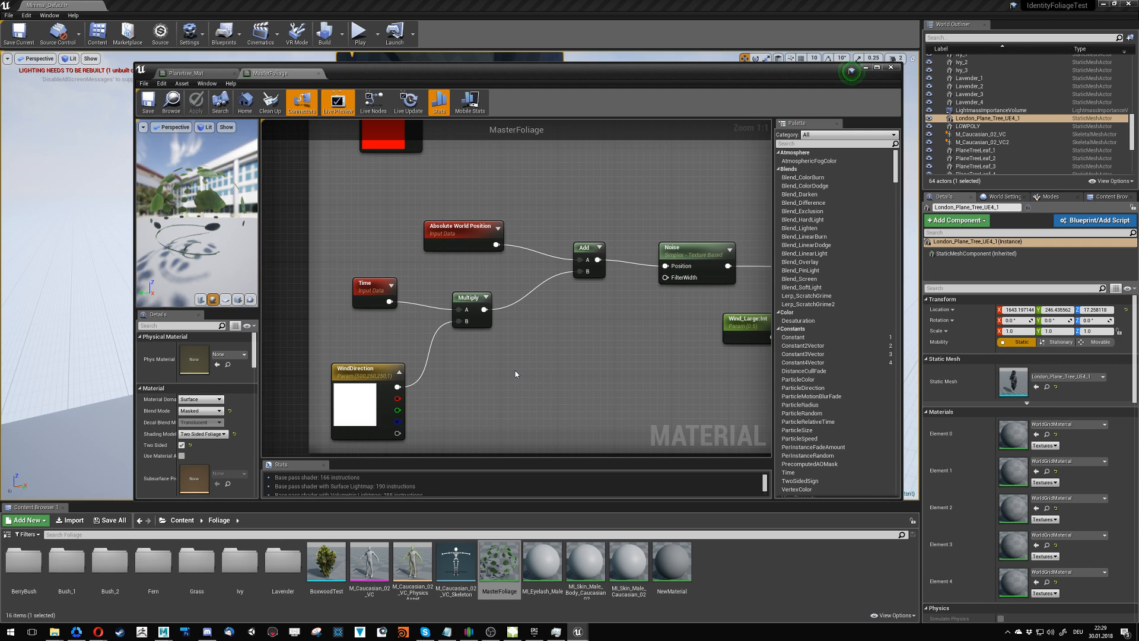
pyautogui.moveTo(568, 331); pyautogui.dragTo(368, 367, button='right')
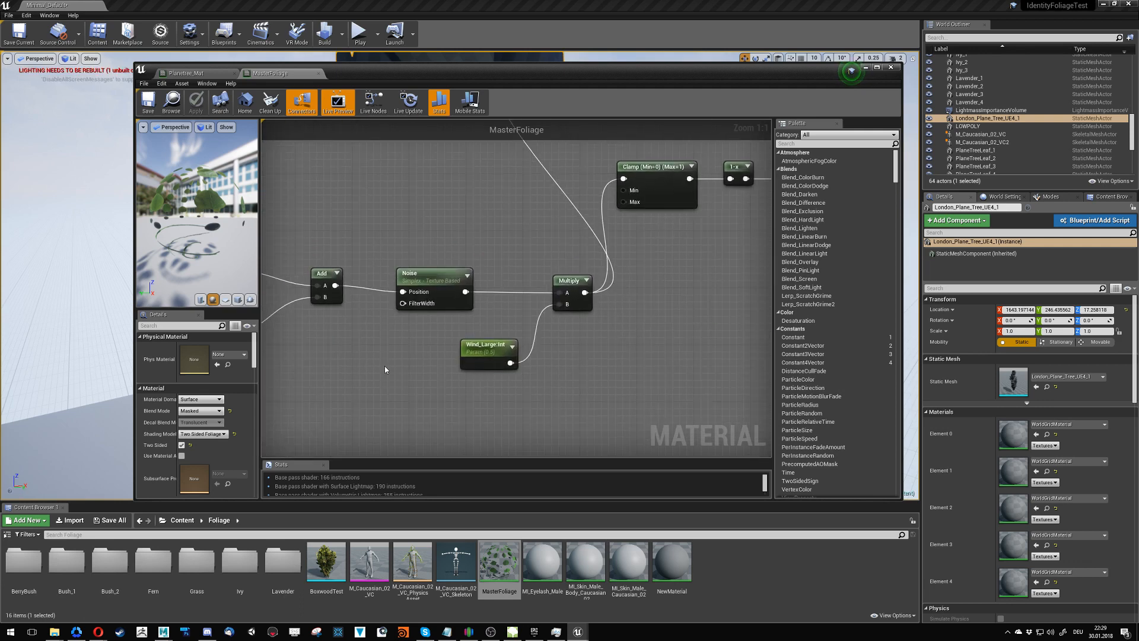
pyautogui.moveTo(457, 252); pyautogui.dragTo(418, 457, button='right')
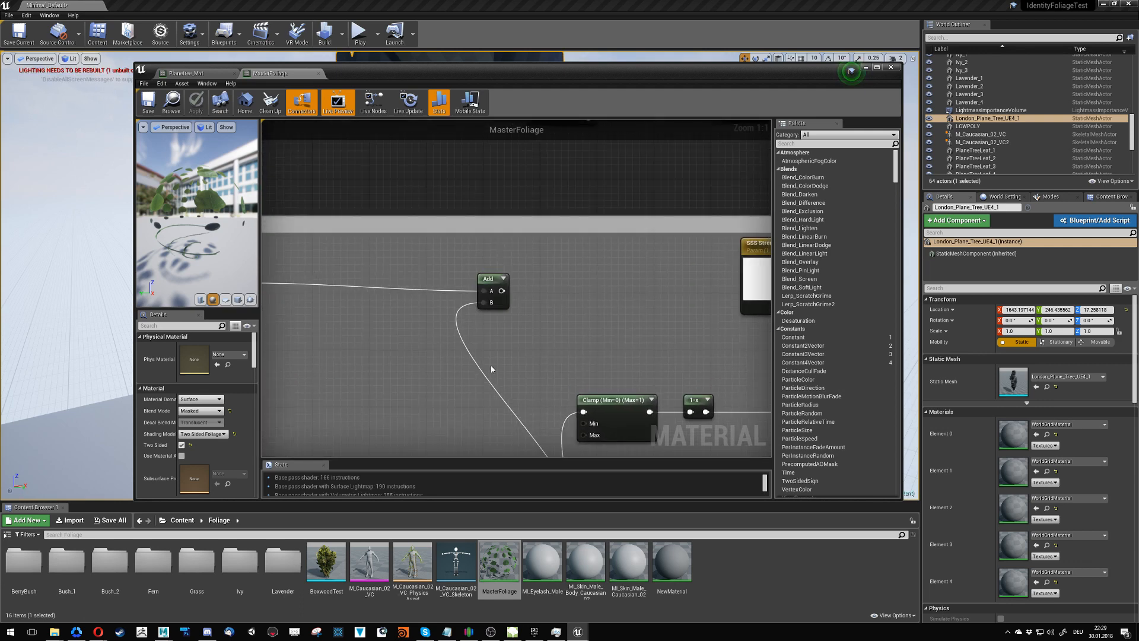
pyautogui.moveTo(491, 369); pyautogui.dragTo(382, 324, button='right')
pyautogui.scroll(-5, 350, 330)
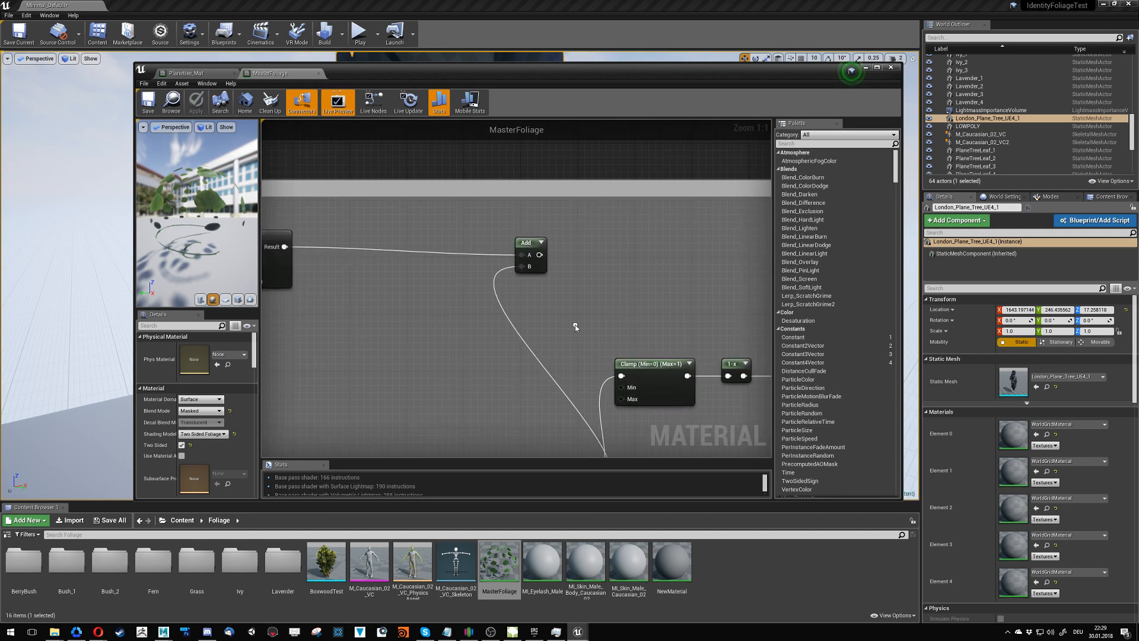
pyautogui.scroll(2, 339, 281)
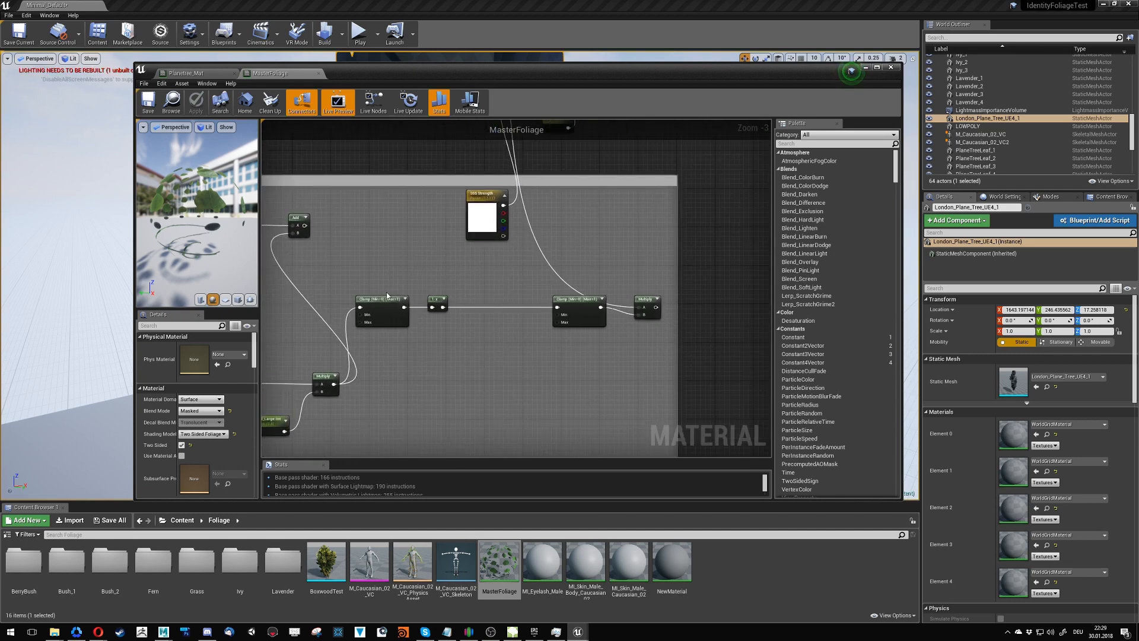
pyautogui.moveTo(459, 271); pyautogui.dragTo(567, 342, button='right')
pyautogui.scroll(-3, 358, 350)
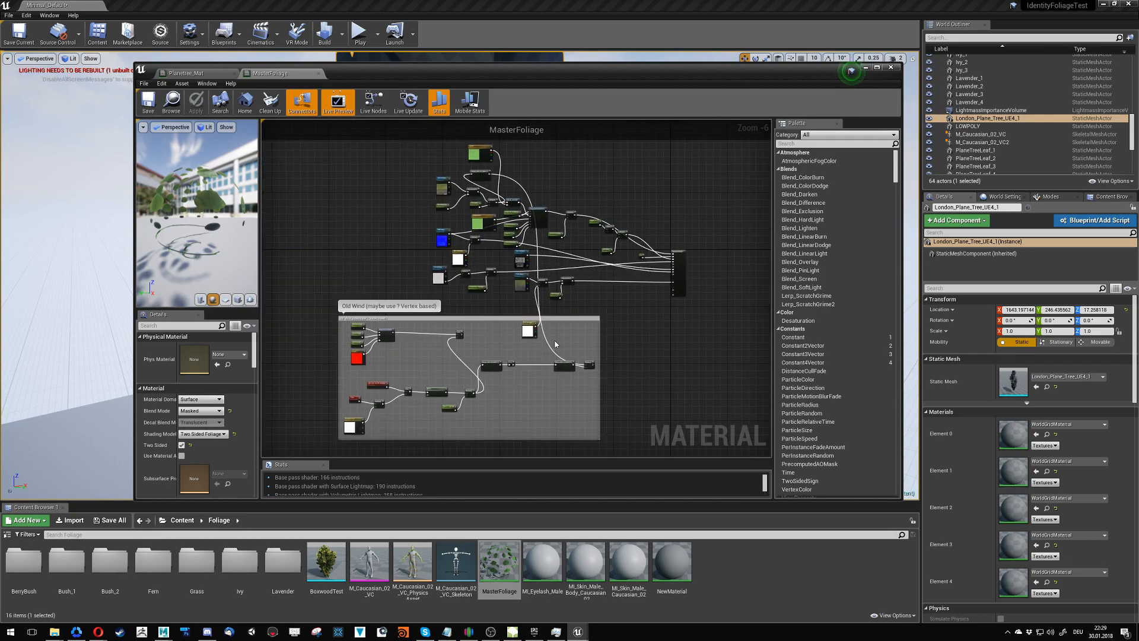
pyautogui.scroll(7, 569, 350)
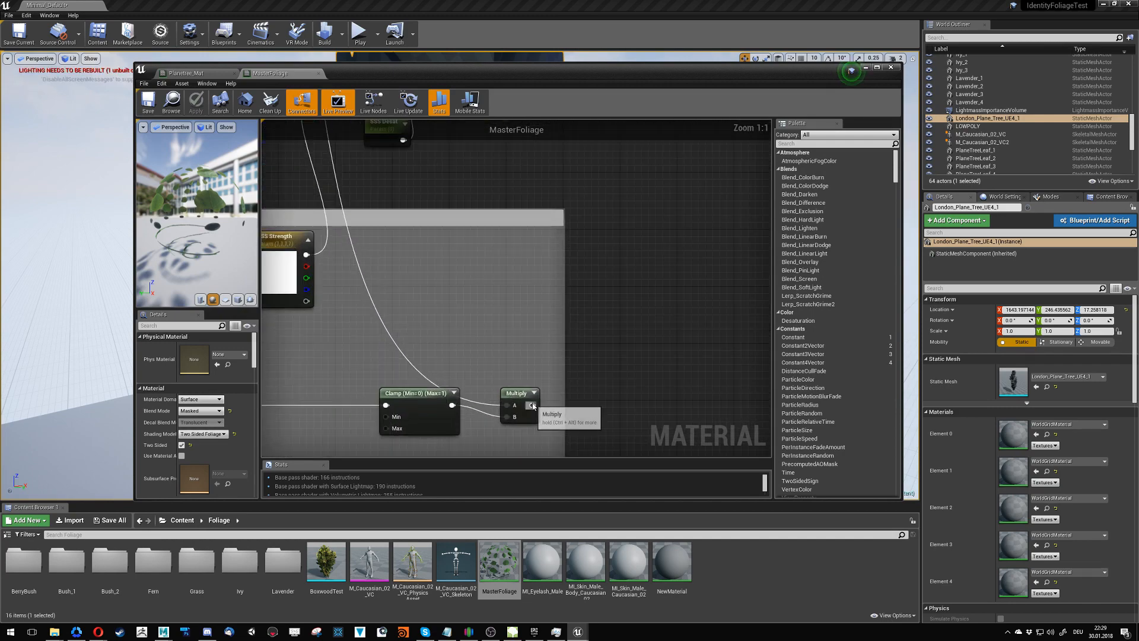
pyautogui.moveTo(658, 292); pyautogui.dragTo(550, 280, button='right')
pyautogui.scroll(-2, 528, 306)
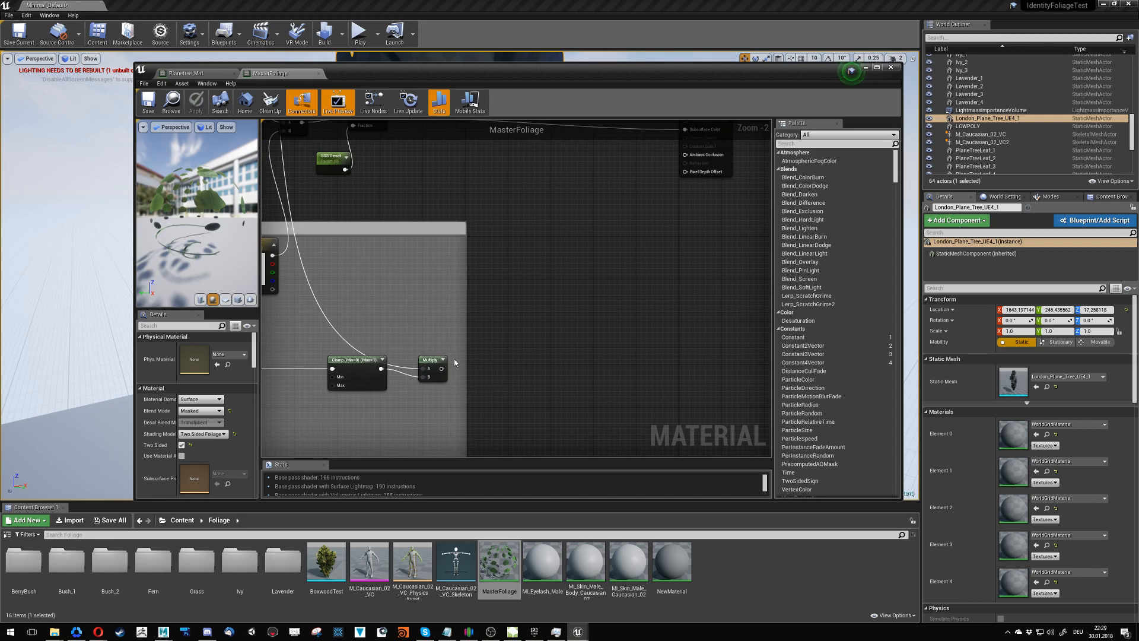
# - In MasterFoliage, connect the Old Wind group's final Multiply to World Position Offset and its Add node to Pixel Depth Offset, and save the material
pyautogui.click(184, 73)
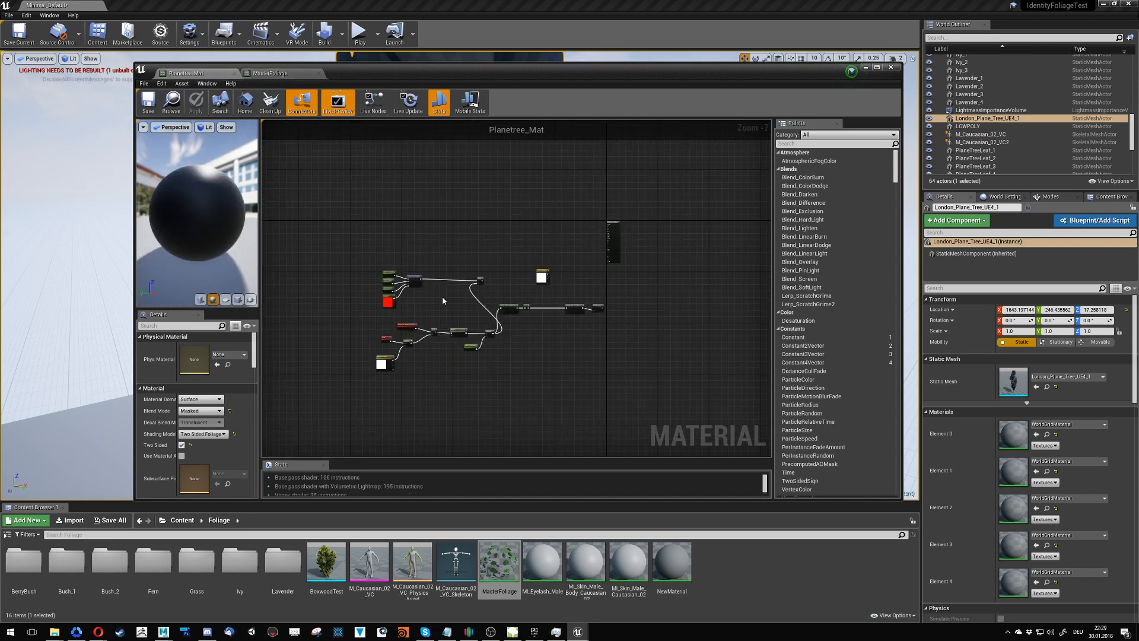
pyautogui.click(285, 74)
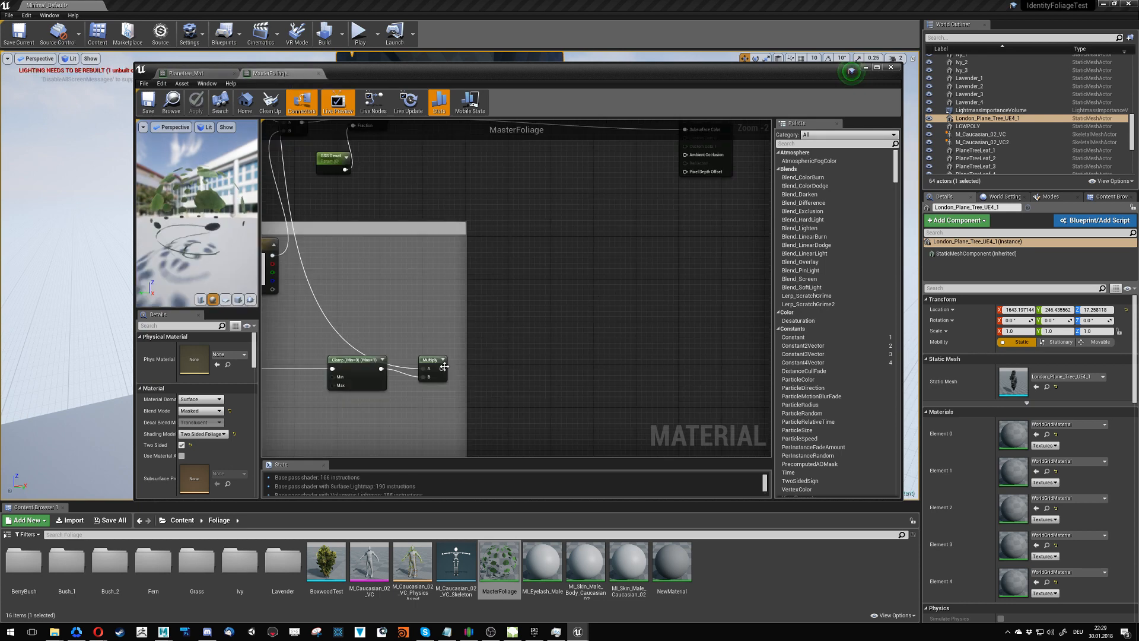
pyautogui.moveTo(442, 369); pyautogui.dragTo(609, 283)
pyautogui.moveTo(625, 206); pyautogui.dragTo(565, 290, button='right')
pyautogui.moveTo(383, 444); pyautogui.dragTo(628, 175)
pyautogui.moveTo(432, 361); pyautogui.dragTo(461, 345, button='right')
pyautogui.scroll(-2, 490, 342)
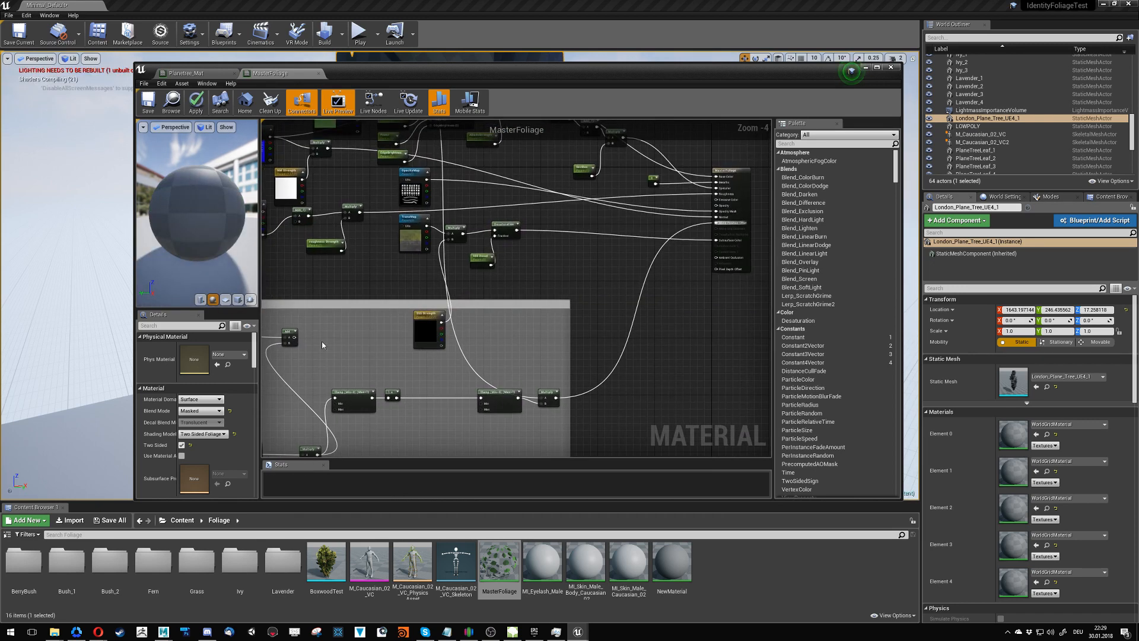
pyautogui.moveTo(322, 341); pyautogui.dragTo(668, 269)
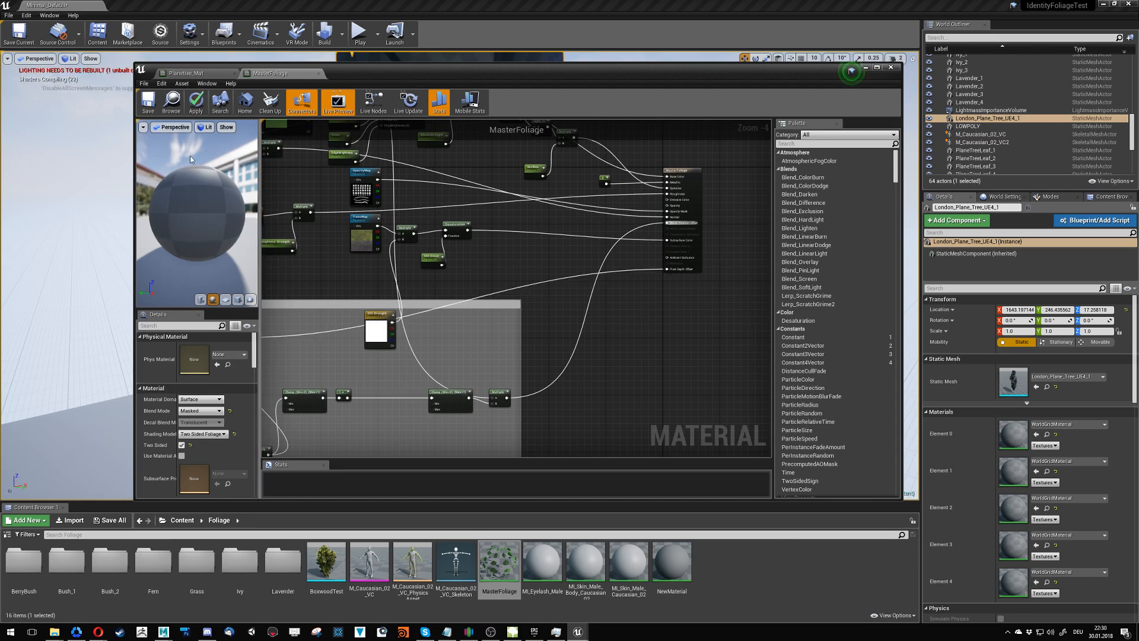
pyautogui.hotkey('ctrl', 's')
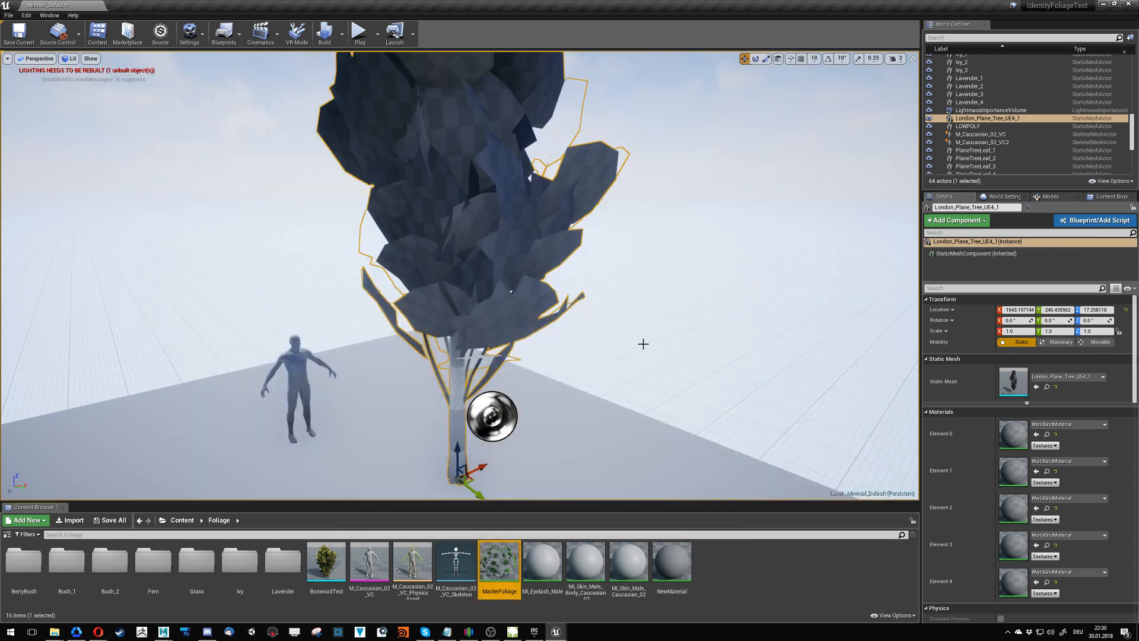
# - Open the Ivy_Shader material instance from the Foliage/Ivy folder
pyautogui.doubleClick(237, 561)
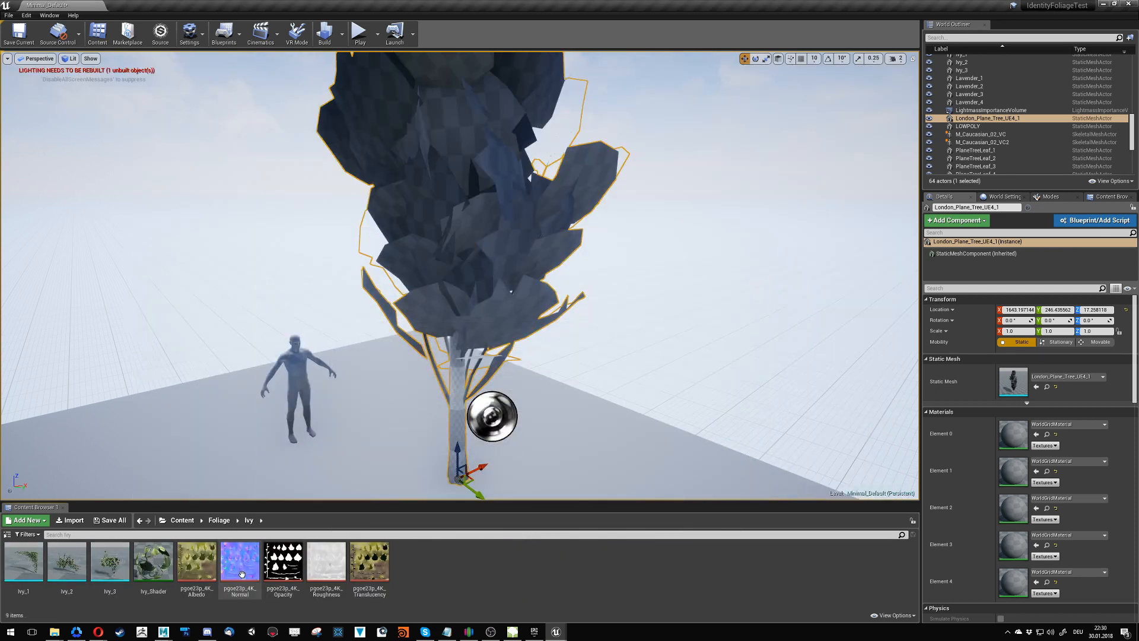
pyautogui.click(146, 558)
pyautogui.doubleClick(146, 558)
# - Enable the Wind_Large Int, WindIntensity, WindSpeed and WindWeight parameter overrides in Ivy_Shader
pyautogui.scroll(-8, 229, 310)
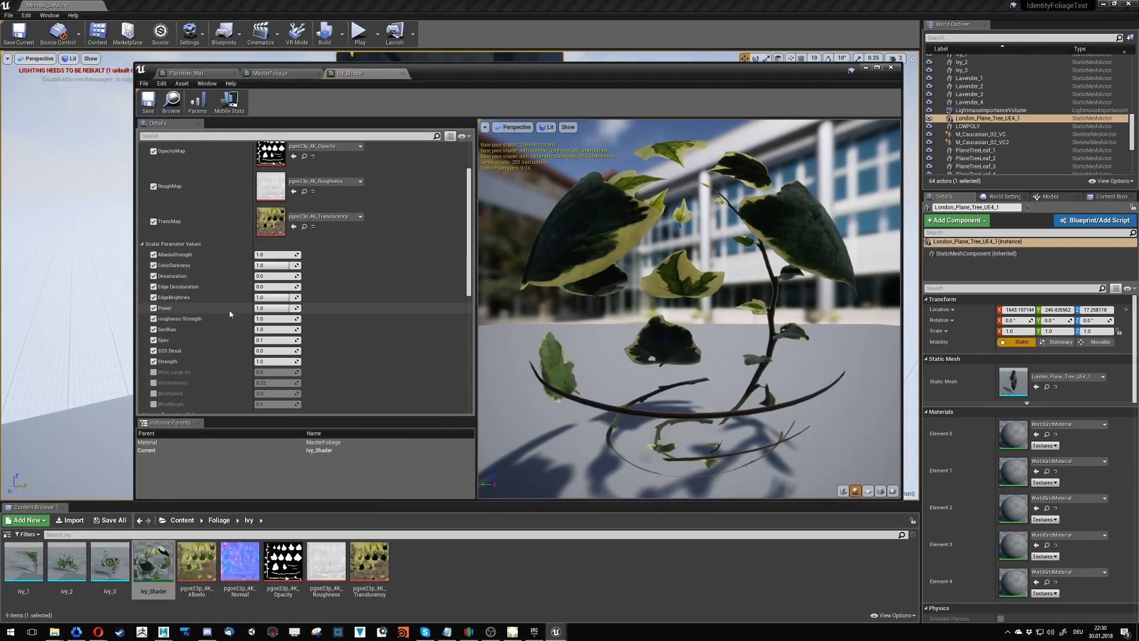
pyautogui.click(154, 330)
pyautogui.click(154, 340)
pyautogui.click(153, 351)
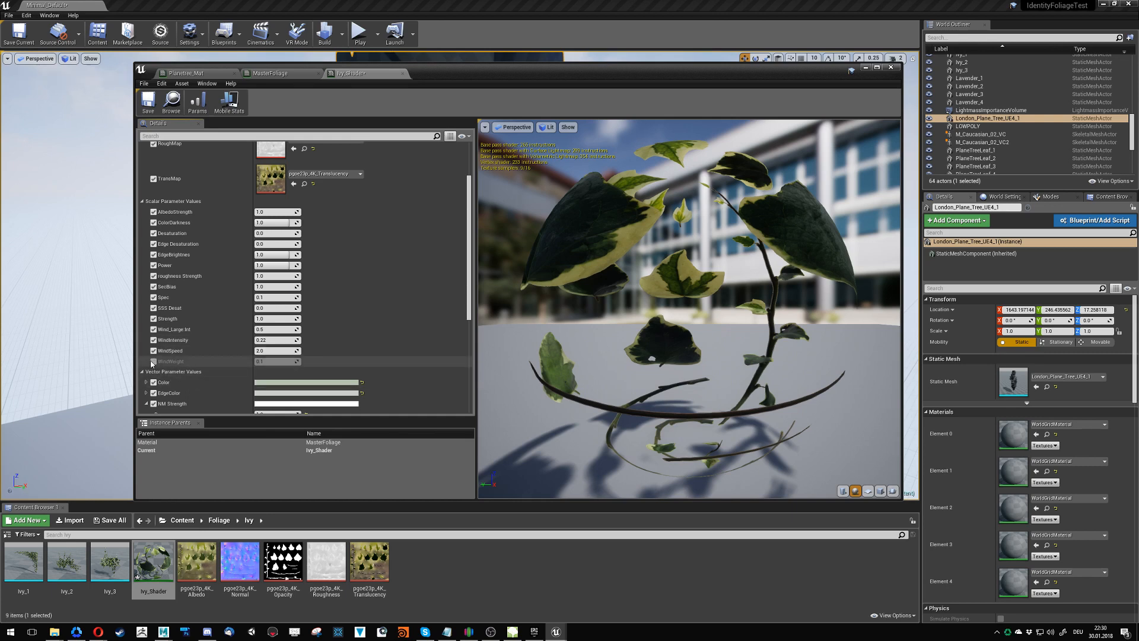
pyautogui.click(154, 362)
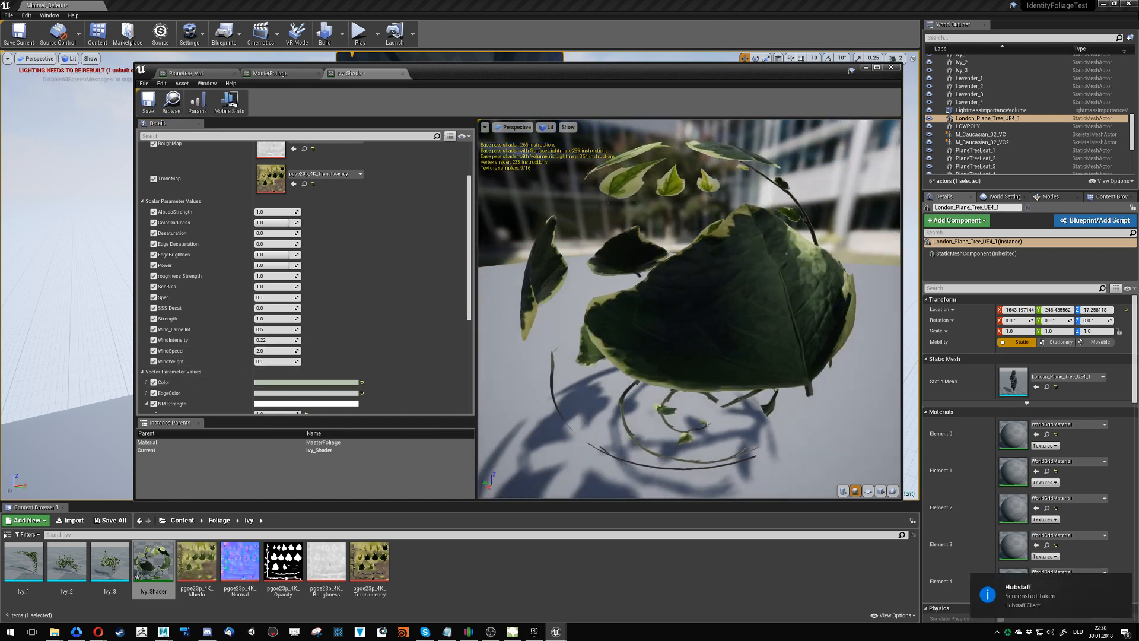
# - Set Ivy_Shader's WindWeight to 14, WindIntensity to 1 and Wind_Large Int to 15
pyautogui.click(276, 361)
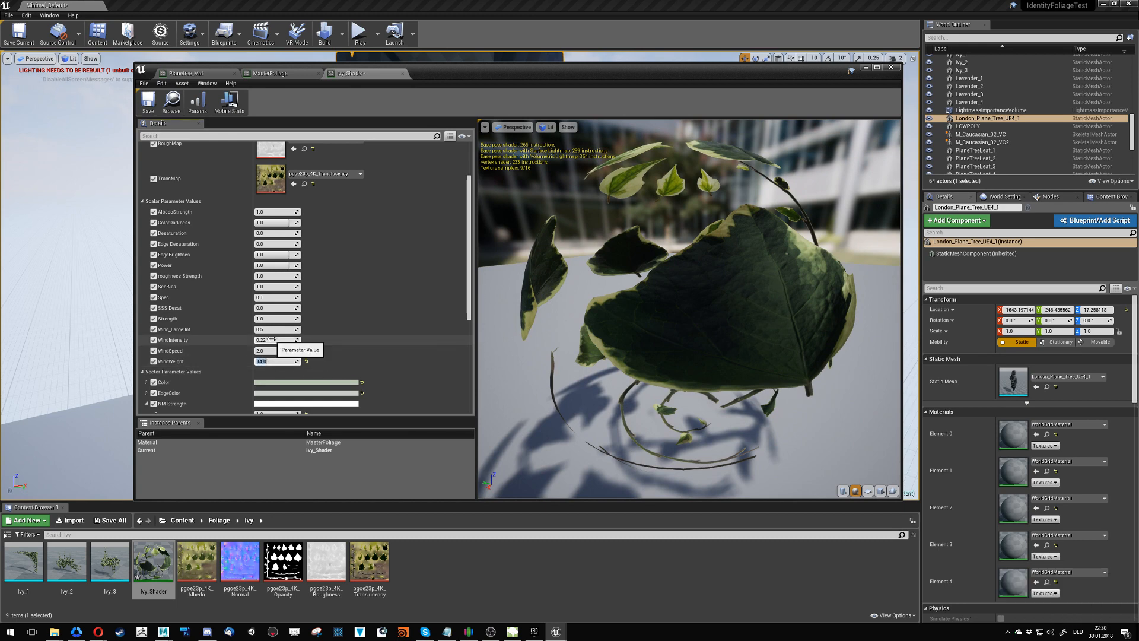
pyautogui.click(291, 330)
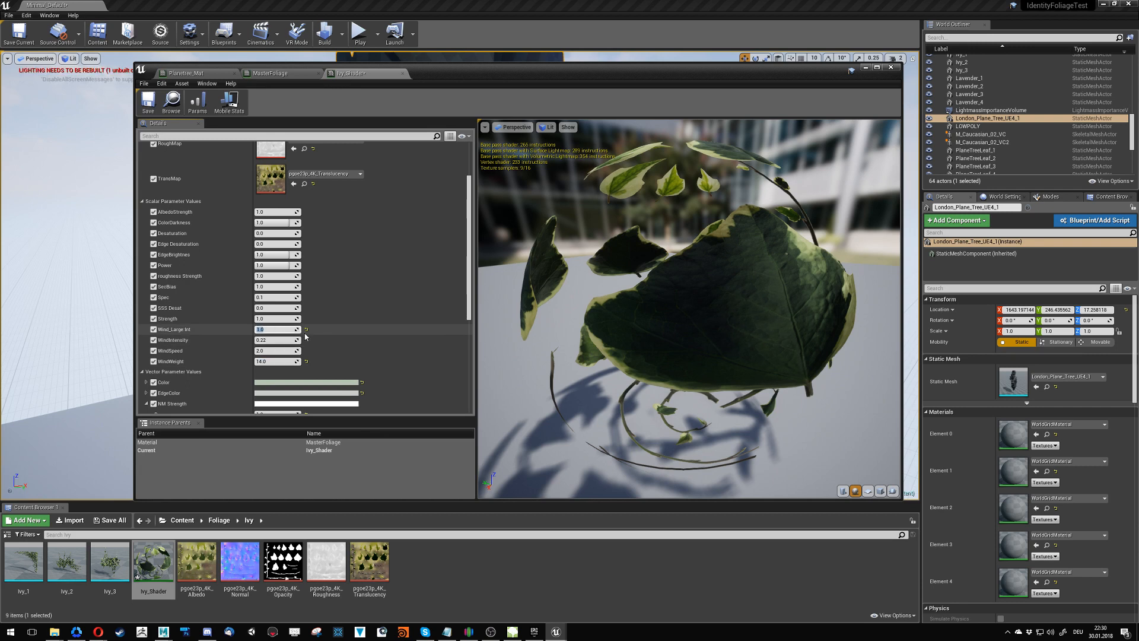
pyautogui.moveTo(296, 341); pyautogui.dragTo(277, 340)
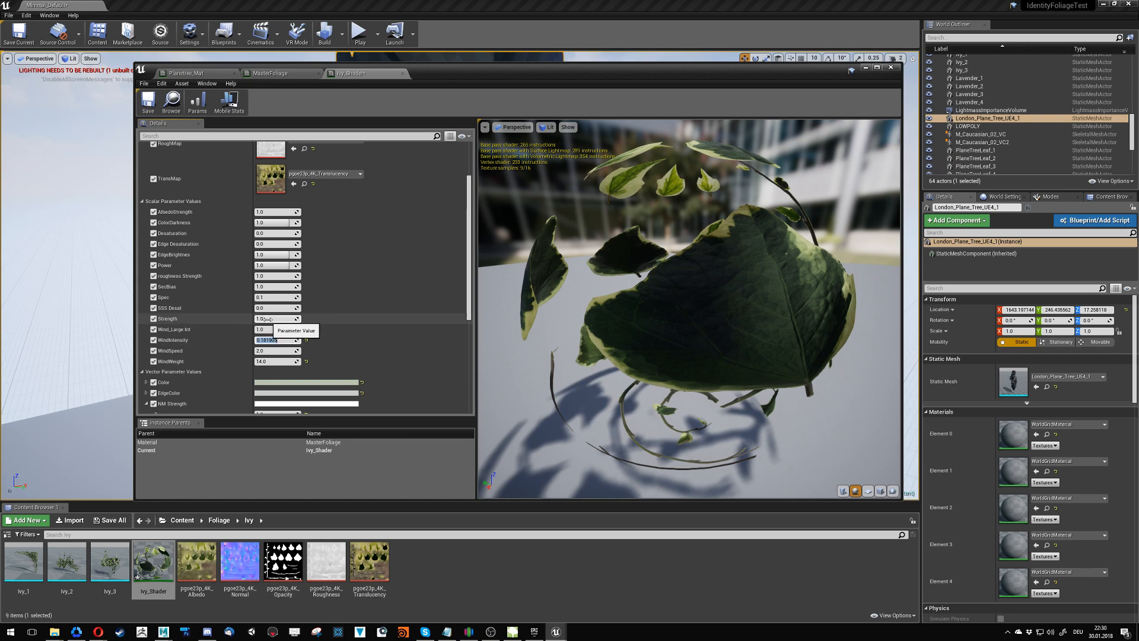
pyautogui.click(273, 330)
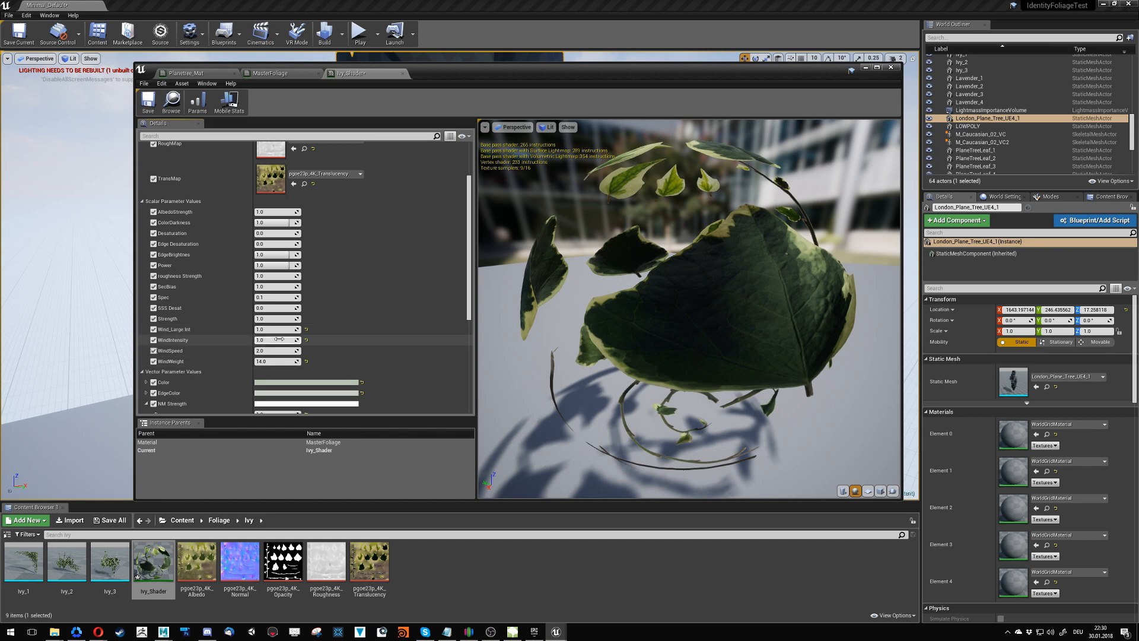
pyautogui.click(277, 329)
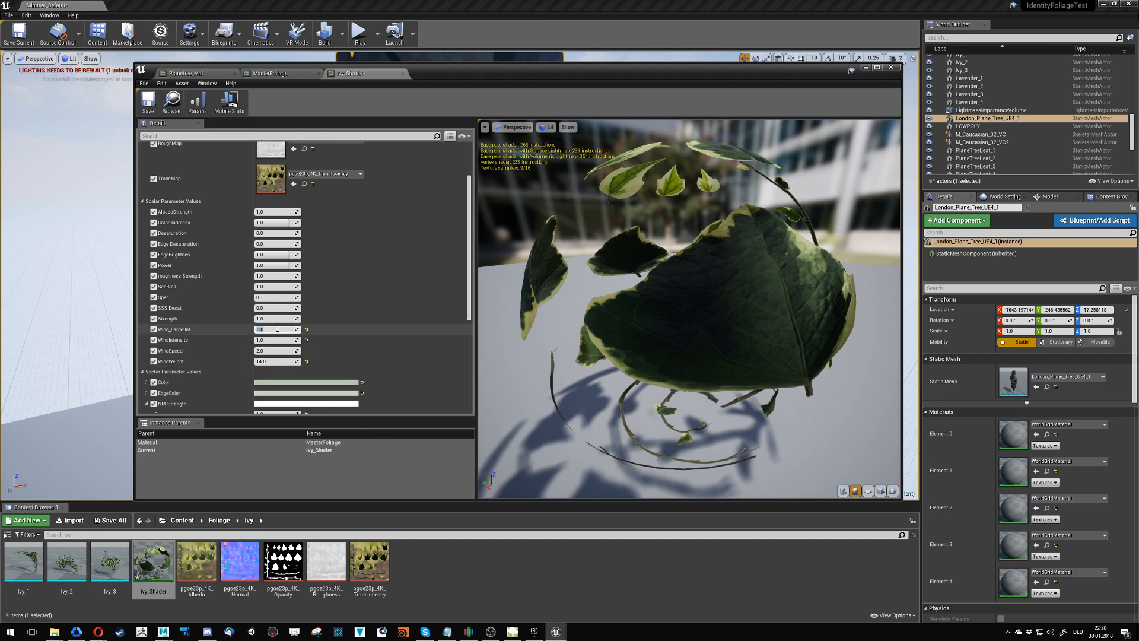
pyautogui.write('0.0')
pyautogui.press('Return')
pyautogui.press('Return')
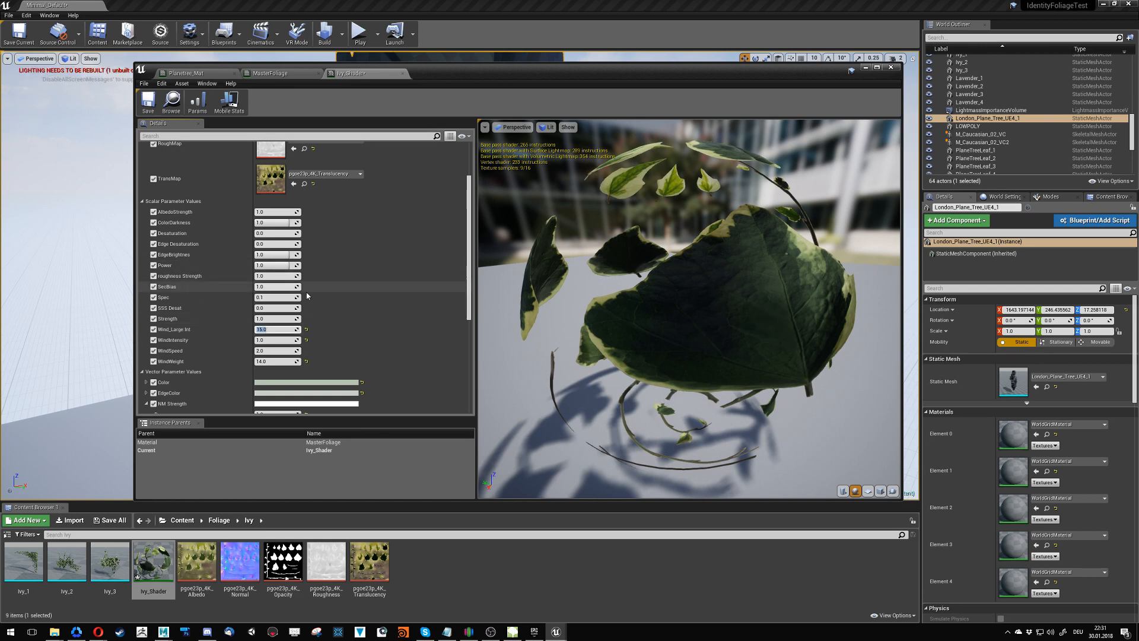
# - Move the Ivy_Shader editor window aside and frame the wall ivy in the level to watch its wind movement
pyautogui.moveTo(421, 92); pyautogui.dragTo(387, 330)
pyautogui.moveTo(451, 196); pyautogui.dragTo(431, 138, button='right')
pyautogui.press('w')
pyautogui.press('w')
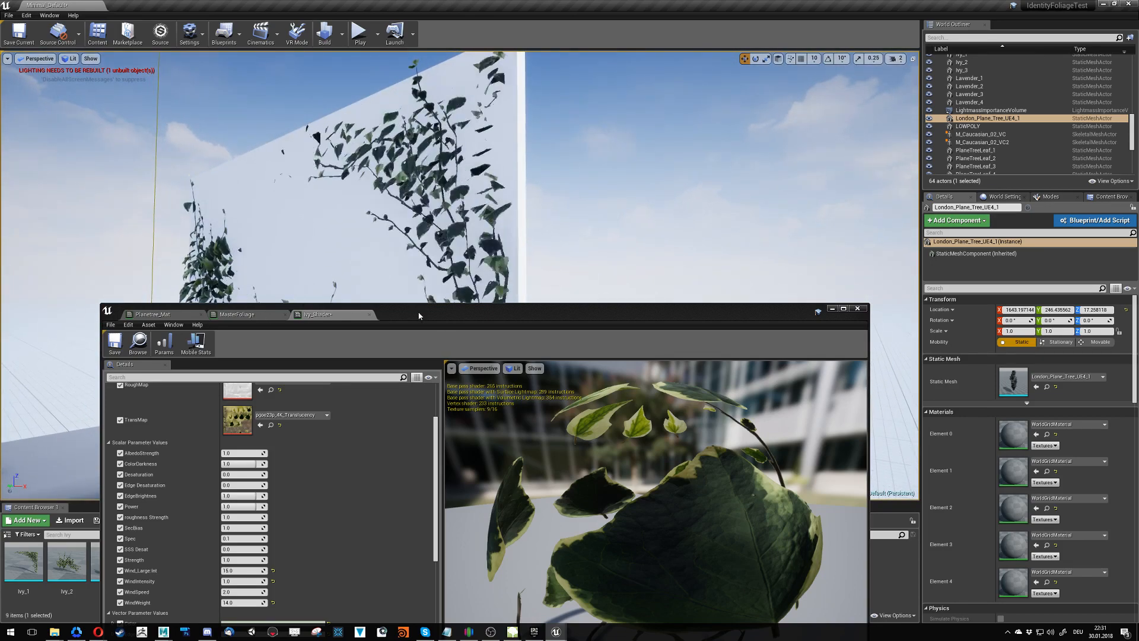
pyautogui.moveTo(439, 315); pyautogui.dragTo(612, 236)
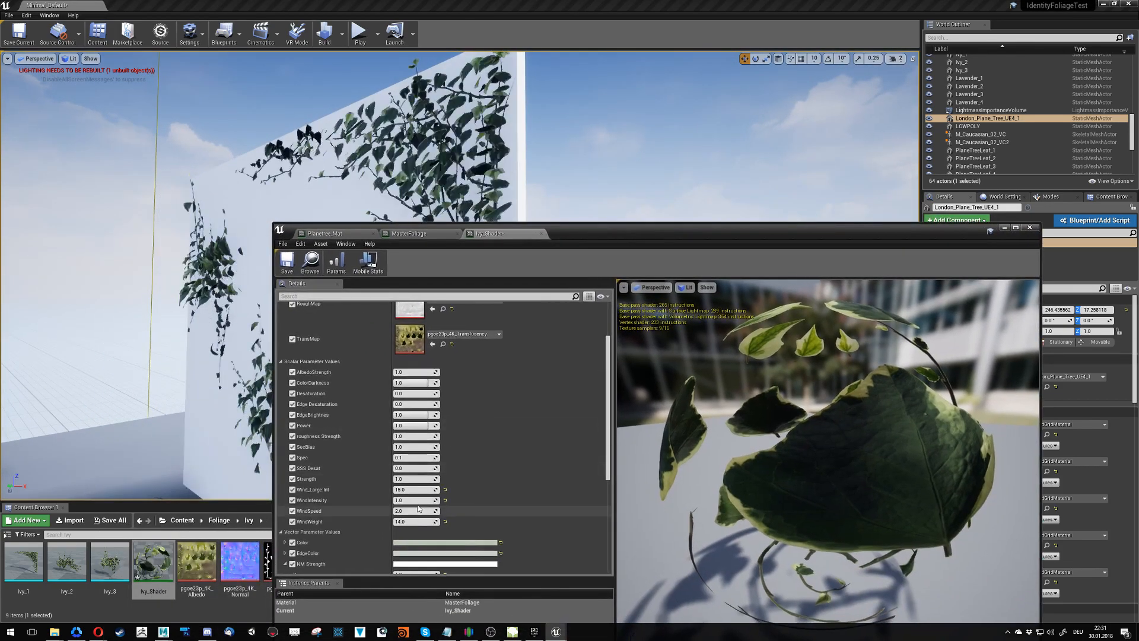
# - Test Ivy_Shader's Wind_Large Int at 35, 0 and 100 on the wall ivy, and leave it at 0
pyautogui.moveTo(420, 489); pyautogui.dragTo(383, 490)
pyautogui.click(421, 490)
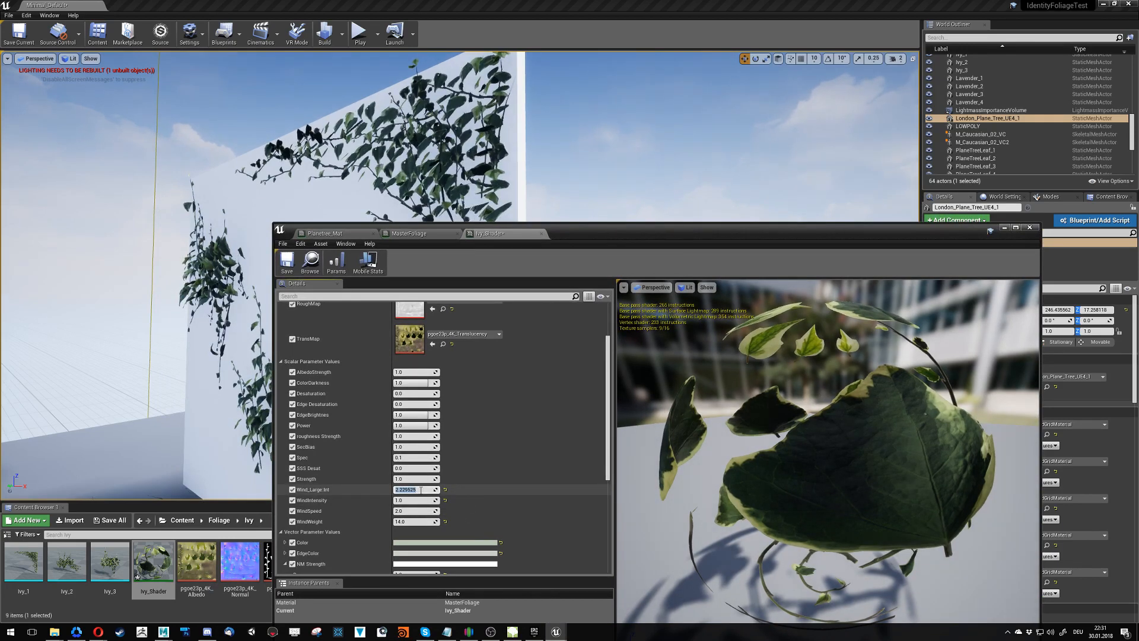
pyautogui.write('35')
pyautogui.press('Return')
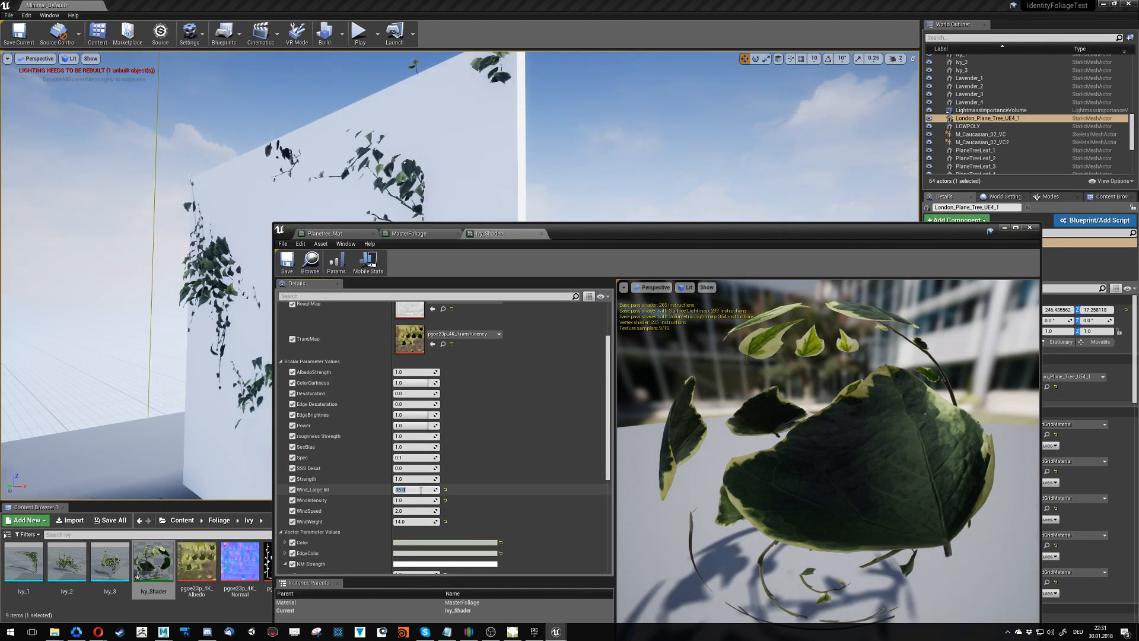
pyautogui.write('0')
pyautogui.press('Return')
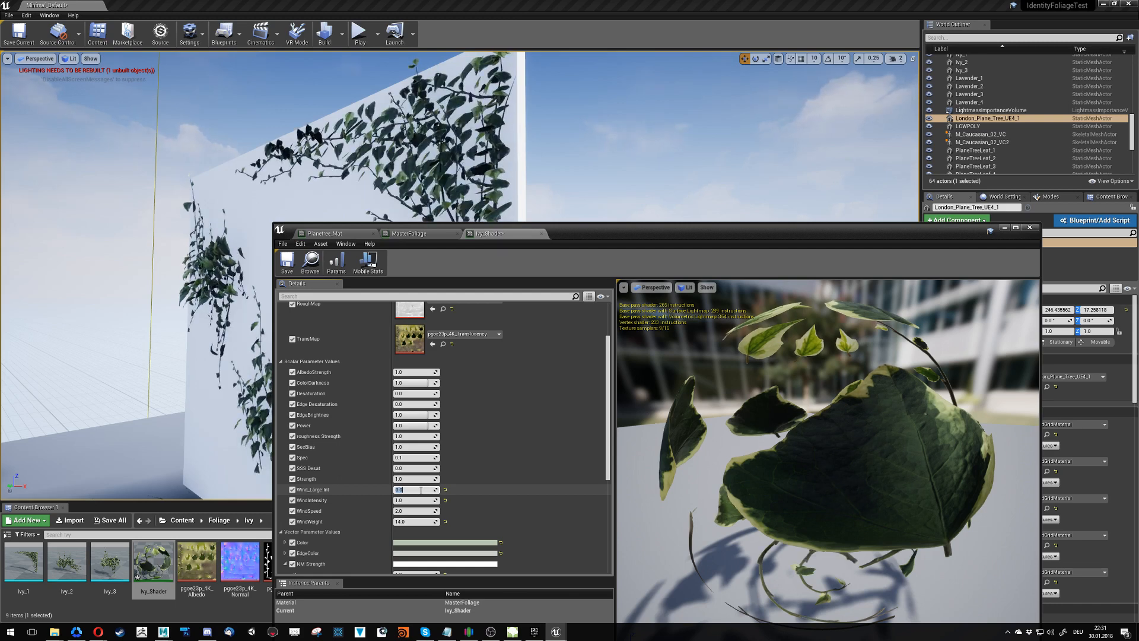
pyautogui.write('100')
pyautogui.press('Return')
pyautogui.write('0')
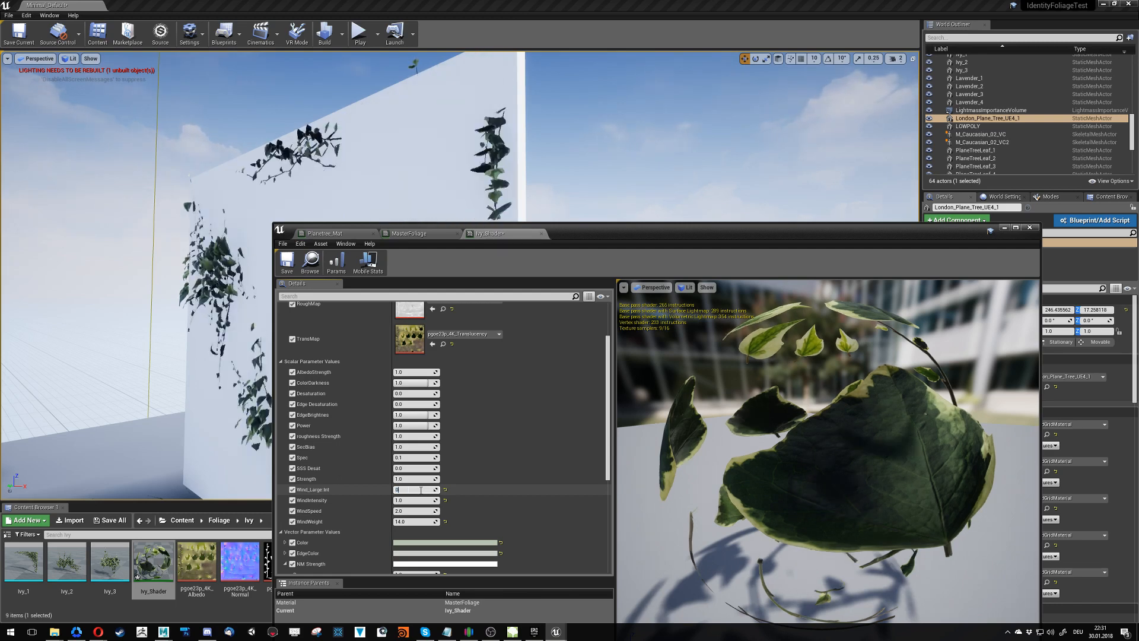
pyautogui.press('Return')
# - Return to the MasterFoliage graph, maximize its editor window and inspect the Old Wind group's Noise and Clamp nodes
pyautogui.click(405, 235)
pyautogui.moveTo(623, 234); pyautogui.dragTo(522, 207)
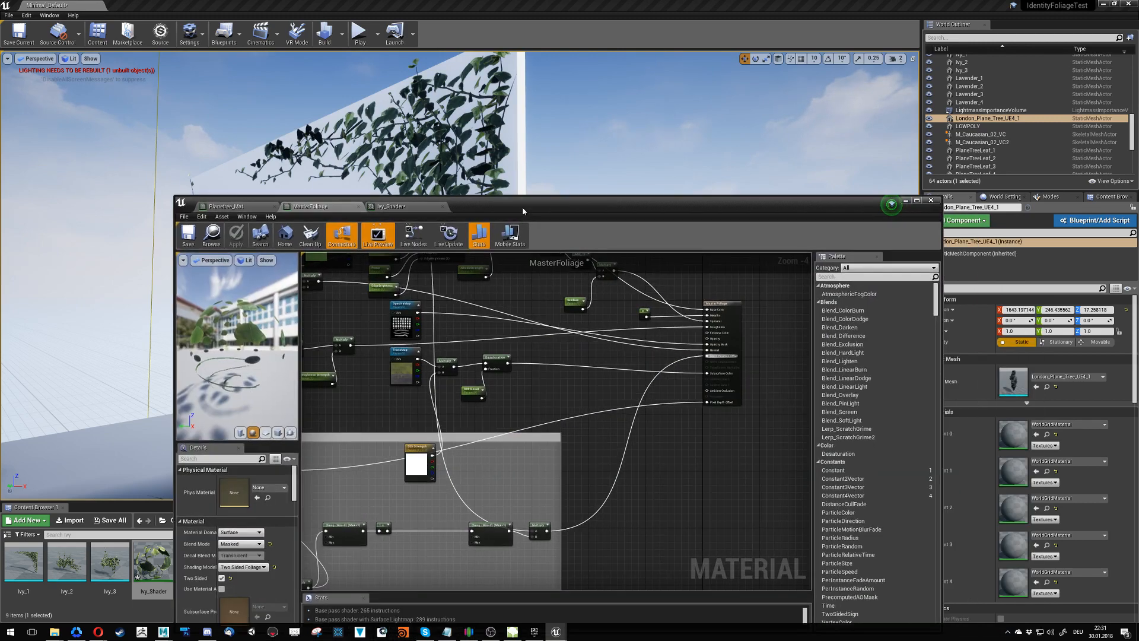
pyautogui.doubleClick(522, 206)
pyautogui.moveTo(551, 371); pyautogui.dragTo(603, 265, button='right')
pyautogui.scroll(2, 600, 408)
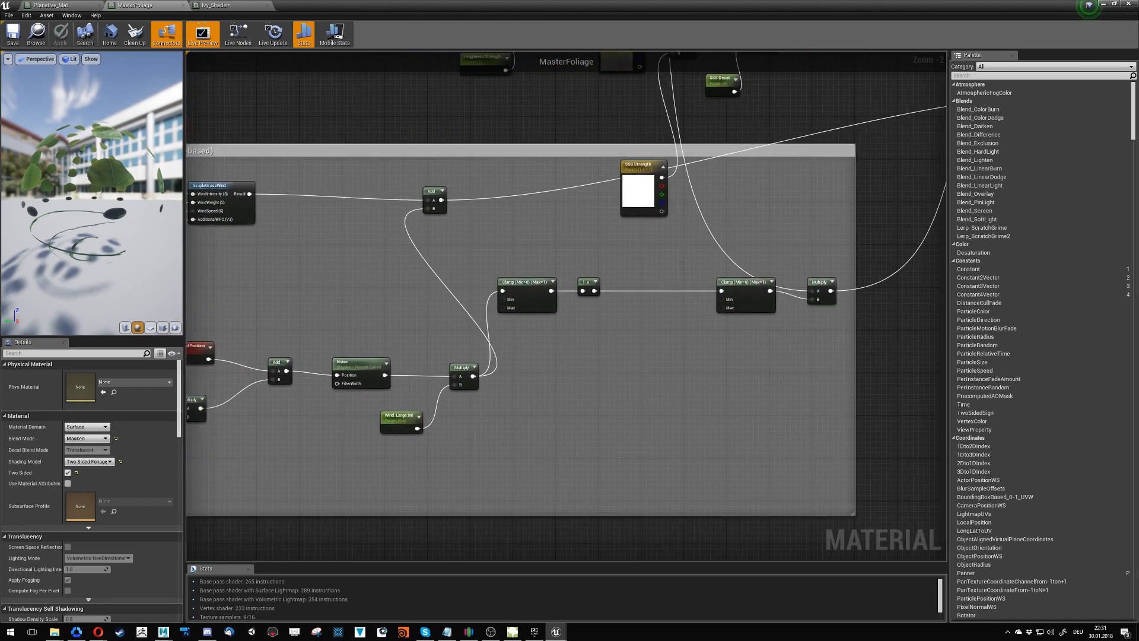
# - Launch the Forest project in a second Unreal Editor and glance at the TownsquareTrees scene in Maya while it loads
pyautogui.hotkey('alt', 'Tab')
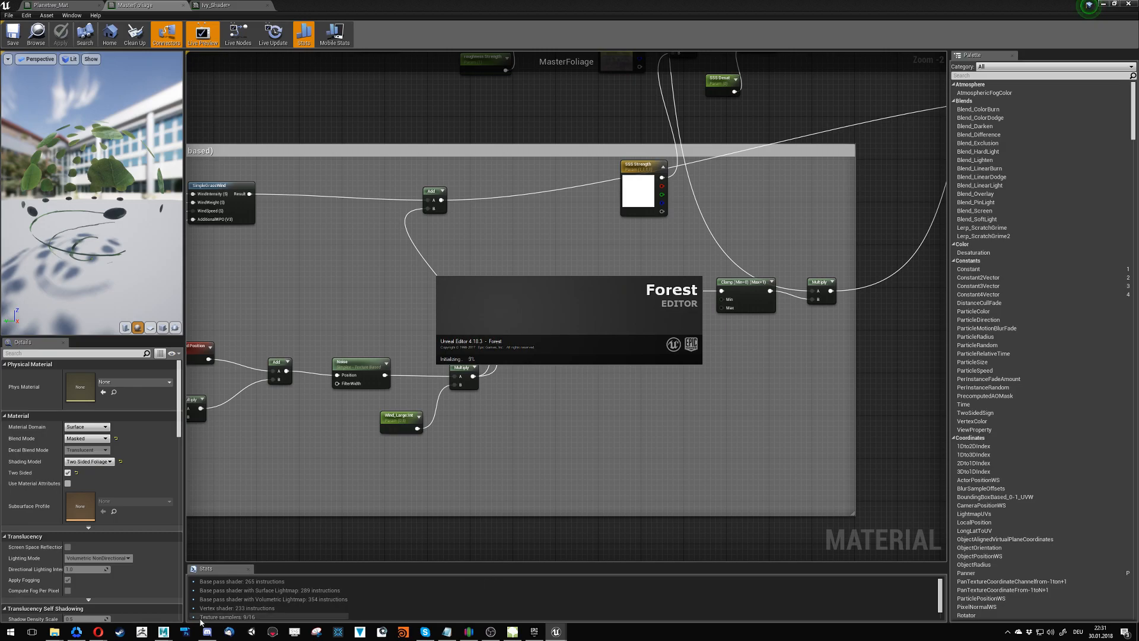
pyautogui.moveTo(164, 631)
pyautogui.click(196, 596)
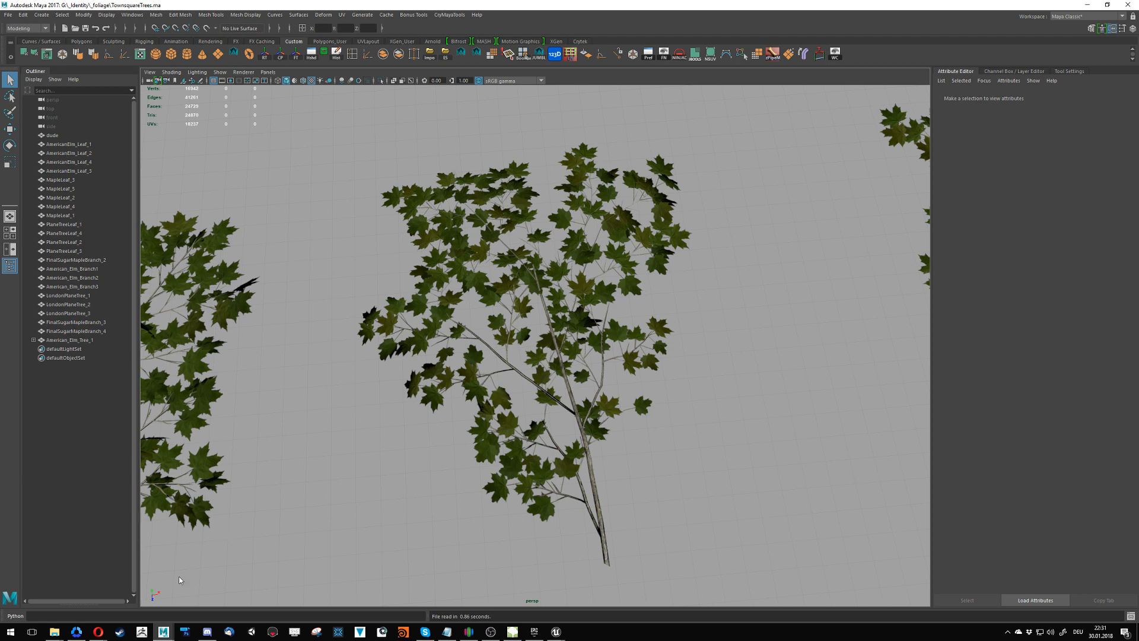
pyautogui.click(163, 632)
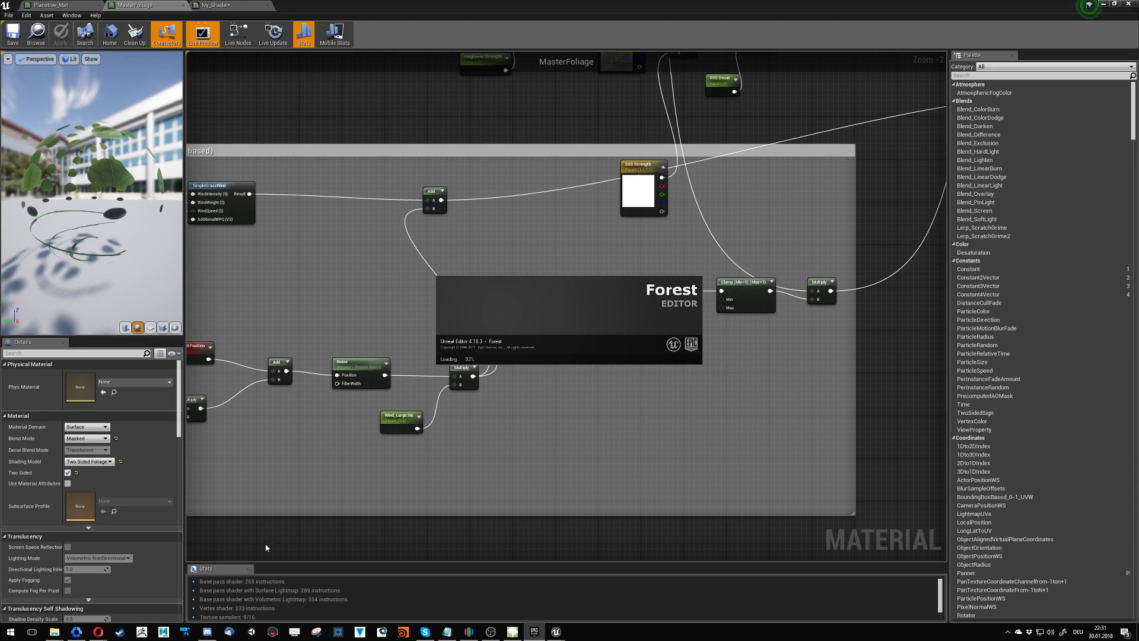
# - Examine how the MasterFoliage Old Wind nodes feed World Position Offset and Pixel Depth Offset on the material output
pyautogui.moveTo(287, 499); pyautogui.dragTo(443, 479, button='right')
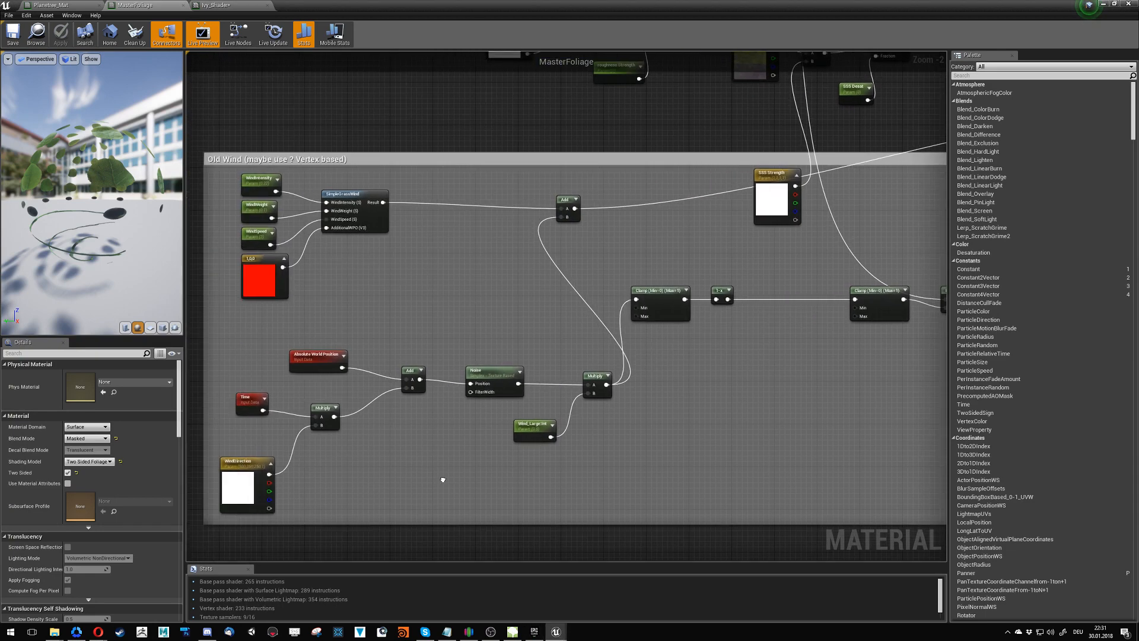
pyautogui.moveTo(754, 349); pyautogui.dragTo(403, 468, button='right')
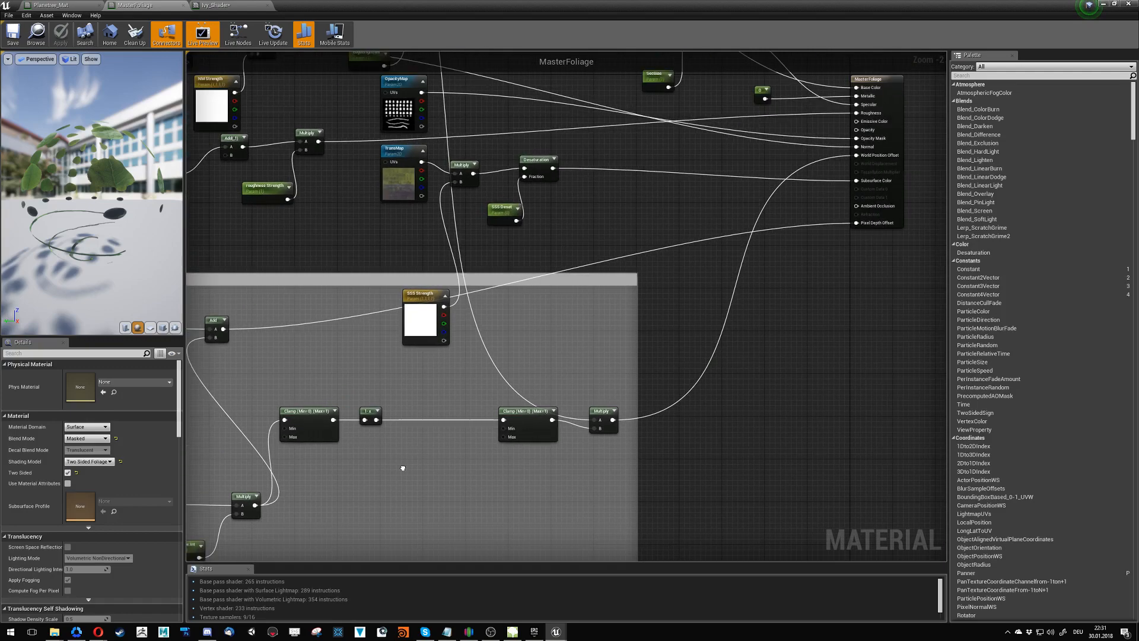
pyautogui.moveTo(569, 332); pyautogui.dragTo(404, 412, button='right')
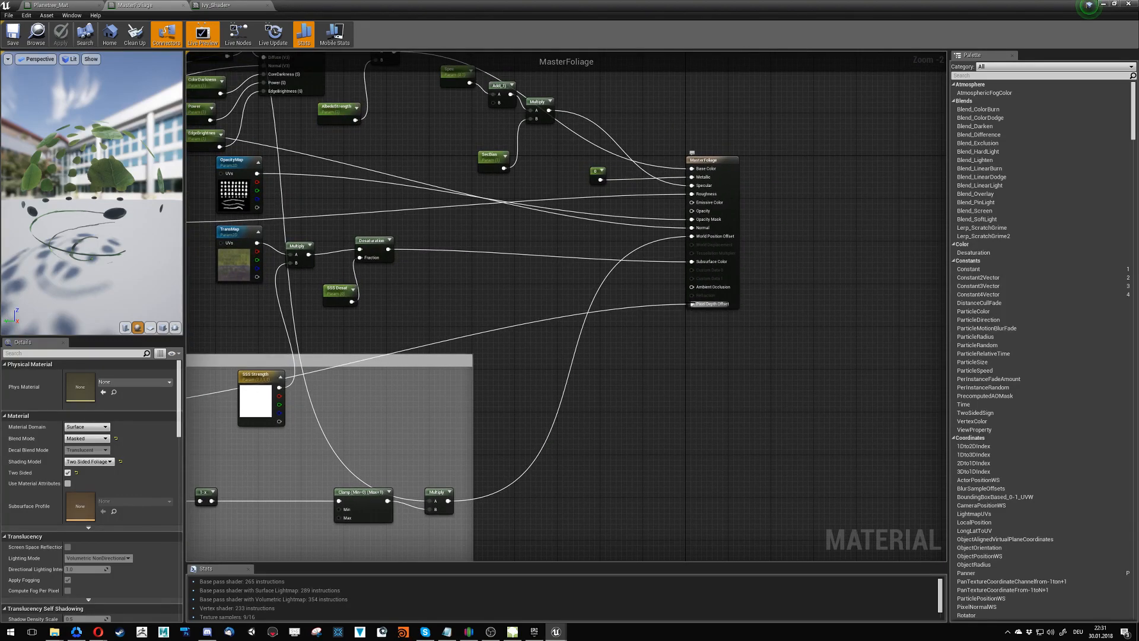
pyautogui.moveTo(492, 360); pyautogui.dragTo(627, 360, button='right')
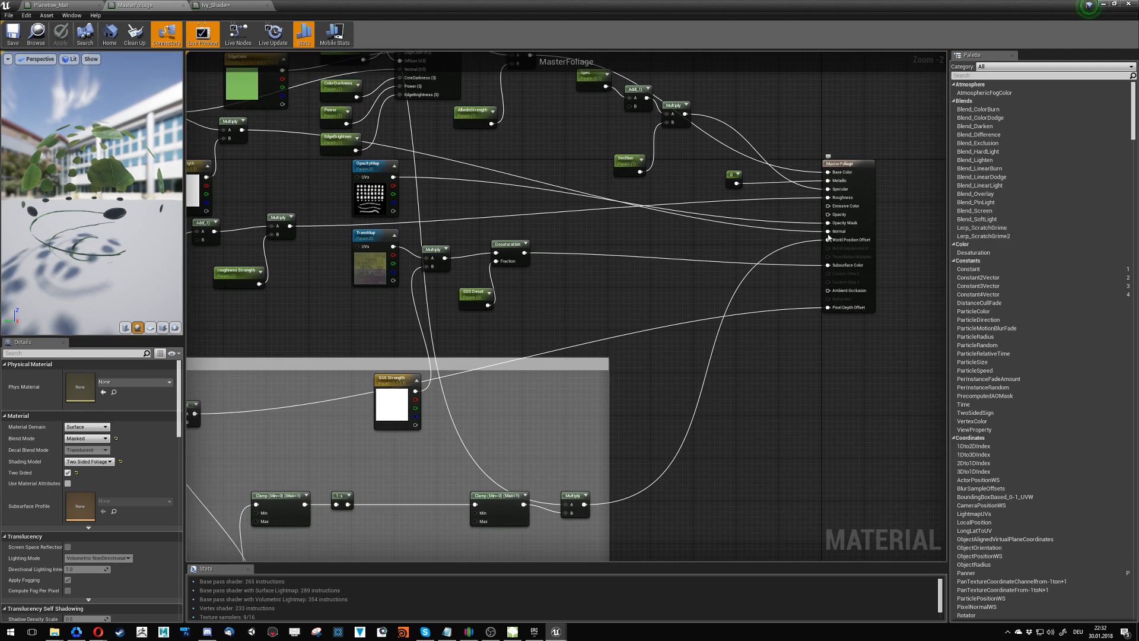
pyautogui.moveTo(558, 402); pyautogui.dragTo(786, 289, button='right')
pyautogui.moveTo(585, 306); pyautogui.dragTo(810, 285, button='right')
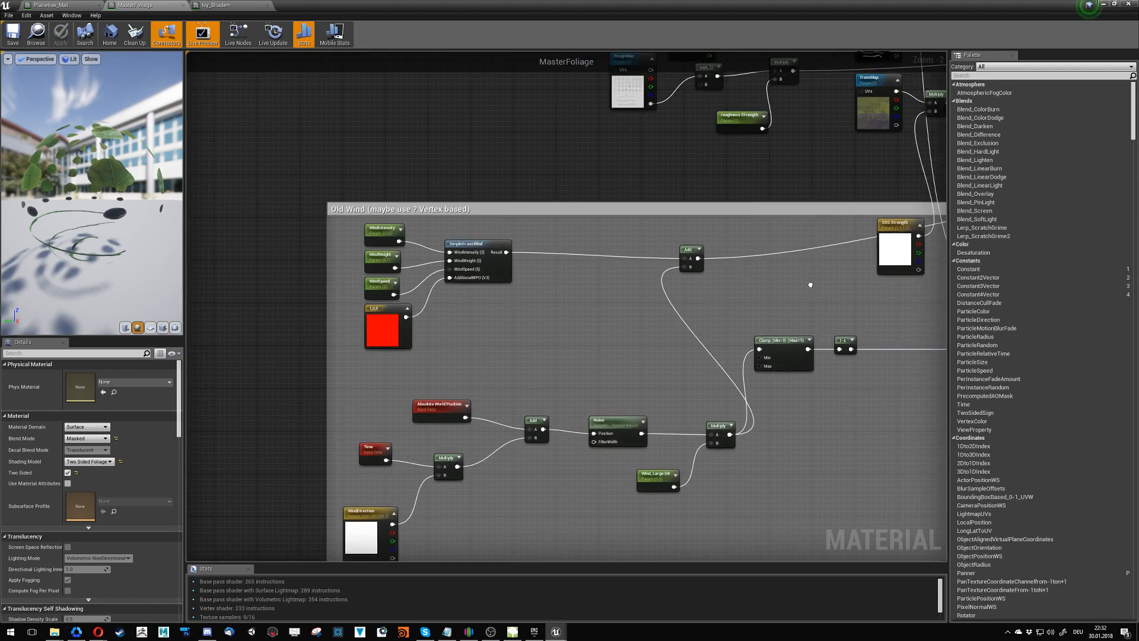
pyautogui.moveTo(621, 324); pyautogui.dragTo(445, 260, button='right')
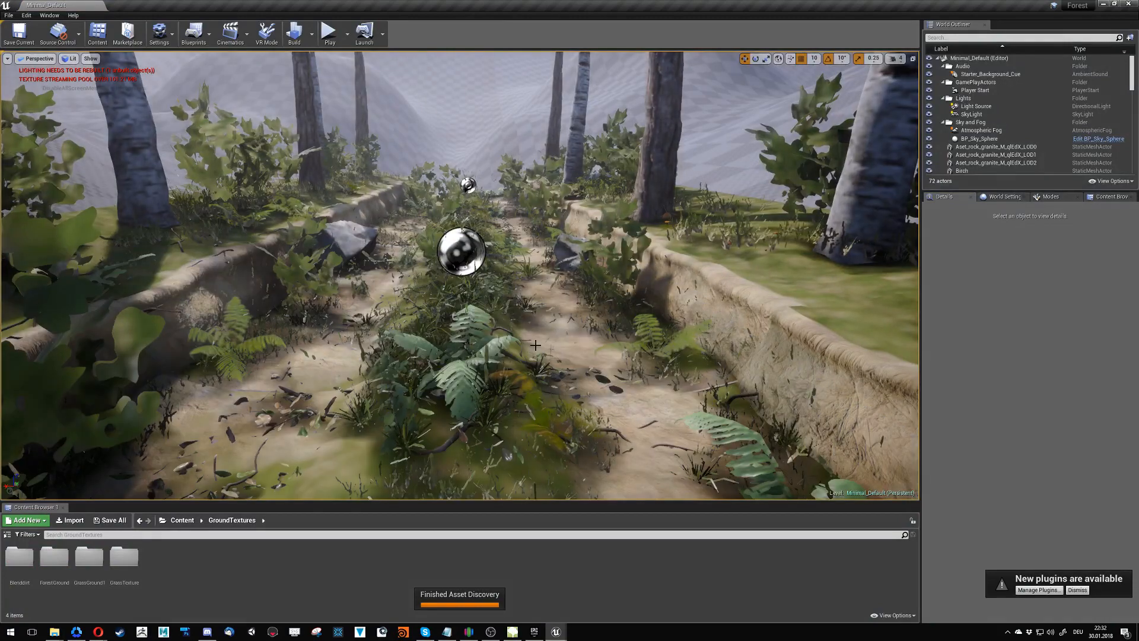
# - Switch to the Forest project and open the FoliageWave material from its Content folder as a wind reference
pyautogui.click(502, 345)
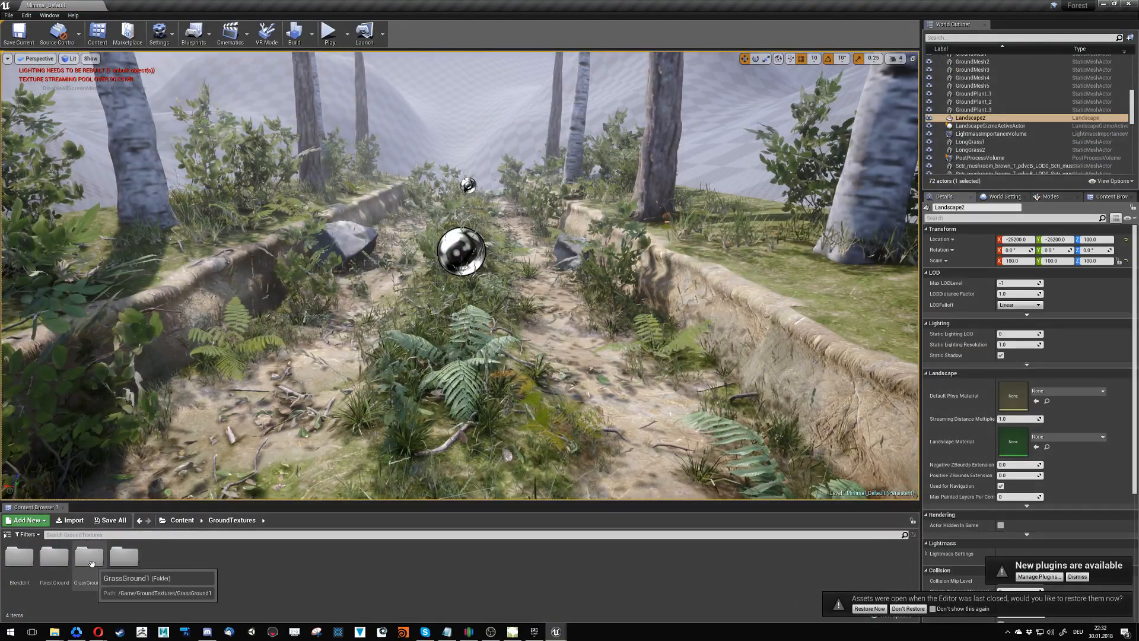
pyautogui.doubleClick(118, 559)
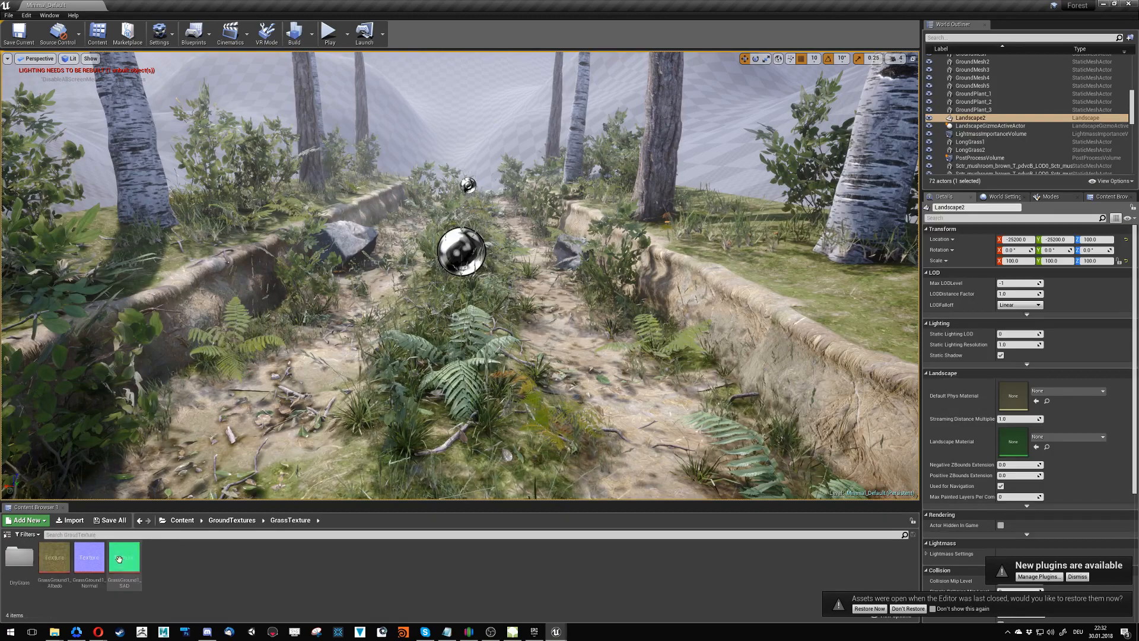
pyautogui.click(19, 561)
pyautogui.click(416, 397)
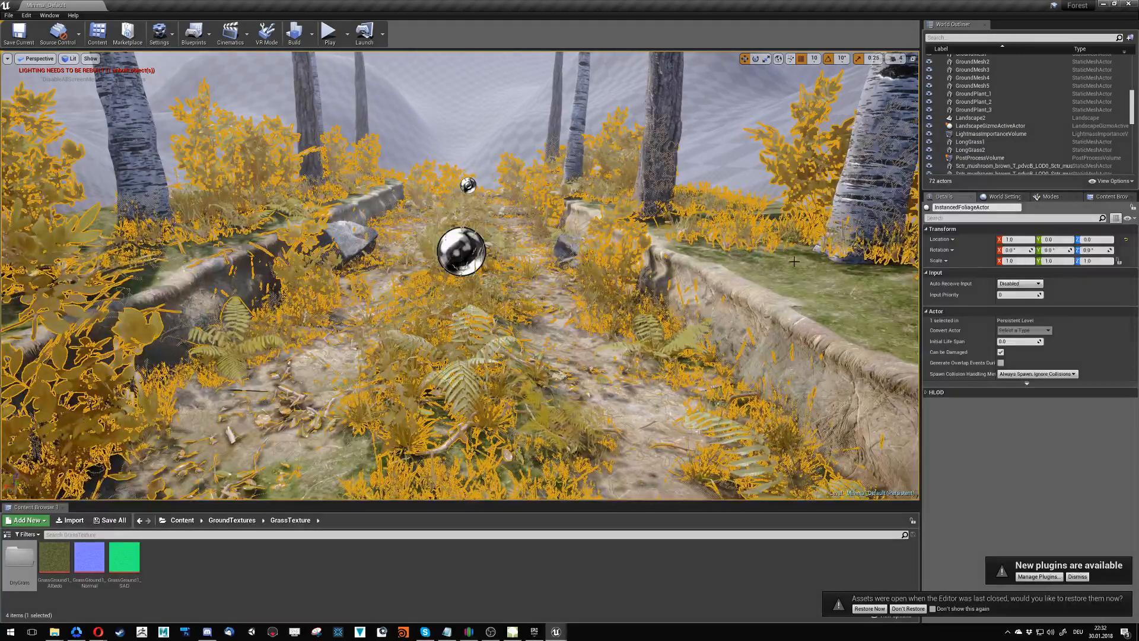
pyautogui.click(182, 520)
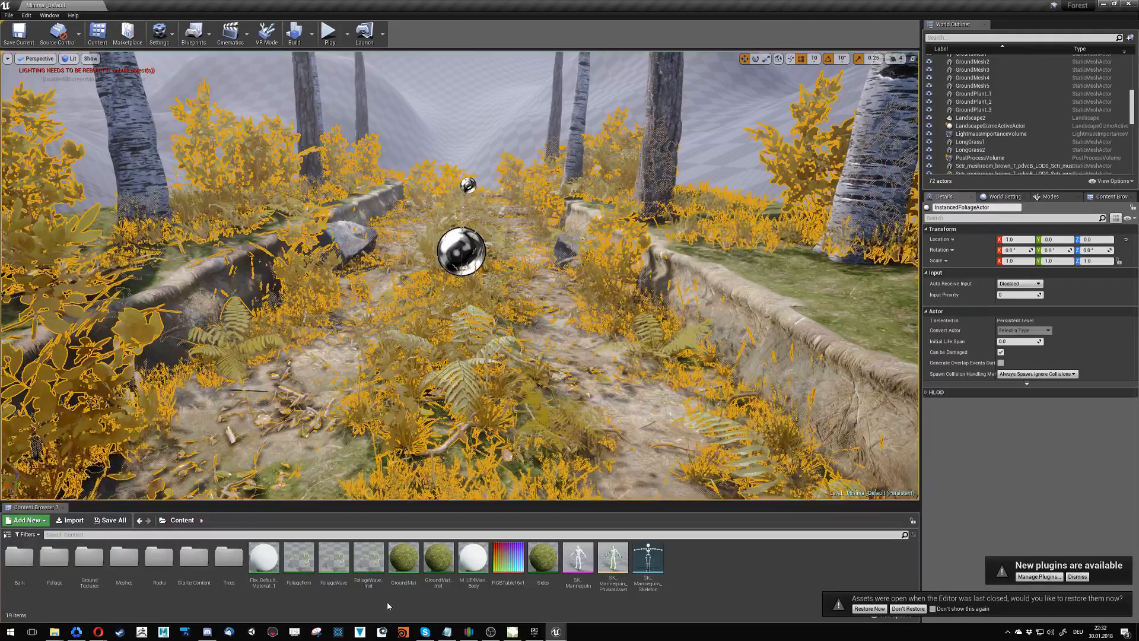
pyautogui.doubleClick(333, 561)
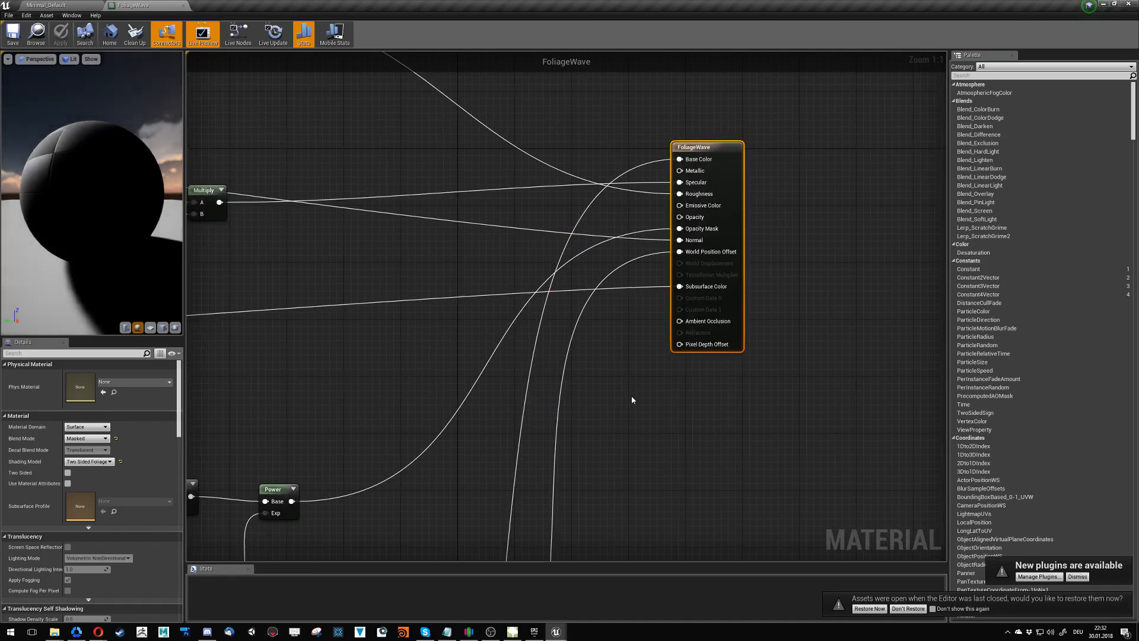
pyautogui.click(1106, 4)
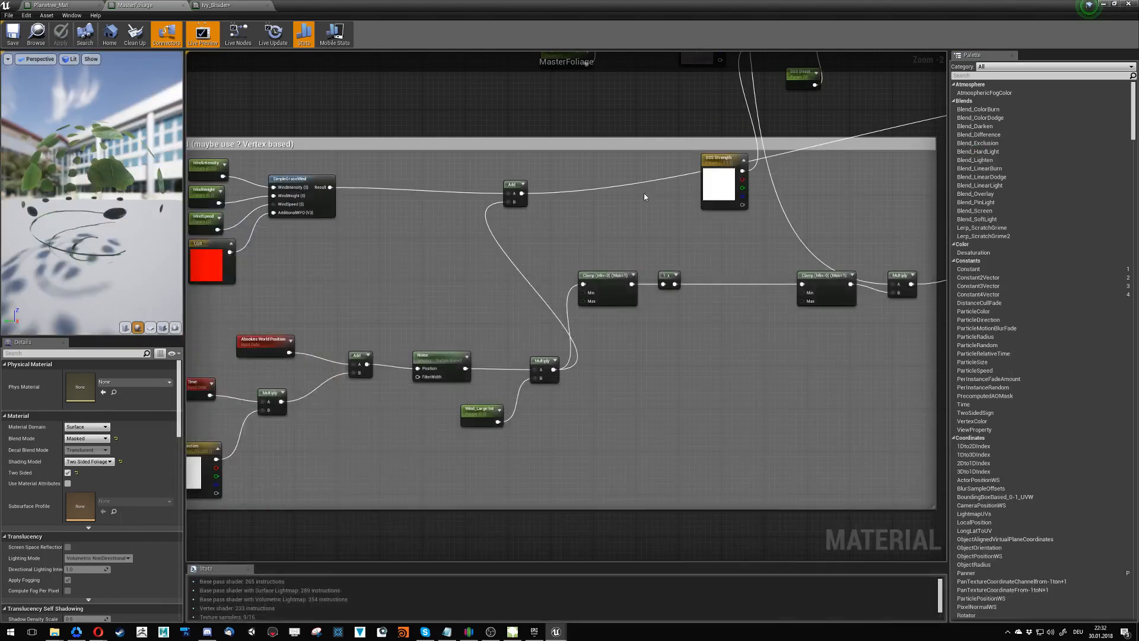
pyautogui.moveTo(558, 627)
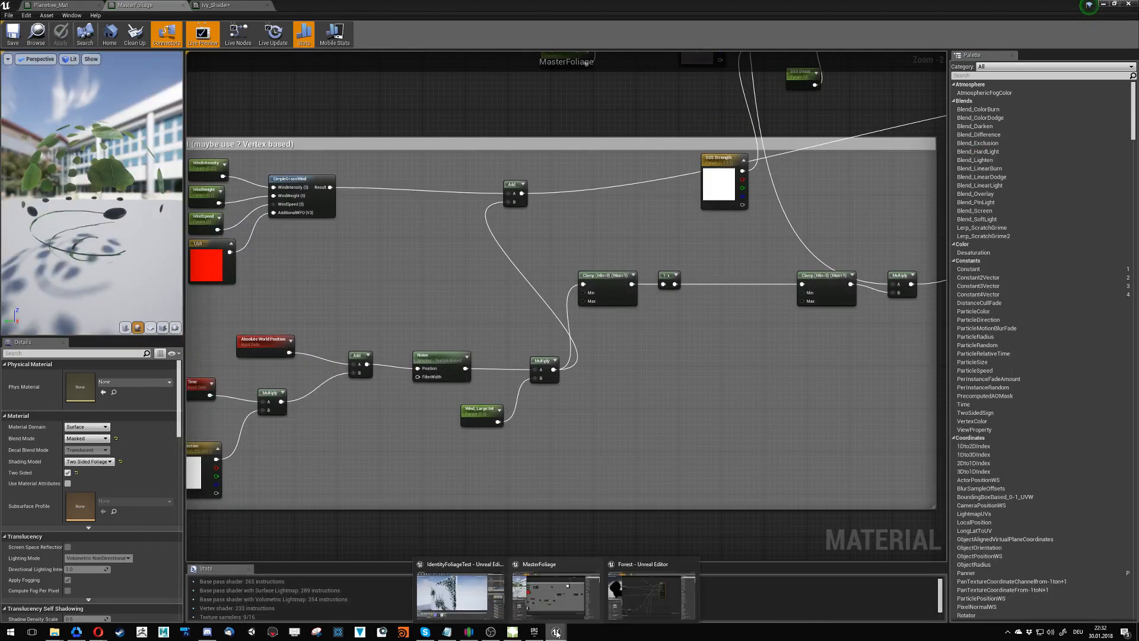
pyautogui.click(650, 593)
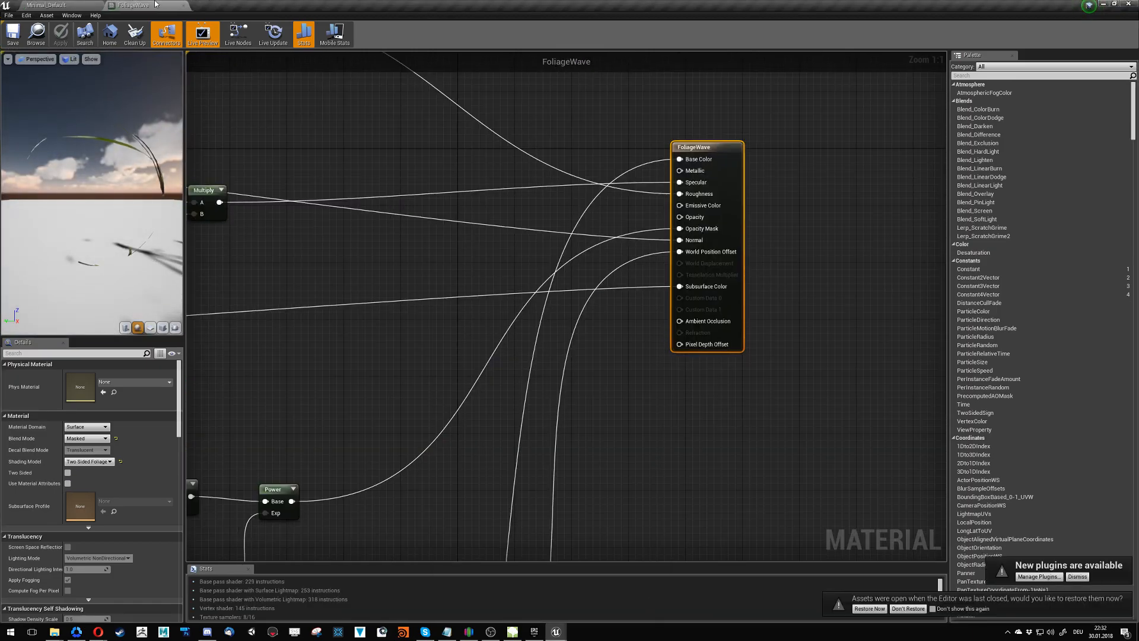
# - Inspect the Forest level's foliage along the path, moving the view closer in game view
pyautogui.click(59, 5)
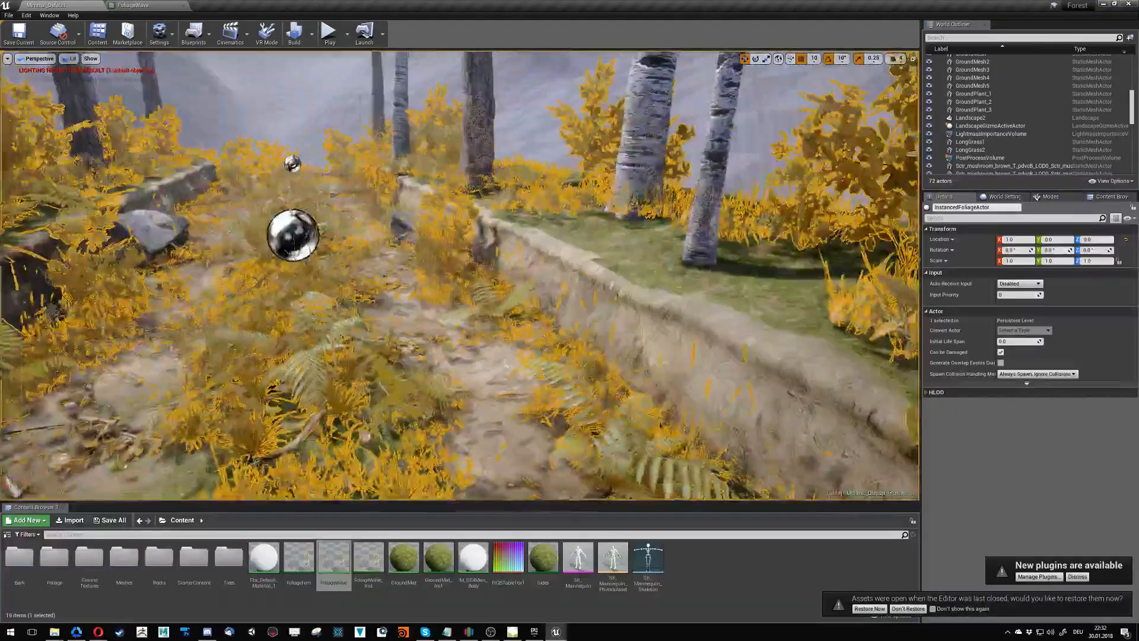
pyautogui.moveTo(503, 282); pyautogui.dragTo(490, 292, button='right')
pyautogui.press('s')
pyautogui.press('w')
pyautogui.press('g')
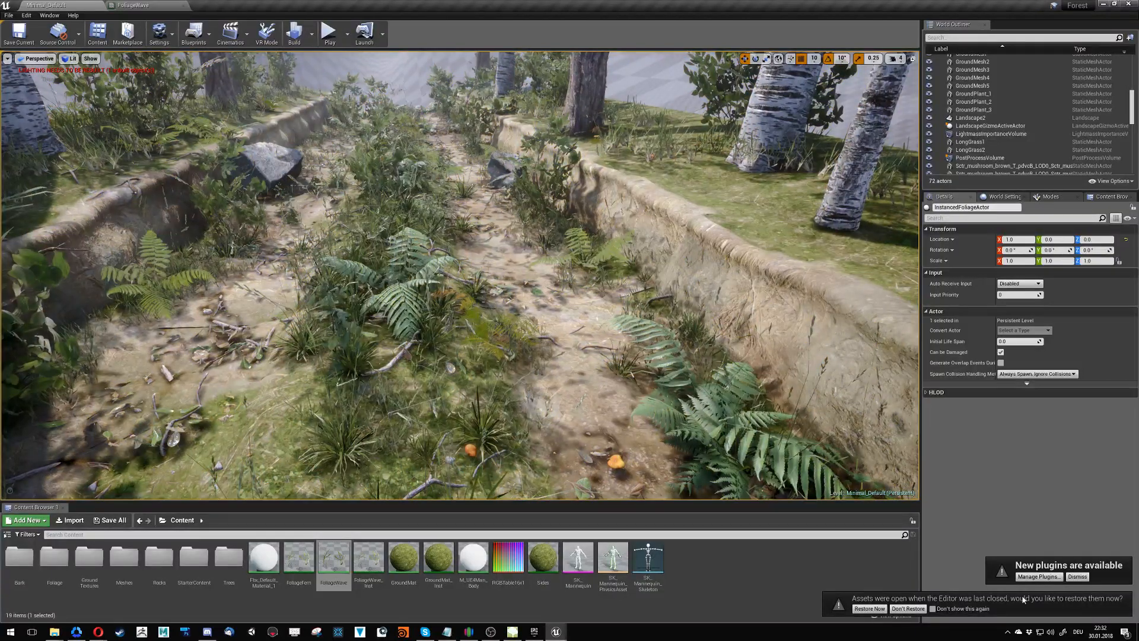
# - Return to the FoliageWave graph and examine its wind and noise nodes below the texture nodes
pyautogui.click(134, 5)
pyautogui.scroll(-5, 541, 385)
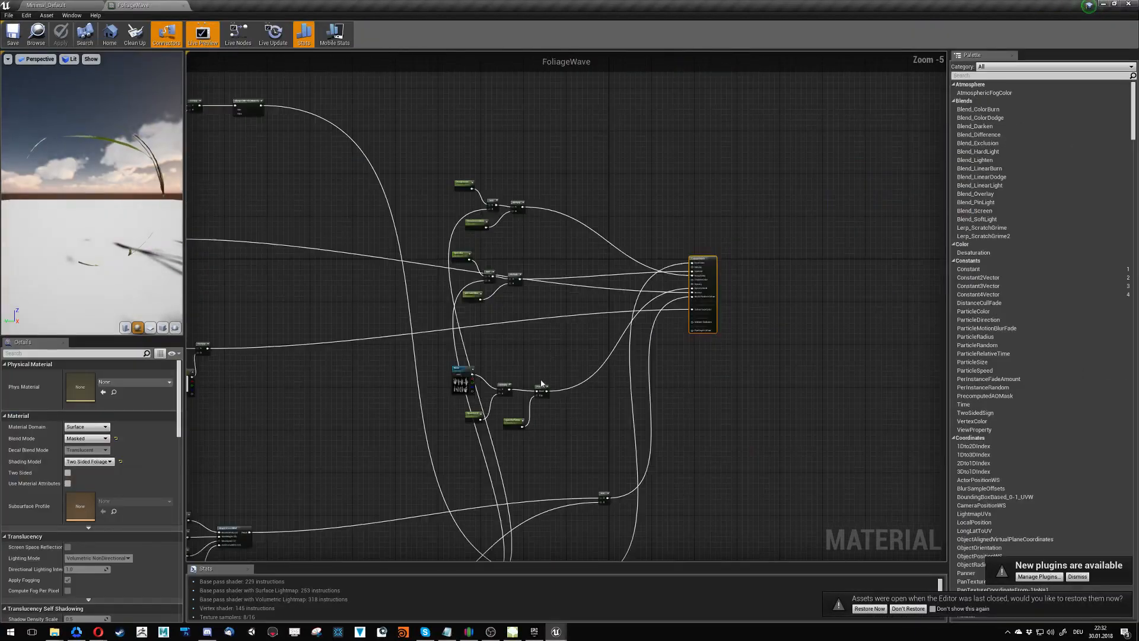
pyautogui.moveTo(541, 384); pyautogui.dragTo(588, 316, button='right')
pyautogui.moveTo(575, 376); pyautogui.dragTo(589, 296, button='right')
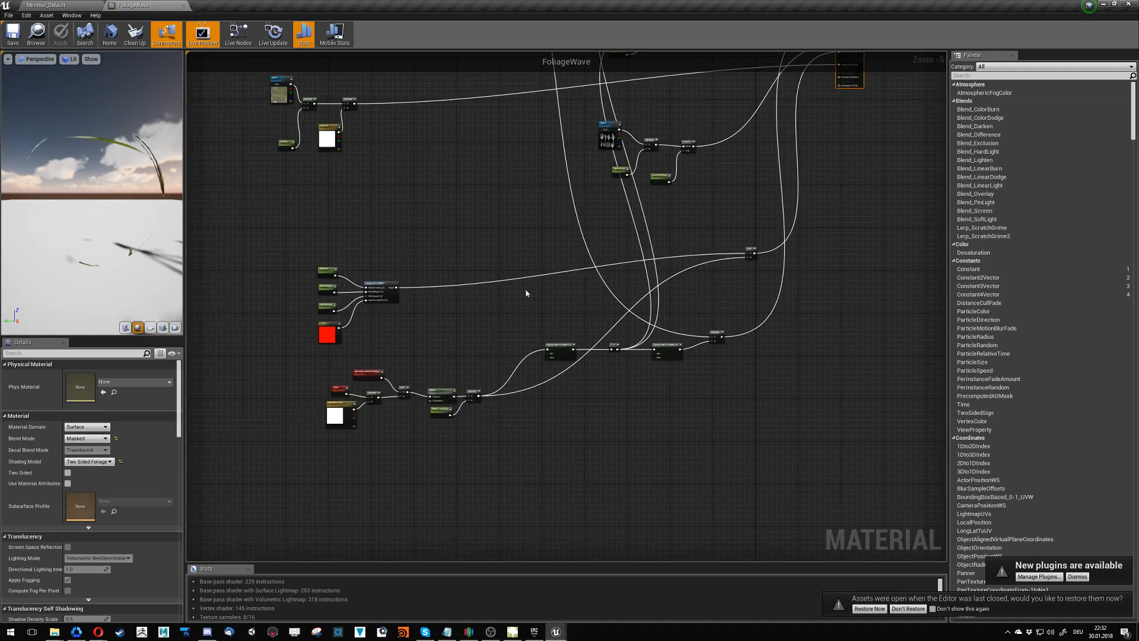
pyautogui.moveTo(442, 282); pyautogui.dragTo(396, 187, button='right')
pyautogui.scroll(2, 419, 226)
# - Trace how the FoliageWave wind and texture nodes connect to the material output, especially World Position Offset
pyautogui.moveTo(836, 160)
pyautogui.mouseDown(button='right')
pyautogui.moveTo(567, 160)
pyautogui.moveTo(362, 264)
pyautogui.mouseUp(button='right')
pyautogui.moveTo(526, 211); pyautogui.dragTo(417, 371, button='right')
pyautogui.moveTo(501, 289); pyautogui.dragTo(466, 405, button='right')
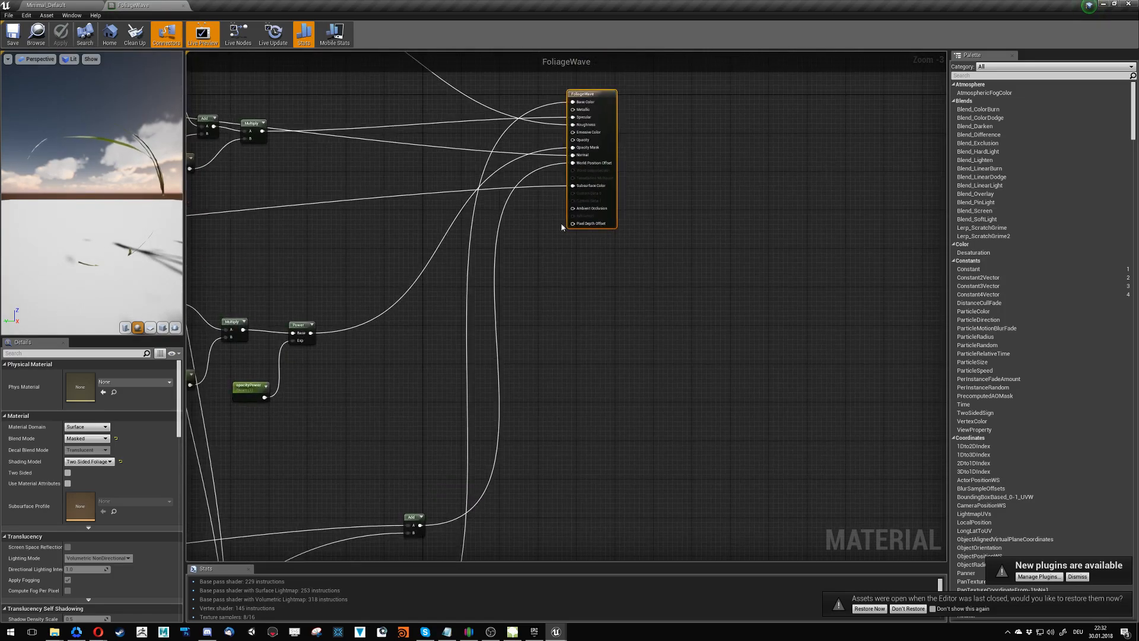
pyautogui.moveTo(553, 426)
pyautogui.mouseDown(button='right')
pyautogui.moveTo(567, 428)
pyautogui.moveTo(704, 277)
pyautogui.mouseUp(button='right')
pyautogui.moveTo(564, 445)
pyautogui.mouseDown(button='right')
pyautogui.moveTo(667, 275)
pyautogui.moveTo(578, 398)
pyautogui.moveTo(494, 327)
pyautogui.mouseUp(button='right')
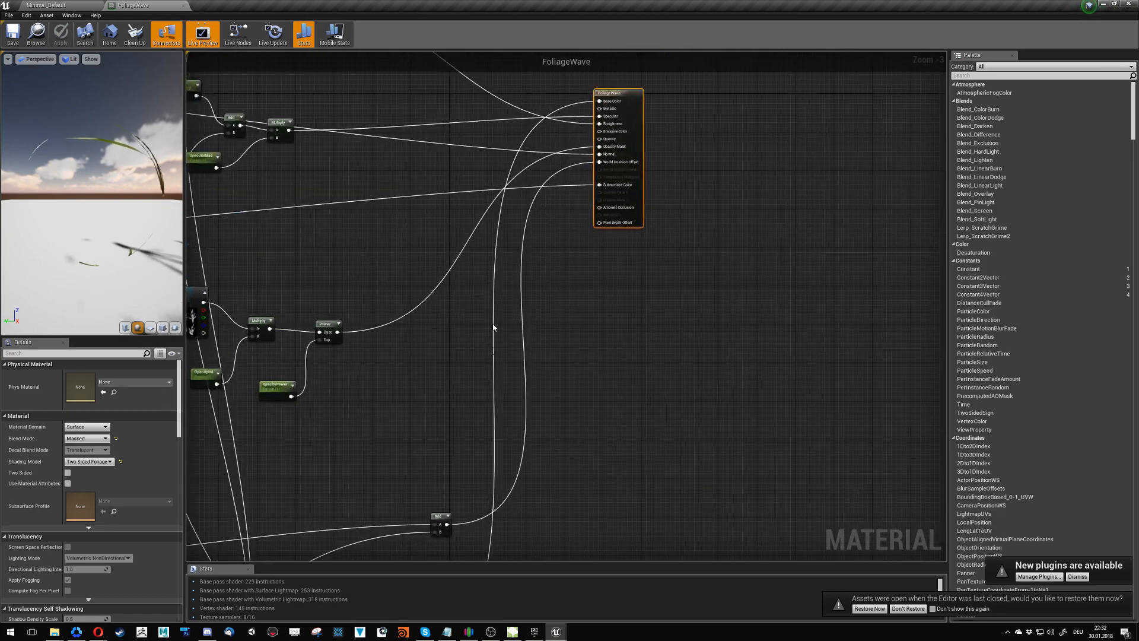
pyautogui.moveTo(556, 162)
pyautogui.mouseDown(button='right')
pyautogui.moveTo(590, 331)
pyautogui.moveTo(703, 318)
pyautogui.moveTo(437, 331)
pyautogui.mouseUp(button='right')
pyautogui.moveTo(761, 208); pyautogui.dragTo(465, 347, button='right')
pyautogui.moveTo(621, 308); pyautogui.dragTo(501, 453, button='right')
pyautogui.scroll(-2, 500, 453)
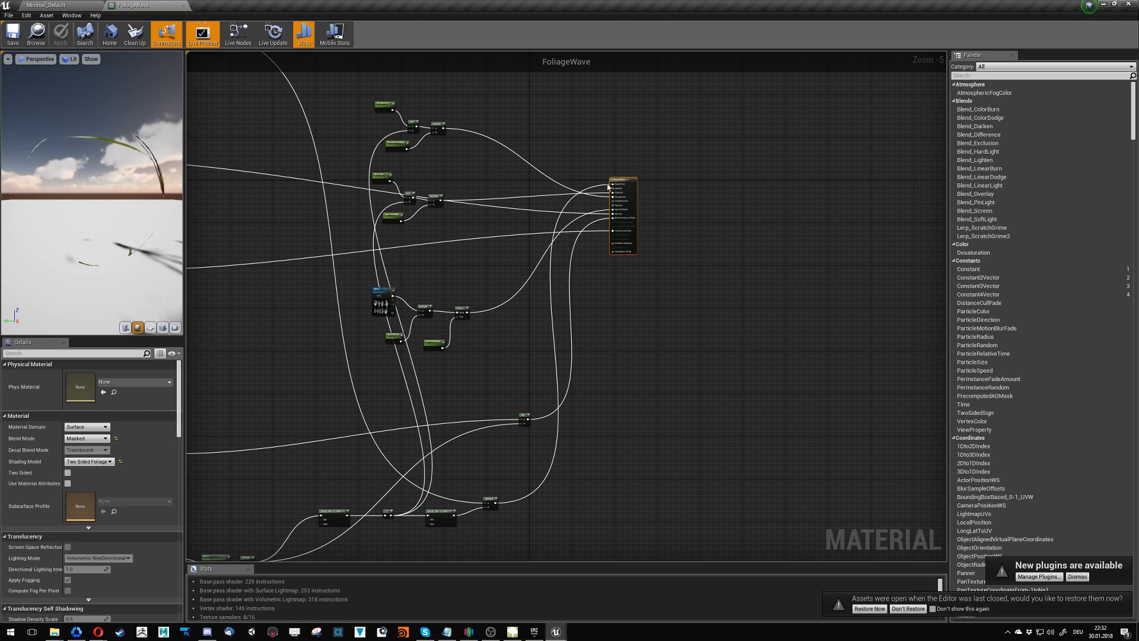
pyautogui.moveTo(451, 456); pyautogui.dragTo(598, 546, button='right')
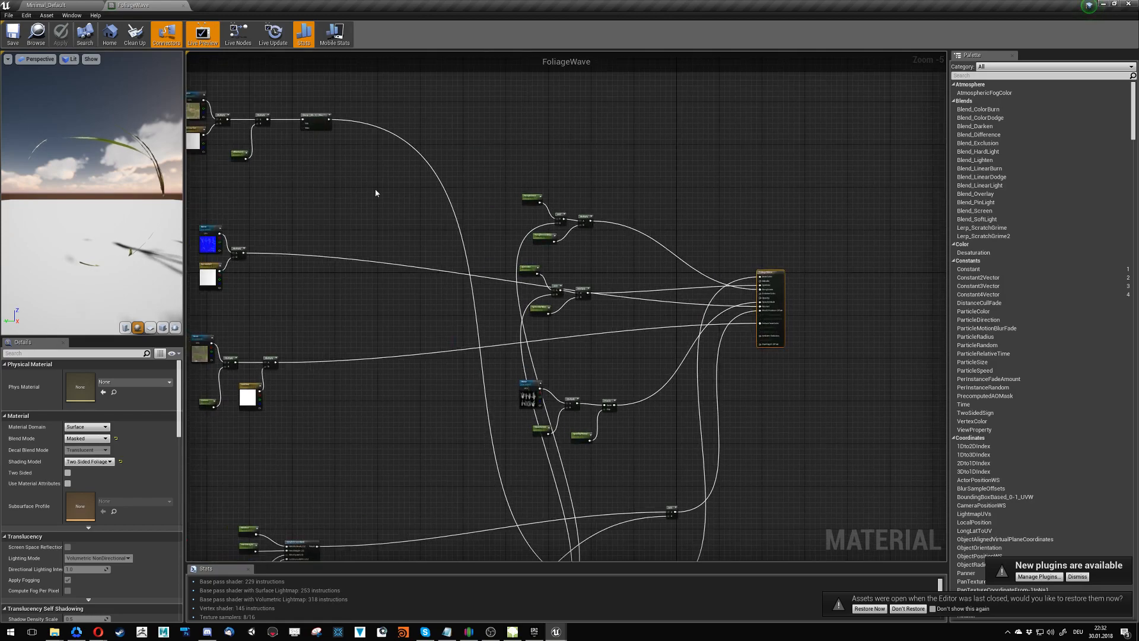
pyautogui.moveTo(377, 190); pyautogui.dragTo(399, 107, button='right')
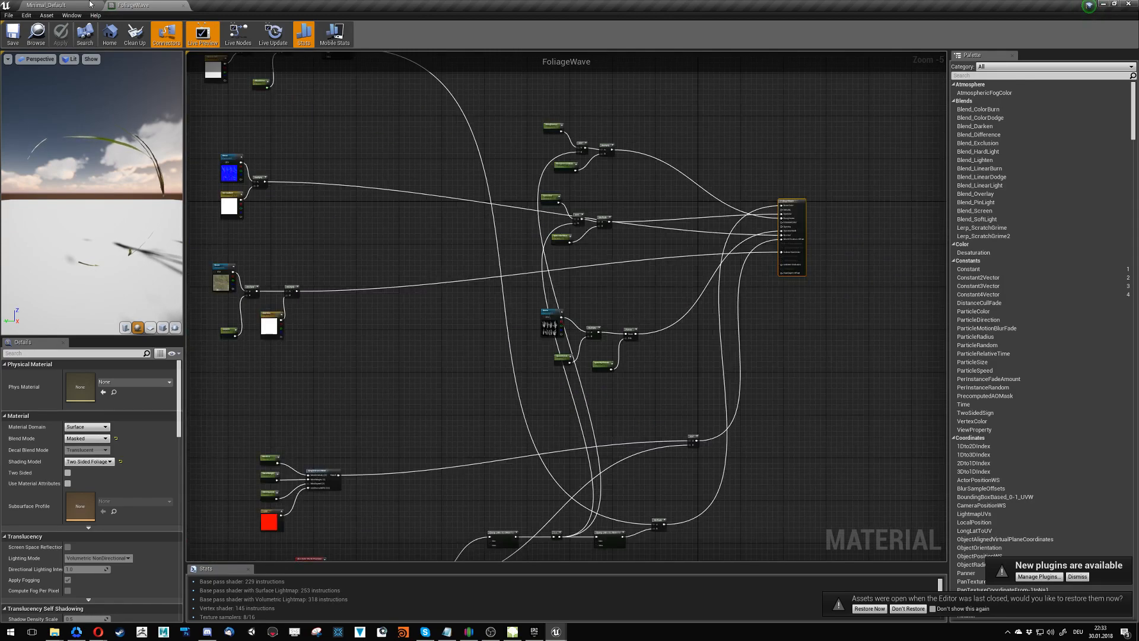
# - Close the FoliageWave material, view the Forest level, and return to the MasterFoliage graph in the other project
pyautogui.click(161, 5)
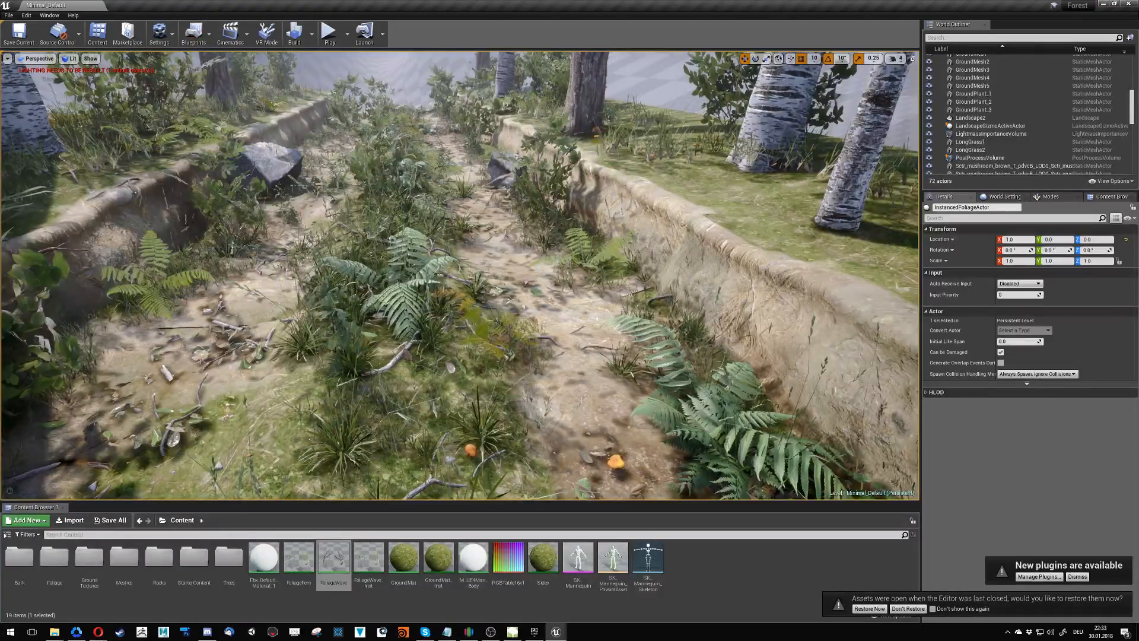
pyautogui.moveTo(720, 260); pyautogui.dragTo(686, 283, button='right')
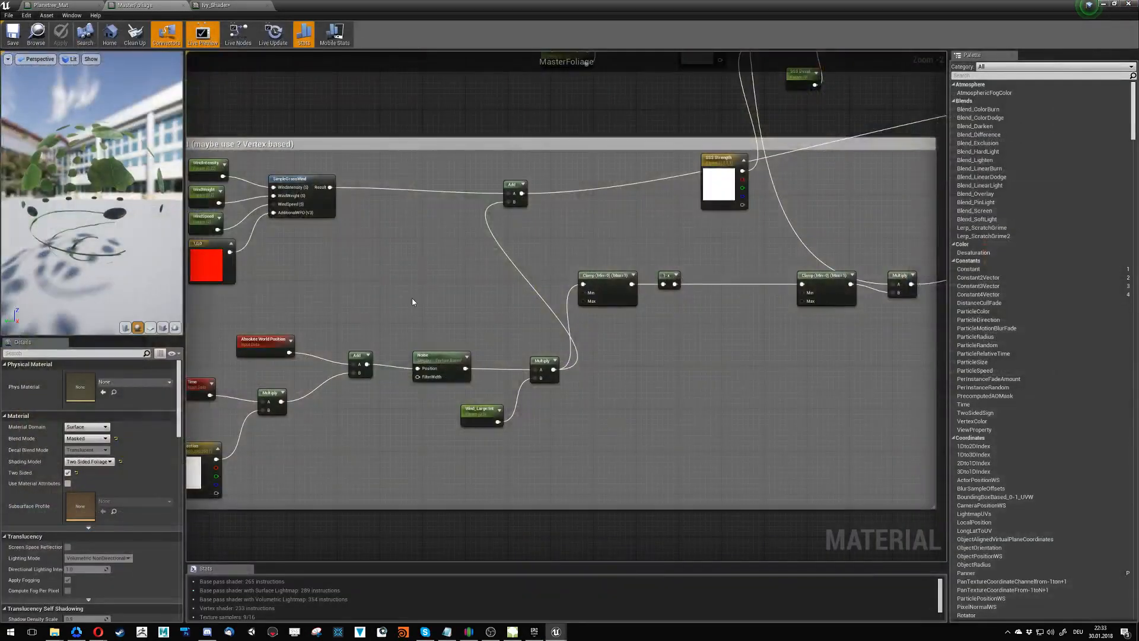
pyautogui.scroll(-3, 413, 302)
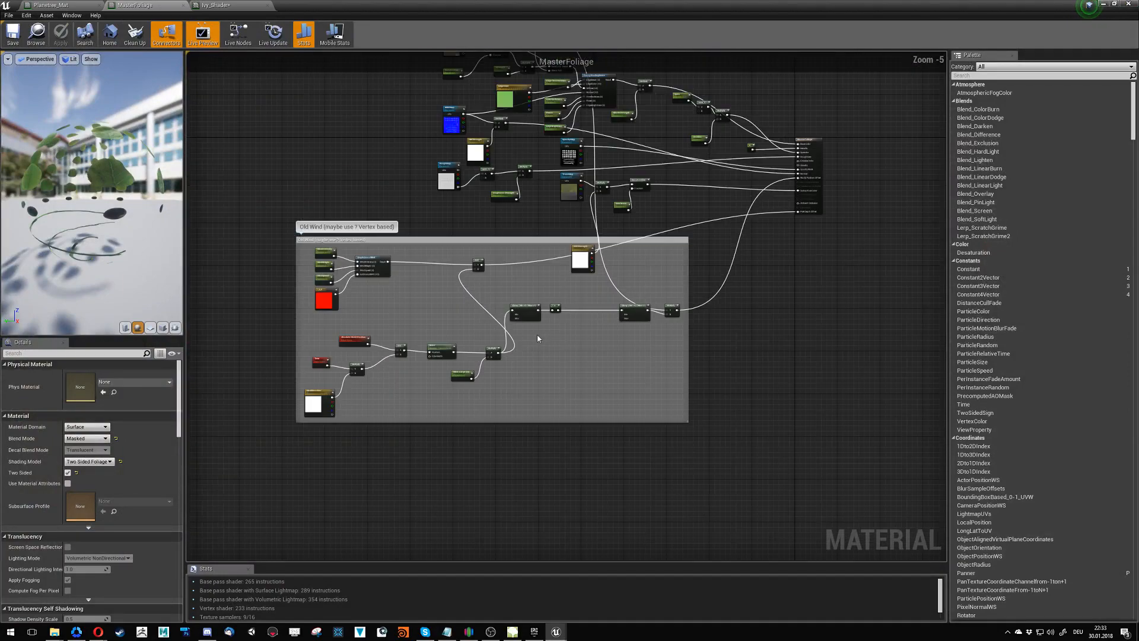
pyautogui.scroll(-1, 538, 338)
# - Glance at Ivy_Shader, then delete all the pasted wind nodes from the Planetree_Mat graph
pyautogui.click(223, 6)
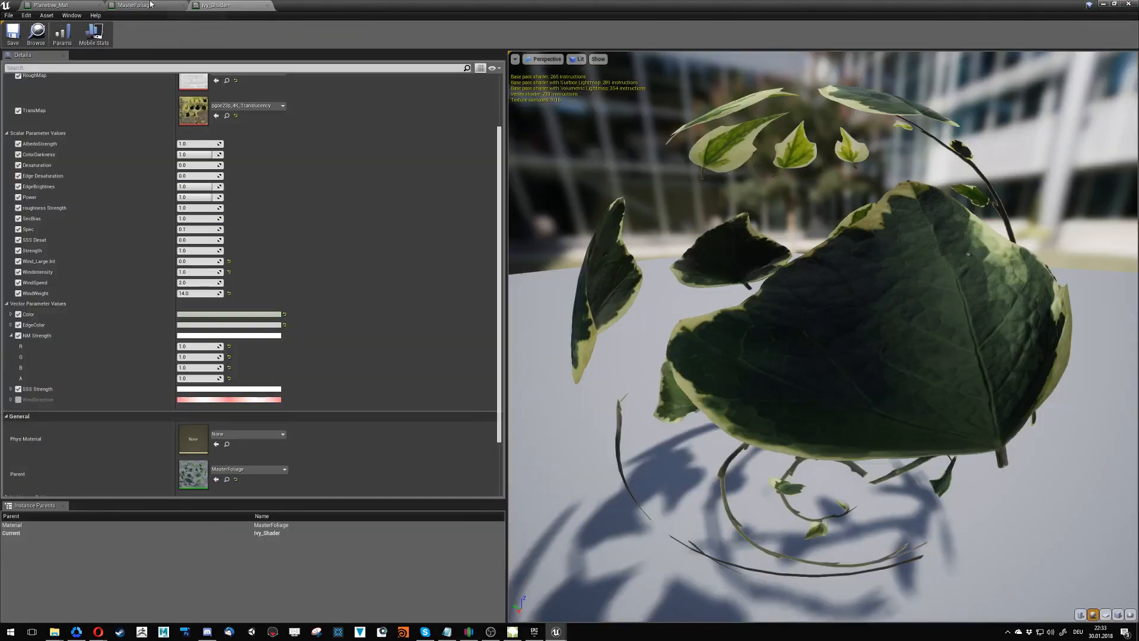
pyautogui.click(53, 5)
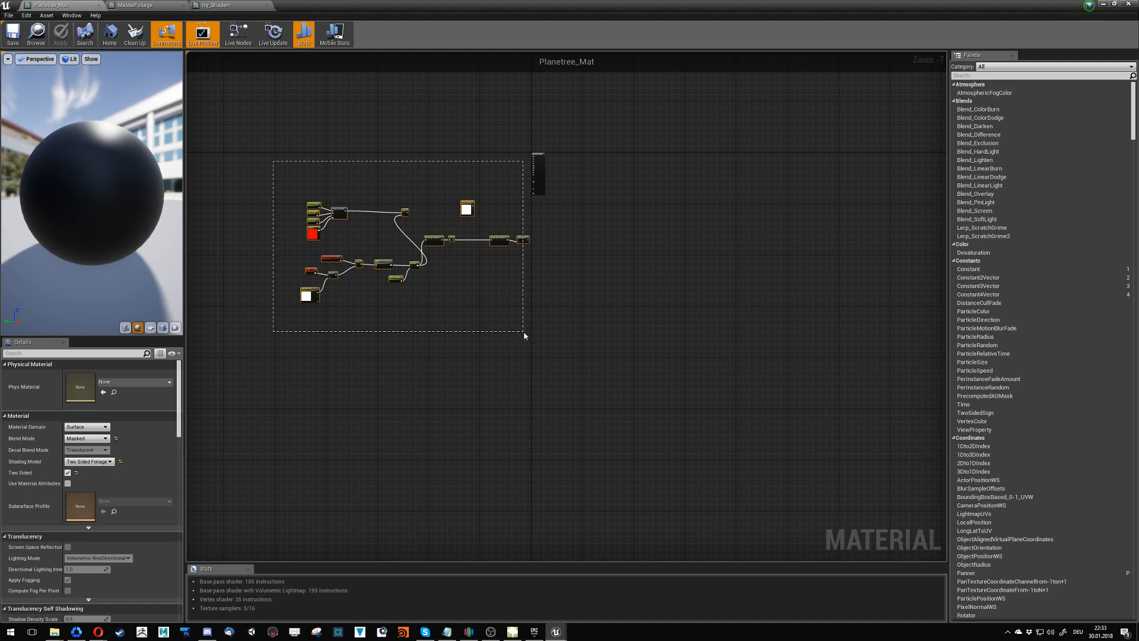
pyautogui.moveTo(524, 336); pyautogui.dragTo(525, 336)
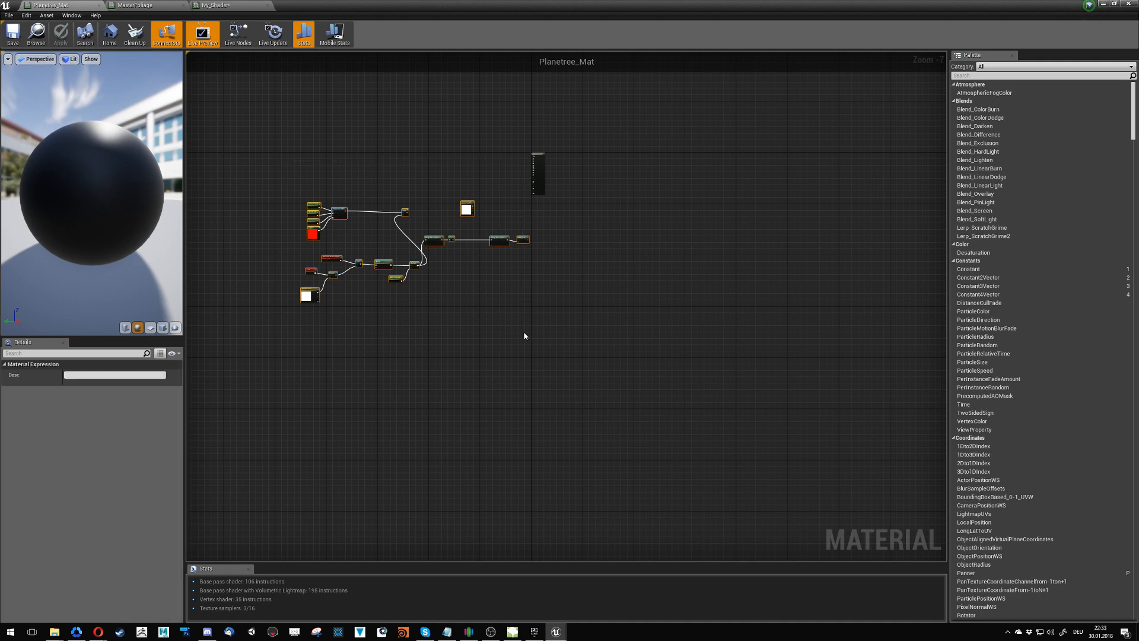
pyautogui.press('Delete')
# - Move the Old Wind comment group in MasterFoliage well below the texture nodes
pyautogui.click(159, 5)
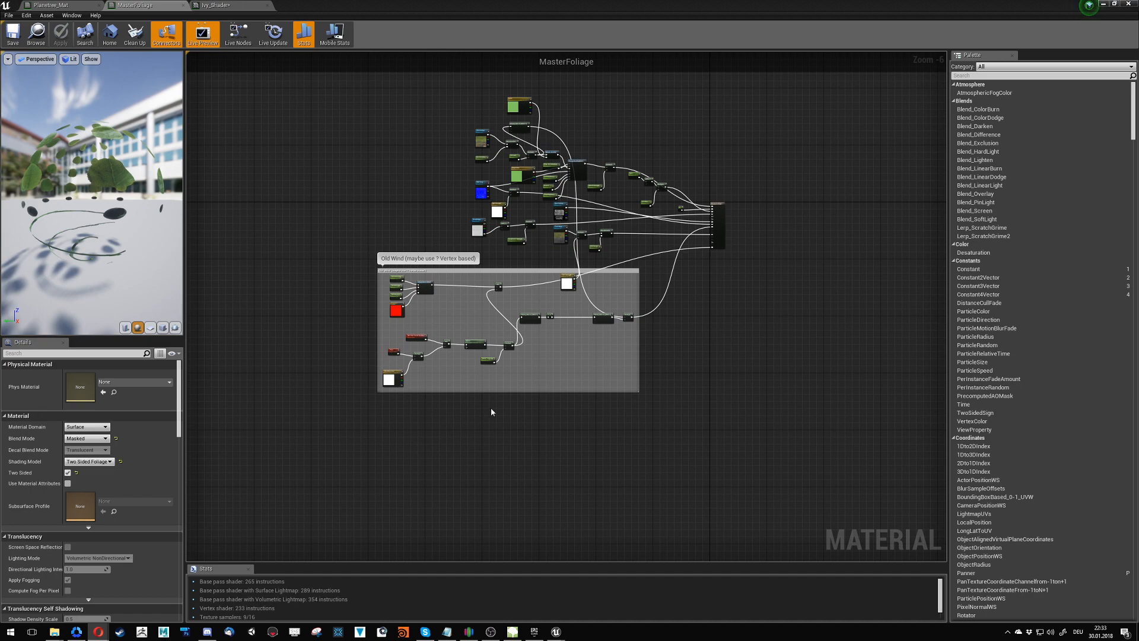
pyautogui.moveTo(577, 358); pyautogui.dragTo(622, 331, button='right')
pyautogui.scroll(3, 546, 358)
pyautogui.scroll(-3, 622, 331)
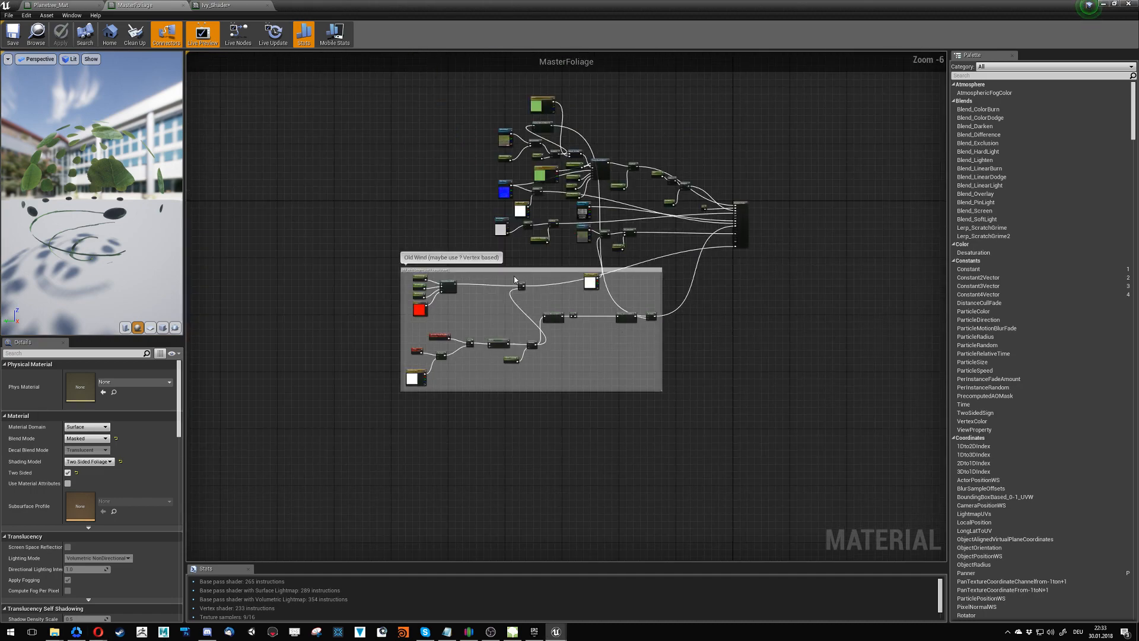
pyautogui.moveTo(514, 280); pyautogui.dragTo(538, 494)
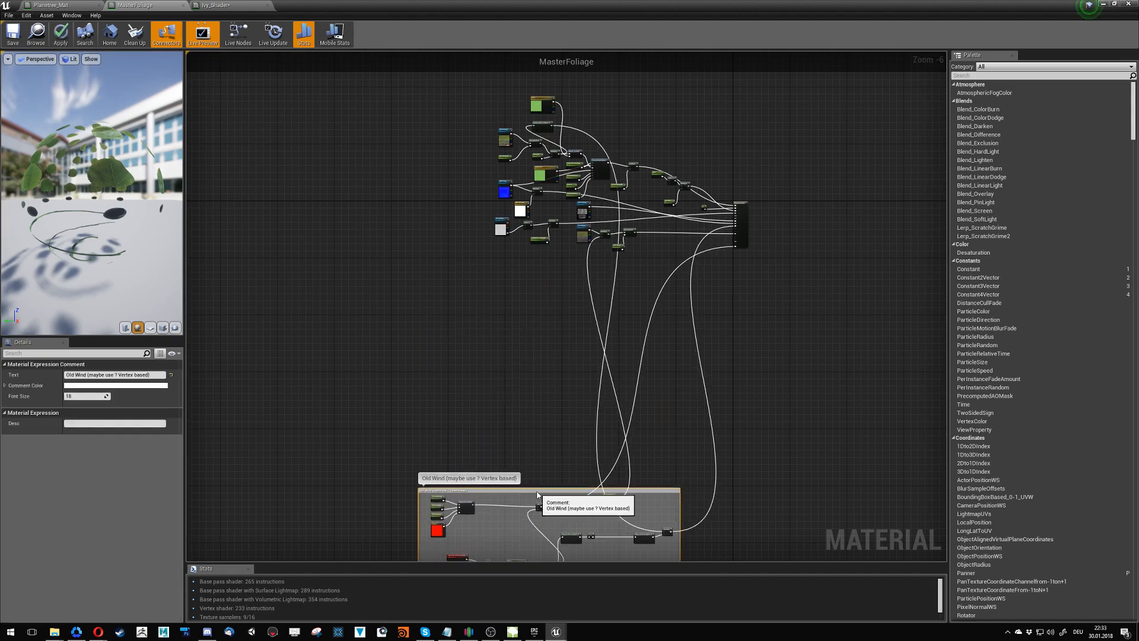
# - Break the links into Pixel Depth Offset and World Position Offset on the MasterFoliage output node
pyautogui.click(730, 283)
pyautogui.scroll(7, 730, 279)
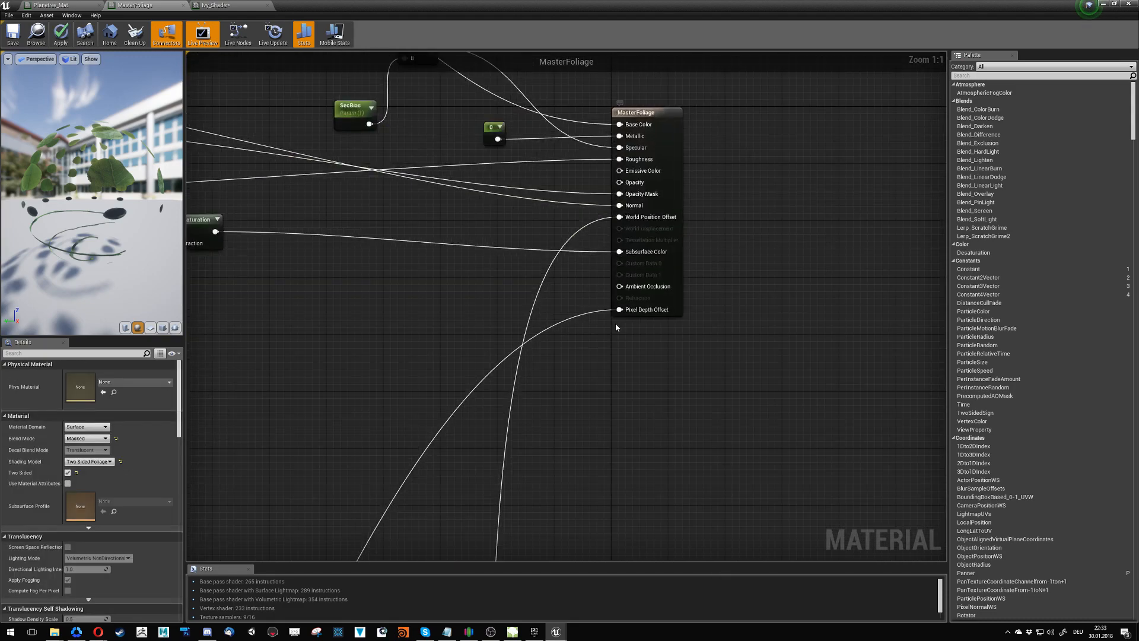
pyautogui.rightClick(620, 310)
pyautogui.click(604, 323)
pyautogui.rightClick(621, 310)
pyautogui.click(639, 332)
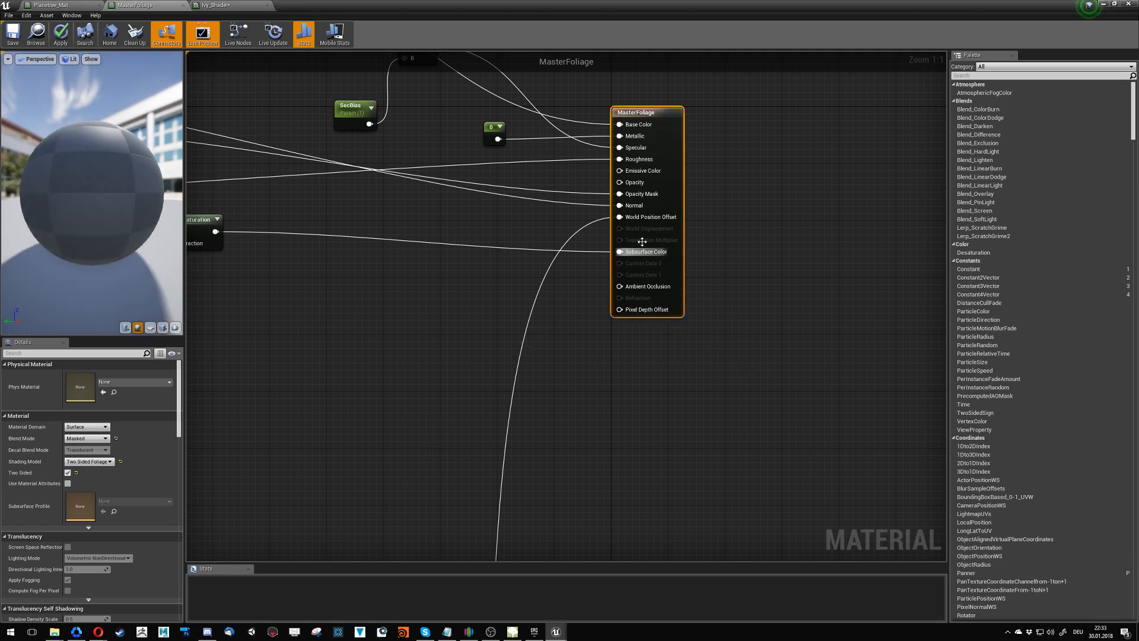
pyautogui.rightClick(621, 218)
pyautogui.click(640, 240)
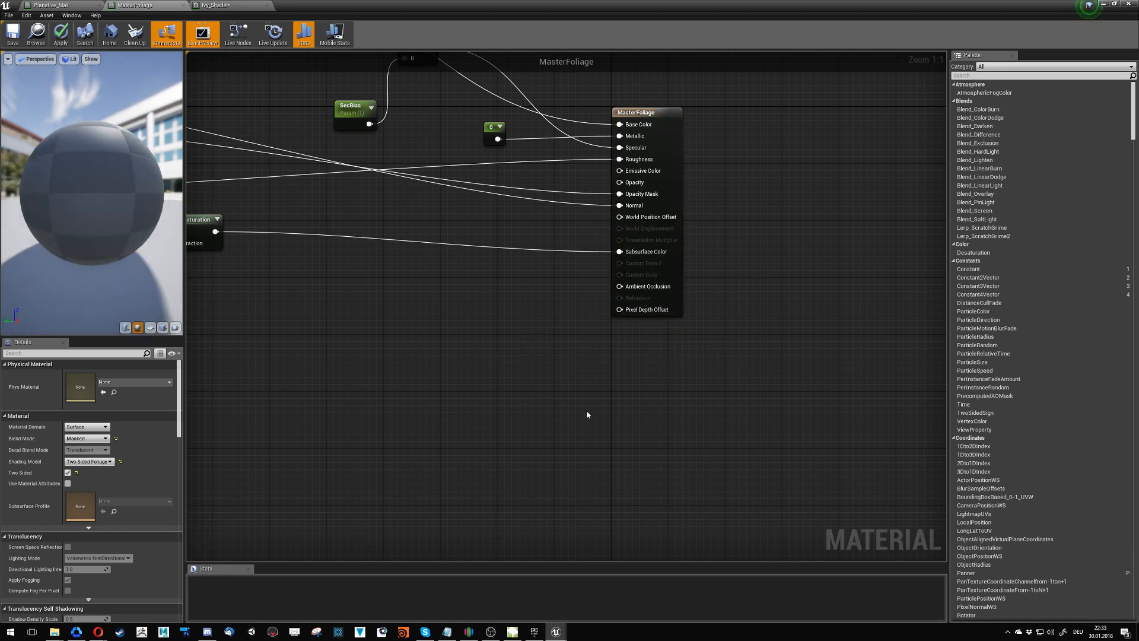
# - Add a Vertex Color node in the empty area below the Desaturation node
pyautogui.moveTo(408, 408); pyautogui.dragTo(564, 389, button='right')
pyautogui.rightClick(561, 385)
pyautogui.write('verte')
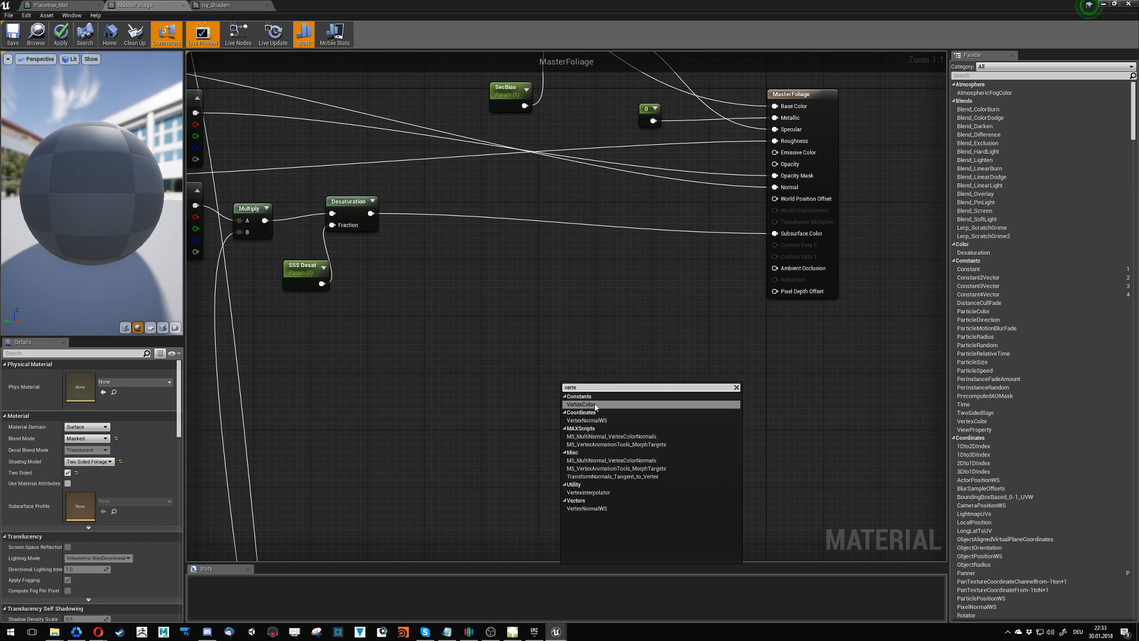
pyautogui.click(595, 407)
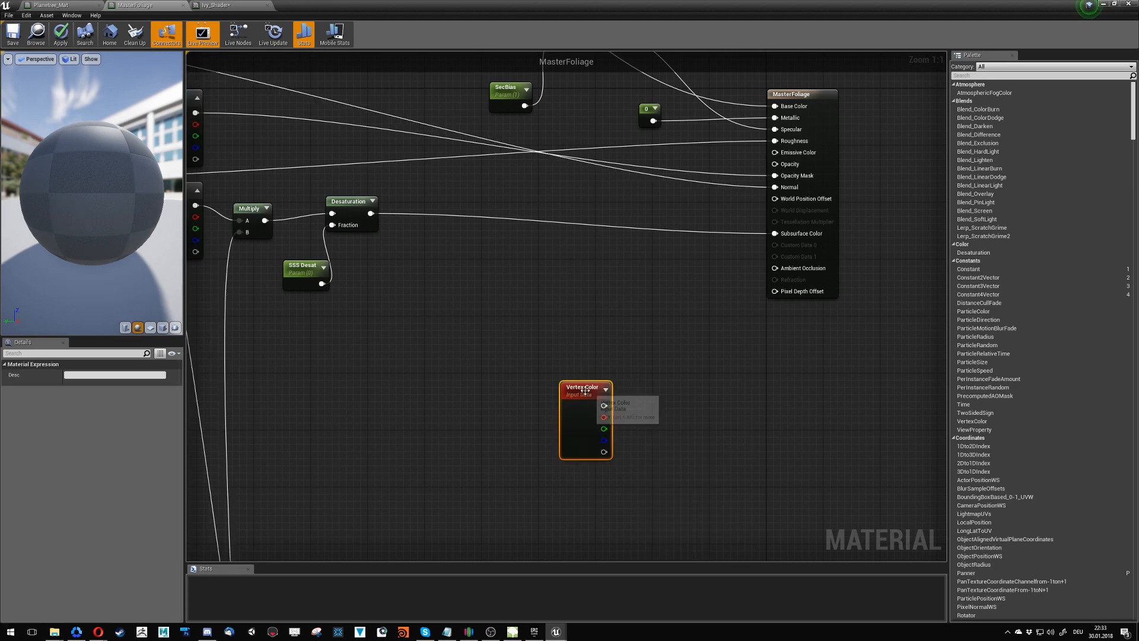
pyautogui.moveTo(585, 388); pyautogui.dragTo(470, 344)
pyautogui.click(543, 362)
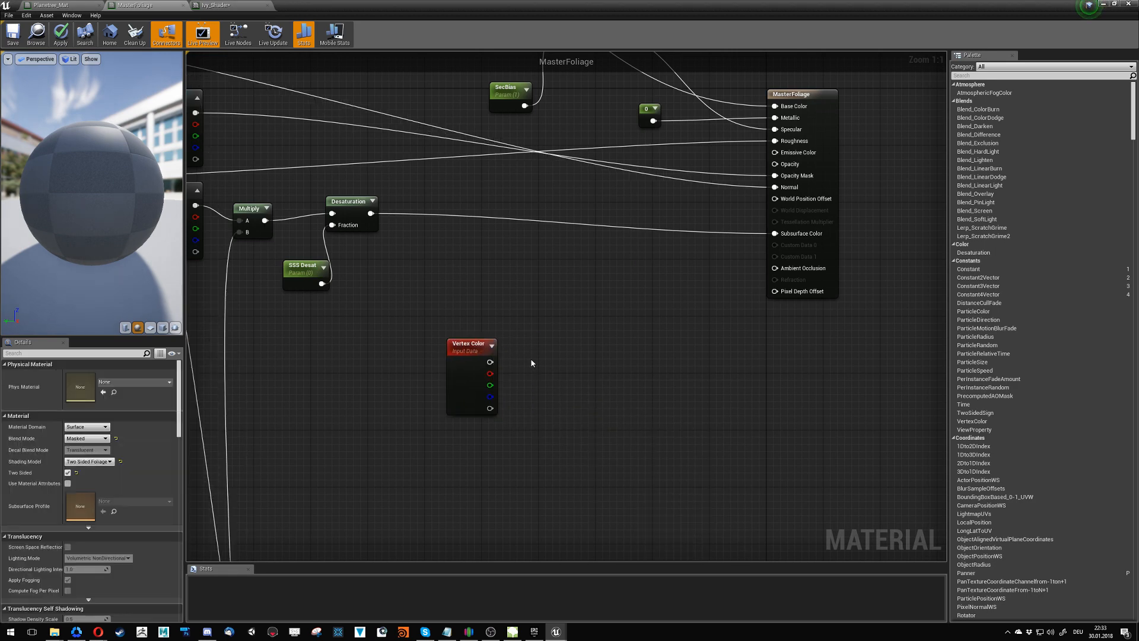
# - Add a constant beside Vertex Color and convert it to a parameter named WindSpeed with default value 1
pyautogui.click(532, 362)
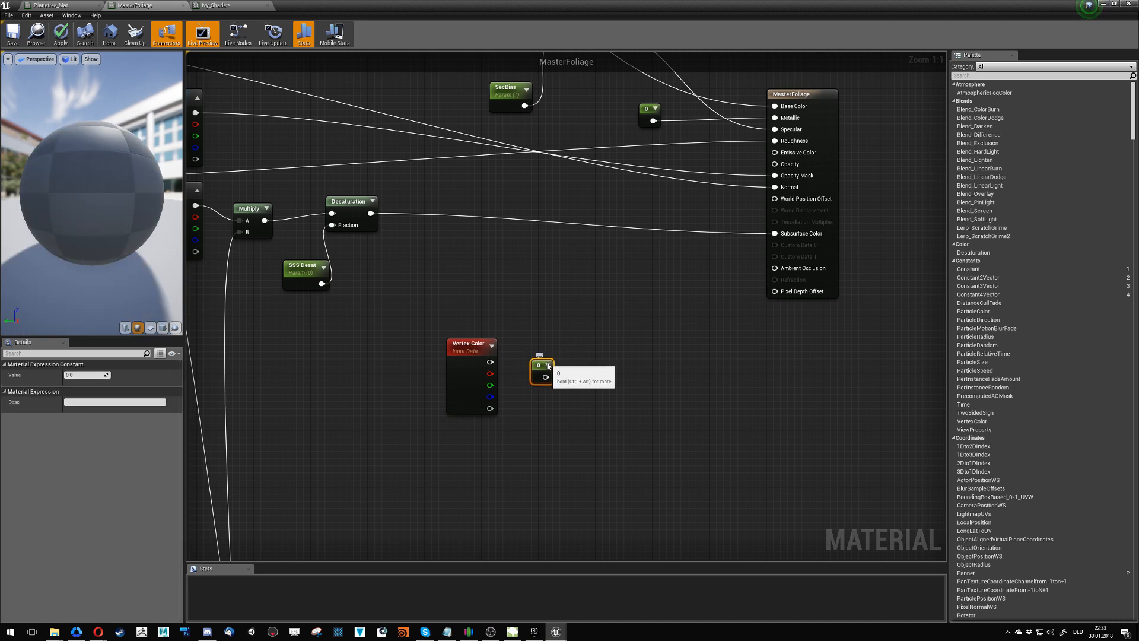
pyautogui.rightClick(547, 366)
pyautogui.click(580, 368)
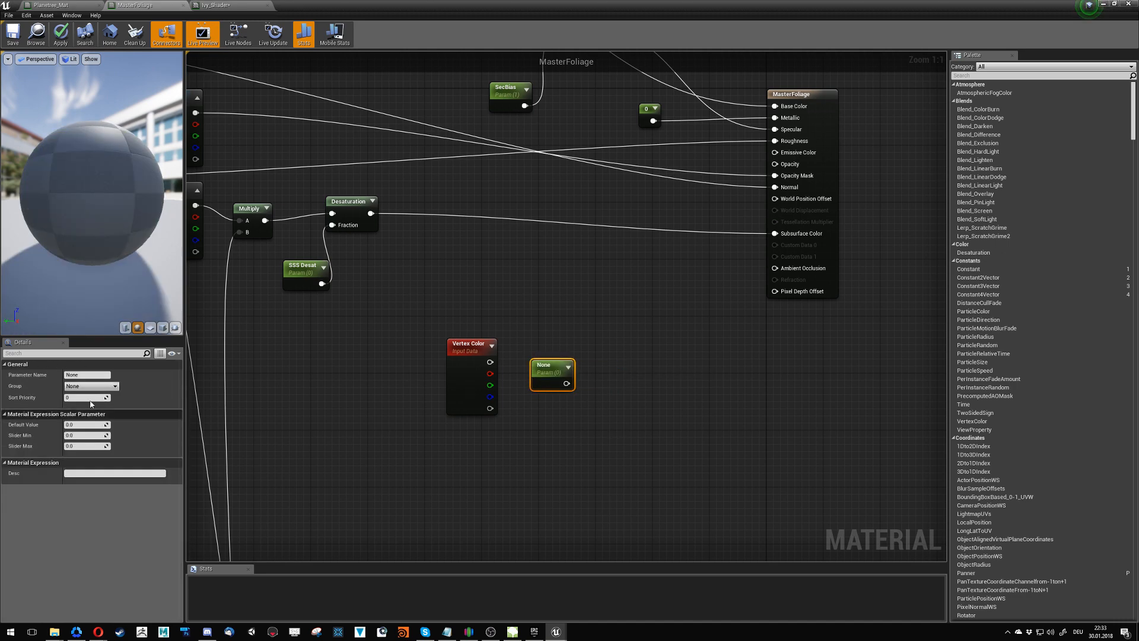
pyautogui.click(81, 375)
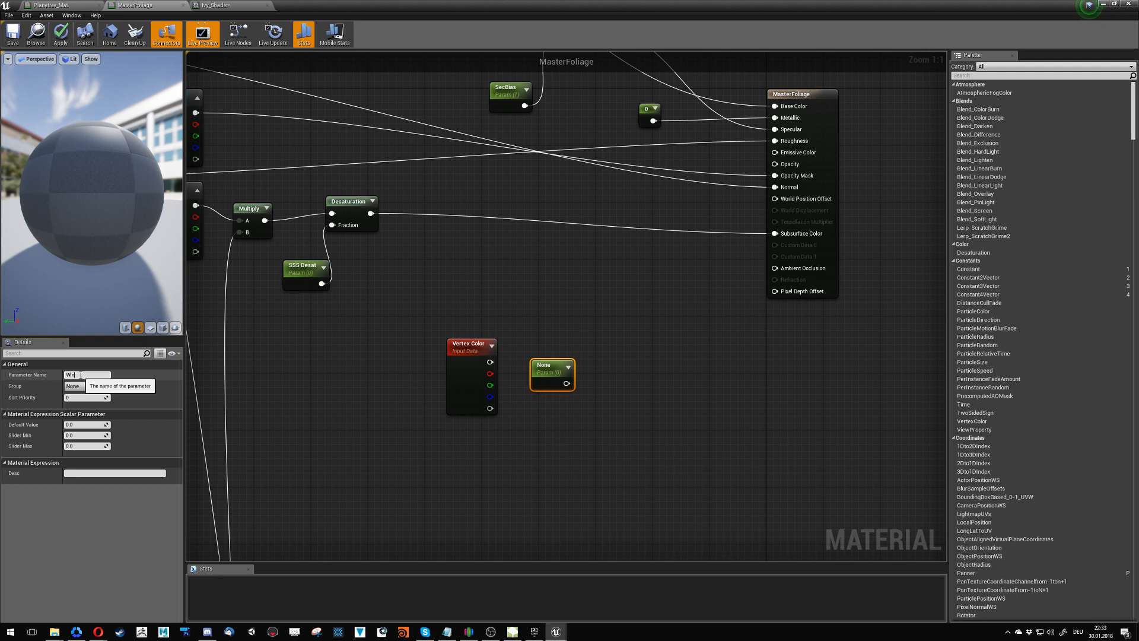
pyautogui.write('peed')
pyautogui.press('Return')
pyautogui.click(84, 424)
pyautogui.write('1')
pyautogui.press('Return')
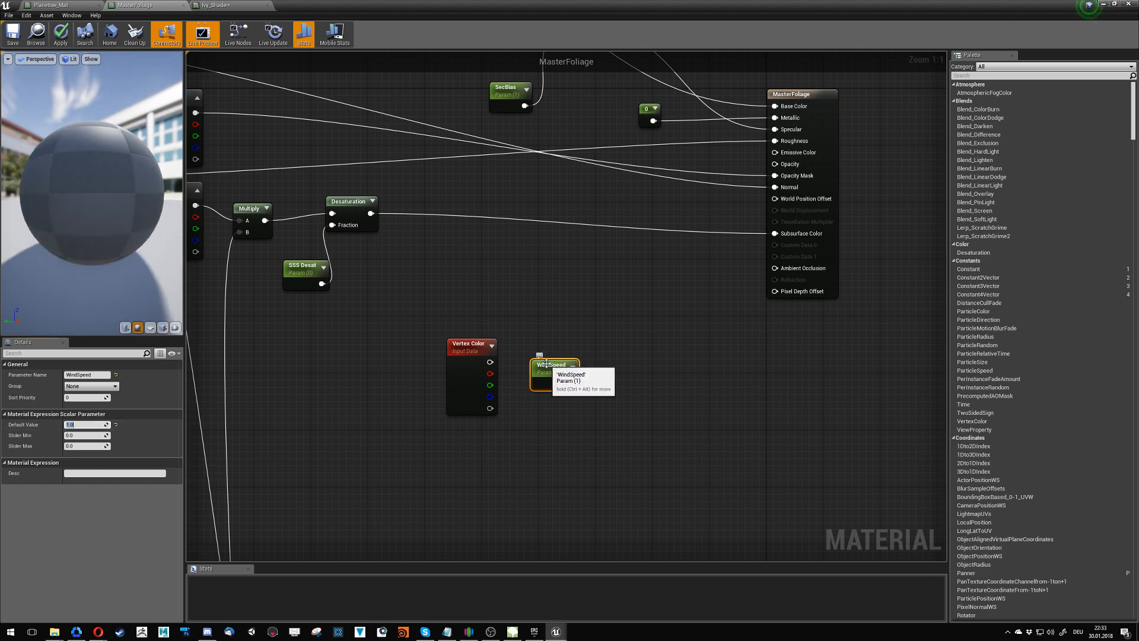
pyautogui.moveTo(547, 364); pyautogui.dragTo(558, 350)
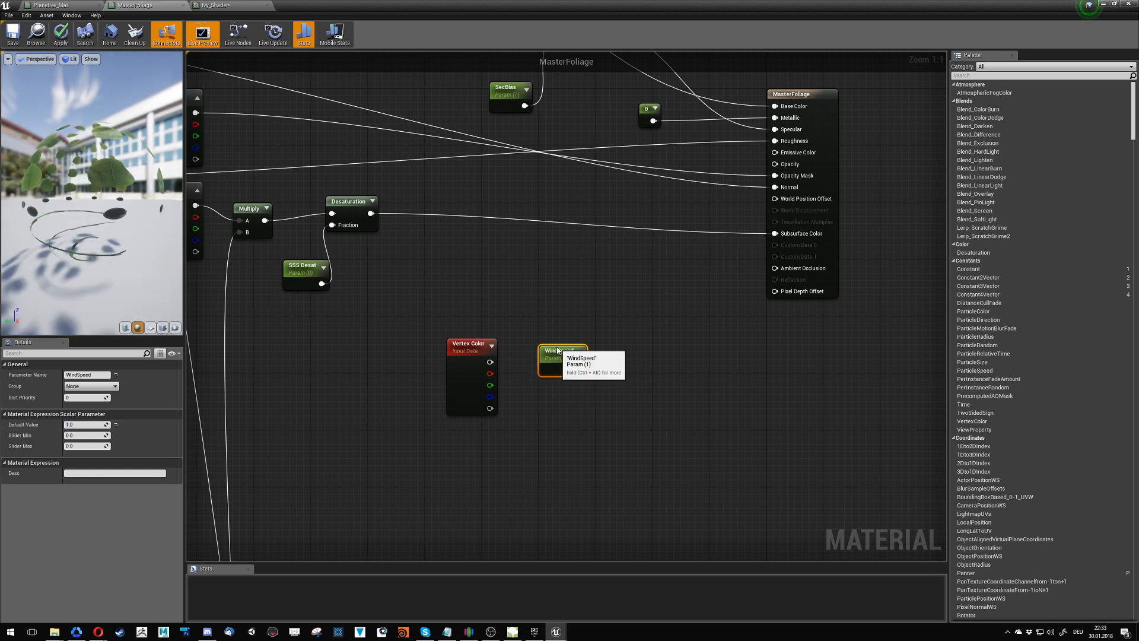
# - Add a SimpleGrassWind node and connect the WindSpeed parameter to its WindSpeed input
pyautogui.rightClick(671, 410)
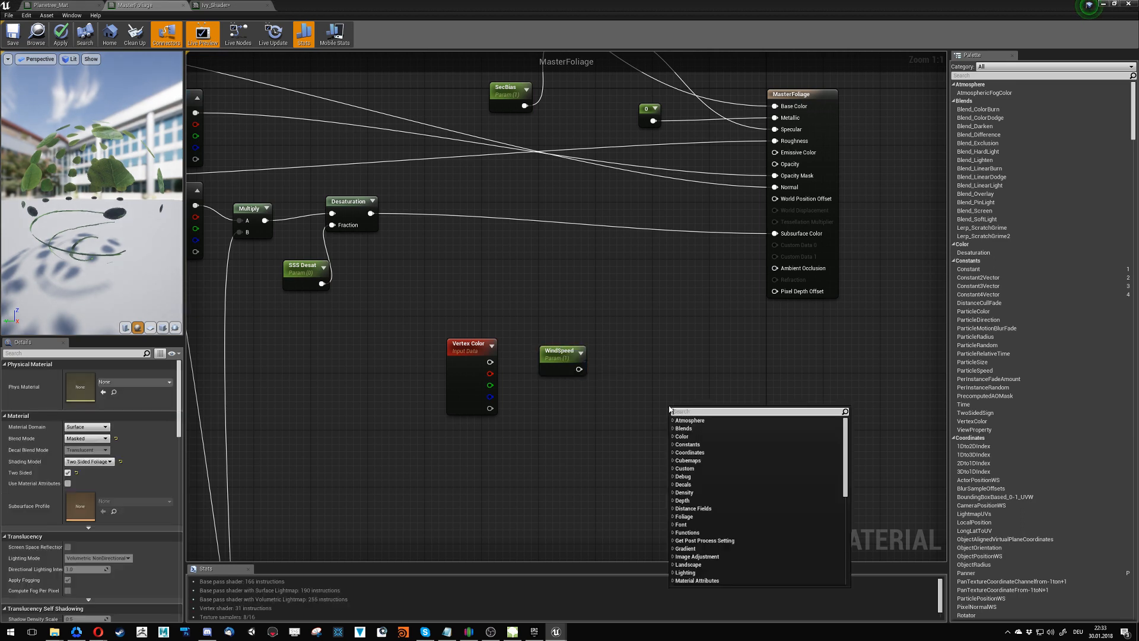
pyautogui.write('simple')
pyautogui.press('Return')
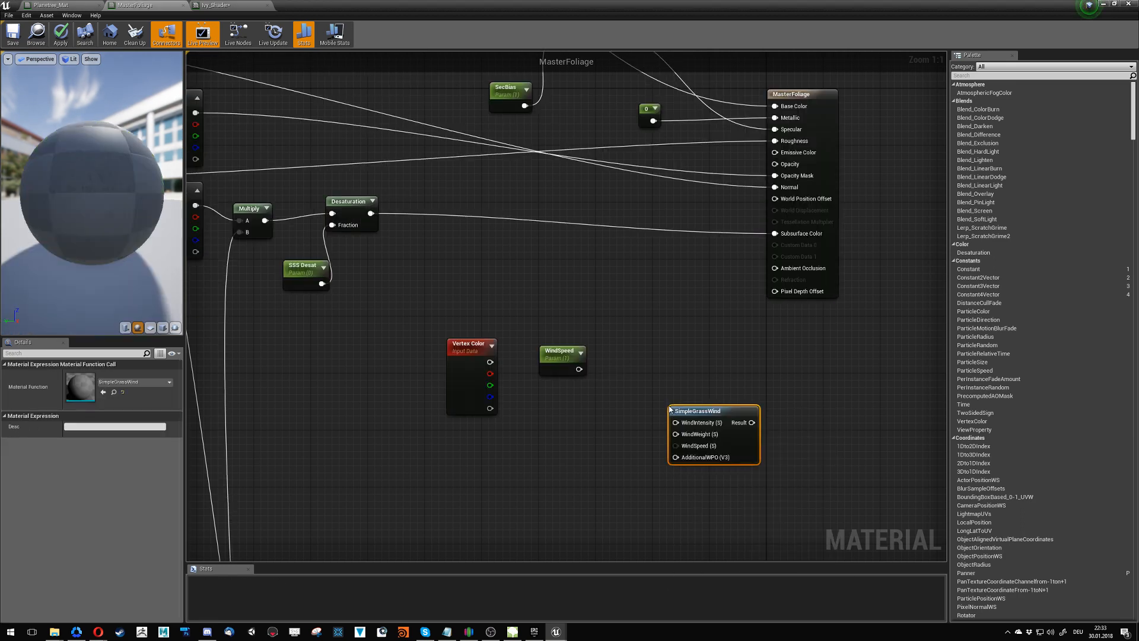
pyautogui.moveTo(686, 410); pyautogui.dragTo(640, 359)
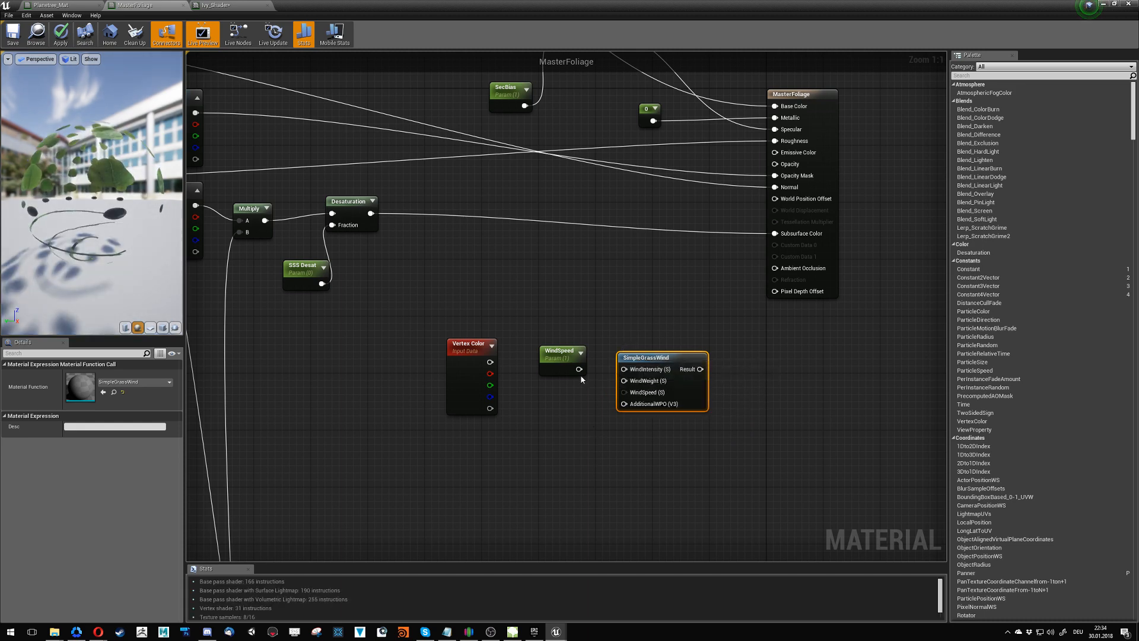
pyautogui.moveTo(579, 369); pyautogui.dragTo(624, 393)
pyautogui.moveTo(563, 356); pyautogui.dragTo(554, 313)
# - Connect Vertex Color's red channel to the WindIntensity input of SimpleGrassWind and nudge the Vertex Color node upward
pyautogui.click(505, 376)
pyautogui.moveTo(490, 374); pyautogui.dragTo(624, 369)
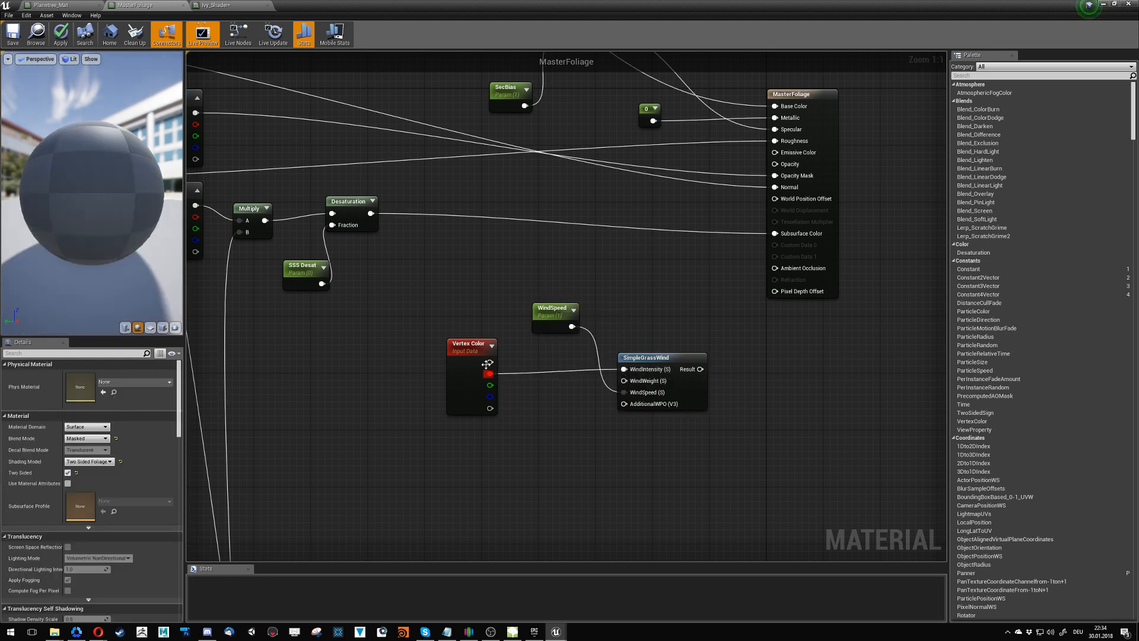
pyautogui.moveTo(486, 364); pyautogui.dragTo(487, 356)
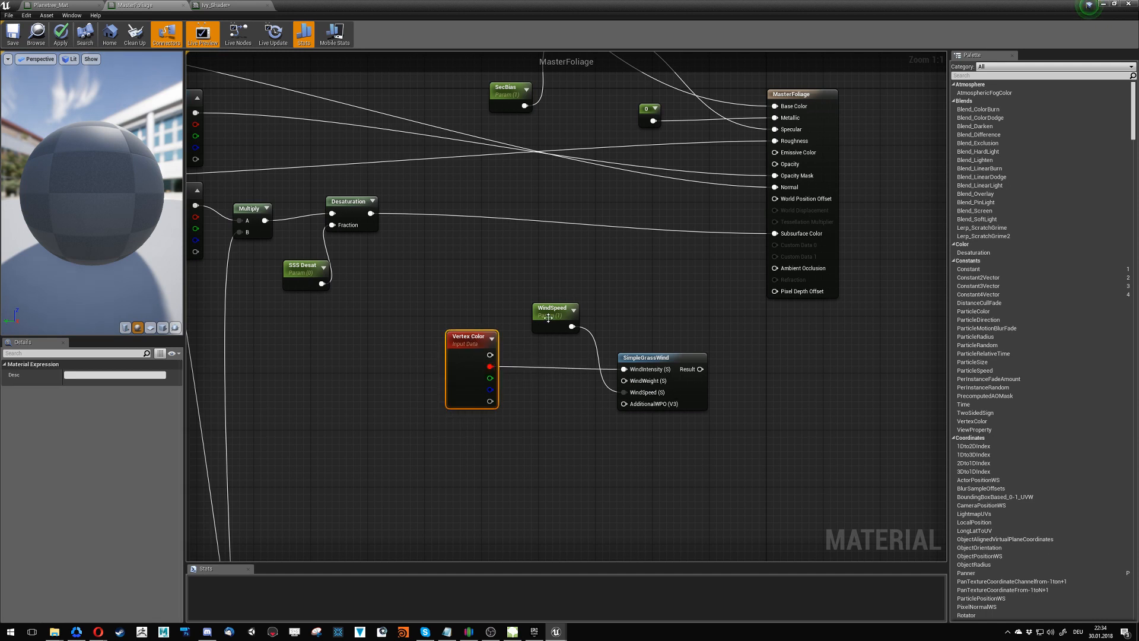
# - Add a constant with value 0 below the Vertex Color wire and connect it to SimpleGrassWind's AdditionalWPO input
pyautogui.click(553, 416)
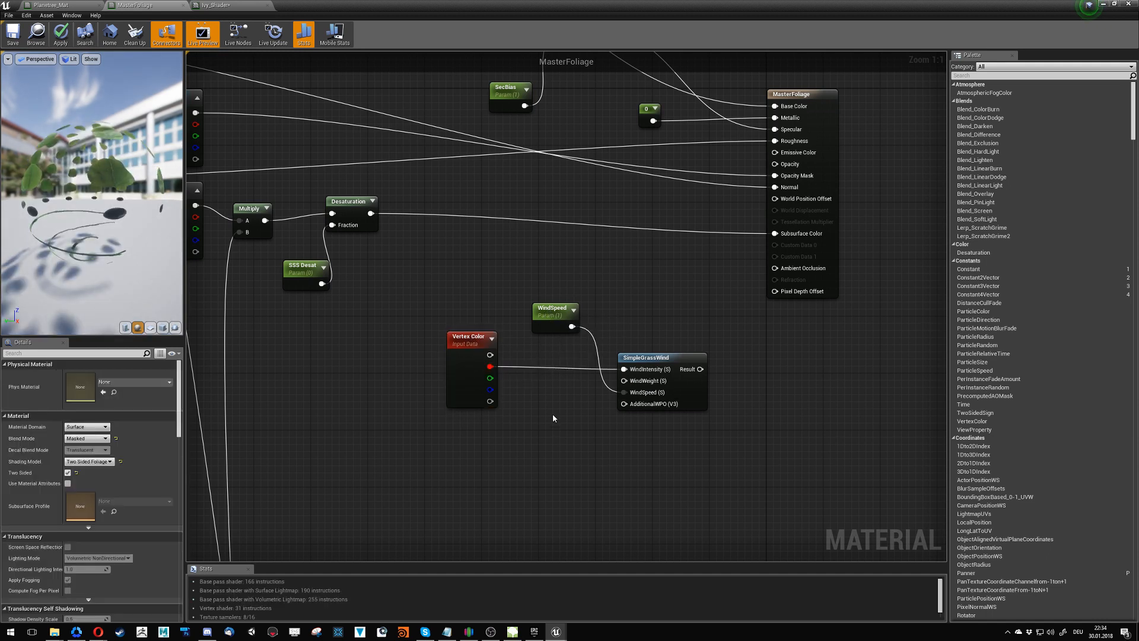
pyautogui.click(553, 400)
pyautogui.moveTo(567, 418); pyautogui.dragTo(624, 403)
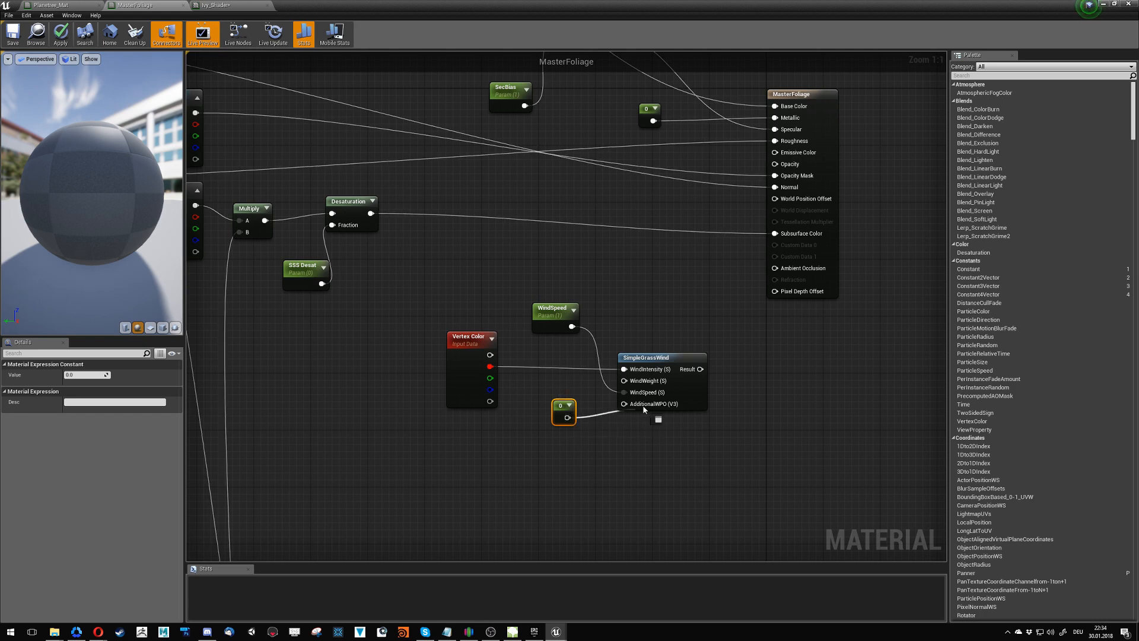
pyautogui.click(98, 631)
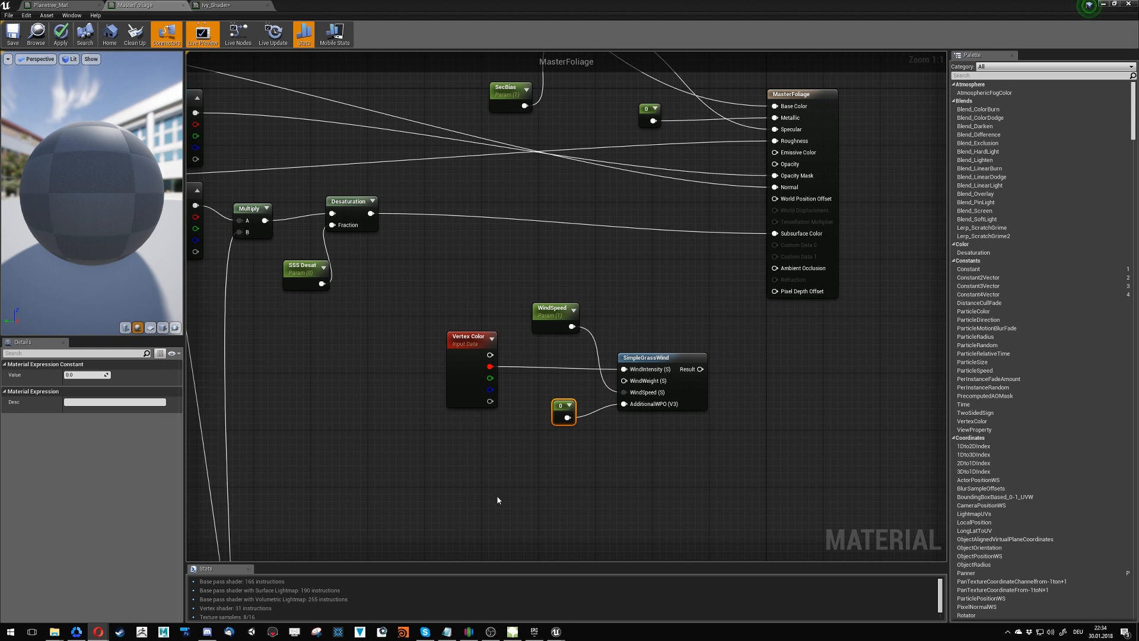
pyautogui.click(520, 477)
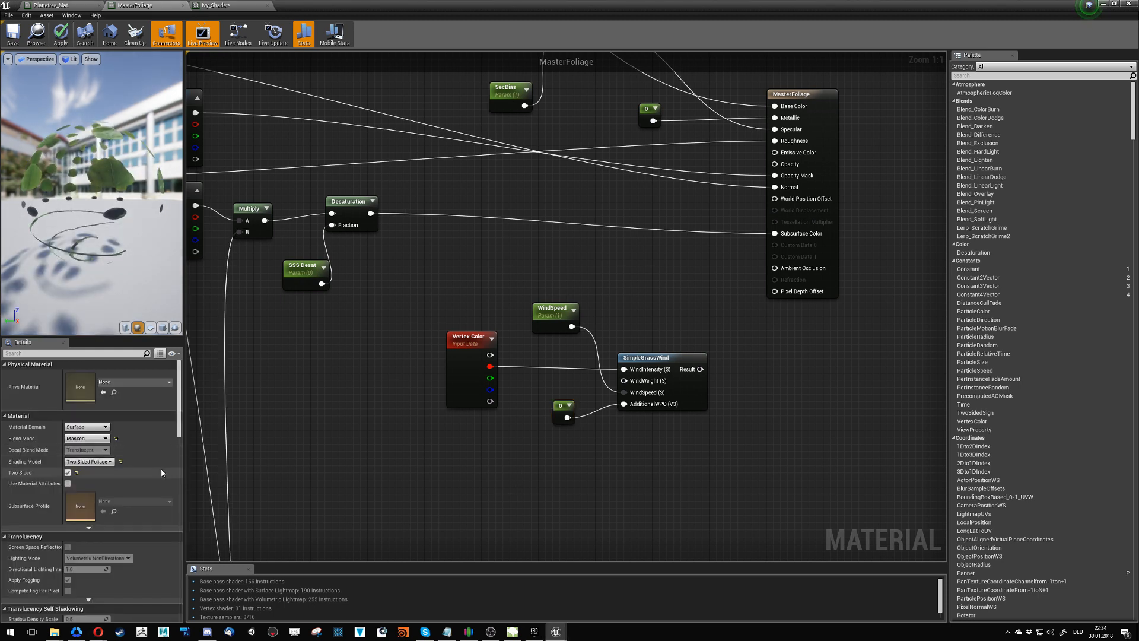
# - Add a second constant, connect it to SimpleGrassWind's WindWeight input, and rearrange both constants so the wires stay tidy
pyautogui.click(495, 458)
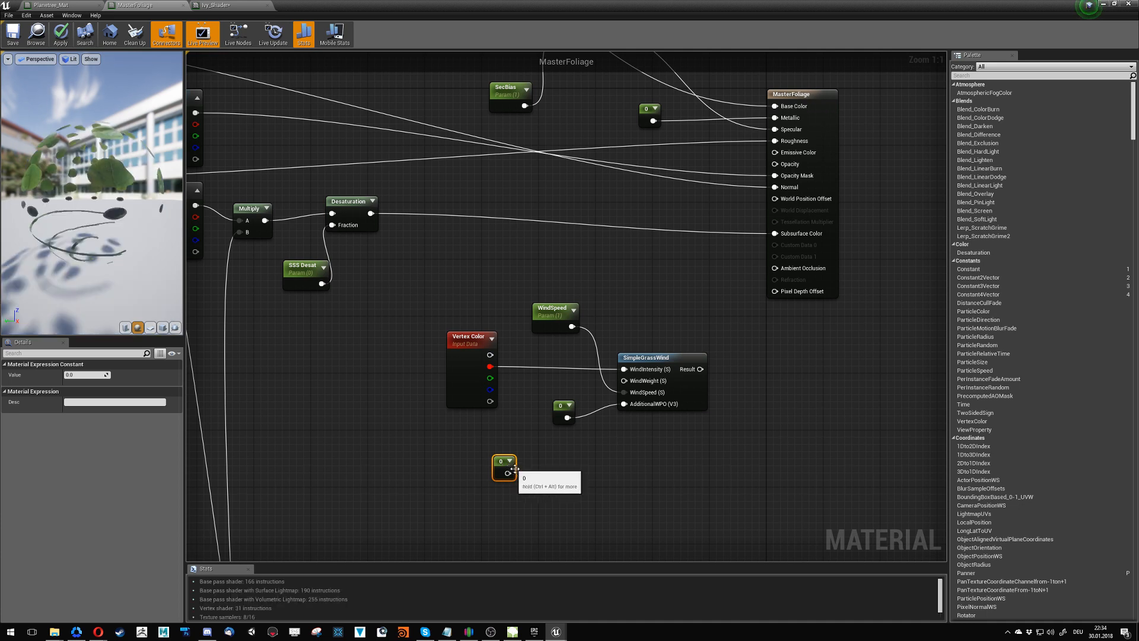
pyautogui.moveTo(508, 473); pyautogui.dragTo(624, 380)
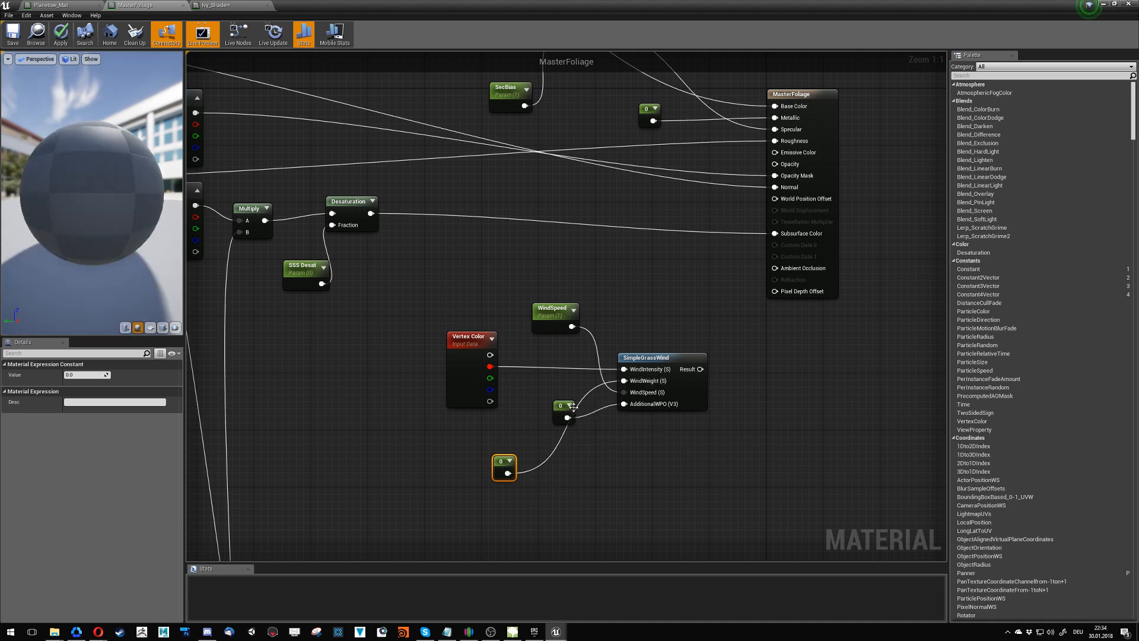
pyautogui.click(559, 435)
pyautogui.moveTo(561, 406); pyautogui.dragTo(597, 444)
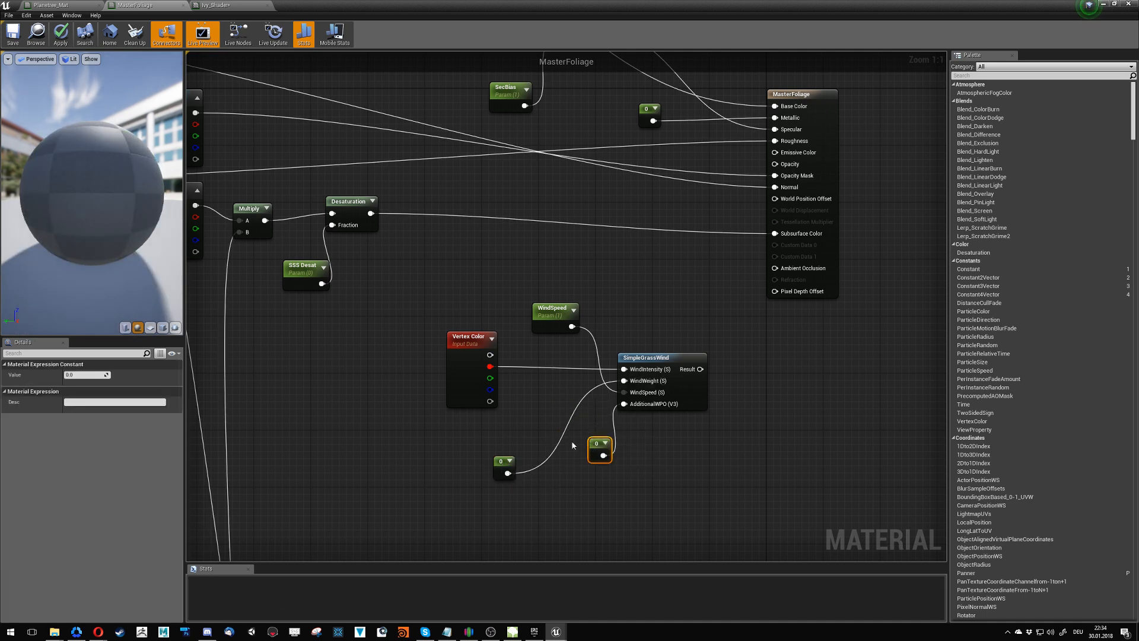
pyautogui.moveTo(499, 461); pyautogui.dragTo(541, 387)
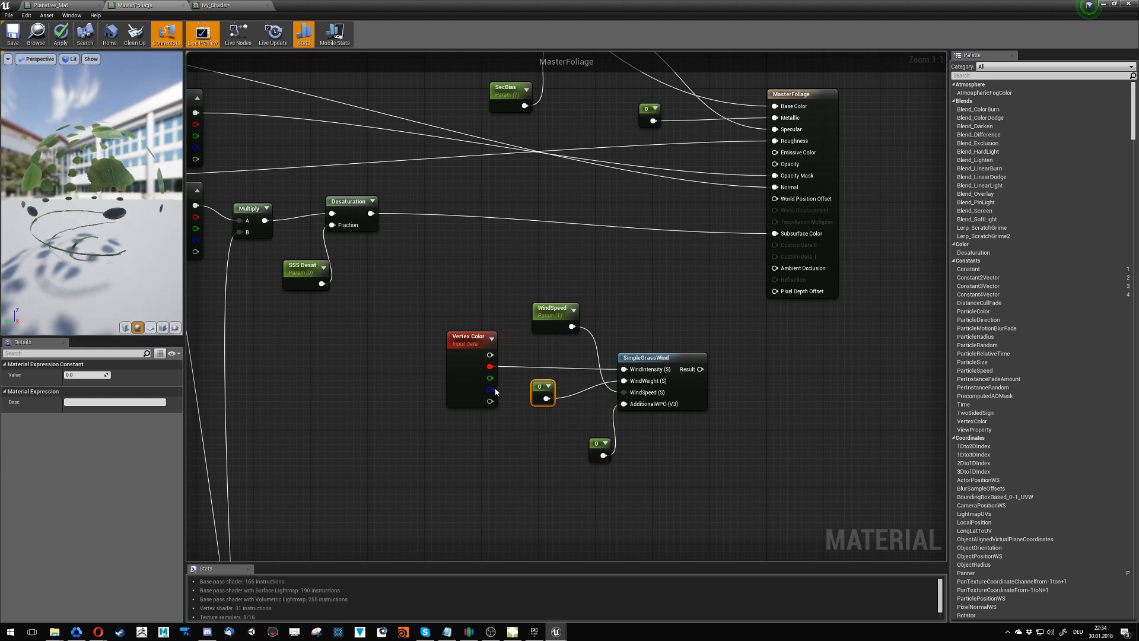
# - Convert the constant feeding WindWeight to a parameter named WindAmount with default value 0.5
pyautogui.rightClick(550, 388)
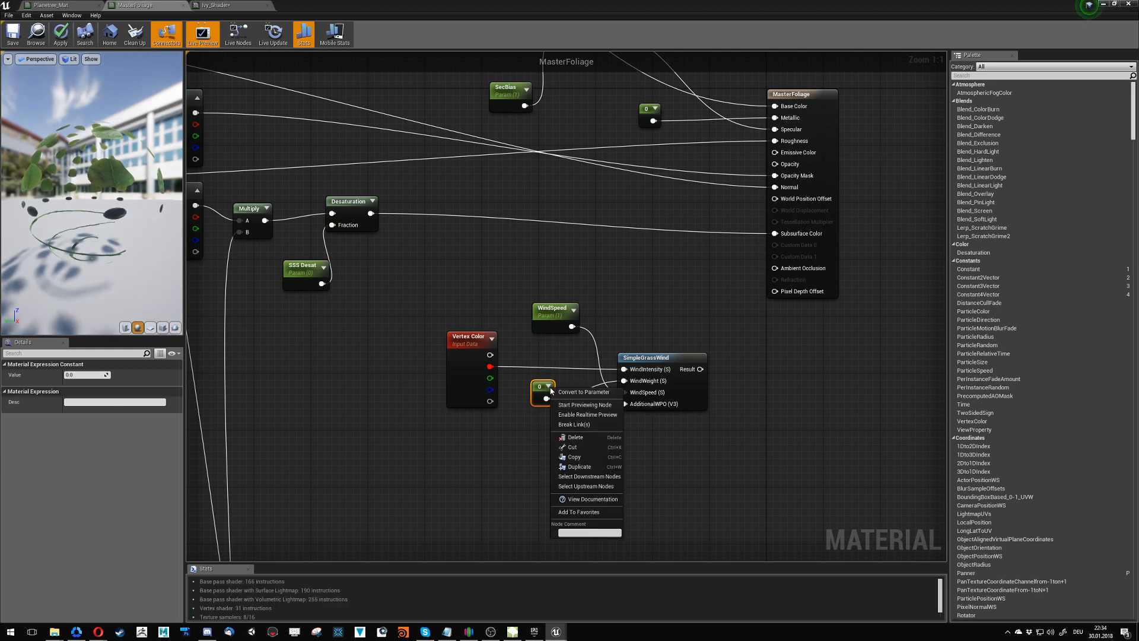
pyautogui.click(583, 393)
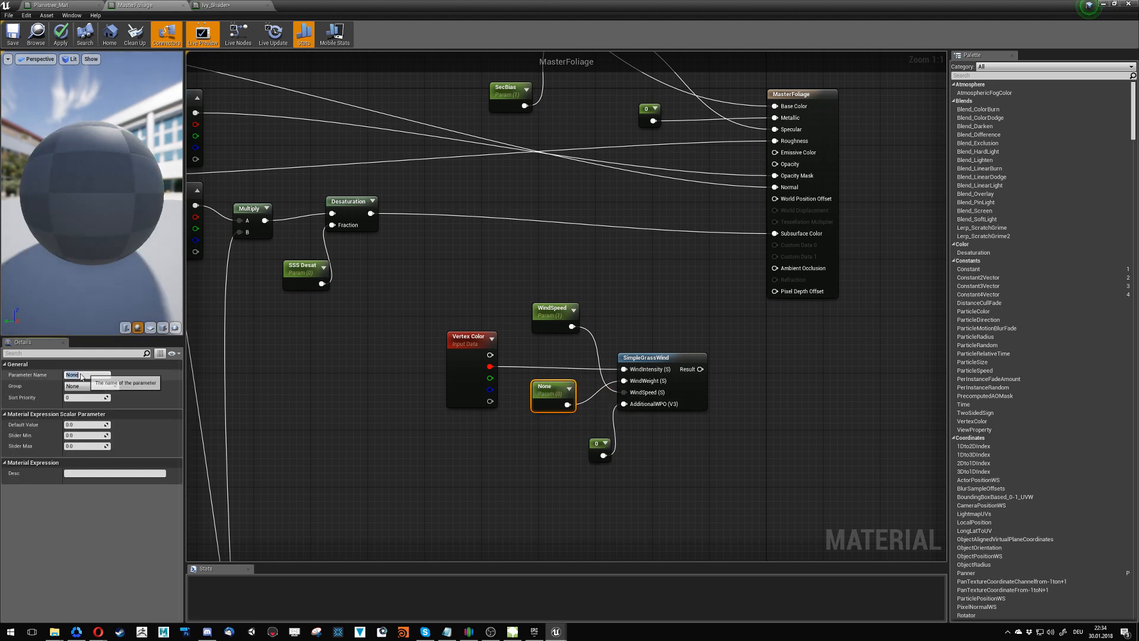
pyautogui.write('A')
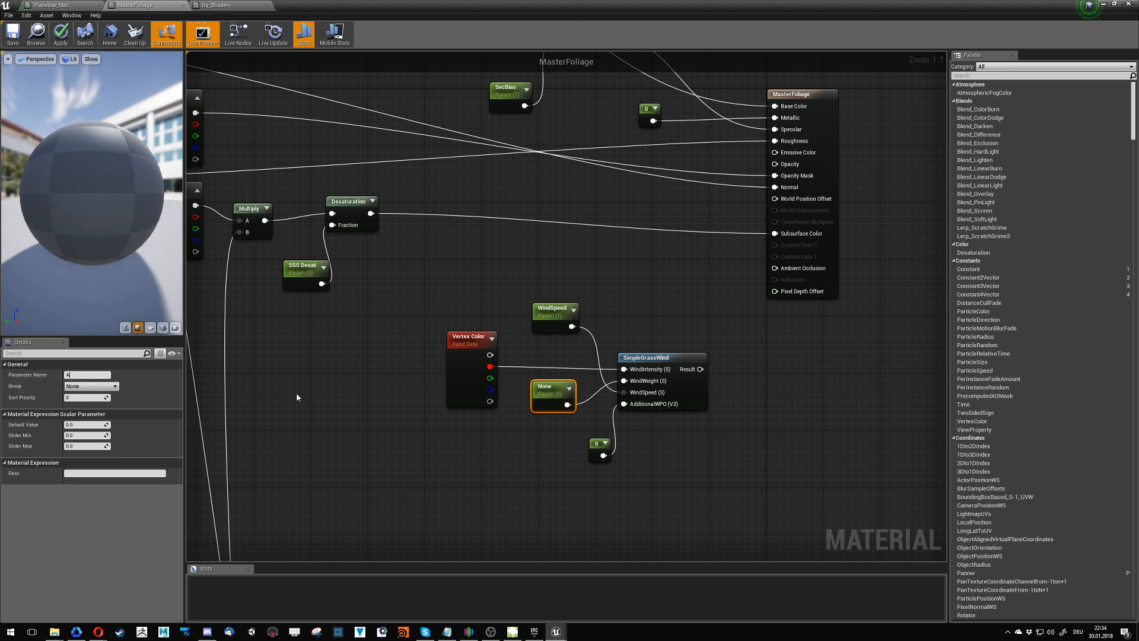
pyautogui.write('mo')
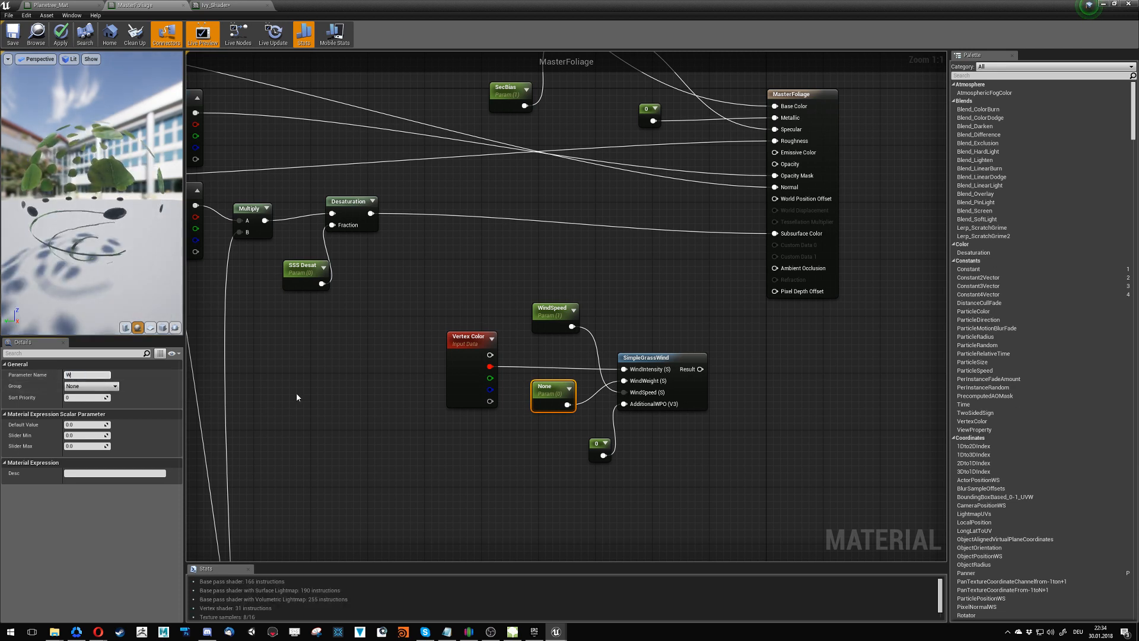
pyautogui.write('unt')
pyautogui.press('Return')
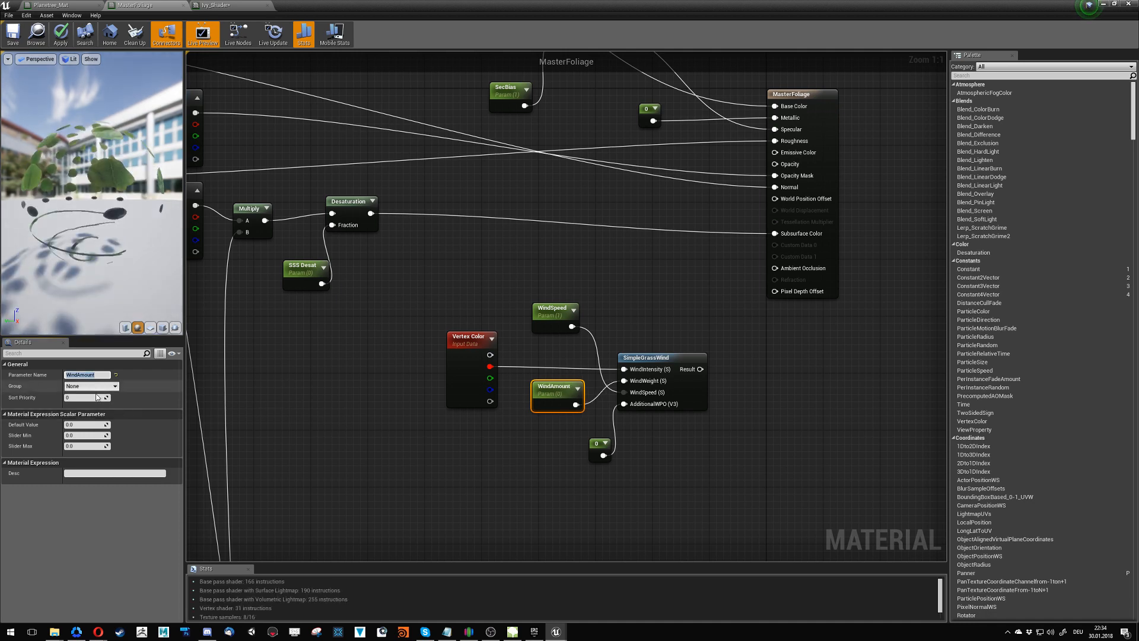
pyautogui.click(84, 425)
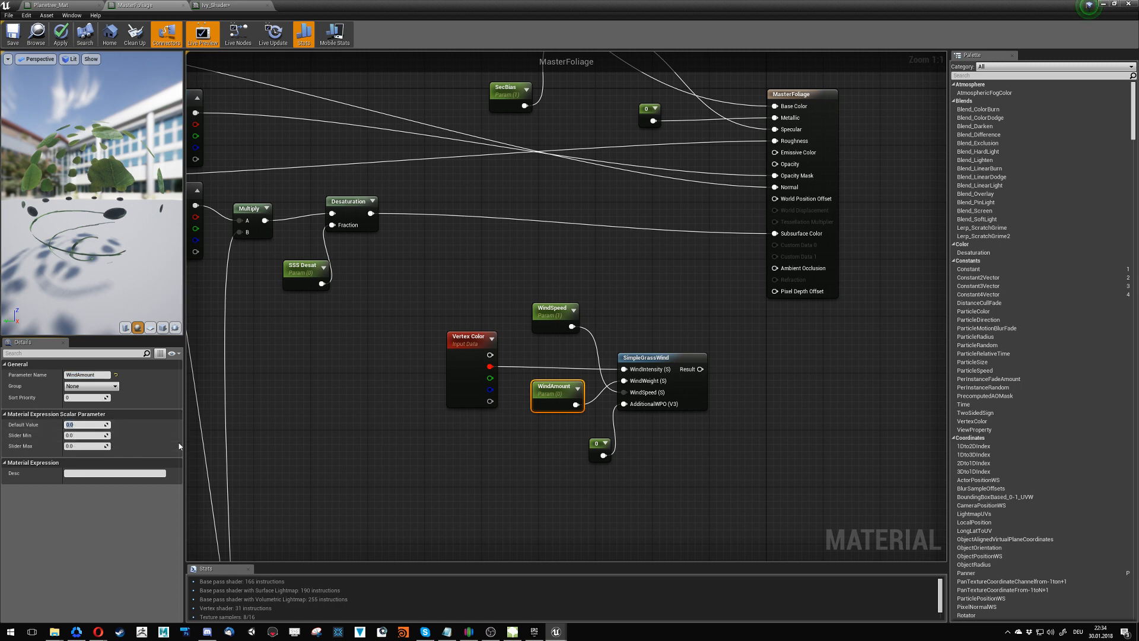
pyautogui.write('0.5')
pyautogui.press('Return')
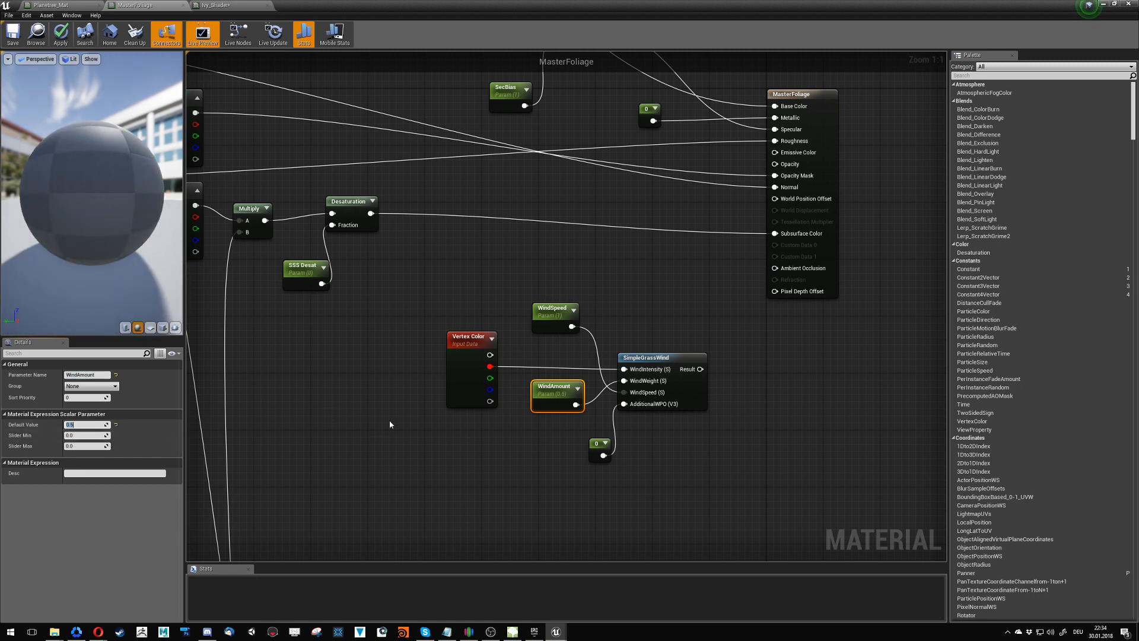
# - Connect SimpleGrassWind's Result to World Position Offset of MasterFoliage and save the material
pyautogui.moveTo(700, 369); pyautogui.dragTo(773, 199)
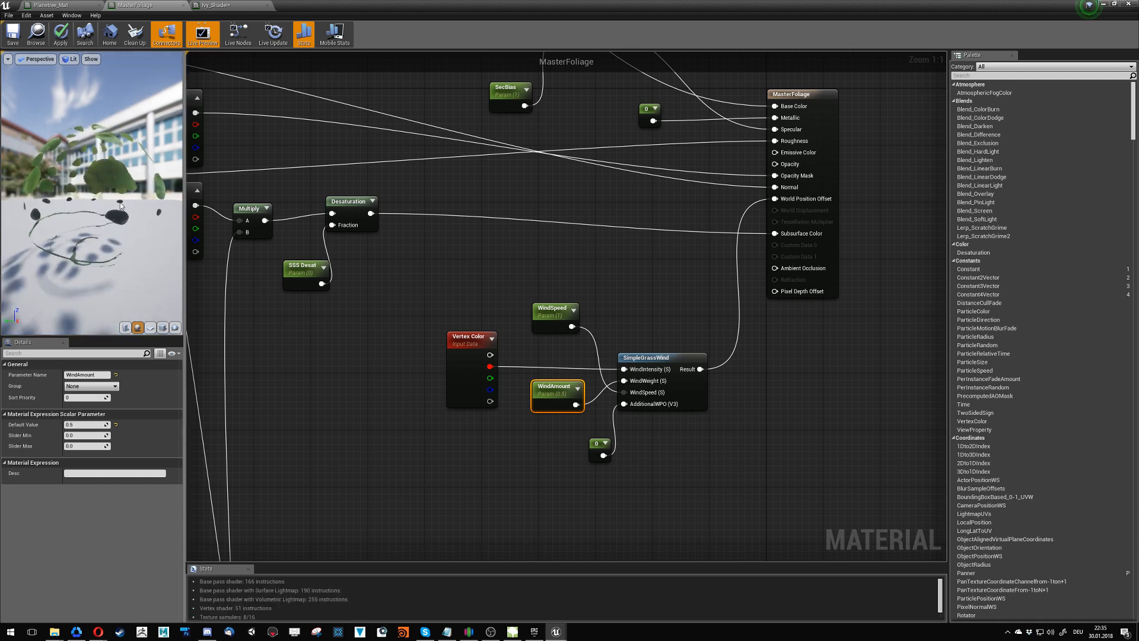
pyautogui.moveTo(120, 205); pyautogui.dragTo(176, 228)
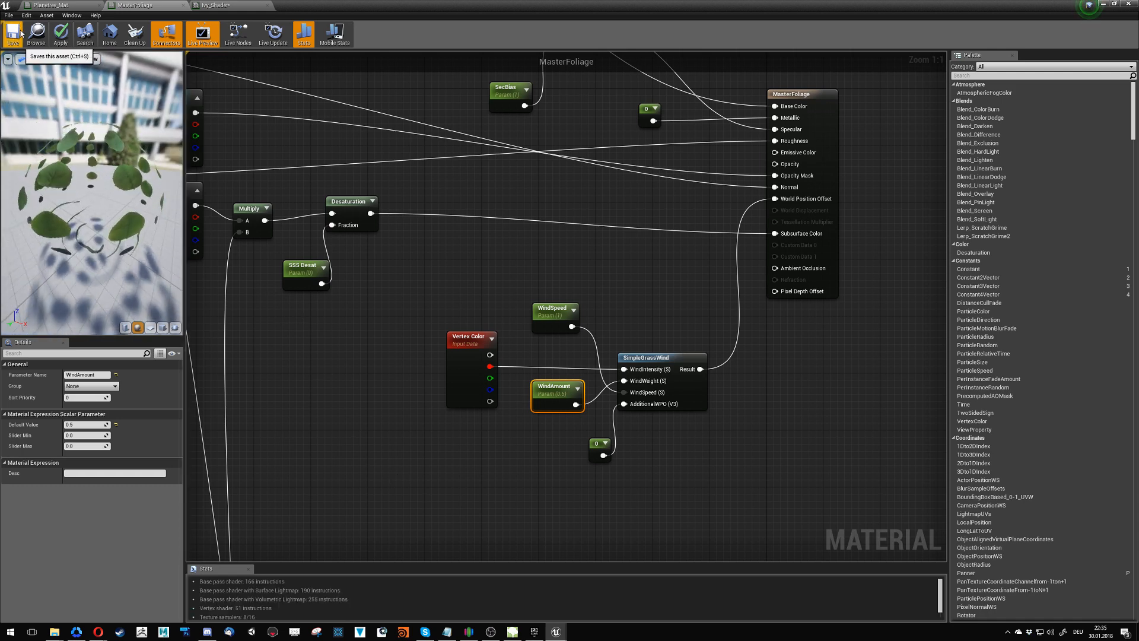
pyautogui.hotkey('ctrl', 's')
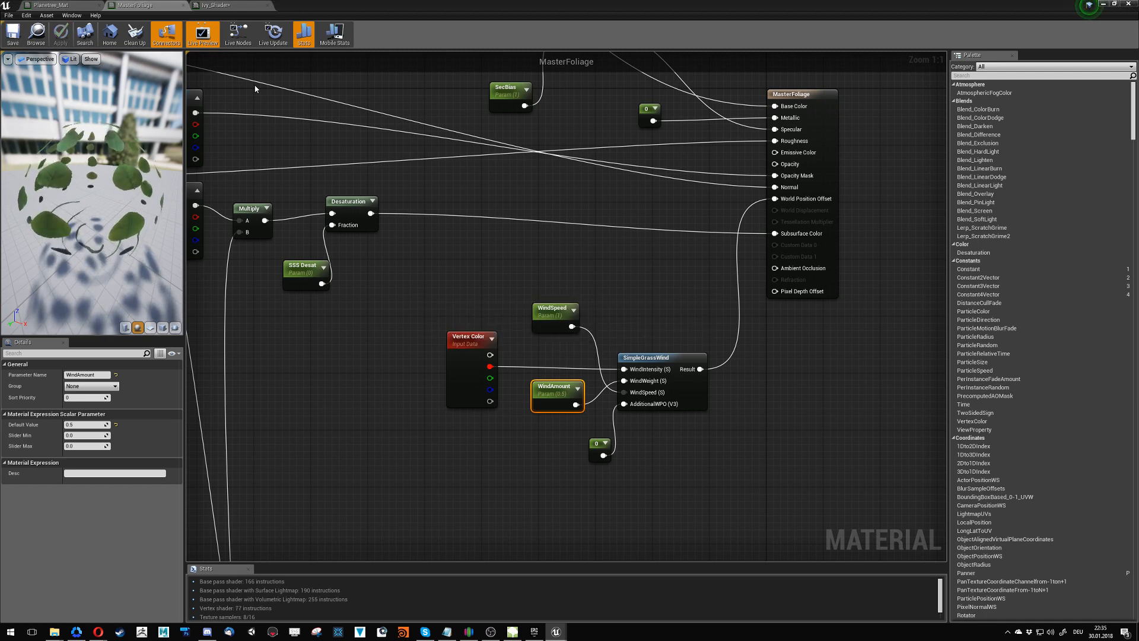
# - In the Ivy_Shader instance, collapse NM Strength and enable the WindAmount parameter, keeping WindSpeed enabled
pyautogui.click(227, 5)
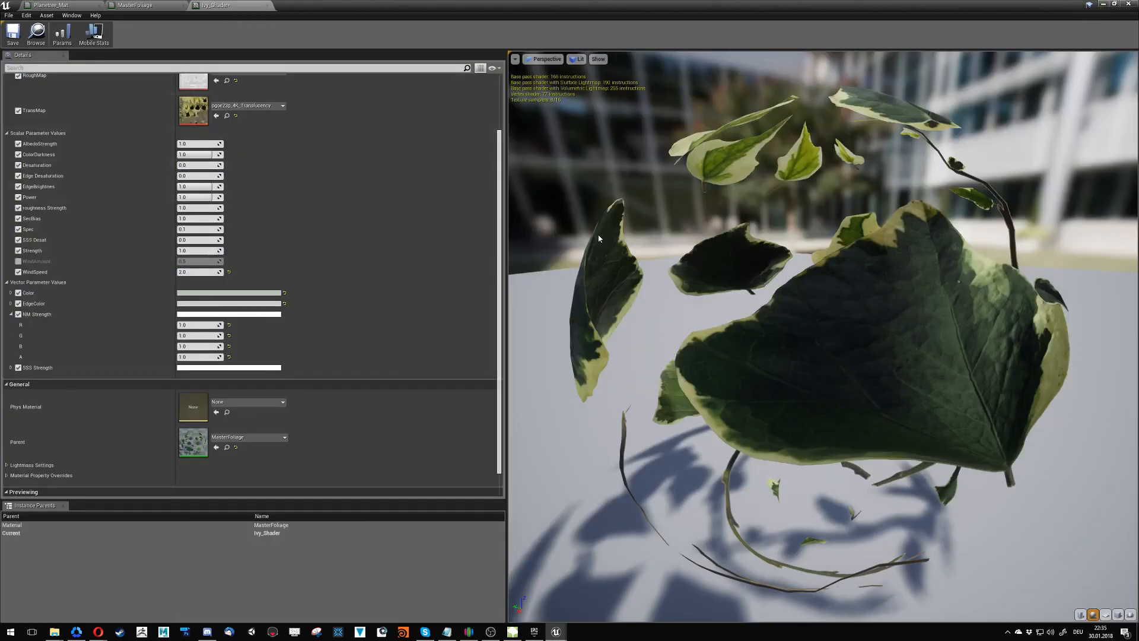
pyautogui.click(11, 315)
pyautogui.click(18, 263)
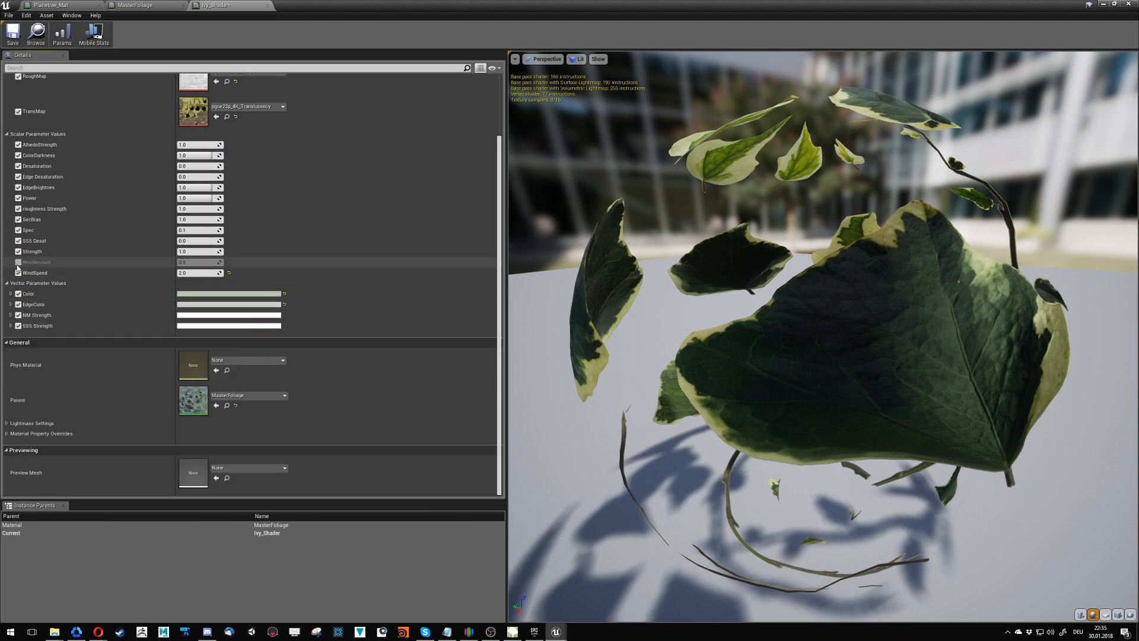
pyautogui.click(18, 263)
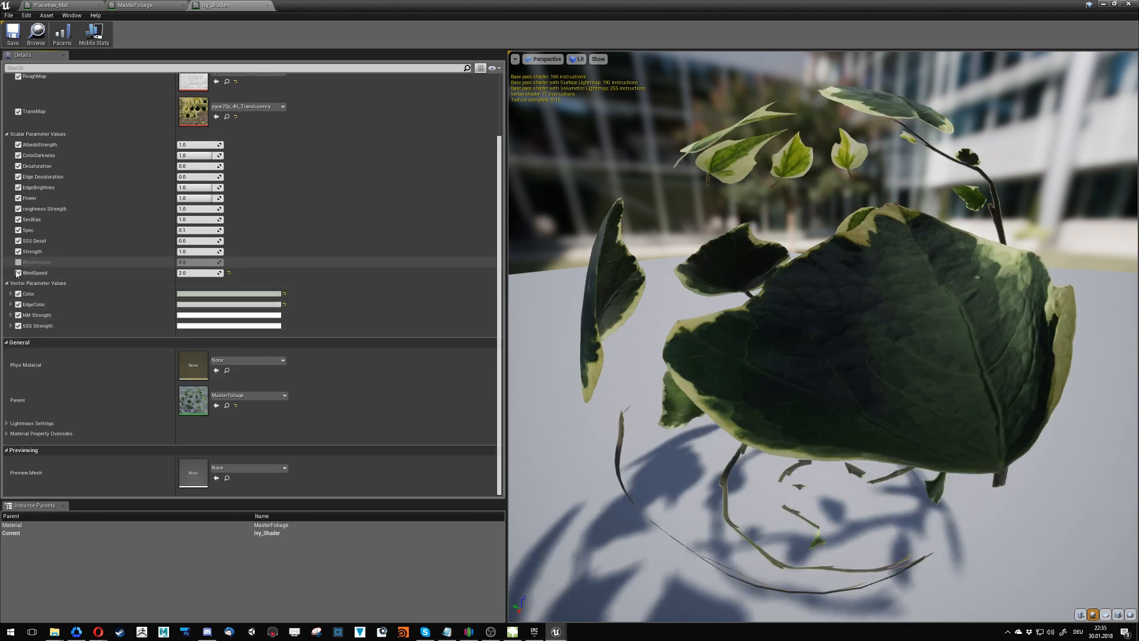
pyautogui.click(17, 272)
pyautogui.click(18, 274)
pyautogui.click(17, 263)
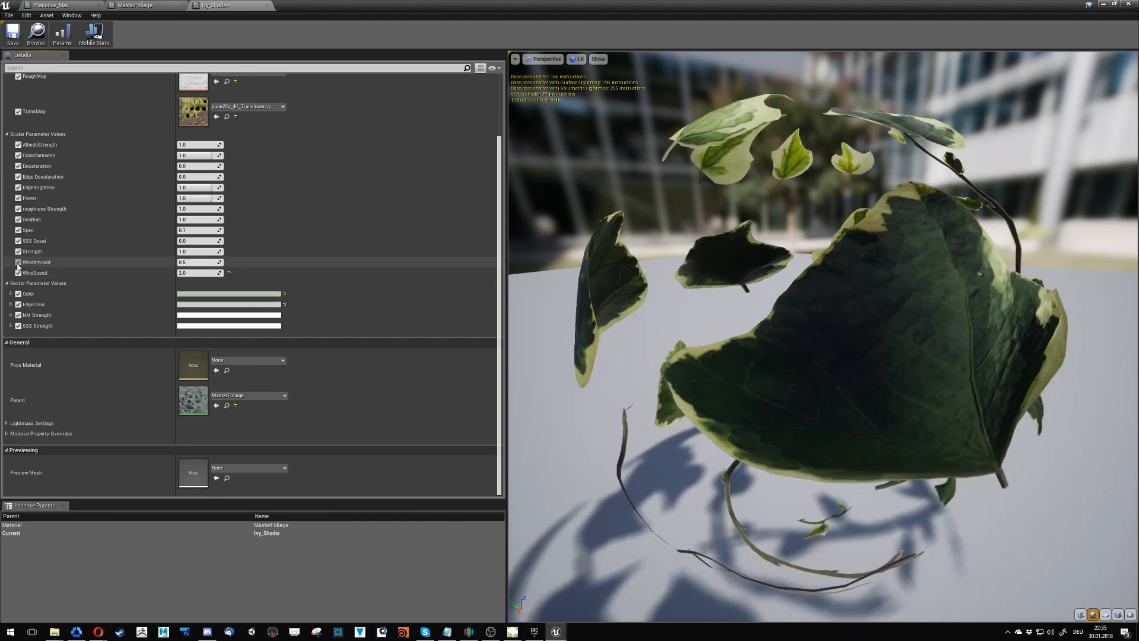
# - Close the Planetree_Mat material and the Ivy_Shader instance
pyautogui.click(81, 5)
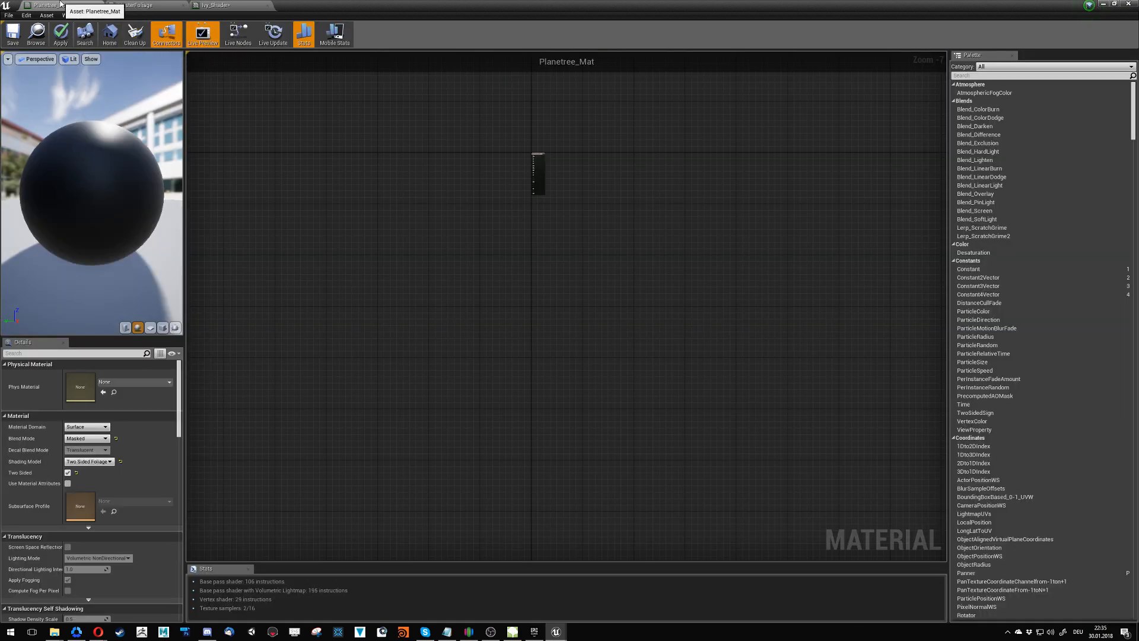
pyautogui.click(102, 5)
pyautogui.click(632, 345)
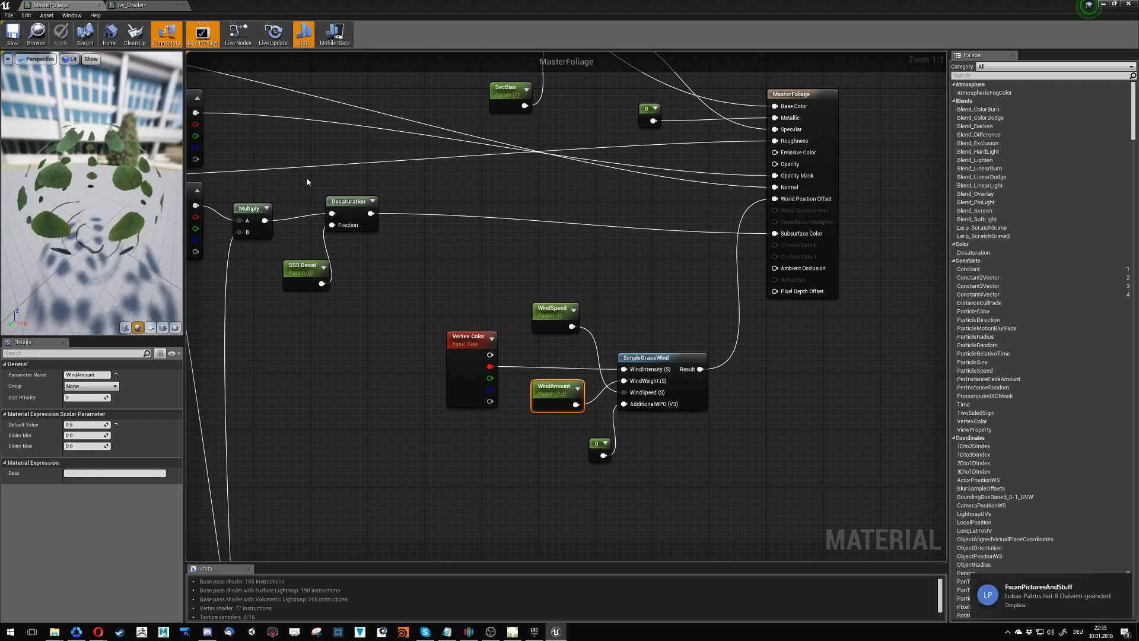
pyautogui.click(153, 4)
pyautogui.click(182, 6)
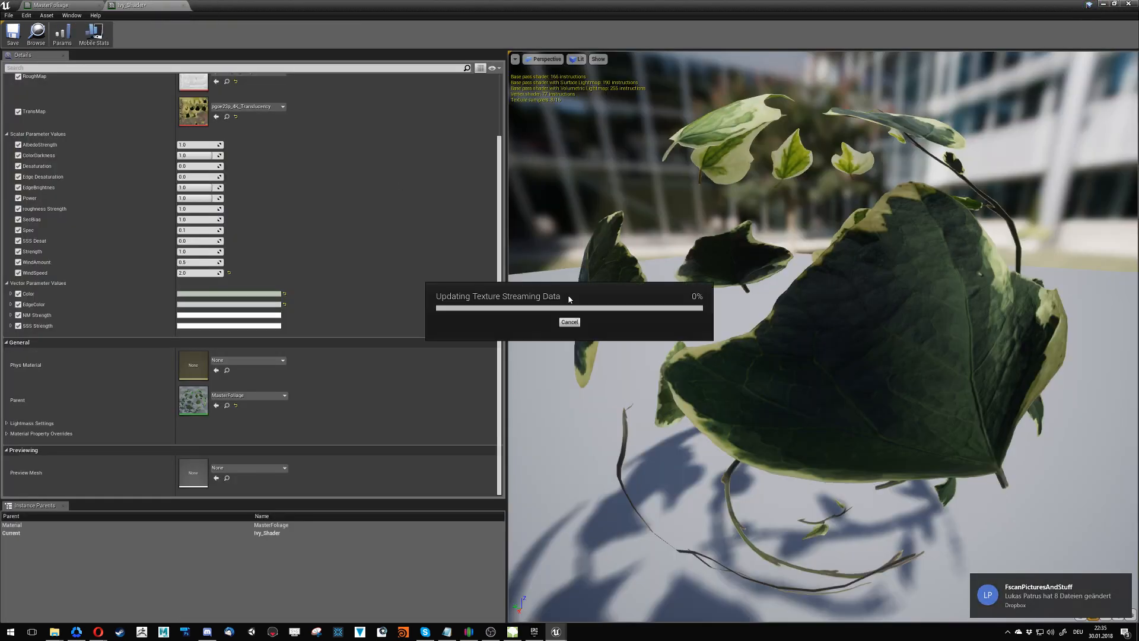
# - Move the MasterFoliage window aside to examine the ivy in the level, and close the MasterFoliage editor
pyautogui.moveTo(197, 6); pyautogui.dragTo(206, 16)
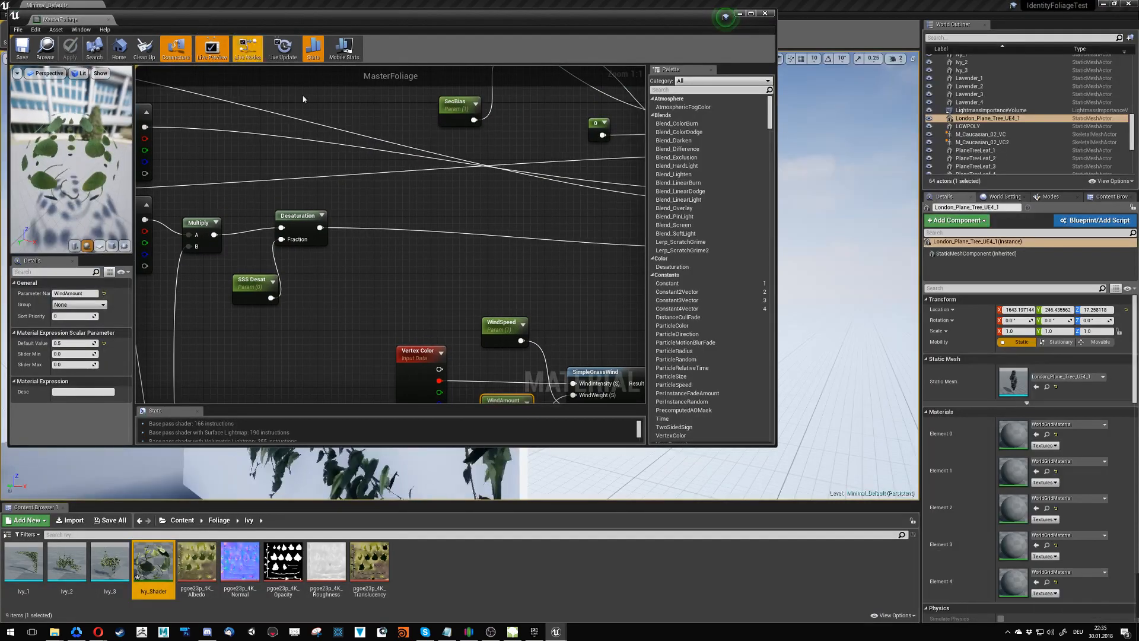
pyautogui.moveTo(521, 27); pyautogui.dragTo(28, 332)
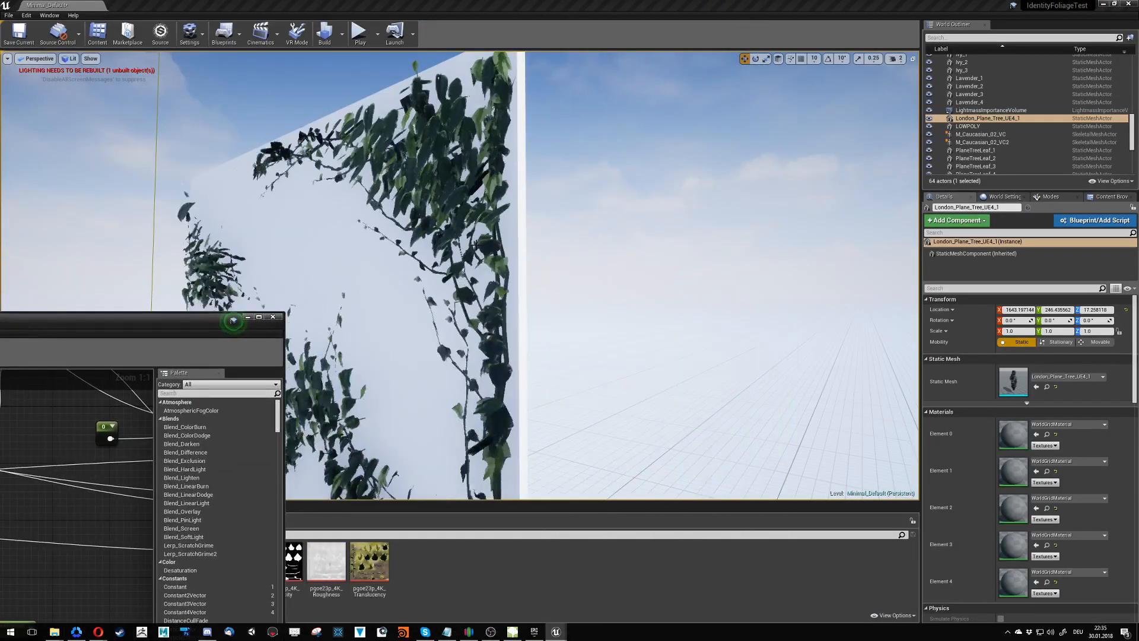
pyautogui.moveTo(463, 250); pyautogui.dragTo(309, 315, button='right')
pyautogui.moveTo(463, 273); pyautogui.dragTo(381, 237, button='right')
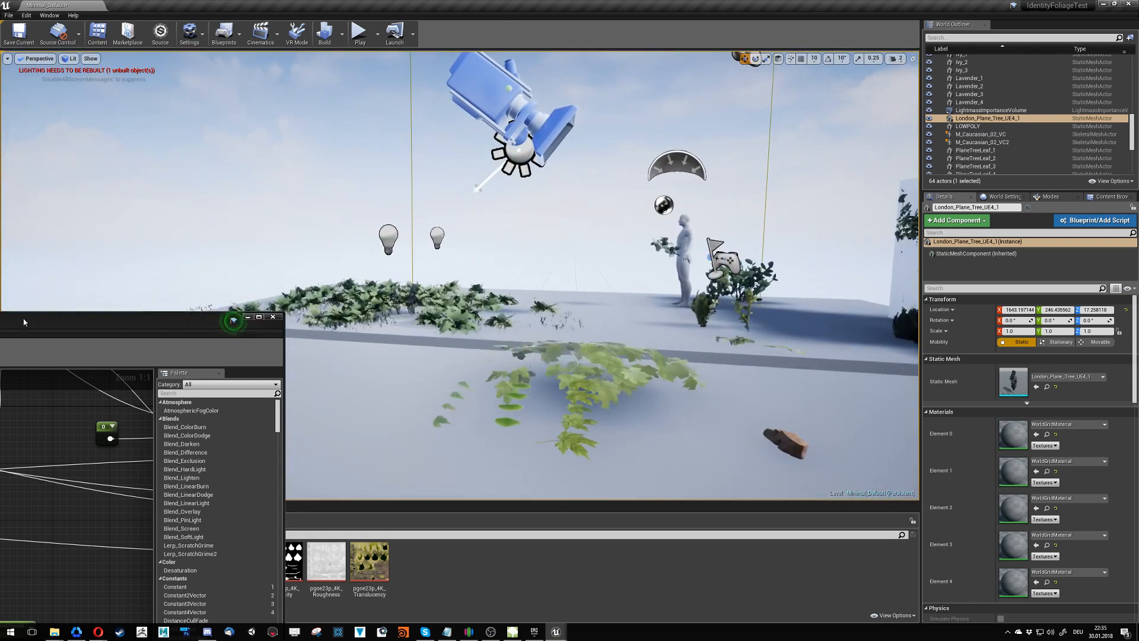
pyautogui.moveTo(231, 319); pyautogui.dragTo(490, 165)
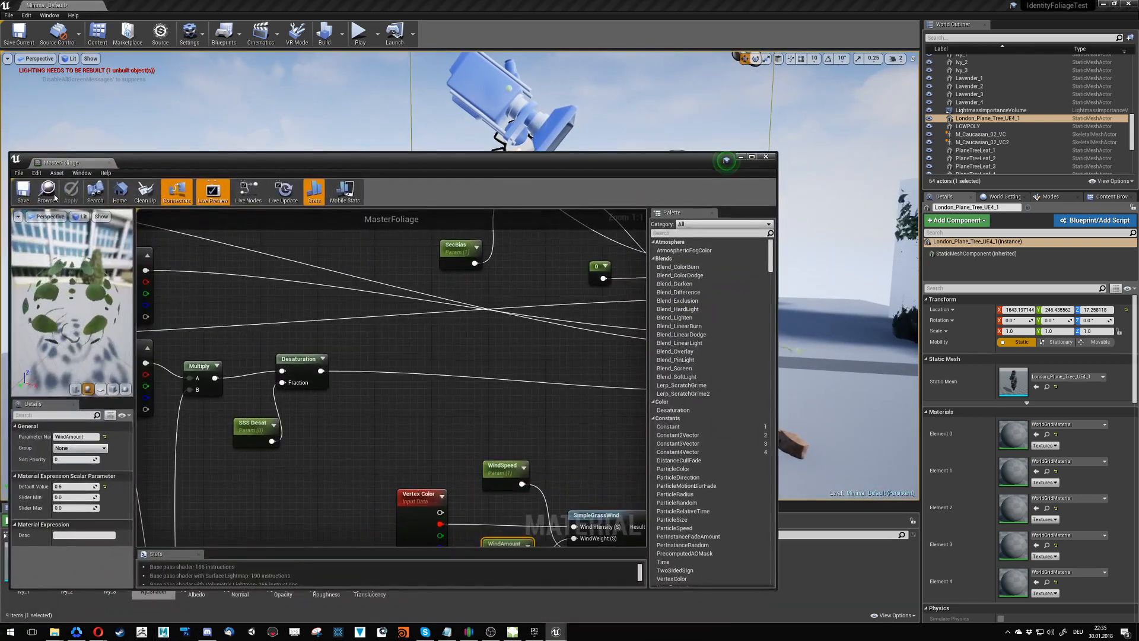
pyautogui.click(766, 157)
# - Select the ivy foliage in the level, reopen the Ivy_Shader instance and show its wind parameters
pyautogui.click(363, 299)
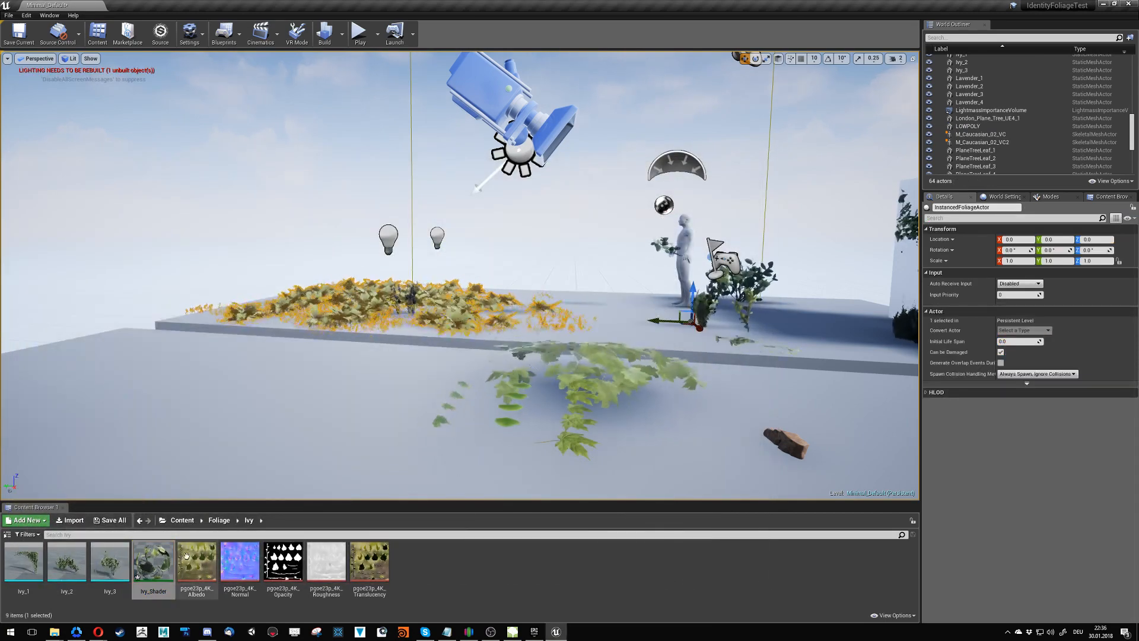
pyautogui.doubleClick(146, 560)
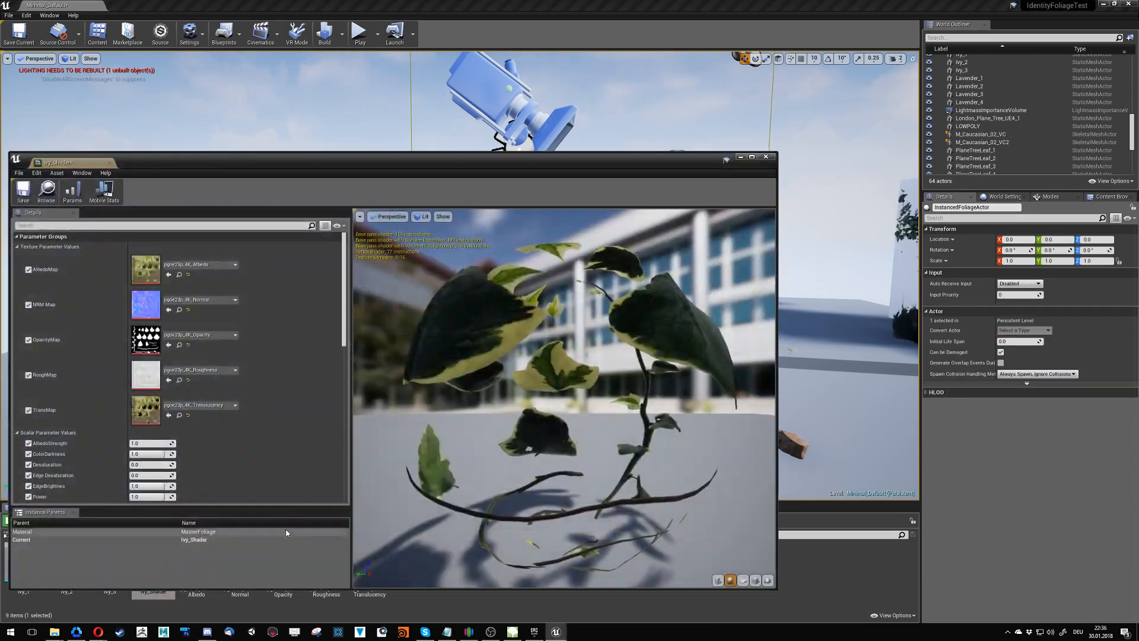
pyautogui.scroll(-3, 261, 439)
pyautogui.scroll(-3, 261, 438)
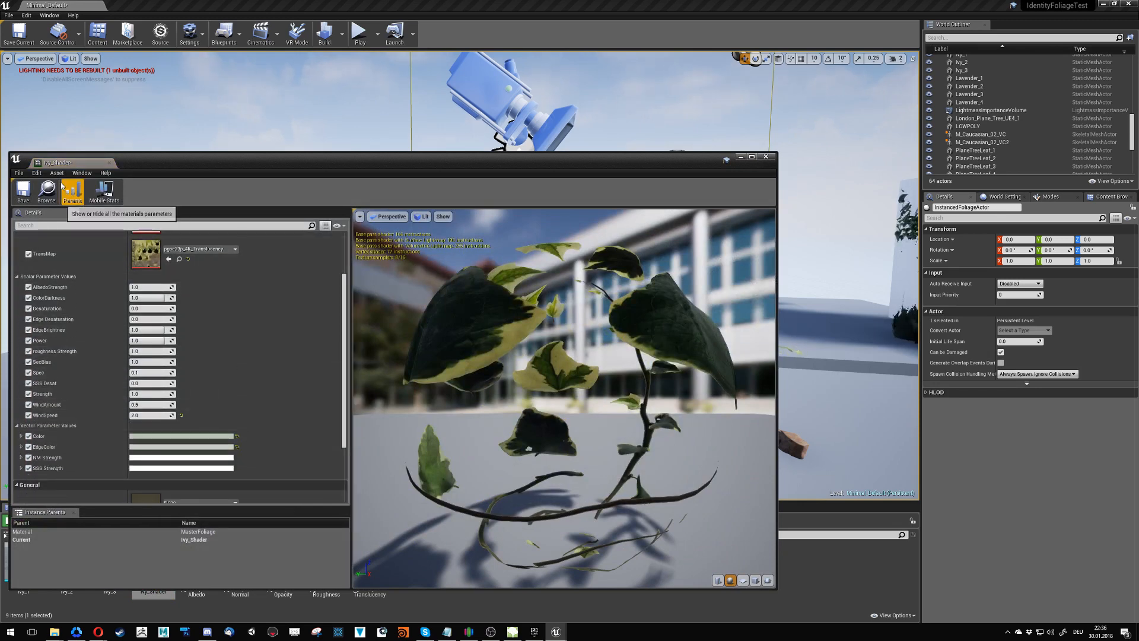
# - Turn on Realtime rendering for the preview viewport of the Ivy_Shader instance
pyautogui.click(38, 174)
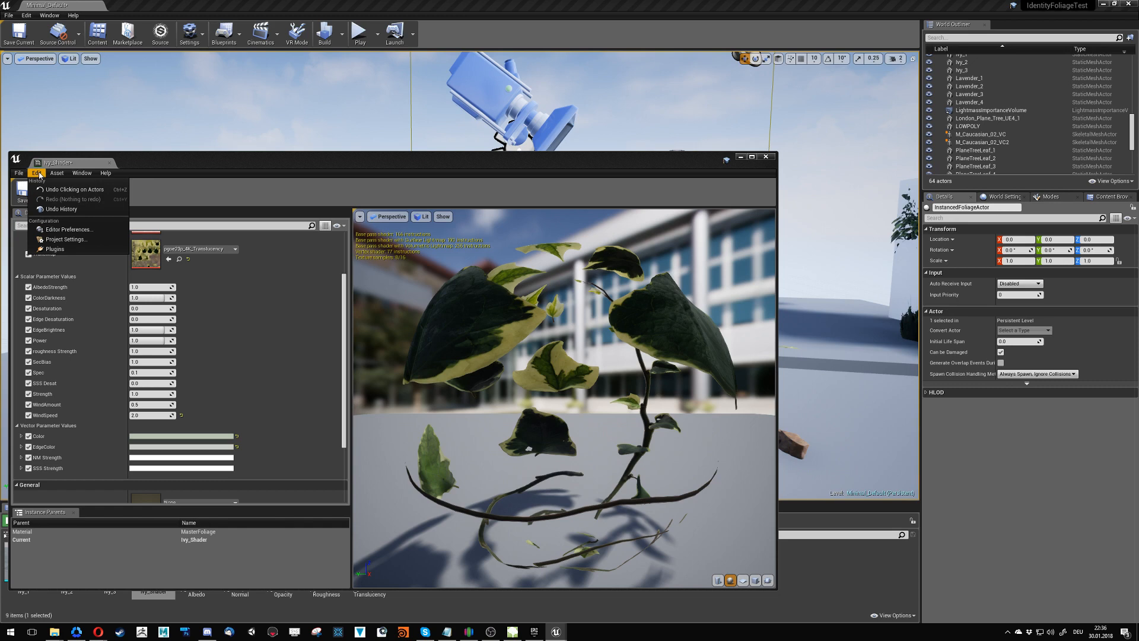
pyautogui.moveTo(18, 173)
pyautogui.moveTo(90, 176)
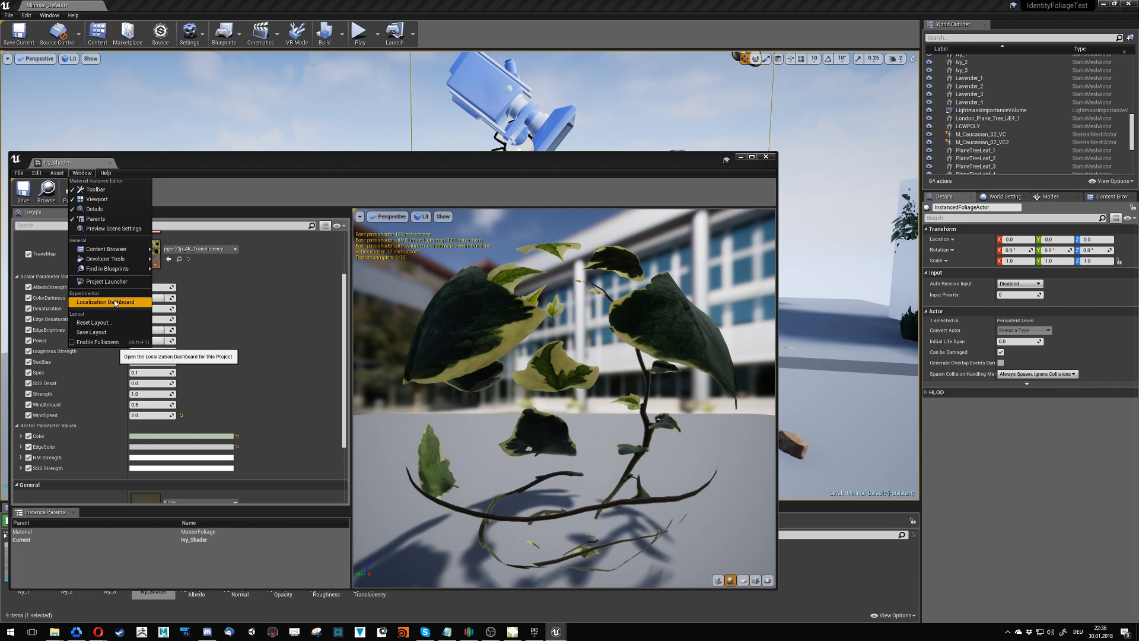
pyautogui.click(205, 160)
pyautogui.click(360, 217)
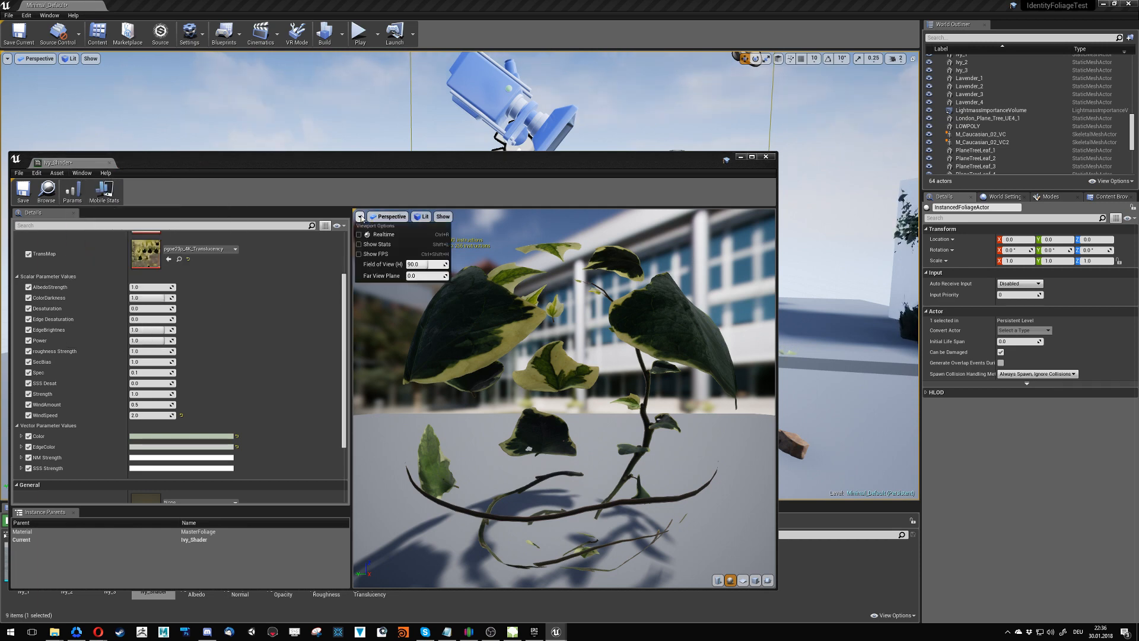
pyautogui.click(363, 235)
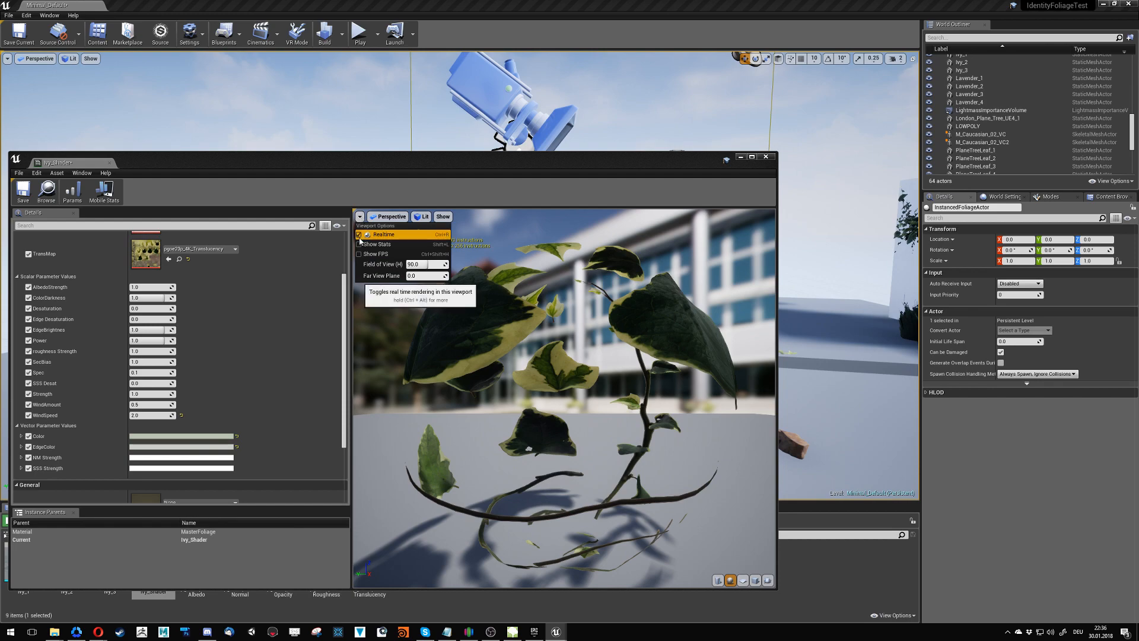
pyautogui.click(354, 382)
# - Set the ivy instance's WindAmount to 0.1 and WindSpeed to 0.25
pyautogui.scroll(-3, 226, 395)
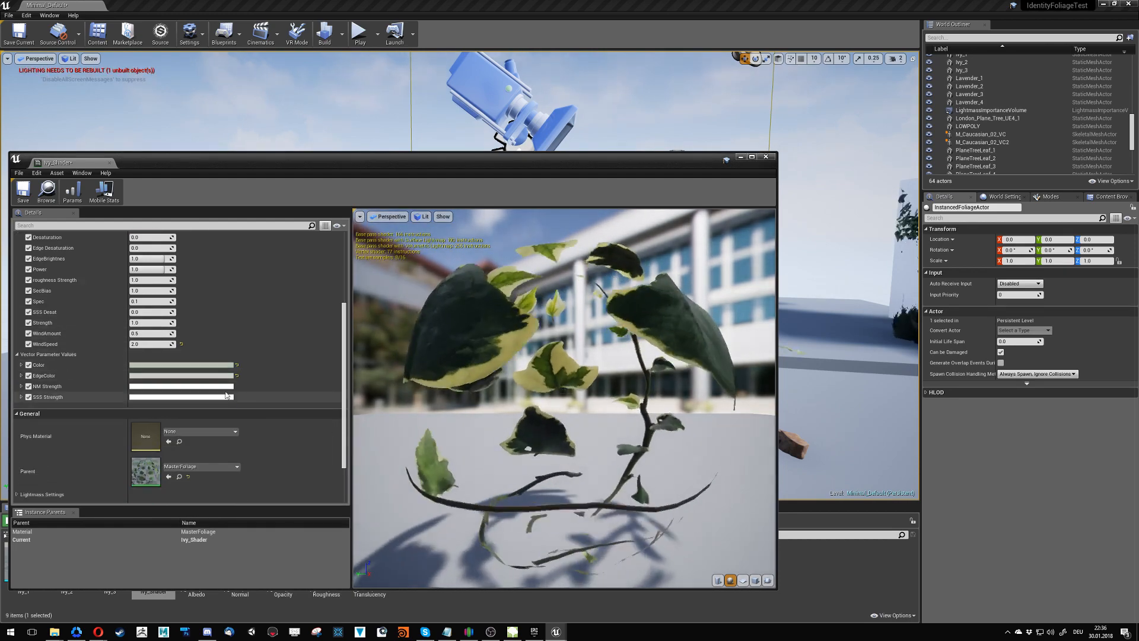
pyautogui.click(144, 334)
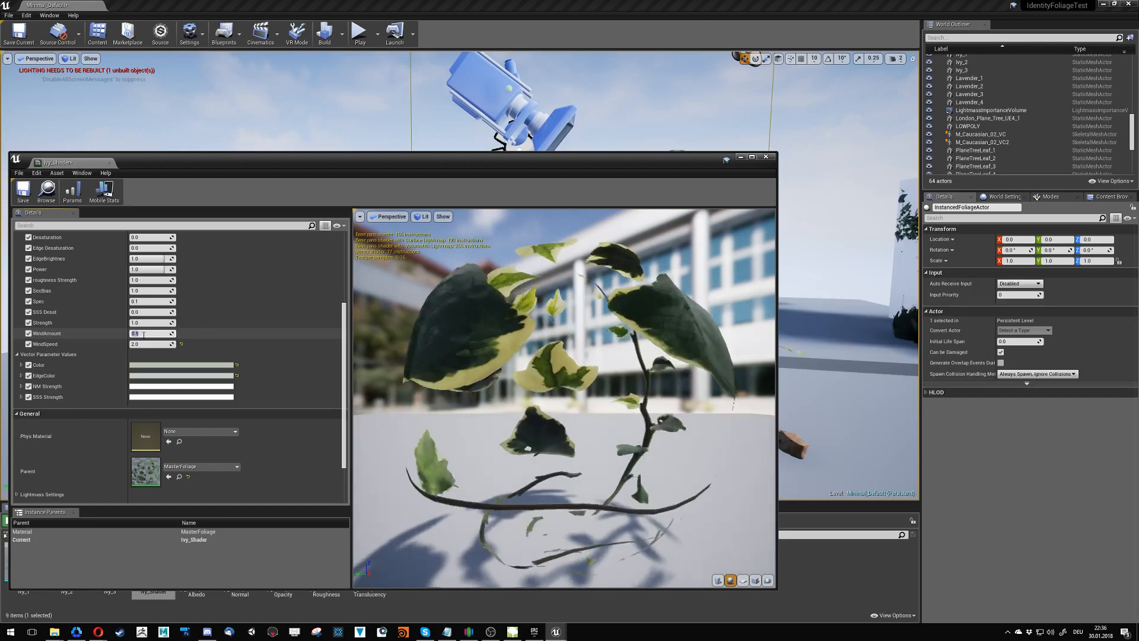
pyautogui.write('.1')
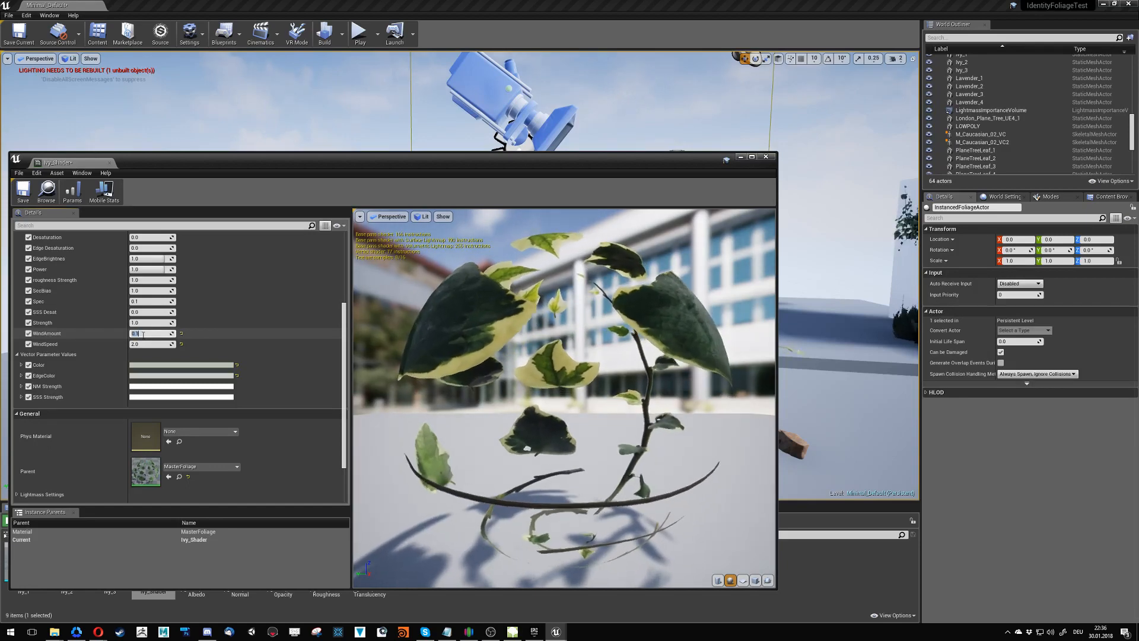
pyautogui.click(142, 323)
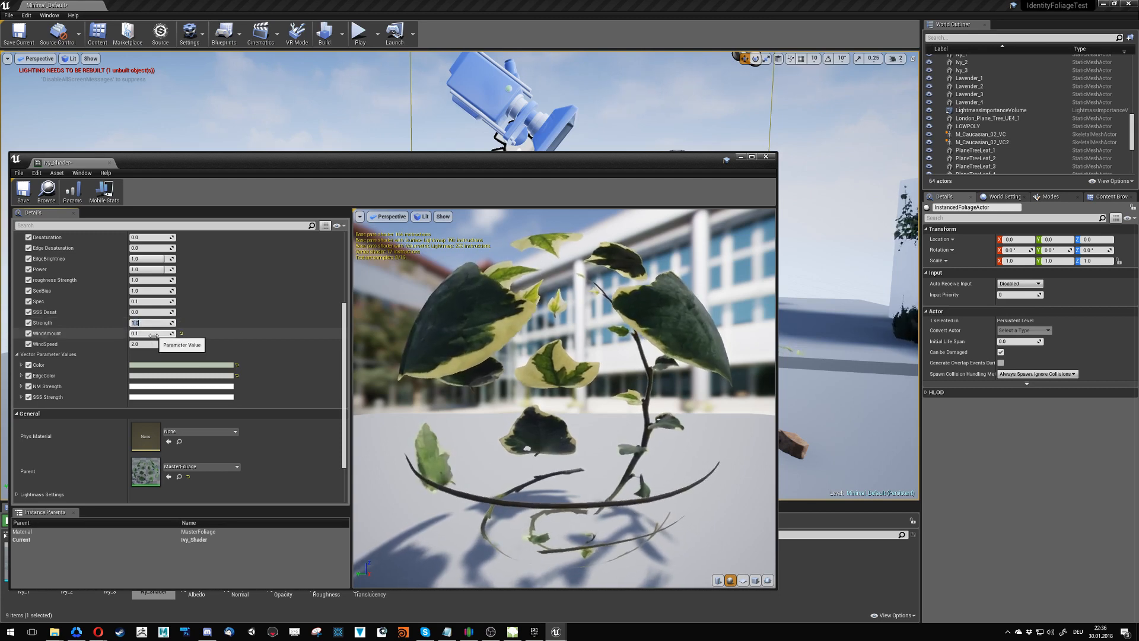
pyautogui.click(161, 343)
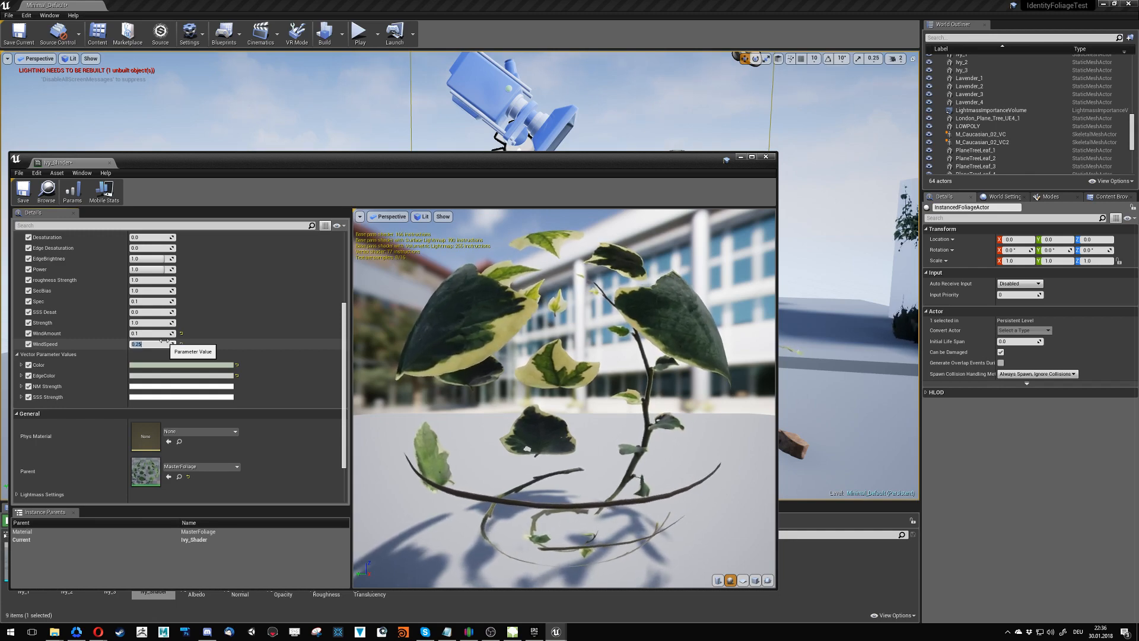
# - Move the instance window aside, save Ivy_Shader and examine the ivy on the wall in the level up close
pyautogui.moveTo(264, 157); pyautogui.dragTo(352, 385)
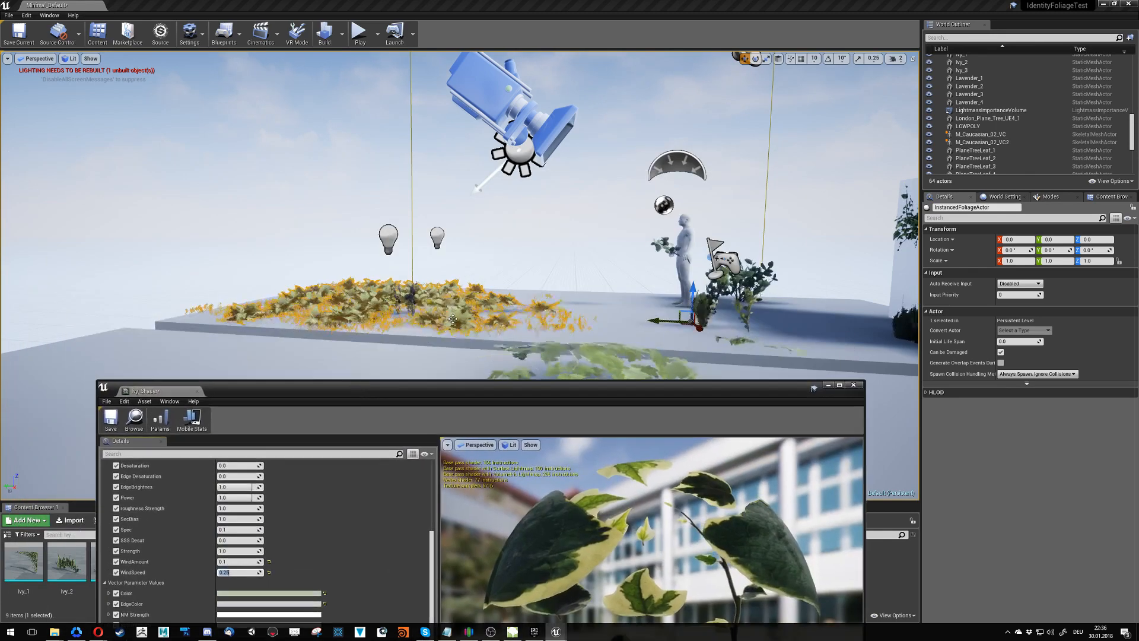
pyautogui.moveTo(379, 320); pyautogui.dragTo(504, 327, button='right')
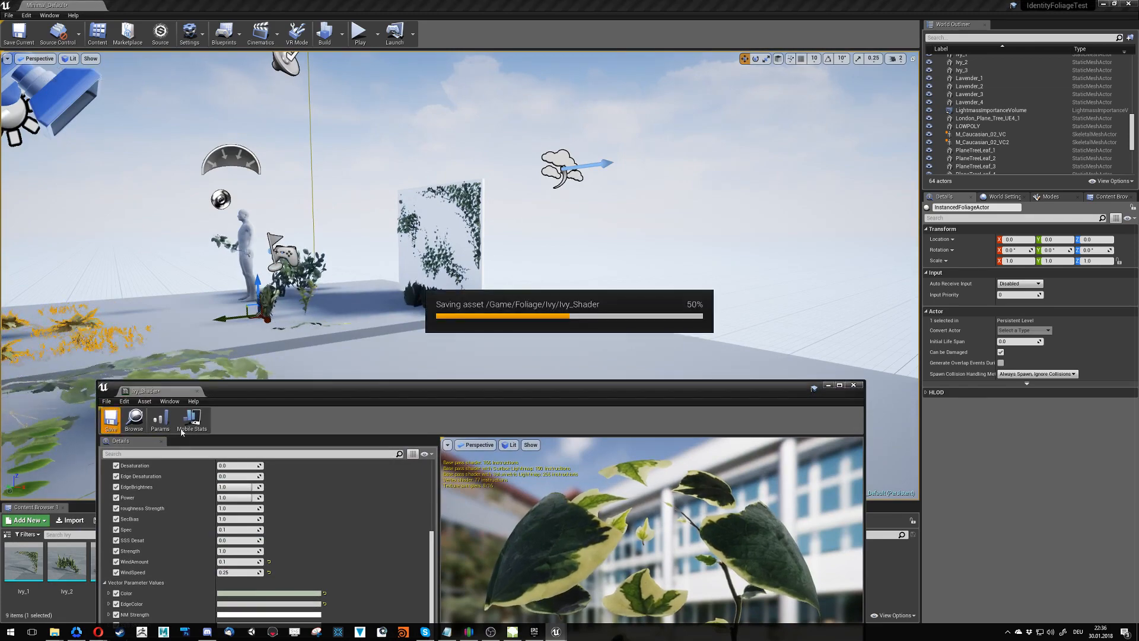
pyautogui.press('w')
pyautogui.moveTo(301, 337); pyautogui.dragTo(304, 301, button='right')
pyautogui.press('s')
pyautogui.press('w')
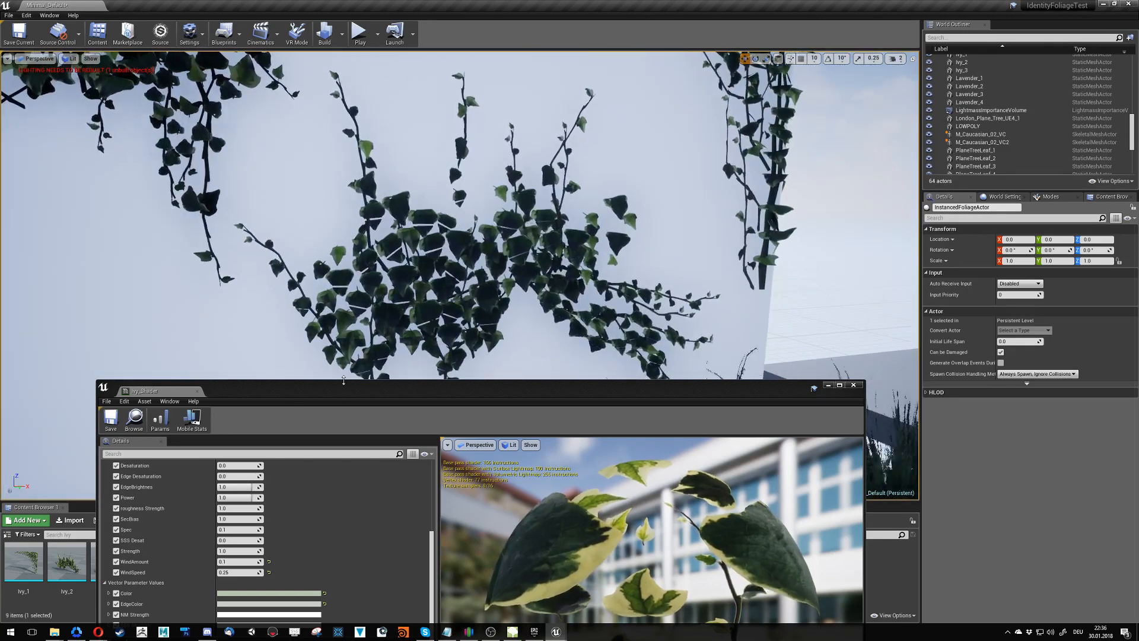
# - Lower the WindSpeed of Ivy_Shader further and close the instance window
pyautogui.moveTo(346, 395); pyautogui.dragTo(373, 283)
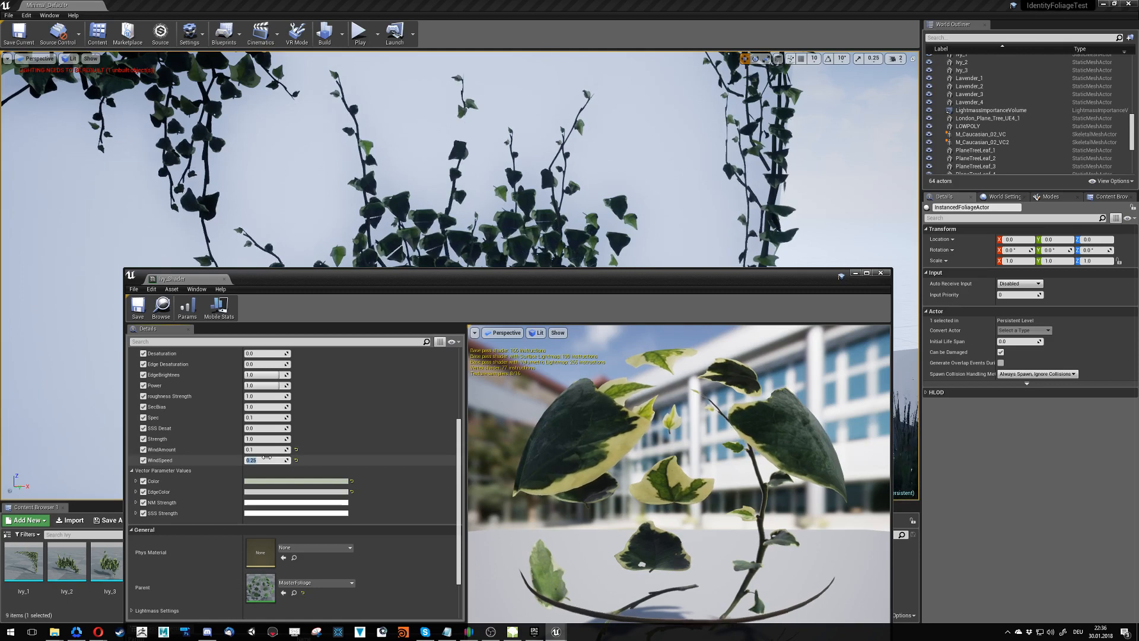
pyautogui.press('Return')
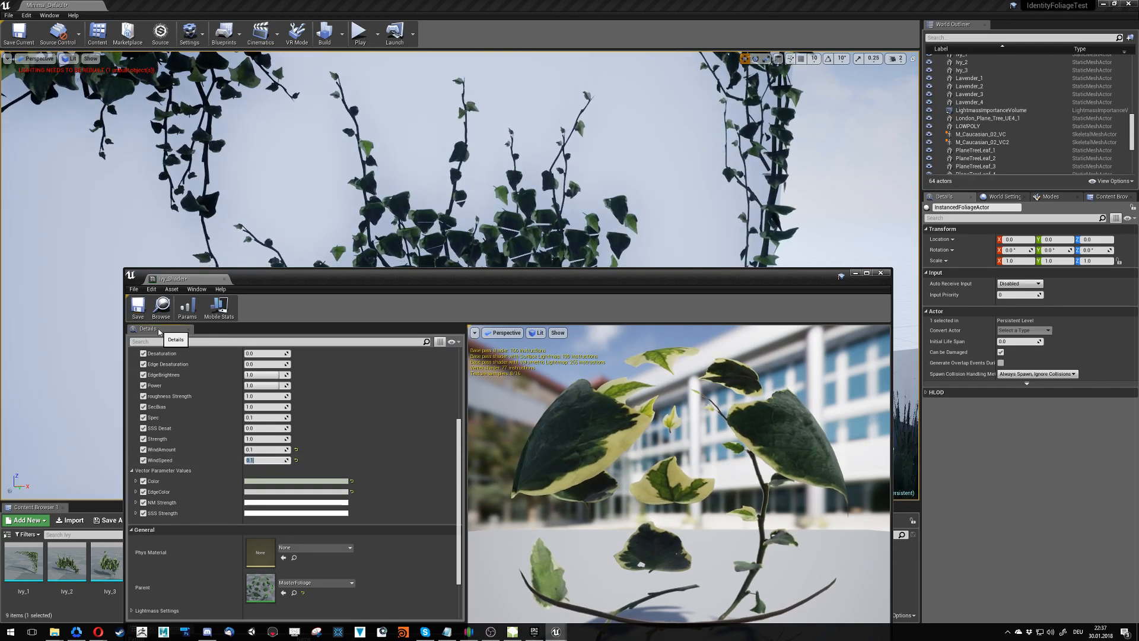
pyautogui.click(225, 279)
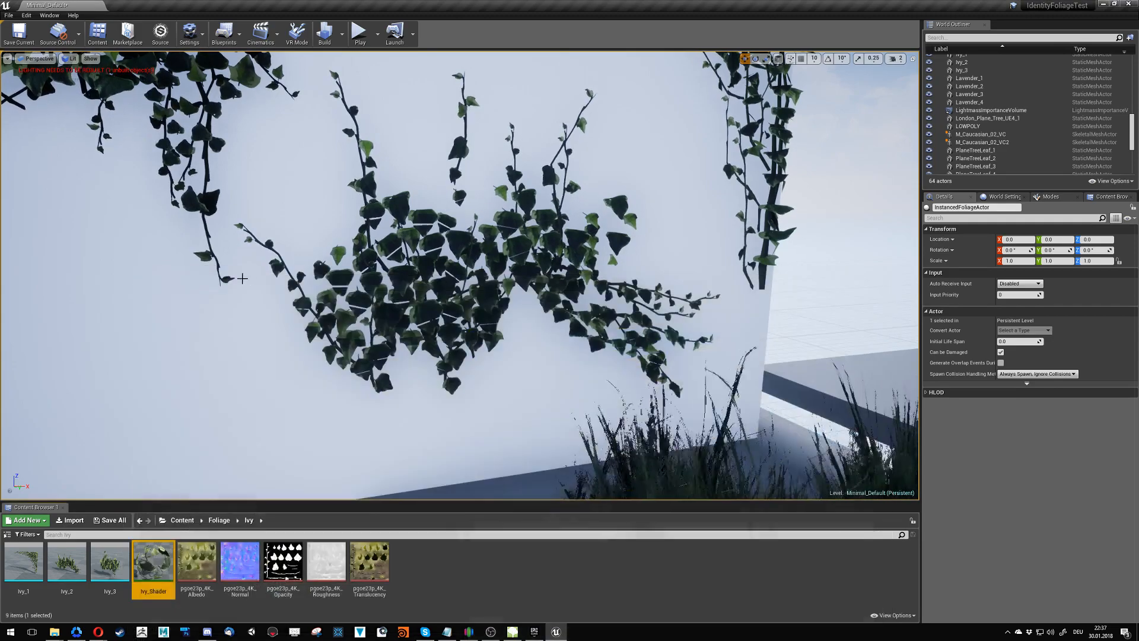
# - Open the BoxwoodTest static mesh from the Foliage folder and reposition its editor window
pyautogui.moveTo(271, 284); pyautogui.dragTo(89, 303, button='right')
pyautogui.press('s')
pyautogui.moveTo(361, 386); pyautogui.dragTo(305, 392, button='right')
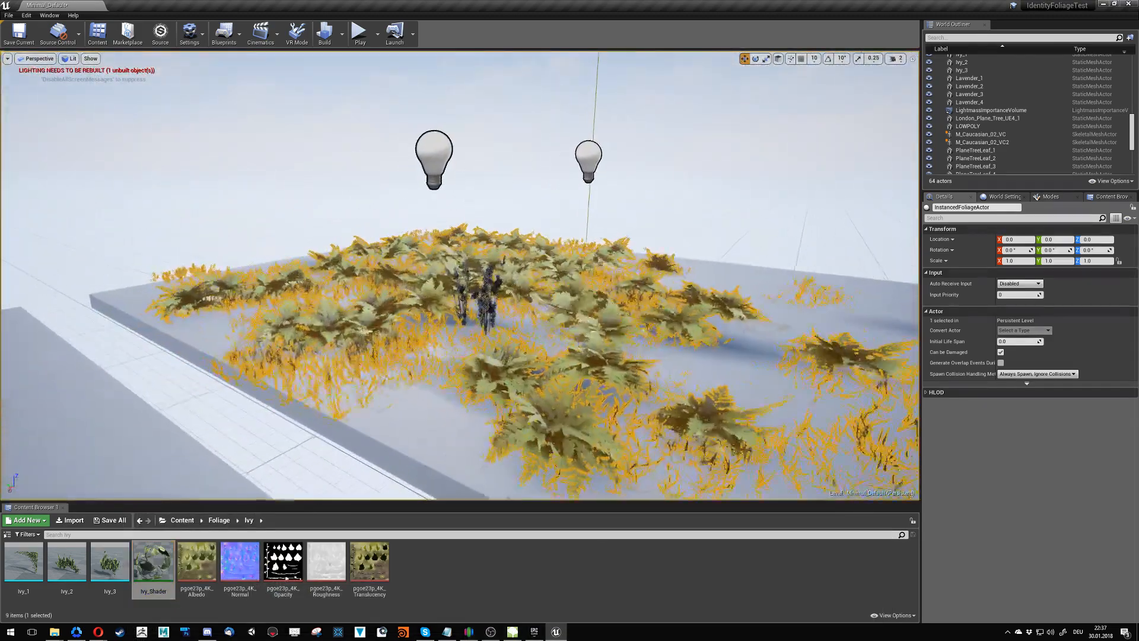
pyautogui.click(219, 519)
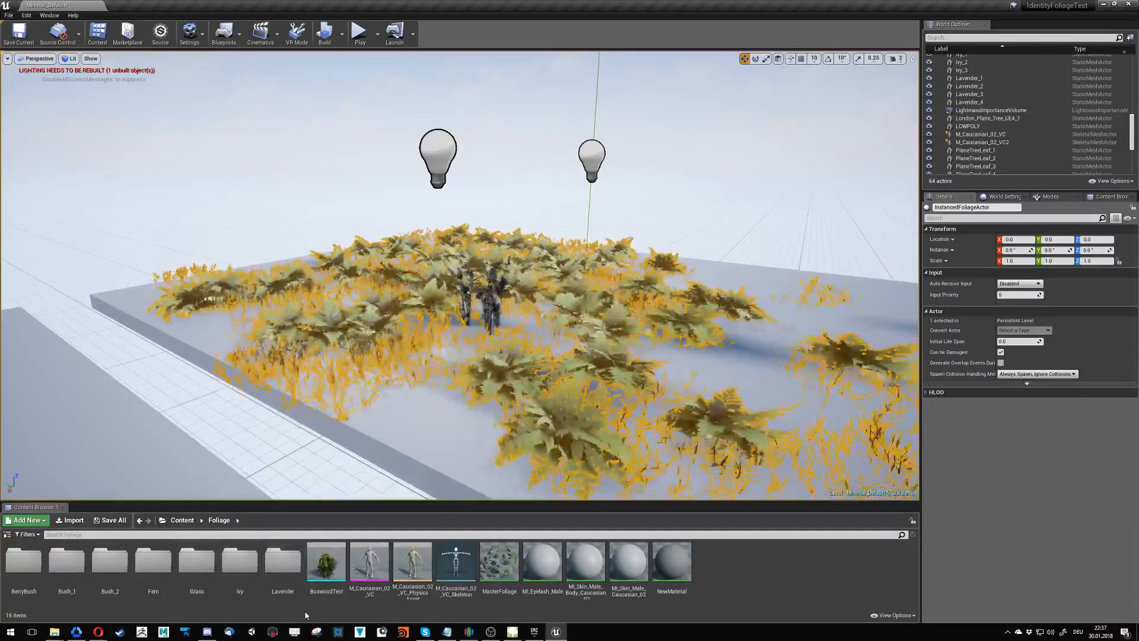
pyautogui.doubleClick(325, 562)
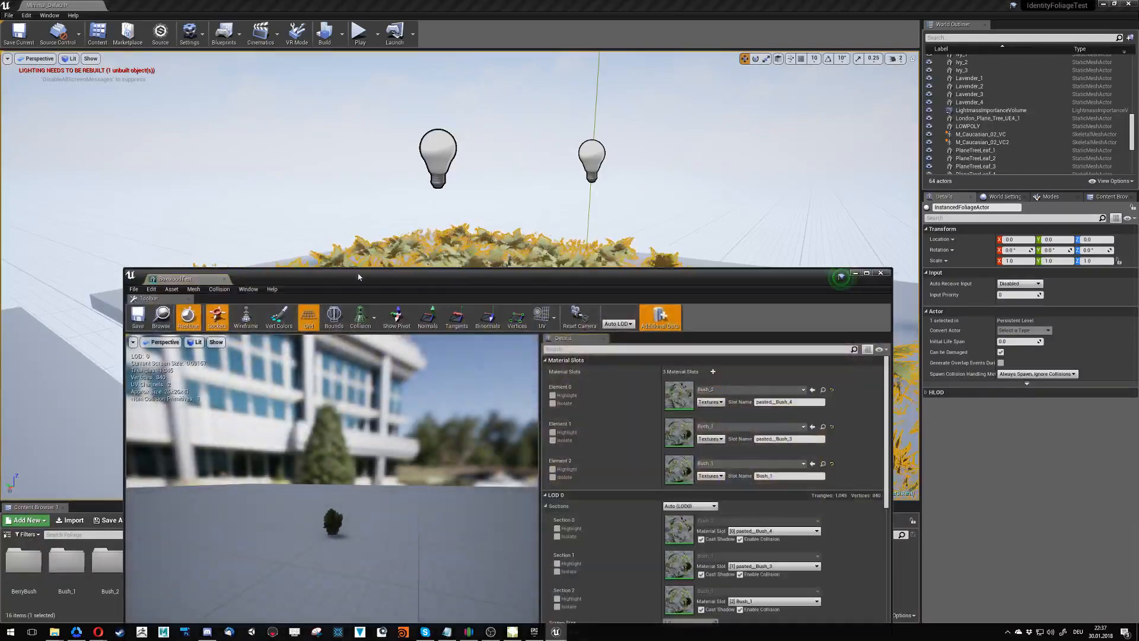
pyautogui.moveTo(359, 277); pyautogui.dragTo(379, 170)
# - Examine the bush in the mesh preview and set the preview exposure to Fixed at Log 0
pyautogui.scroll(8, 352, 454)
pyautogui.moveTo(352, 454); pyautogui.dragTo(395, 513)
pyautogui.scroll(3, 366, 472)
pyautogui.scroll(-2, 367, 472)
pyautogui.keyDown('alt'); pyautogui.moveTo(366, 473); pyautogui.dragTo(428, 475, button='right'); pyautogui.keyUp('alt')
pyautogui.scroll(-8, 218, 277)
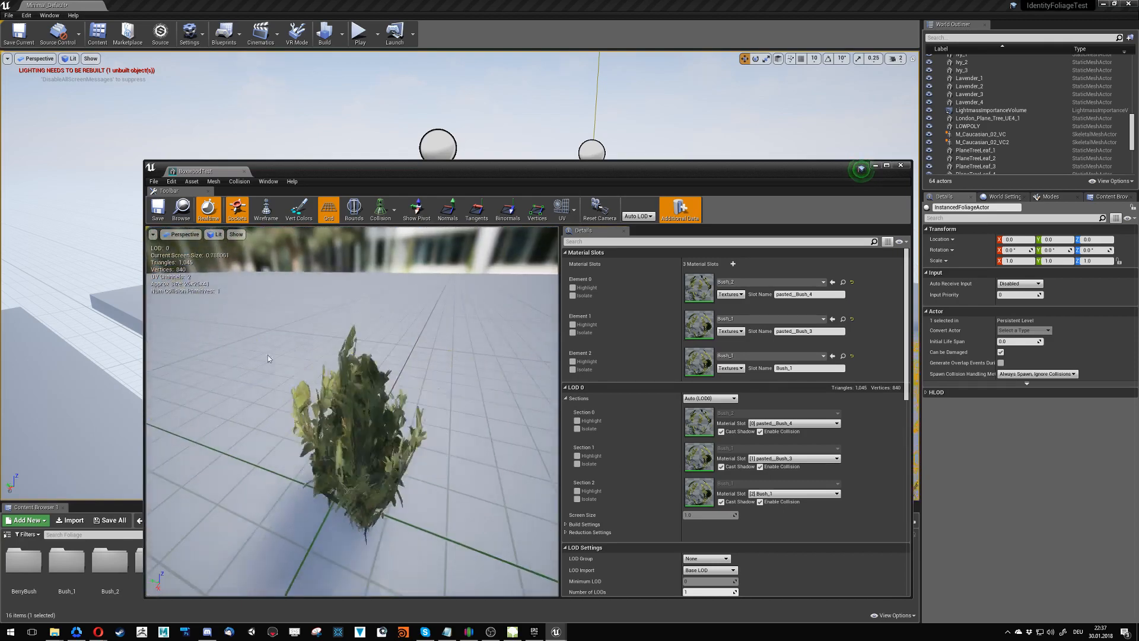
pyautogui.scroll(4, 218, 277)
pyautogui.scroll(-4, 217, 277)
pyautogui.click(215, 235)
pyautogui.moveTo(247, 357)
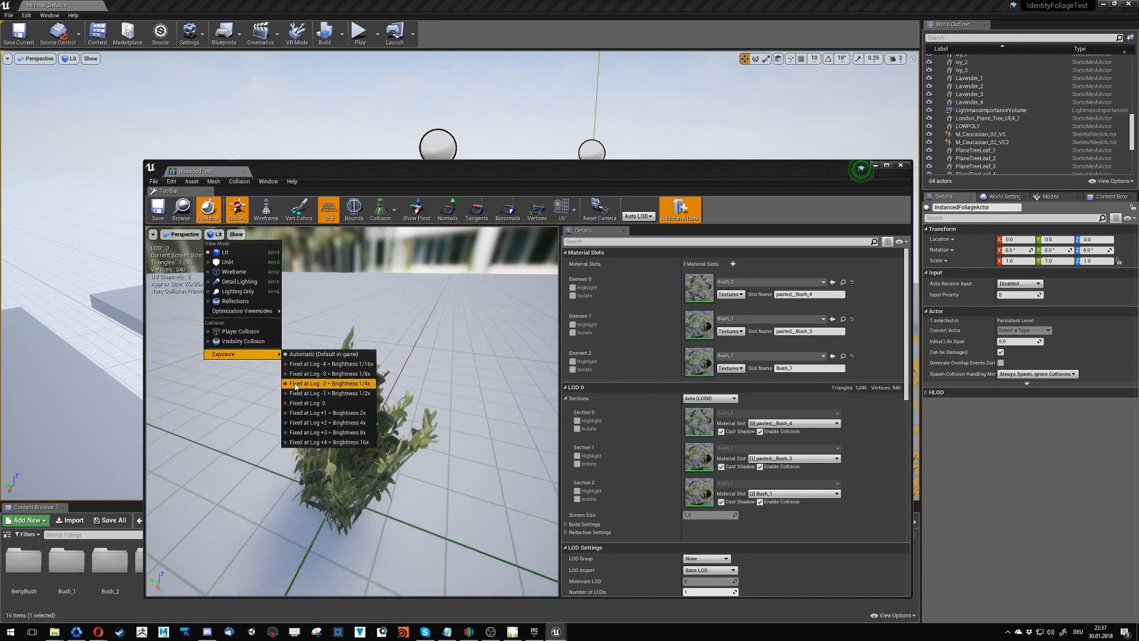
pyautogui.click(307, 405)
# - Display the normals of the BoxwoodTest mesh to examine their directions around the bush, and hide them again
pyautogui.keyDown('alt'); pyautogui.moveTo(332, 410); pyautogui.dragTo(350, 445); pyautogui.keyUp('alt')
pyautogui.moveTo(351, 445)
pyautogui.keyDown('alt'); pyautogui.mouseDown(button='right')
pyautogui.moveTo(386, 445)
pyautogui.moveTo(339, 445)
pyautogui.mouseUp(button='right'); pyautogui.keyUp('alt')
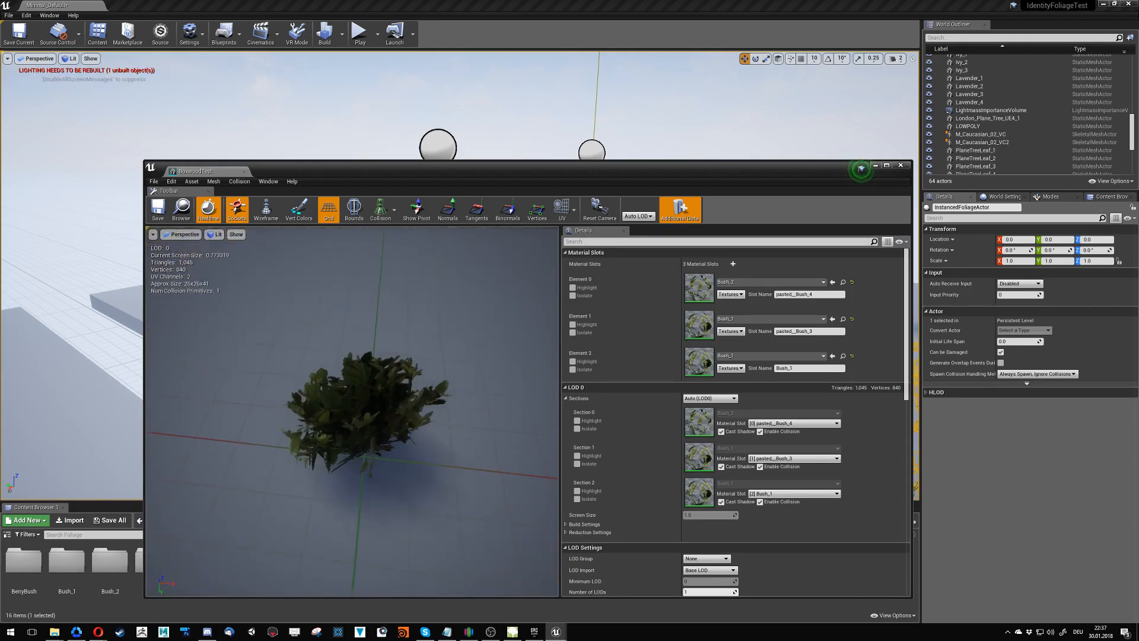
pyautogui.keyDown('alt'); pyautogui.moveTo(338, 445); pyautogui.dragTo(469, 416); pyautogui.keyUp('alt')
pyautogui.keyDown('alt'); pyautogui.moveTo(410, 428); pyautogui.dragTo(380, 427, button='right'); pyautogui.keyUp('alt')
pyautogui.keyDown('alt'); pyautogui.moveTo(379, 427); pyautogui.dragTo(442, 504); pyautogui.keyUp('alt')
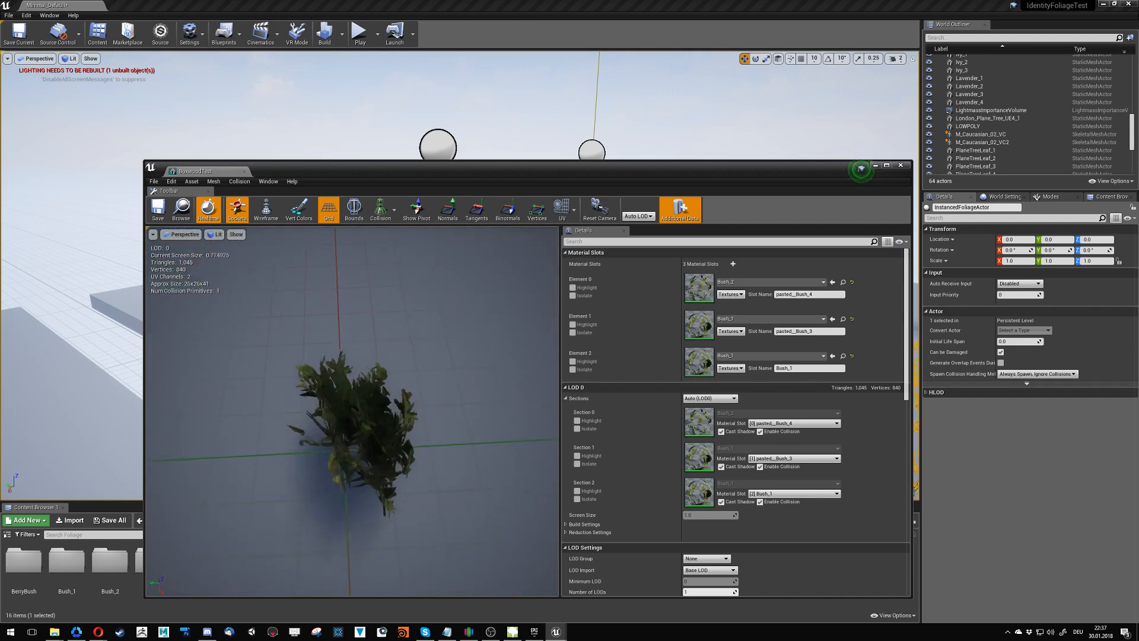
pyautogui.keyDown('alt'); pyautogui.moveTo(442, 504); pyautogui.dragTo(487, 504, button='right'); pyautogui.keyUp('alt')
pyautogui.keyDown('alt'); pyautogui.moveTo(414, 452); pyautogui.dragTo(475, 427); pyautogui.keyUp('alt')
pyautogui.click(234, 236)
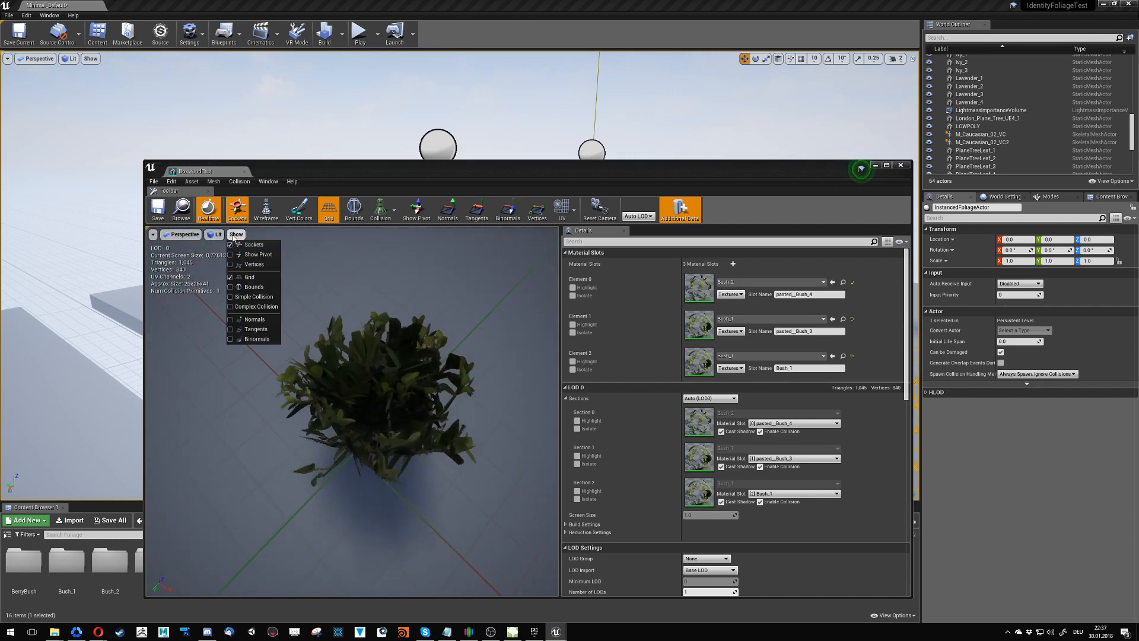
pyautogui.click(248, 326)
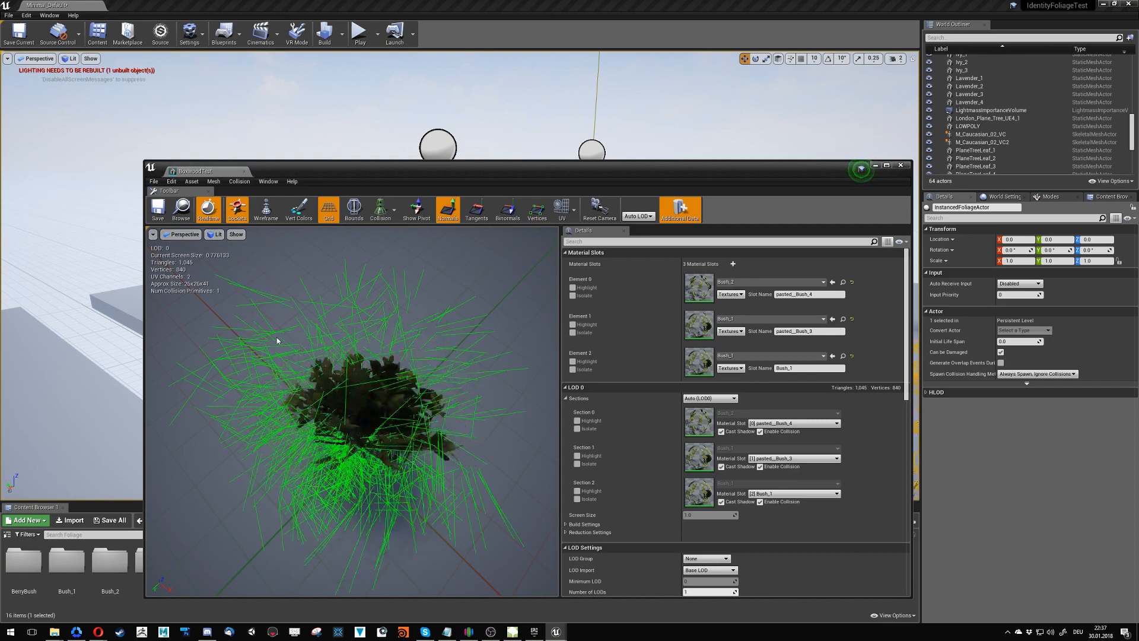
pyautogui.keyDown('alt'); pyautogui.moveTo(248, 325); pyautogui.dragTo(232, 250); pyautogui.keyUp('alt')
pyautogui.click(236, 234)
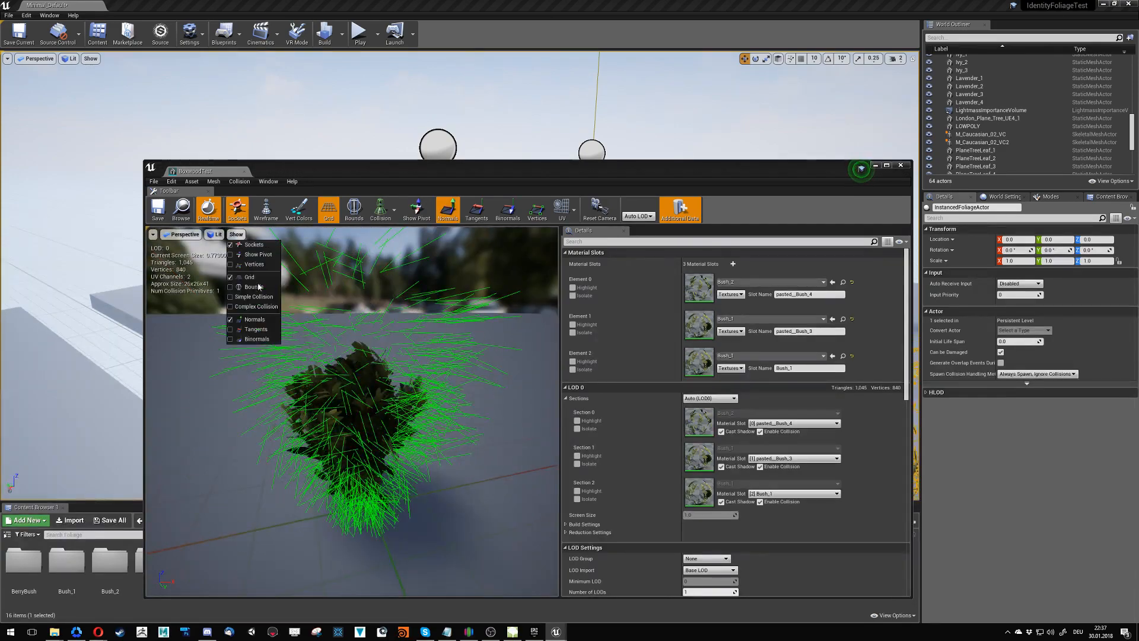
pyautogui.click(256, 326)
# - Inspect the bush's inner branches and its shape from above, and close the BoxwoodTest mesh editor
pyautogui.keyDown('alt'); pyautogui.moveTo(256, 325); pyautogui.dragTo(262, 356); pyautogui.keyUp('alt')
pyautogui.keyDown('alt'); pyautogui.moveTo(262, 356); pyautogui.dragTo(326, 323, button='right'); pyautogui.keyUp('alt')
pyautogui.keyDown('alt'); pyautogui.moveTo(326, 332); pyautogui.dragTo(313, 371); pyautogui.keyUp('alt')
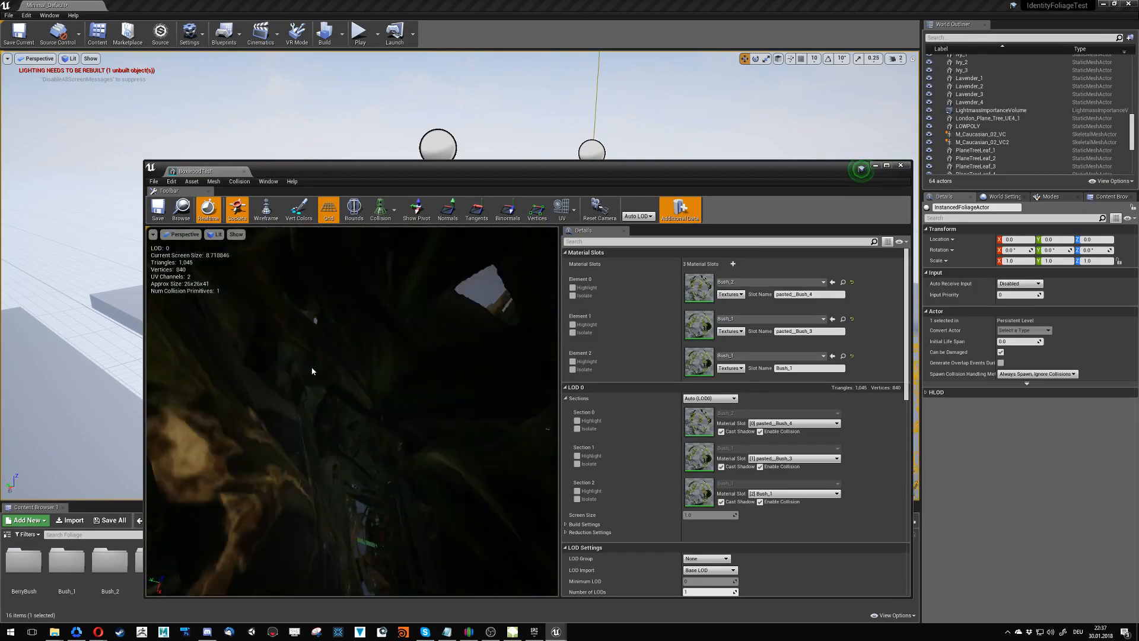
pyautogui.keyDown('alt'); pyautogui.moveTo(312, 371); pyautogui.dragTo(317, 368, button='right'); pyautogui.keyUp('alt')
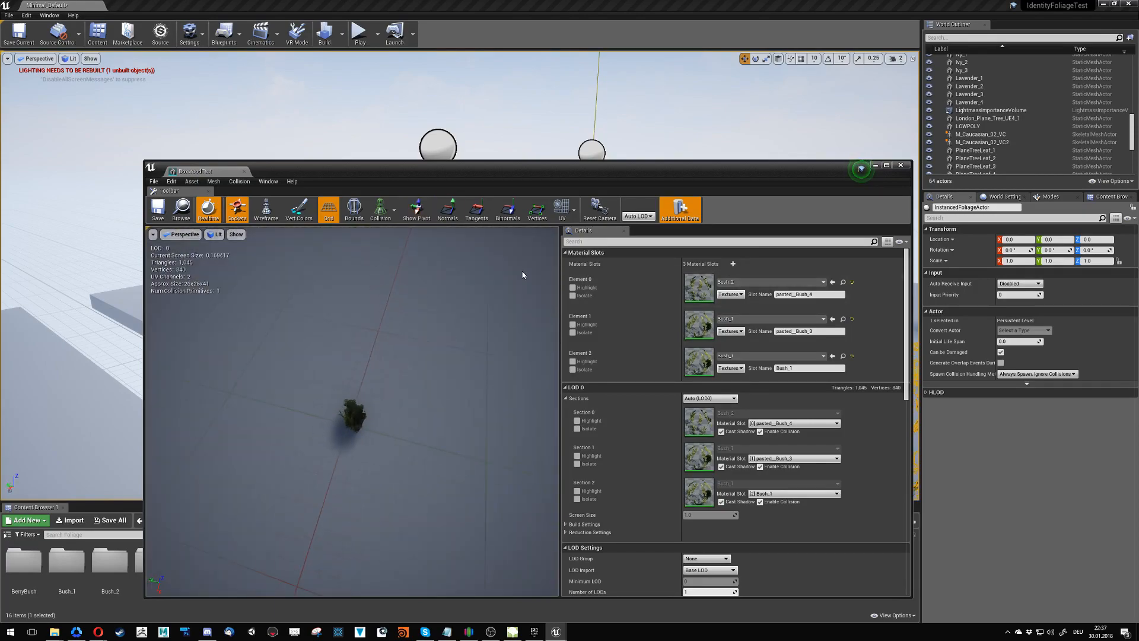
pyautogui.click(900, 166)
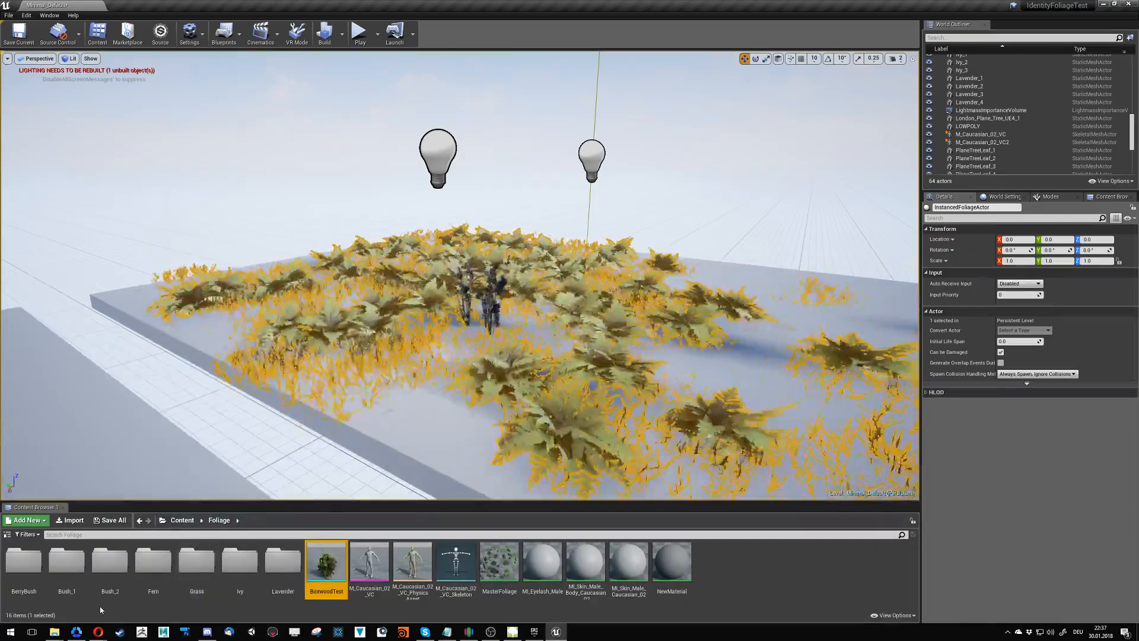
# - Open the TallGrass_Shader material instance from the Grass folder and show its scalar wind parameters
pyautogui.click(190, 573)
pyautogui.doubleClick(191, 573)
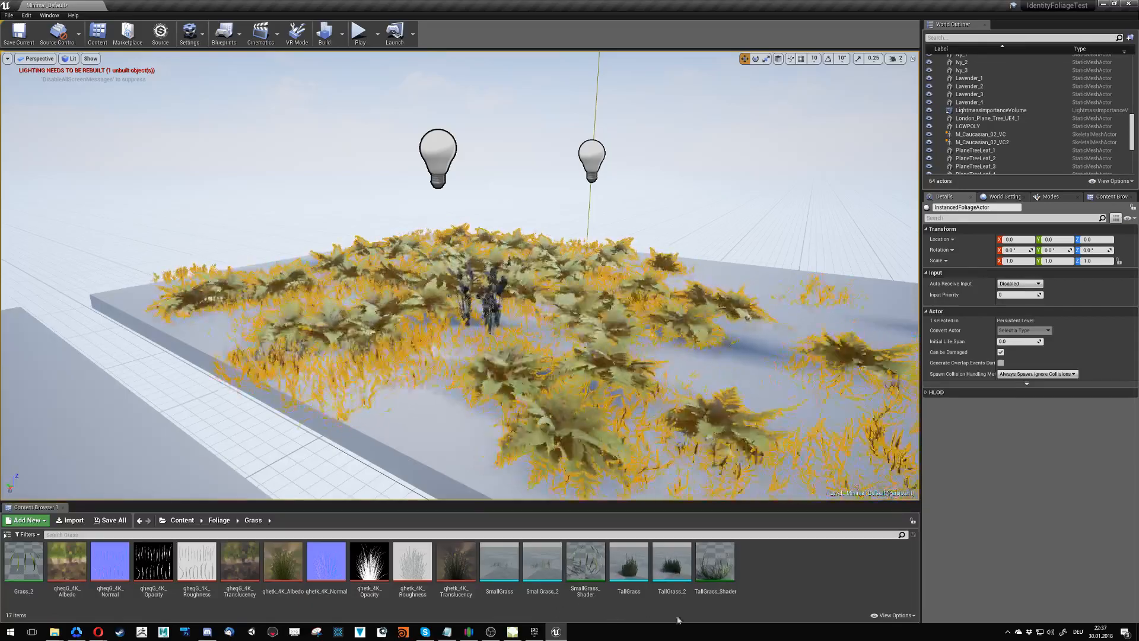
pyautogui.click(720, 565)
pyautogui.doubleClick(720, 565)
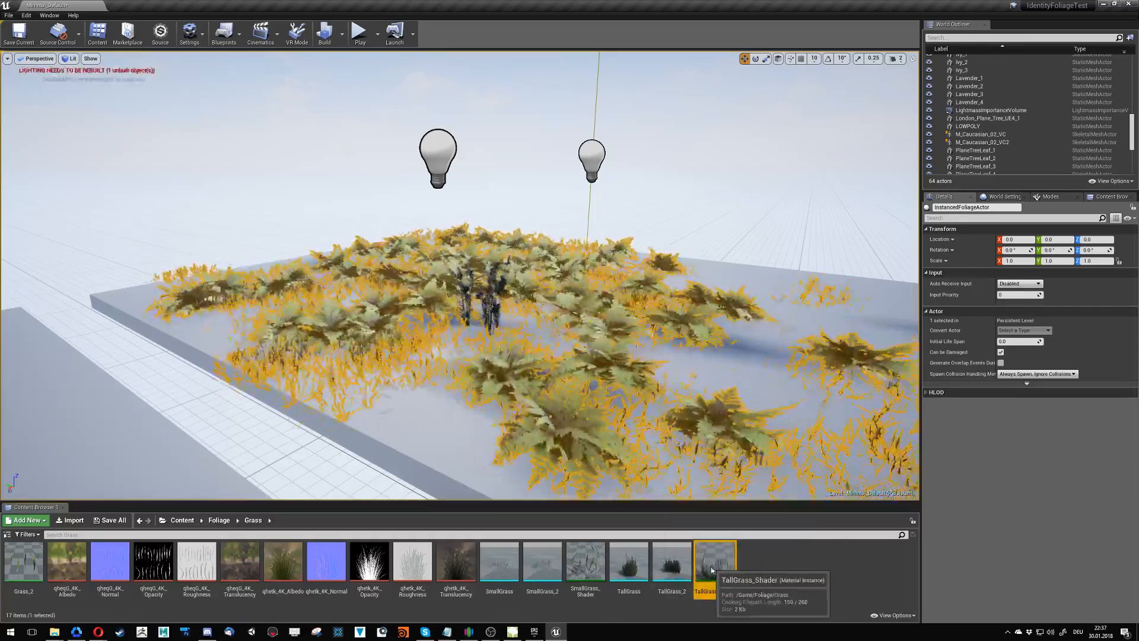
pyautogui.scroll(-5, 422, 414)
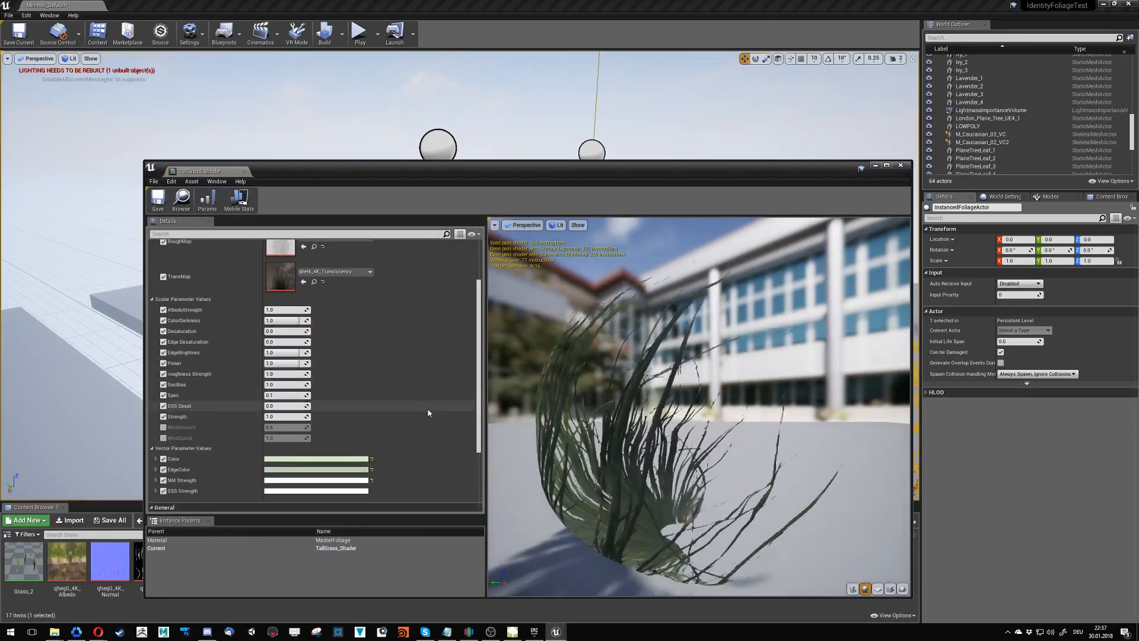
# - Enable the WindAmount and WindSpeed parameters of TallGrass_Shader and set WindAmount to 0.025
pyautogui.click(163, 427)
pyautogui.click(163, 438)
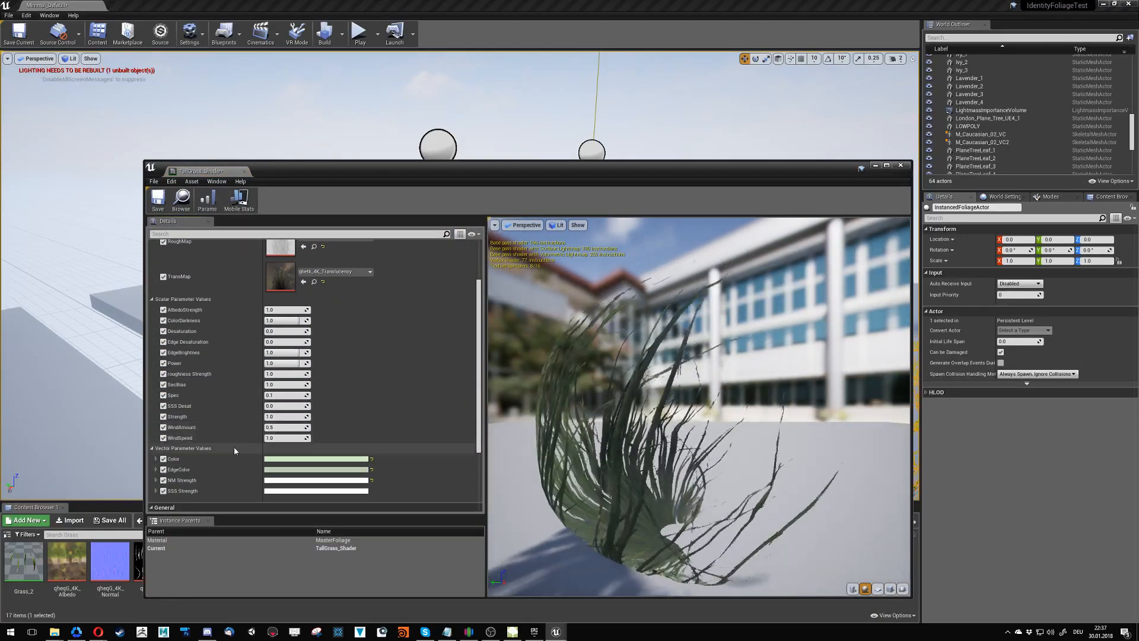
pyautogui.click(279, 428)
pyautogui.write('0.02')
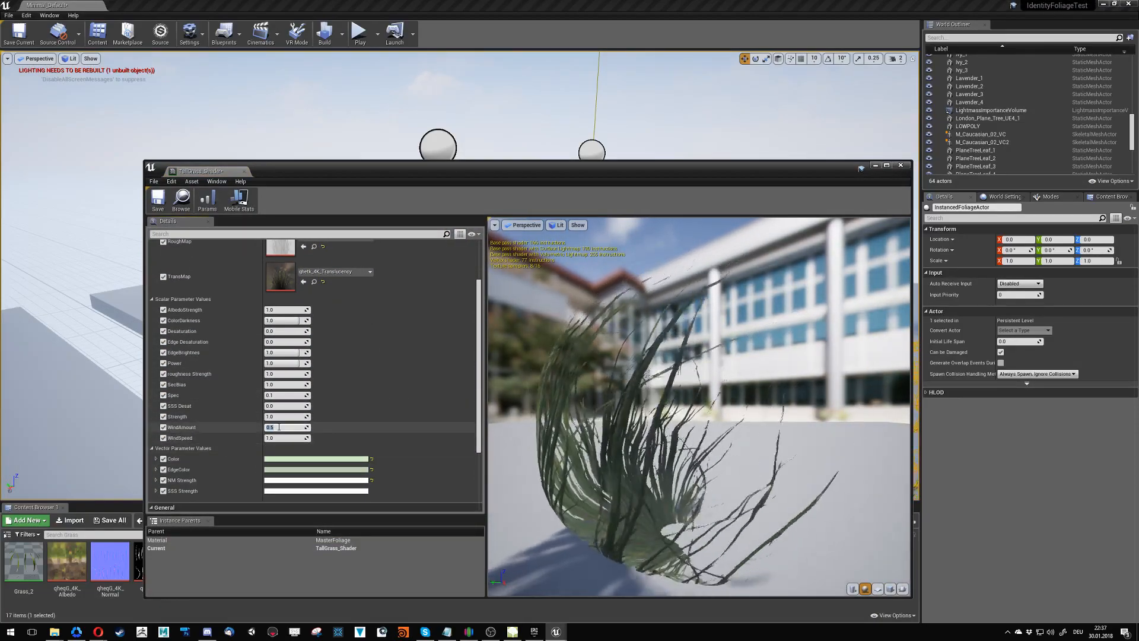
pyautogui.write('5')
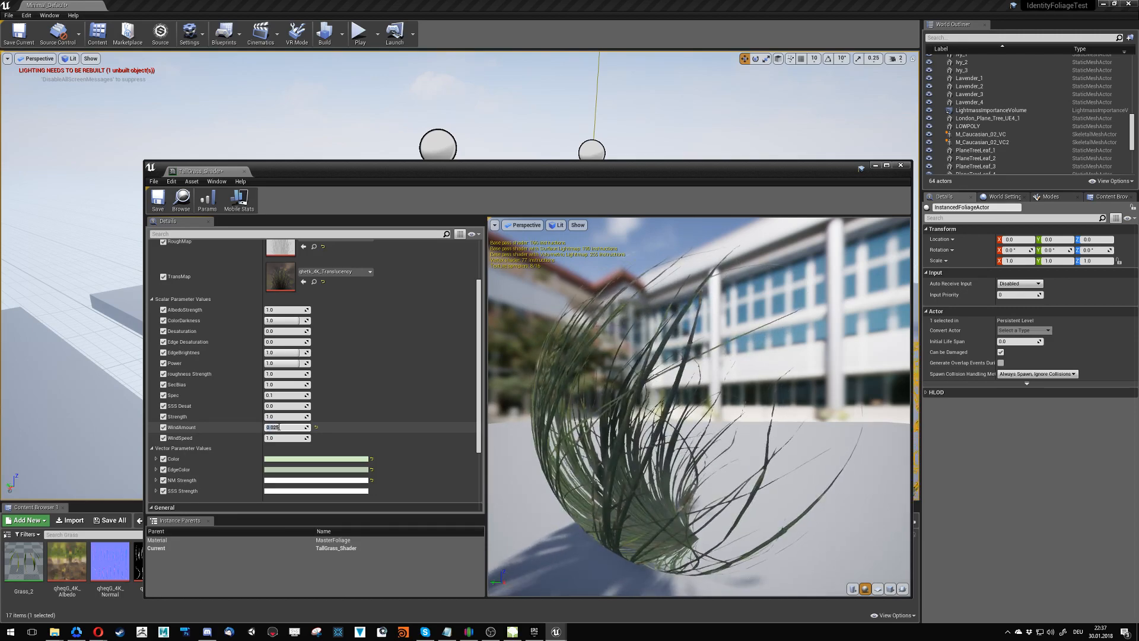
pyautogui.press('Return')
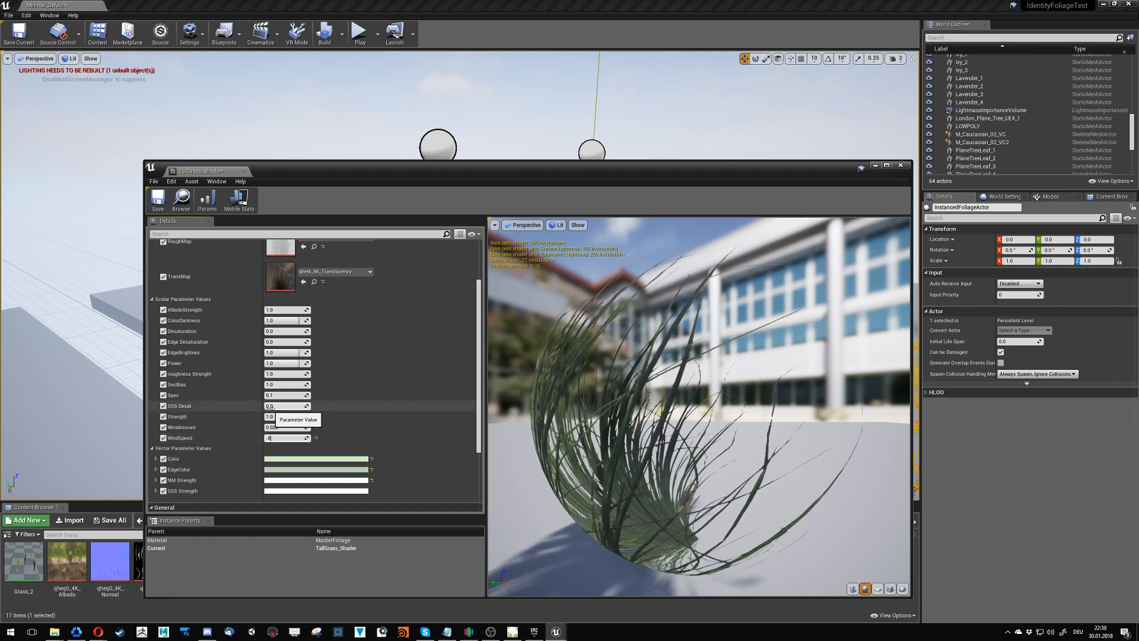
# - Apply a WindSpeed of 0.8 to TallGrass_Shader, and save and close the material instance
pyautogui.click(156, 202)
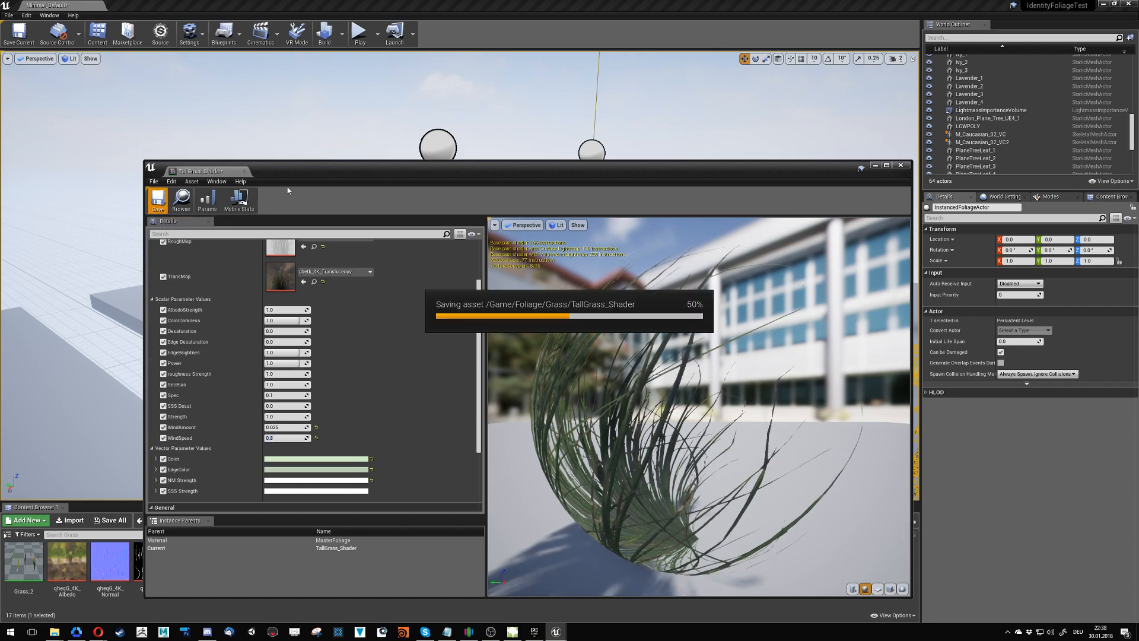
pyautogui.click(245, 172)
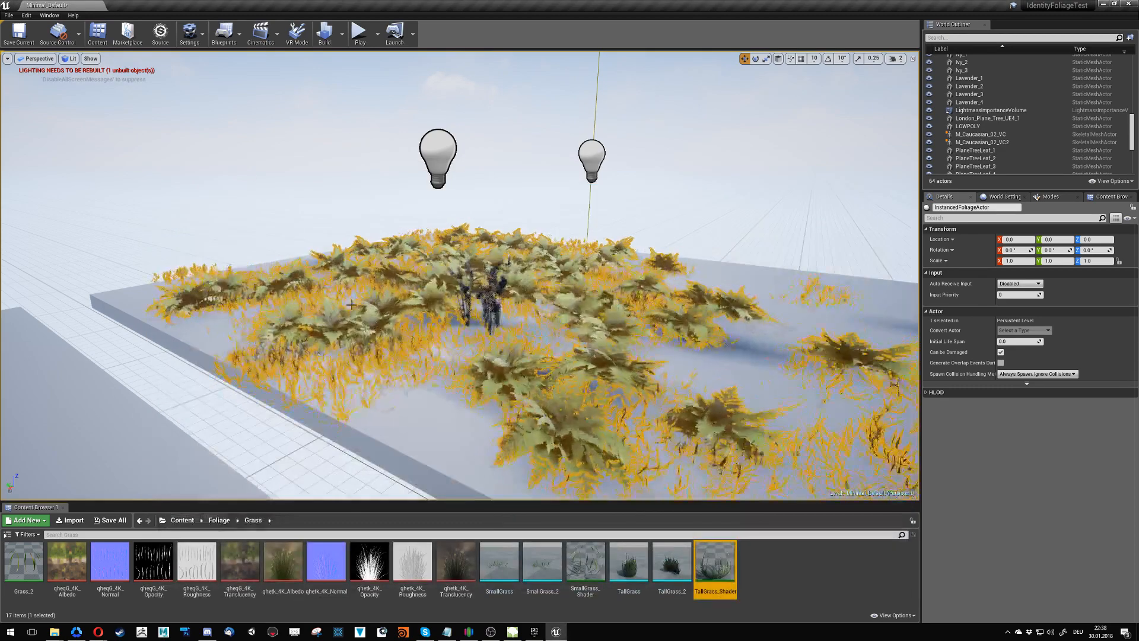
# - Open the SmallGrass_Shader material instance and enable its WindAmount and WindSpeed parameters
pyautogui.doubleClick(586, 561)
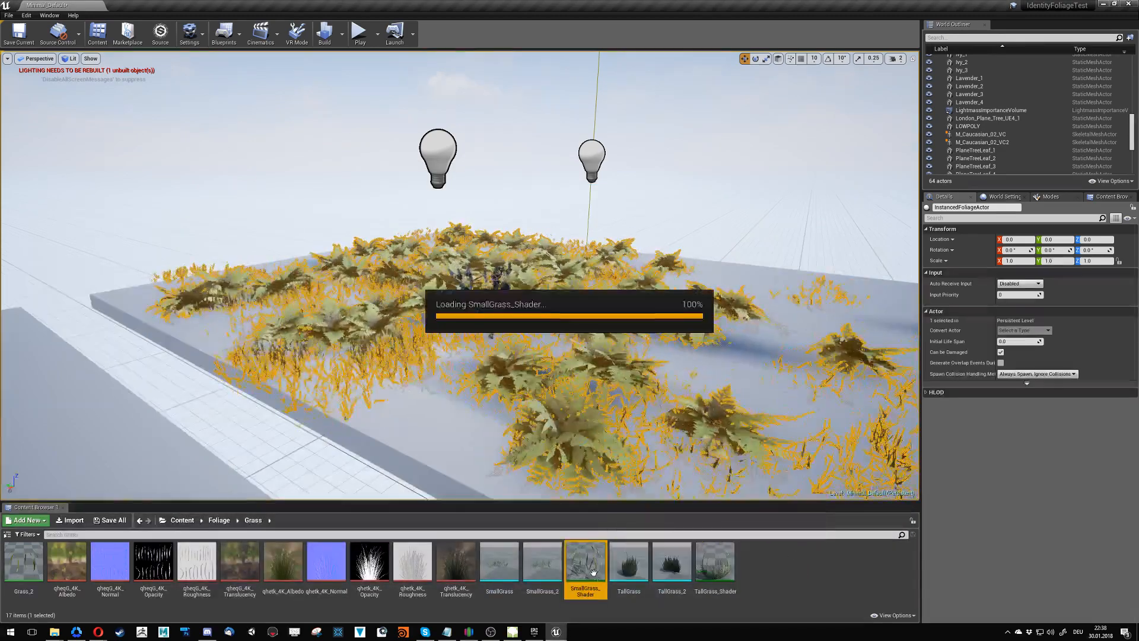
pyautogui.scroll(-1, 381, 462)
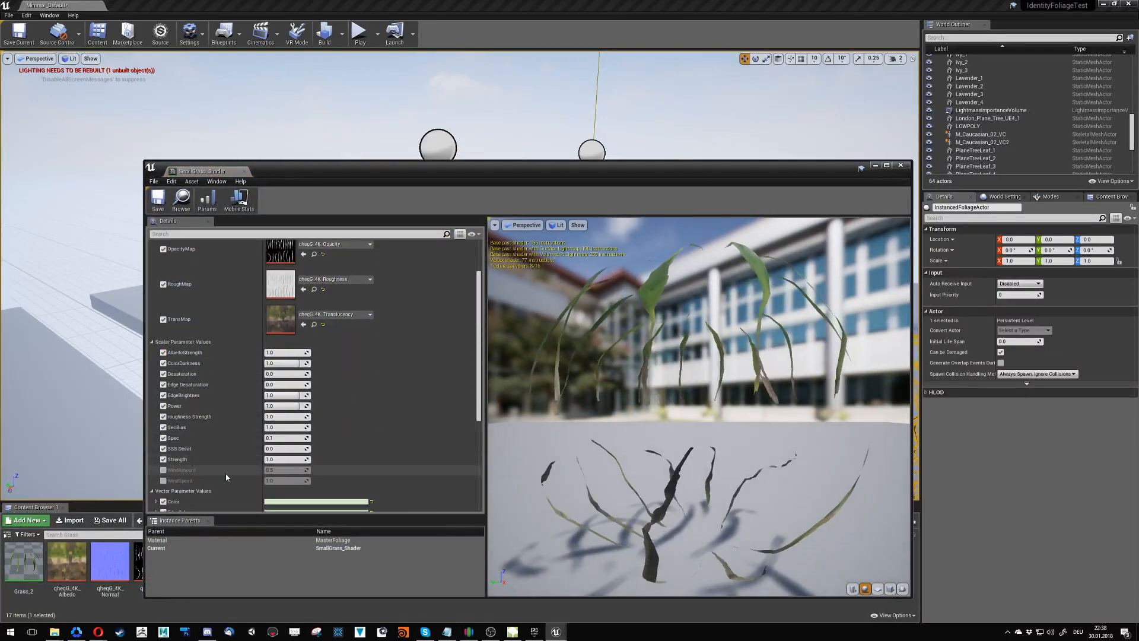
pyautogui.click(164, 470)
pyautogui.click(164, 480)
# - Set the WindAmount of SmallGrass_Shader to 0.01, and save and close the material instance
pyautogui.click(282, 470)
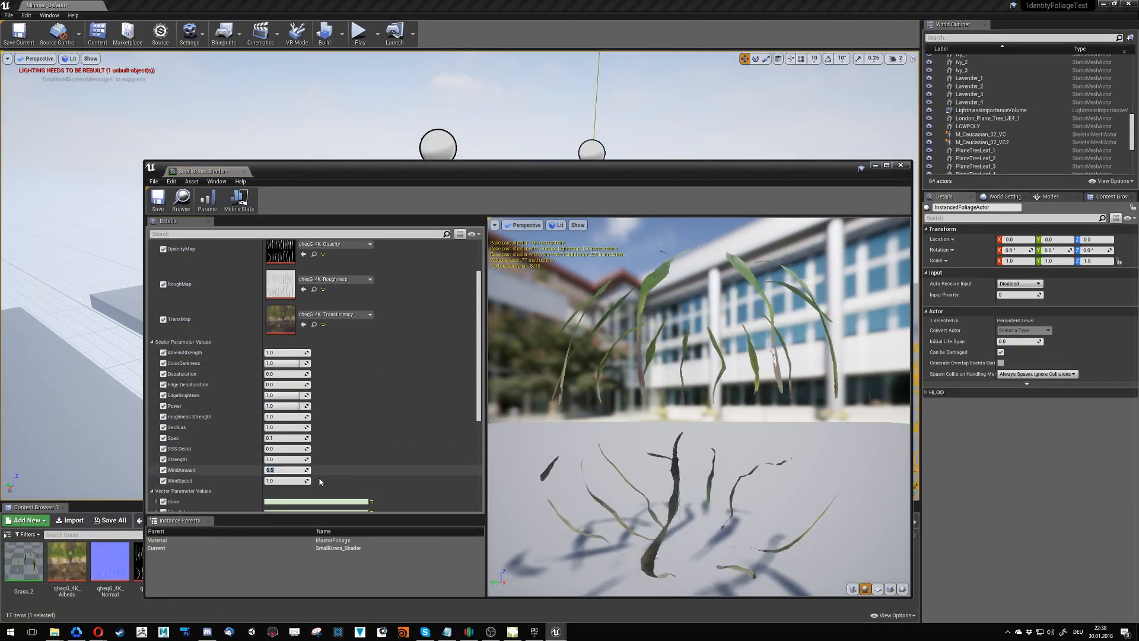
pyautogui.write('.15')
pyautogui.press('Return')
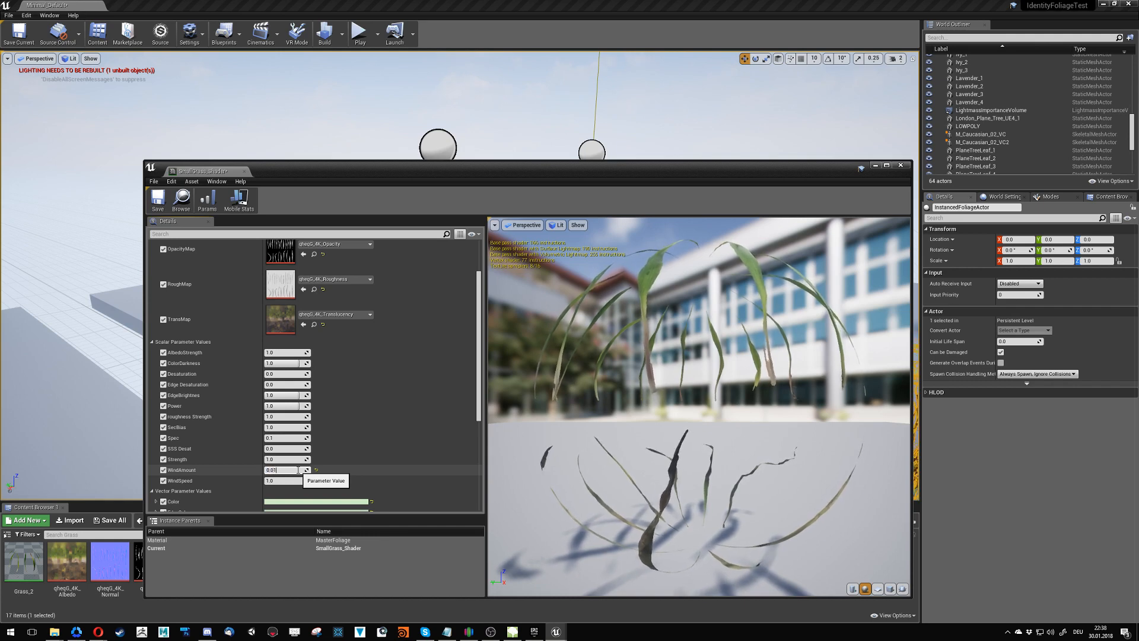
pyautogui.click(158, 200)
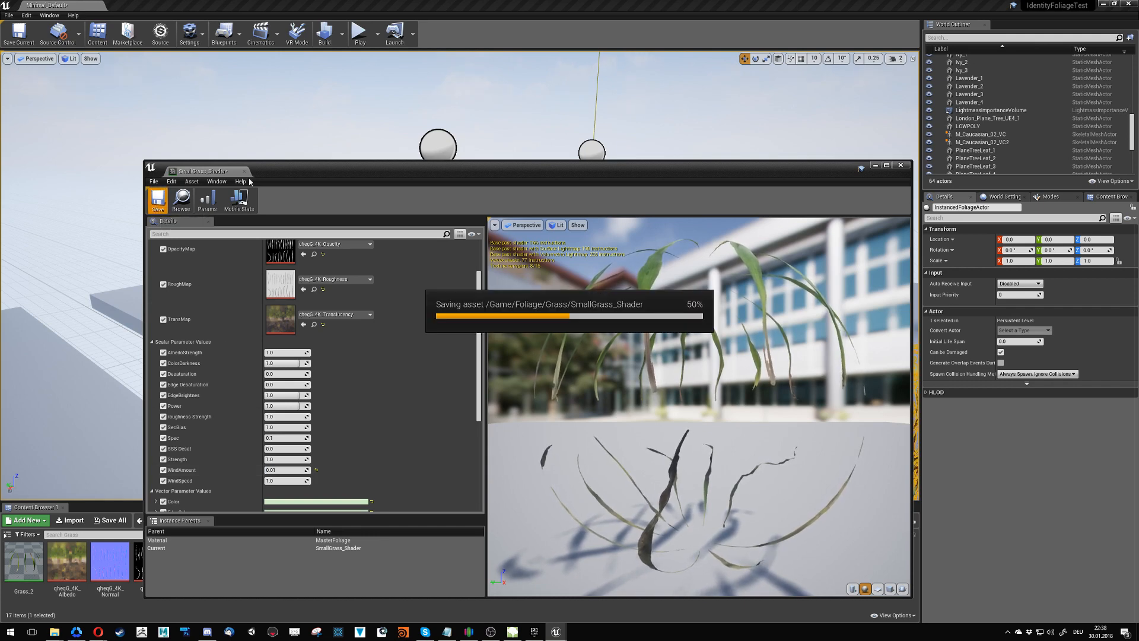
pyautogui.click(245, 171)
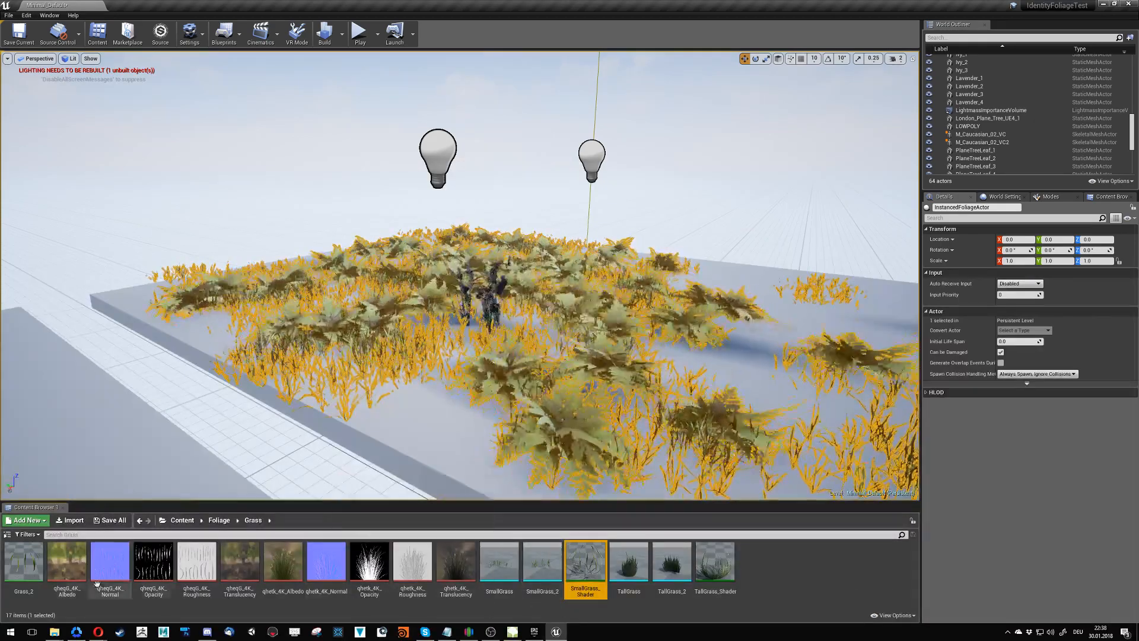
# - Open the Grass_2 material to examine its node graph, and close it unchanged
pyautogui.doubleClick(24, 561)
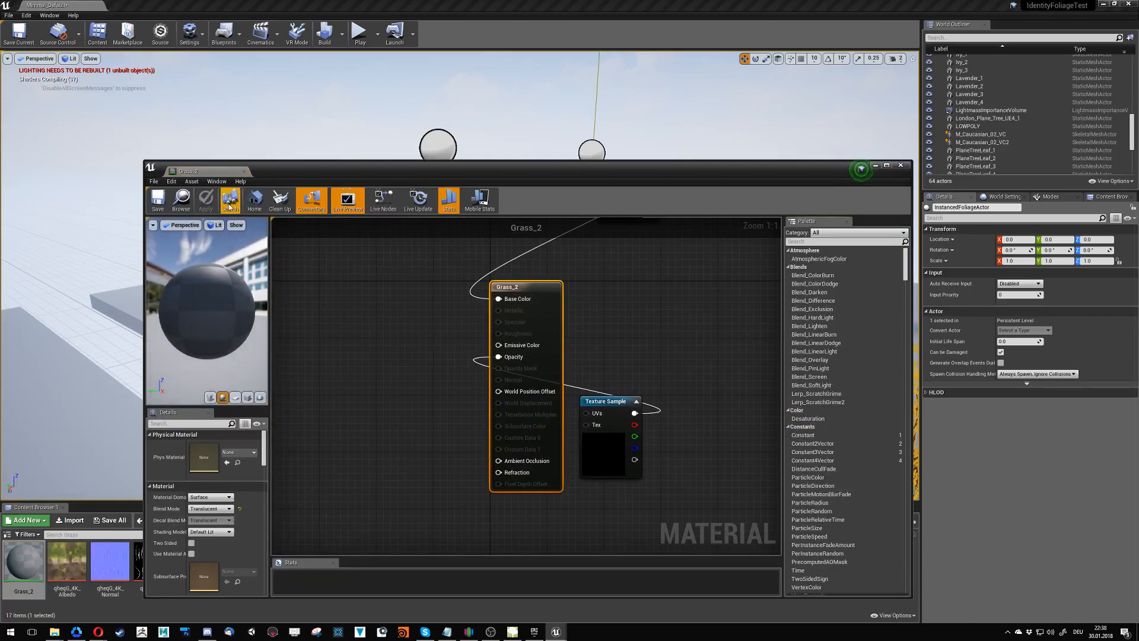
pyautogui.scroll(-3, 323, 466)
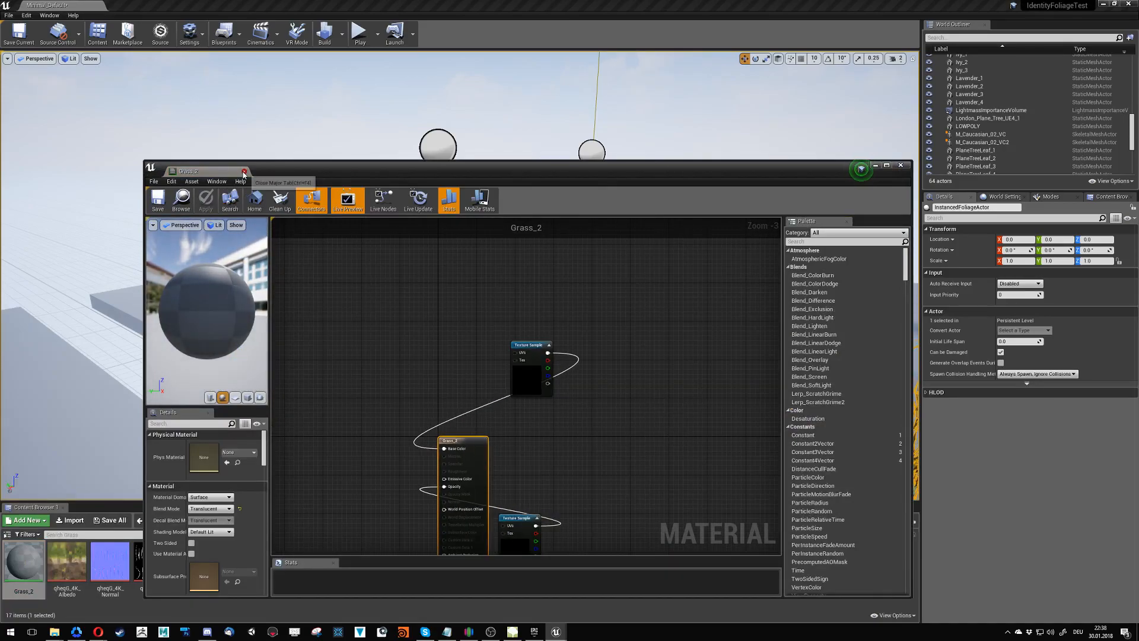
pyautogui.click(244, 172)
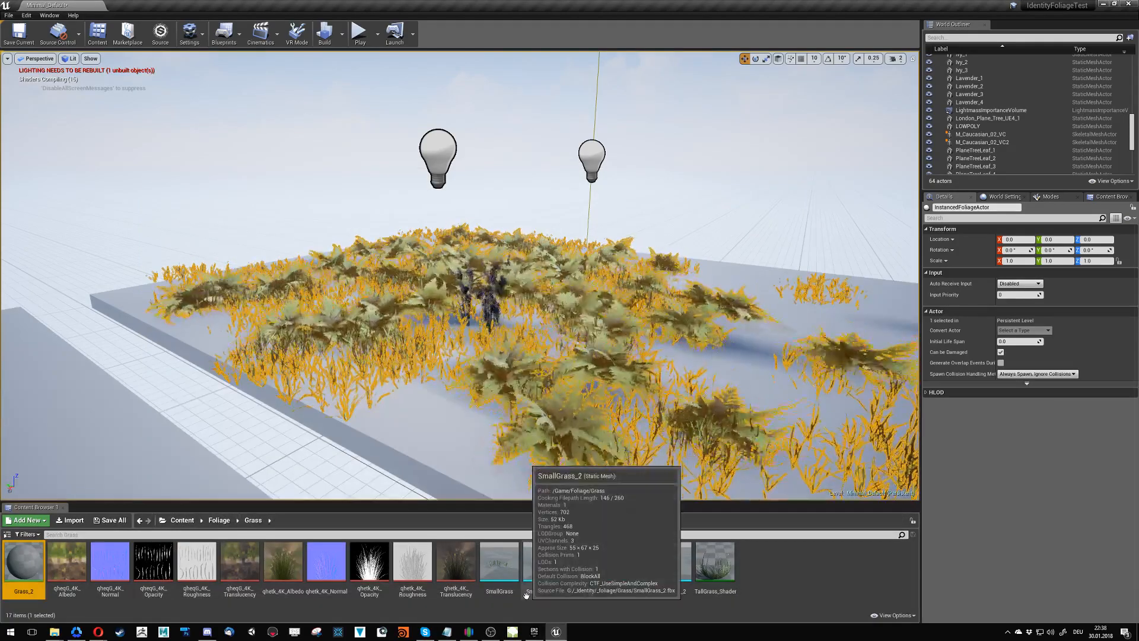
# - Go to the Fern folder inside Foliage and open the Fern material instance
pyautogui.click(217, 521)
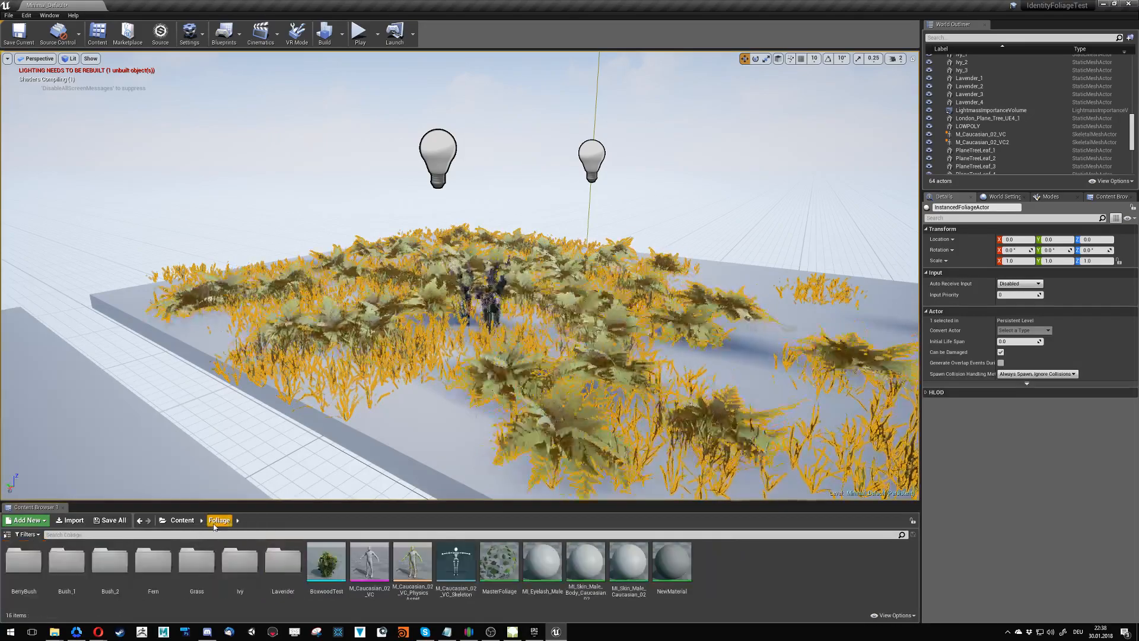
pyautogui.click(159, 575)
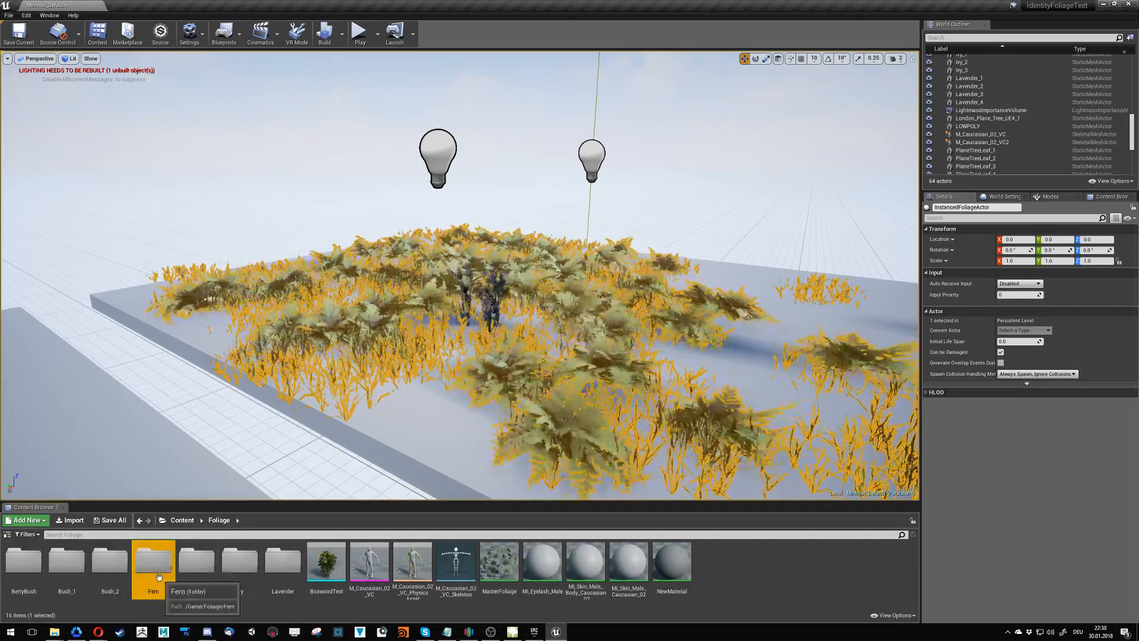
pyautogui.doubleClick(159, 576)
pyautogui.click(67, 564)
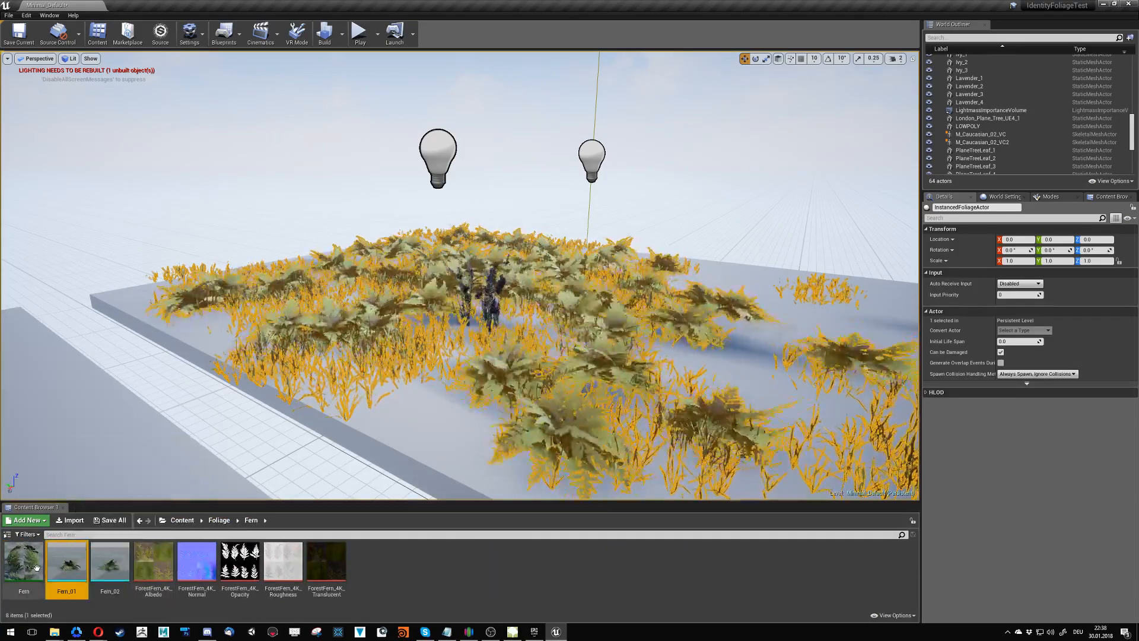
pyautogui.doubleClick(23, 564)
# - Enable the WindAmount and WindSpeed scalar parameters of the Fern material instance
pyautogui.scroll(-5, 219, 439)
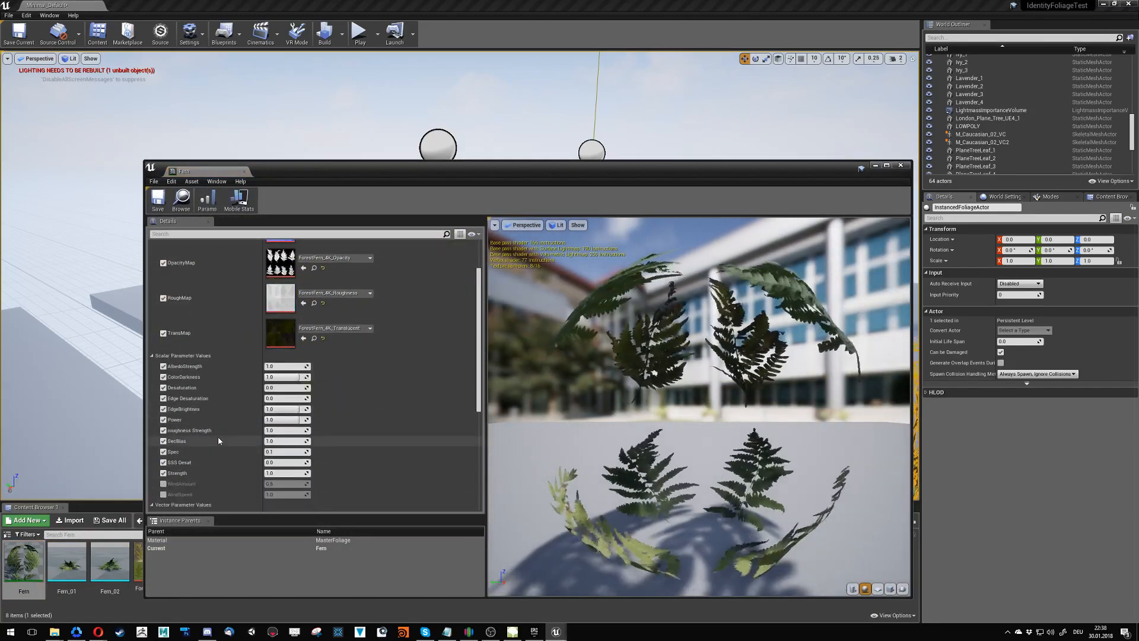
pyautogui.click(164, 484)
pyautogui.click(164, 494)
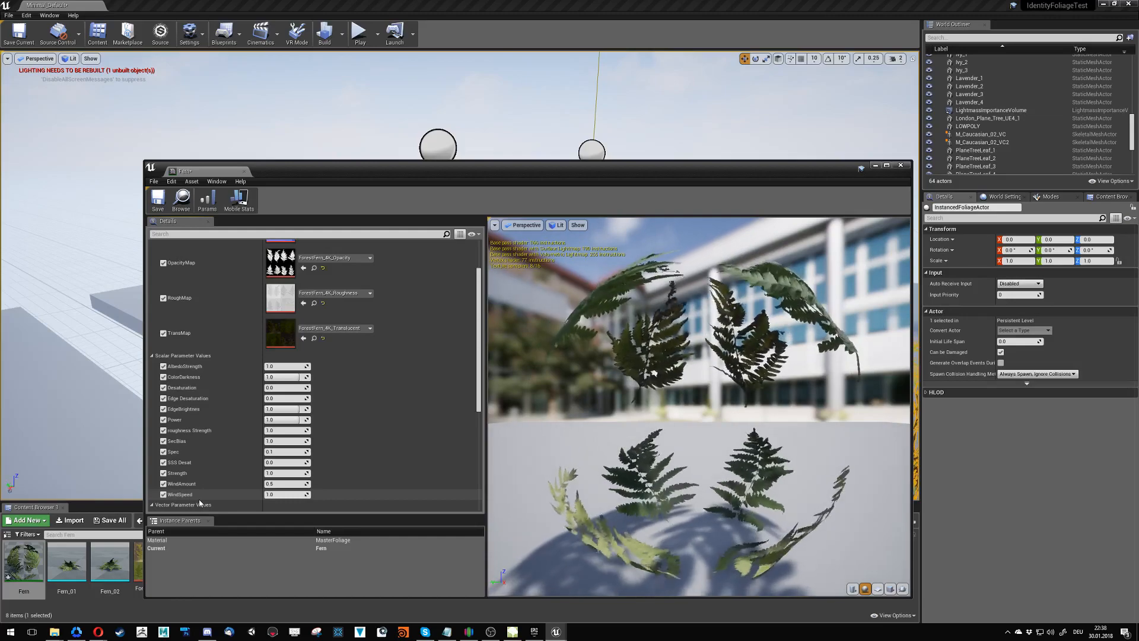
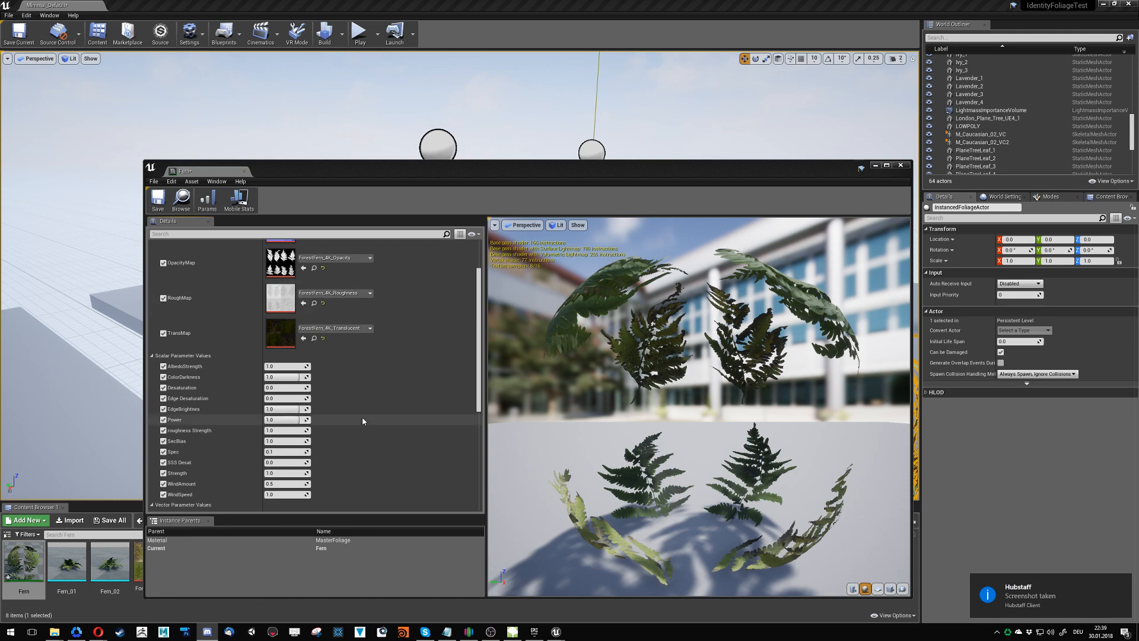
# - Set the Fern material instance's WindAmount to 1.0 and WindSpeed to 0.05
pyautogui.click(284, 484)
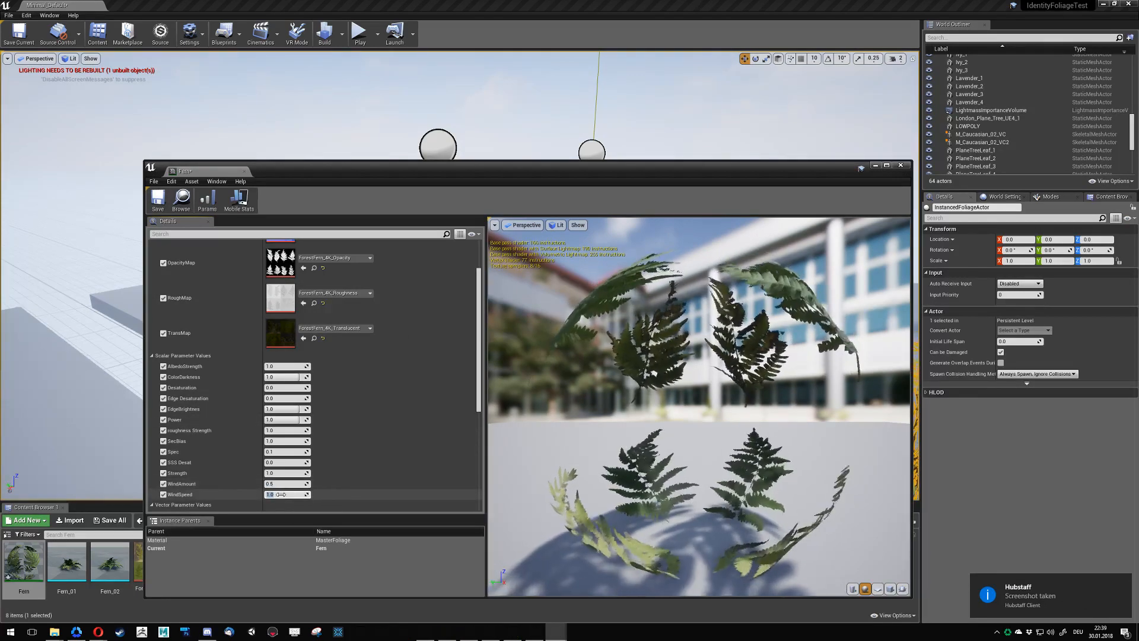
pyautogui.click(281, 495)
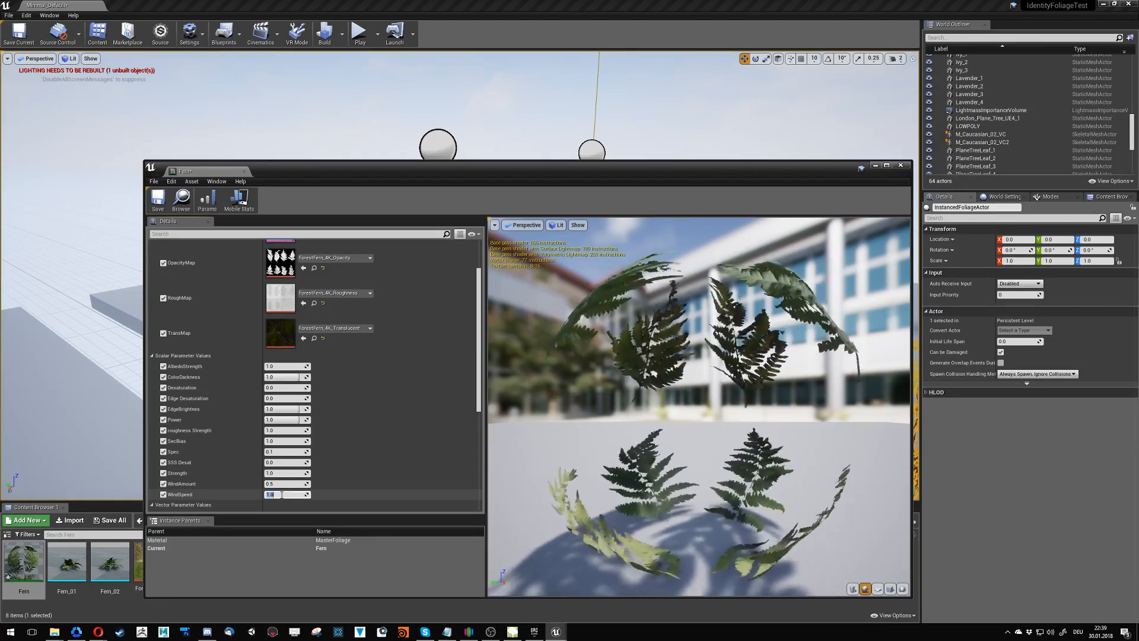
pyautogui.write('.2')
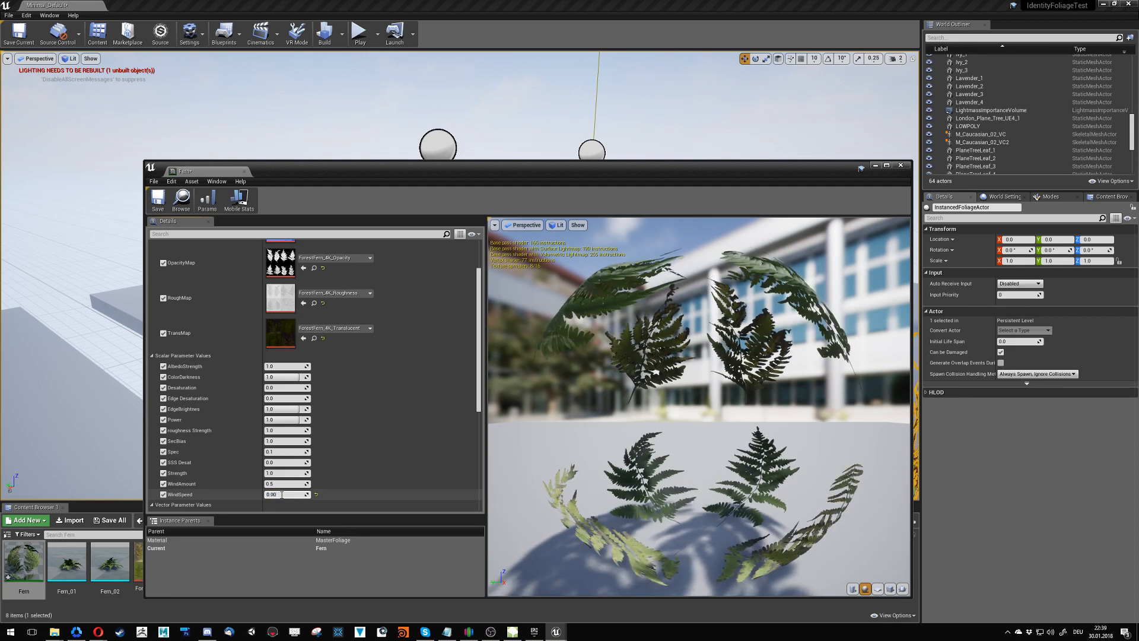
pyautogui.moveTo(541, 270); pyautogui.dragTo(617, 309)
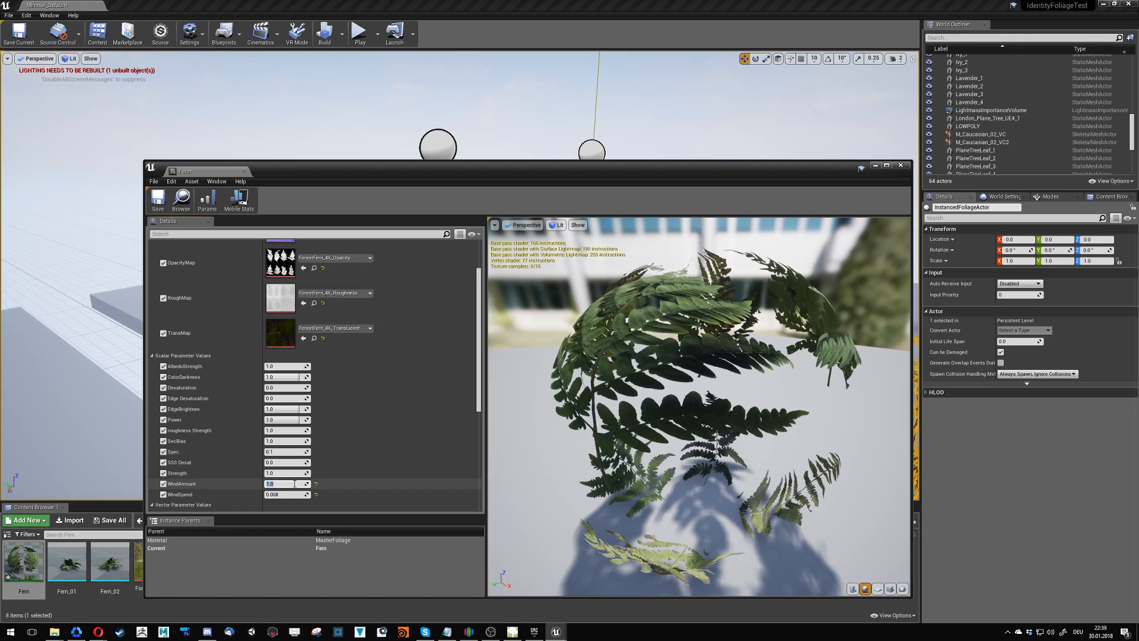
pyautogui.click(279, 495)
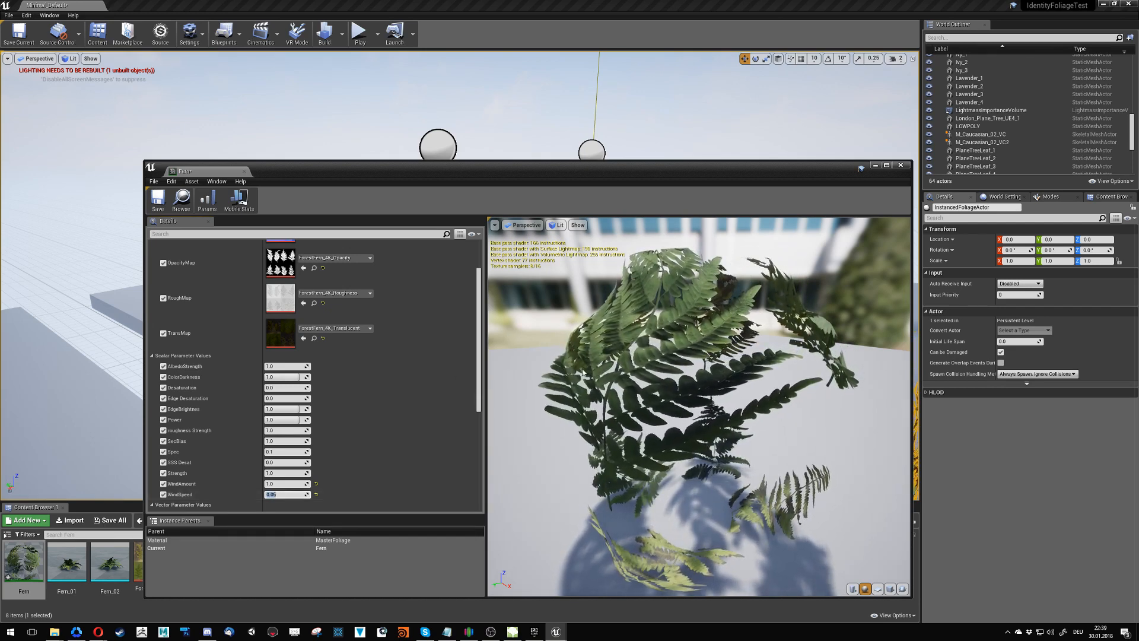
pyautogui.moveTo(653, 380); pyautogui.dragTo(563, 368)
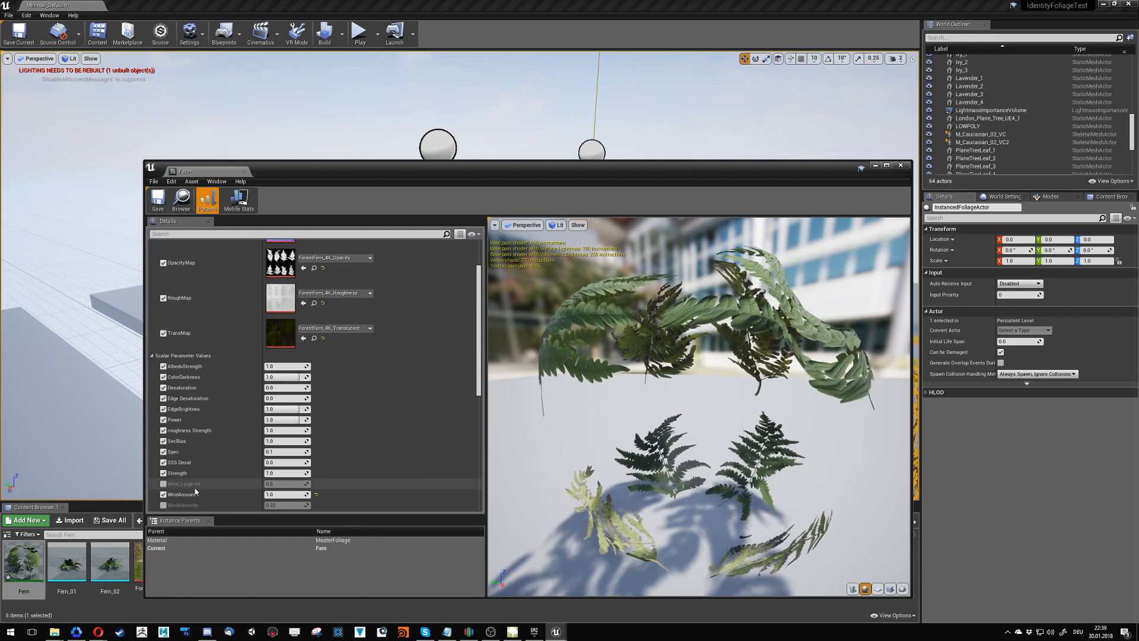
# - Save the Fern material instance and check the ferns' wind movement in the level with the foliage deselected
pyautogui.scroll(-2, 389, 450)
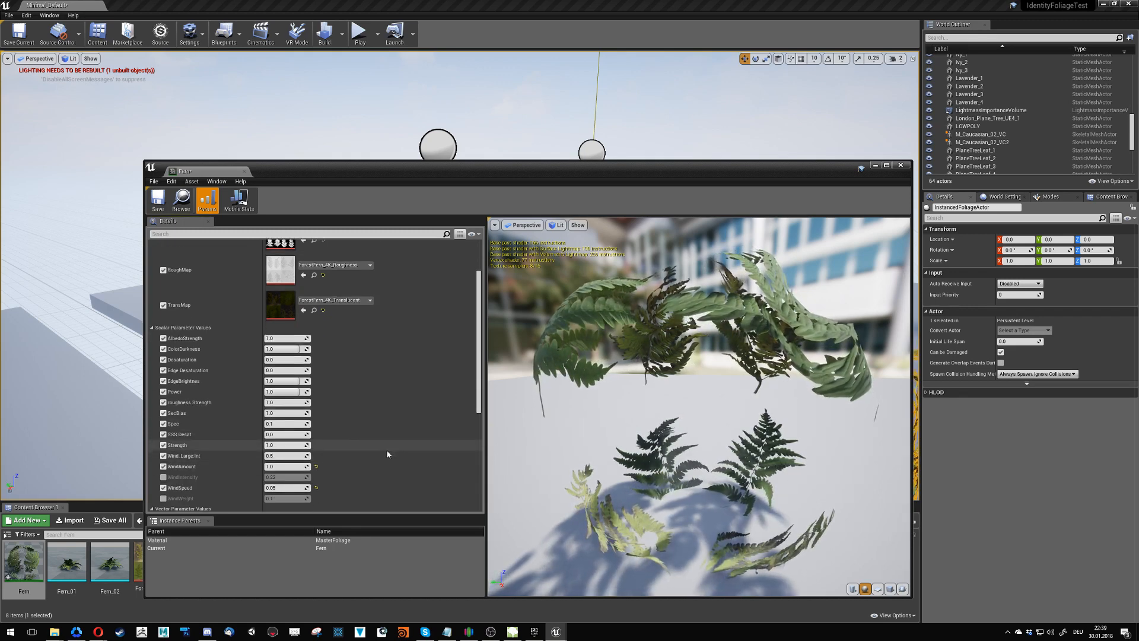
pyautogui.click(207, 200)
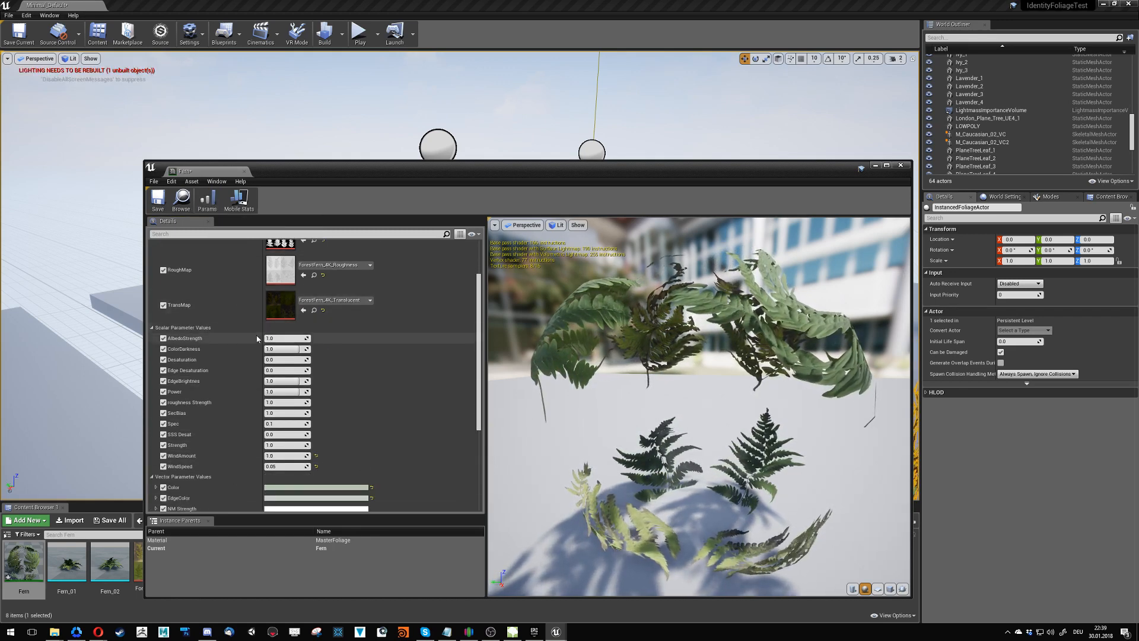
pyautogui.click(161, 209)
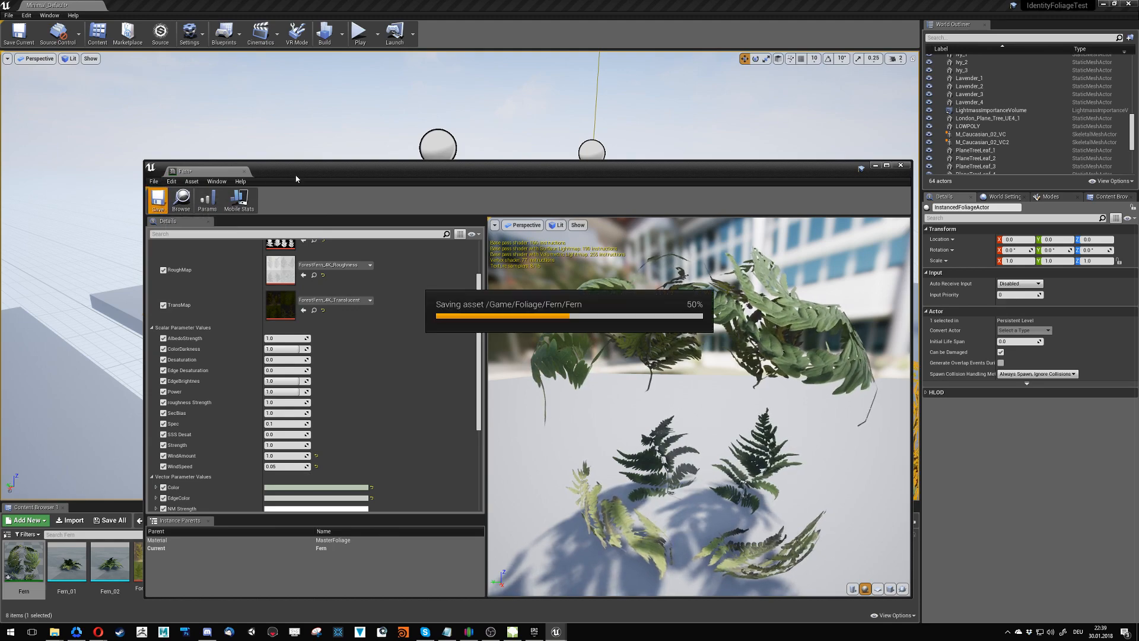
pyautogui.moveTo(301, 170); pyautogui.dragTo(292, 505)
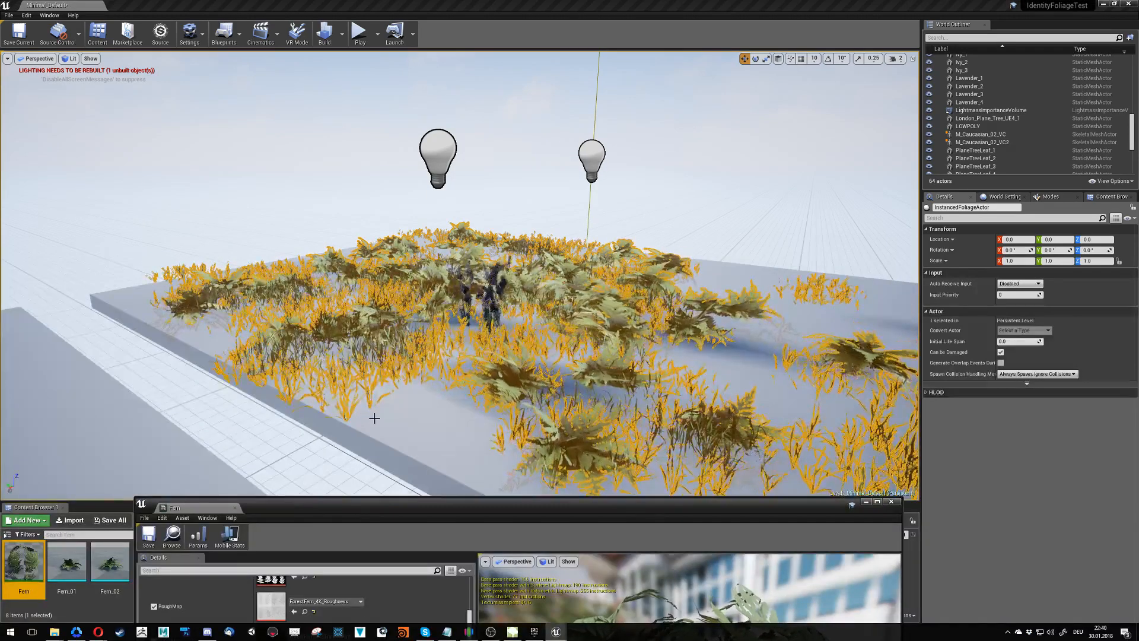
pyautogui.moveTo(373, 417); pyautogui.dragTo(387, 422, button='right')
pyautogui.click(239, 210)
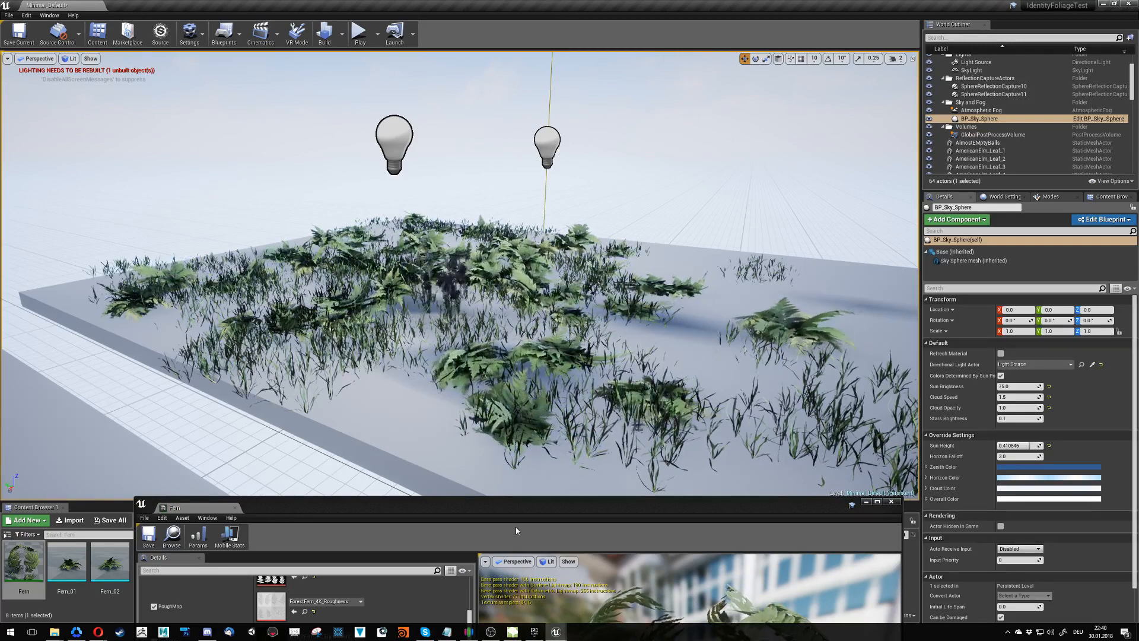
# - Set both WindSpeed and WindAmount of the Fern material instance to 0.1, and save it
pyautogui.moveTo(513, 508); pyautogui.dragTo(496, 217)
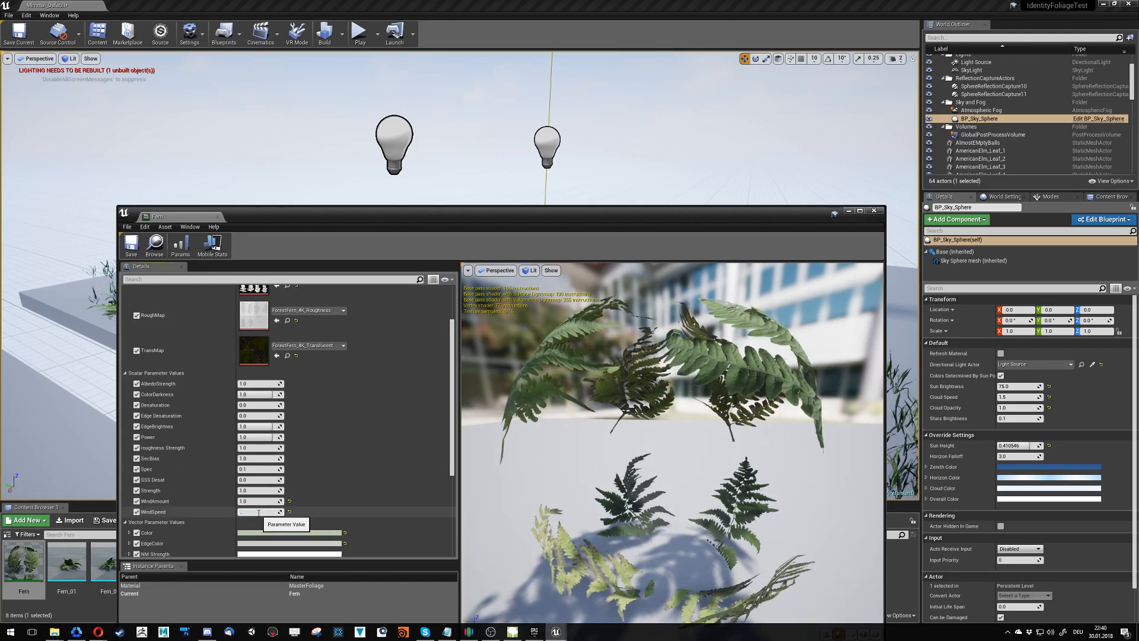
pyautogui.press('Return')
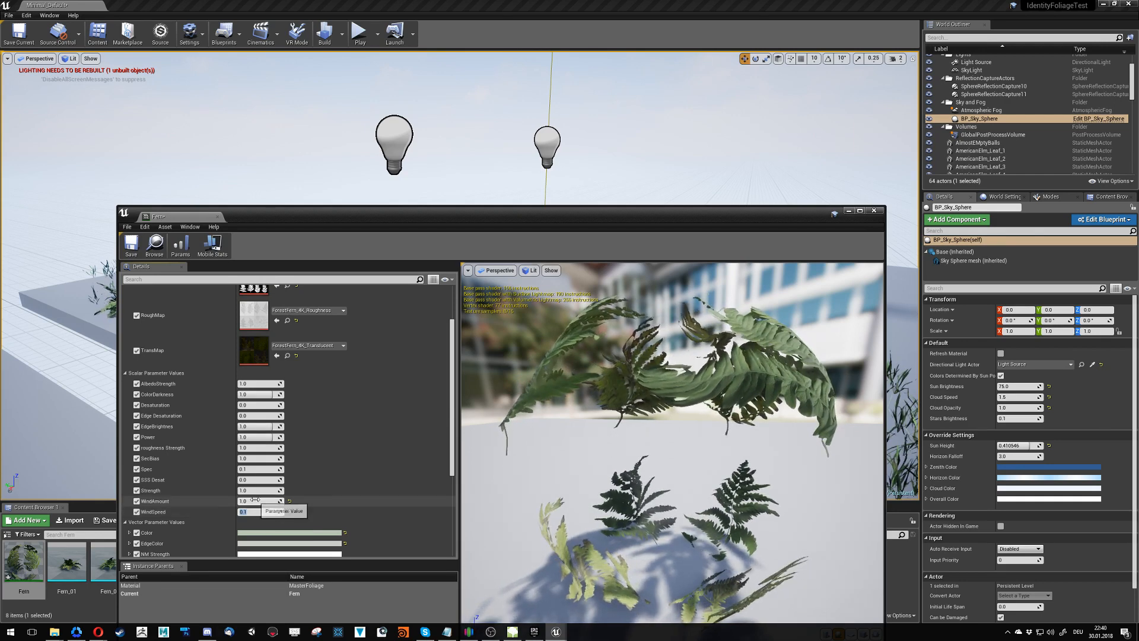
pyautogui.click(256, 500)
pyautogui.write('0')
pyautogui.press('Return')
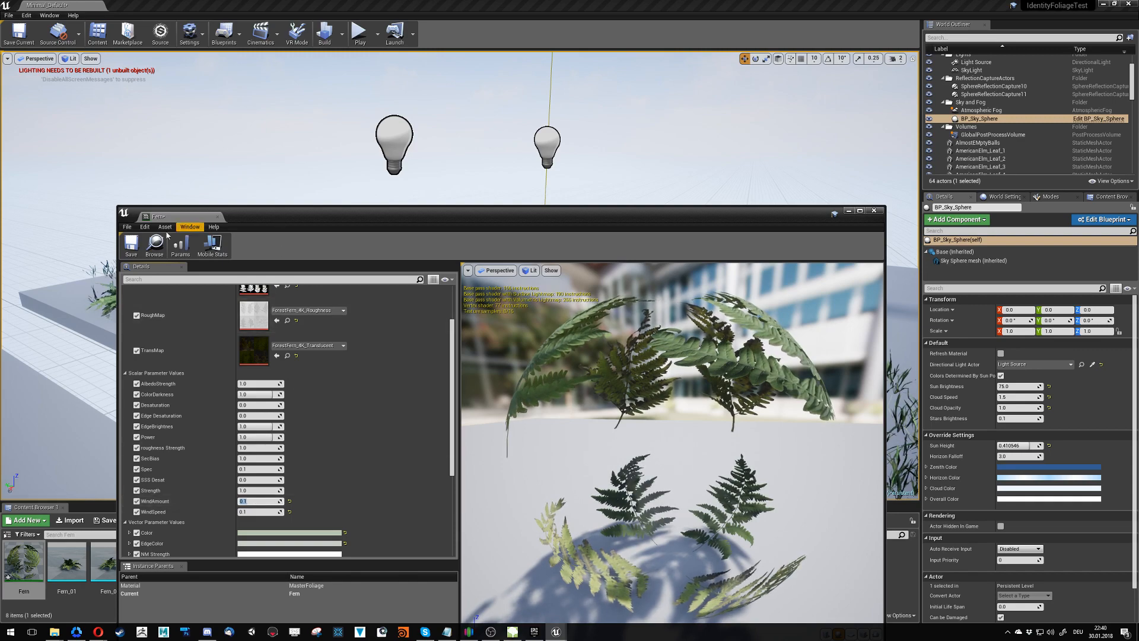
pyautogui.click(129, 248)
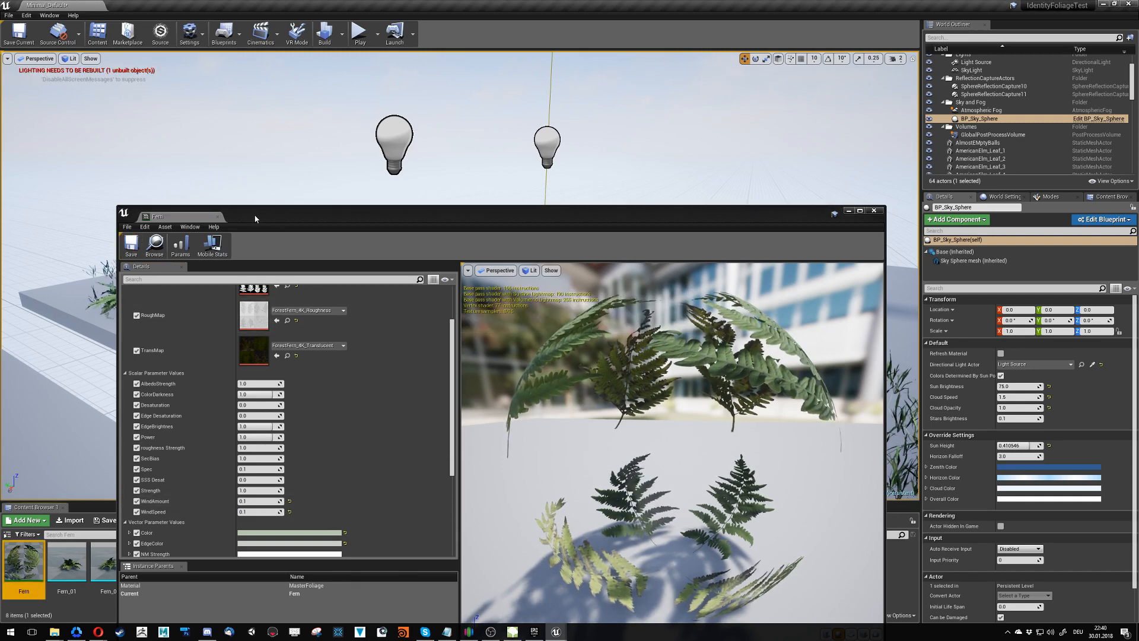
# - Check the calmer fern movement in the level, and save and close the Fern material instance
pyautogui.moveTo(256, 219); pyautogui.dragTo(259, 221)
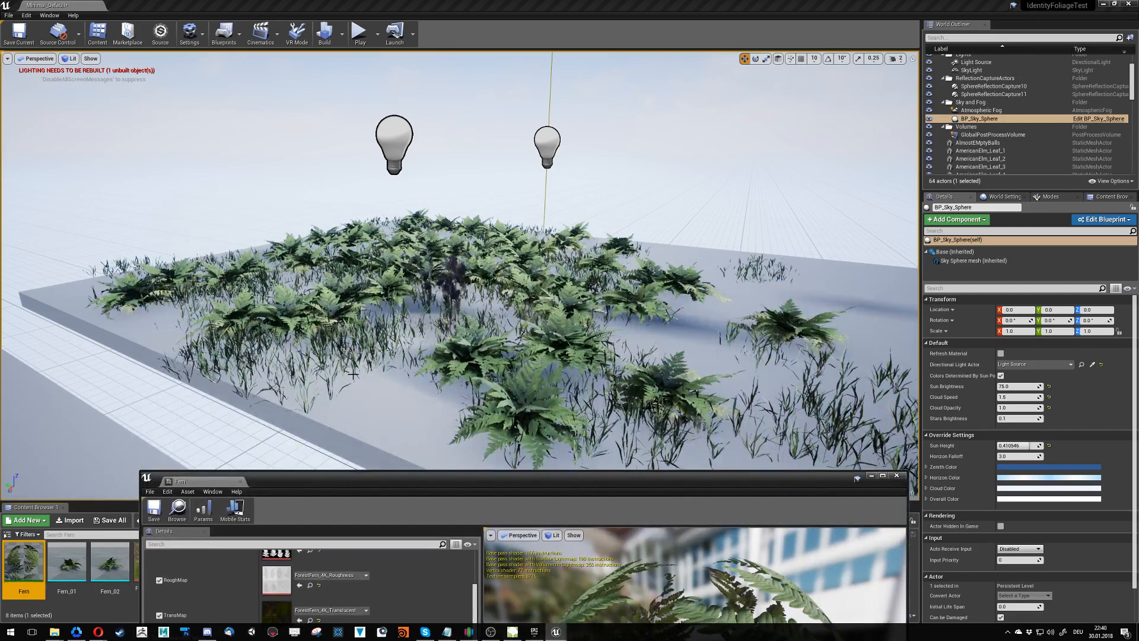
pyautogui.moveTo(370, 440)
pyautogui.mouseDown(button='right')
pyautogui.moveTo(332, 496)
pyautogui.moveTo(398, 451)
pyautogui.moveTo(369, 440)
pyautogui.mouseUp(button='right')
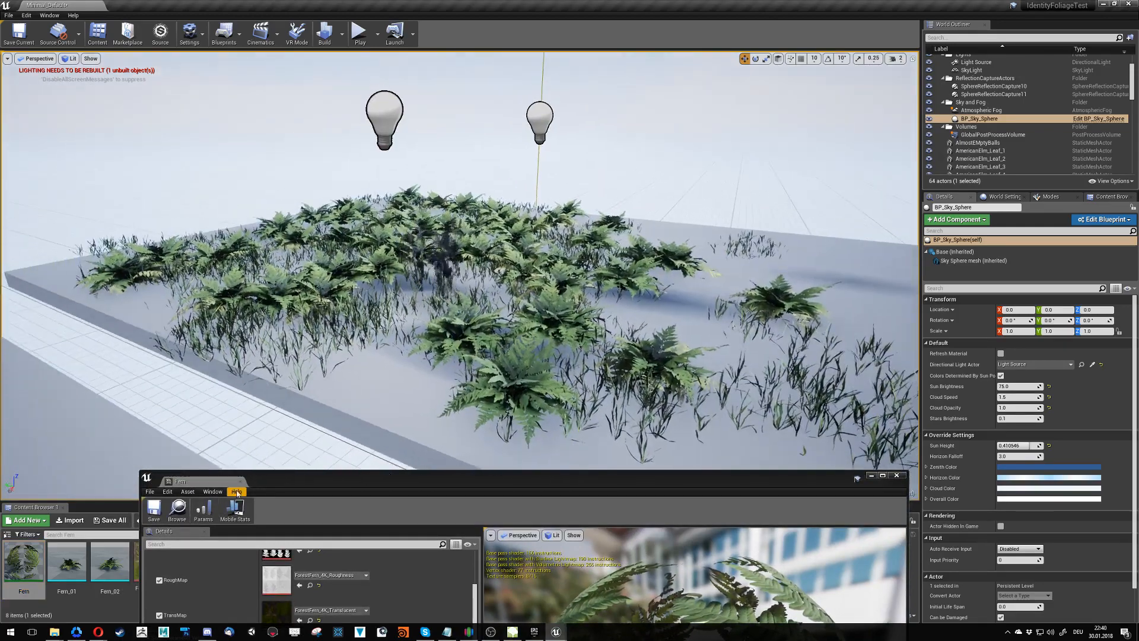
pyautogui.click(153, 510)
pyautogui.click(242, 482)
pyautogui.click(242, 482)
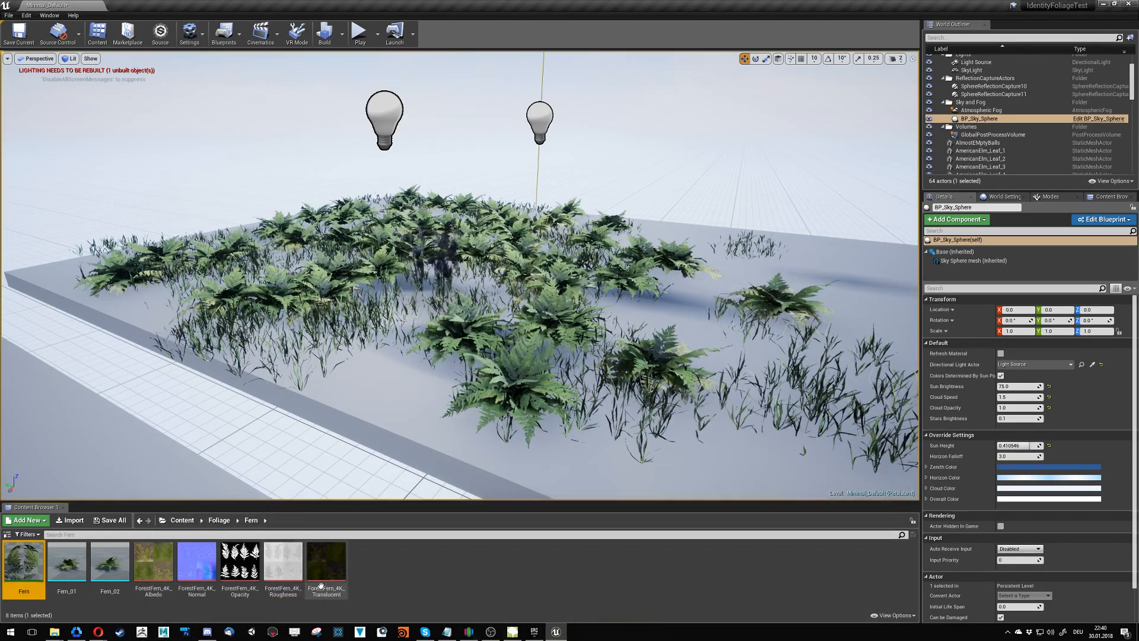
# - Go to the Lavender folder inside Foliage and open the Lavender material instance
pyautogui.click(219, 520)
pyautogui.click(246, 579)
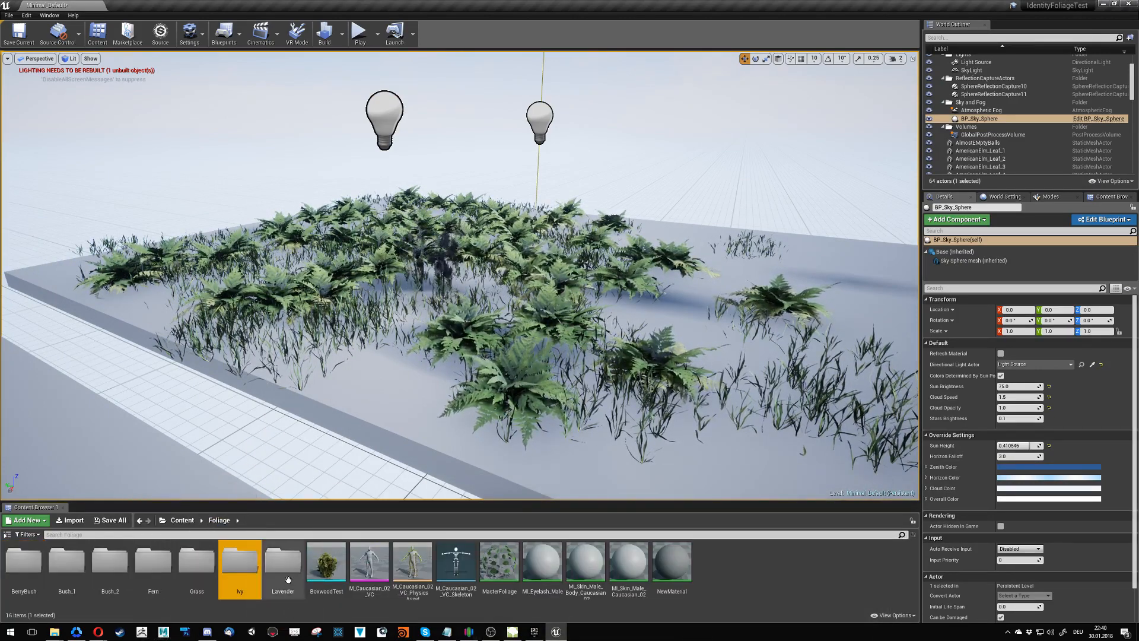
pyautogui.doubleClick(279, 569)
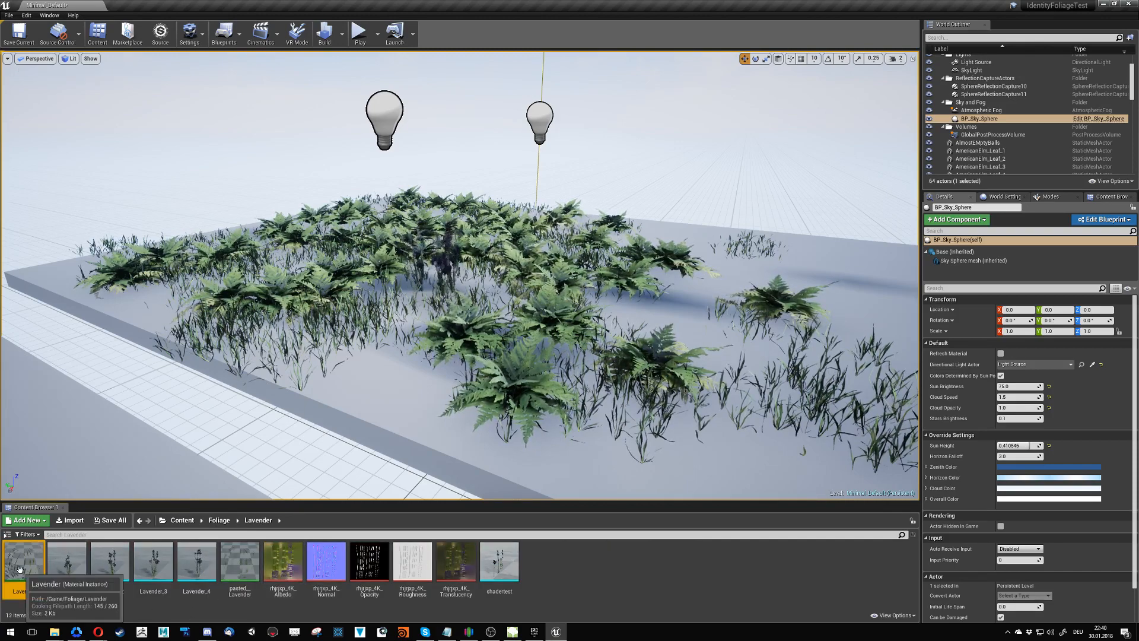
pyautogui.doubleClick(24, 561)
pyautogui.moveTo(342, 477); pyautogui.dragTo(336, 115)
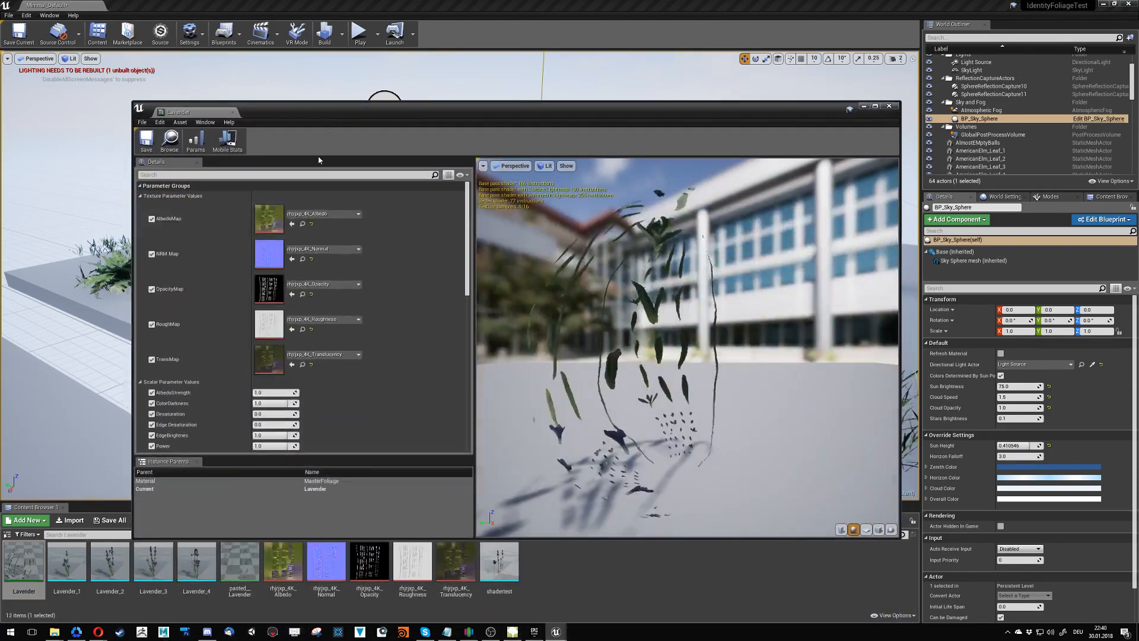
# - Enable WindAmount and WindSpeed on the Lavender material instance, set both to 0.1, and save and close it
pyautogui.scroll(-5, 243, 329)
pyautogui.click(152, 382)
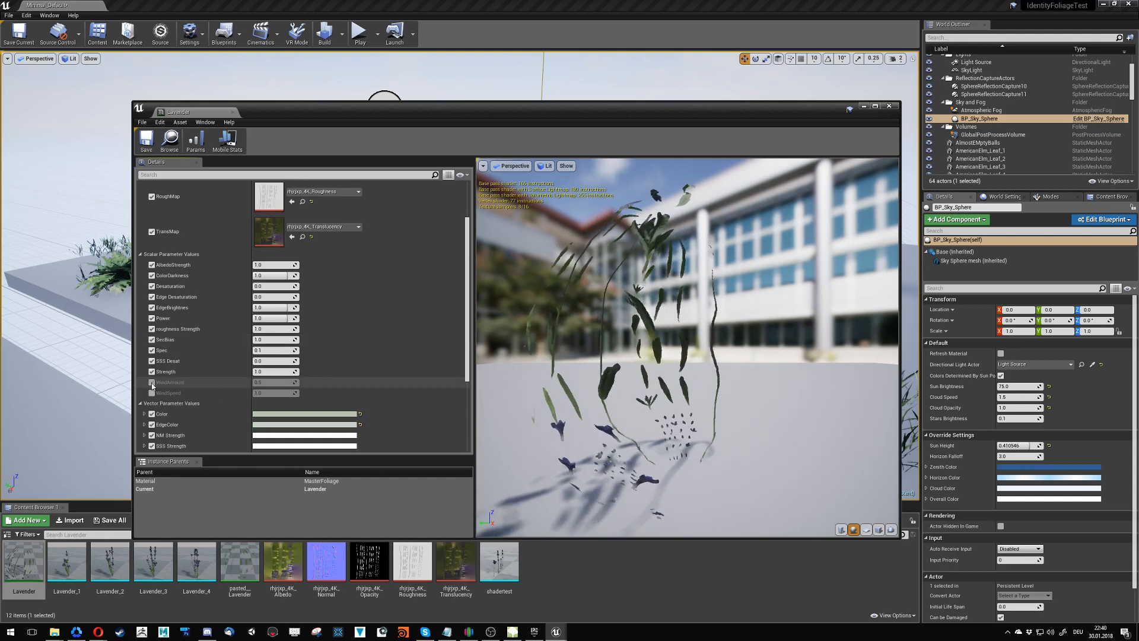
pyautogui.click(152, 393)
pyautogui.click(272, 382)
pyautogui.write('0.1')
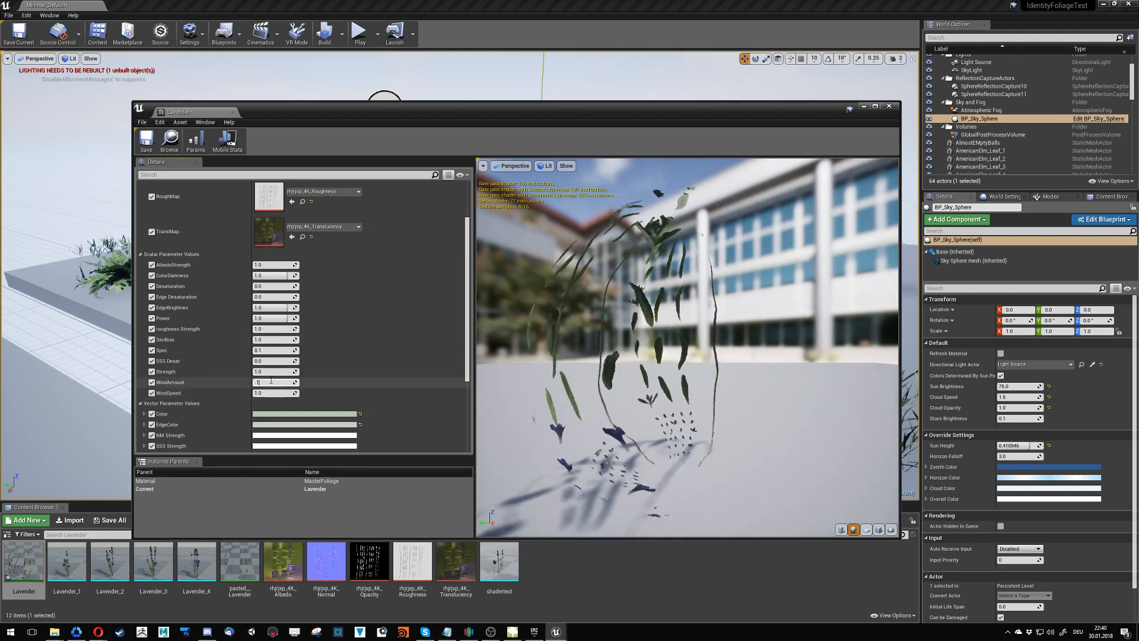
pyautogui.click(276, 393)
pyautogui.write('0.1')
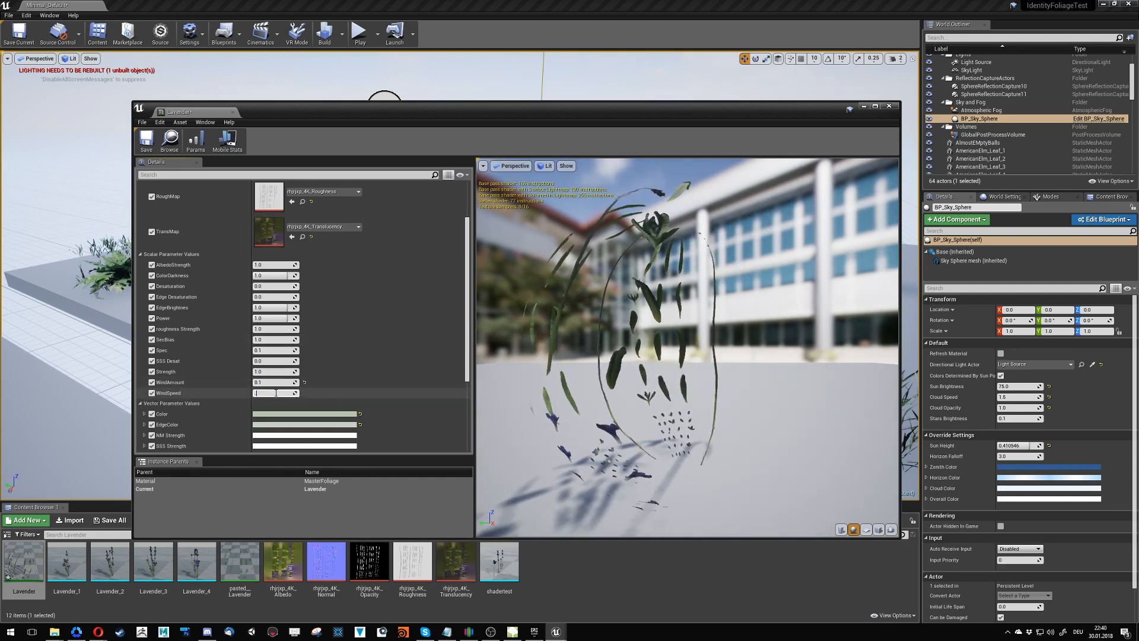
pyautogui.press('Return')
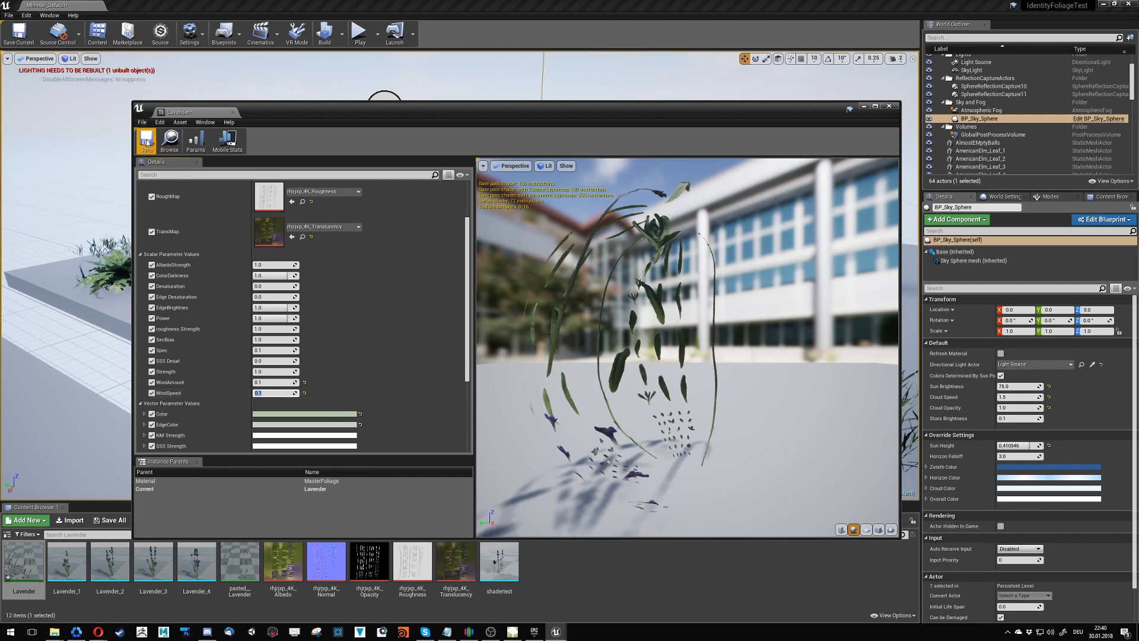
pyautogui.click(146, 141)
pyautogui.click(232, 112)
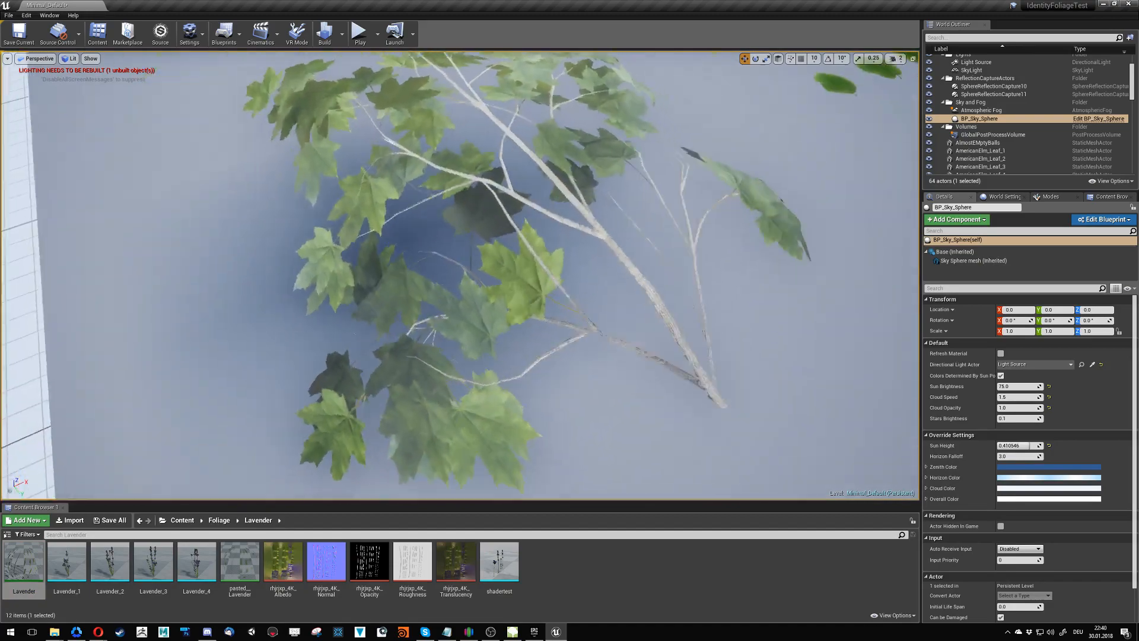
# - Delete the large leafy branch lying in front of the rows of single leaves
pyautogui.moveTo(460, 276); pyautogui.dragTo(552, 225, button='right')
pyautogui.click(402, 378)
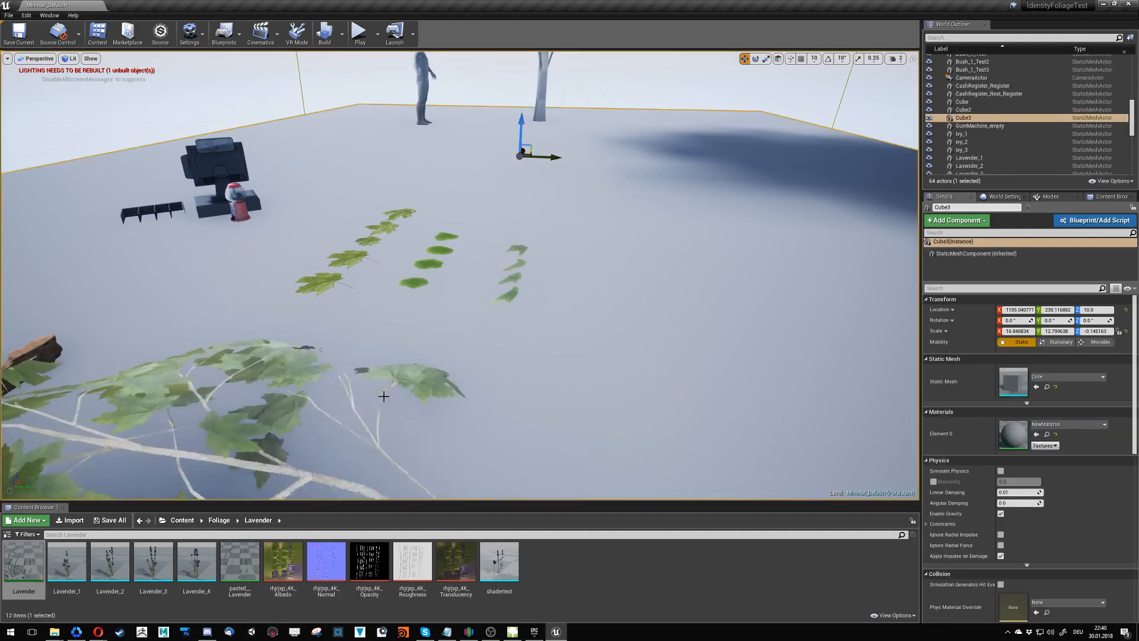
pyautogui.press('Delete')
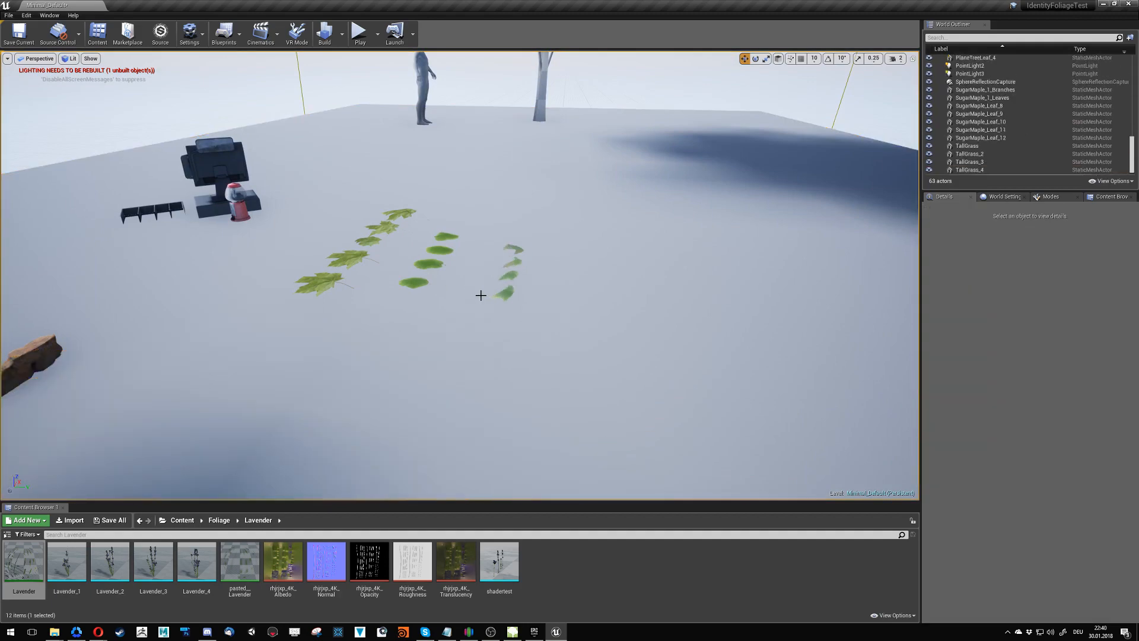
# - Delete the four PlaneTreeLeaf meshes from the floor of the level
pyautogui.click(499, 303)
pyautogui.press('Delete')
pyautogui.click(503, 274)
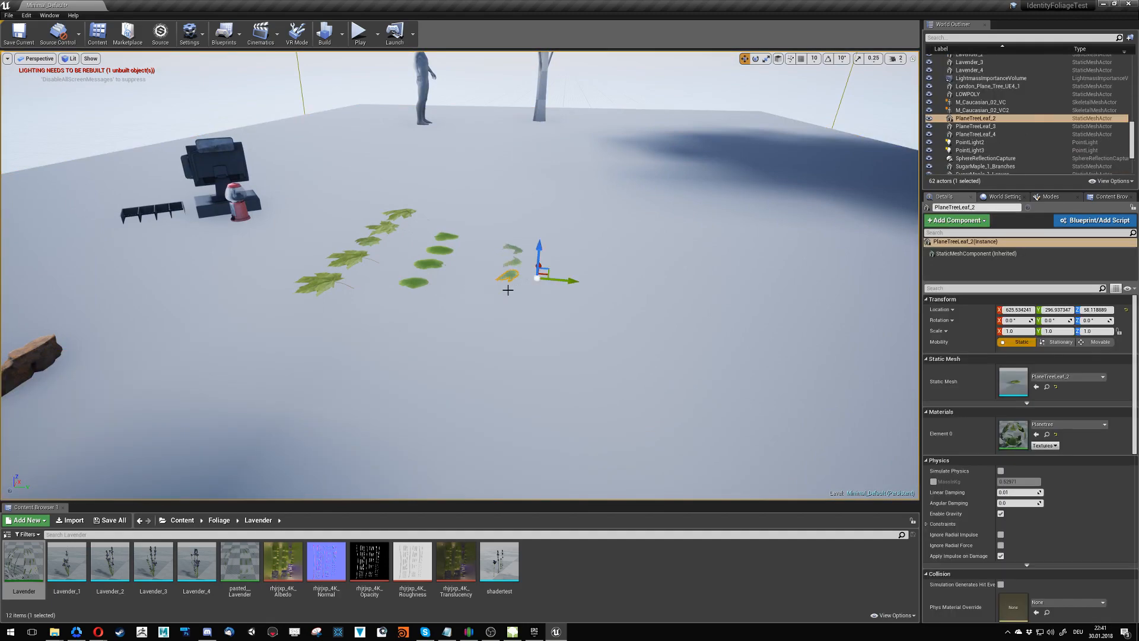
pyautogui.press('Delete')
pyautogui.click(510, 272)
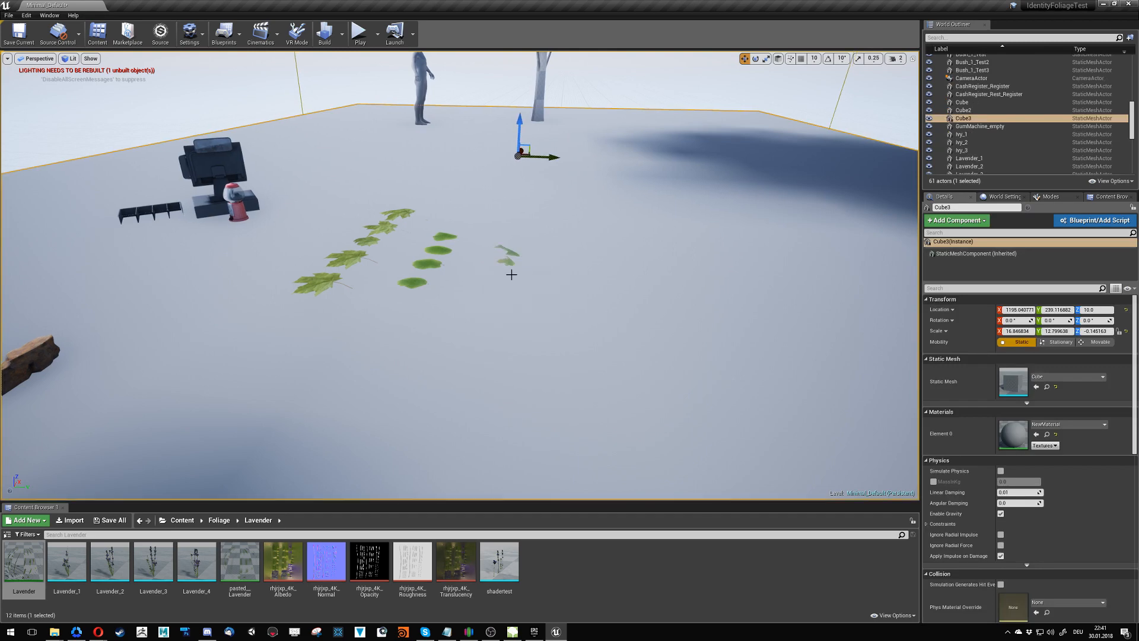
pyautogui.press('Delete')
pyautogui.click(517, 264)
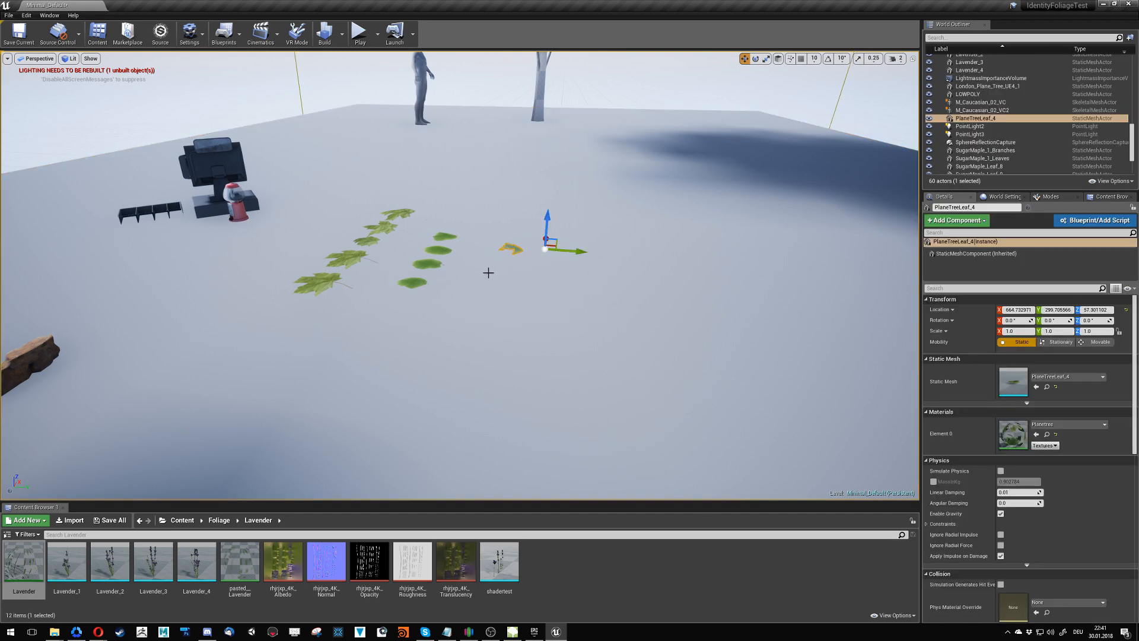
pyautogui.press('Delete')
# - Delete the row of four AmericanElm_Leaf meshes from the level
pyautogui.click(414, 282)
pyautogui.press('Delete')
pyautogui.click(428, 266)
pyautogui.press('Delete')
pyautogui.click(440, 249)
pyautogui.press('Delete')
pyautogui.click(444, 236)
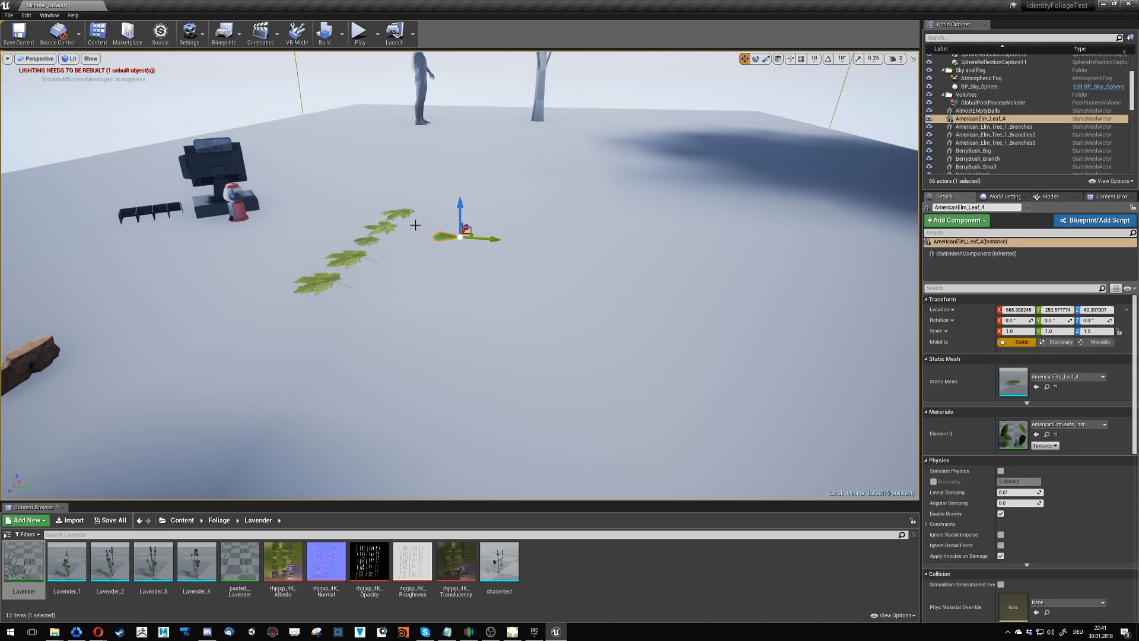
pyautogui.press('Delete')
# - Delete the row of SugarMaple_Leaf meshes from the level
pyautogui.click(398, 214)
pyautogui.press('Delete')
pyautogui.click(381, 227)
pyautogui.press('Delete')
pyautogui.click(355, 254)
pyautogui.press('Delete')
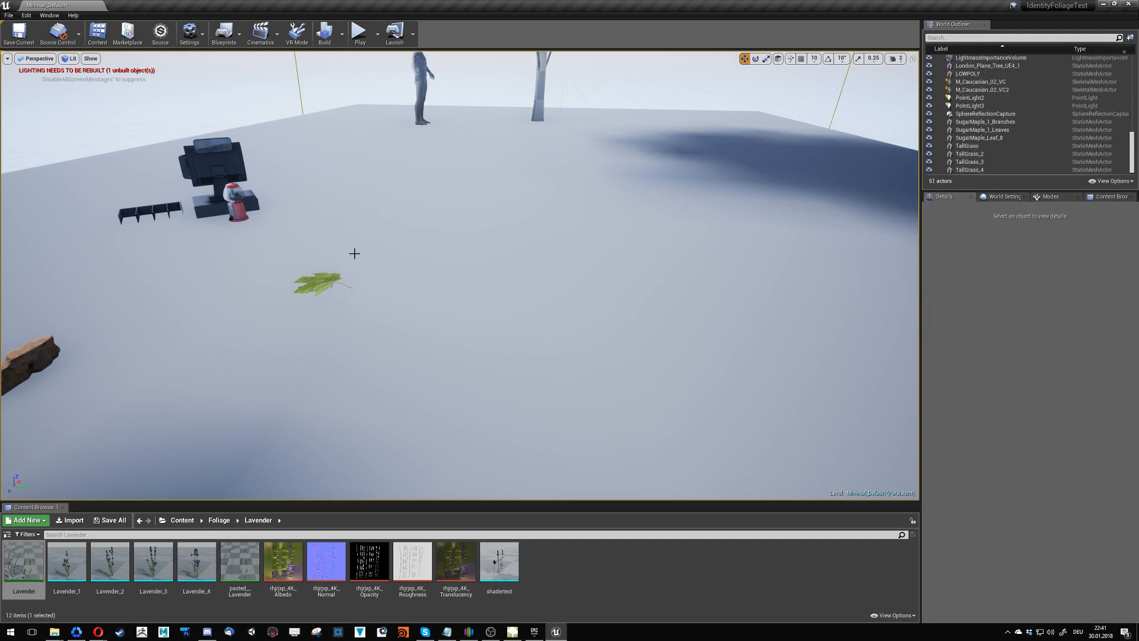
pyautogui.click(323, 286)
pyautogui.press('Delete')
# - Delete the remaining SugarMaple leaf and the LOWPOLY rock mesh from the level floor
pyautogui.moveTo(323, 287); pyautogui.dragTo(237, 292, button='right')
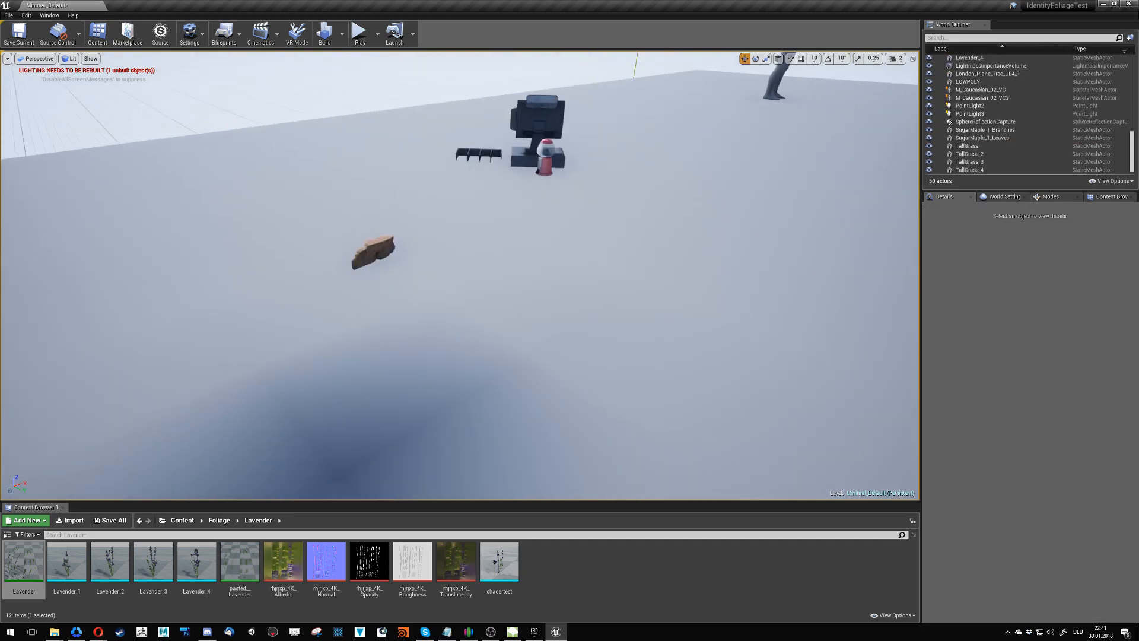
pyautogui.click(379, 248)
pyautogui.press('f')
pyautogui.keyDown('alt'); pyautogui.moveTo(386, 258); pyautogui.dragTo(738, 394); pyautogui.keyUp('alt')
pyautogui.scroll(-8, 422, 299)
pyautogui.scroll(-2, 498, 441)
pyautogui.press('r')
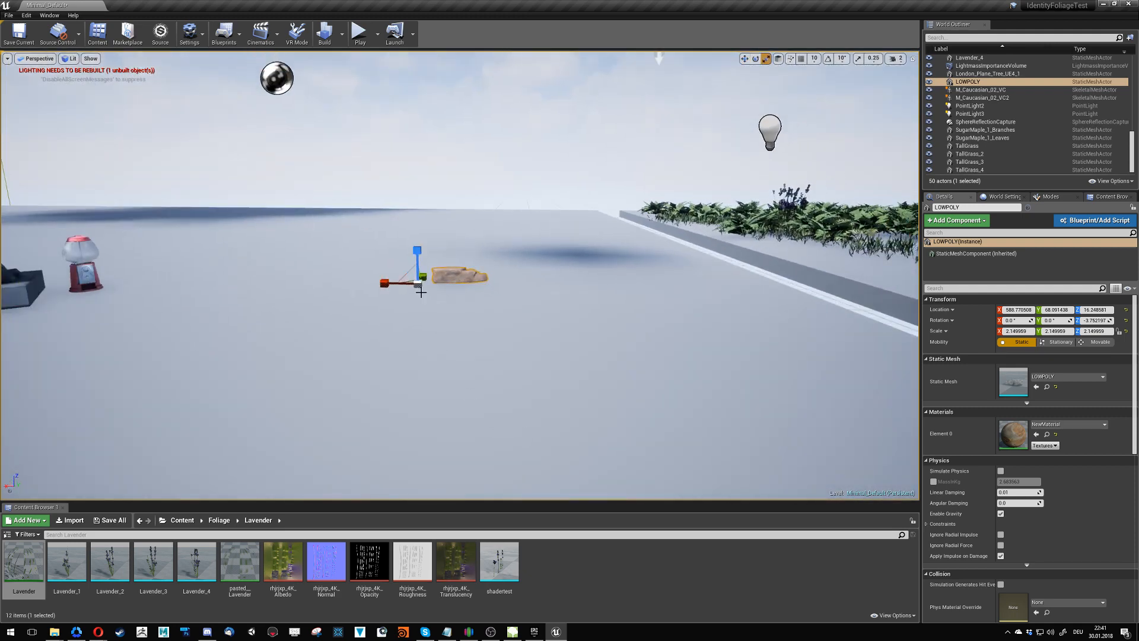
pyautogui.moveTo(421, 289); pyautogui.dragTo(552, 254)
pyautogui.moveTo(537, 339); pyautogui.dragTo(553, 338, button='right')
pyautogui.keyDown('alt'); pyautogui.moveTo(553, 337); pyautogui.dragTo(395, 177); pyautogui.keyUp('alt')
pyautogui.press('Delete')
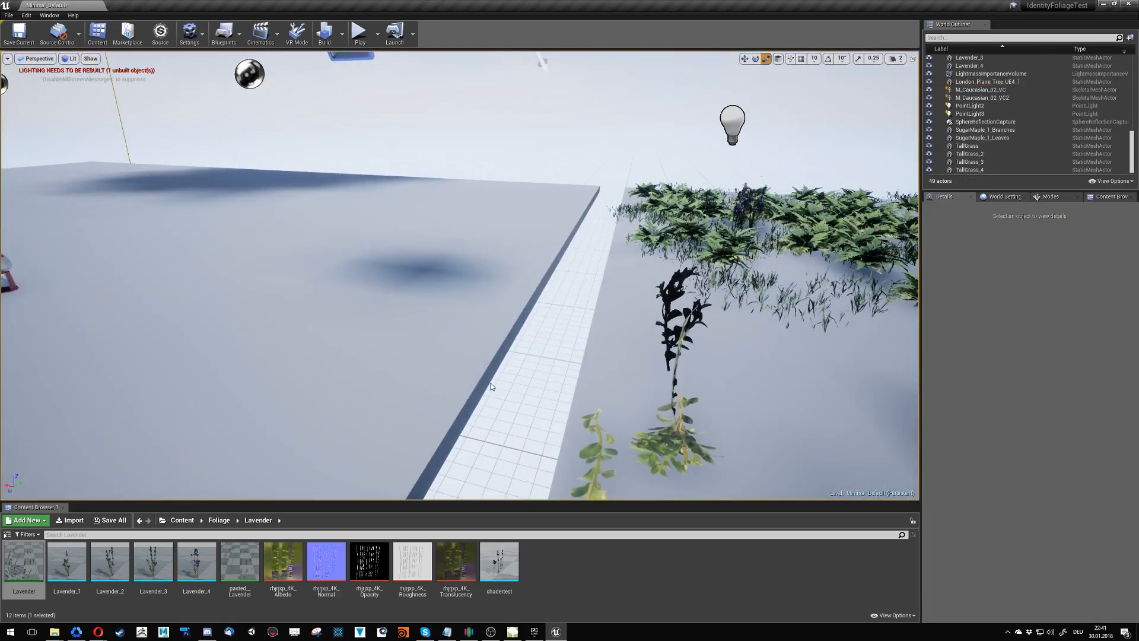
pyautogui.click(342, 34)
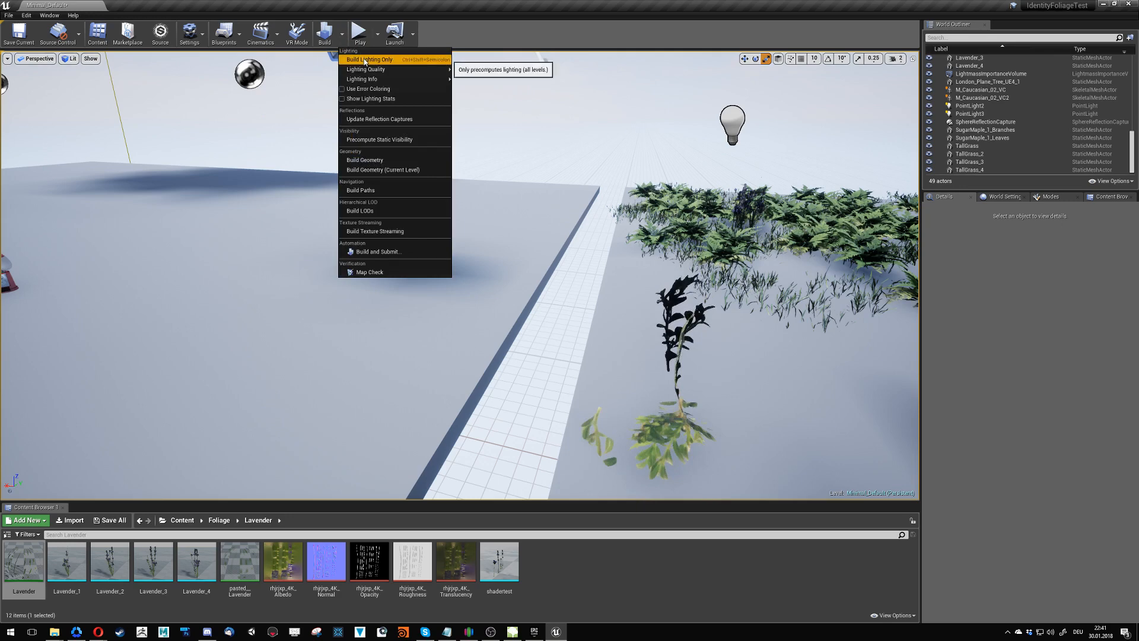
pyautogui.click(356, 61)
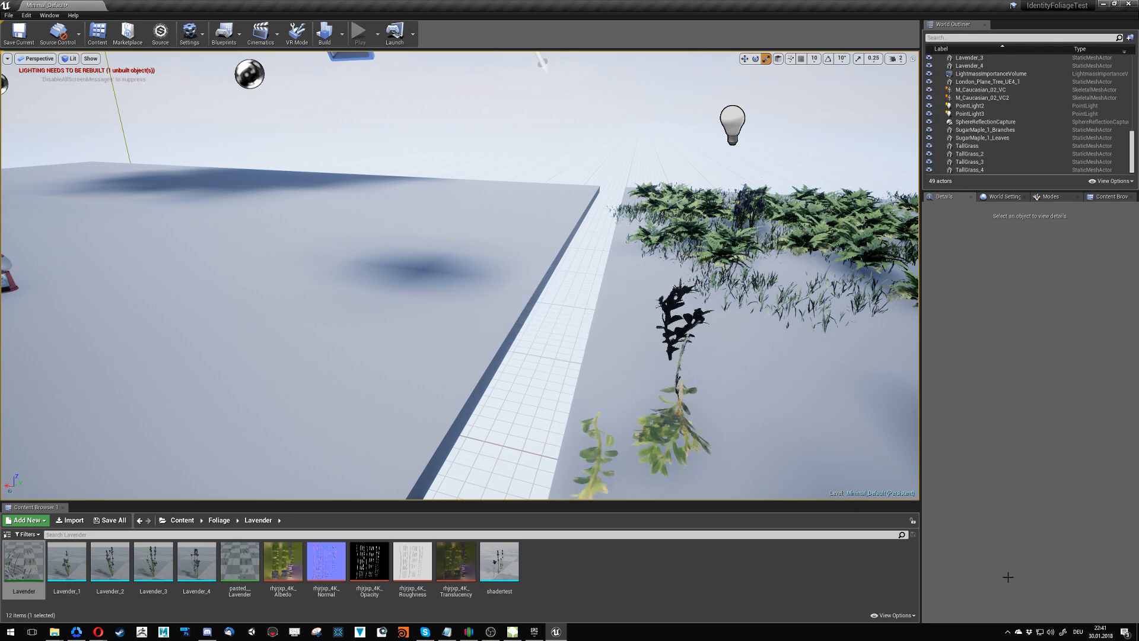
pyautogui.click(958, 609)
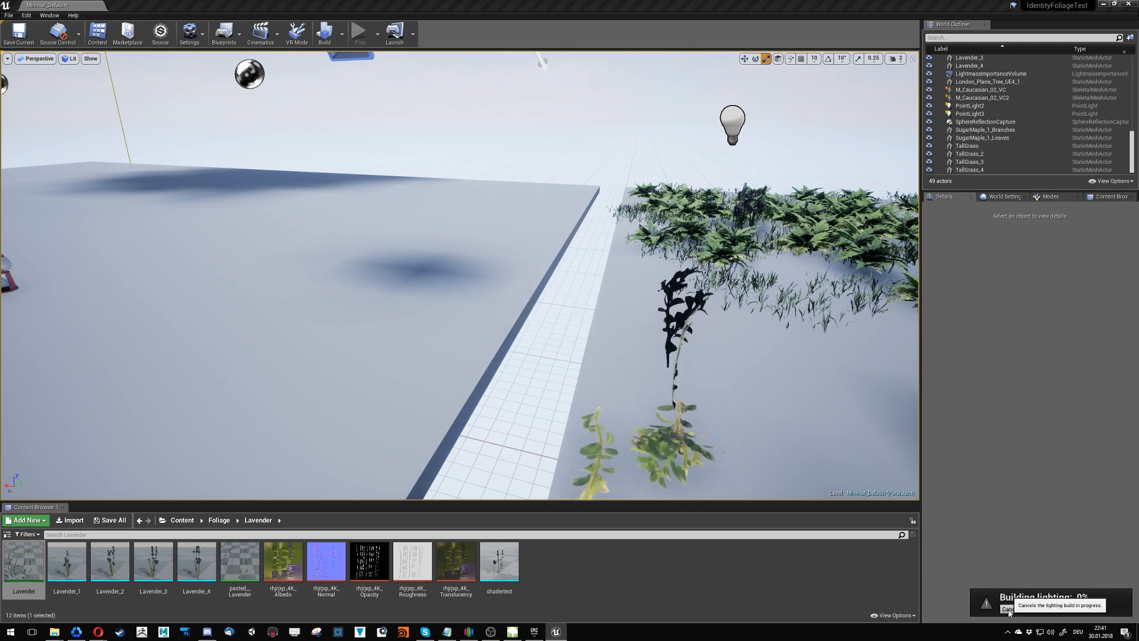
# - Delete the berry bush branch, the BerryBush_Big mesh and the small berry bush around the mannequin
pyautogui.moveTo(601, 375); pyautogui.dragTo(534, 348, button='right')
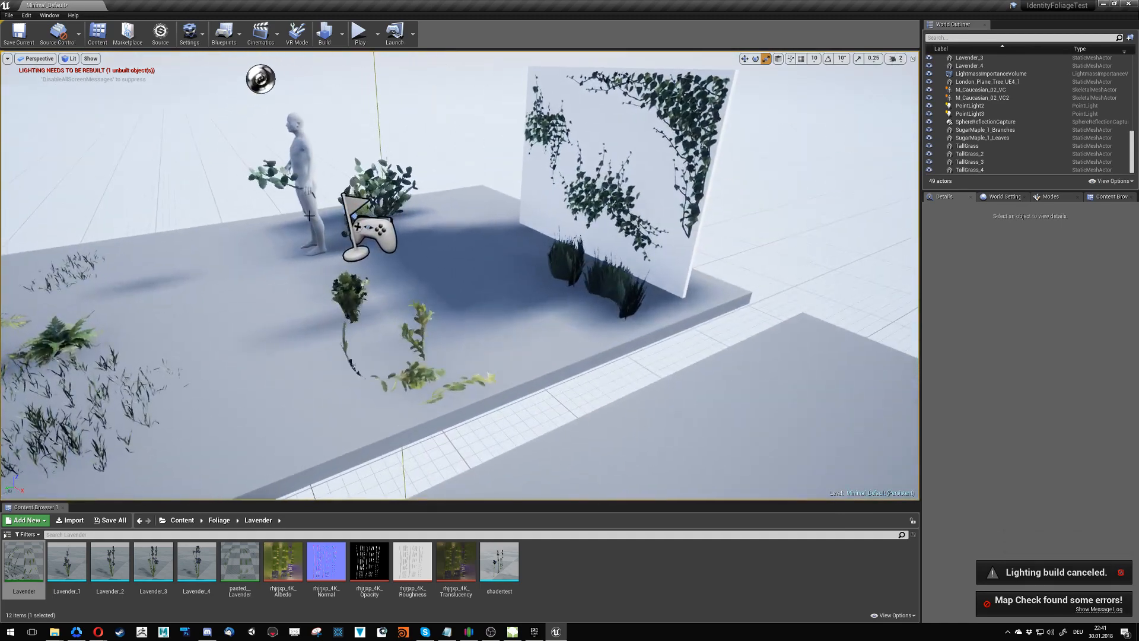
pyautogui.click(276, 185)
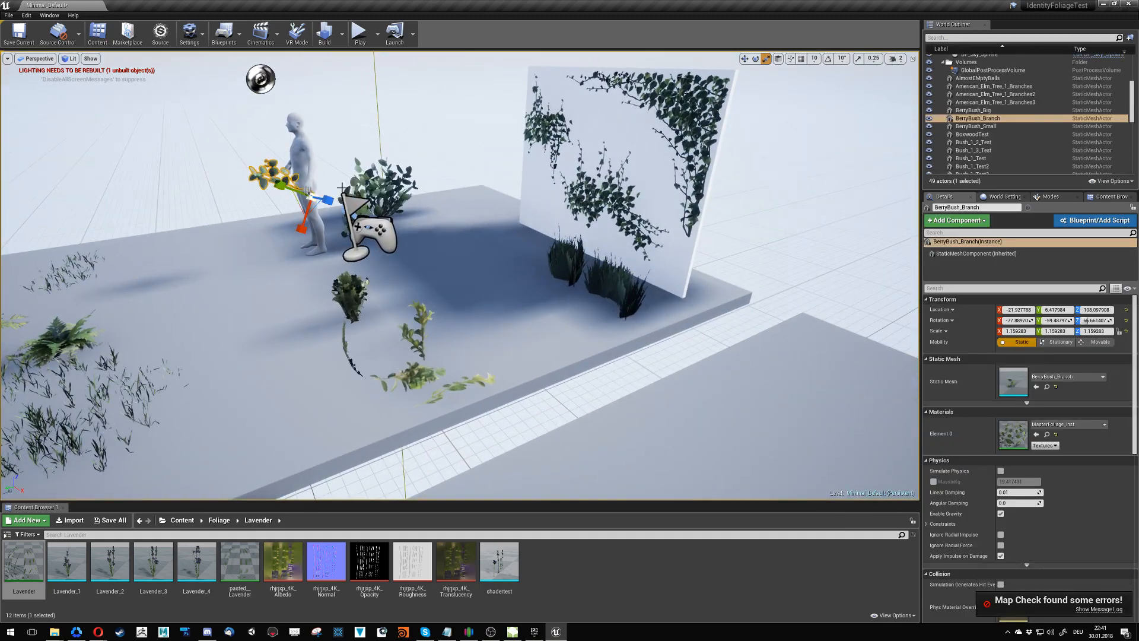
pyautogui.press('Delete')
pyautogui.click(392, 187)
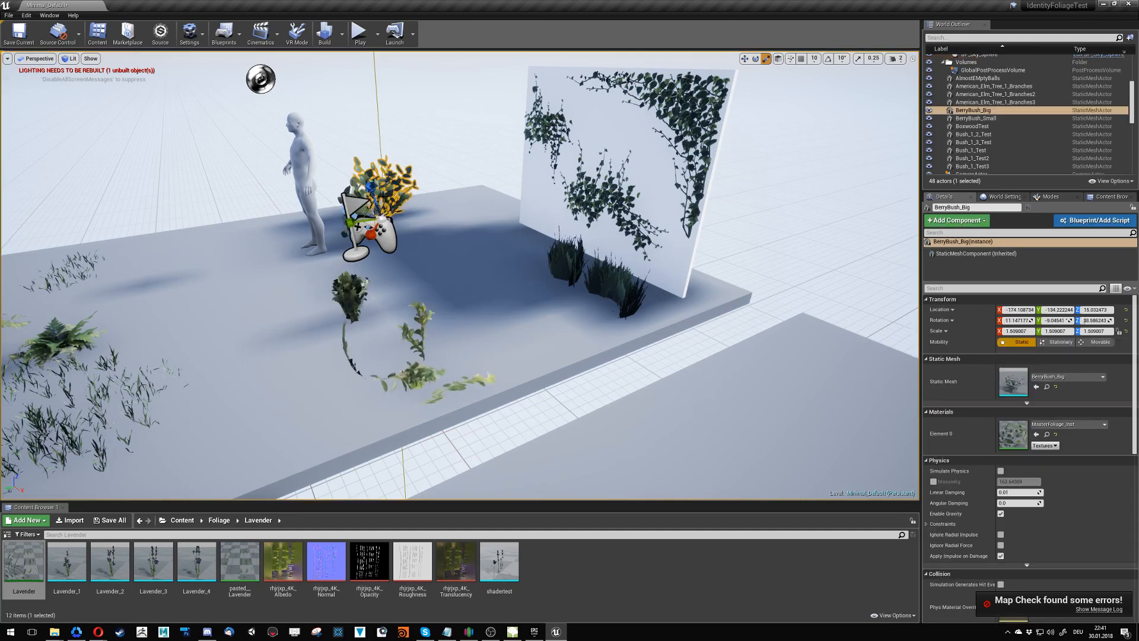
pyautogui.press('Delete')
pyautogui.click(375, 189)
pyautogui.click(367, 212)
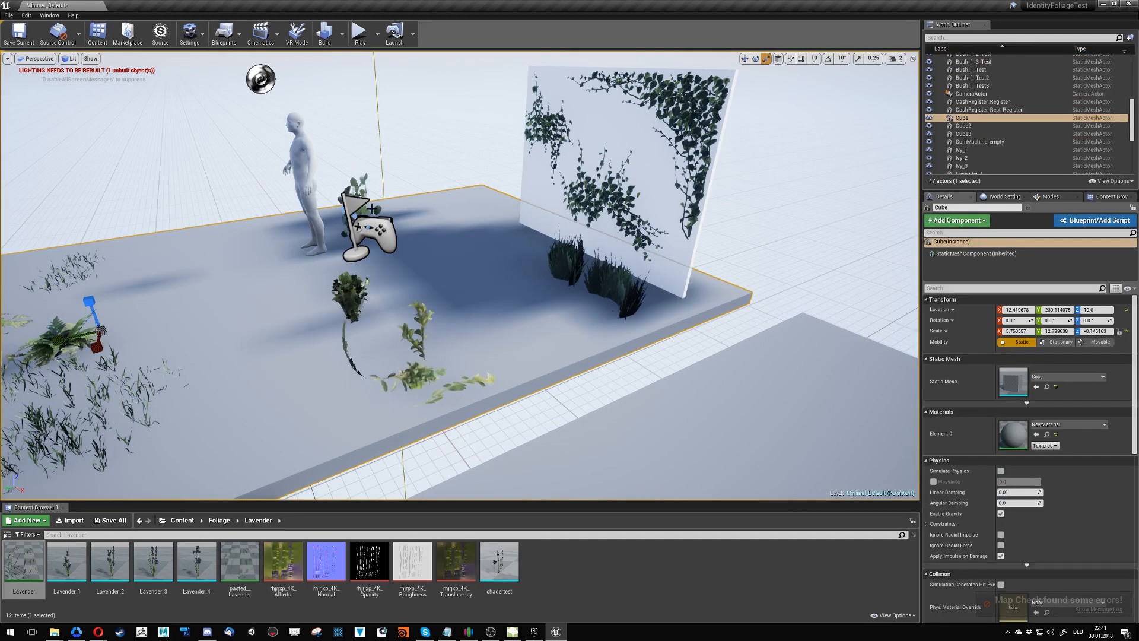
pyautogui.click(359, 212)
pyautogui.press('Delete')
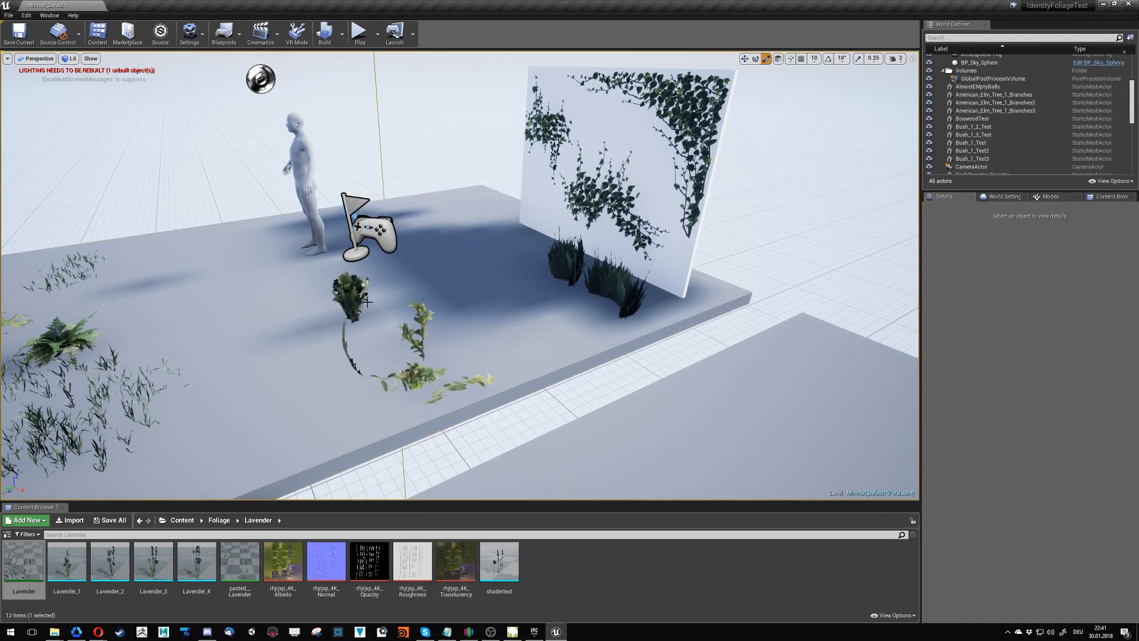
# - Delete the five bush test meshes standing and lying on the floor in front of the ivy wall
pyautogui.click(350, 302)
pyautogui.press('Delete')
pyautogui.click(350, 349)
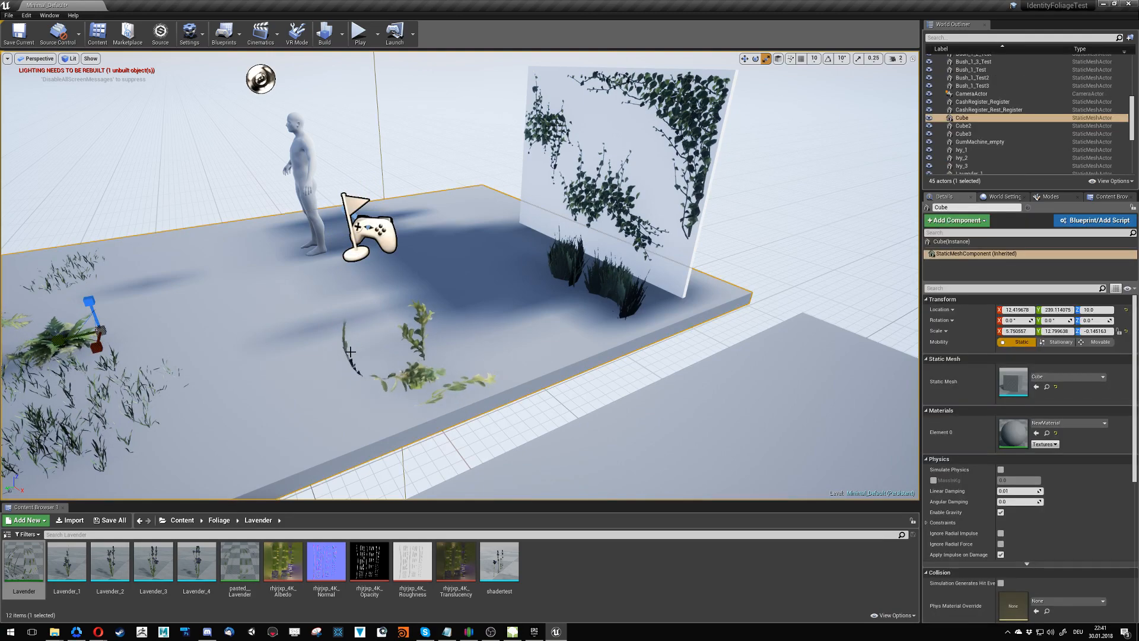
pyautogui.click(350, 352)
pyautogui.press('Delete')
pyautogui.click(415, 347)
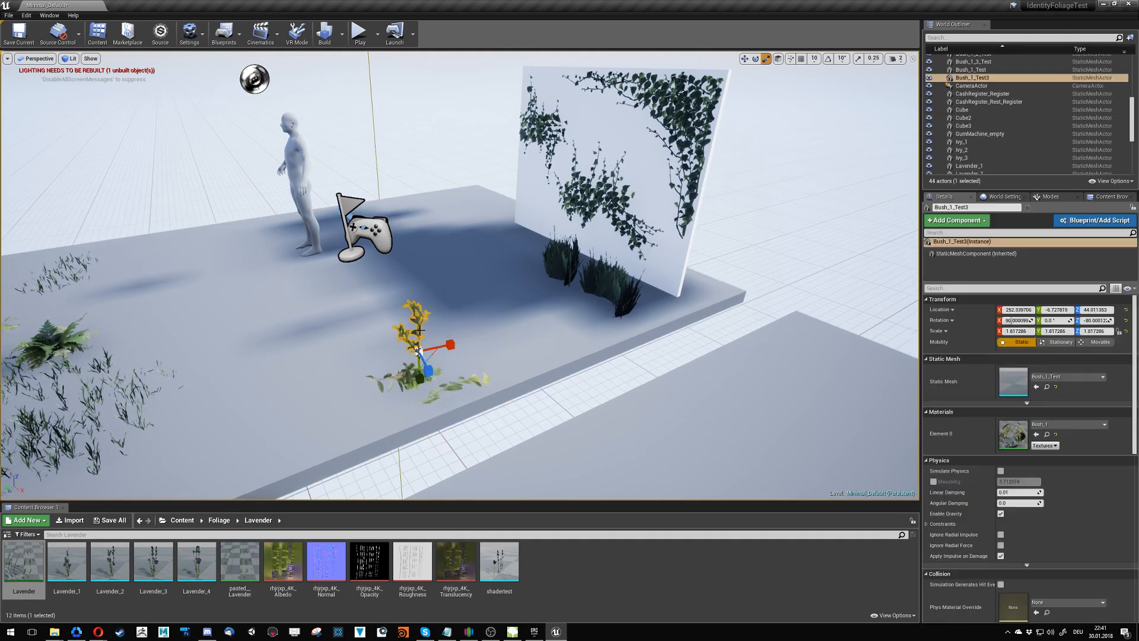
pyautogui.press('Delete')
pyautogui.click(409, 381)
pyautogui.click(412, 378)
pyautogui.press('Delete')
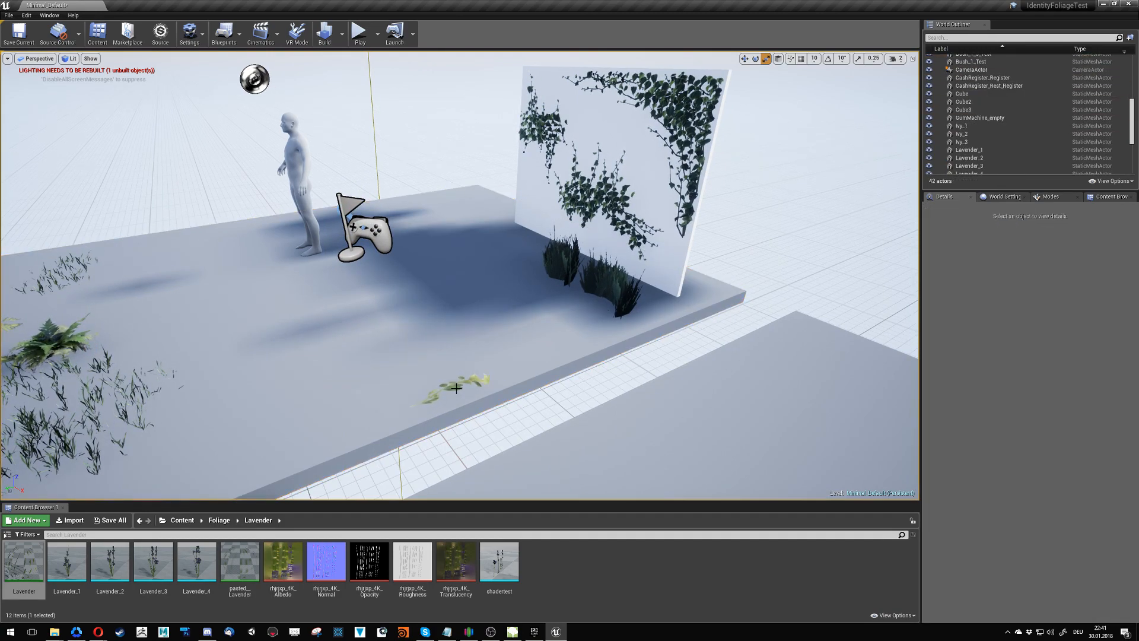
pyautogui.click(457, 386)
pyautogui.press('Delete')
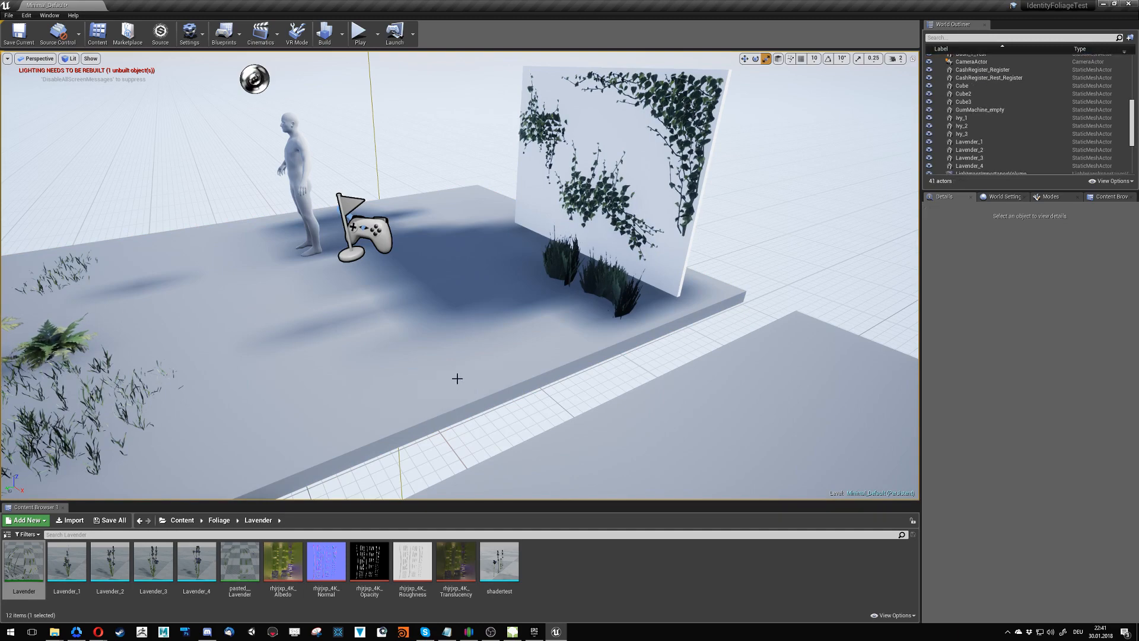
# - Start a lighting-only build for the level
pyautogui.moveTo(456, 378); pyautogui.dragTo(202, 321, button='right')
pyautogui.click(343, 34)
pyautogui.click(368, 57)
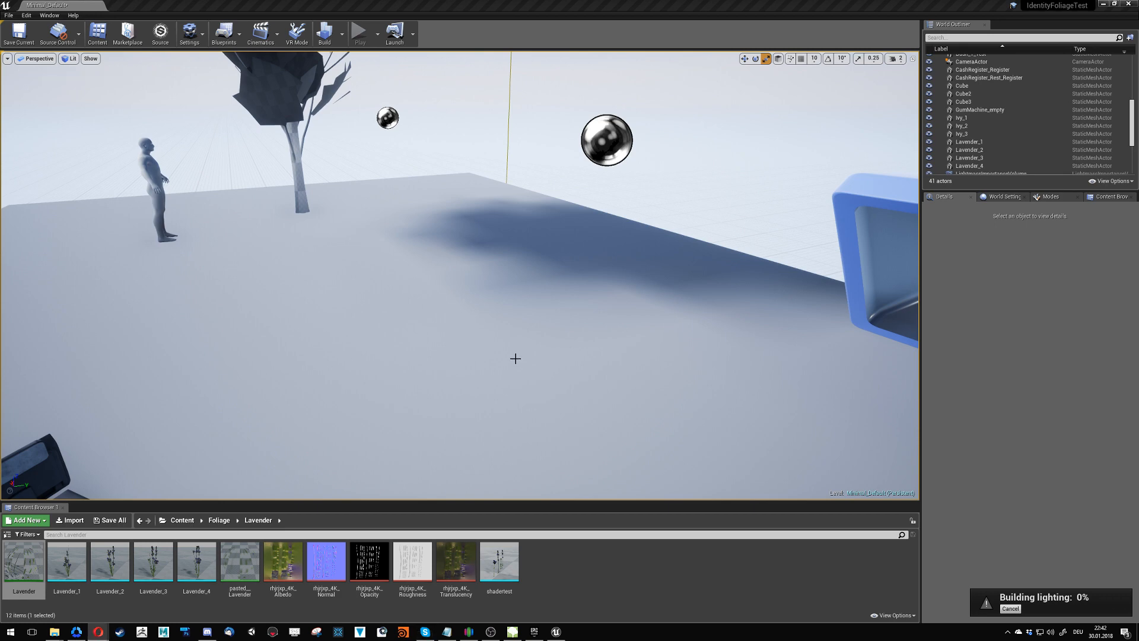
pyautogui.moveTo(540, 376); pyautogui.dragTo(552, 384, button='right')
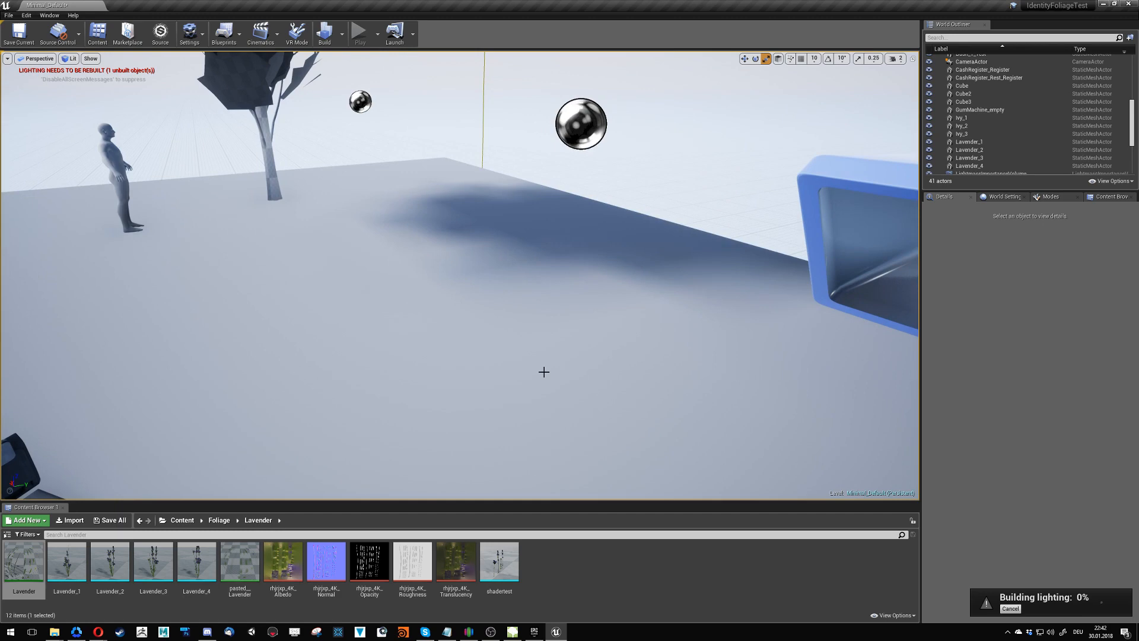
pyautogui.click(1030, 632)
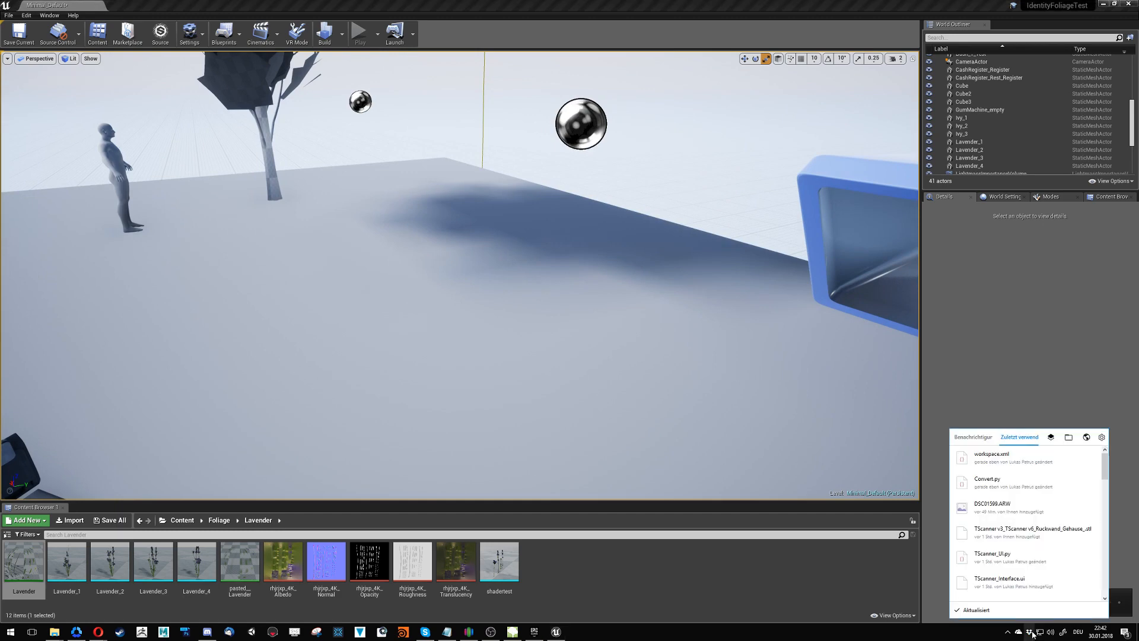
pyautogui.click(1033, 634)
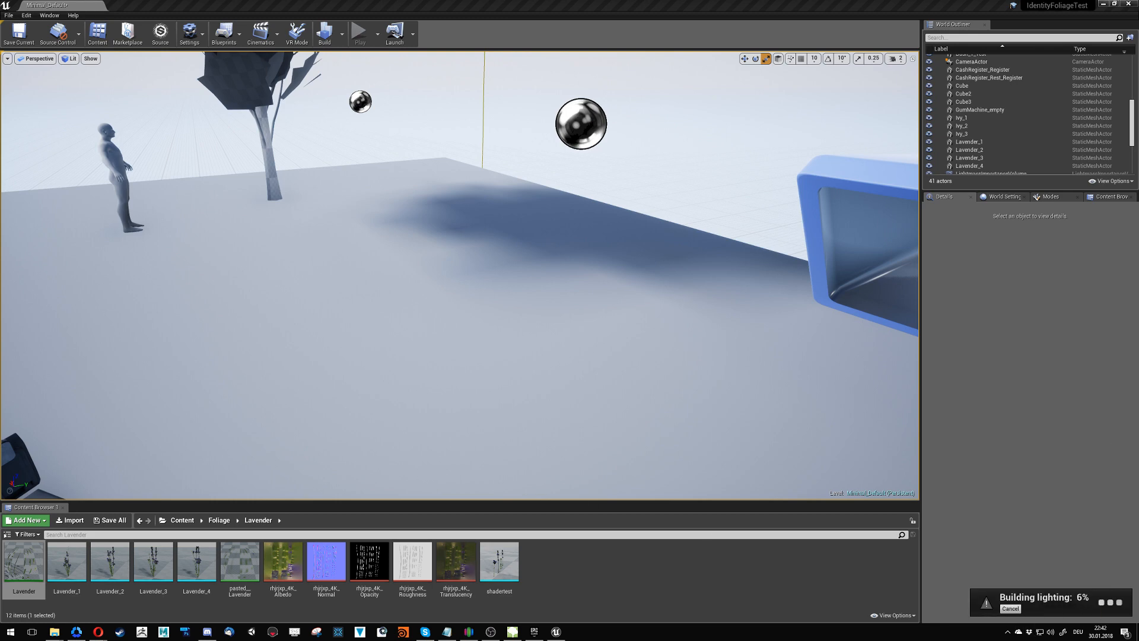
pyautogui.moveTo(409, 401); pyautogui.dragTo(415, 405, button='right')
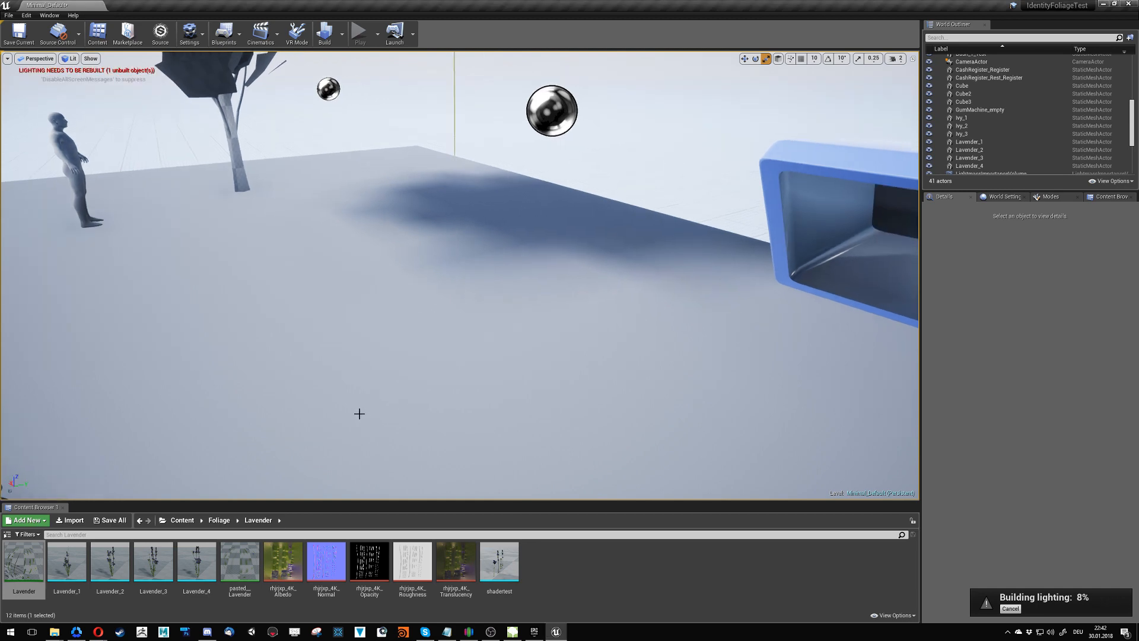
# - Inspect the Lavender_4 static mesh in its own editor and close it again
pyautogui.doubleClick(197, 563)
pyautogui.moveTo(362, 391)
pyautogui.mouseDown(button='right')
pyautogui.moveTo(321, 395)
pyautogui.moveTo(439, 395)
pyautogui.moveTo(362, 394)
pyautogui.mouseUp(button='right')
pyautogui.press('w')
pyautogui.press('w')
pyautogui.press('s')
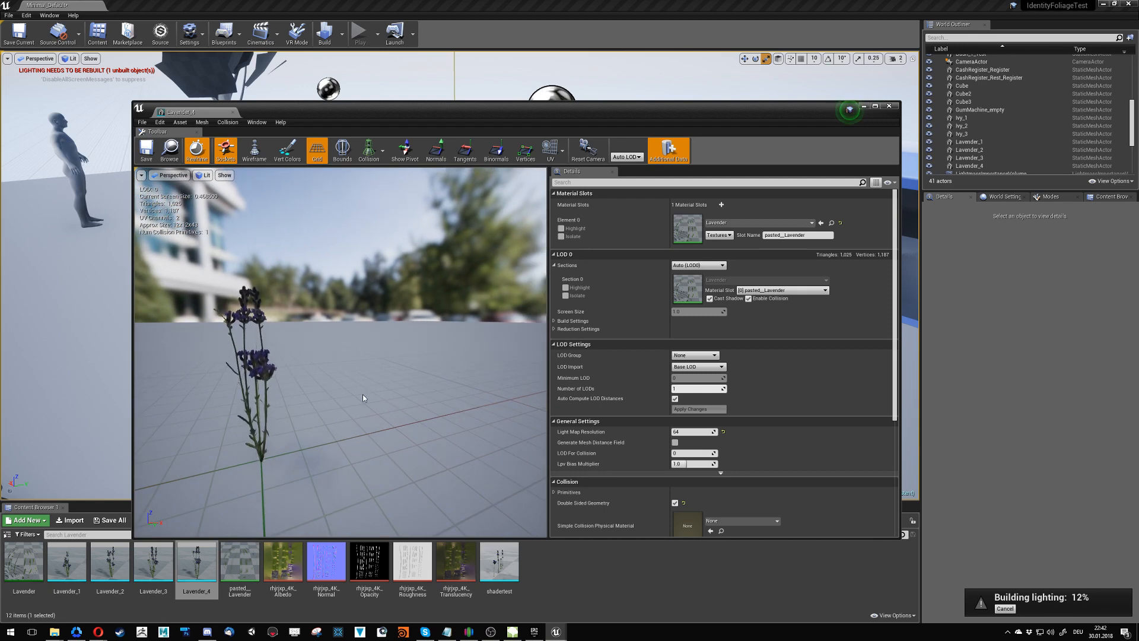
pyautogui.click(234, 113)
pyautogui.scroll(-5, 270, 364)
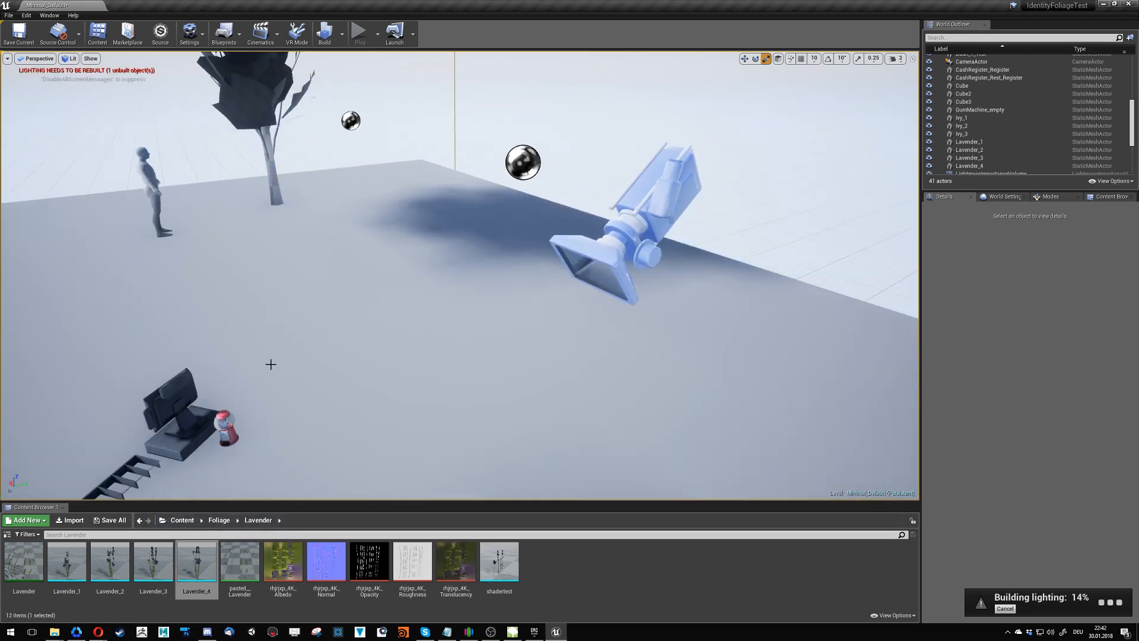
pyautogui.moveTo(271, 364); pyautogui.dragTo(315, 374)
pyautogui.moveTo(314, 374); pyautogui.dragTo(313, 329, button='right')
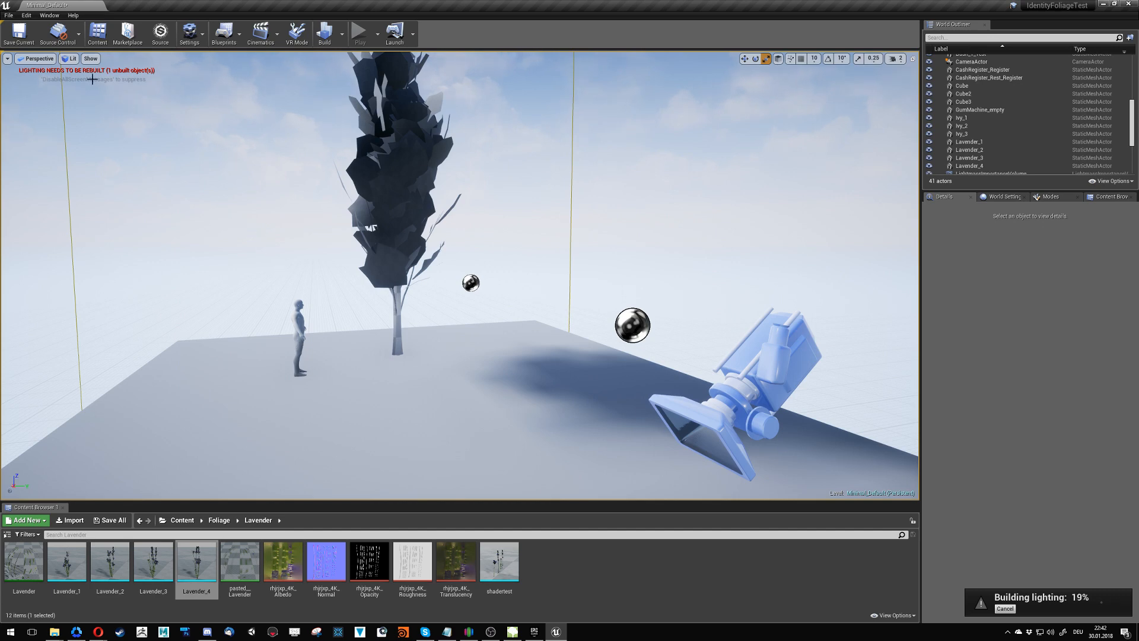
pyautogui.click(69, 58)
pyautogui.click(74, 77)
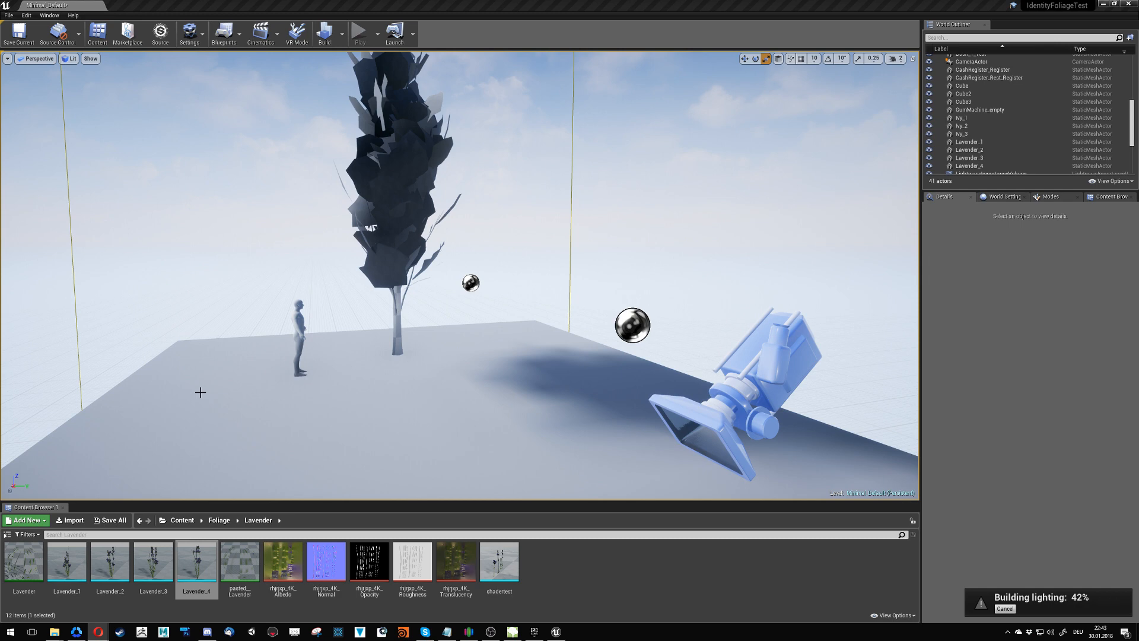
pyautogui.moveTo(267, 392); pyautogui.dragTo(368, 475, button='right')
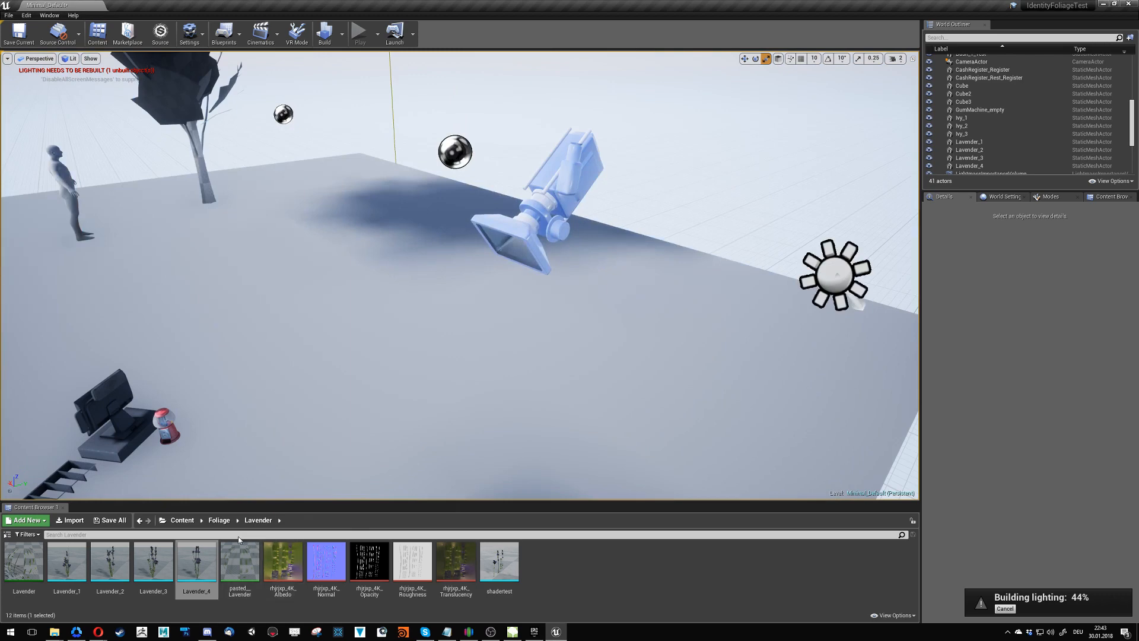
# - Browse the project content to the Trees/Planetree/Planetree_Tree folder
pyautogui.click(219, 520)
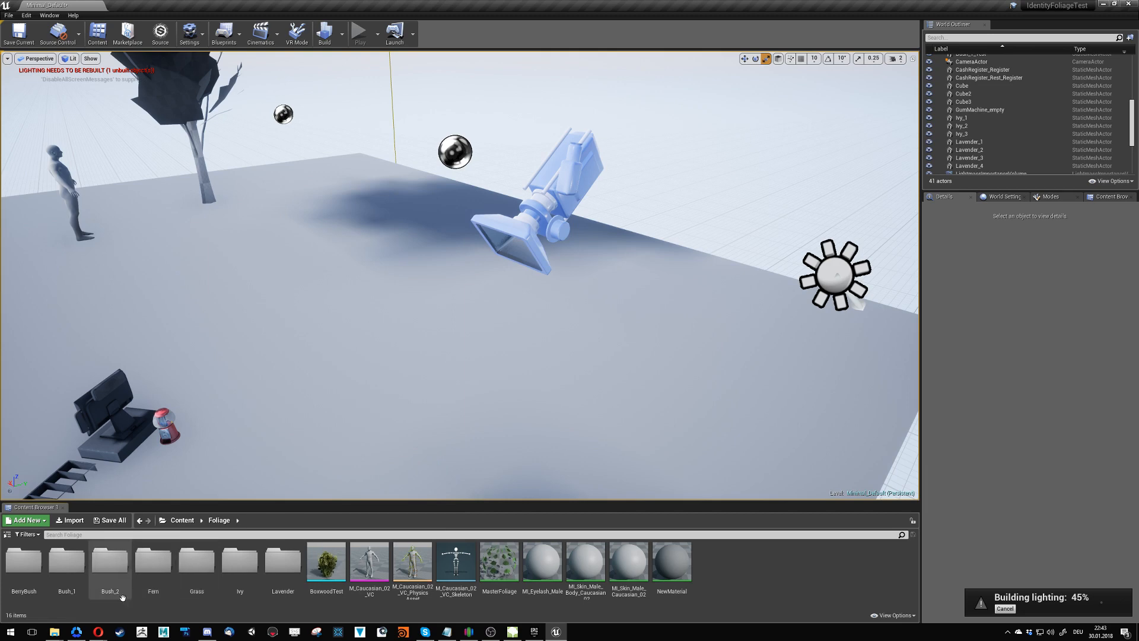
pyautogui.click(181, 520)
pyautogui.doubleClick(257, 590)
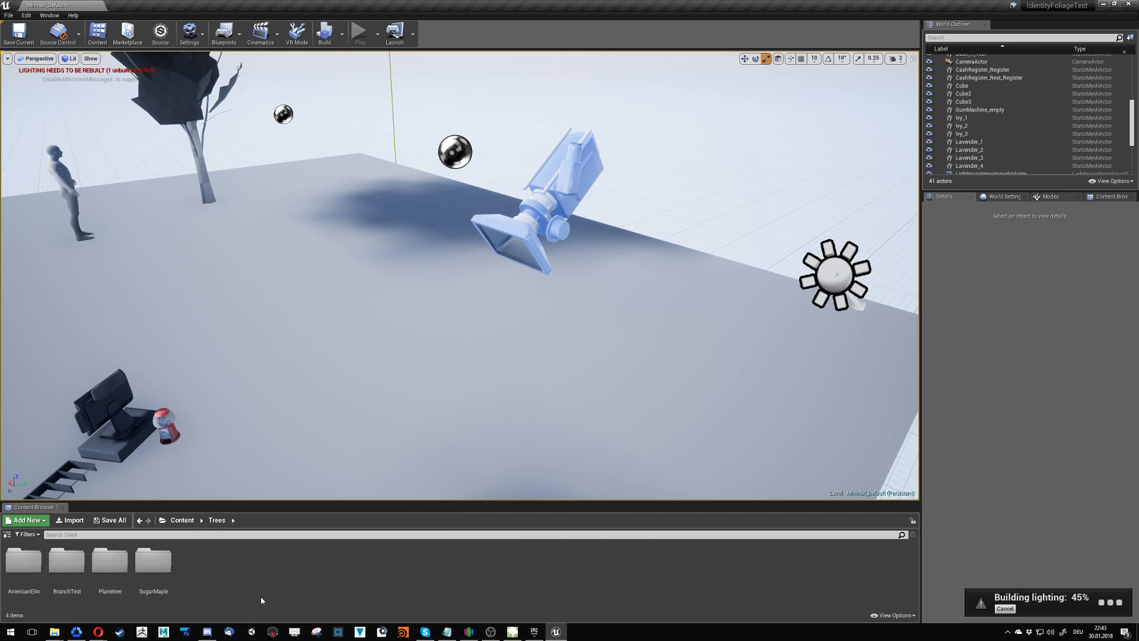
pyautogui.doubleClick(110, 561)
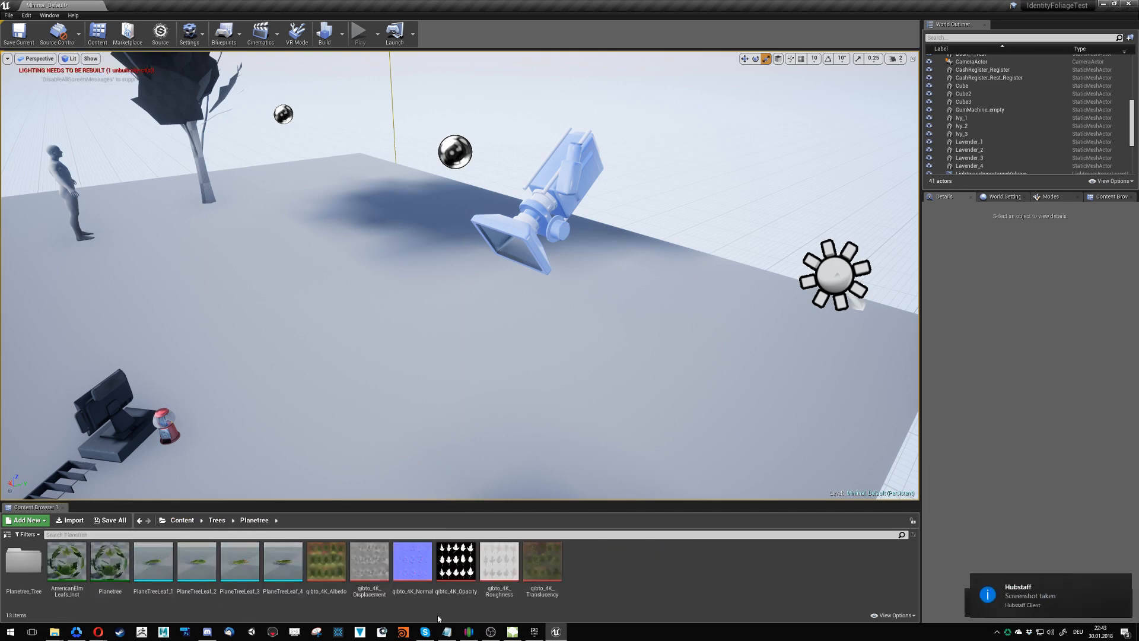
pyautogui.click(1123, 583)
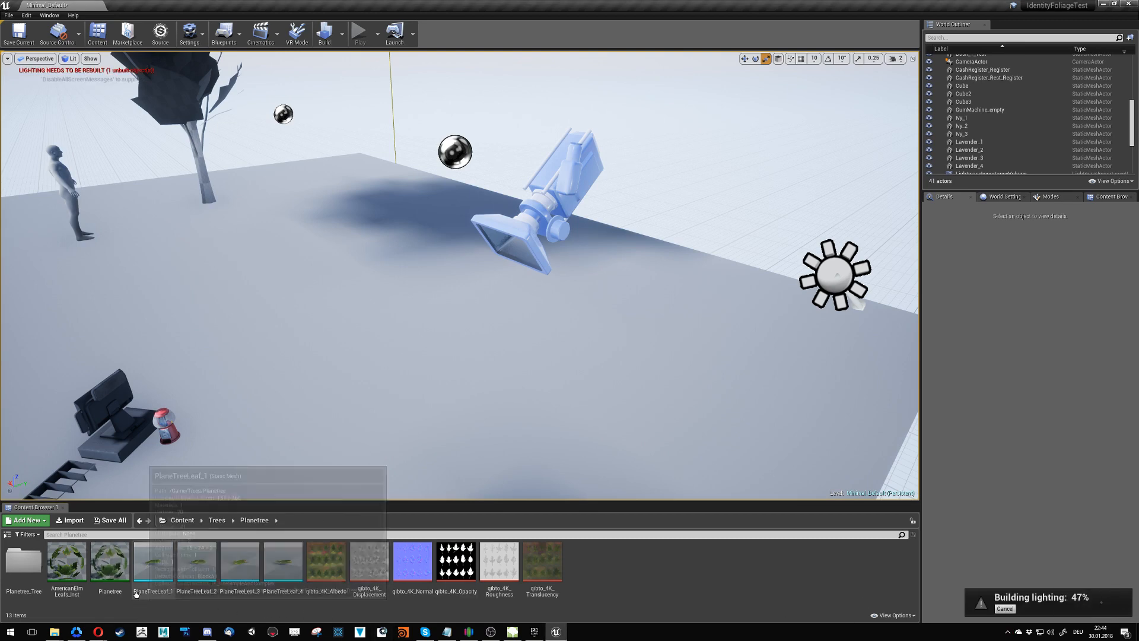
pyautogui.doubleClick(23, 560)
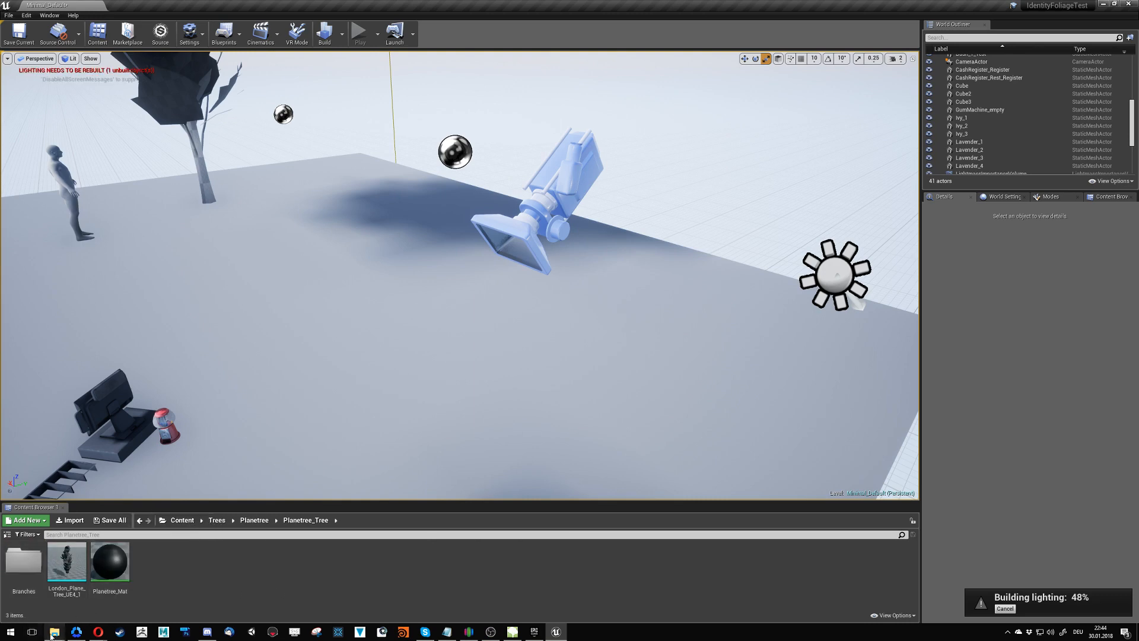
# - Import the ten TGA textures from the London_Plane_Tree_UE4_1 folder into Planetree_Tree, accepting Bark_Normal as a normal map
pyautogui.moveTo(55, 633)
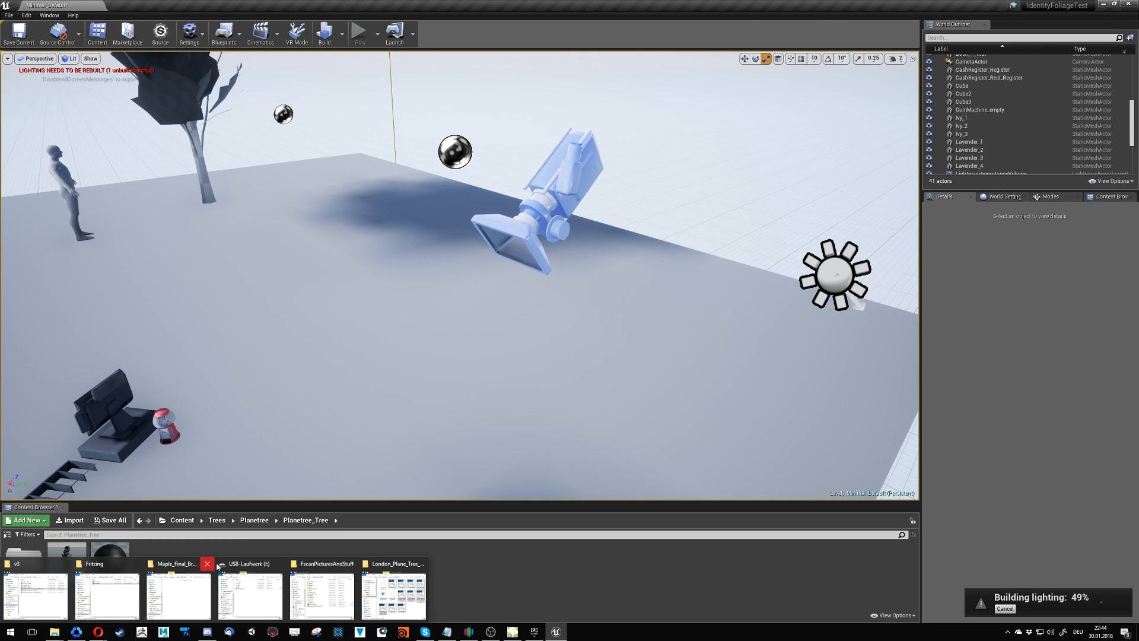
pyautogui.click(395, 592)
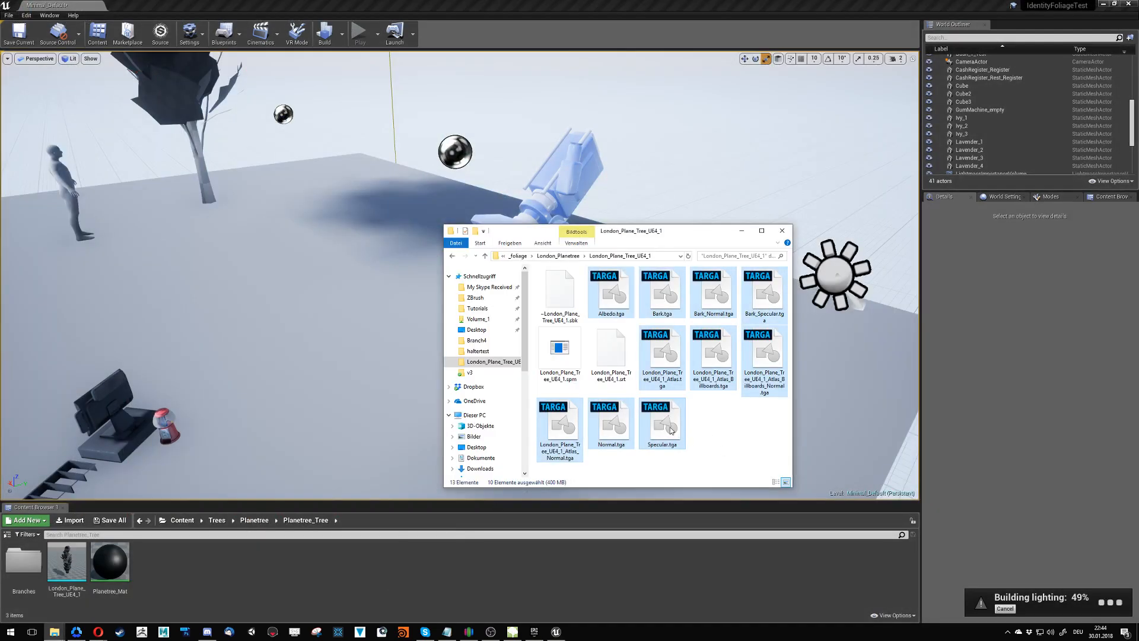
pyautogui.moveTo(184, 591); pyautogui.dragTo(199, 573)
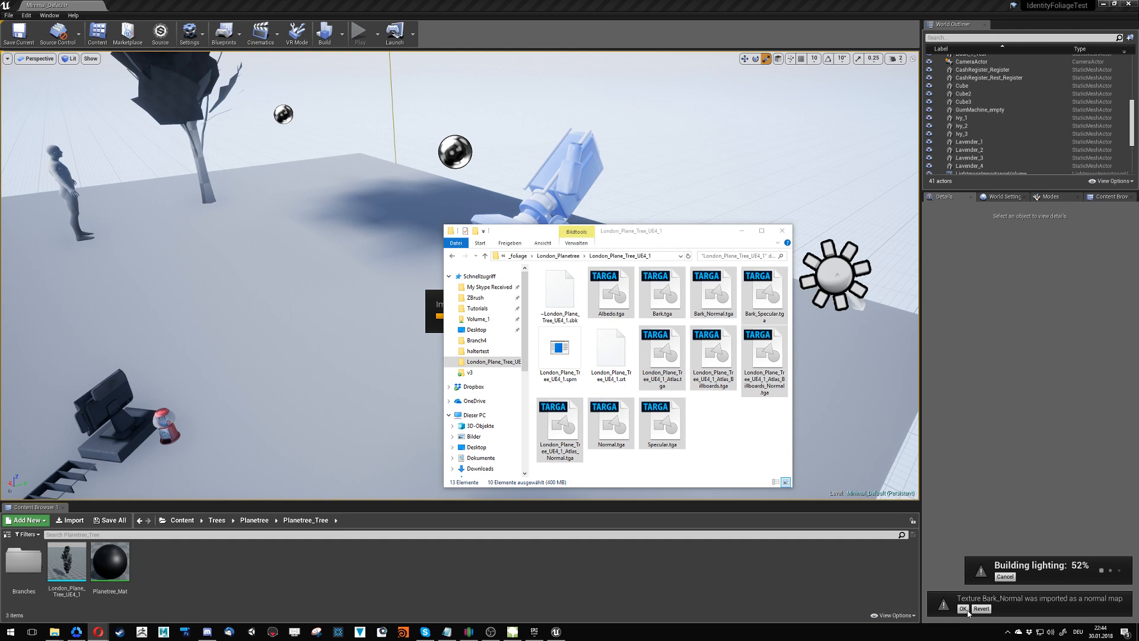
pyautogui.click(968, 612)
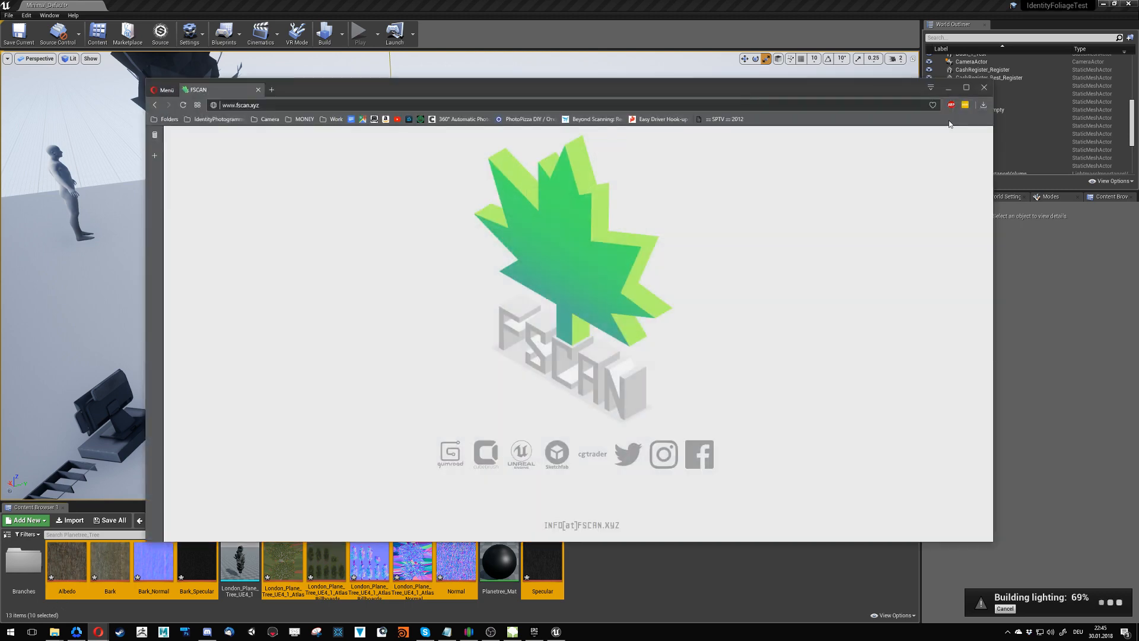
# - Examine the gumball machine beside the cash register up close
pyautogui.click(948, 88)
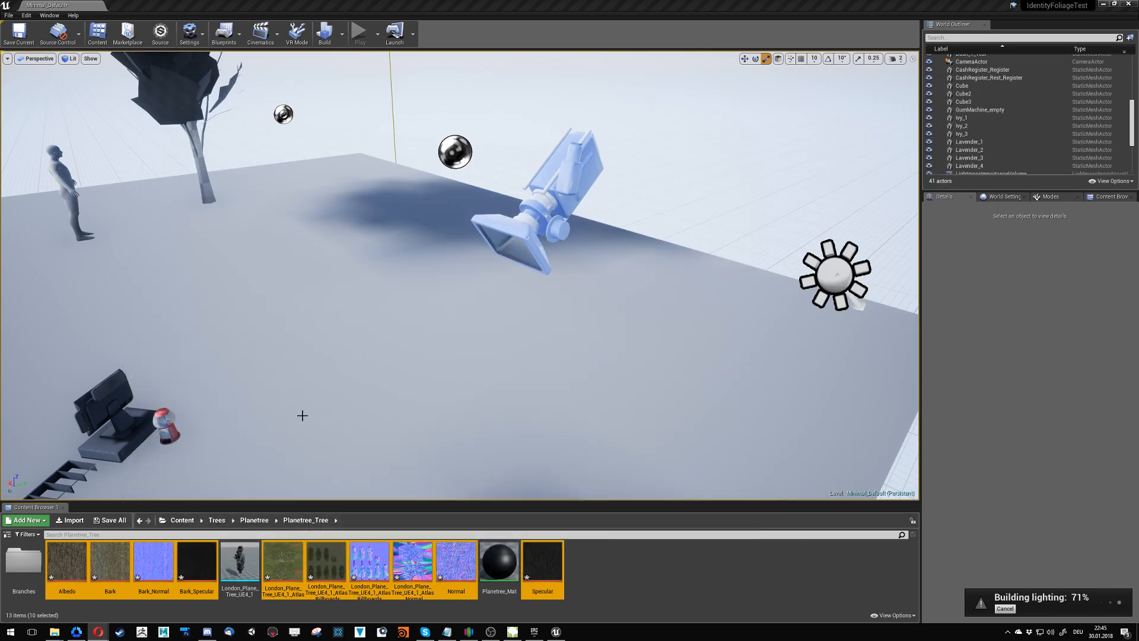
pyautogui.moveTo(302, 416); pyautogui.dragTo(209, 466, button='right')
pyautogui.press('w')
pyautogui.press('w')
pyautogui.press('w')
pyautogui.press('a')
pyautogui.press('a')
pyautogui.press('a')
pyautogui.press('d')
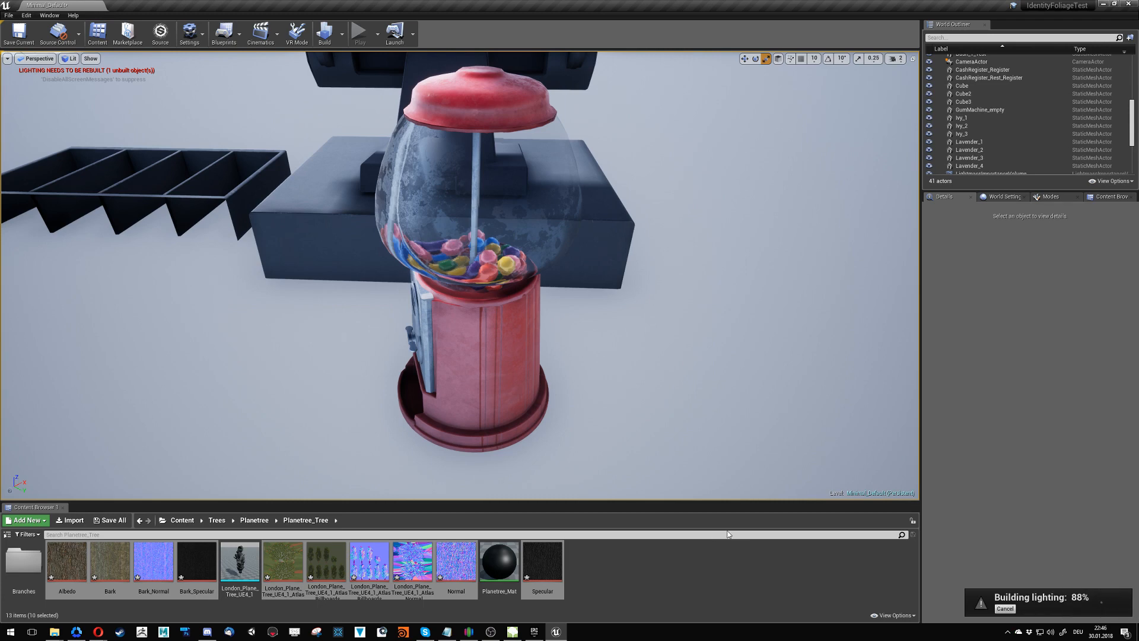
# - Inspect the Bark and Bark_Specular textures in their own editors and close them again
pyautogui.click(614, 597)
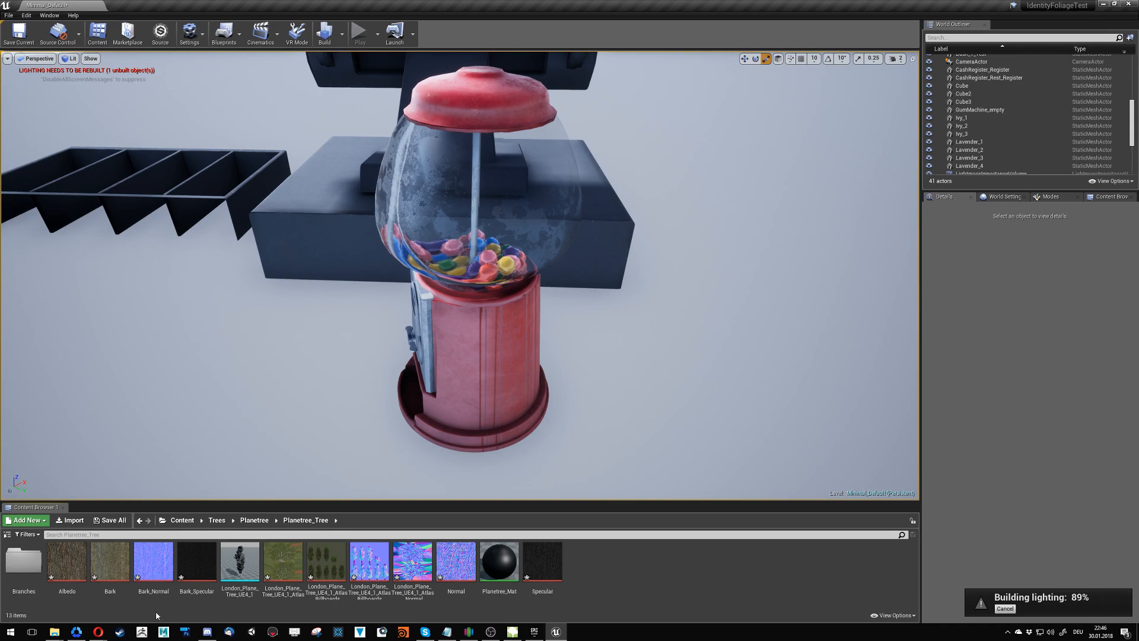
pyautogui.doubleClick(114, 576)
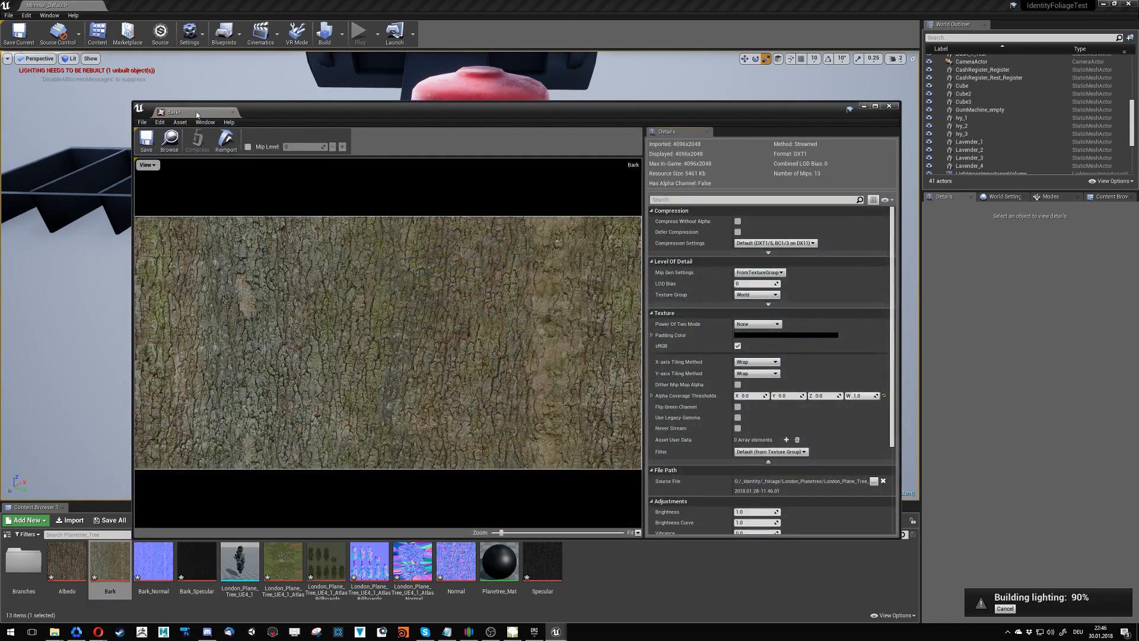
pyautogui.click(235, 113)
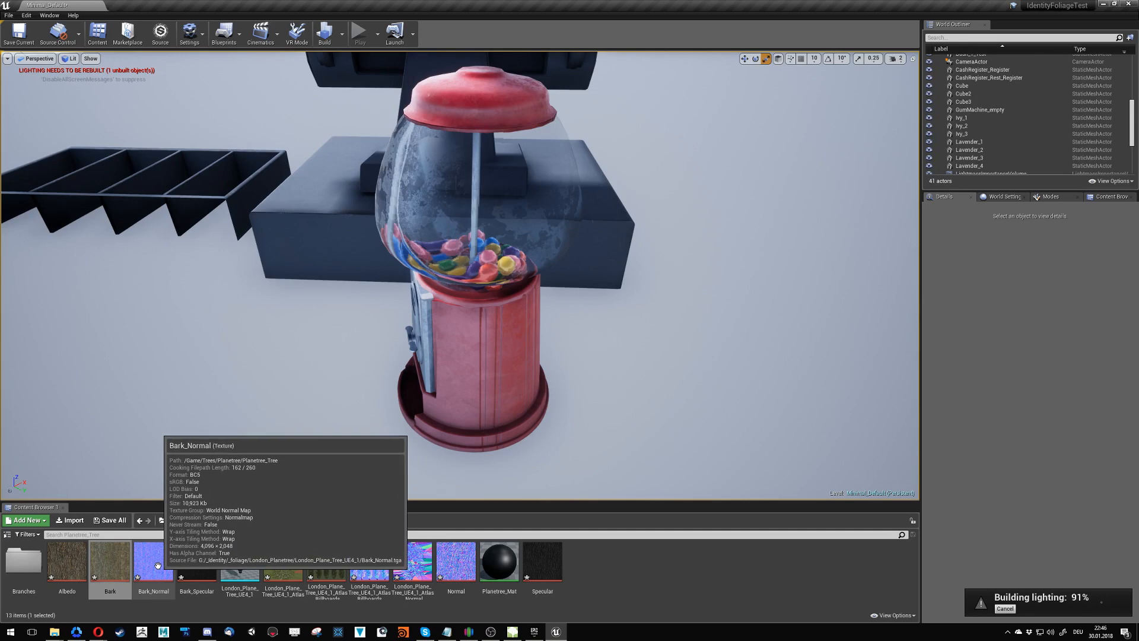
pyautogui.click(192, 581)
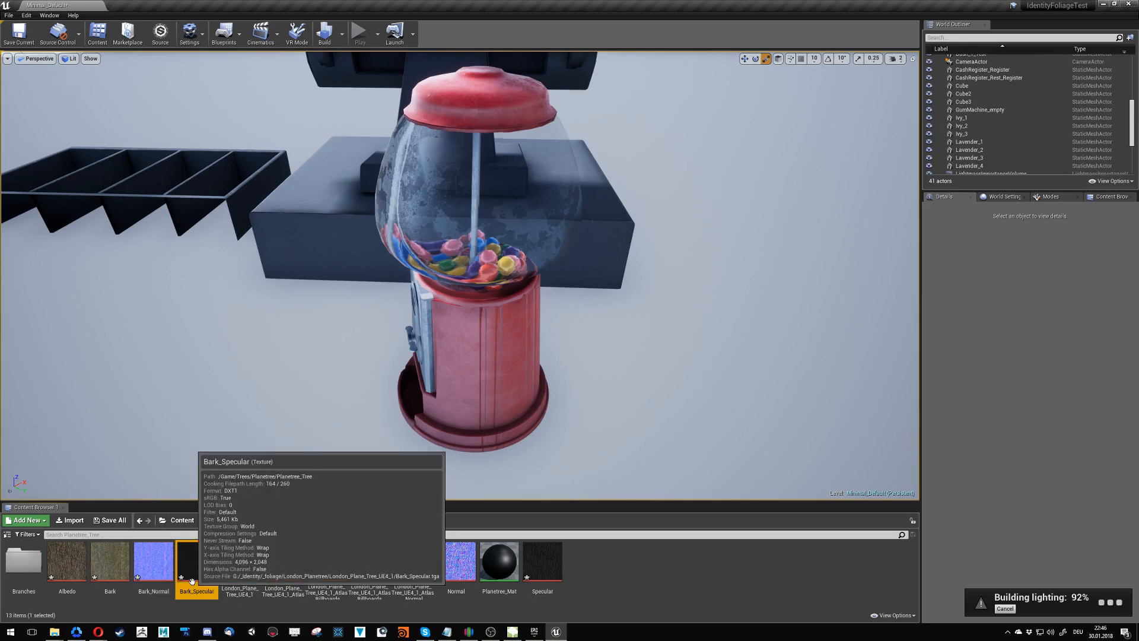
pyautogui.doubleClick(191, 578)
pyautogui.click(232, 112)
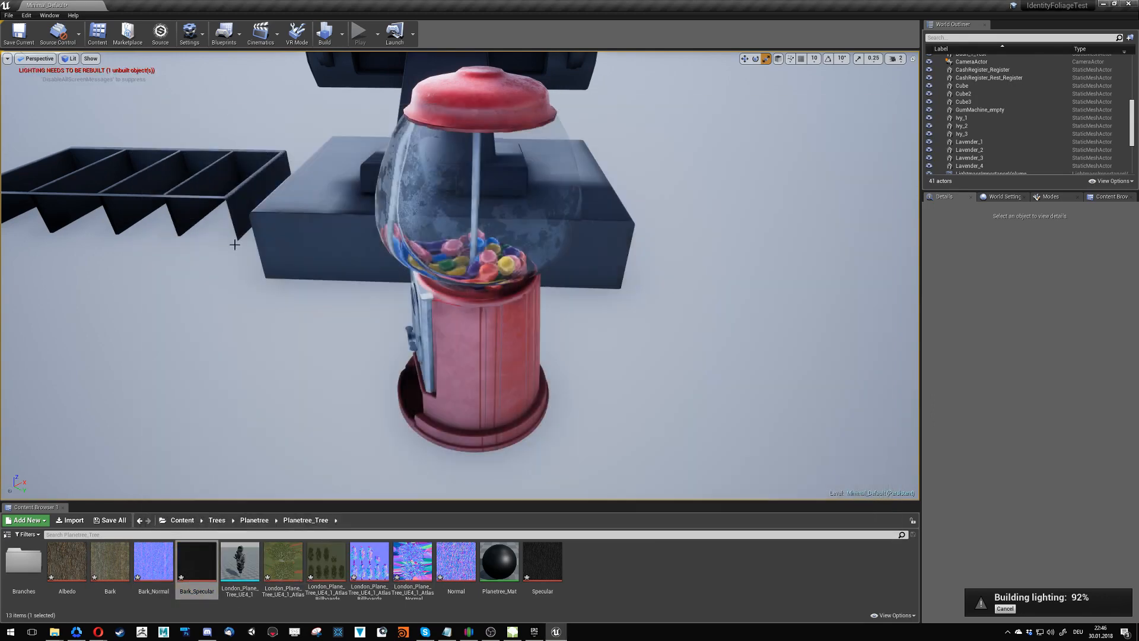
# - Delete the Bark, Bark_Normal and Bark_Specular textures from the Planetree_Tree folder
pyautogui.keyDown('shift'); pyautogui.click(110, 564); pyautogui.keyUp('shift')
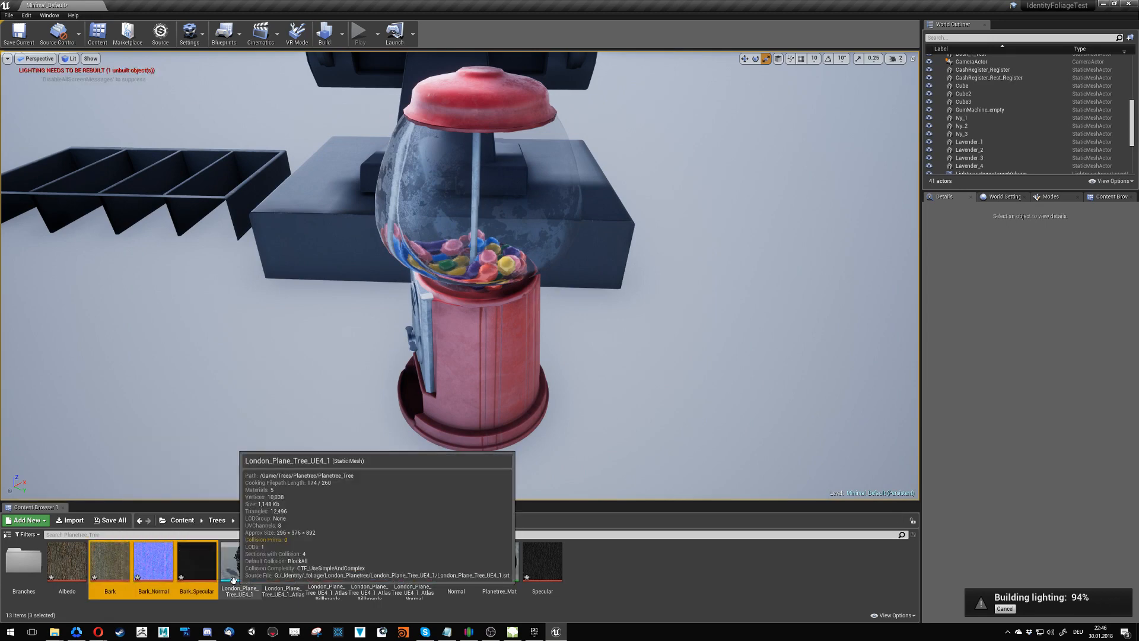
pyautogui.press('Delete')
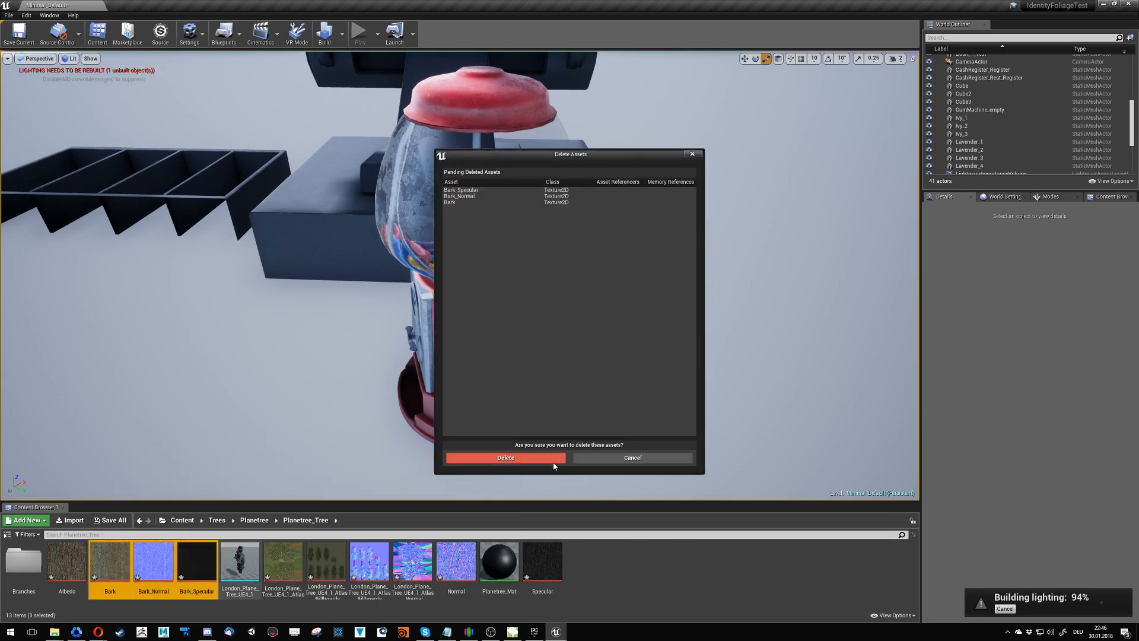
pyautogui.click(555, 463)
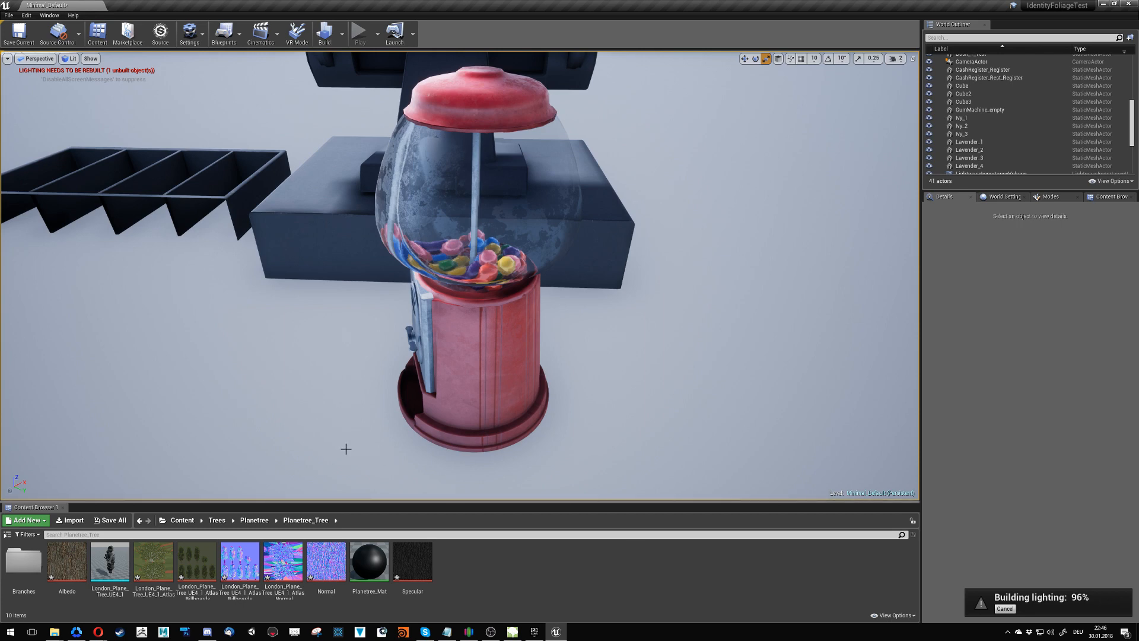
# - Set the mobility of the Light Source and the SkyLight to Movable
pyautogui.scroll(10, 1028, 116)
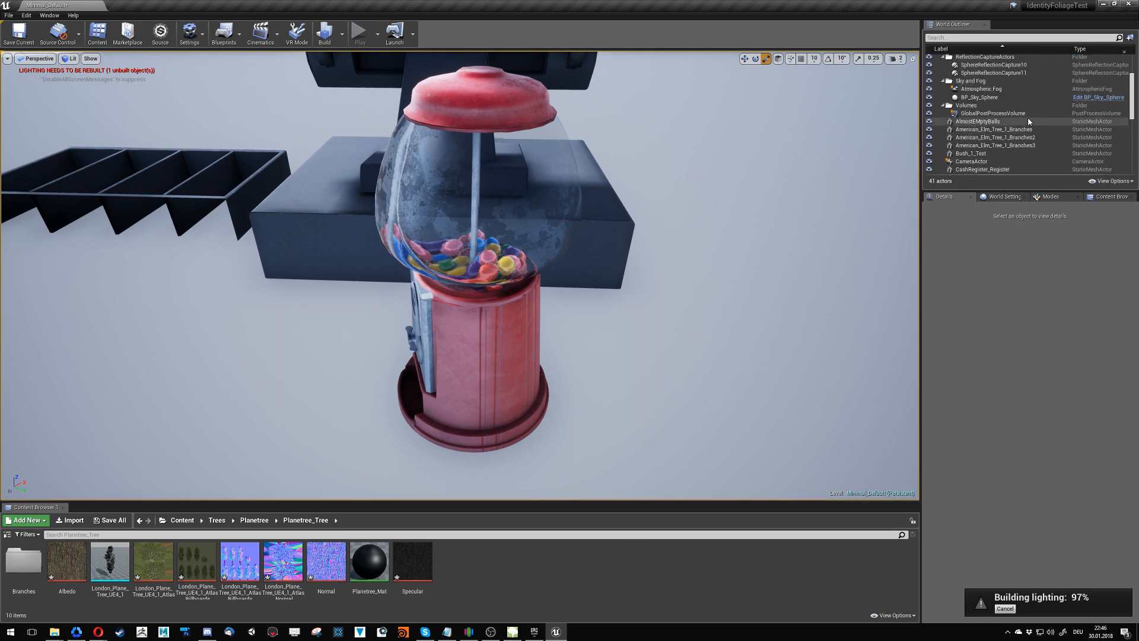
pyautogui.click(990, 106)
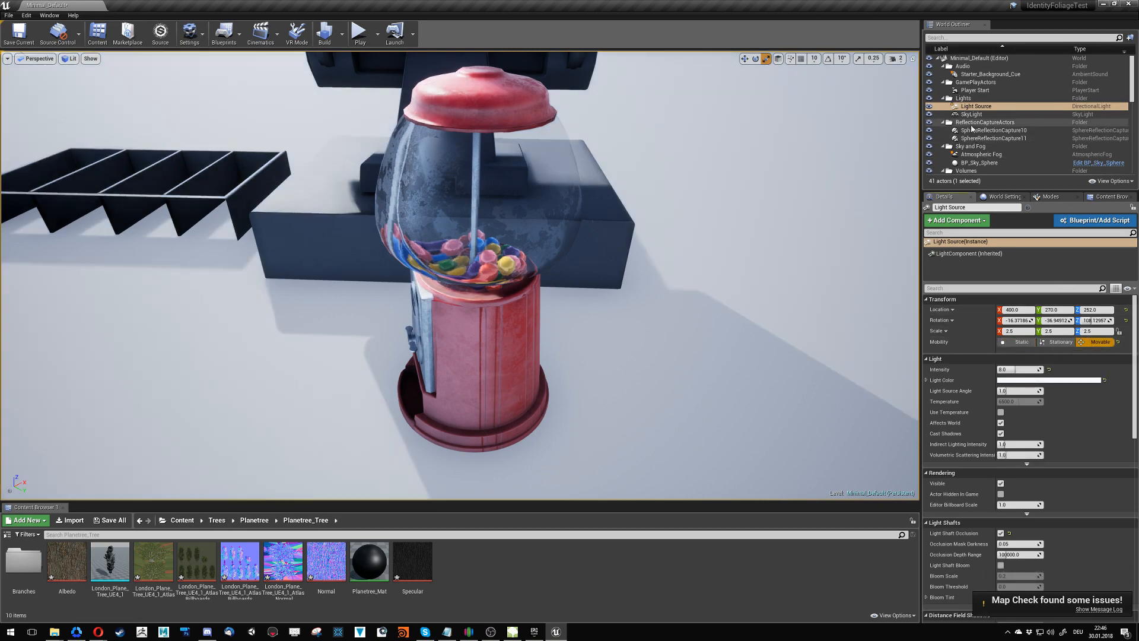
pyautogui.click(976, 117)
pyautogui.click(1101, 343)
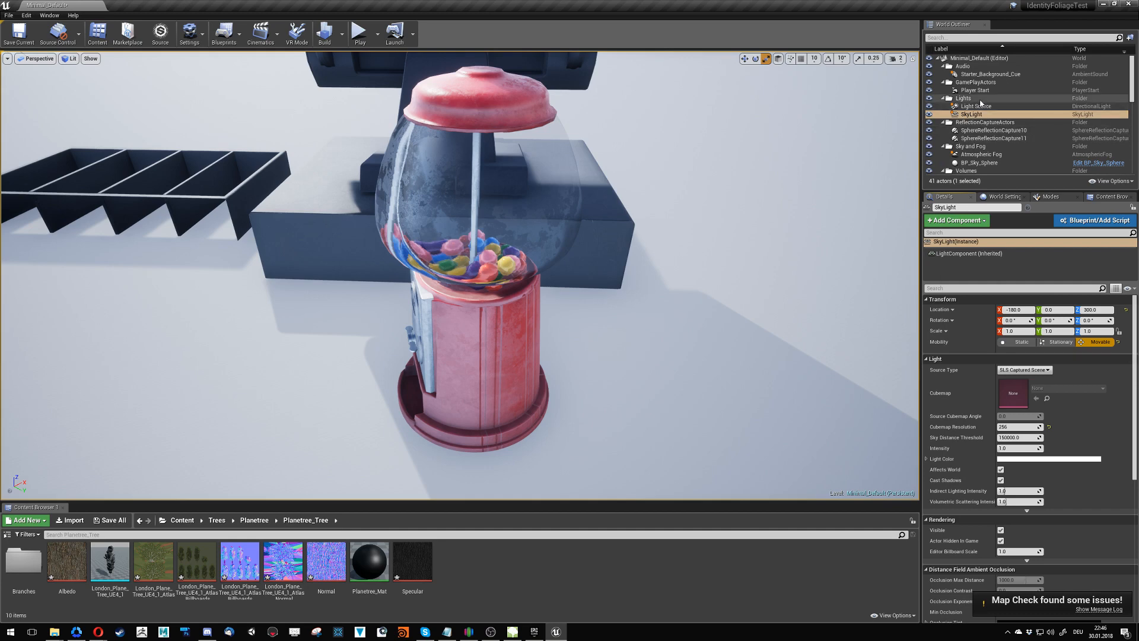
# - Set the mobility of PointLight2 and PointLight3 to Movable
pyautogui.scroll(-3, 985, 107)
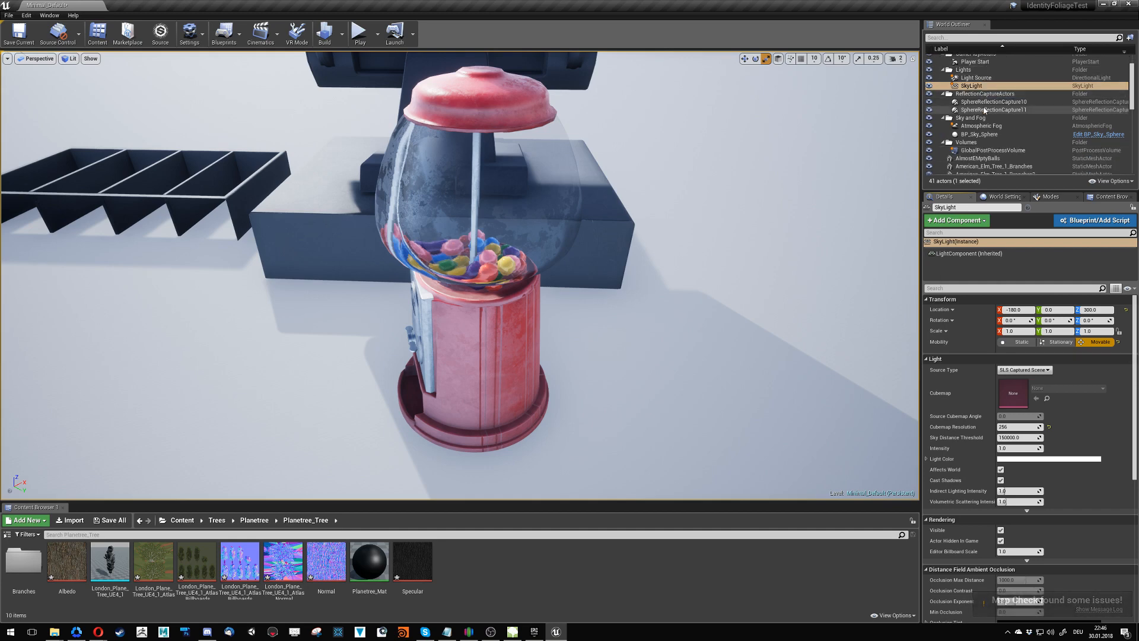
pyautogui.scroll(-10, 984, 110)
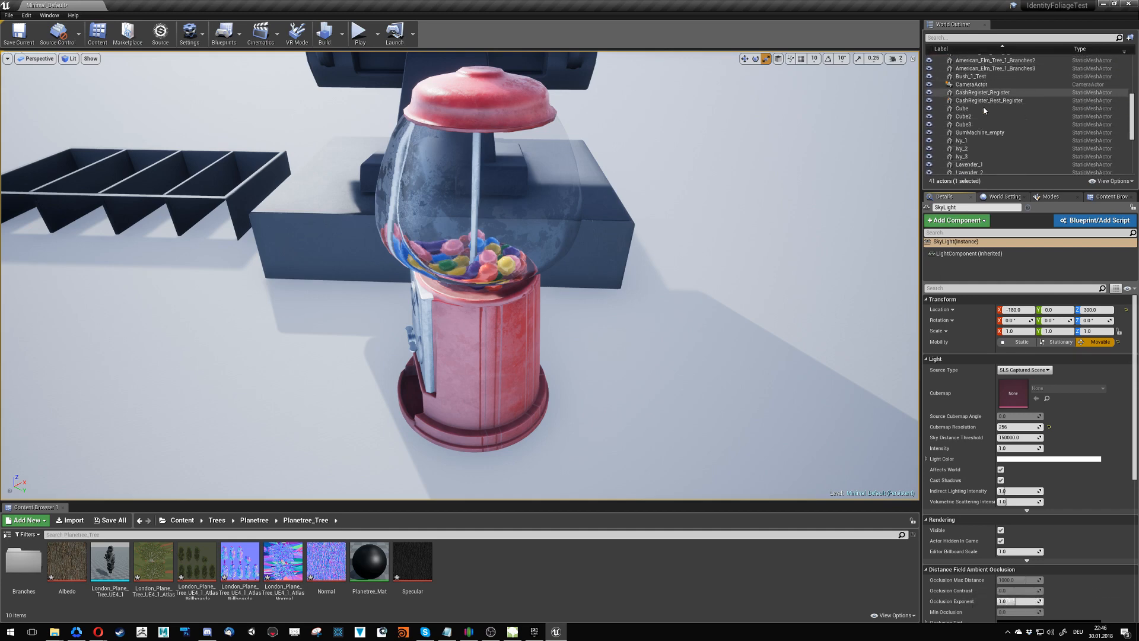
pyautogui.scroll(-3, 984, 106)
pyautogui.click(991, 157)
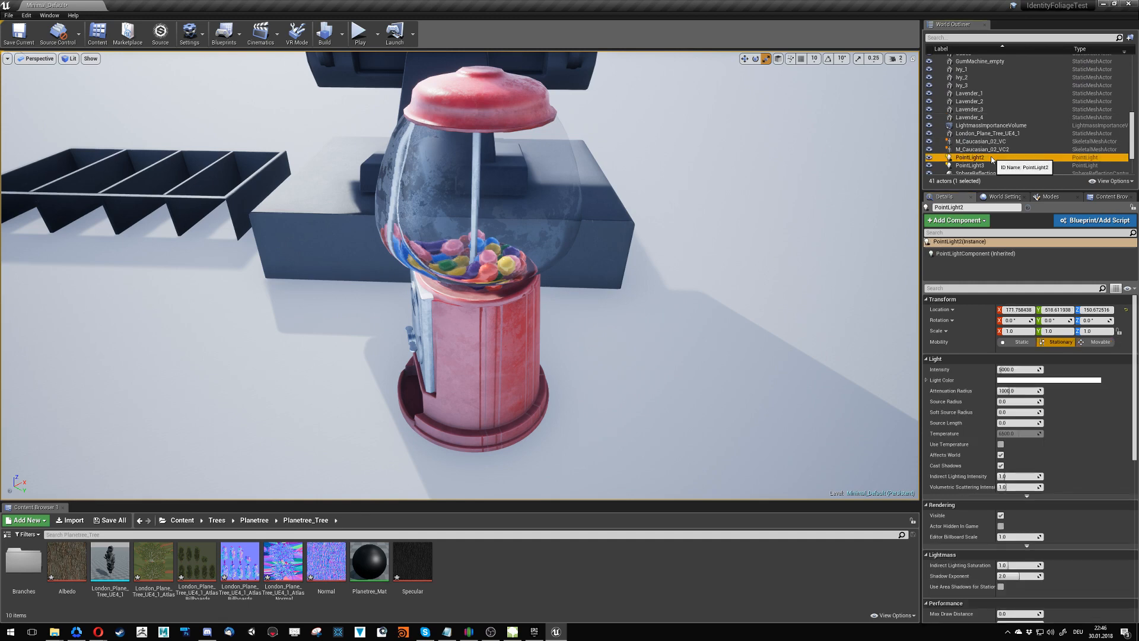
pyautogui.click(1100, 342)
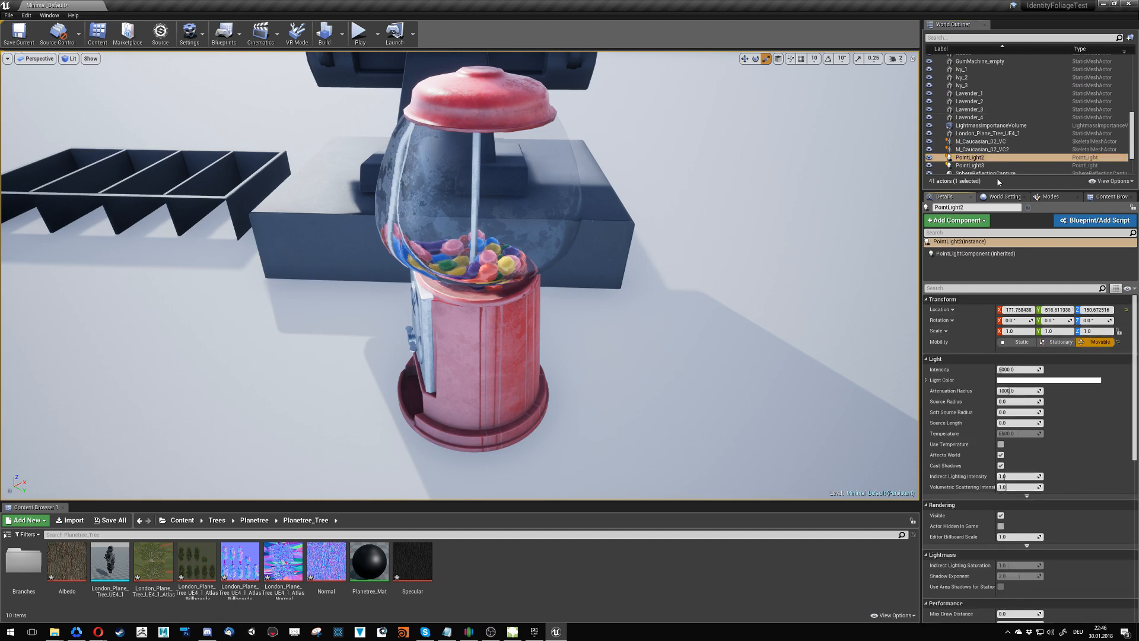
pyautogui.click(980, 167)
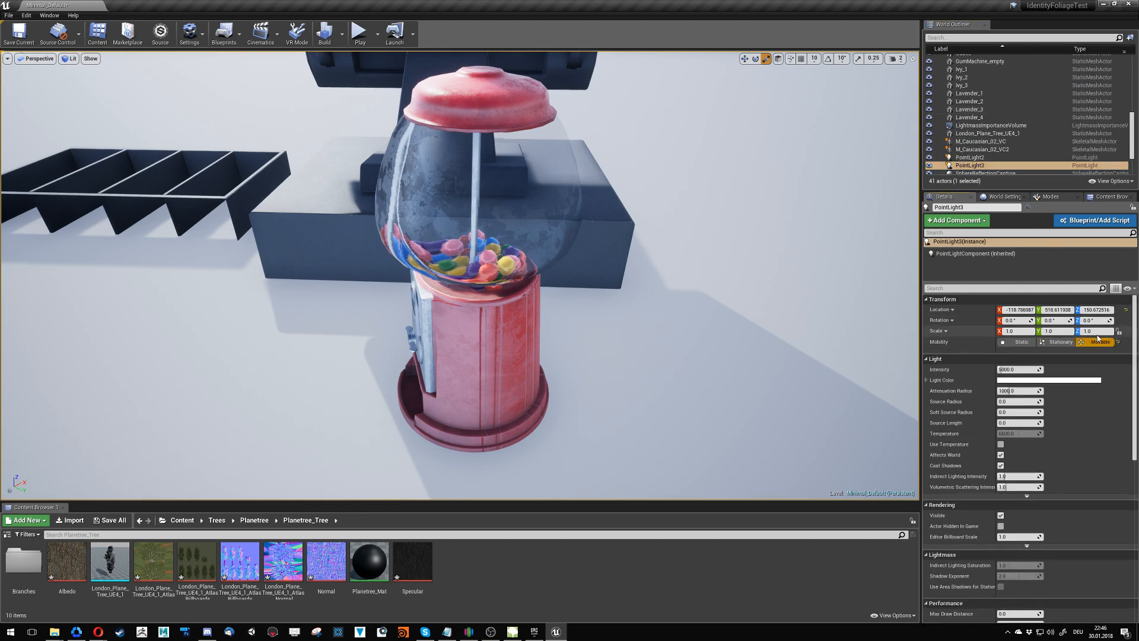
# - Delete PointLight3 and PointLight2 from the level
pyautogui.press('f')
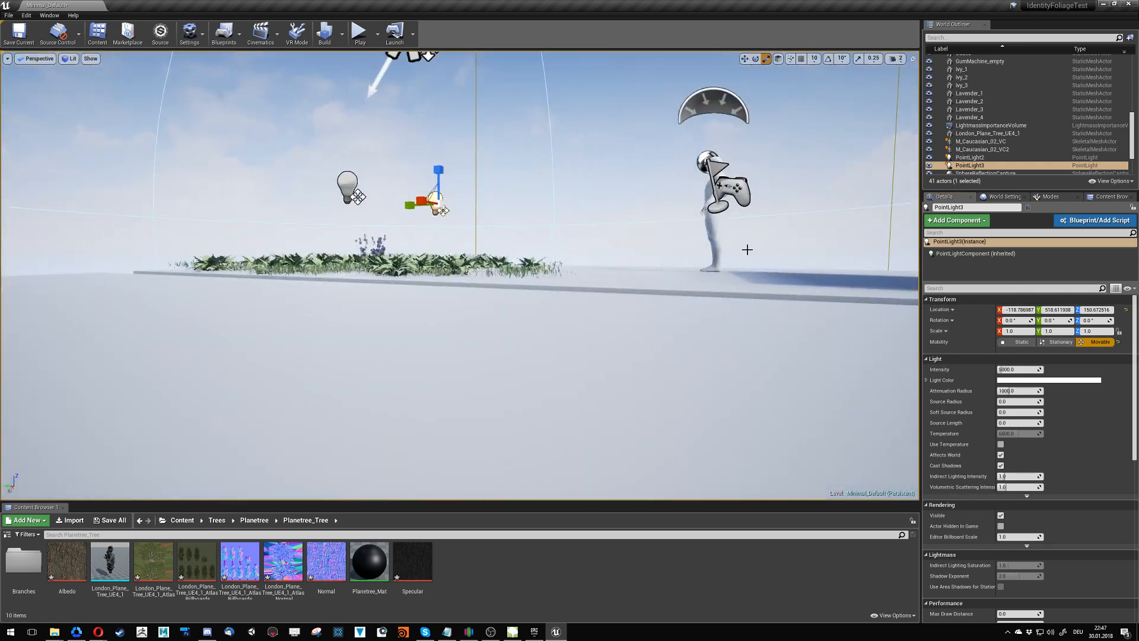
pyautogui.press('Delete')
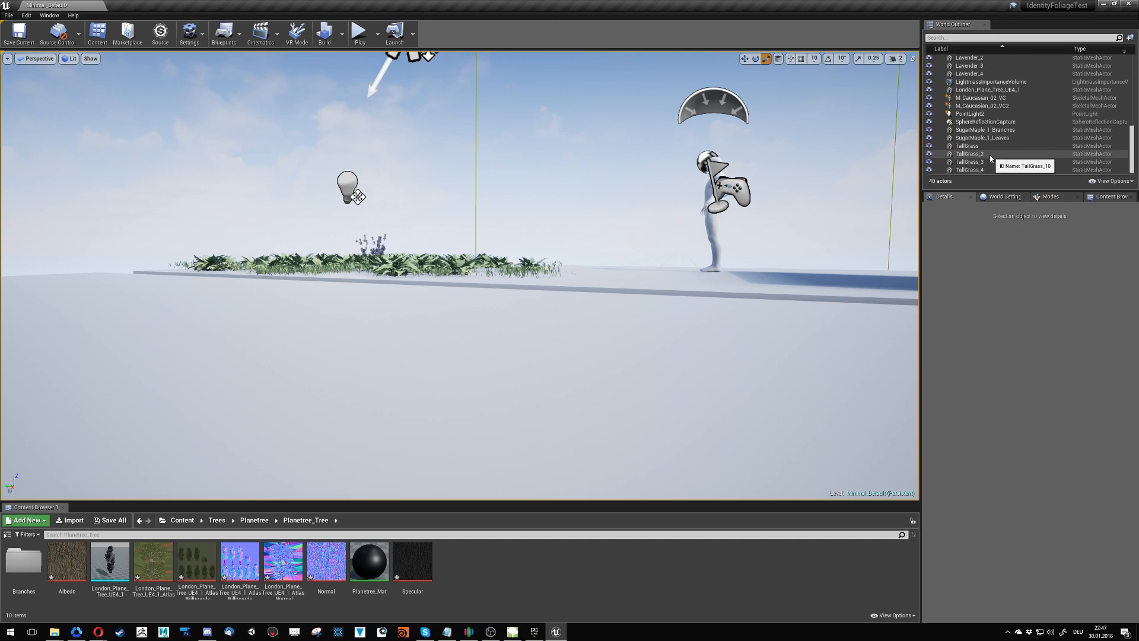
pyautogui.scroll(5, 989, 126)
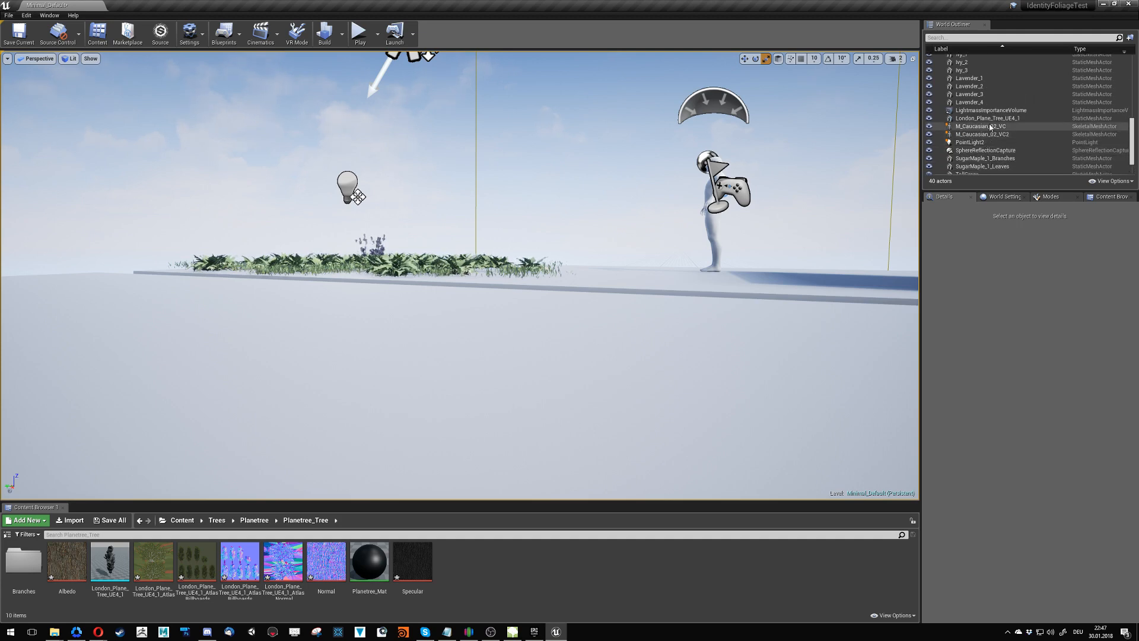
pyautogui.scroll(-4, 1002, 129)
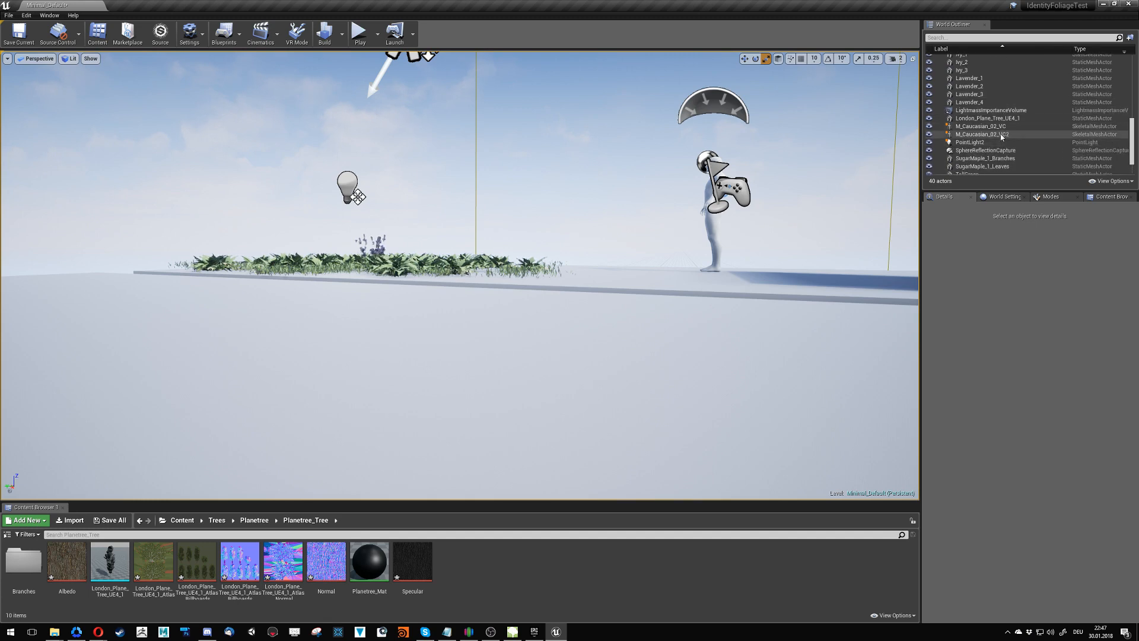
pyautogui.click(1001, 142)
pyautogui.press('Delete')
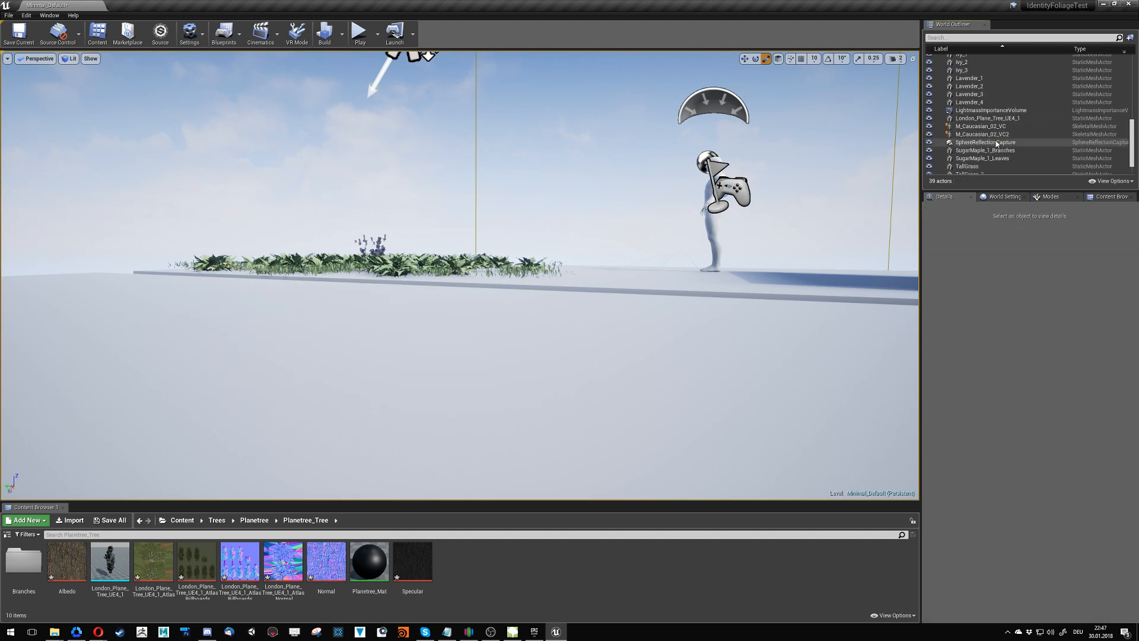
# - Run a build command on the level and save all unsaved levels and assets
pyautogui.click(341, 34)
pyautogui.click(363, 118)
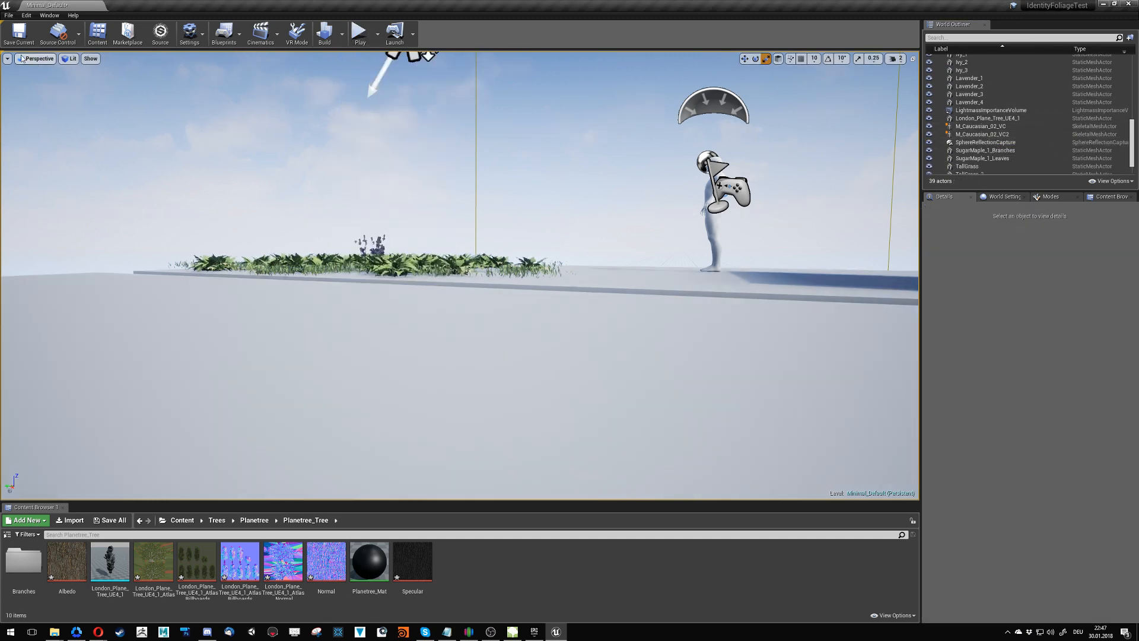
pyautogui.click(9, 15)
pyautogui.click(23, 91)
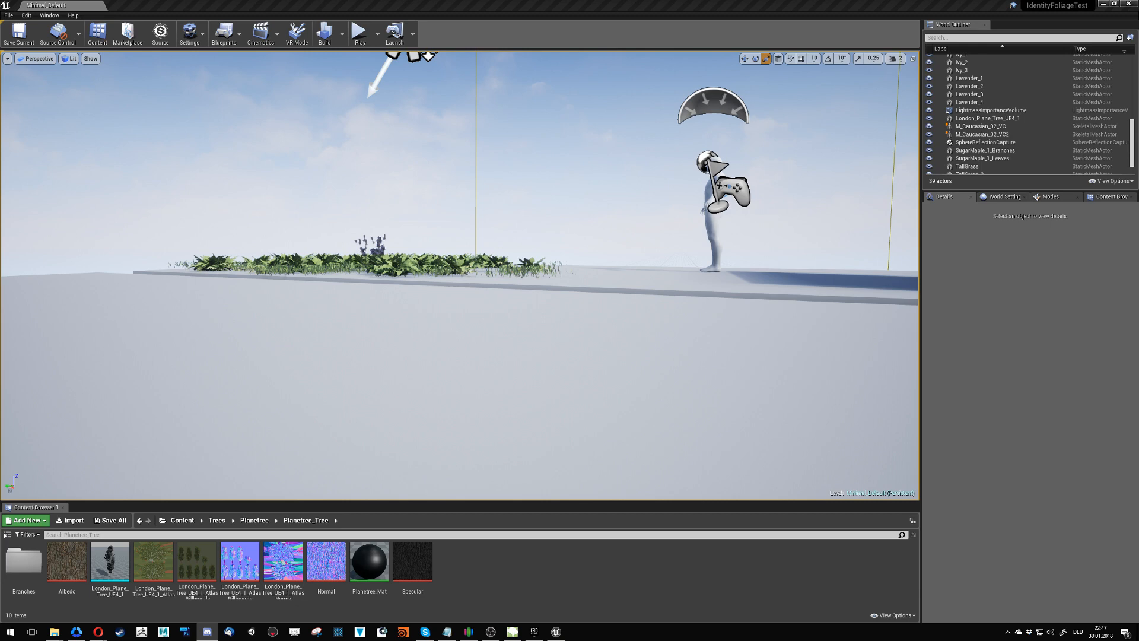
# - Rename the Planetree_Mat material as Planetree_Bark_Mat
pyautogui.moveTo(486, 282); pyautogui.dragTo(575, 291, button='right')
pyautogui.press('w')
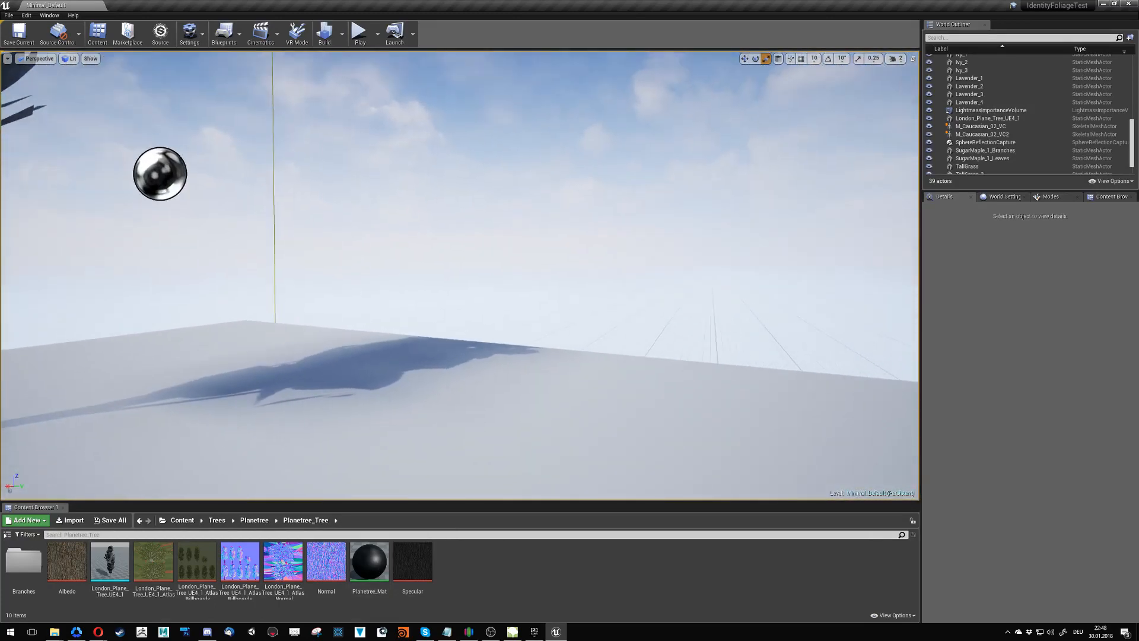
pyautogui.click(369, 564)
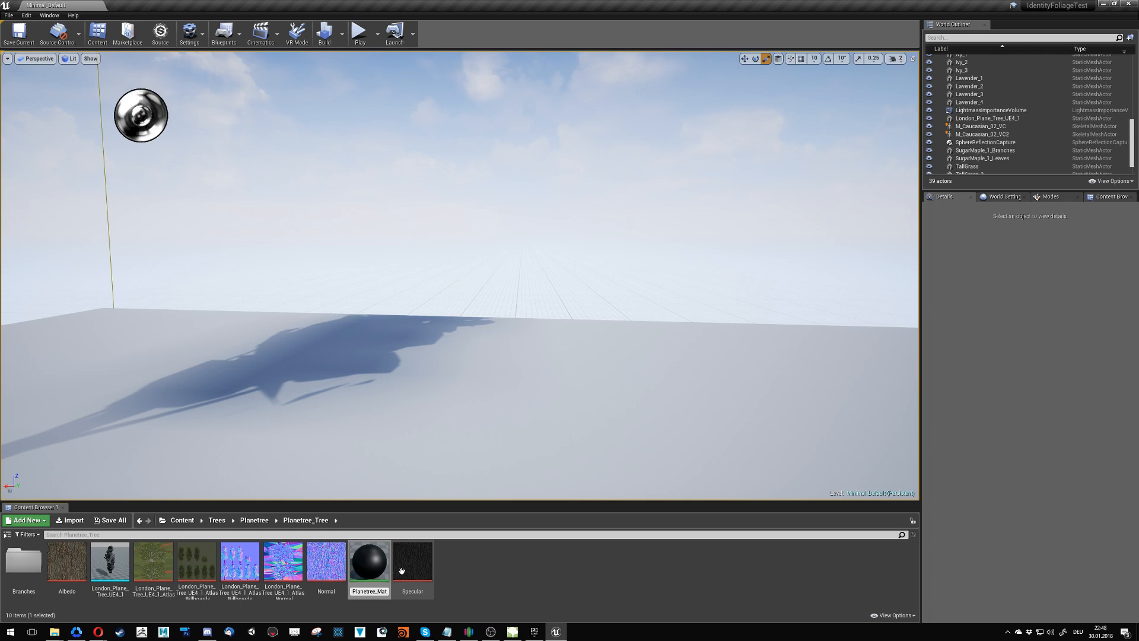
pyautogui.write('Ma')
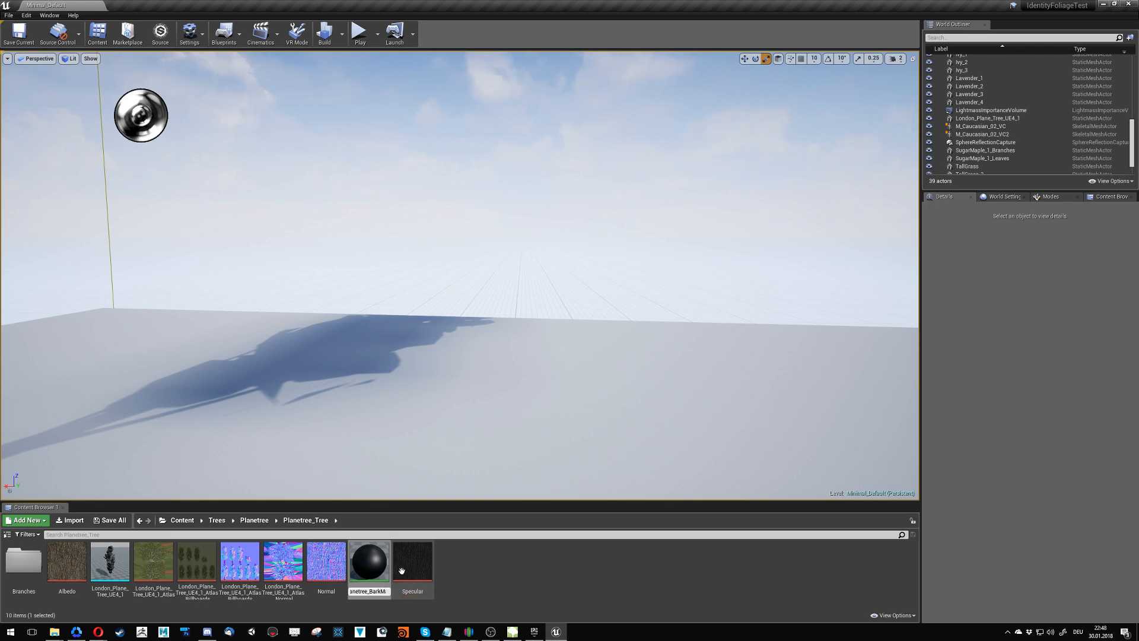
pyautogui.write('at')
pyautogui.press('Return')
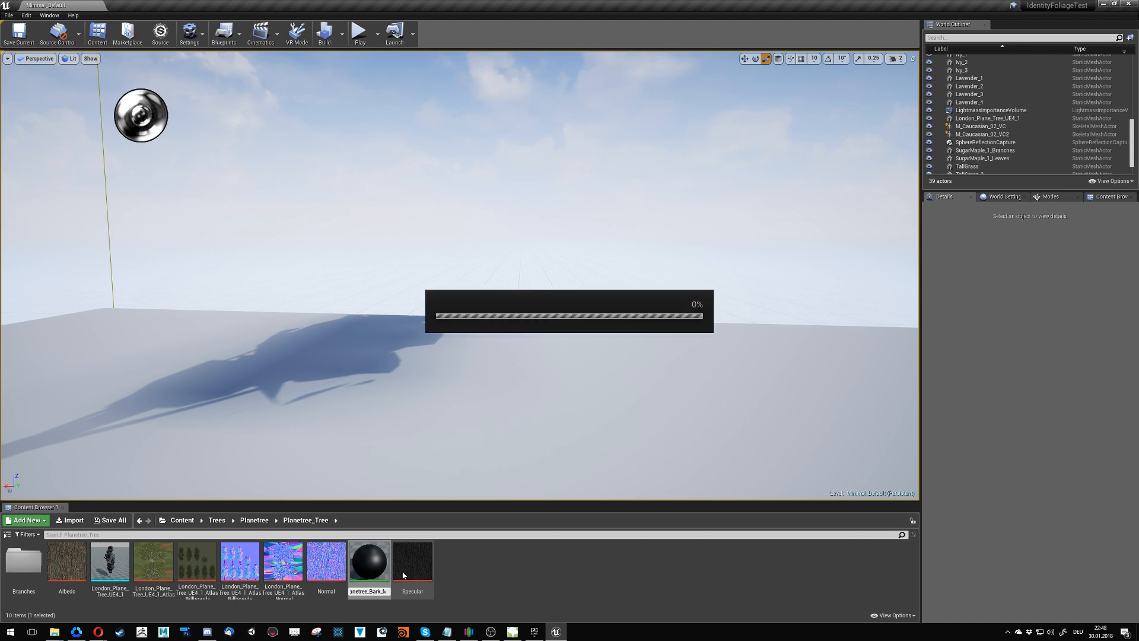
# - Open Planetree_Bark_Mat and add the Albedo and Normal textures to its graph as texture samples
pyautogui.doubleClick(381, 565)
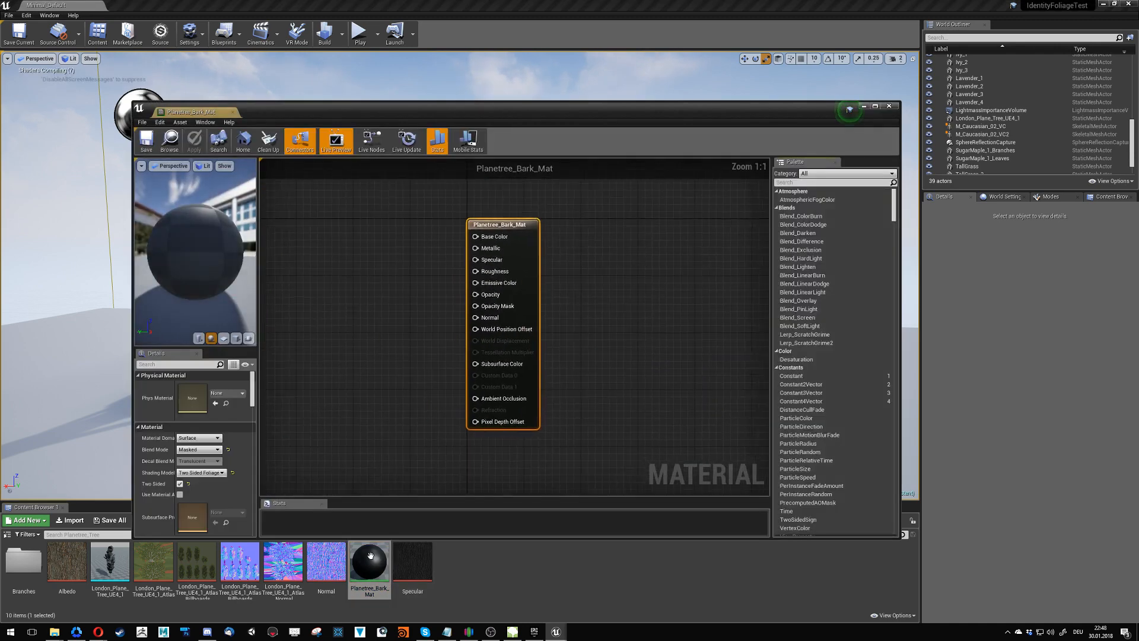
pyautogui.click(326, 561)
pyautogui.keyDown('ctrl'); pyautogui.click(67, 568); pyautogui.keyUp('ctrl')
pyautogui.moveTo(67, 568); pyautogui.dragTo(307, 345)
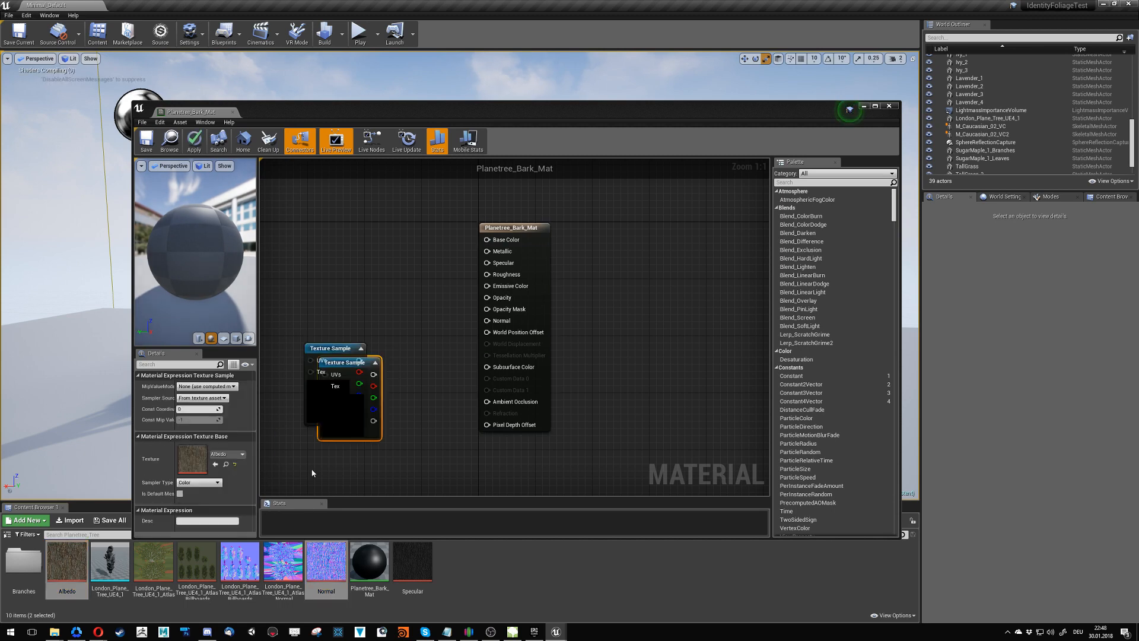
# - Add two constants to the material graph, feeding 0 into Metallic and 0.9 into Roughness
pyautogui.click(312, 261)
pyautogui.click(320, 302)
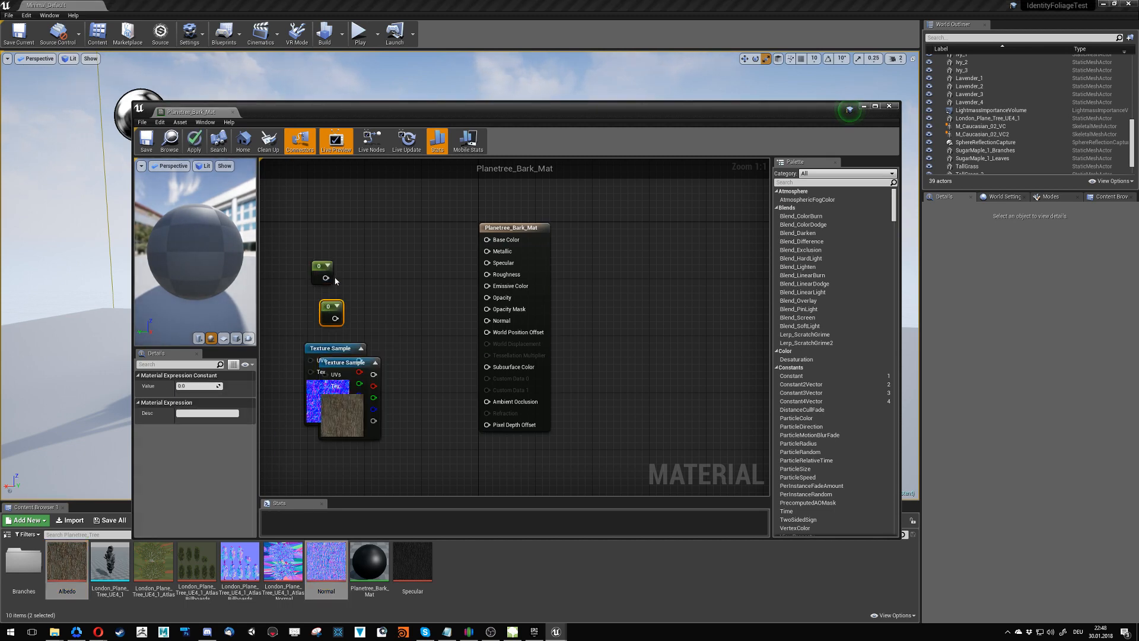
pyautogui.moveTo(326, 278); pyautogui.dragTo(497, 257)
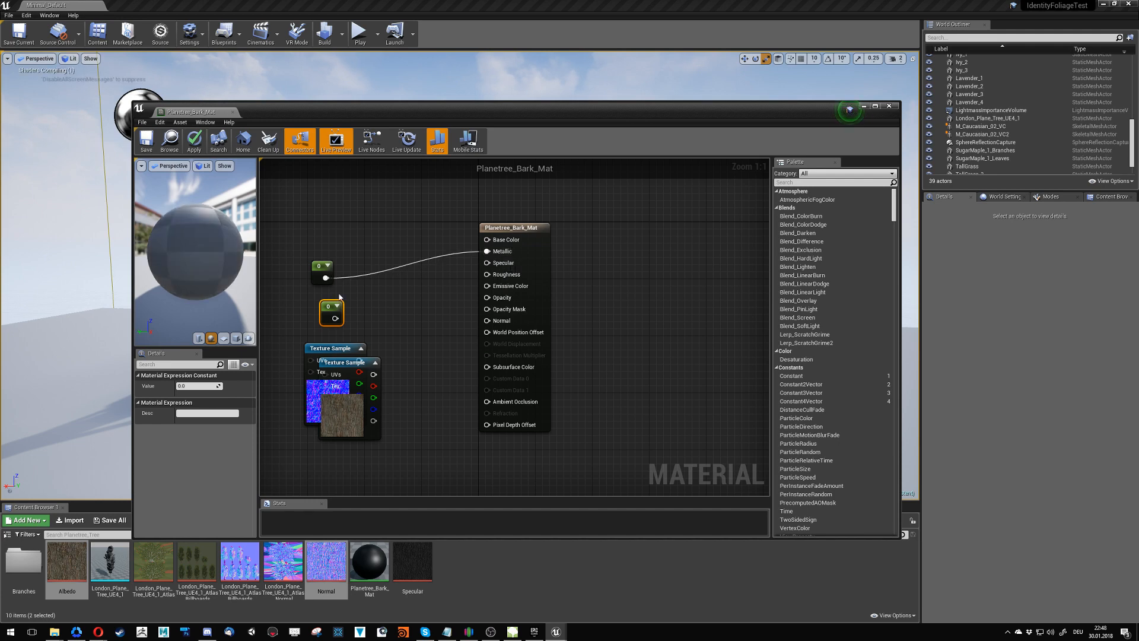
pyautogui.moveTo(335, 318); pyautogui.dragTo(488, 274)
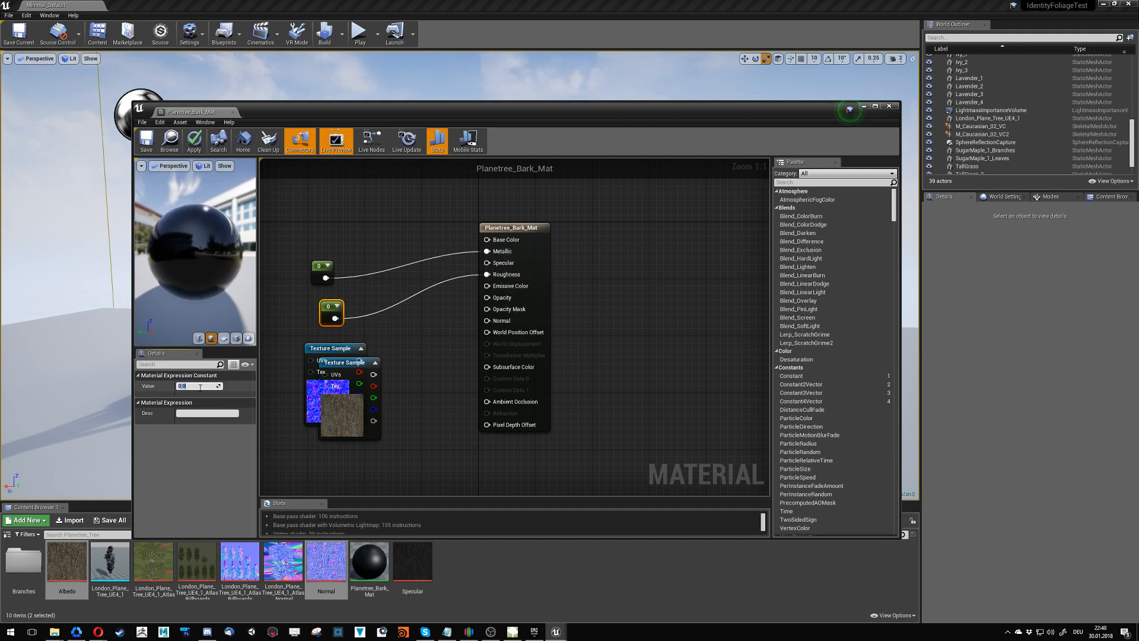
pyautogui.press('Return')
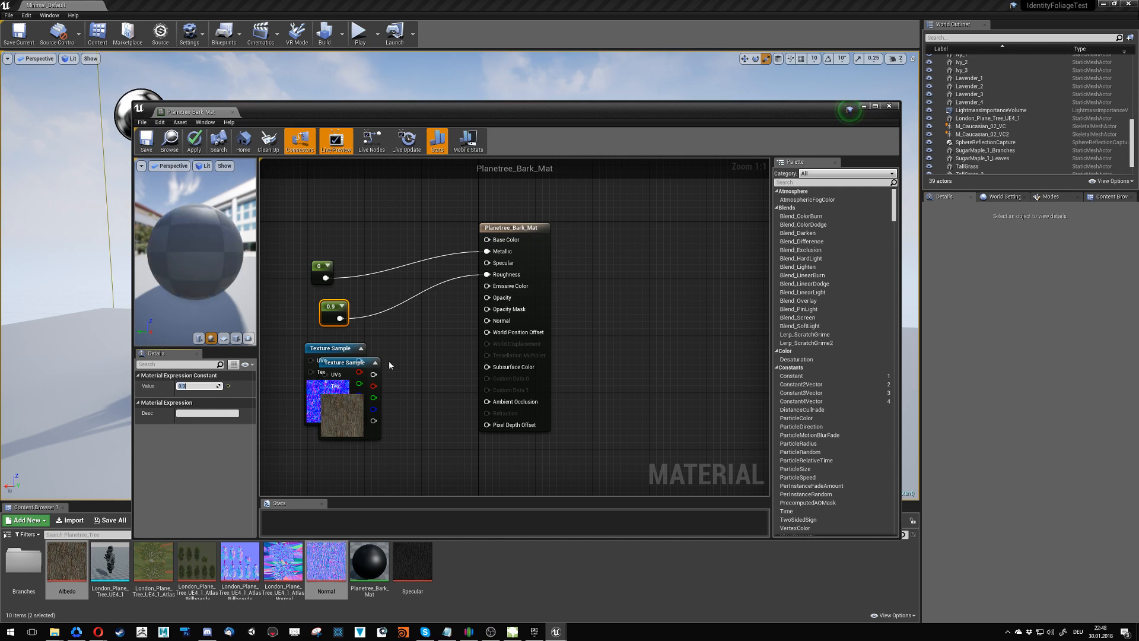
# - Place the Albedo texture sample above the constants and connect it to Base Color
pyautogui.moveTo(358, 405); pyautogui.dragTo(320, 200)
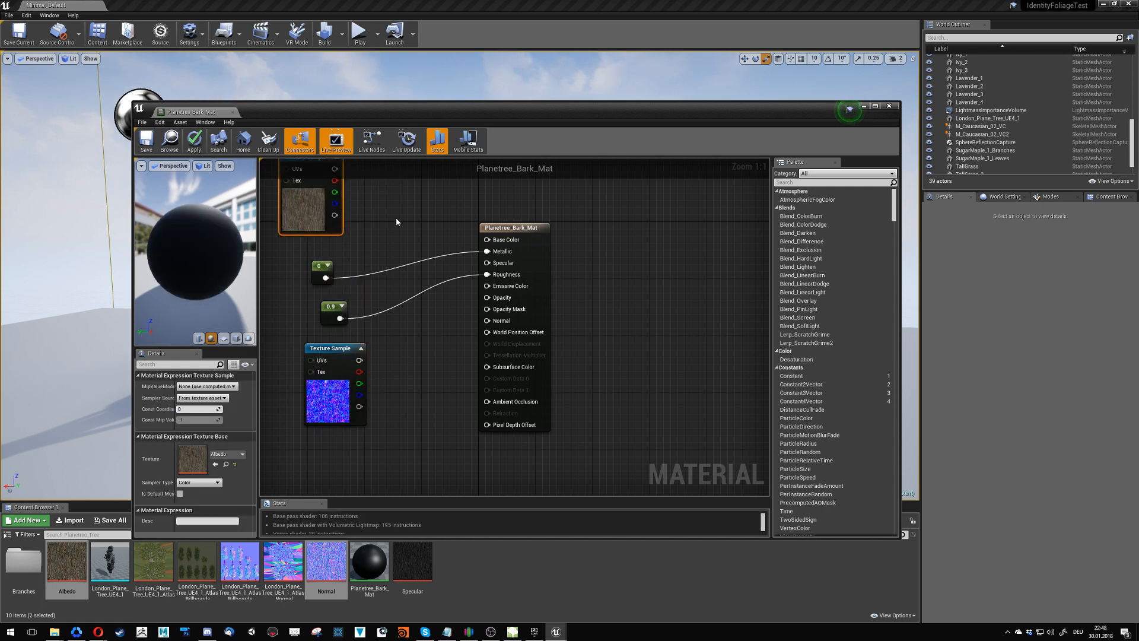
pyautogui.moveTo(397, 217); pyautogui.dragTo(417, 241, button='right')
pyautogui.moveTo(354, 192); pyautogui.dragTo(534, 263)
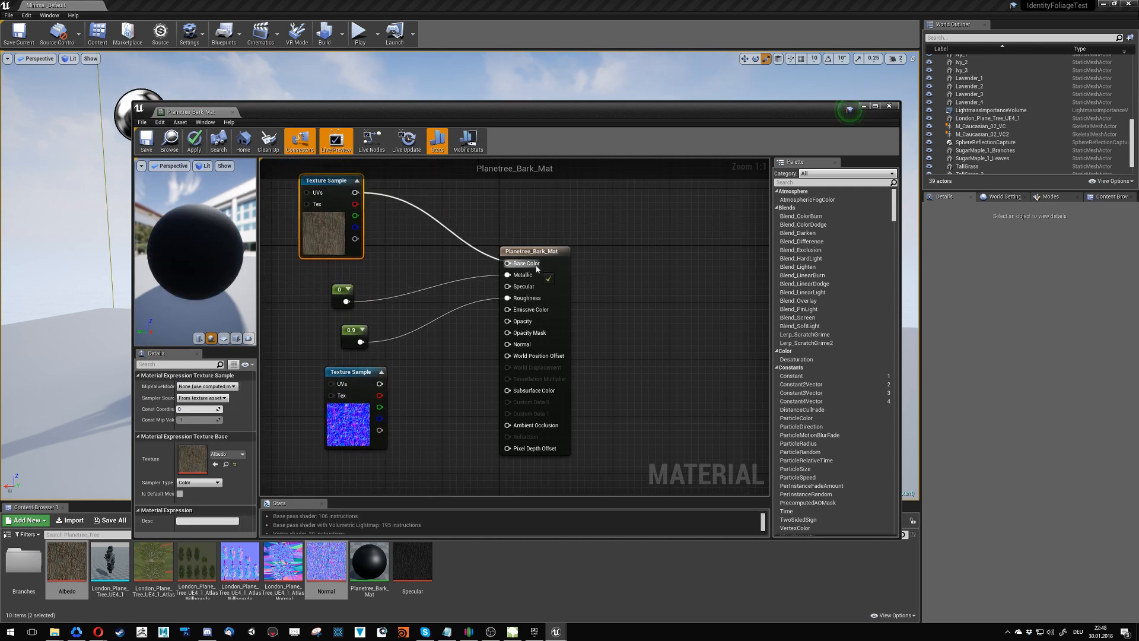
# - Connect the Normal texture sample to the Normal input and group both texture samples and the two constants compactly beside the material node
pyautogui.moveTo(380, 383); pyautogui.dragTo(508, 345)
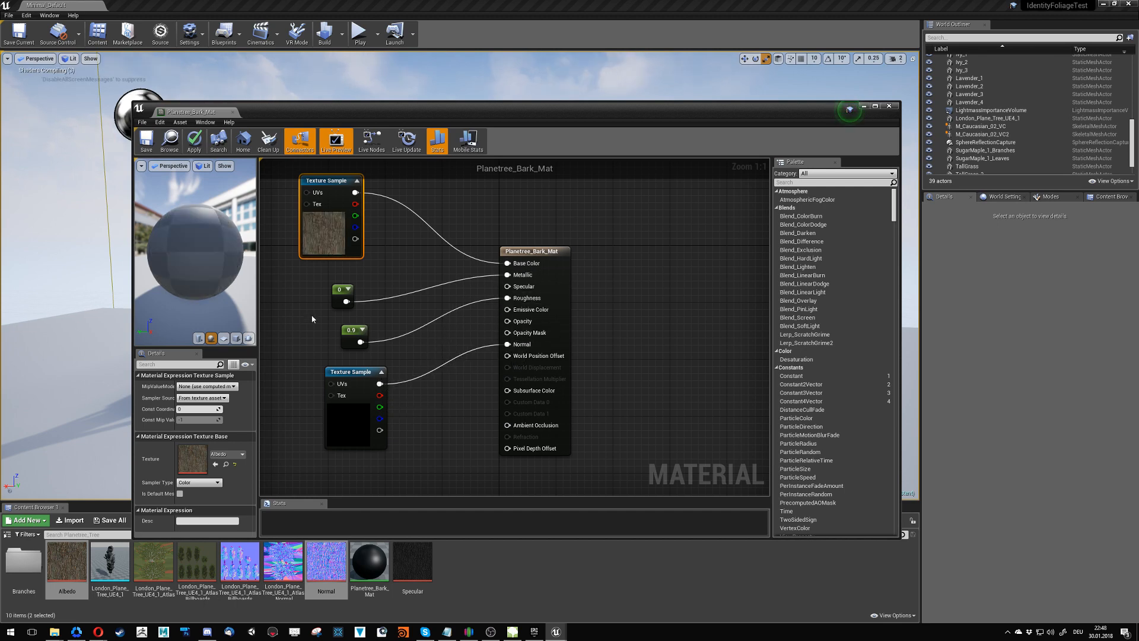
pyautogui.moveTo(294, 327); pyautogui.dragTo(414, 319, button='right')
pyautogui.moveTo(439, 220); pyautogui.dragTo(461, 235)
pyautogui.moveTo(476, 341); pyautogui.dragTo(577, 316)
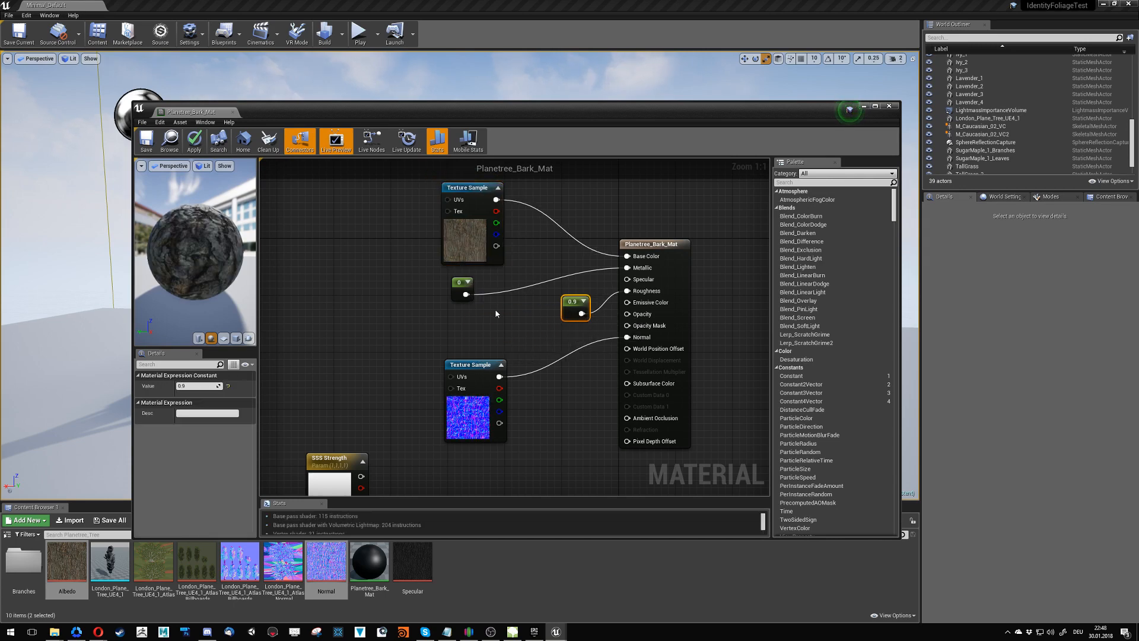
pyautogui.moveTo(455, 296); pyautogui.dragTo(559, 287)
pyautogui.moveTo(460, 376); pyautogui.dragTo(477, 334)
pyautogui.click(443, 356)
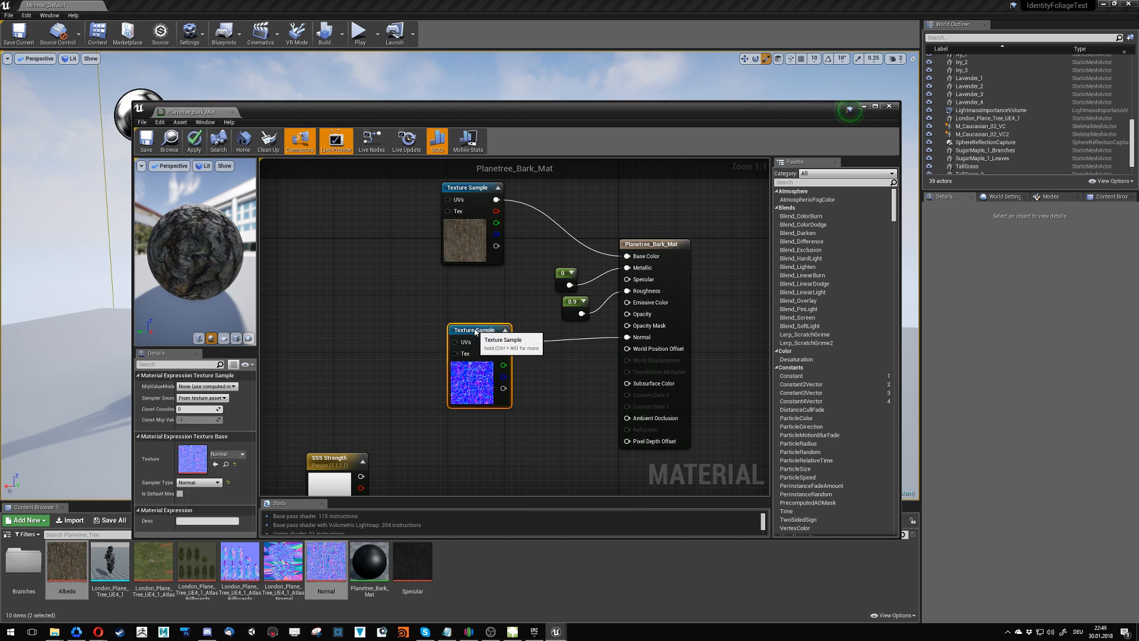
pyautogui.moveTo(472, 257); pyautogui.dragTo(474, 314)
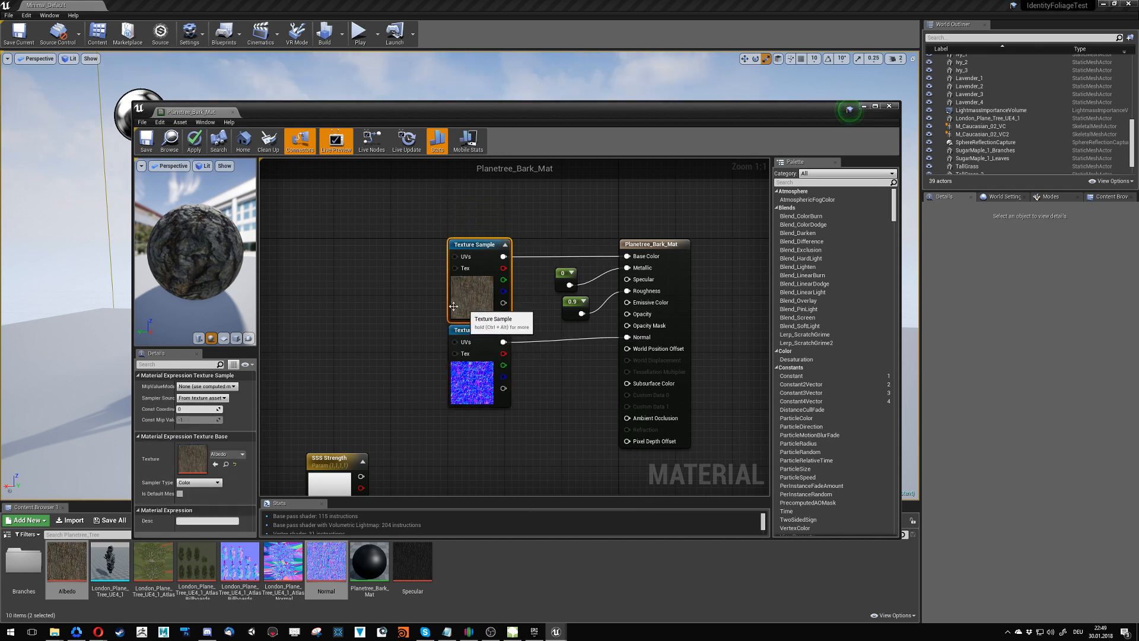
pyautogui.moveTo(389, 274); pyautogui.dragTo(472, 369)
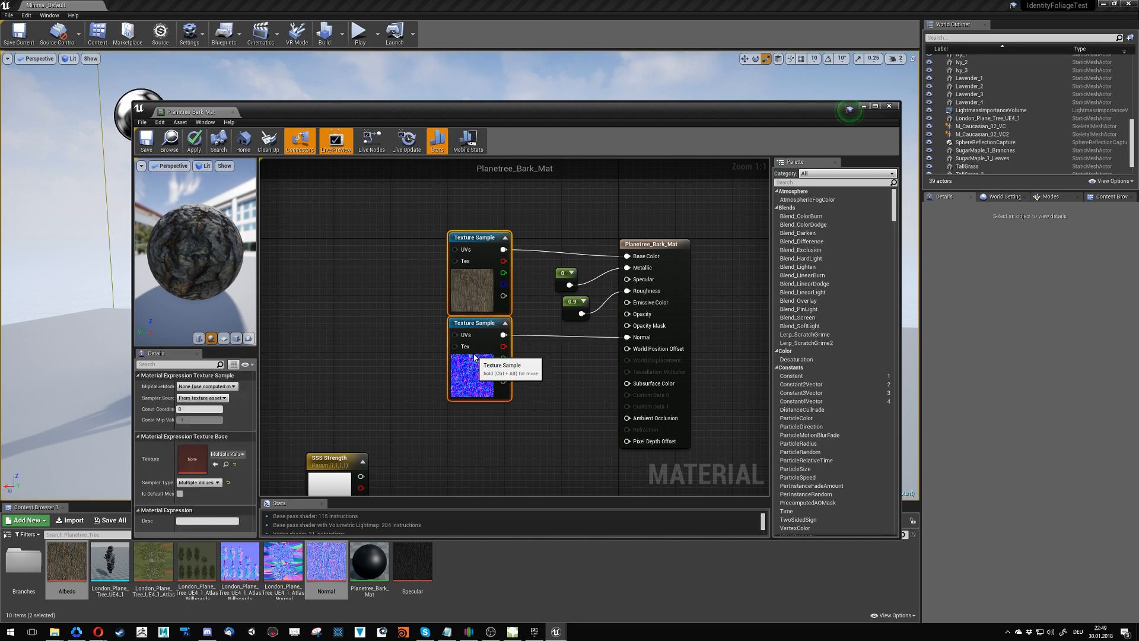
pyautogui.click(360, 316)
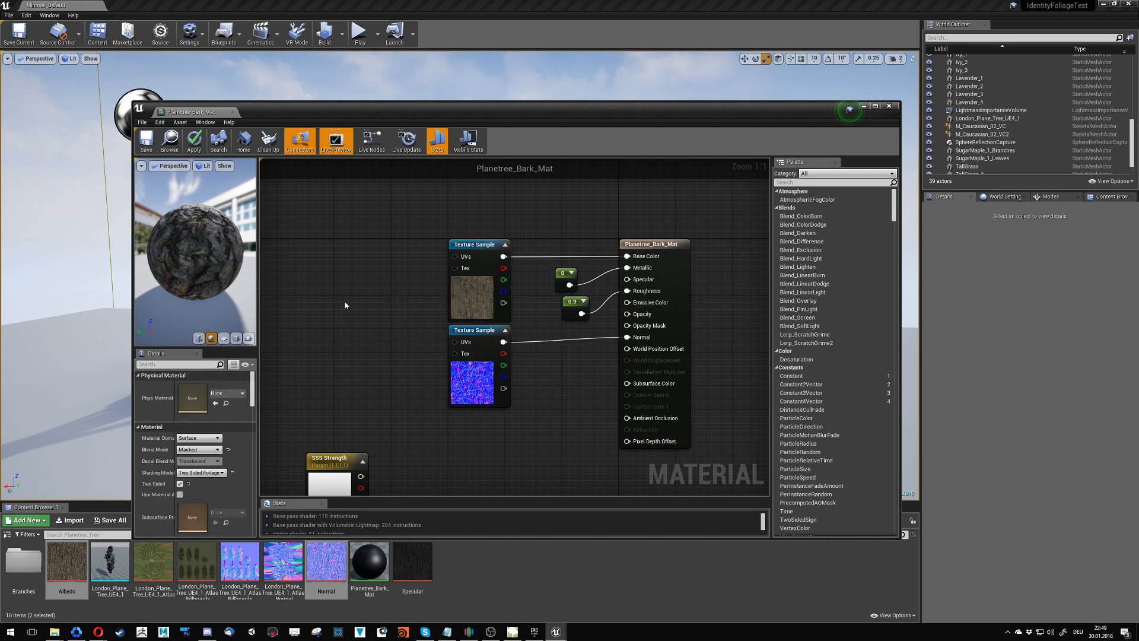
# - Delete the unused SSS Strength parameter and the rest of the disconnected leftover node network from the material graph
pyautogui.click(331, 466)
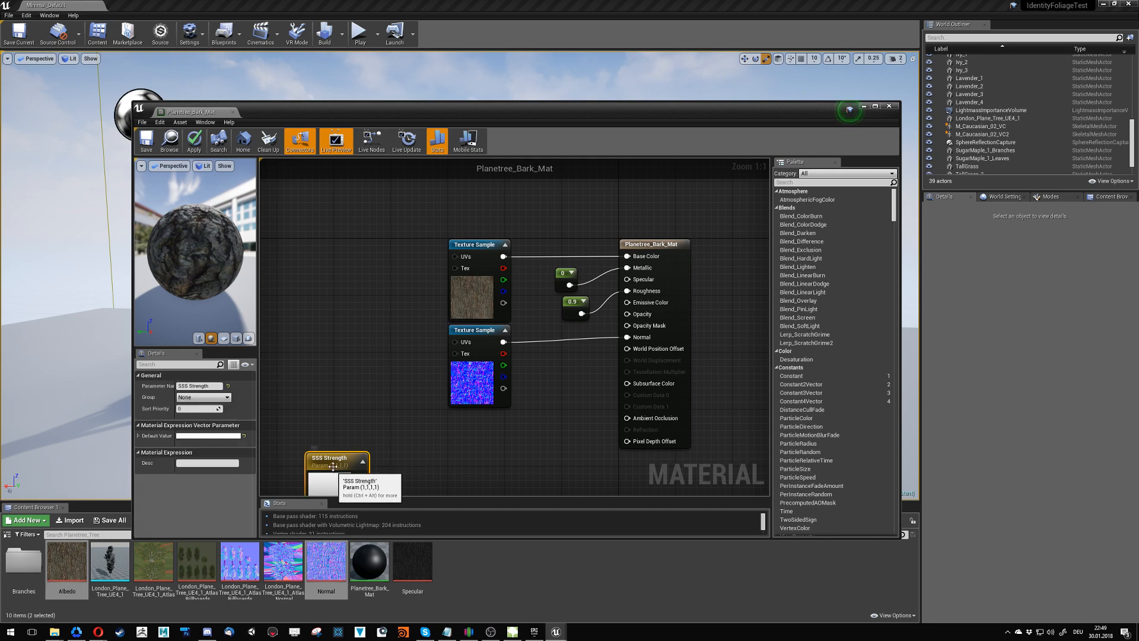
pyautogui.moveTo(334, 423); pyautogui.dragTo(502, 176, button='right')
pyautogui.scroll(-7, 537, 289)
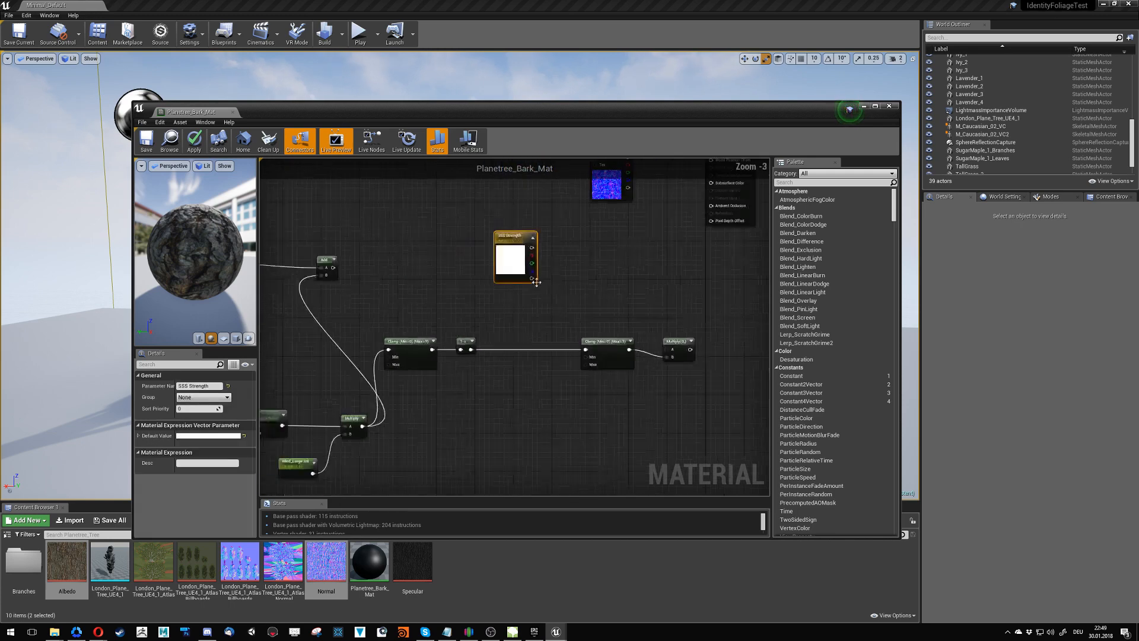
pyautogui.moveTo(604, 270); pyautogui.dragTo(374, 403)
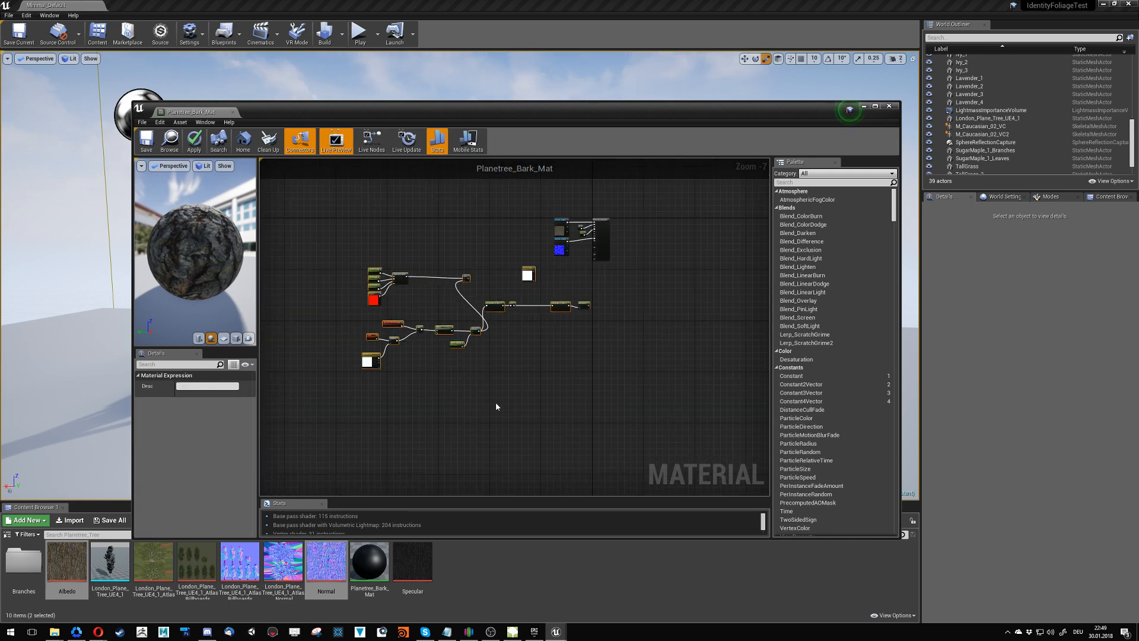
pyautogui.press('Delete')
pyautogui.scroll(5, 510, 332)
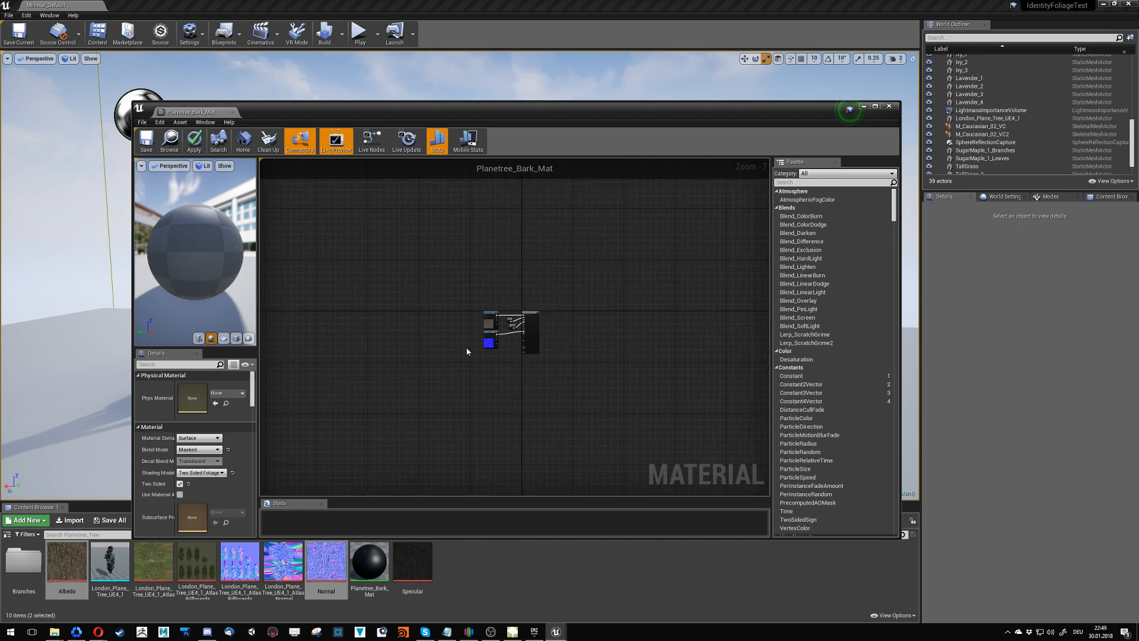
pyautogui.click(450, 307)
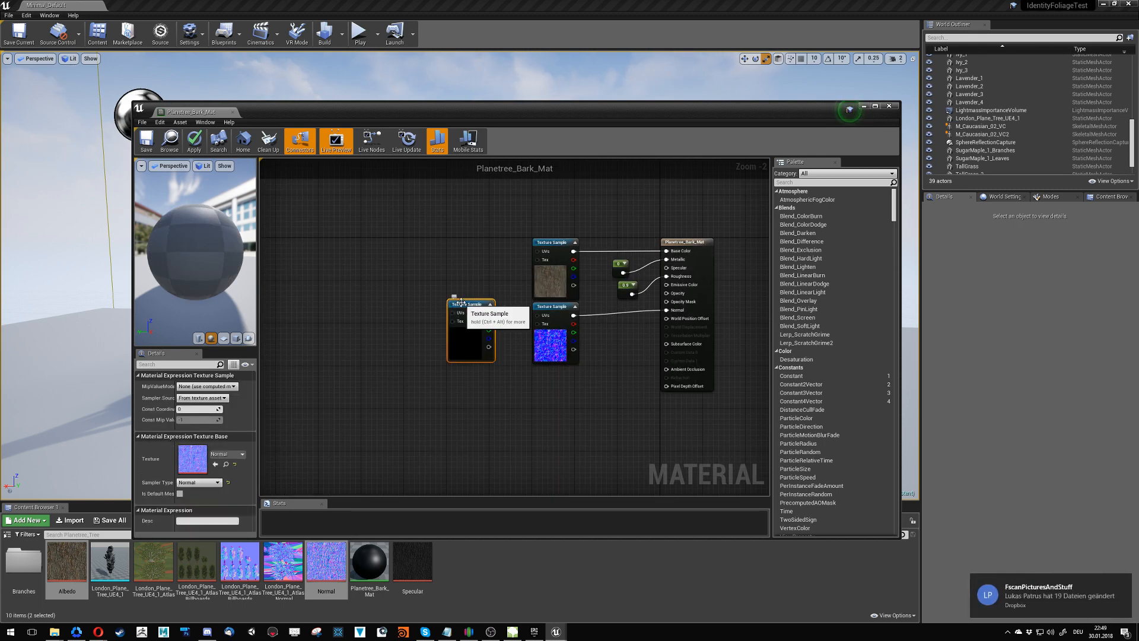
pyautogui.press('Delete')
pyautogui.rightClick(462, 305)
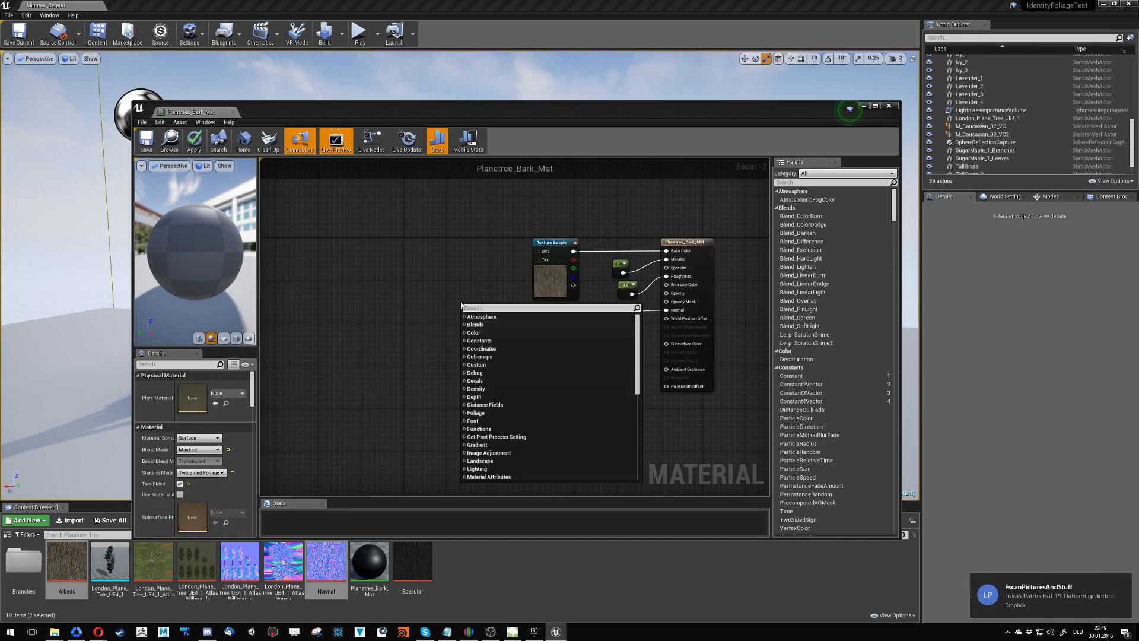
pyautogui.write('u')
pyautogui.press('Escape')
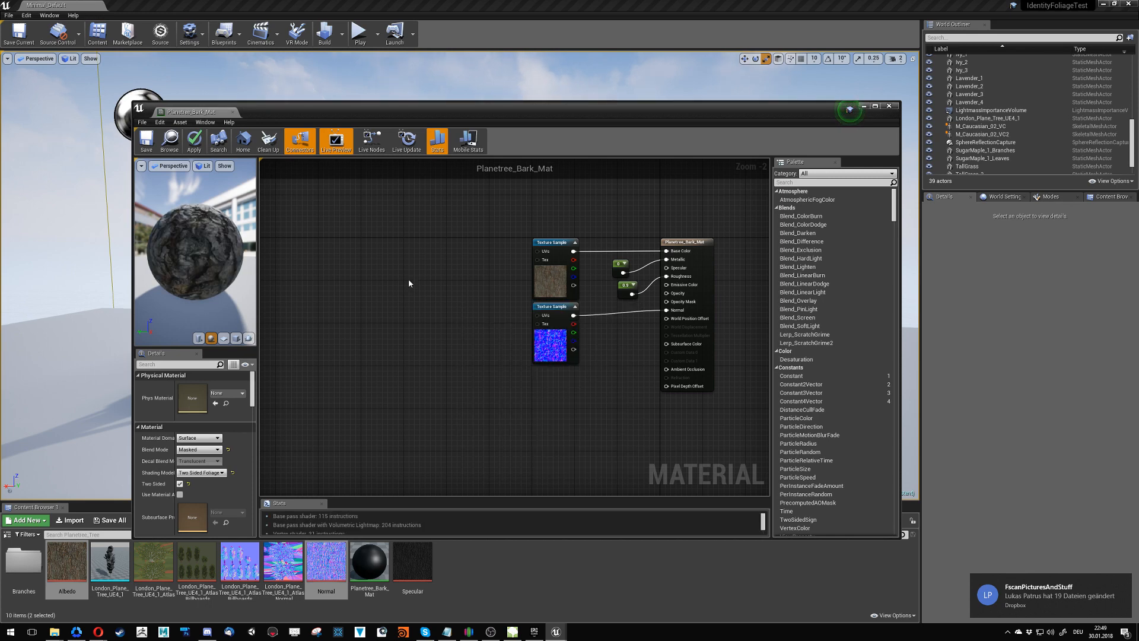
# - Add a TexCoord node to the graph and connect it to the UVs of both texture samples
pyautogui.click(358, 288)
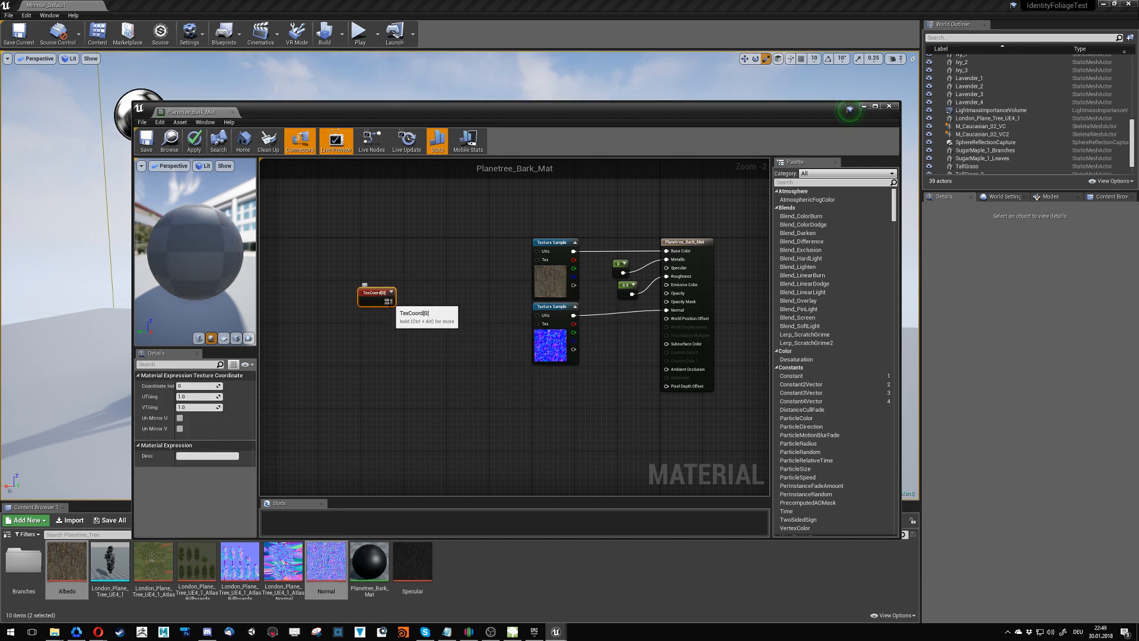
pyautogui.moveTo(390, 301); pyautogui.dragTo(538, 251)
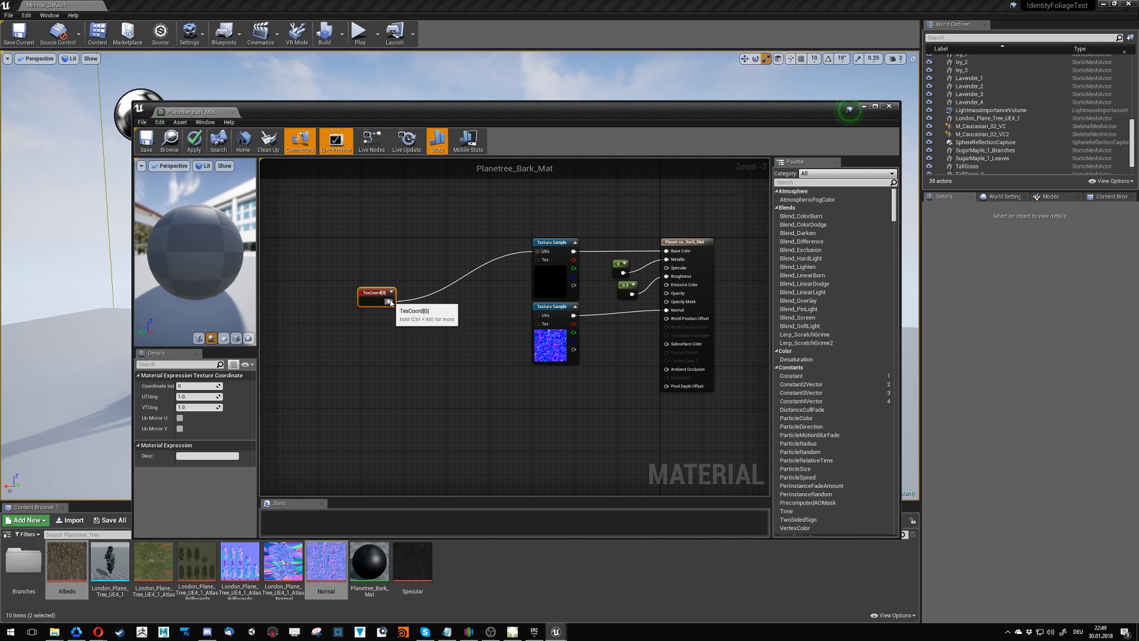
pyautogui.moveTo(390, 302); pyautogui.dragTo(544, 320)
pyautogui.click(434, 391)
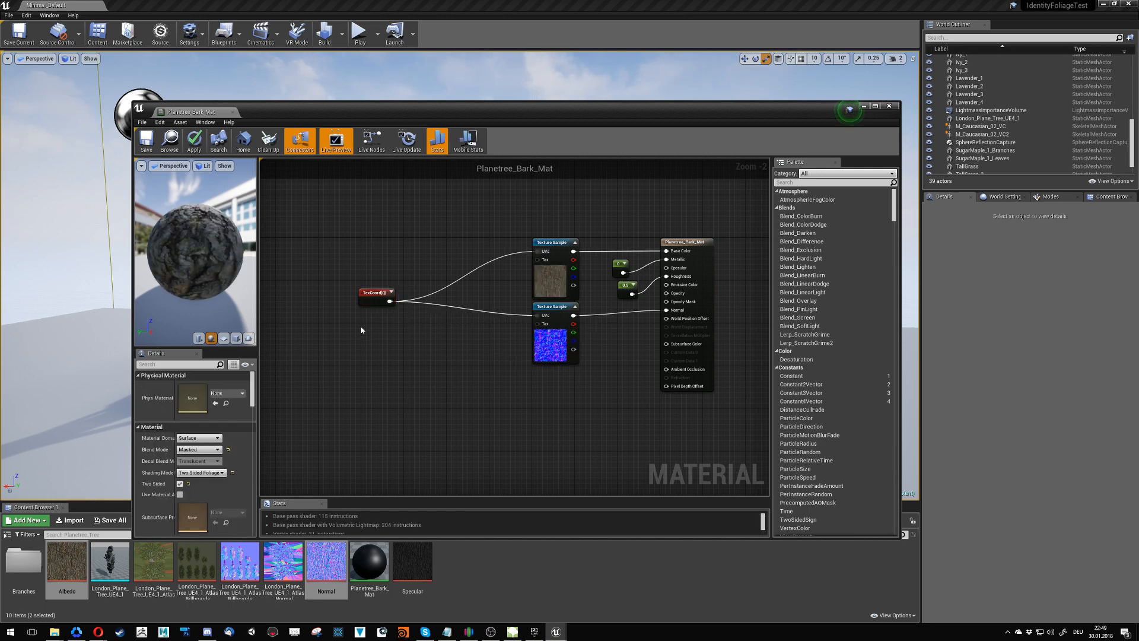
# - Set the bark material's shading model to Default Lit and blend mode to Opaque, turn off Two Sided, and save it
pyautogui.click(683, 244)
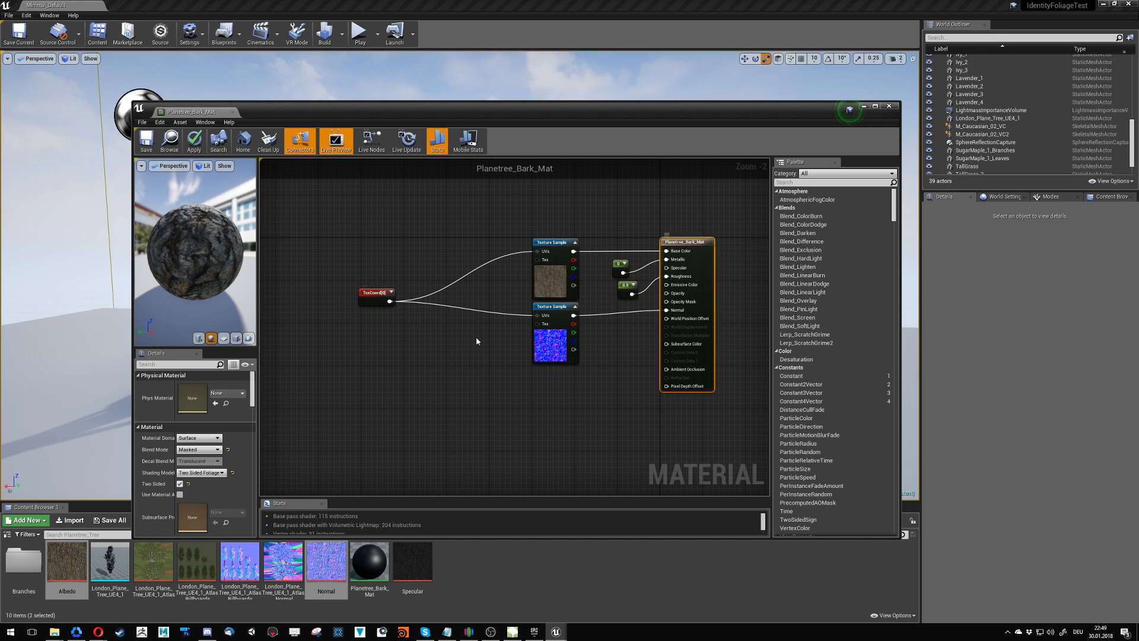
pyautogui.click(202, 473)
pyautogui.click(201, 480)
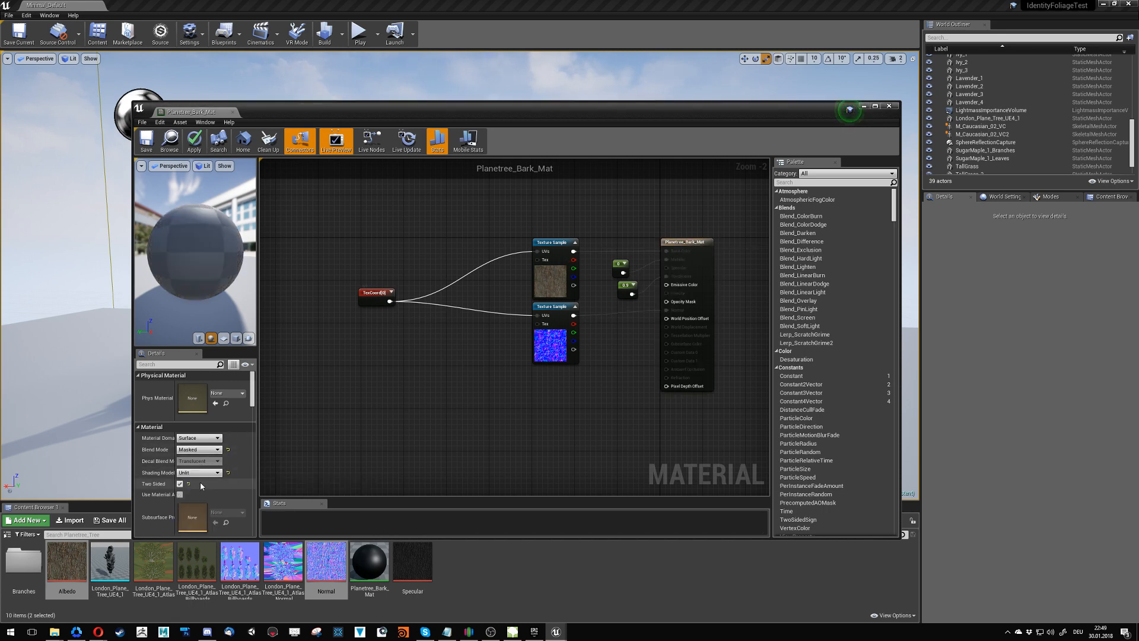
pyautogui.click(200, 473)
pyautogui.click(199, 486)
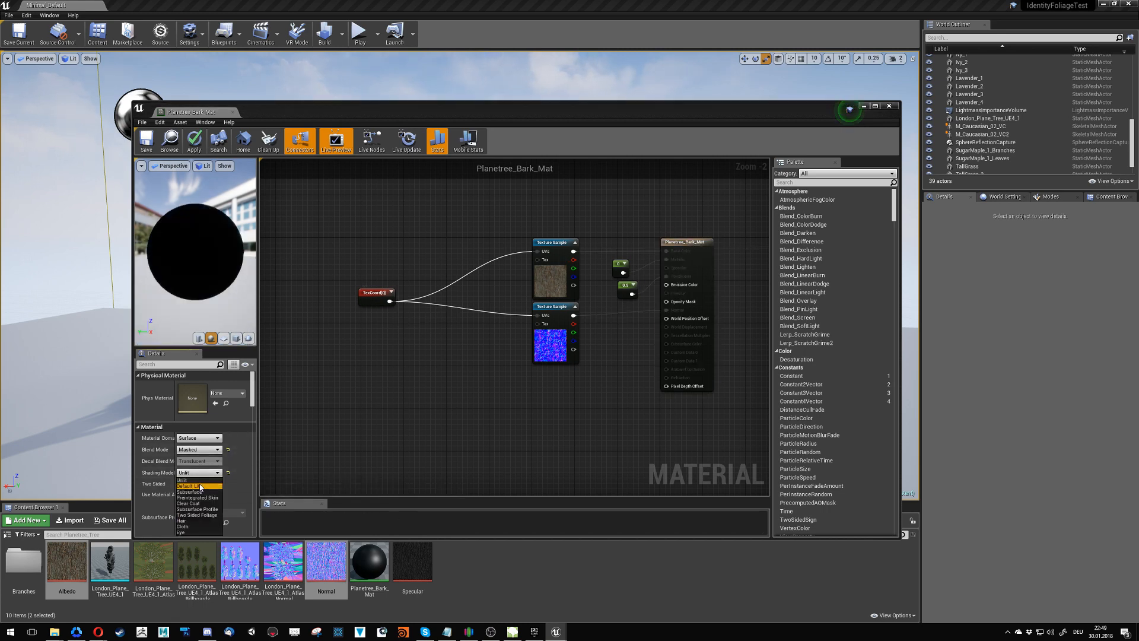
pyautogui.click(204, 450)
pyautogui.click(188, 457)
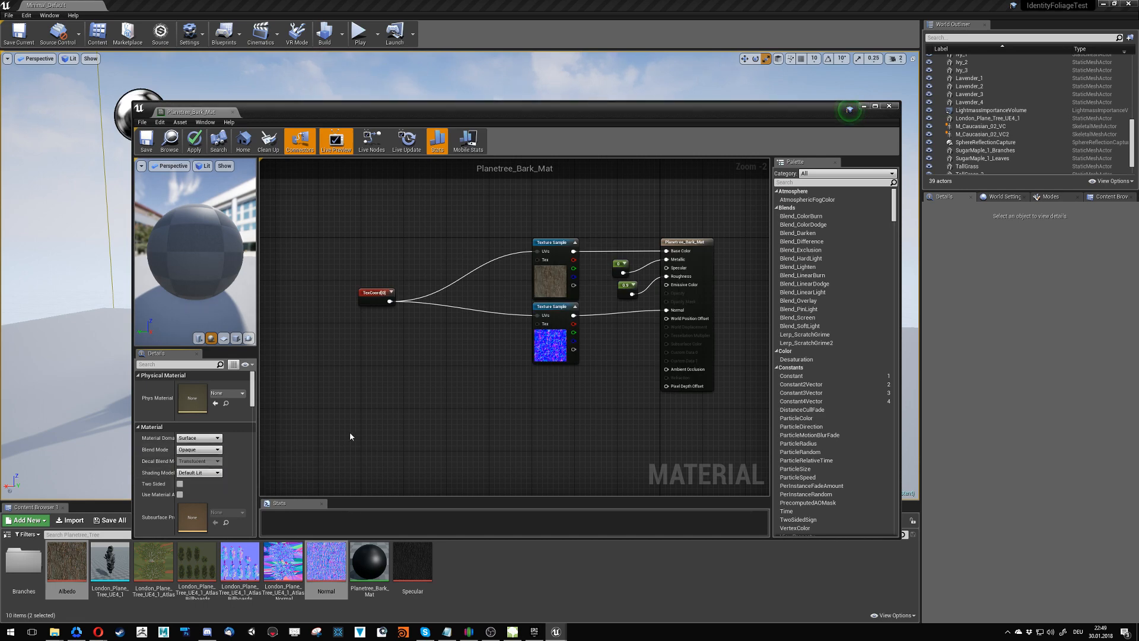
pyautogui.hotkey('ctrl', 's')
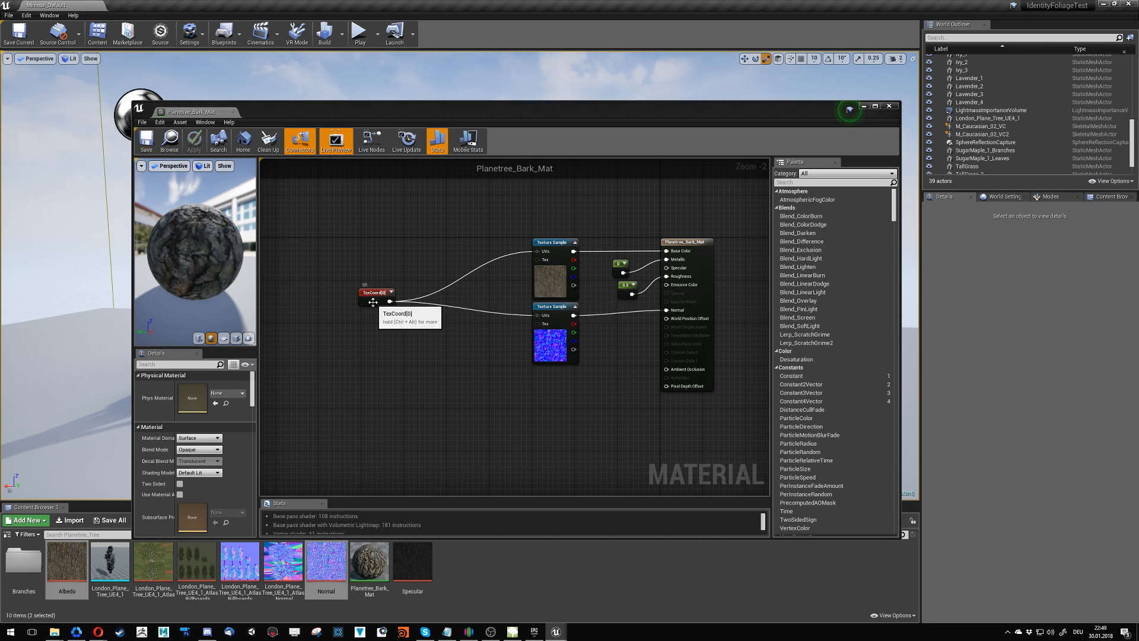
# - Open the London_Plane_Tree_UE4_1 mesh and assign Planetree_Bark_Mat to its Element 0 material slot
pyautogui.moveTo(347, 107); pyautogui.dragTo(423, 419)
pyautogui.moveTo(561, 422)
pyautogui.mouseDown(button='right')
pyautogui.moveTo(415, 439)
pyautogui.moveTo(510, 448)
pyautogui.moveTo(561, 421)
pyautogui.mouseUp(button='right')
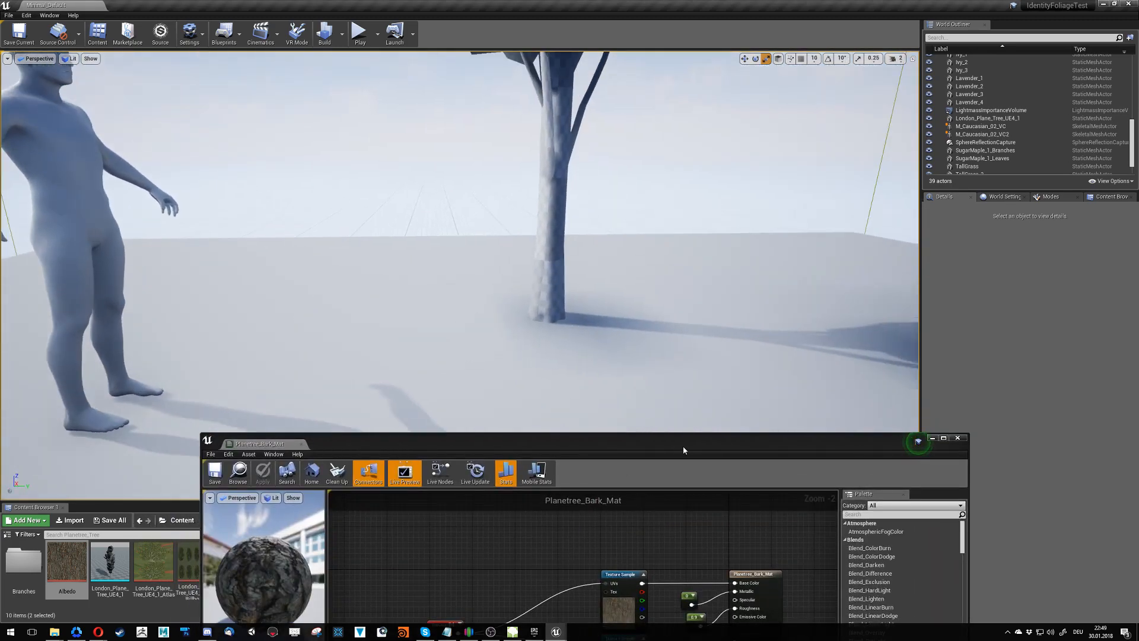
pyautogui.moveTo(684, 451); pyautogui.dragTo(922, 133)
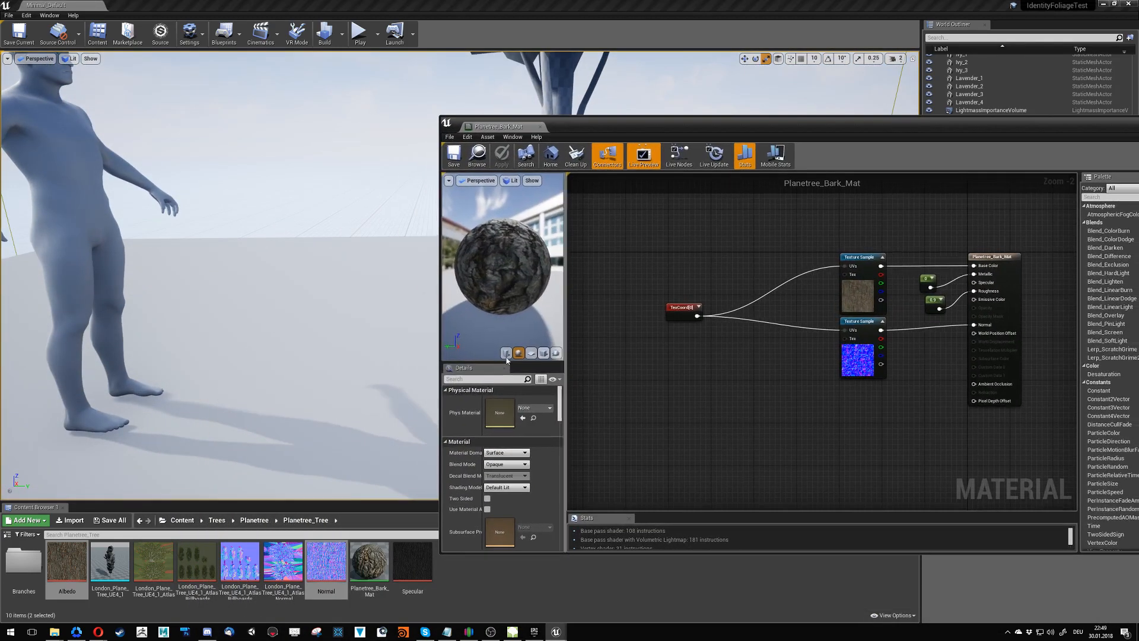
pyautogui.click(369, 564)
pyautogui.moveTo(369, 563)
pyautogui.mouseDown()
pyautogui.moveTo(132, 315)
pyautogui.moveTo(419, 549)
pyautogui.moveTo(374, 569)
pyautogui.mouseUp()
pyautogui.doubleClick(106, 575)
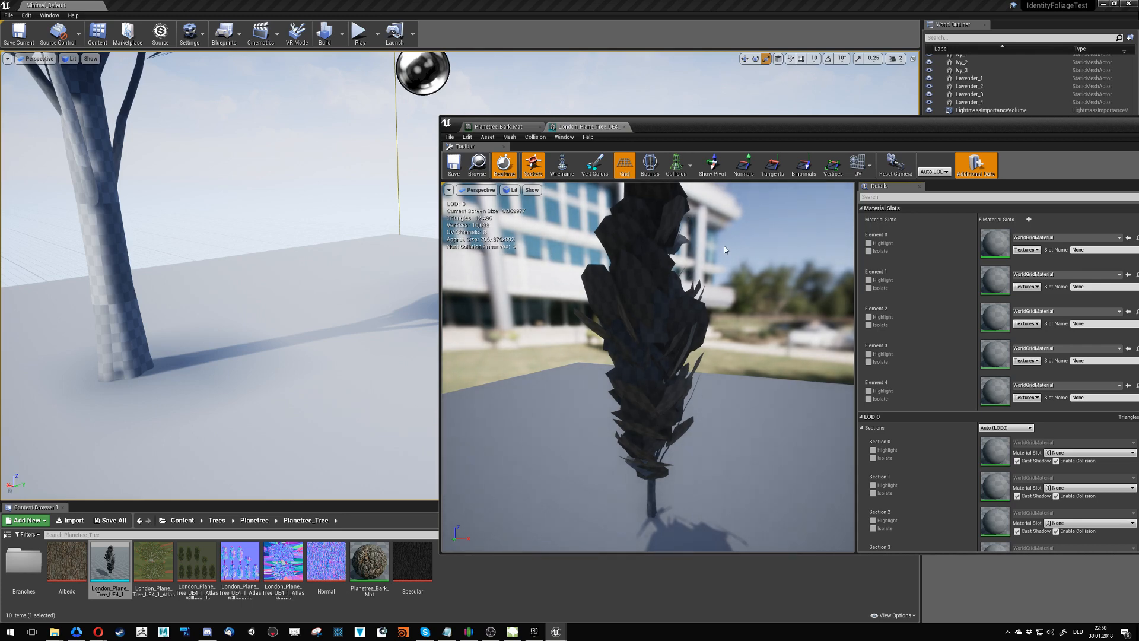
pyautogui.moveTo(967, 122); pyautogui.dragTo(783, 115)
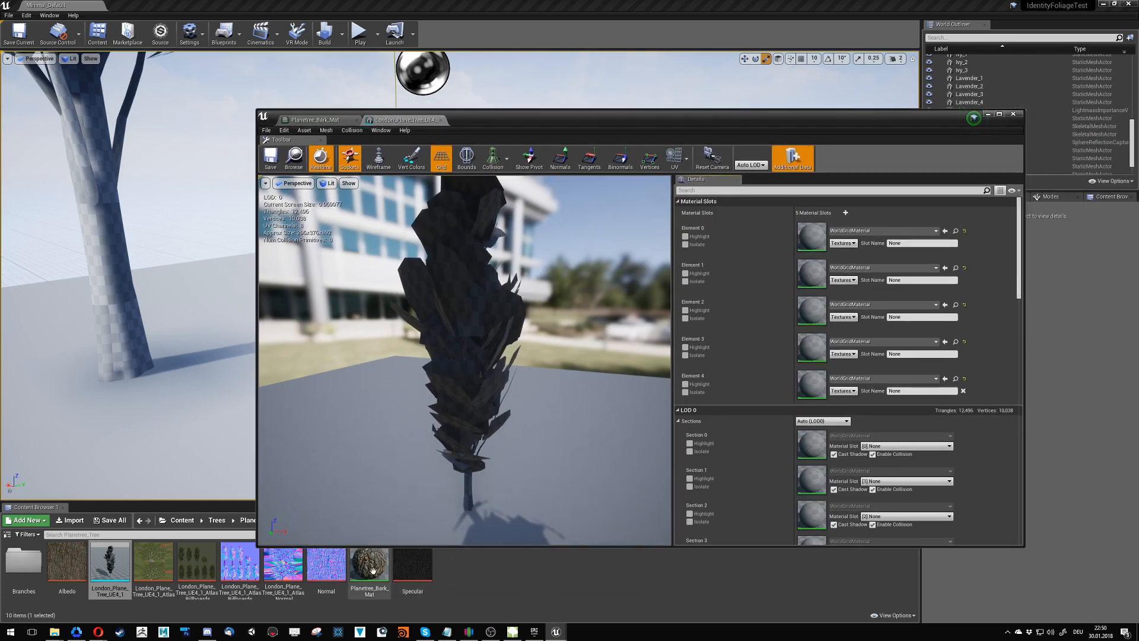
pyautogui.moveTo(373, 571); pyautogui.dragTo(817, 247)
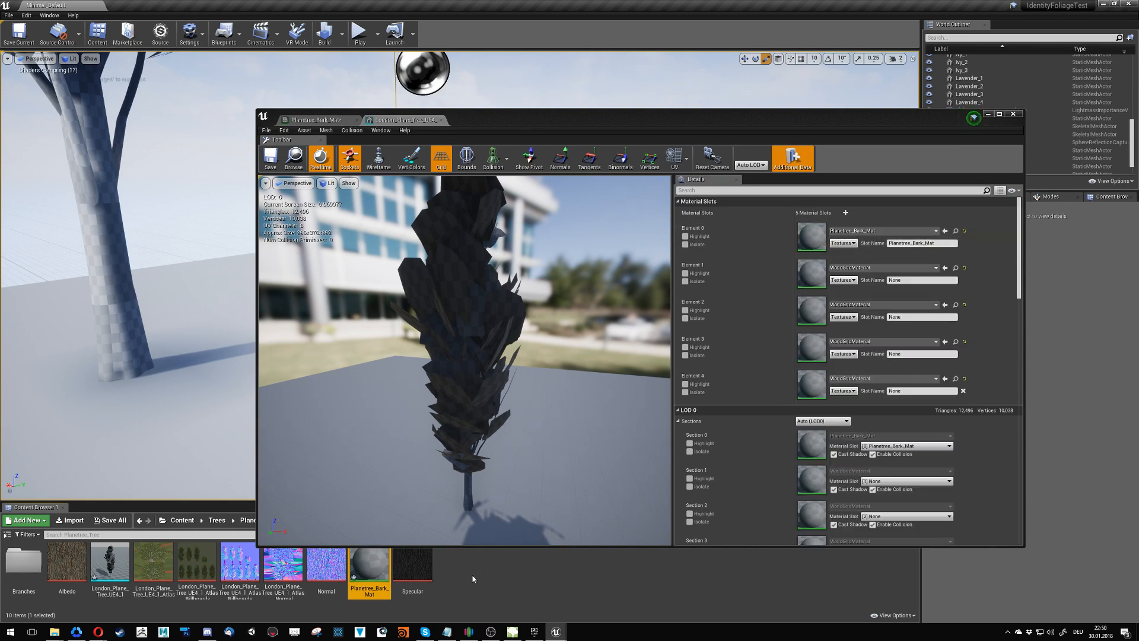
# - Check the bark material's graph, return to the tree mesh, and set its preview exposure to Fixed at Log 0
pyautogui.doubleClick(369, 575)
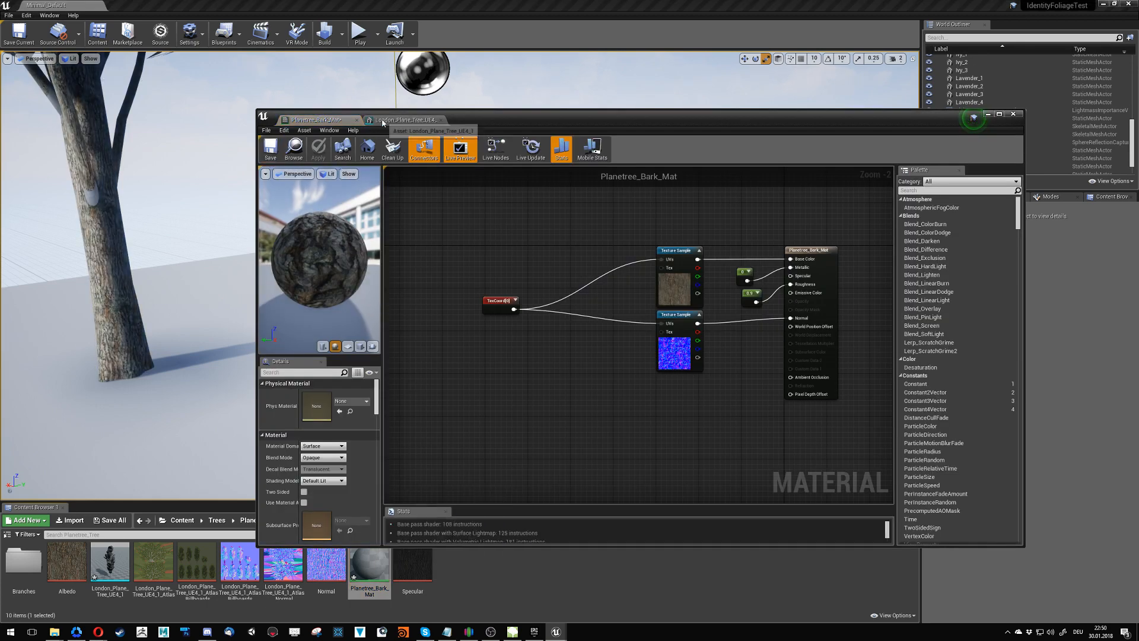
pyautogui.click(403, 120)
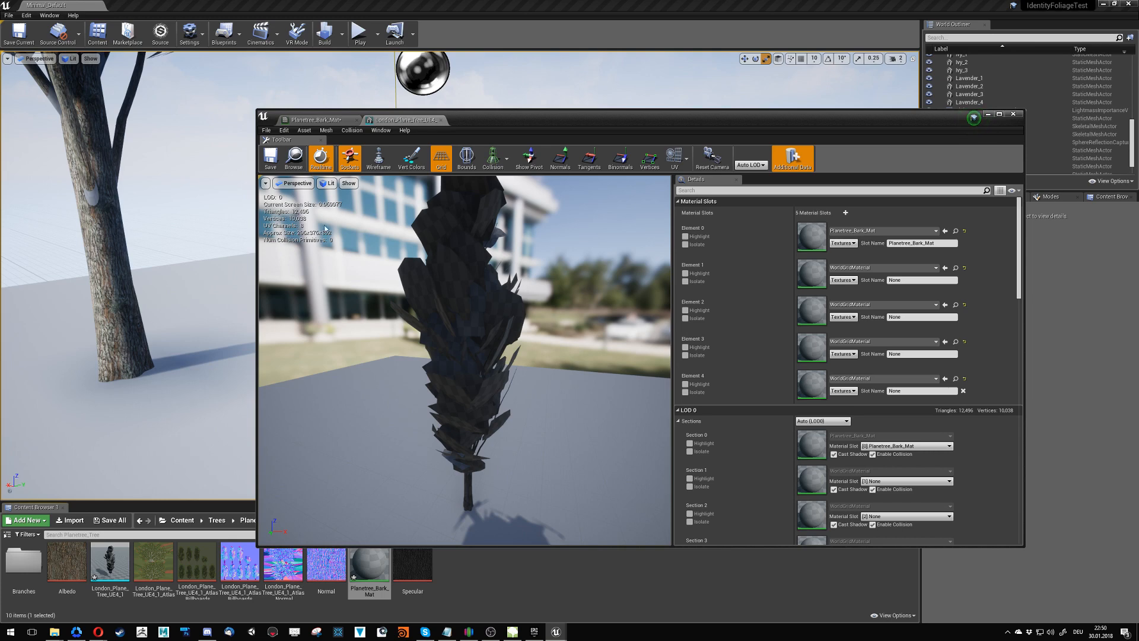
pyautogui.click(327, 182)
pyautogui.moveTo(356, 303)
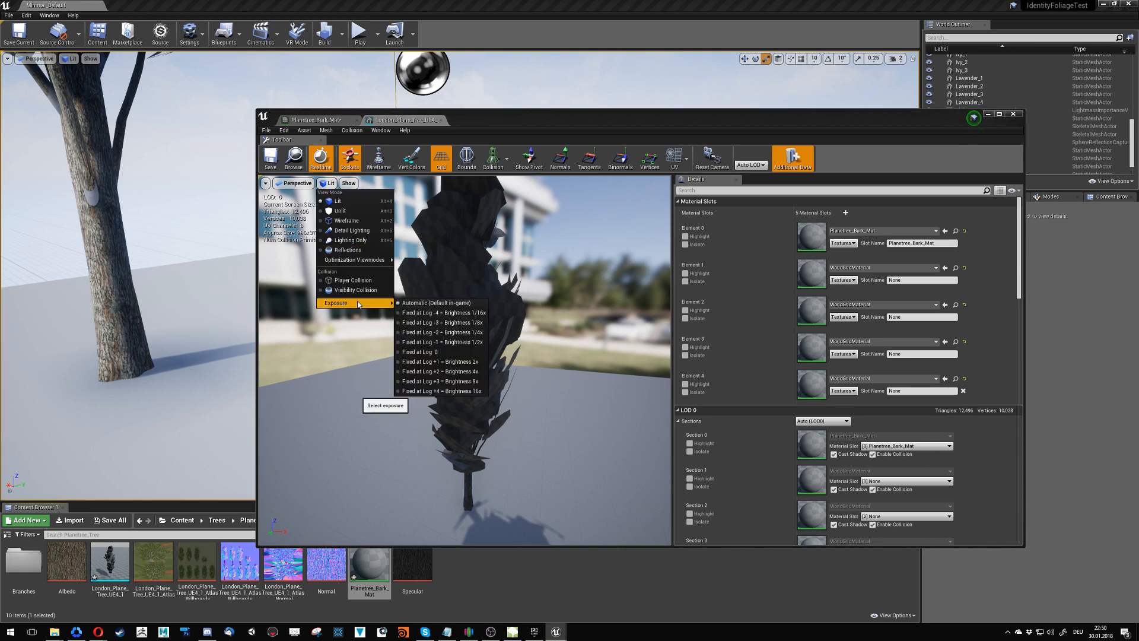
pyautogui.click(423, 352)
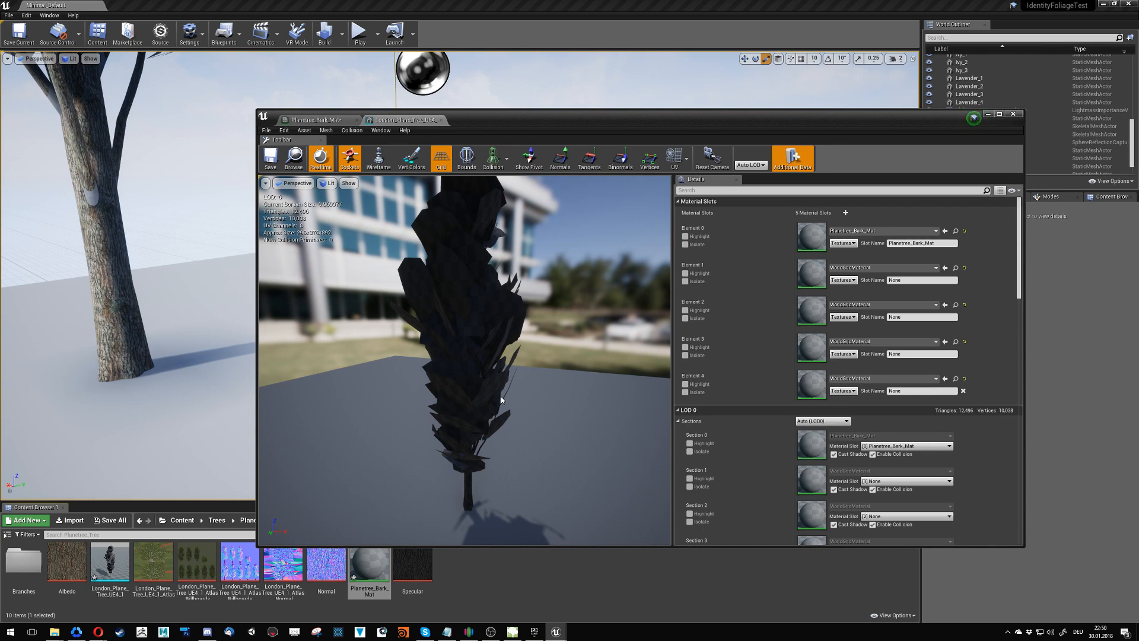
# - Assign Planetree_Bark_Mat to the tree mesh's Element 1 material slot
pyautogui.moveTo(501, 396); pyautogui.dragTo(496, 394)
pyautogui.moveTo(465, 360)
pyautogui.mouseDown()
pyautogui.moveTo(486, 380)
pyautogui.moveTo(501, 359)
pyautogui.moveTo(544, 468)
pyautogui.moveTo(483, 491)
pyautogui.moveTo(439, 477)
pyautogui.mouseUp()
pyautogui.keyDown('alt'); pyautogui.moveTo(318, 382); pyautogui.dragTo(285, 424); pyautogui.keyUp('alt')
pyautogui.moveTo(465, 360); pyautogui.dragTo(400, 311, button='right')
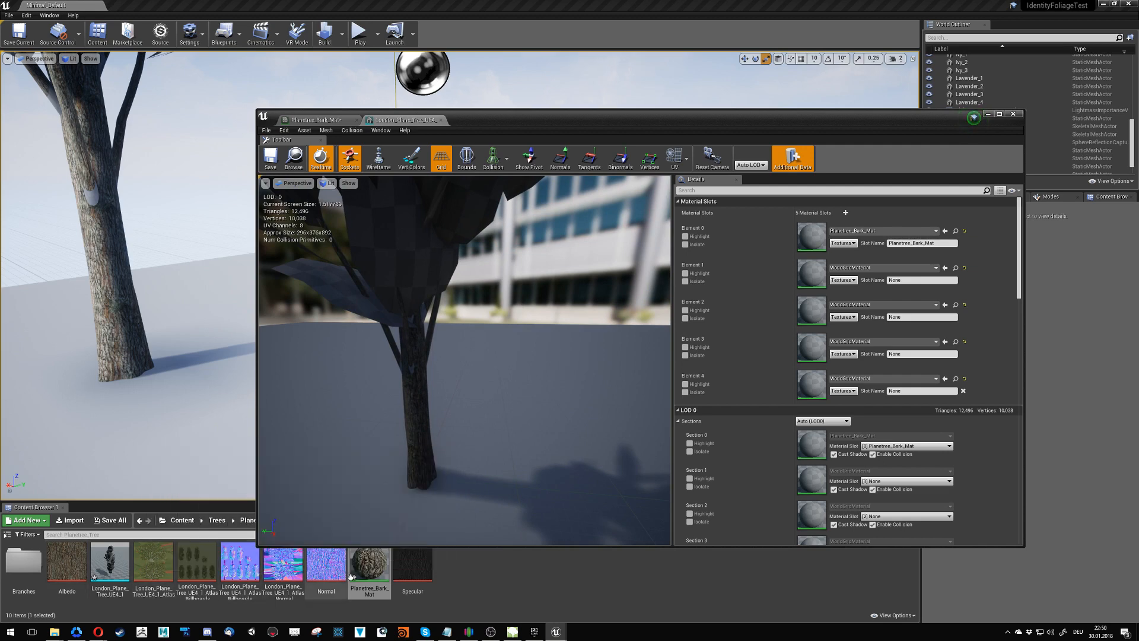
pyautogui.moveTo(369, 567); pyautogui.dragTo(811, 267)
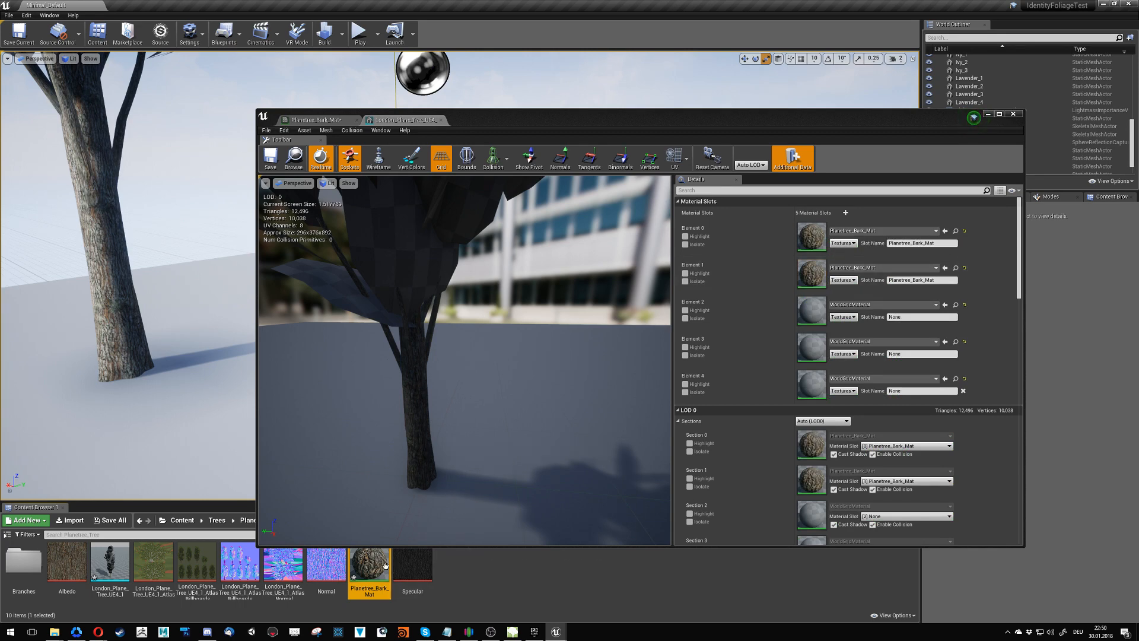
# - Try Planetree_Bark_Mat on Element 2, undo that assignment, and assign the material to Element 3 instead
pyautogui.moveTo(385, 565); pyautogui.dragTo(811, 318)
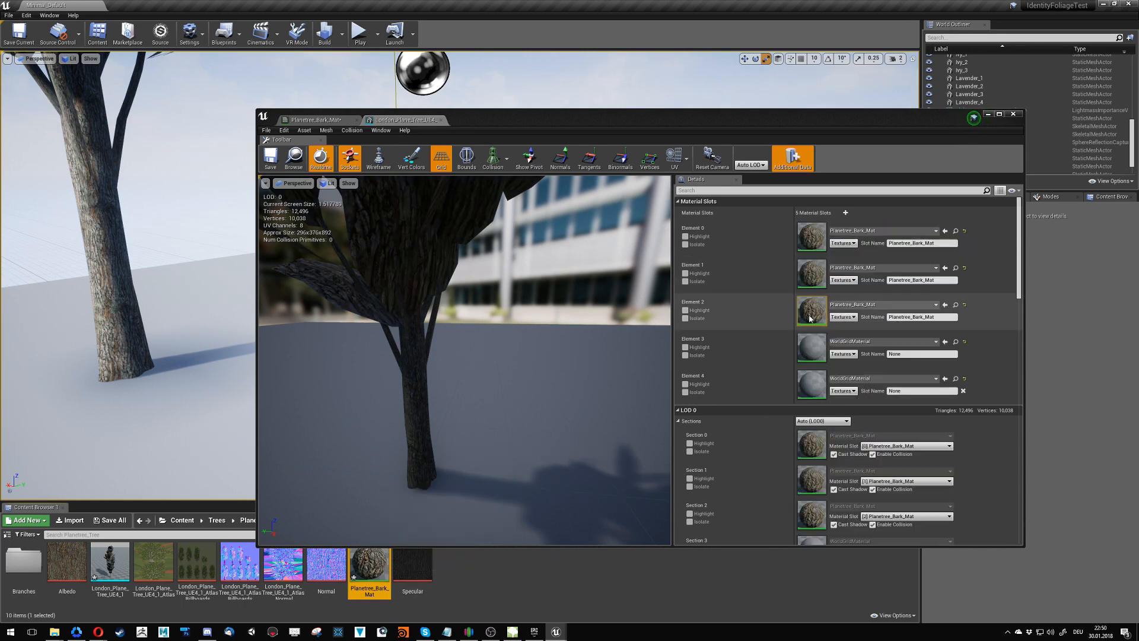
pyautogui.hotkey('ctrl', 'z')
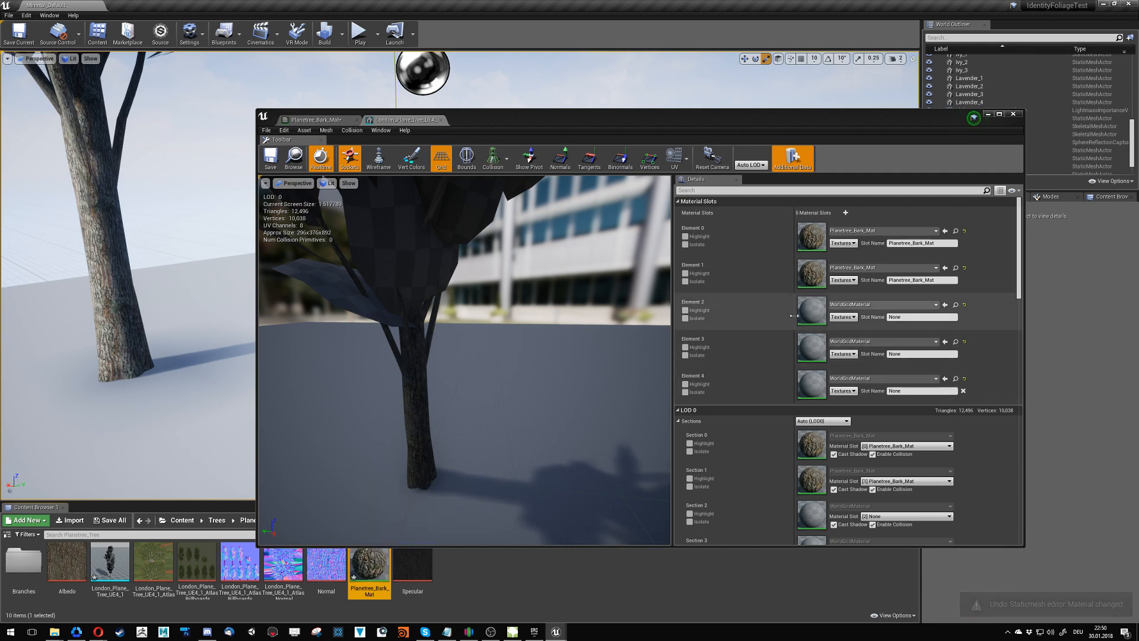
pyautogui.moveTo(364, 559); pyautogui.dragTo(812, 349)
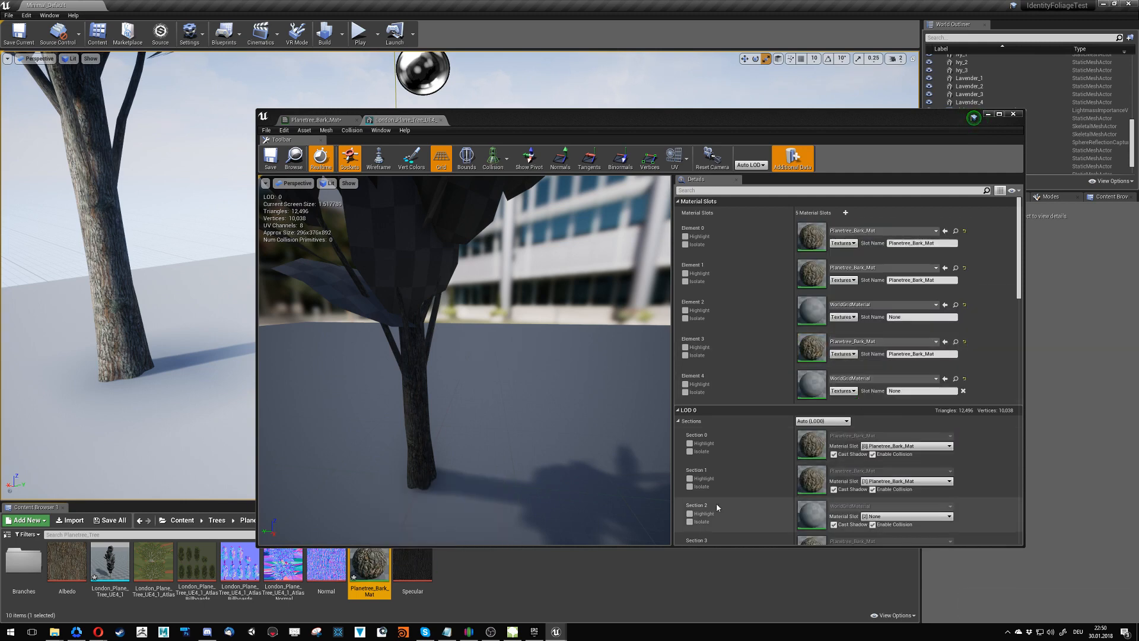
# - Assign Planetree_Bark_Mat to the tree mesh's Element 4 material slot
pyautogui.moveTo(629, 436); pyautogui.dragTo(513, 338, button='right')
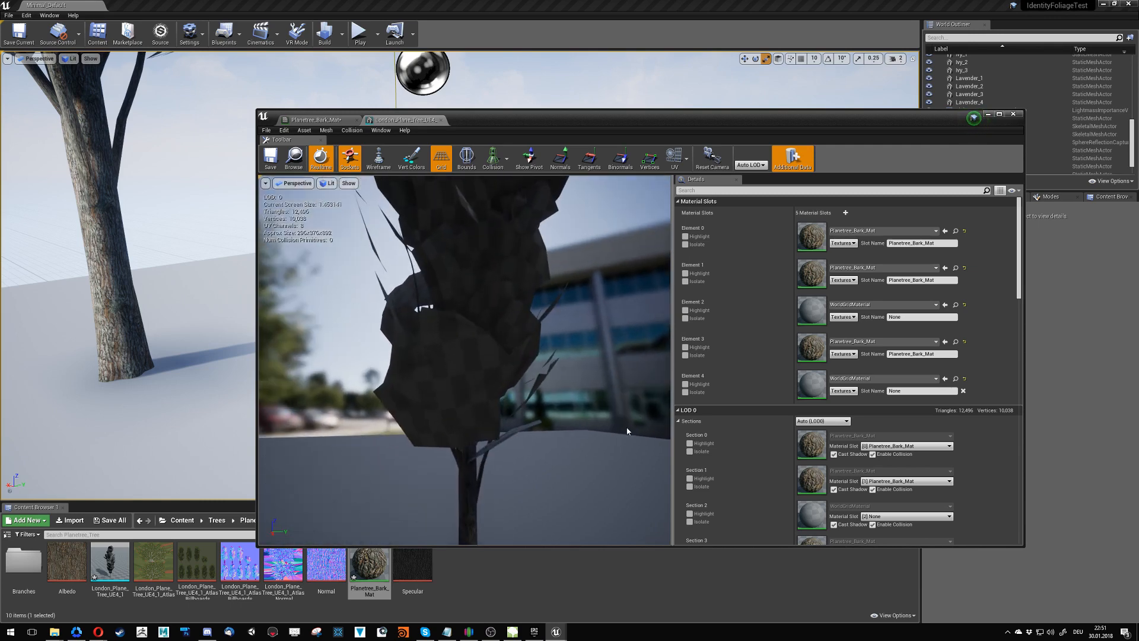
pyautogui.moveTo(369, 567); pyautogui.dragTo(813, 399)
pyautogui.moveTo(475, 356); pyautogui.dragTo(504, 374, button='right')
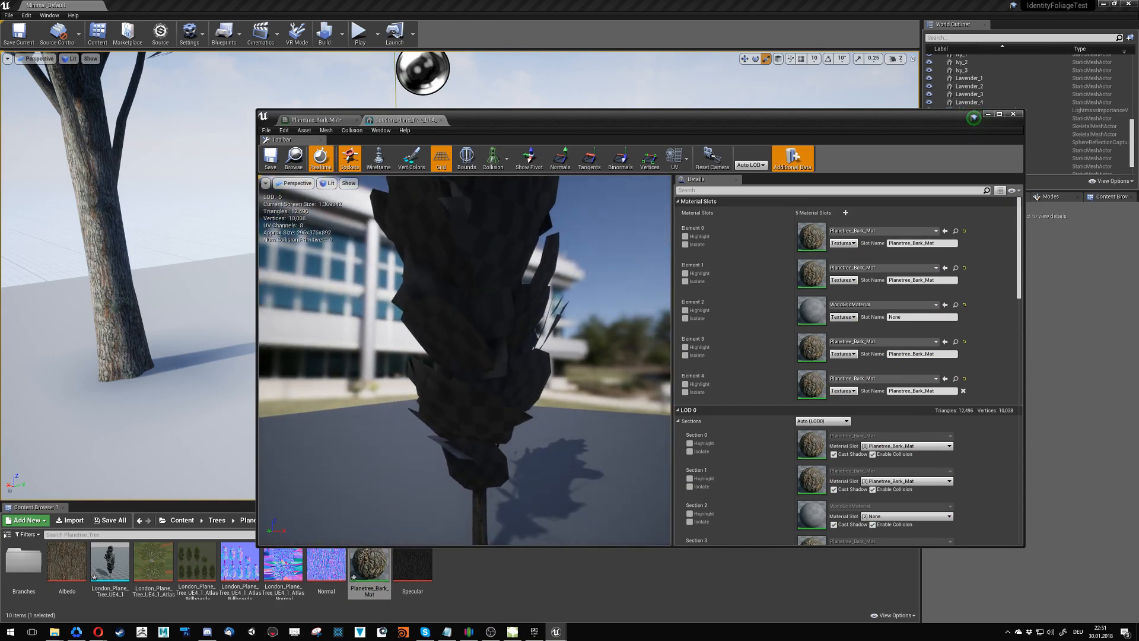
# - Create a material named PlanetreeBranchTest in the Branches folder and open it for editing
pyautogui.click(479, 599)
pyautogui.moveTo(588, 129); pyautogui.dragTo(696, 26)
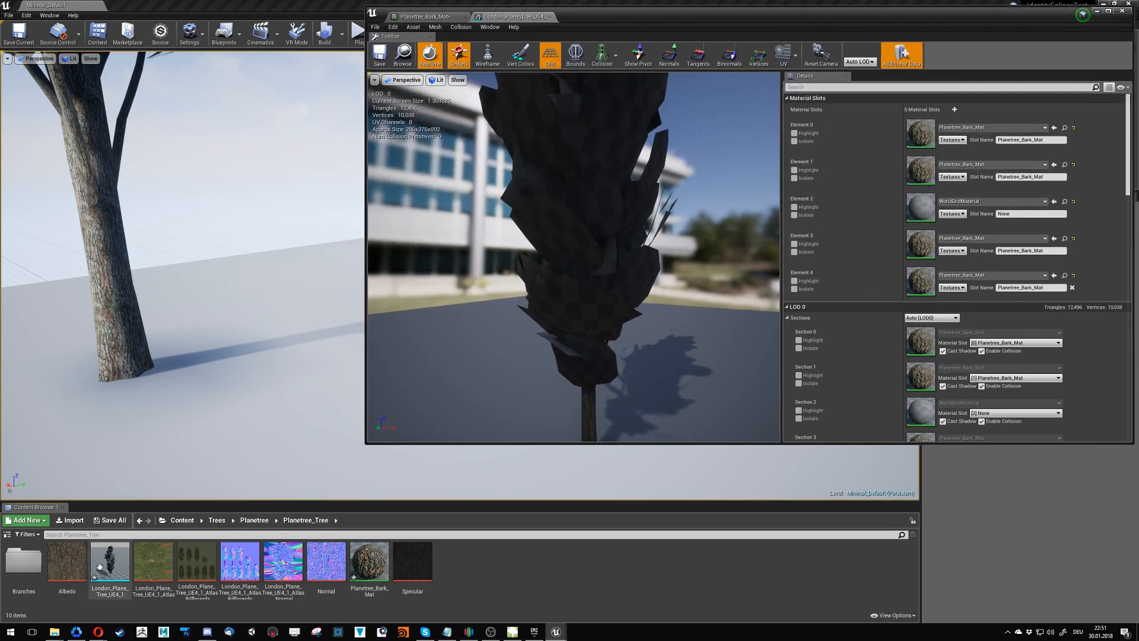
pyautogui.doubleClick(23, 561)
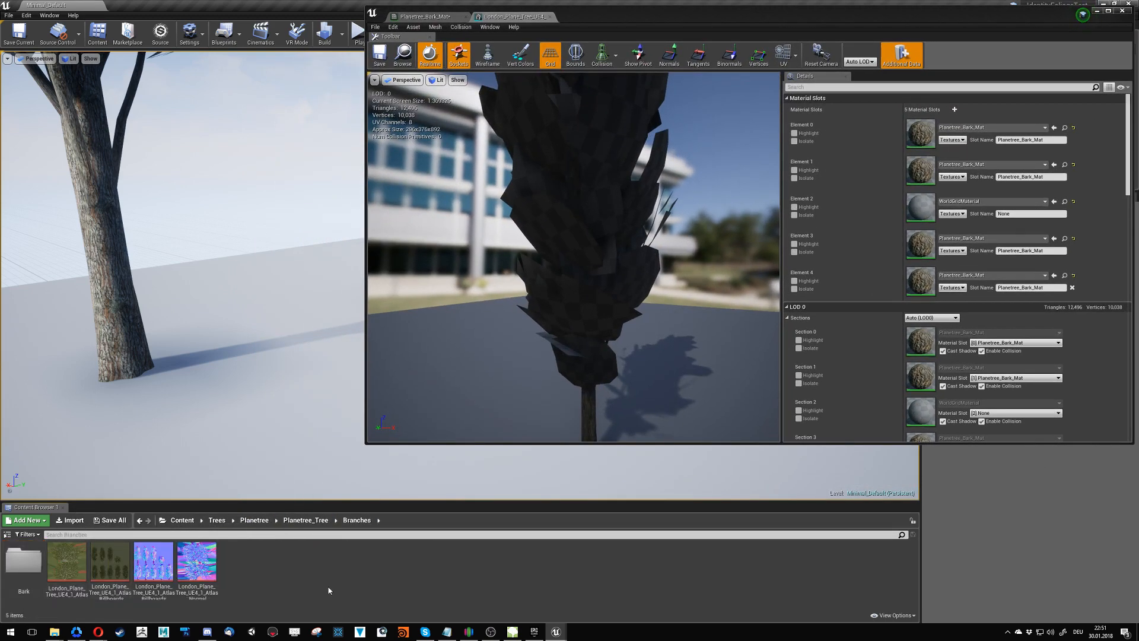
pyautogui.rightClick(259, 570)
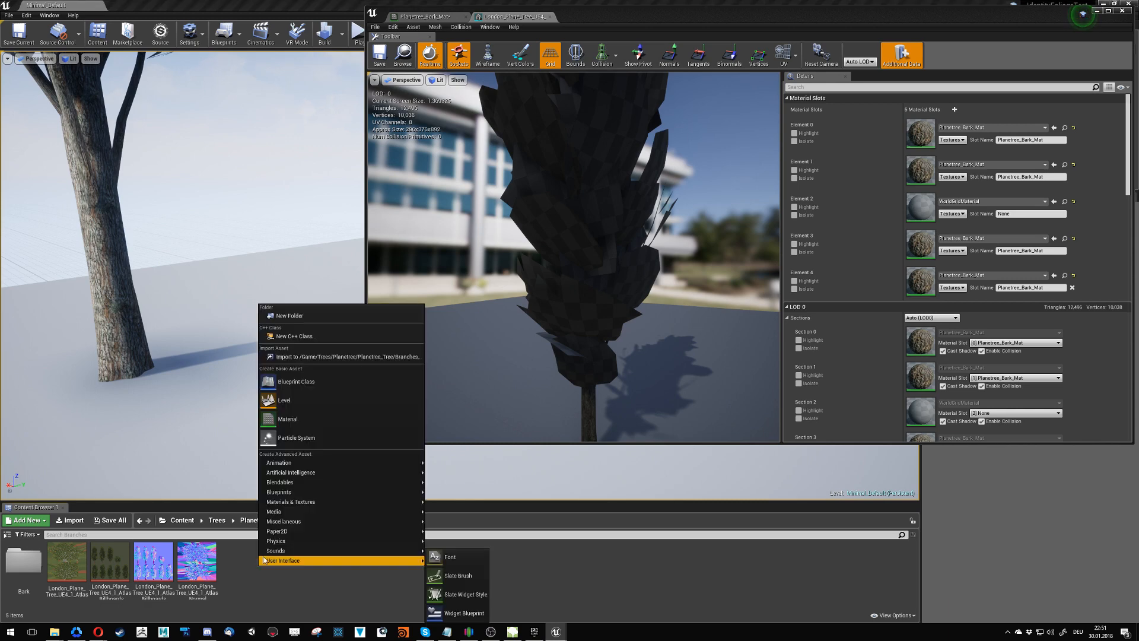
pyautogui.click(302, 419)
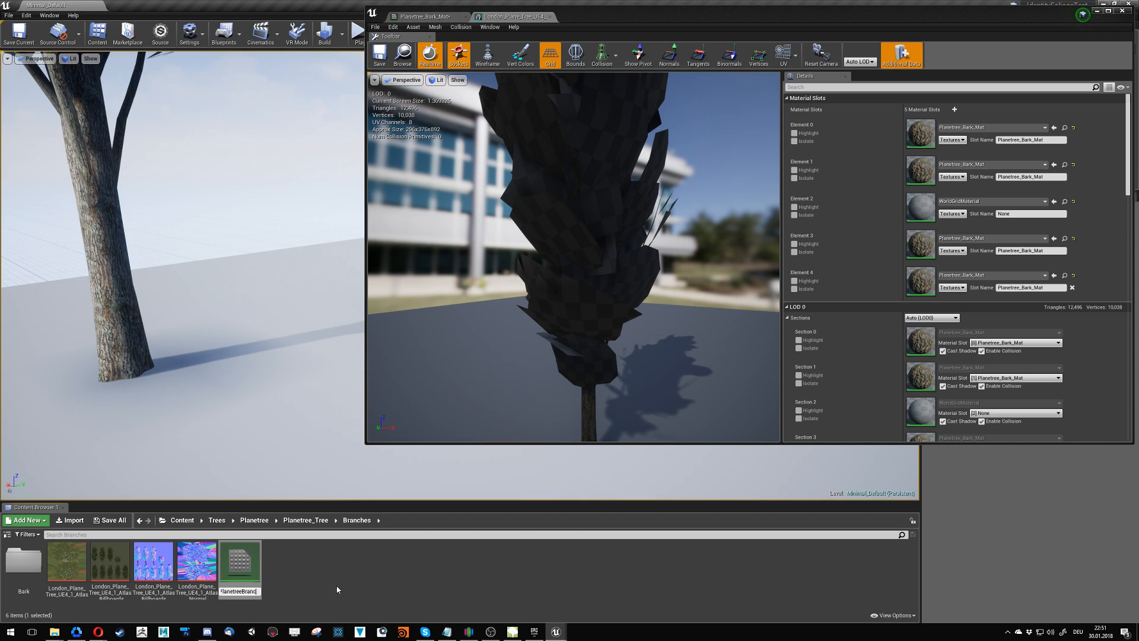
pyautogui.write('t')
pyautogui.press('Return')
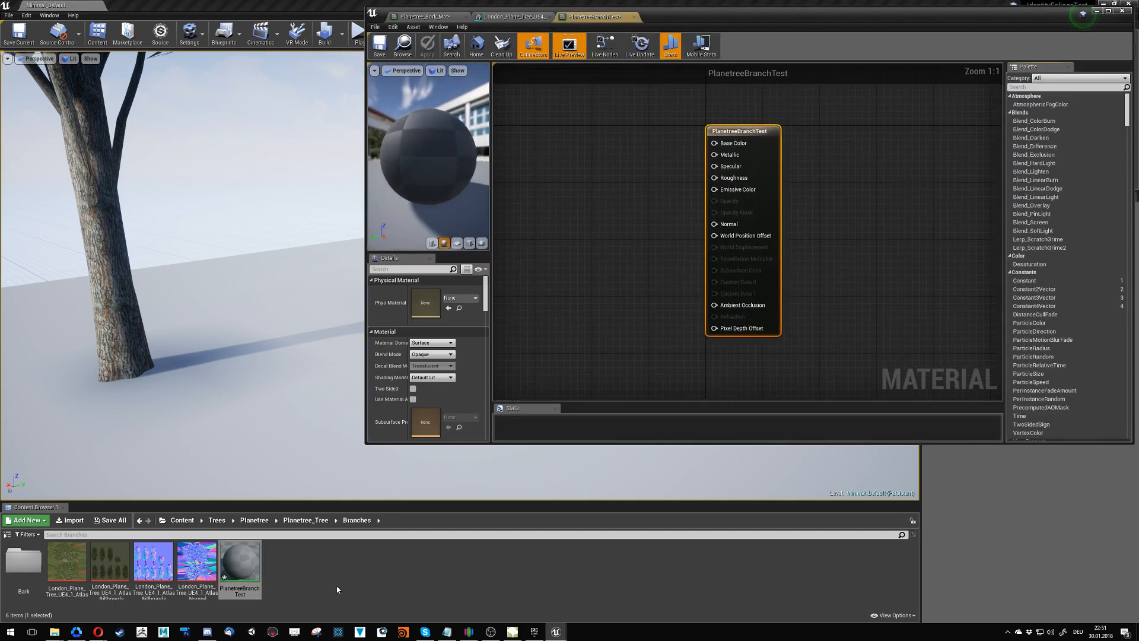
# - Add the London_Plane_Tree_UE4_1 atlas colour and atlas normal textures to the PlanetreeBranchTest graph as texture samples
pyautogui.click(199, 550)
pyautogui.keyDown('ctrl'); pyautogui.click(67, 561); pyautogui.keyUp('ctrl')
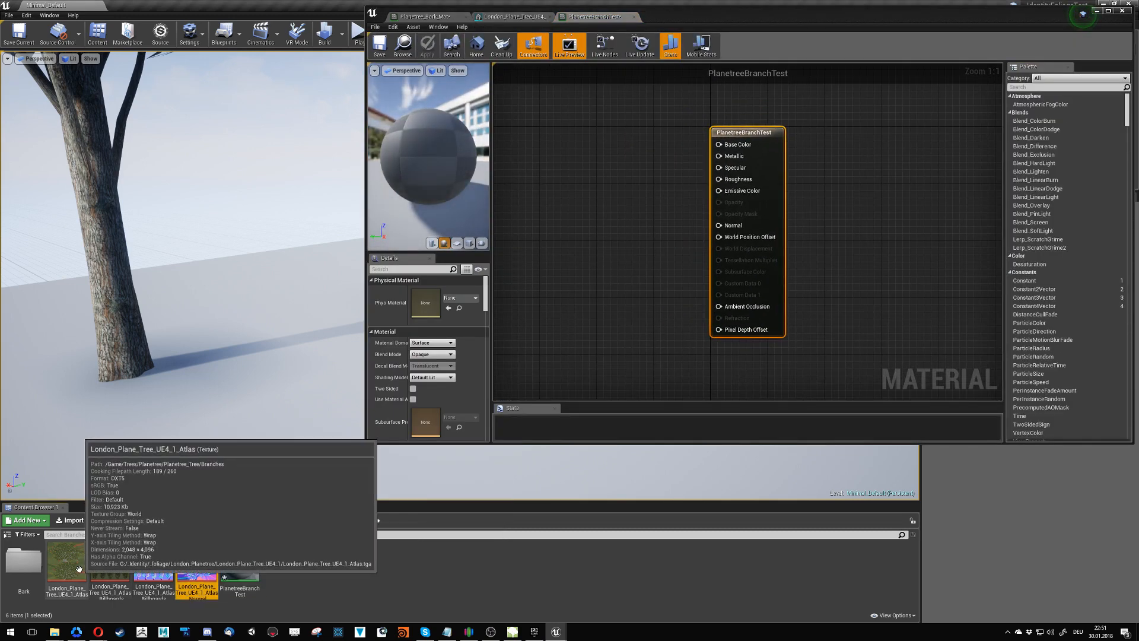
pyautogui.moveTo(67, 561); pyautogui.dragTo(594, 204)
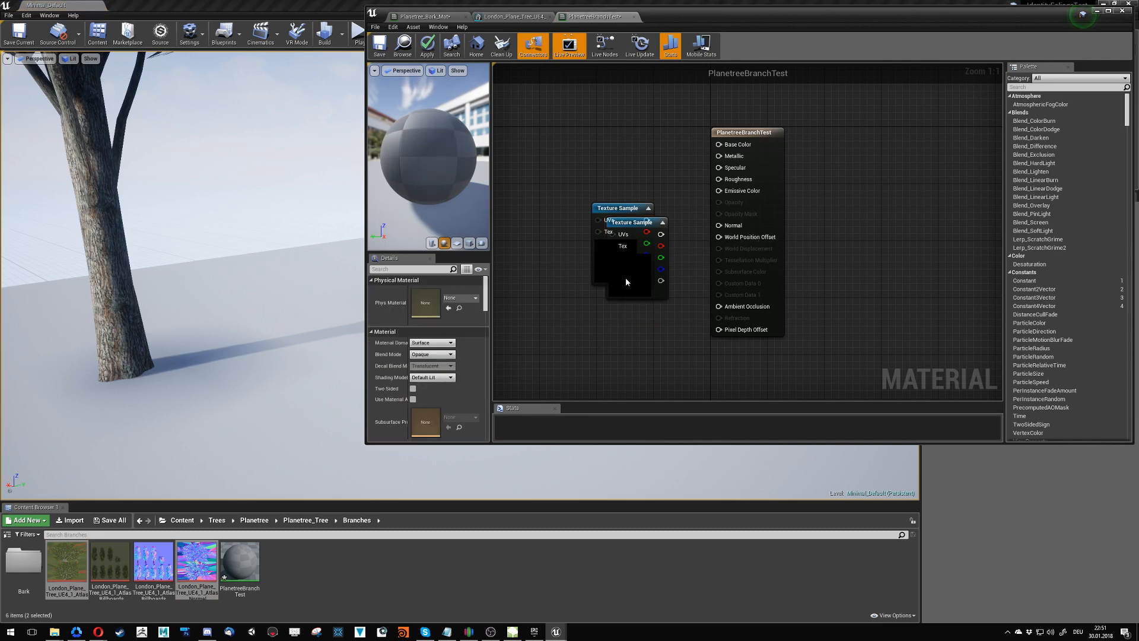
# - Add two constants, wire one to Metallic and the other to Roughness, and place the Metallic constant above
pyautogui.press('1')
pyautogui.click(646, 172)
pyautogui.click(644, 231)
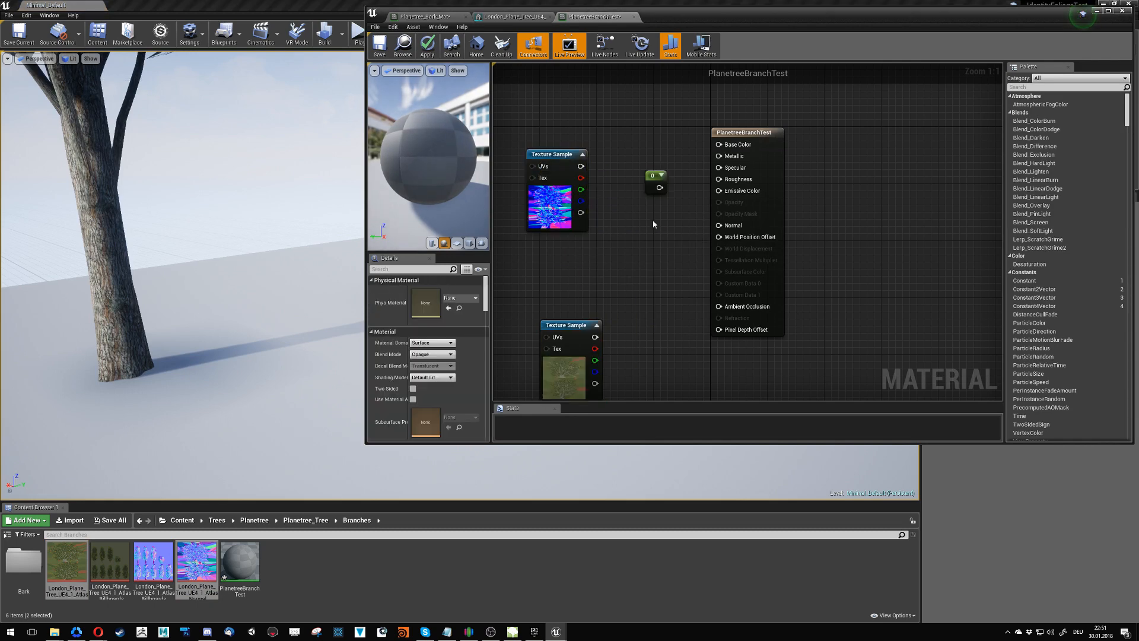
pyautogui.press('1')
pyautogui.click(657, 208)
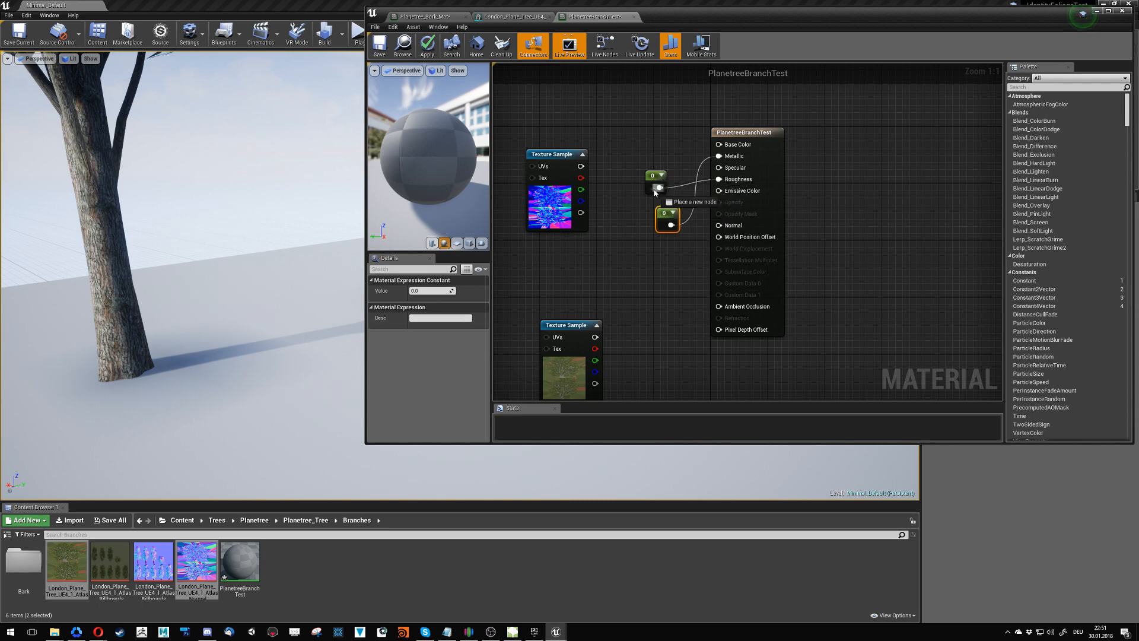
pyautogui.moveTo(661, 208); pyautogui.dragTo(648, 148)
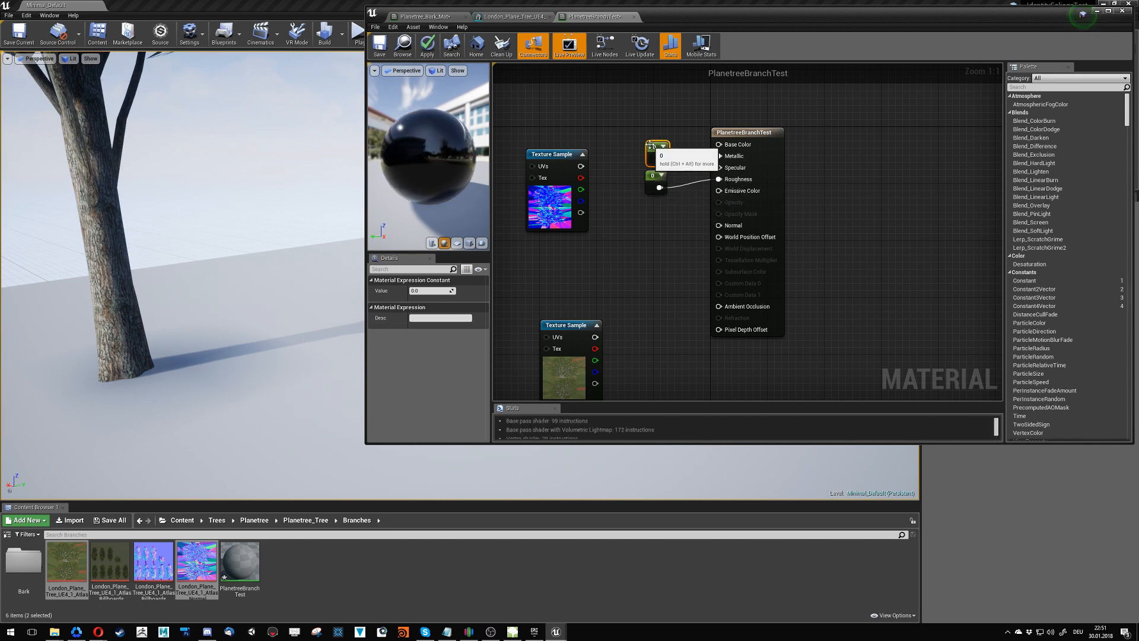
pyautogui.moveTo(651, 194); pyautogui.dragTo(653, 194)
pyautogui.moveTo(660, 188); pyautogui.dragTo(655, 207)
pyautogui.click(623, 202)
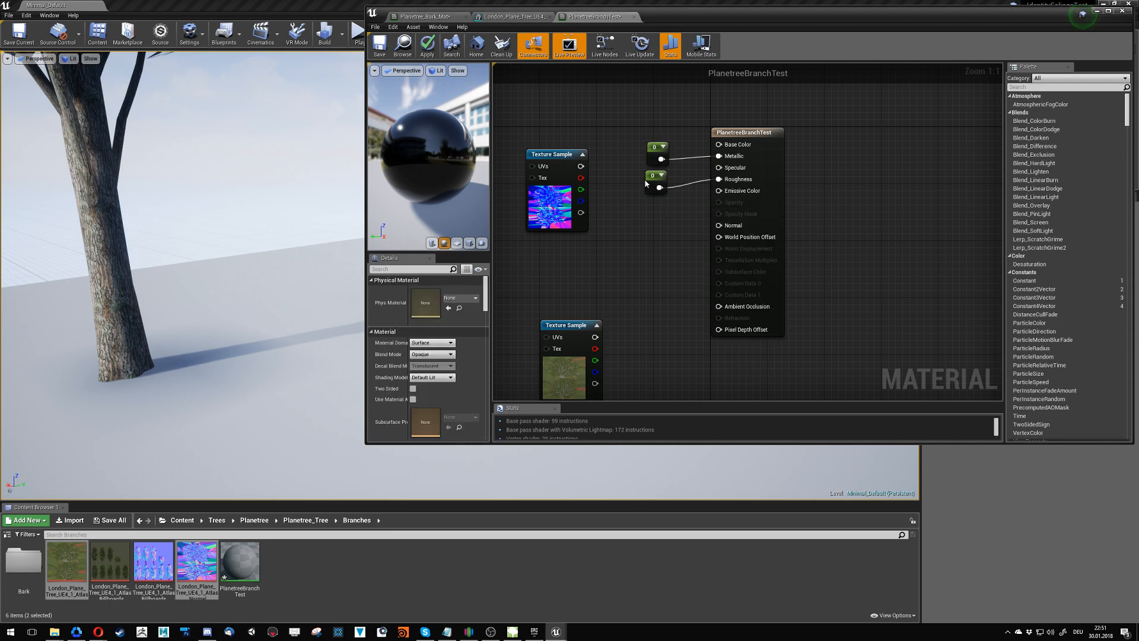
# - Set the Roughness constant's value to 0.9
pyautogui.click(647, 188)
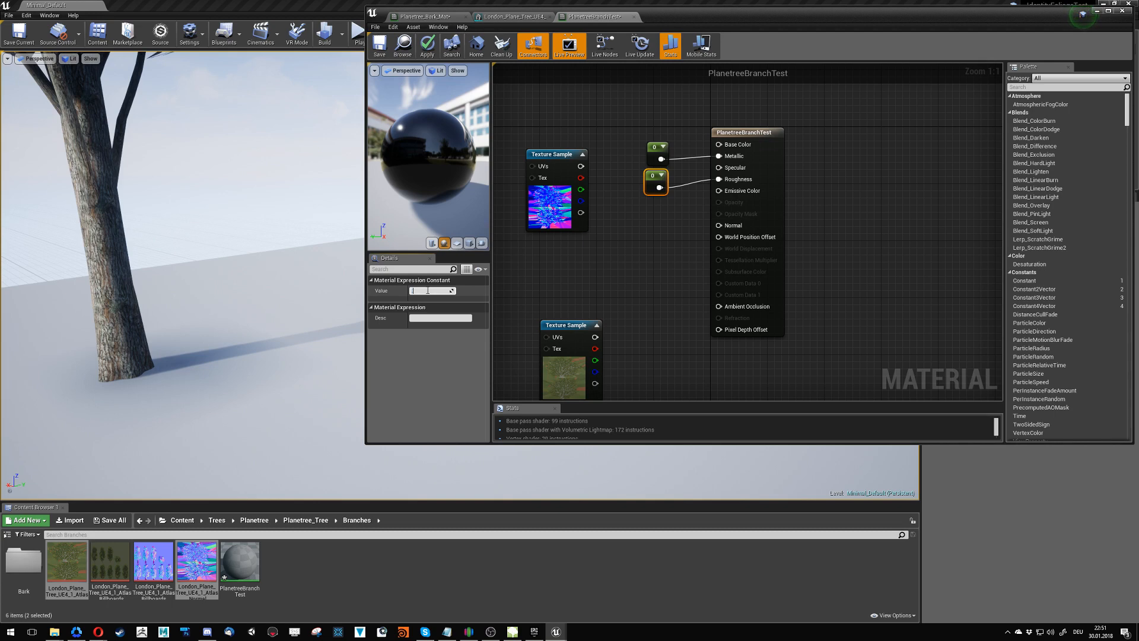
pyautogui.write('0.9')
pyautogui.press('Return')
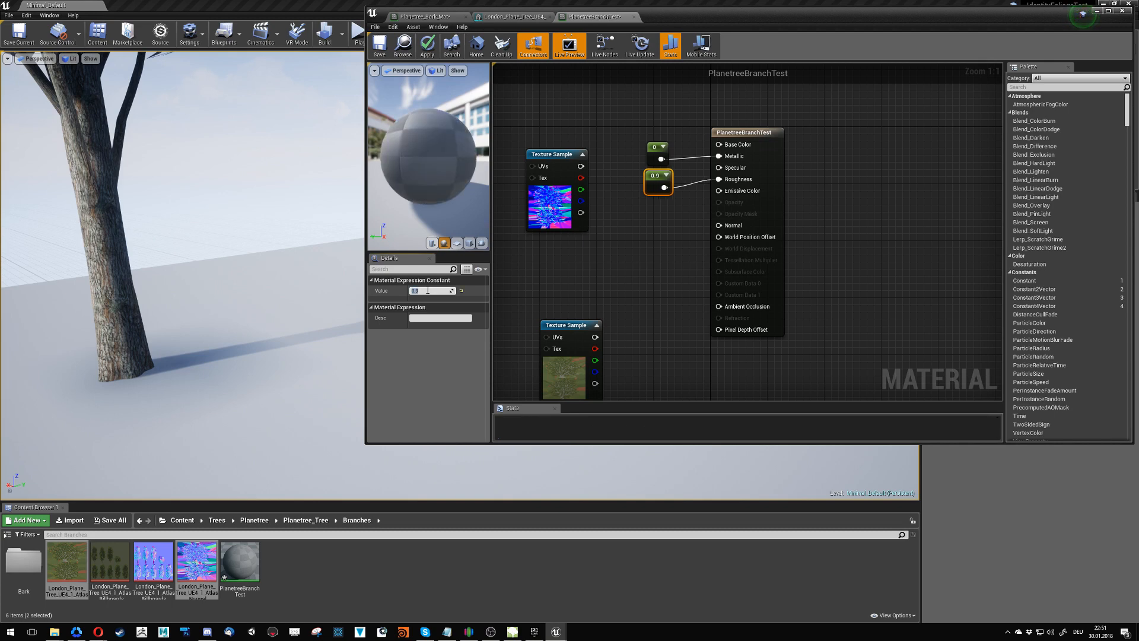
# - Place the atlas colour sample above the normal sample and connect its colour output to Base Color
pyautogui.moveTo(569, 348); pyautogui.dragTo(555, 92)
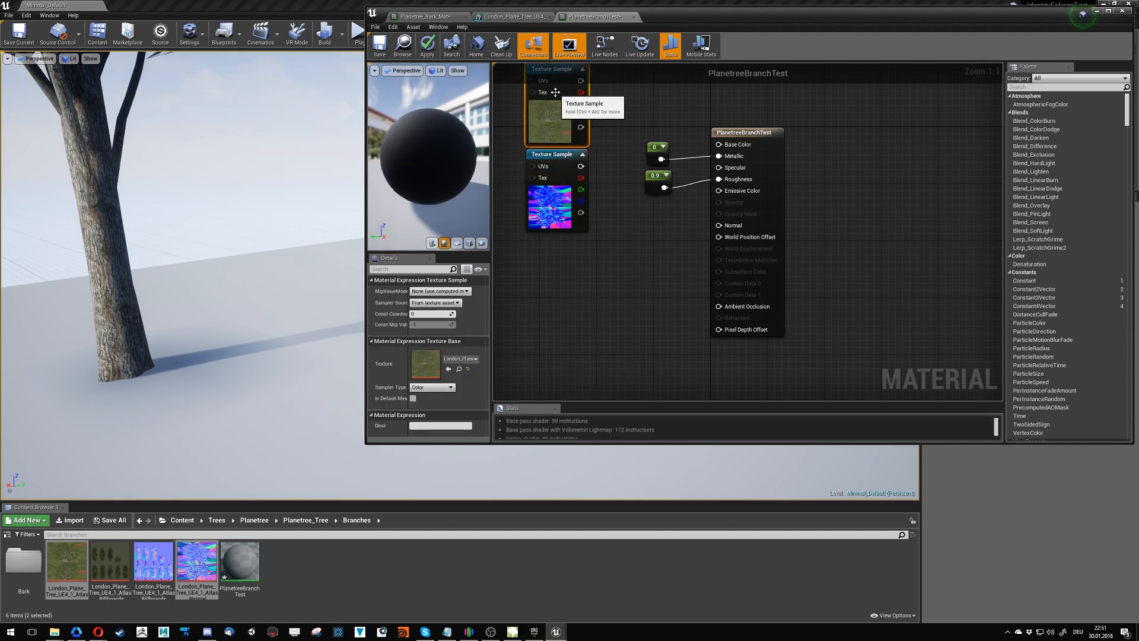
pyautogui.moveTo(550, 185); pyautogui.dragTo(551, 185)
pyautogui.moveTo(553, 151); pyautogui.dragTo(557, 279)
pyautogui.click(644, 247)
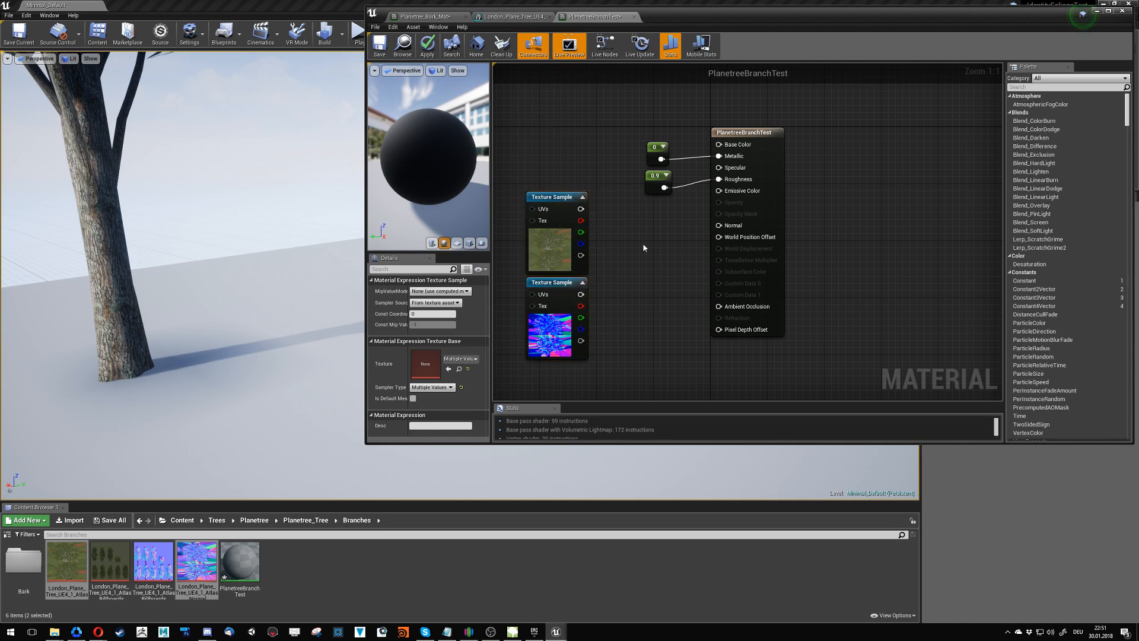
pyautogui.moveTo(568, 228); pyautogui.dragTo(568, 164)
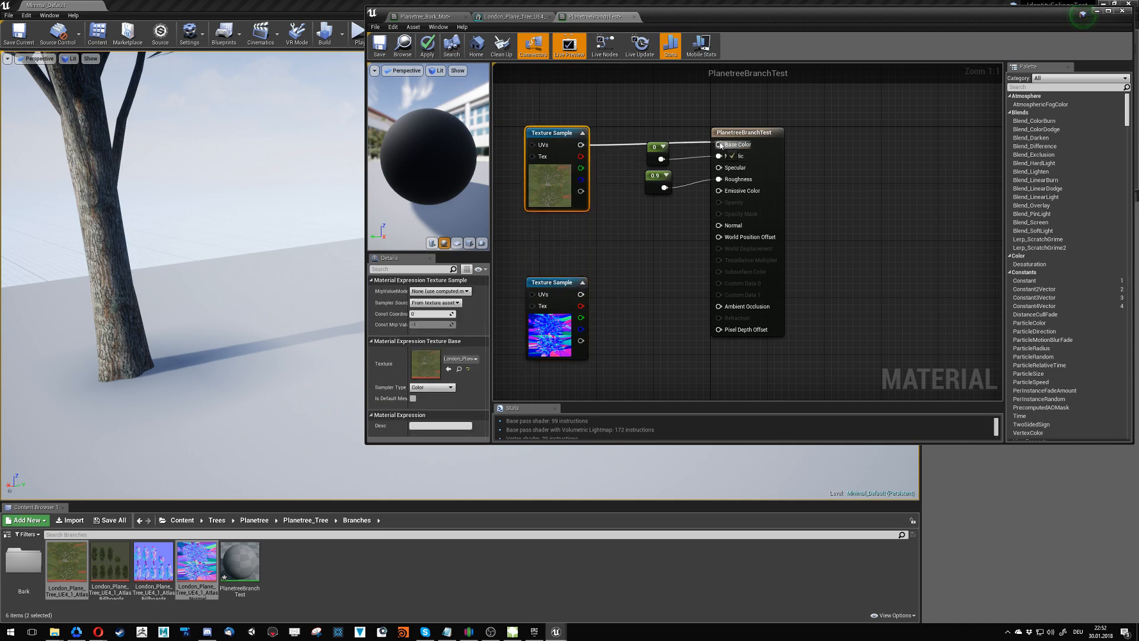
pyautogui.moveTo(720, 147); pyautogui.dragTo(719, 145)
# - Set the material's blend mode to Masked and its shading model to Two Sided Foliage, with Two Sided enabled
pyautogui.click(762, 135)
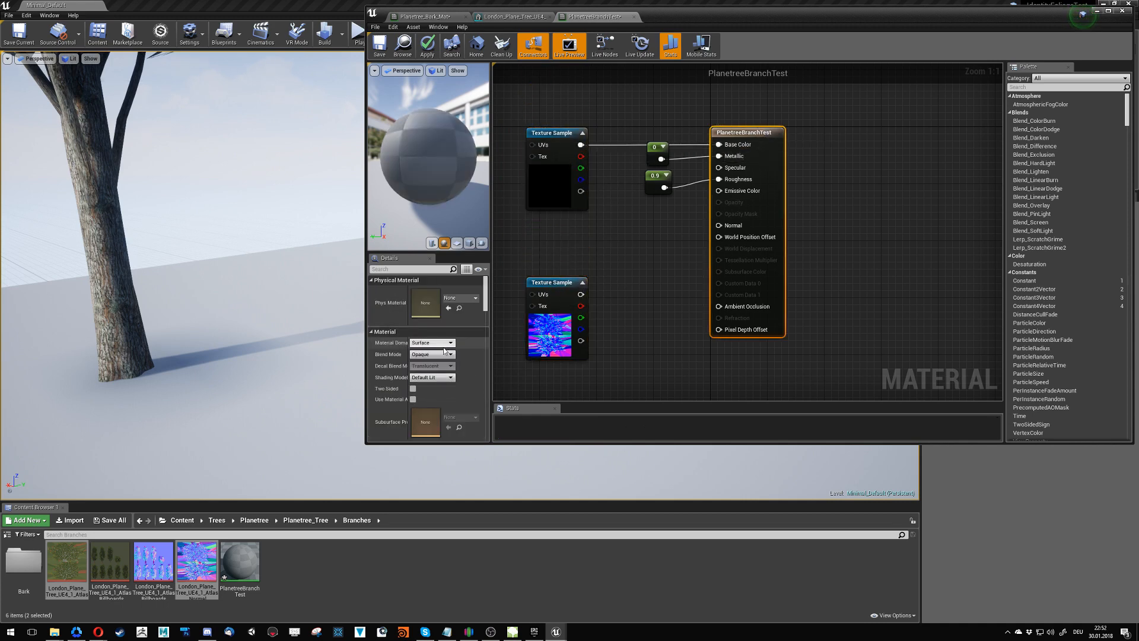
pyautogui.click(434, 355)
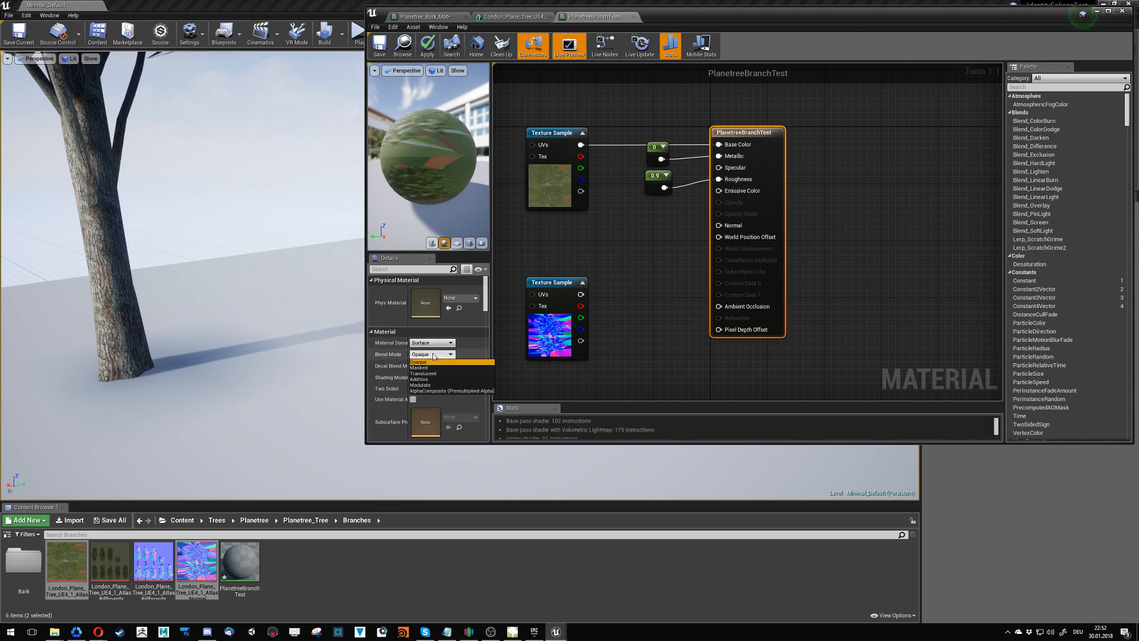
pyautogui.click(436, 369)
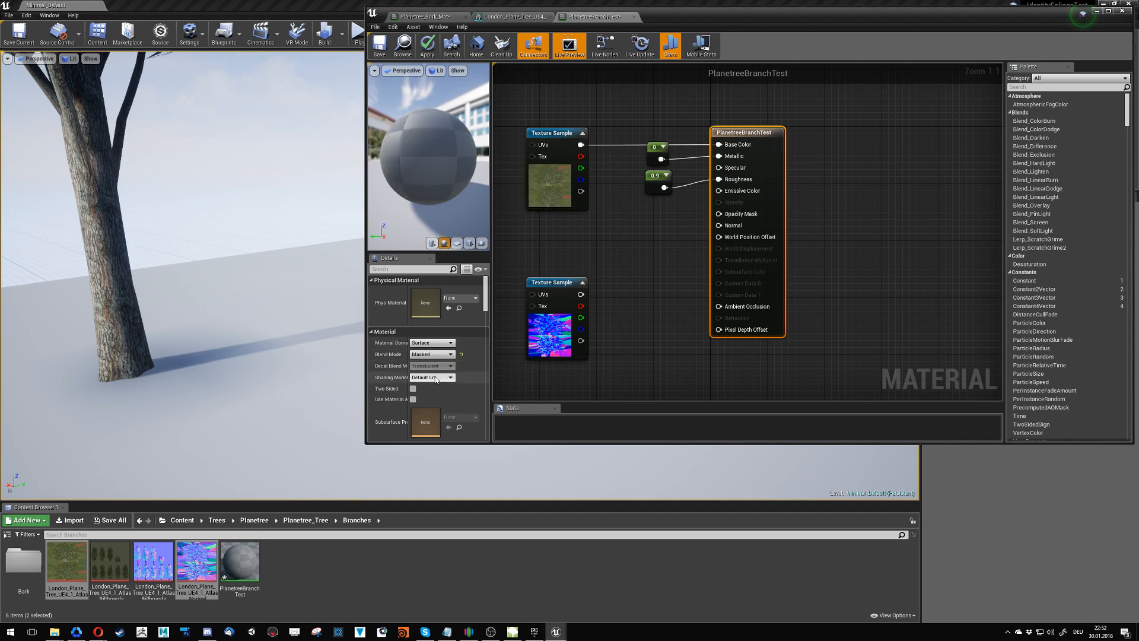
pyautogui.click(435, 378)
pyautogui.click(431, 419)
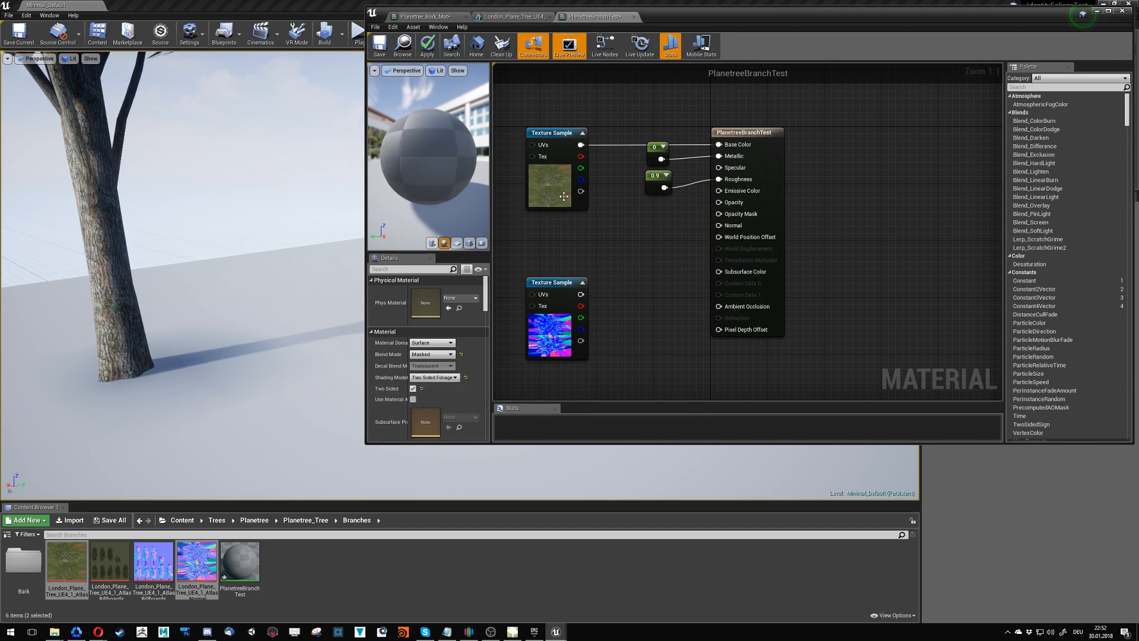
# - Connect the atlas colour sample's alpha to Opacity Mask and the normal sample's output to Normal
pyautogui.moveTo(580, 191); pyautogui.dragTo(730, 218)
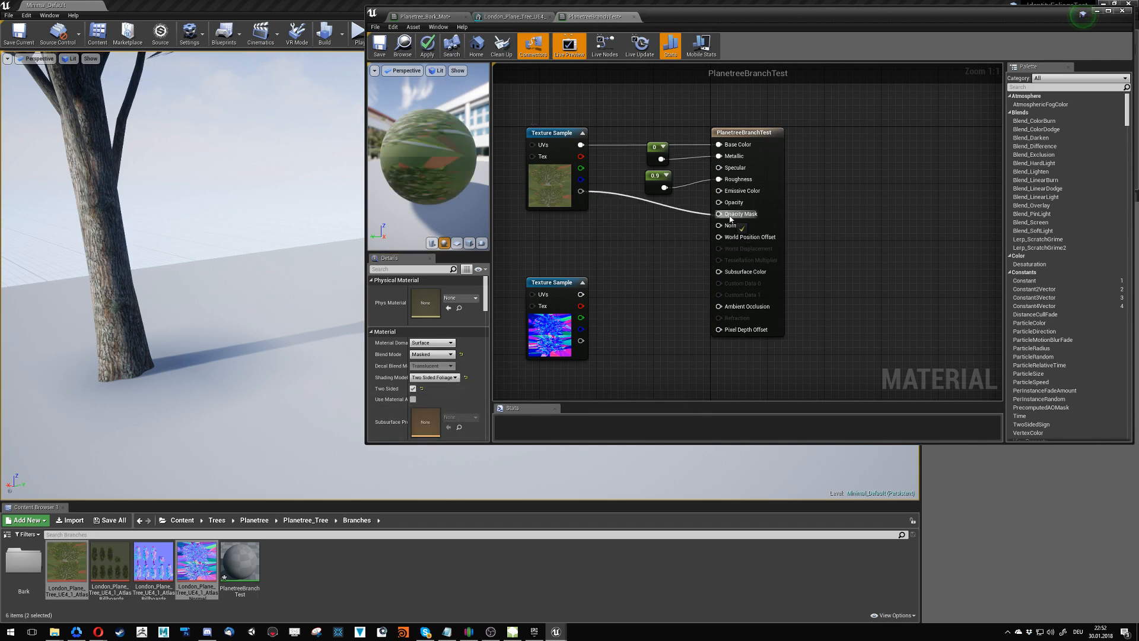
pyautogui.moveTo(581, 295); pyautogui.dragTo(729, 227)
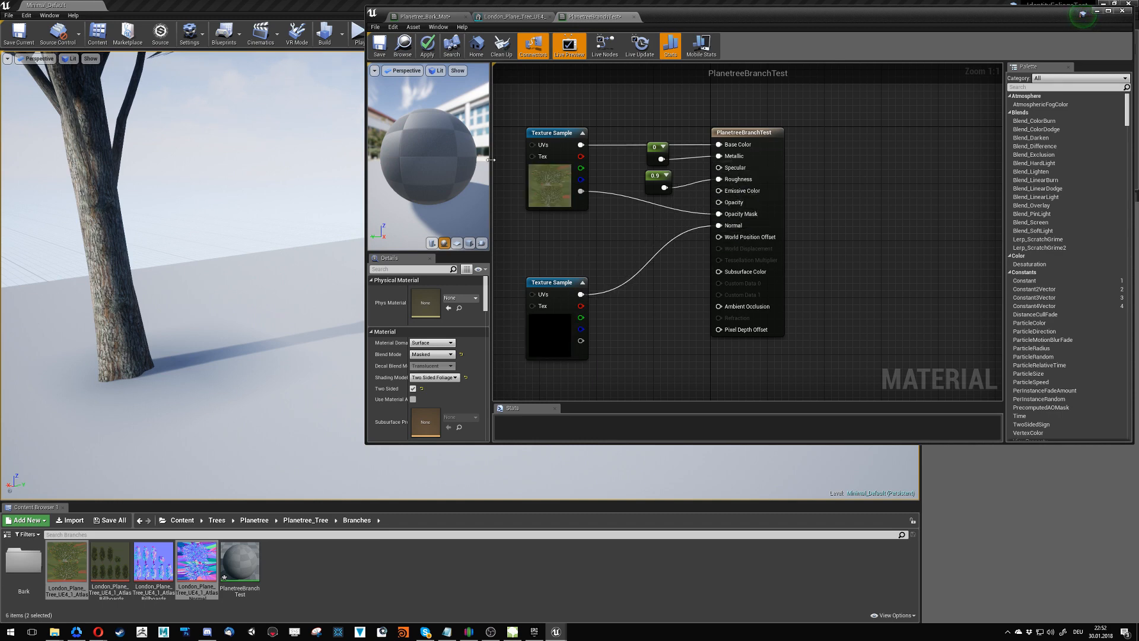
pyautogui.moveTo(412, 137)
pyautogui.mouseDown()
pyautogui.moveTo(409, 156)
pyautogui.moveTo(399, 116)
pyautogui.moveTo(406, 137)
pyautogui.mouseUp()
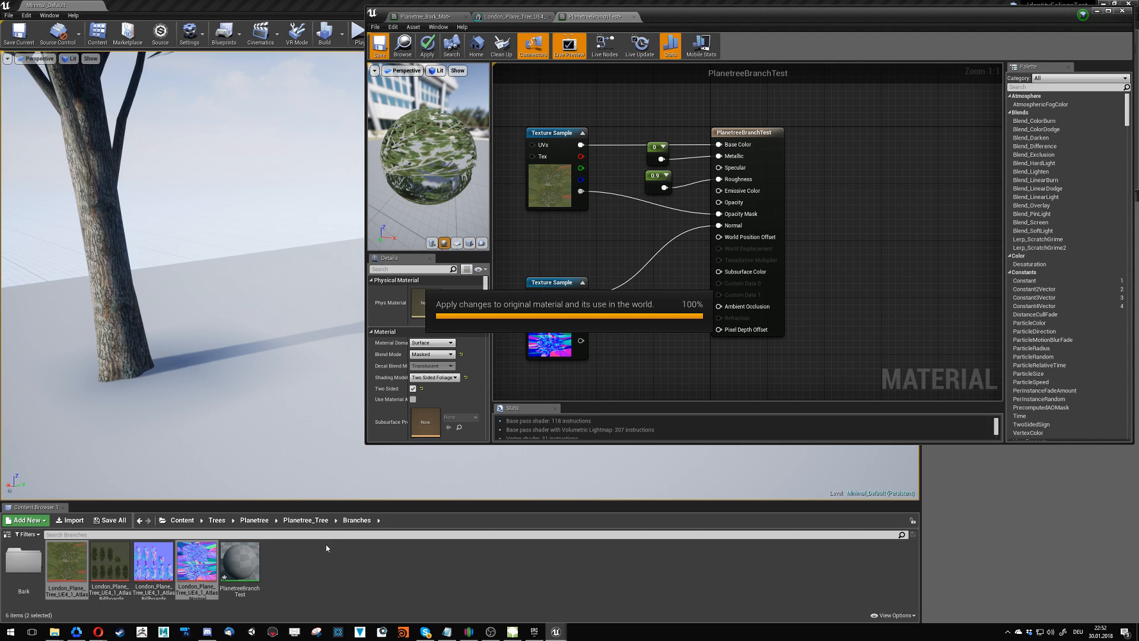
# - Return to the London plane tree mesh and assign PlanetreeBranchTest to its Element 2 material slot
pyautogui.click(514, 17)
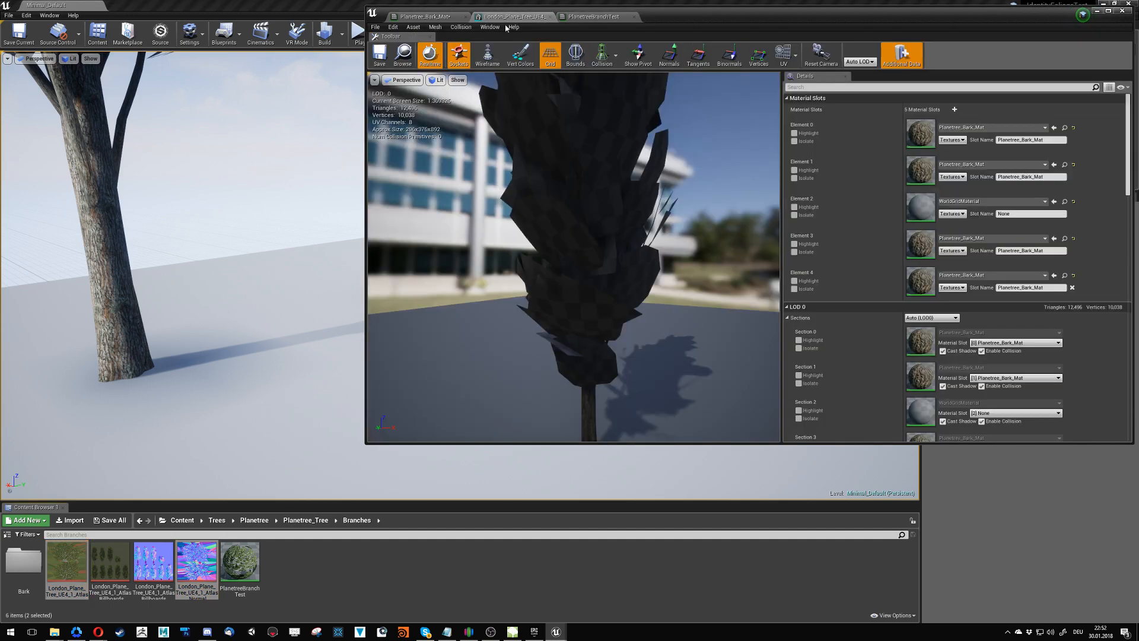
pyautogui.moveTo(240, 561); pyautogui.dragTo(920, 208)
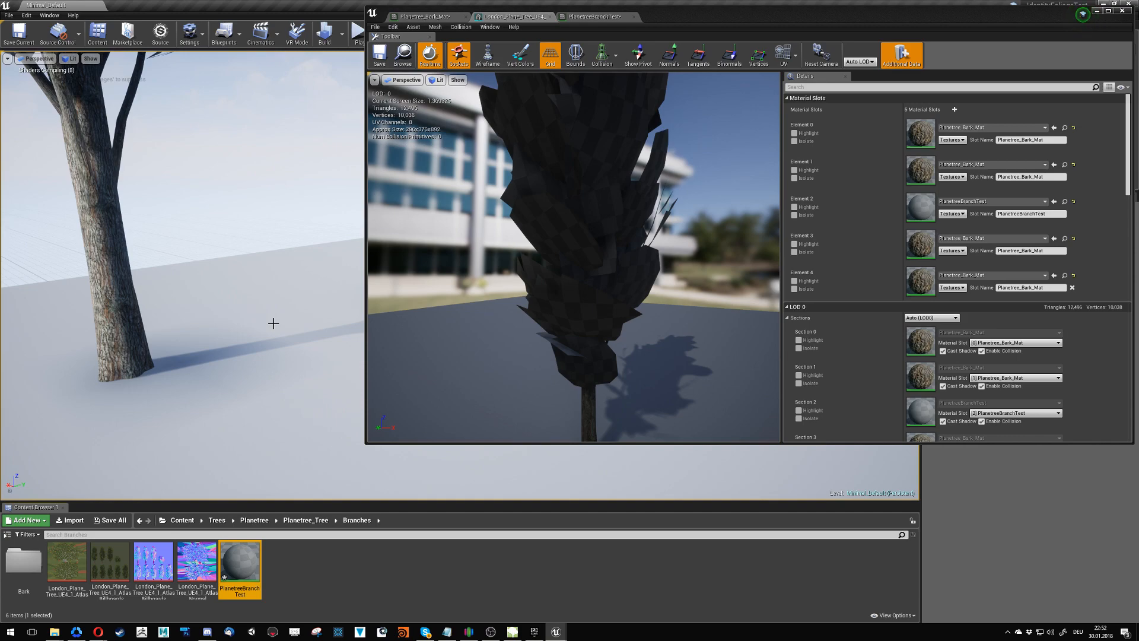
# - Open the London_Plane_Tree_UE4_1_Atlas_Normal texture and move its editor window clear of the tree in the level view
pyautogui.doubleClick(209, 554)
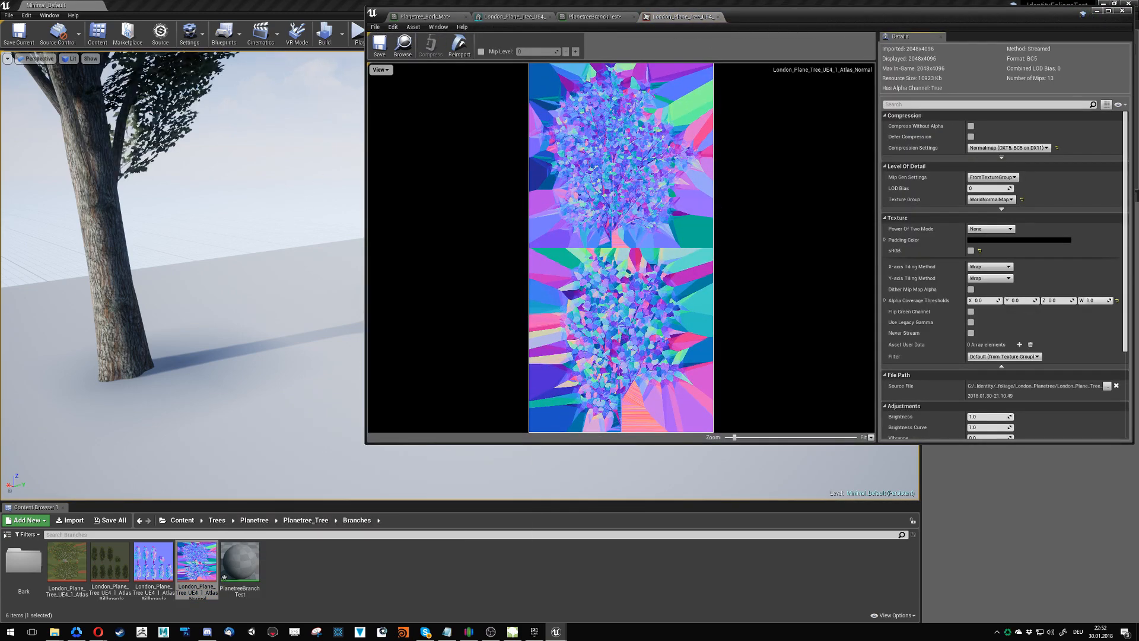
pyautogui.moveTo(178, 267)
pyautogui.mouseDown(button='right')
pyautogui.moveTo(172, 201)
pyautogui.moveTo(196, 190)
pyautogui.moveTo(261, 333)
pyautogui.moveTo(243, 279)
pyautogui.moveTo(178, 309)
pyautogui.moveTo(196, 255)
pyautogui.mouseUp(button='right')
pyautogui.moveTo(751, 15); pyautogui.dragTo(701, 180)
# - Switch the level view to Shader Complexity and examine the plane tree's foliage up close and from a distance
pyautogui.click(69, 58)
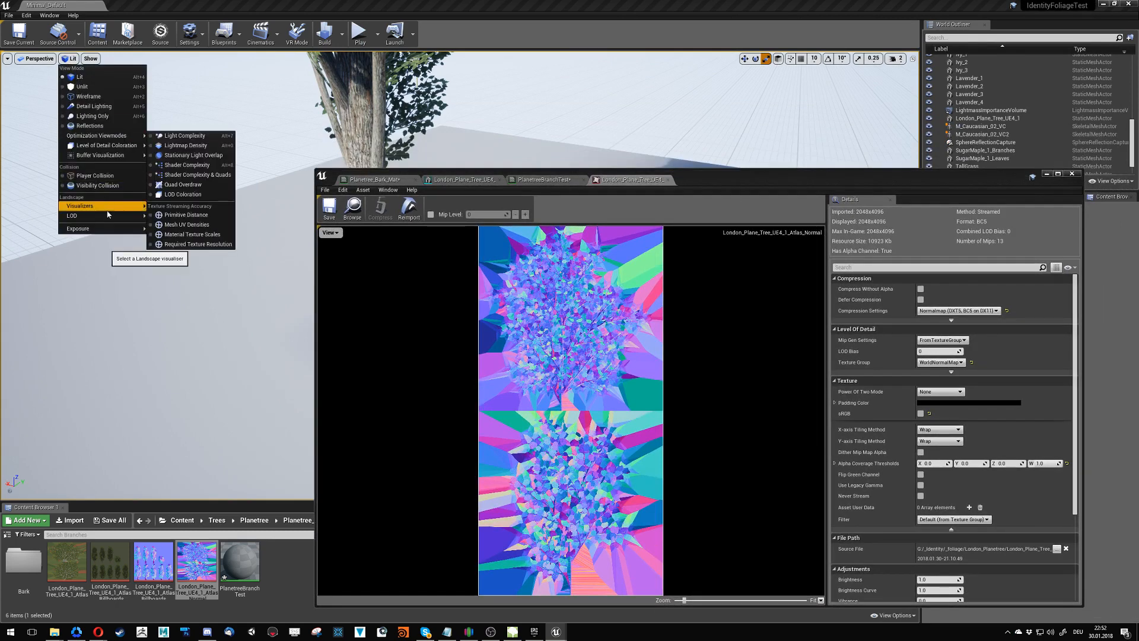
pyautogui.moveTo(108, 214)
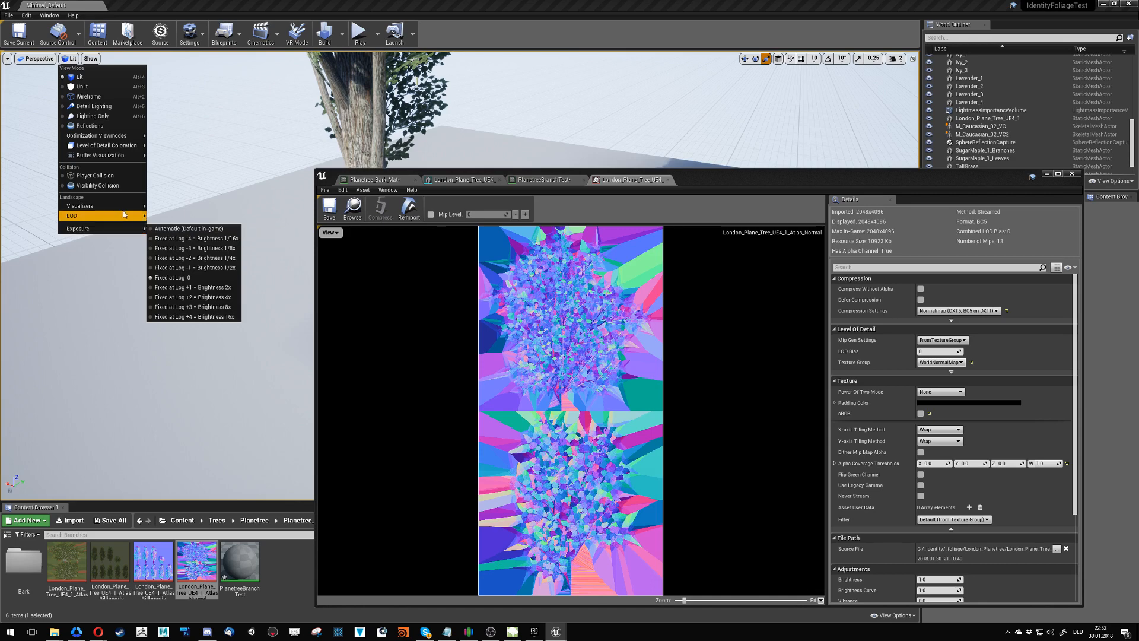
pyautogui.moveTo(110, 158)
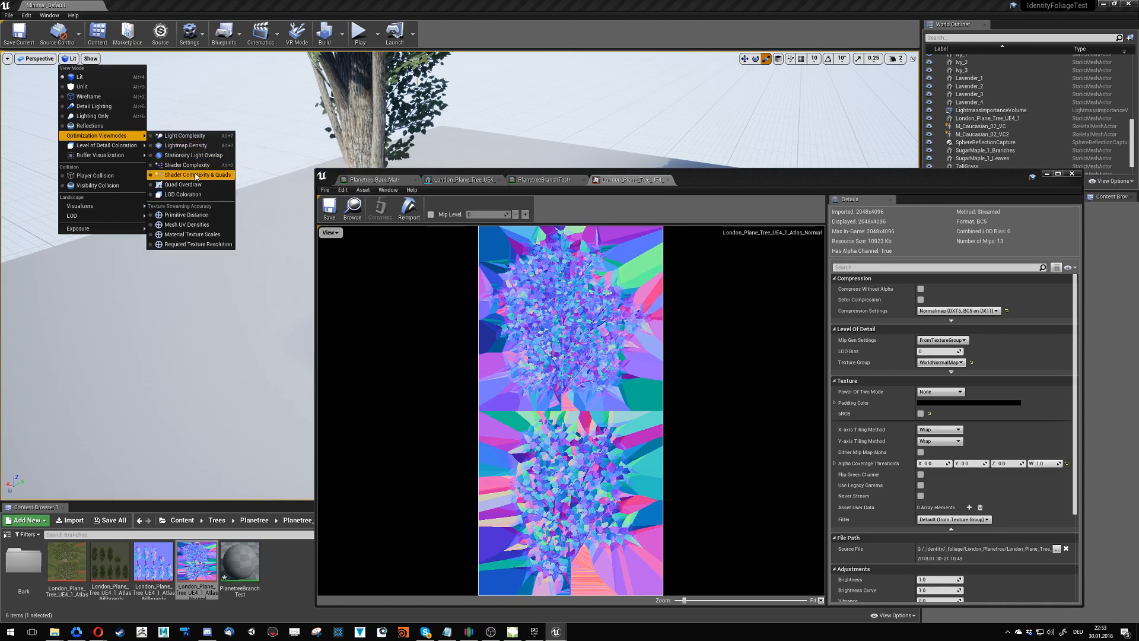
pyautogui.click(192, 165)
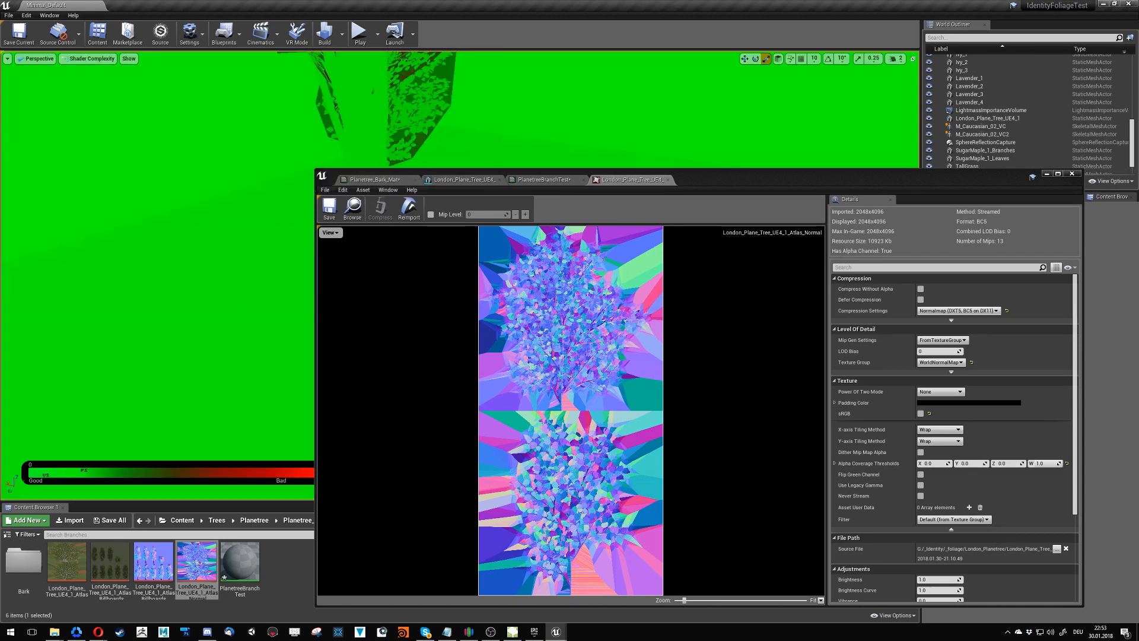
pyautogui.moveTo(192, 165); pyautogui.dragTo(208, 138, button='right')
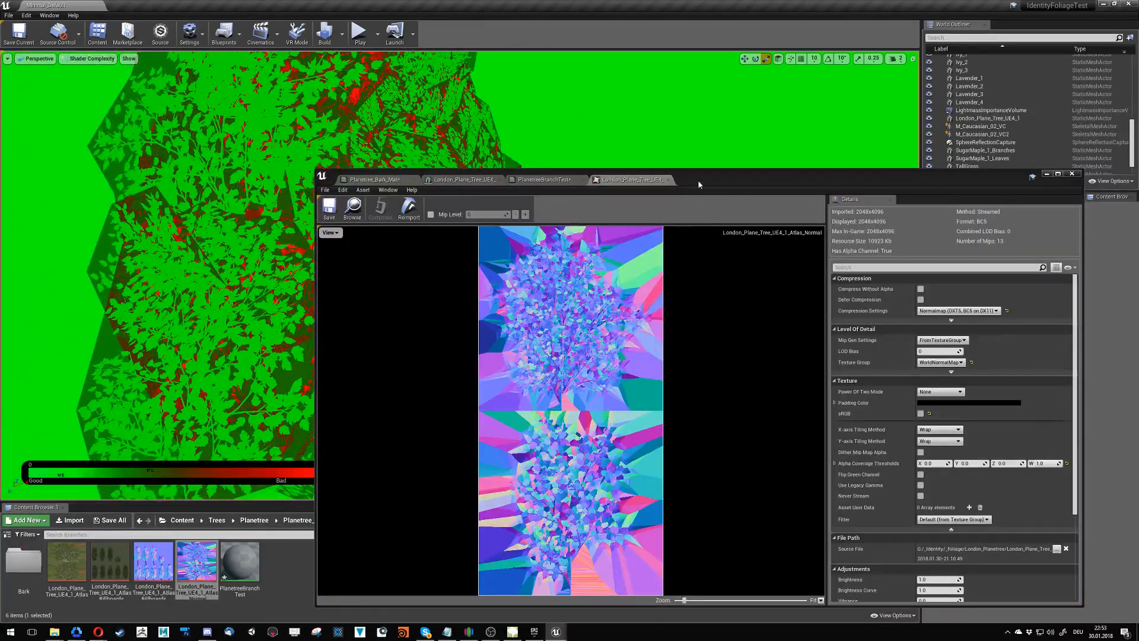
pyautogui.moveTo(699, 185); pyautogui.dragTo(674, 528)
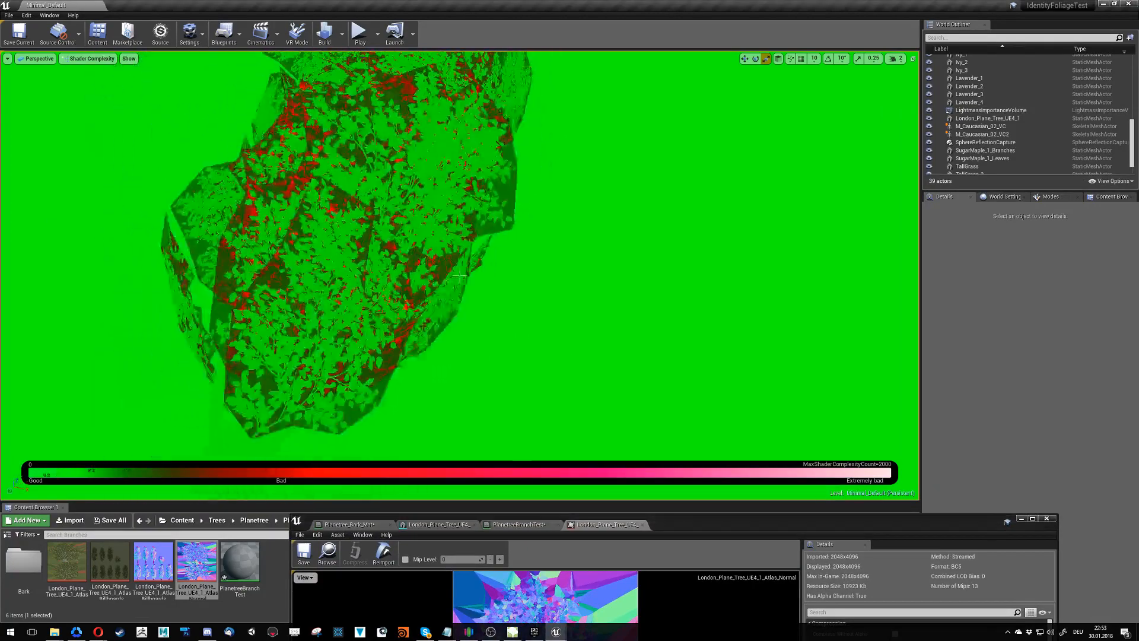
pyautogui.moveTo(460, 276)
pyautogui.mouseDown(button='right')
pyautogui.moveTo(436, 268)
pyautogui.moveTo(477, 282)
pyautogui.moveTo(466, 258)
pyautogui.moveTo(451, 264)
pyautogui.moveTo(460, 280)
pyautogui.moveTo(469, 269)
pyautogui.moveTo(487, 278)
pyautogui.moveTo(441, 271)
pyautogui.moveTo(461, 275)
pyautogui.mouseUp(button='right')
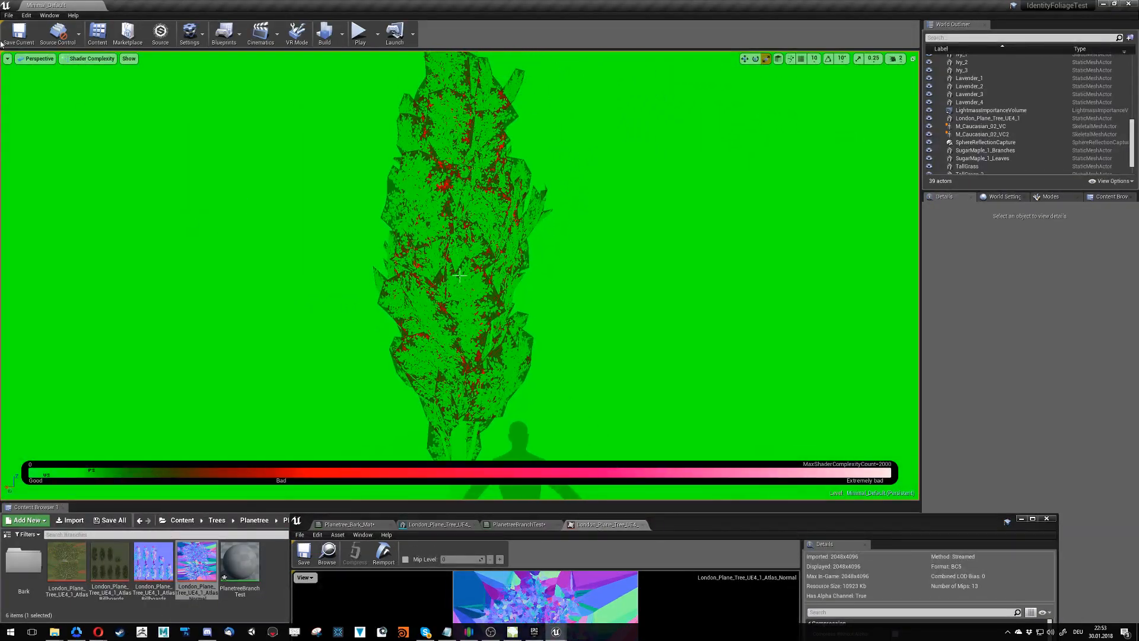
# - Switch the level view back to Lit shading and look at the plane tree and the sky
pyautogui.click(76, 59)
pyautogui.click(81, 78)
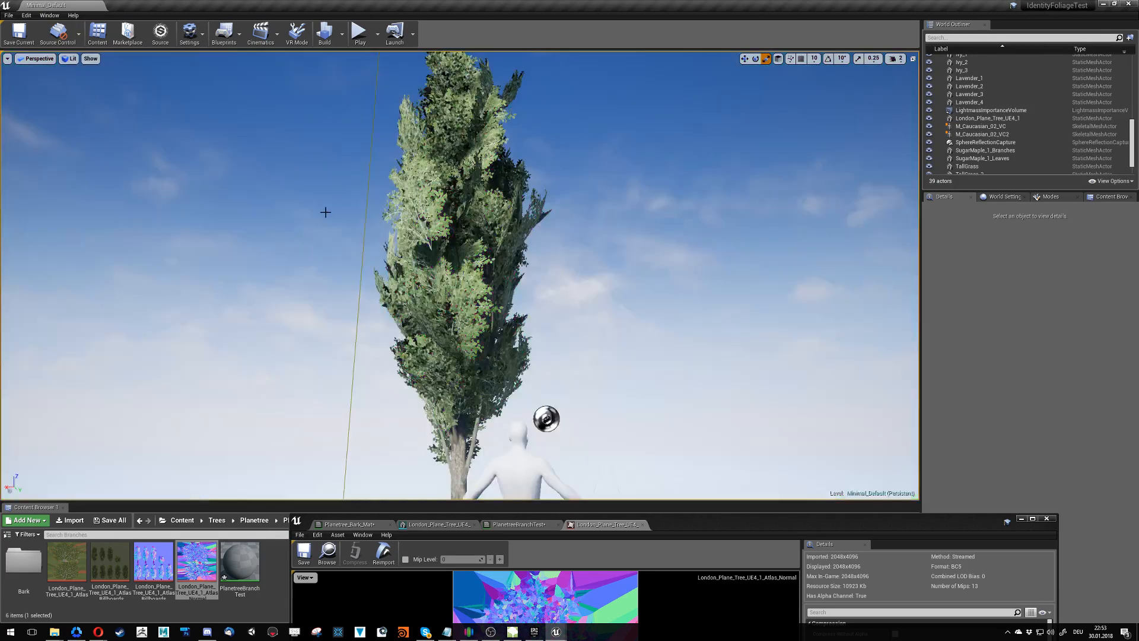
pyautogui.moveTo(325, 212); pyautogui.dragTo(324, 215, button='right')
pyautogui.moveTo(505, 194)
pyautogui.mouseDown(button='right')
pyautogui.moveTo(558, 195)
pyautogui.moveTo(564, 119)
pyautogui.moveTo(505, 193)
pyautogui.mouseUp(button='right')
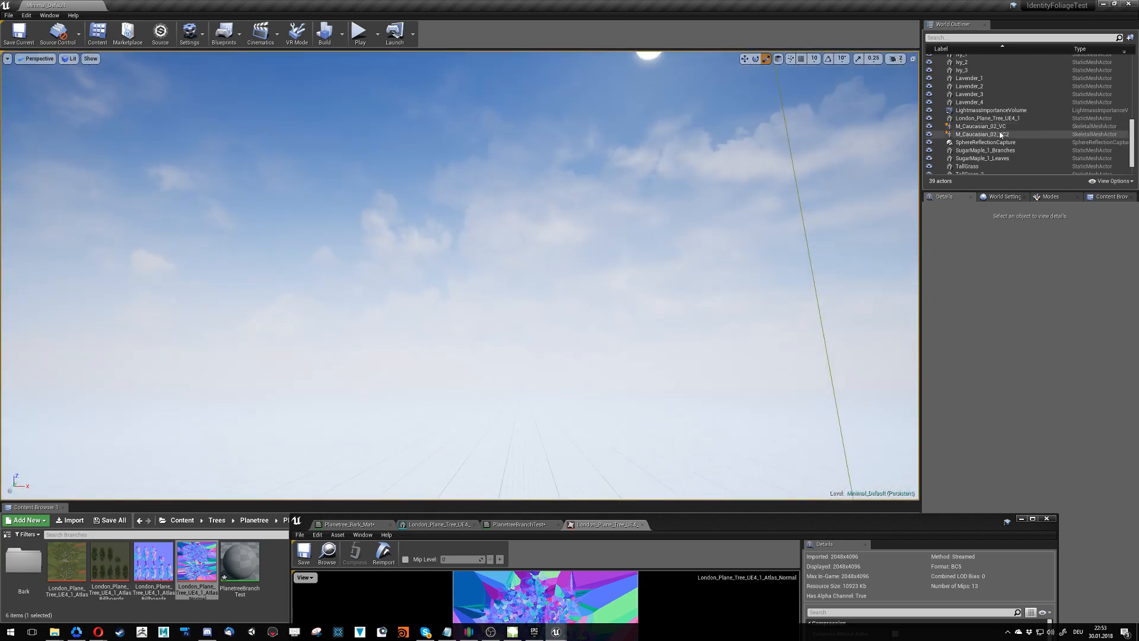
# - Try an intensity of 10 on the directional Light Source, and set it to 4
pyautogui.scroll(9, 1001, 135)
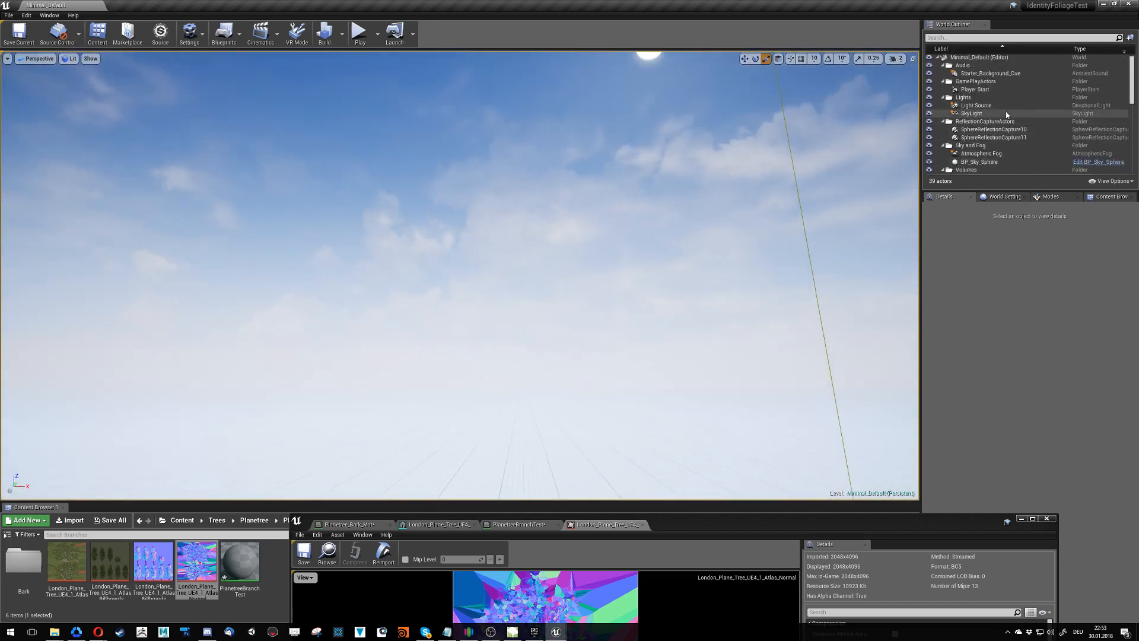
pyautogui.click(976, 106)
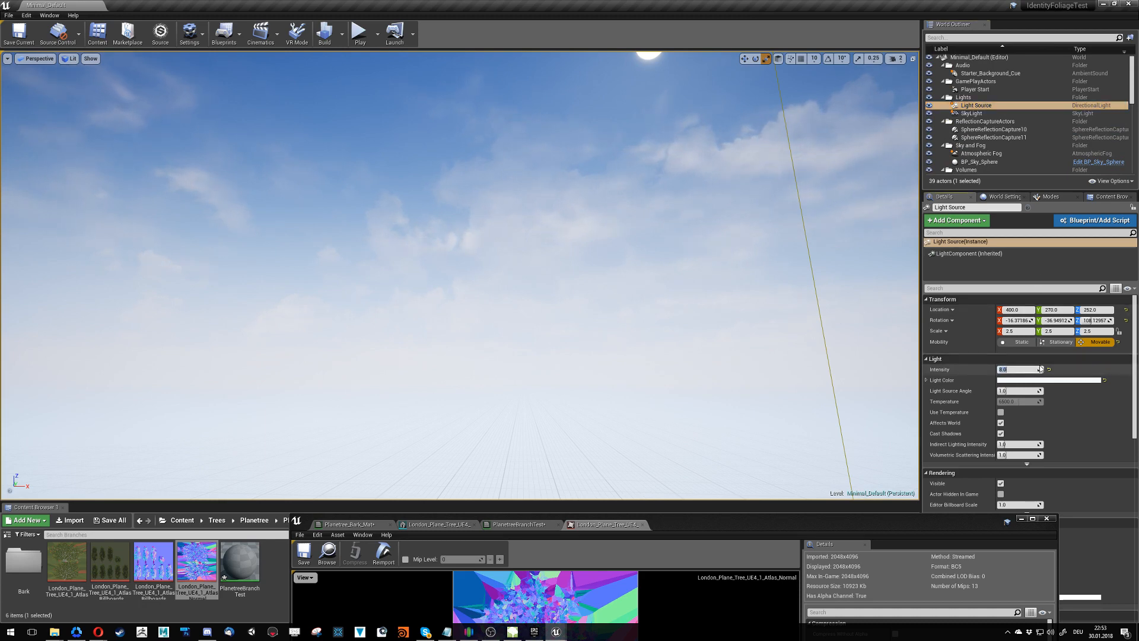
pyautogui.write('10')
pyautogui.press('Return')
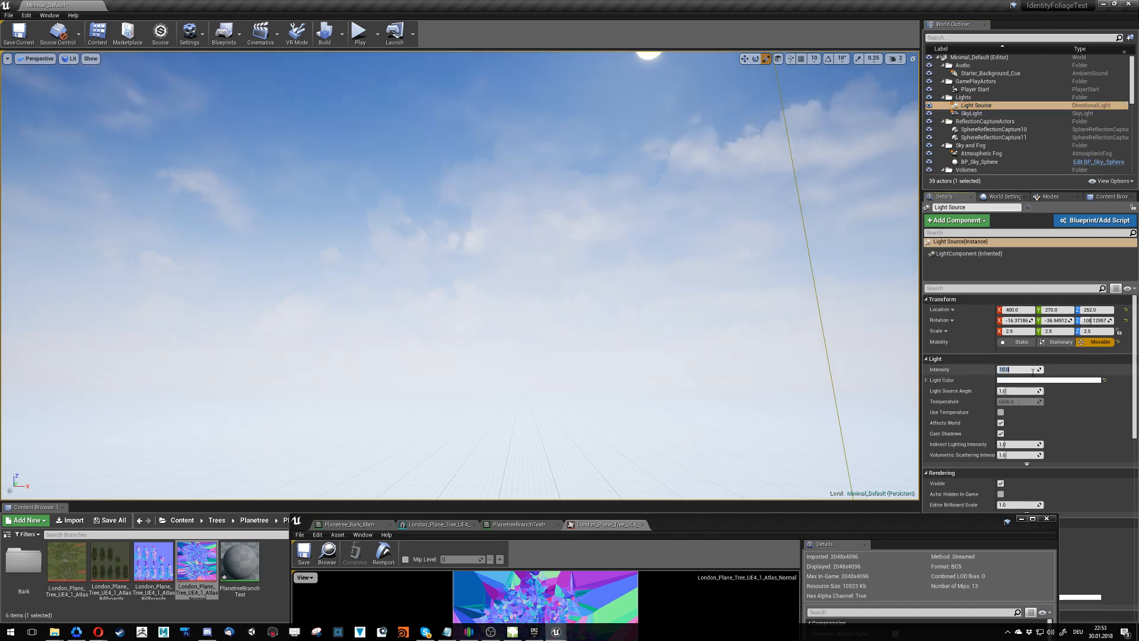
pyautogui.press('Return')
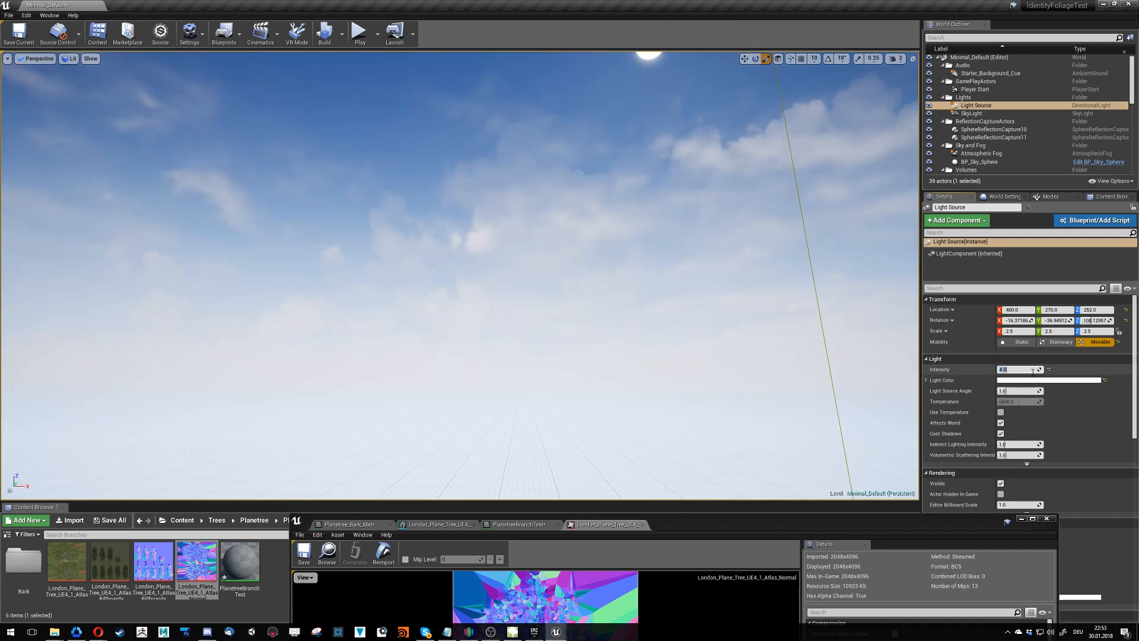
# - Try SkyLight intensities of 10 and 0, and set the intensity back to 1
pyautogui.click(977, 115)
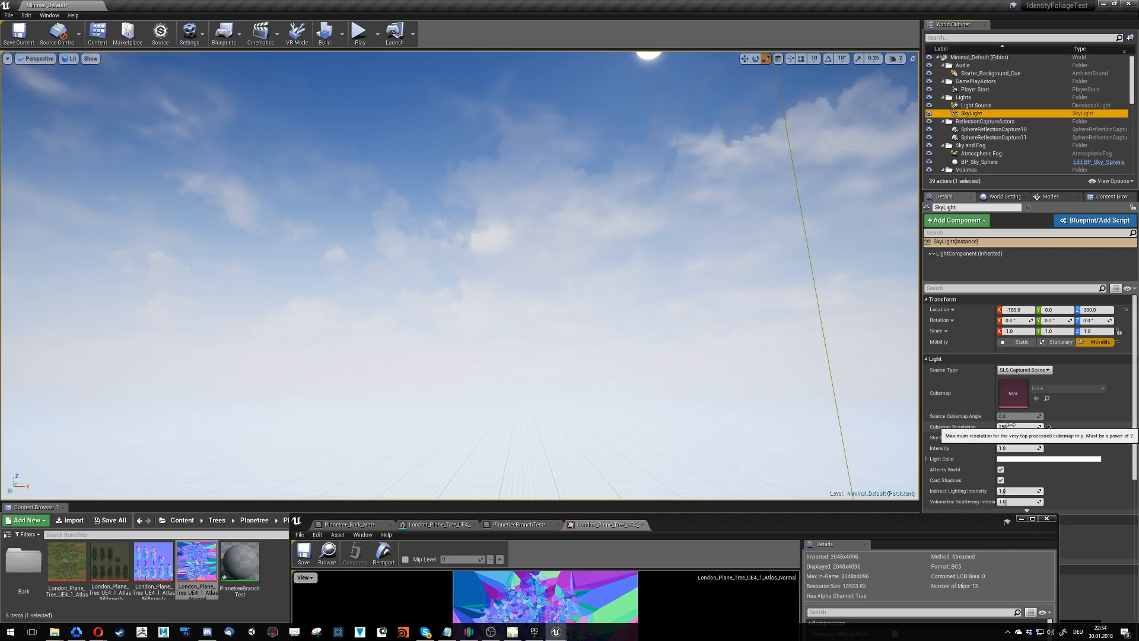
pyautogui.write('0')
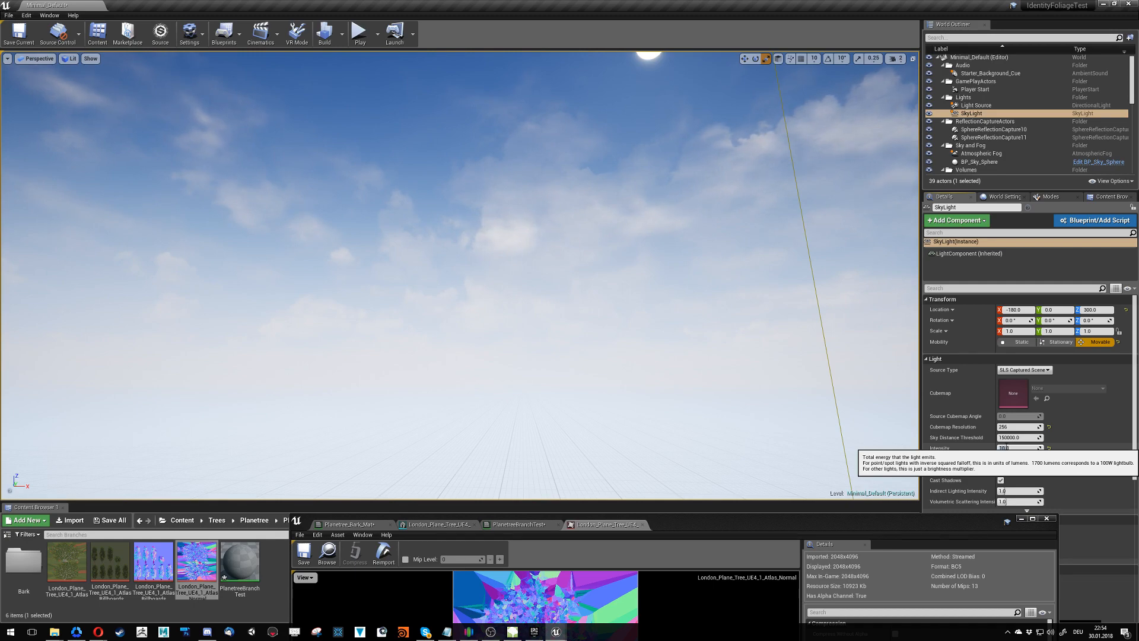
pyautogui.press('Return')
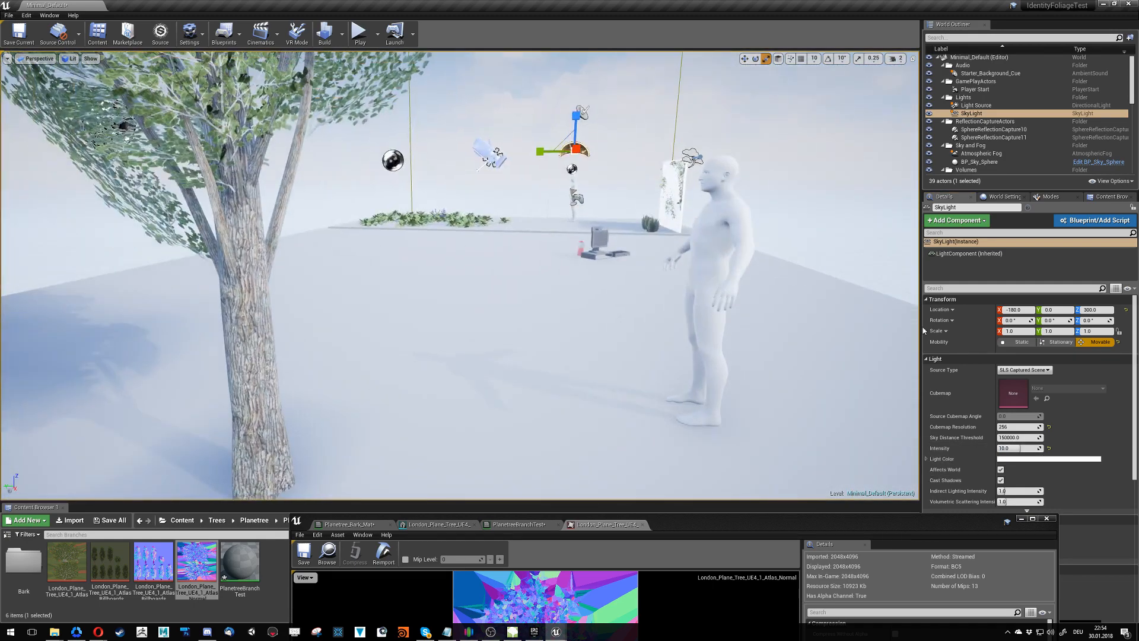
pyautogui.click(1013, 449)
pyautogui.write('0')
pyautogui.press('Return')
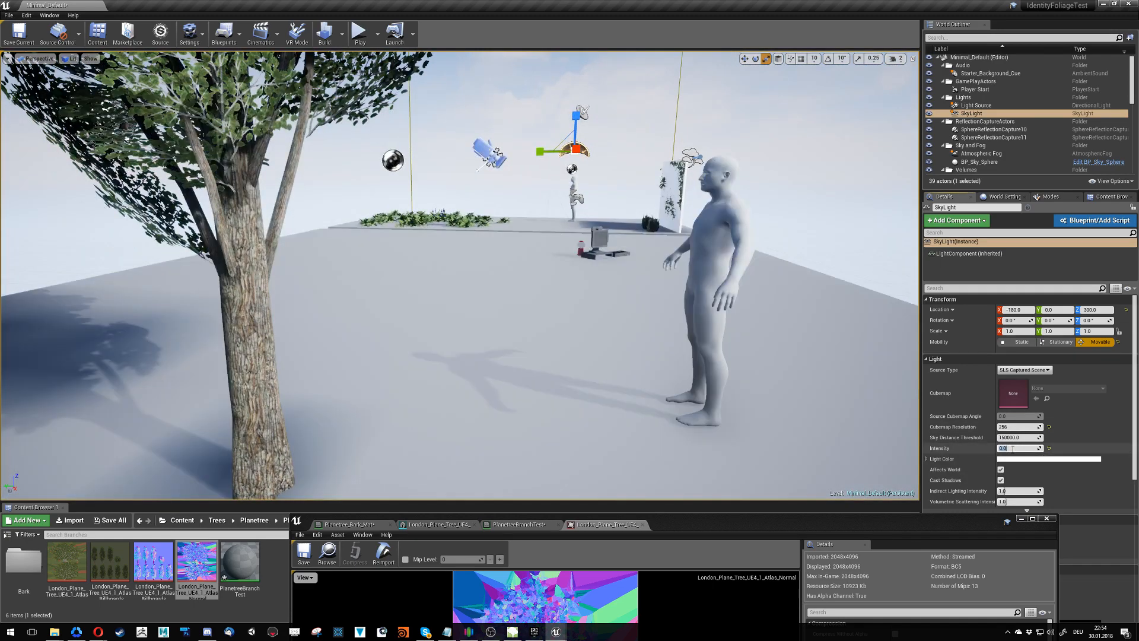
pyautogui.write('1')
pyautogui.press('Return')
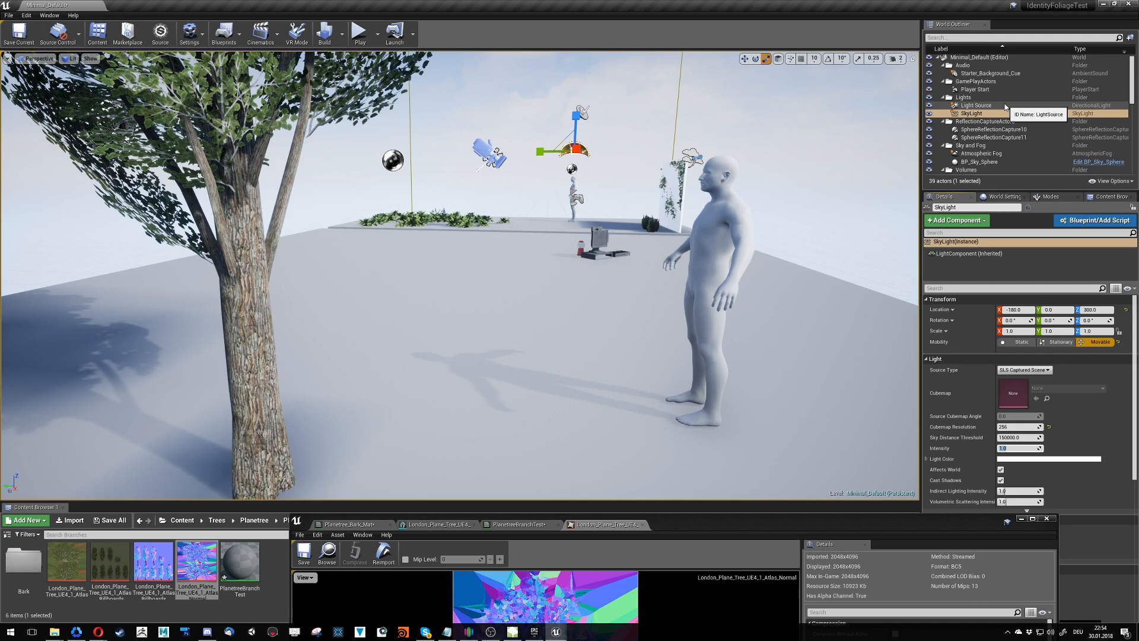
# - Check the Atmospheric Fog settings and hide Light Source and SkyLight in the level
pyautogui.click(1001, 155)
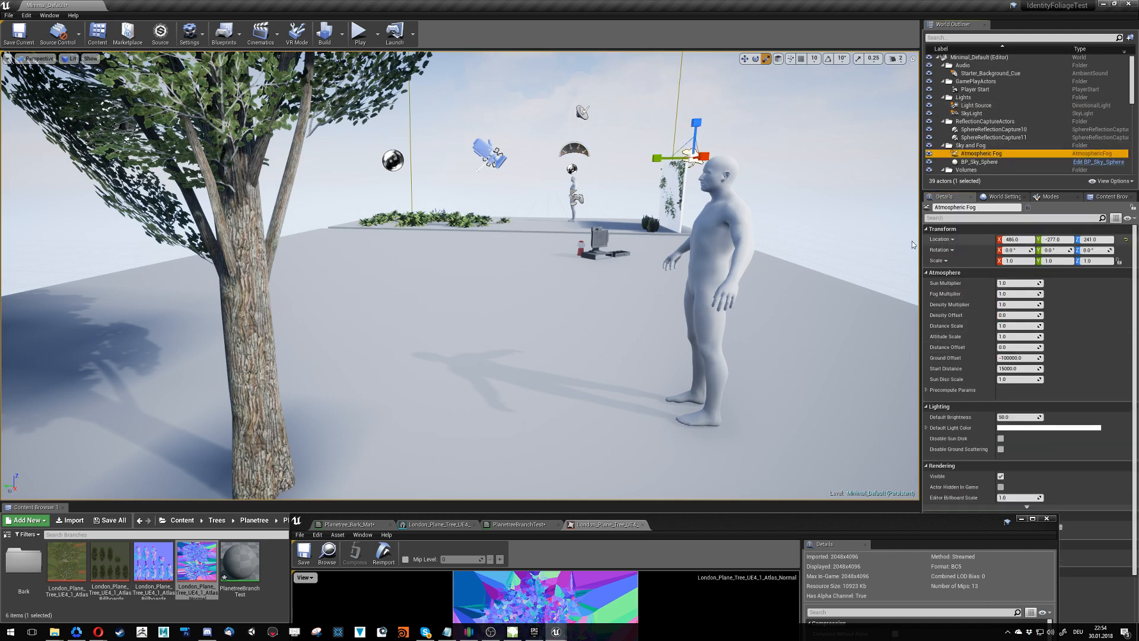
pyautogui.press('d')
pyautogui.moveTo(872, 189); pyautogui.dragTo(893, 183, button='right')
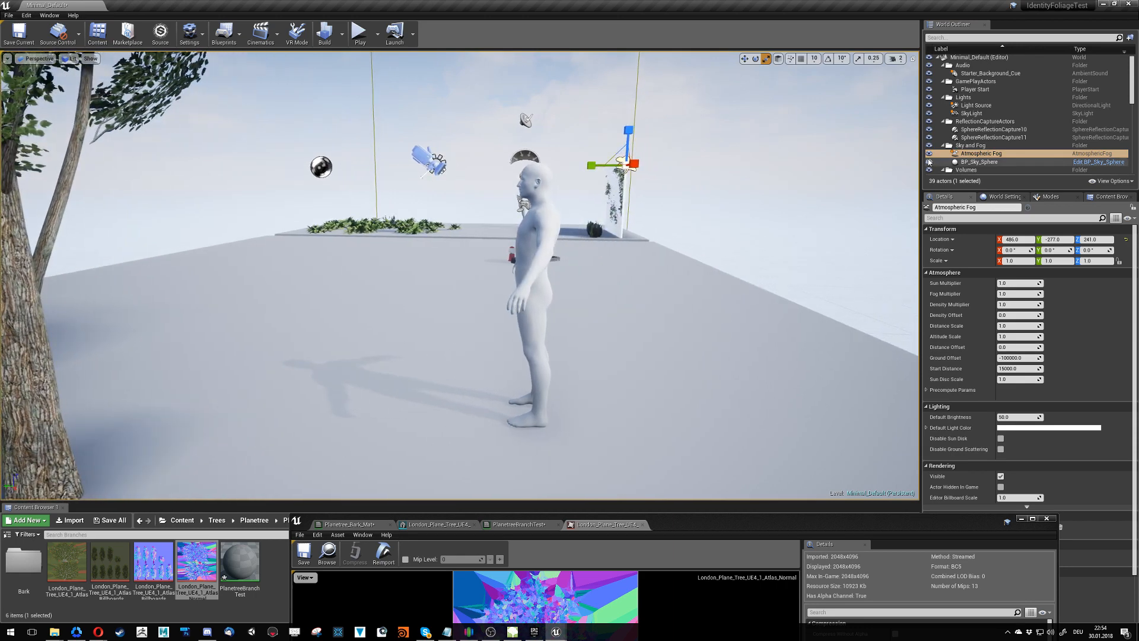
pyautogui.click(930, 106)
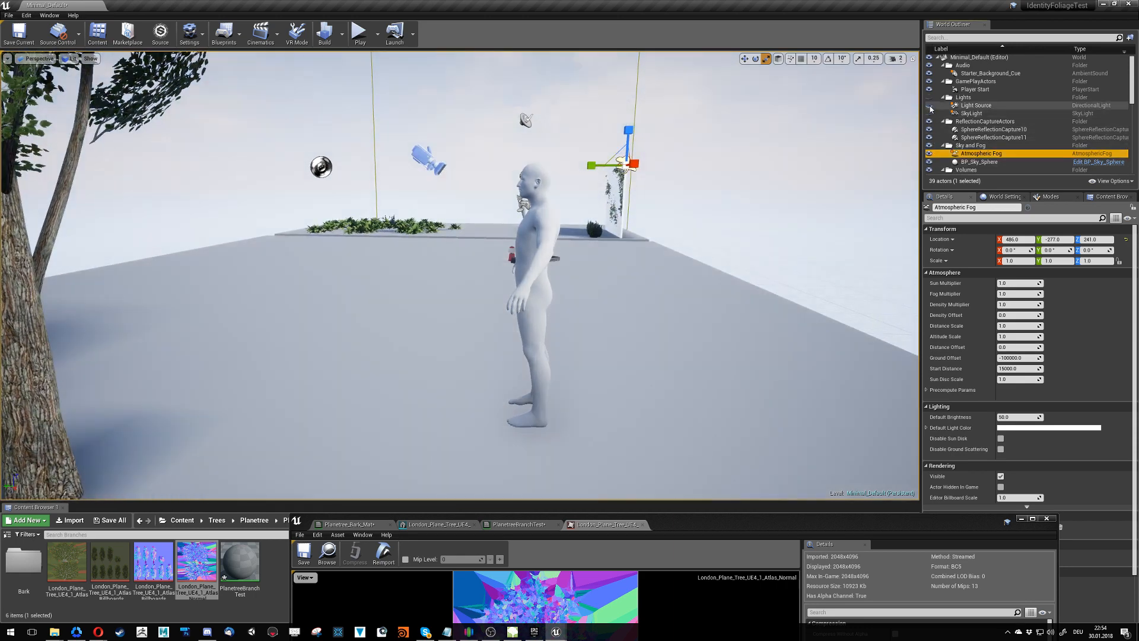
pyautogui.moveTo(1133, 75)
pyautogui.mouseDown()
pyautogui.moveTo(1134, 98)
pyautogui.moveTo(1132, 72)
pyautogui.mouseUp()
# - Review the Lightmass settings in World Settings, including the number of indirect lighting bounces and the volume lighting method
pyautogui.click(1010, 200)
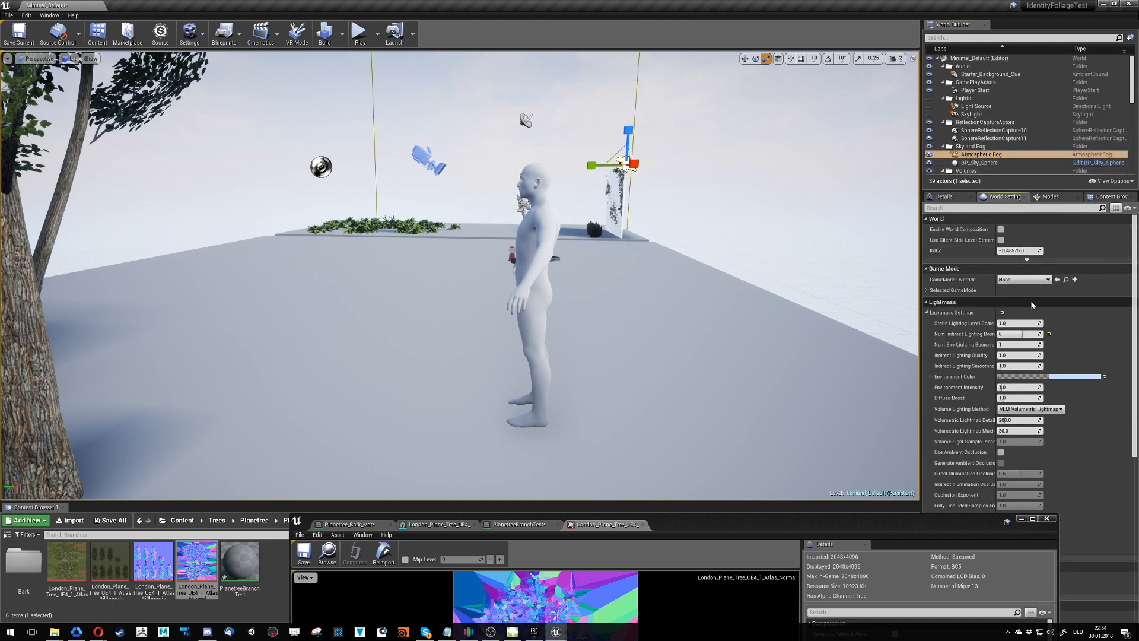
pyautogui.click(1023, 334)
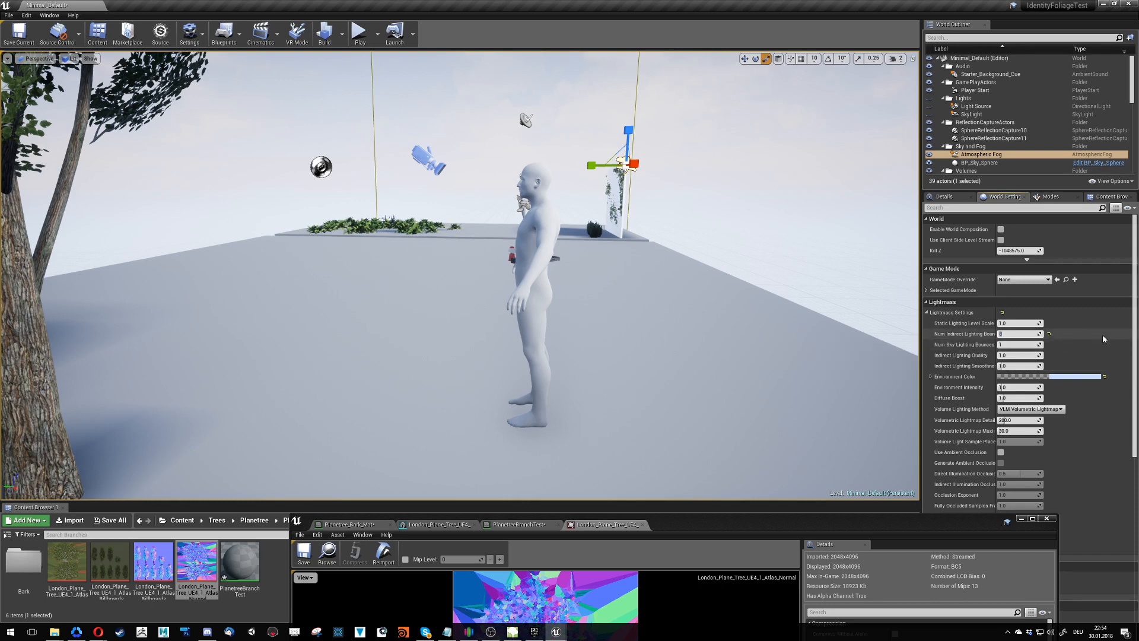
pyautogui.click(1027, 409)
pyautogui.click(1025, 416)
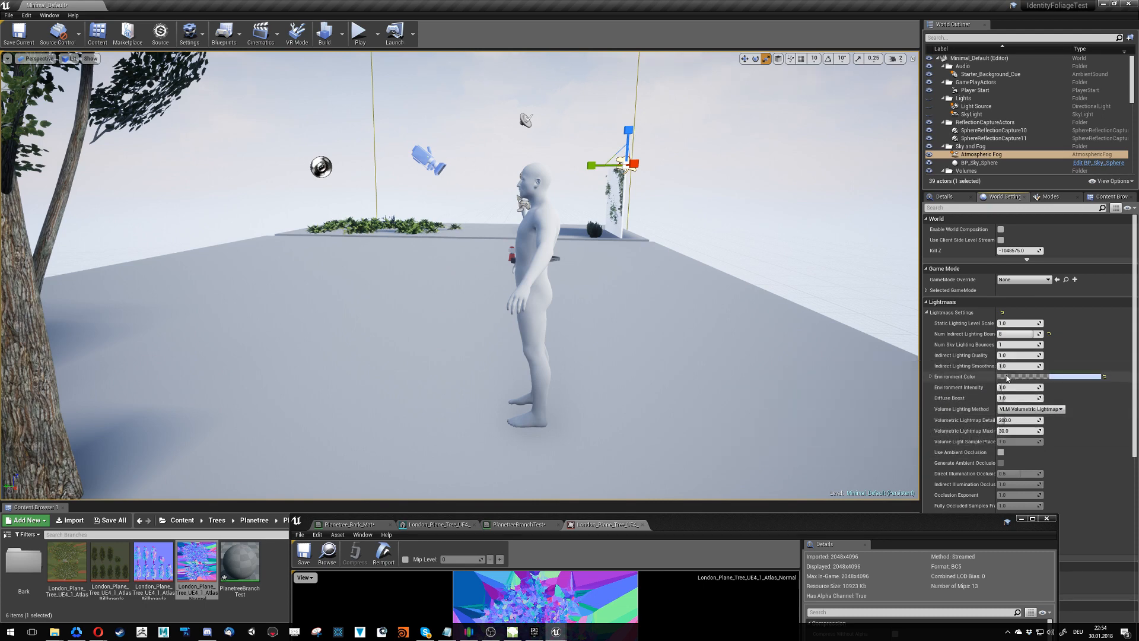
# - Select BP_Sky_Sphere and review its sun brightness and sky override settings
pyautogui.moveTo(701, 297)
pyautogui.mouseDown(button='right')
pyautogui.moveTo(618, 226)
pyautogui.moveTo(664, 203)
pyautogui.moveTo(693, 276)
pyautogui.mouseUp(button='right')
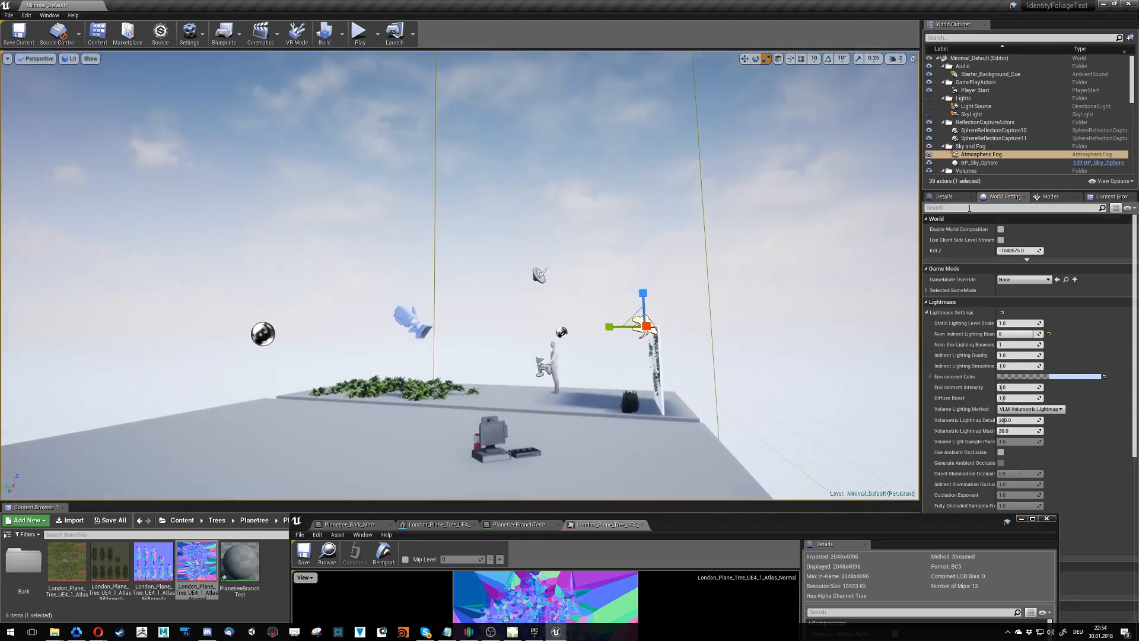
pyautogui.click(987, 164)
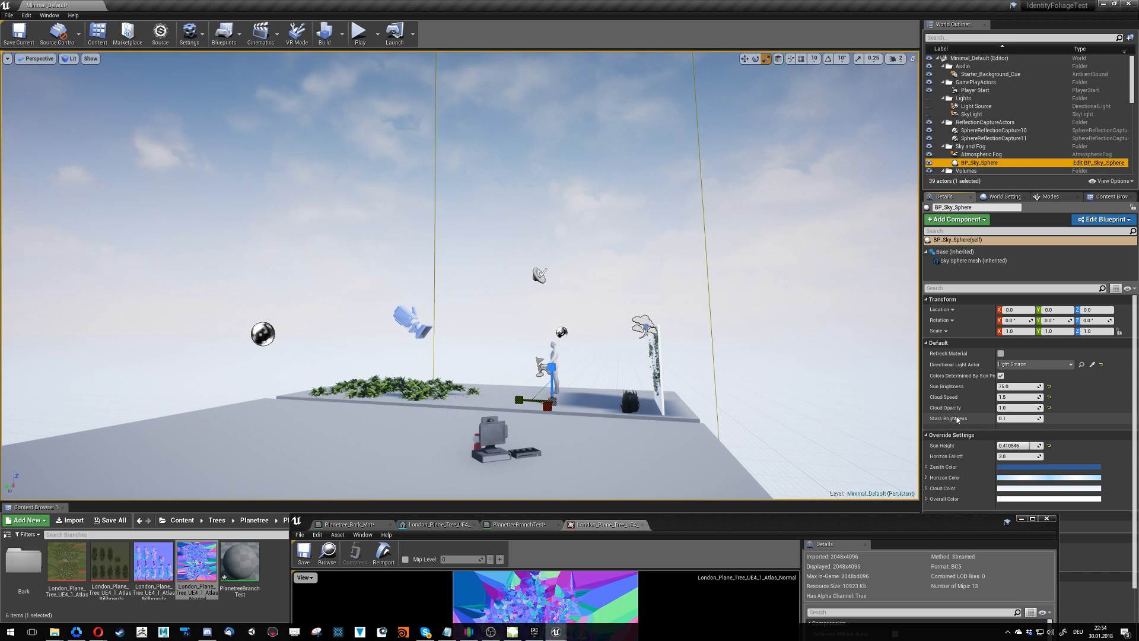
pyautogui.click(1011, 386)
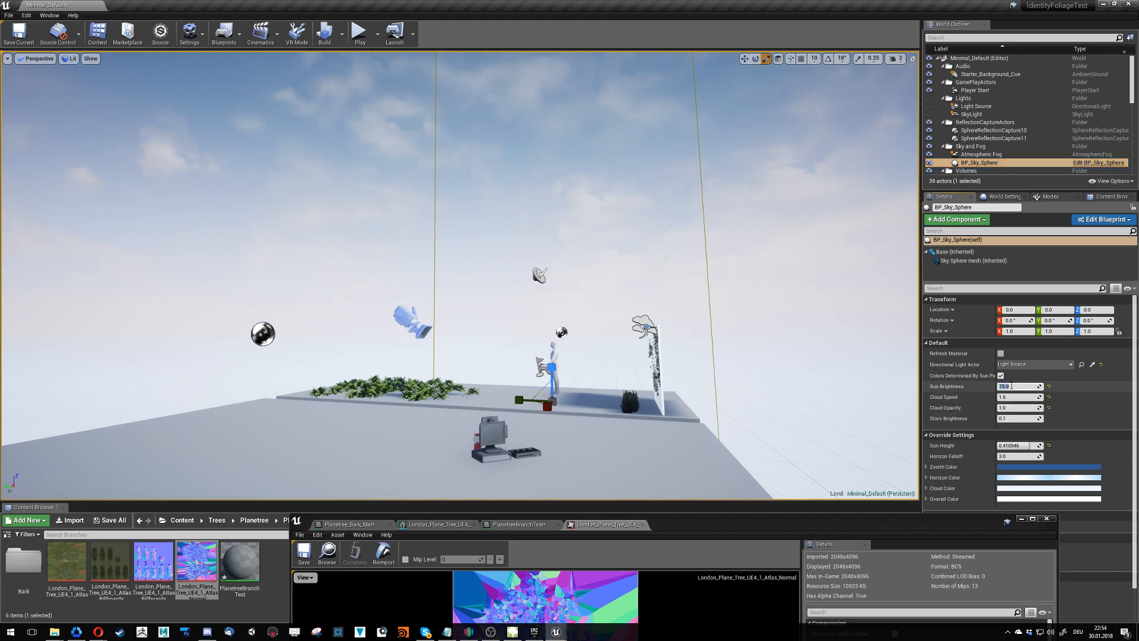
pyautogui.click(993, 355)
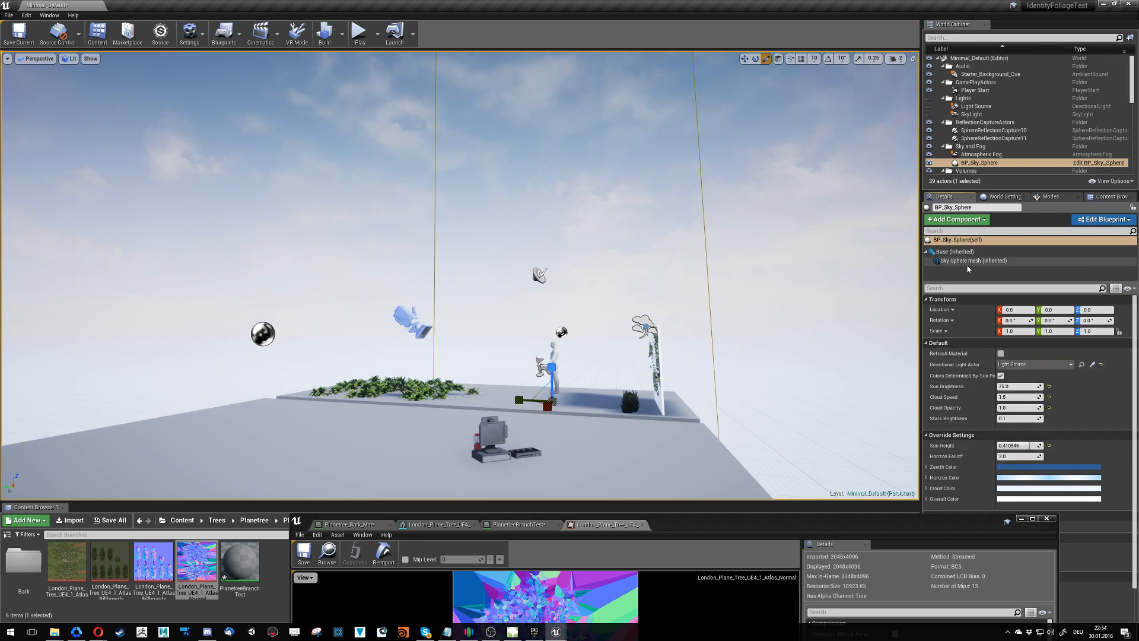
# - Make SkyLight and Light Source visible in the level again
pyautogui.scroll(-1, 968, 137)
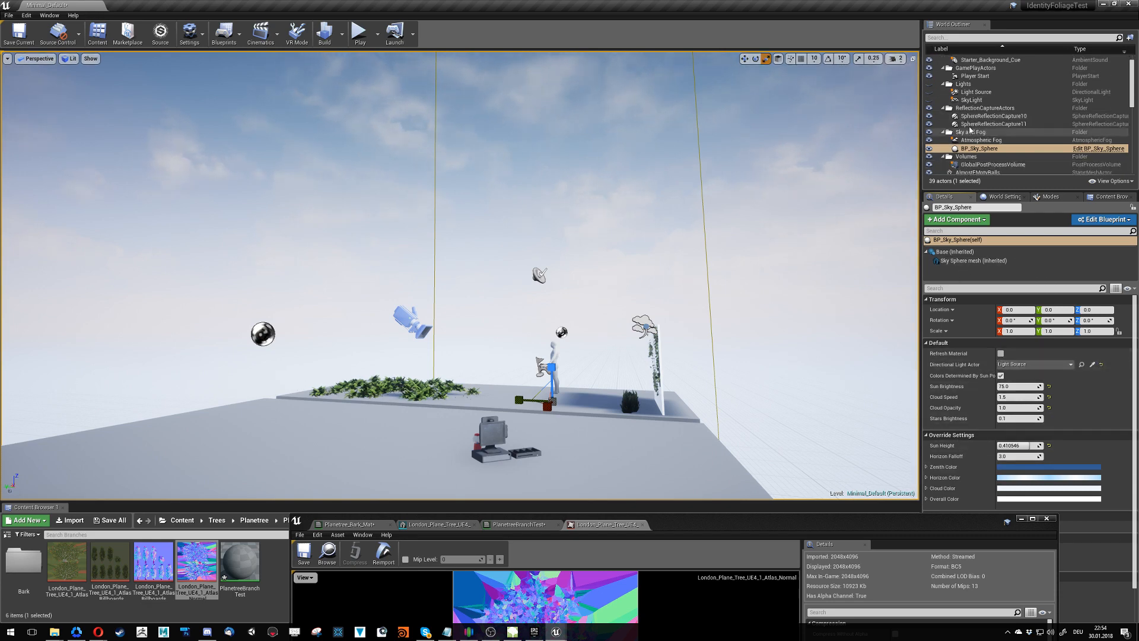
pyautogui.click(930, 101)
pyautogui.click(929, 92)
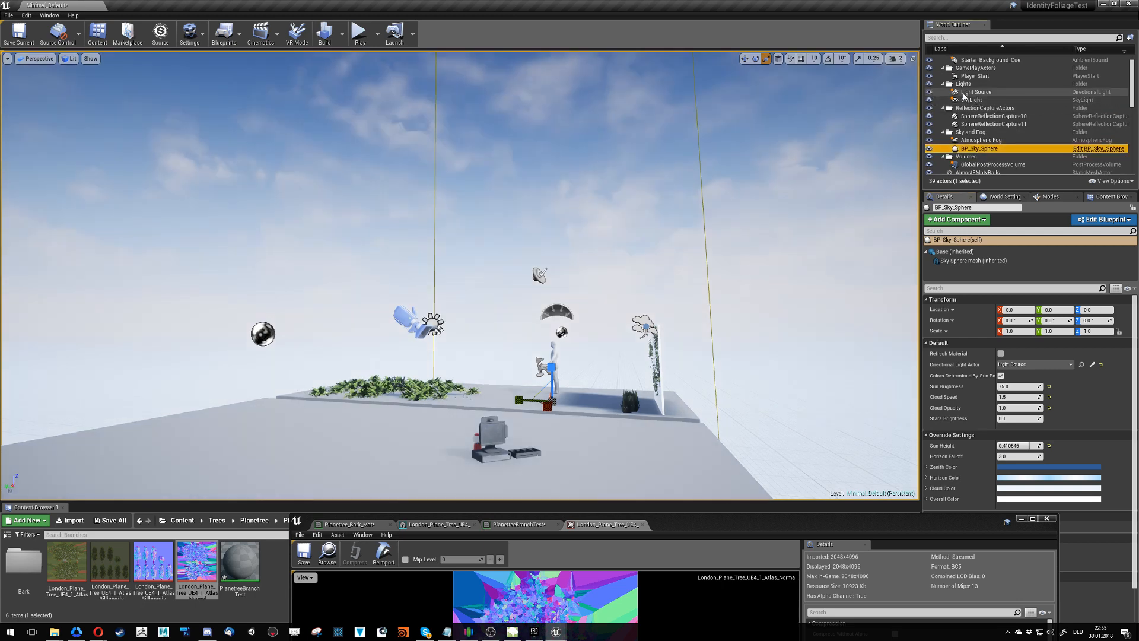
# - Select Light Source and review its light, rendering and light shaft settings
pyautogui.click(976, 92)
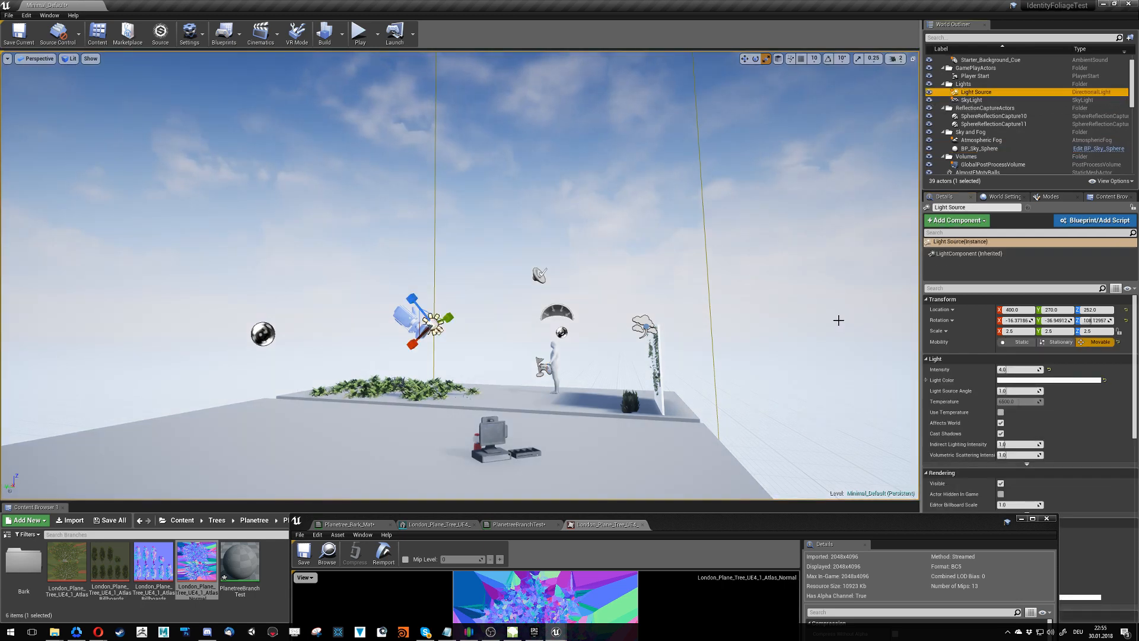
pyautogui.scroll(-3, 1067, 421)
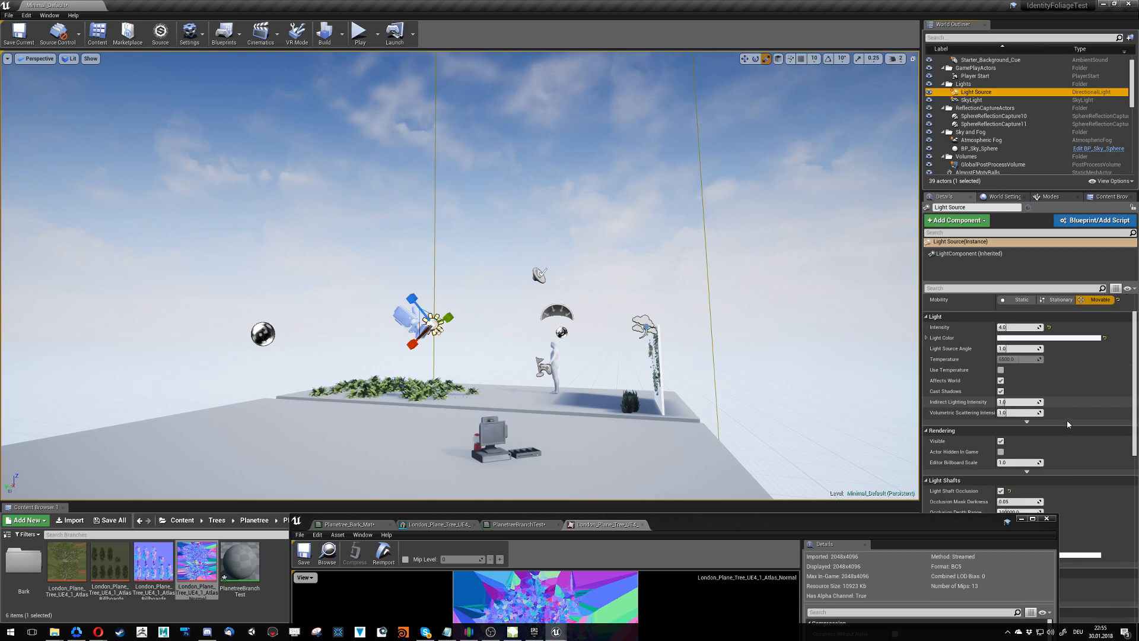
pyautogui.scroll(-4, 1068, 423)
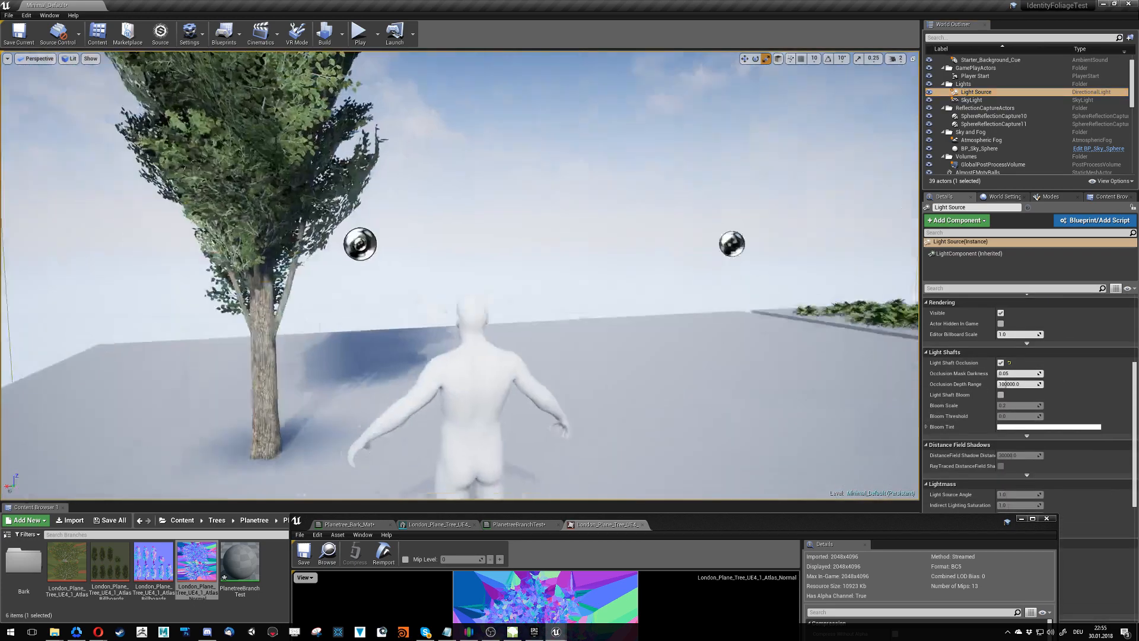
# - Select the London plane tree at its trunk, try rotating it about 10° around the vertical axis, and tilt it around the X axis
pyautogui.moveTo(460, 276); pyautogui.dragTo(487, 368, button='right')
pyautogui.moveTo(352, 299)
pyautogui.mouseDown(button='right')
pyautogui.moveTo(409, 306)
pyautogui.moveTo(351, 299)
pyautogui.mouseUp(button='right')
pyautogui.click(351, 299)
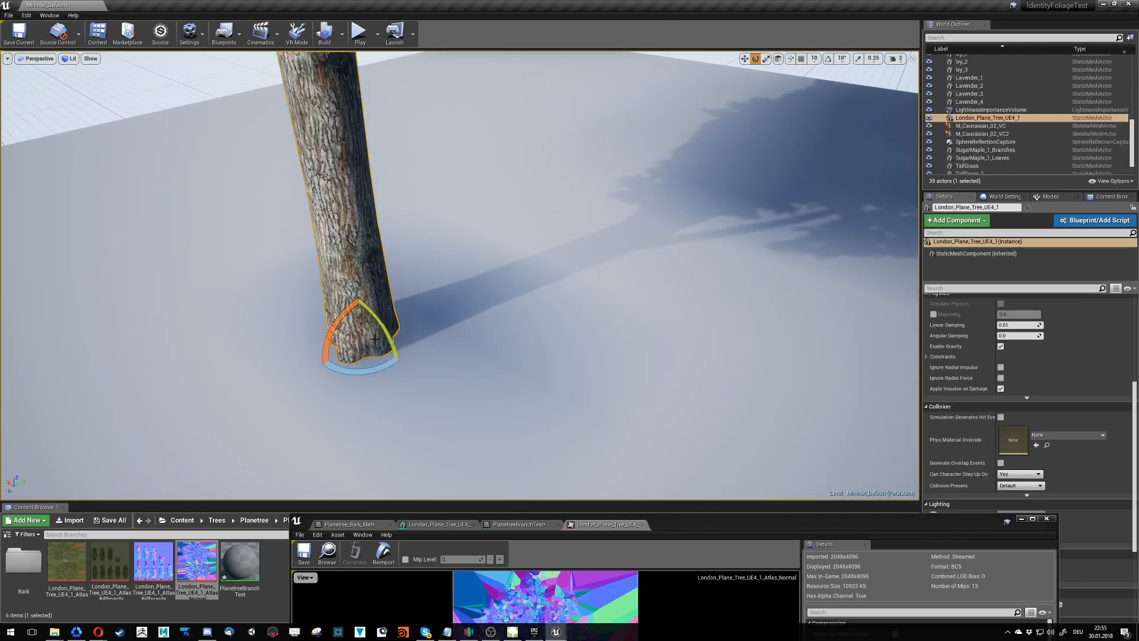
pyautogui.moveTo(376, 368); pyautogui.dragTo(353, 371)
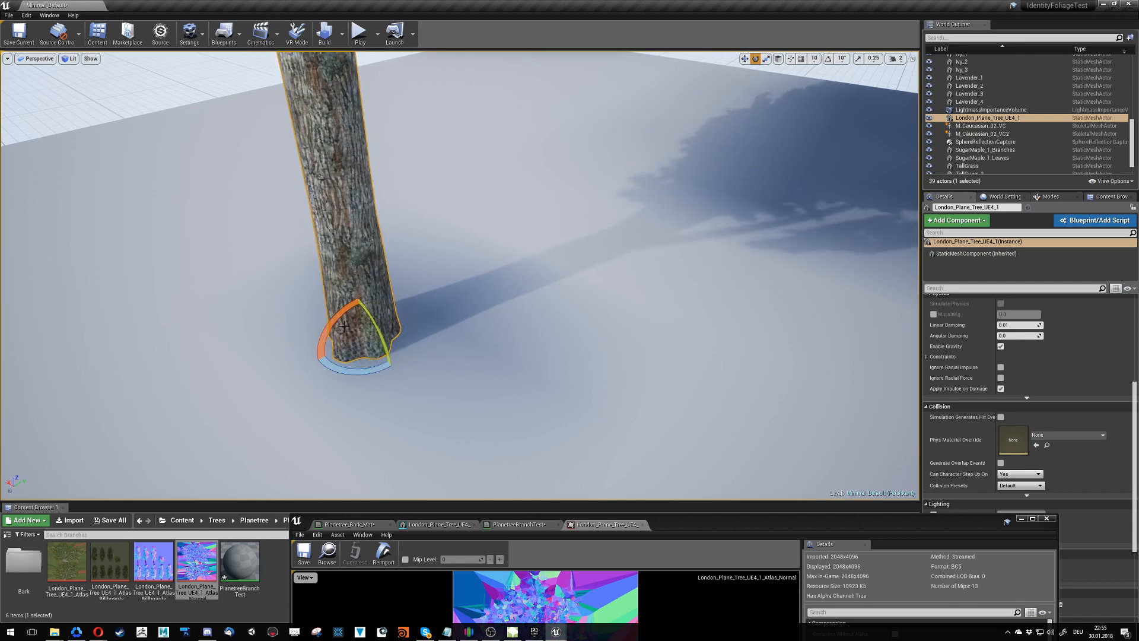
pyautogui.moveTo(337, 316)
pyautogui.mouseDown()
pyautogui.moveTo(315, 345)
pyautogui.moveTo(369, 296)
pyautogui.moveTo(405, 305)
pyautogui.moveTo(389, 368)
pyautogui.moveTo(374, 303)
pyautogui.moveTo(359, 295)
pyautogui.moveTo(330, 325)
pyautogui.mouseUp()
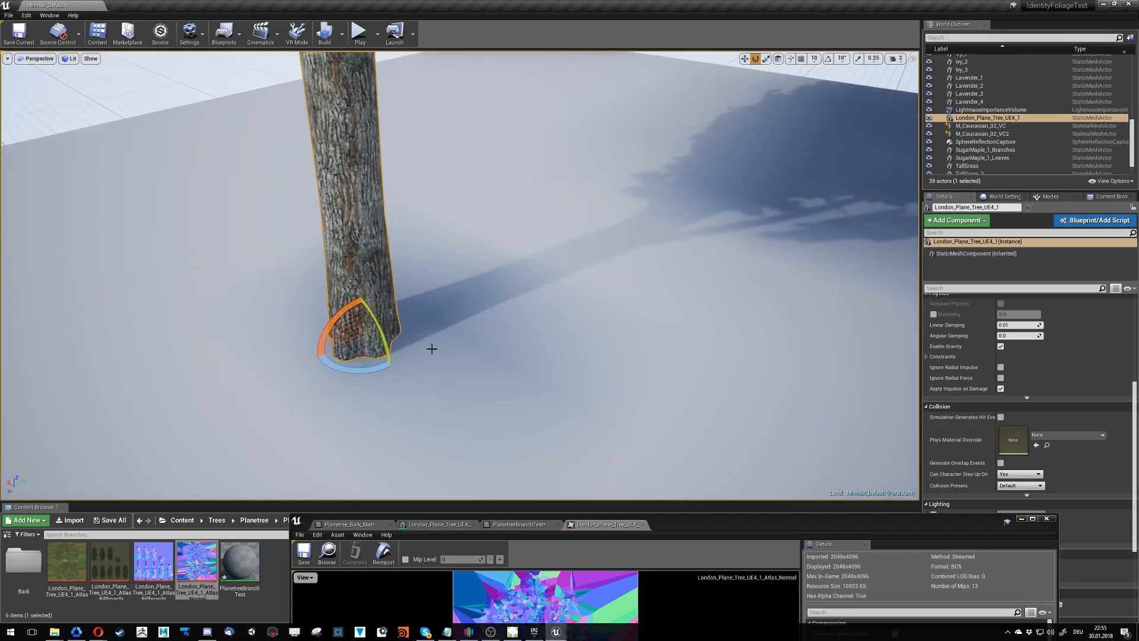
# - Reset the London plane tree's X and Z rotation to 0
pyautogui.scroll(8, 1003, 380)
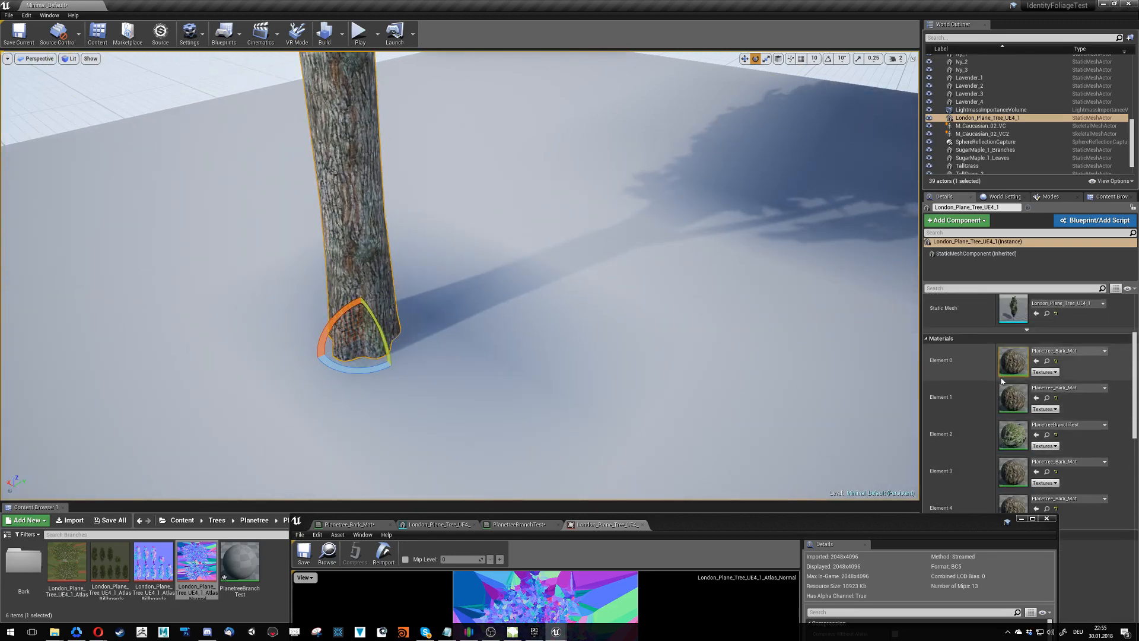
pyautogui.scroll(3, 1002, 381)
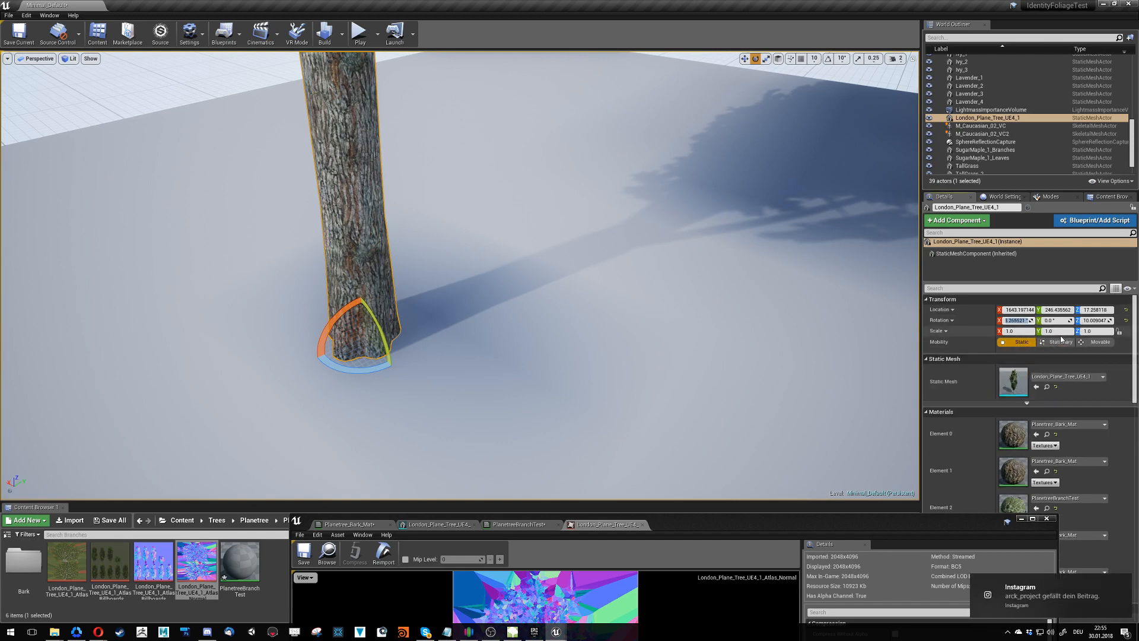
pyautogui.write('0')
pyautogui.press('Tab')
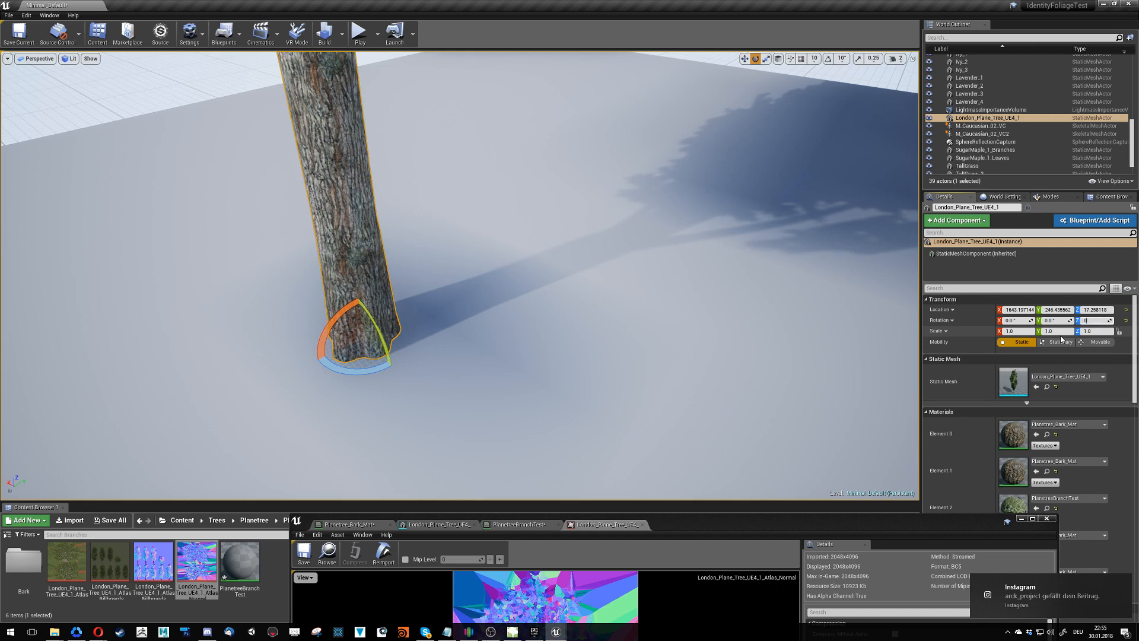
pyautogui.write('0')
pyautogui.press('Return')
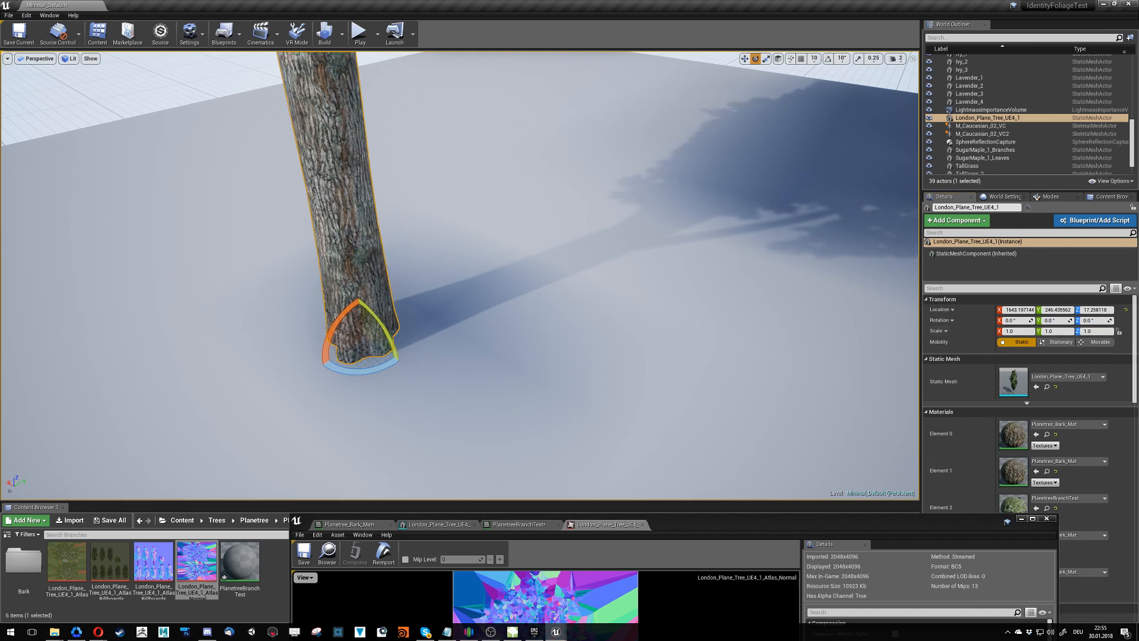
# - Examine the plane tree's trunk base and shadow from another side with the editor gizmos and selection outline hidden
pyautogui.moveTo(460, 276); pyautogui.dragTo(451, 196, button='right')
pyautogui.moveTo(609, 378); pyautogui.dragTo(449, 612, button='right')
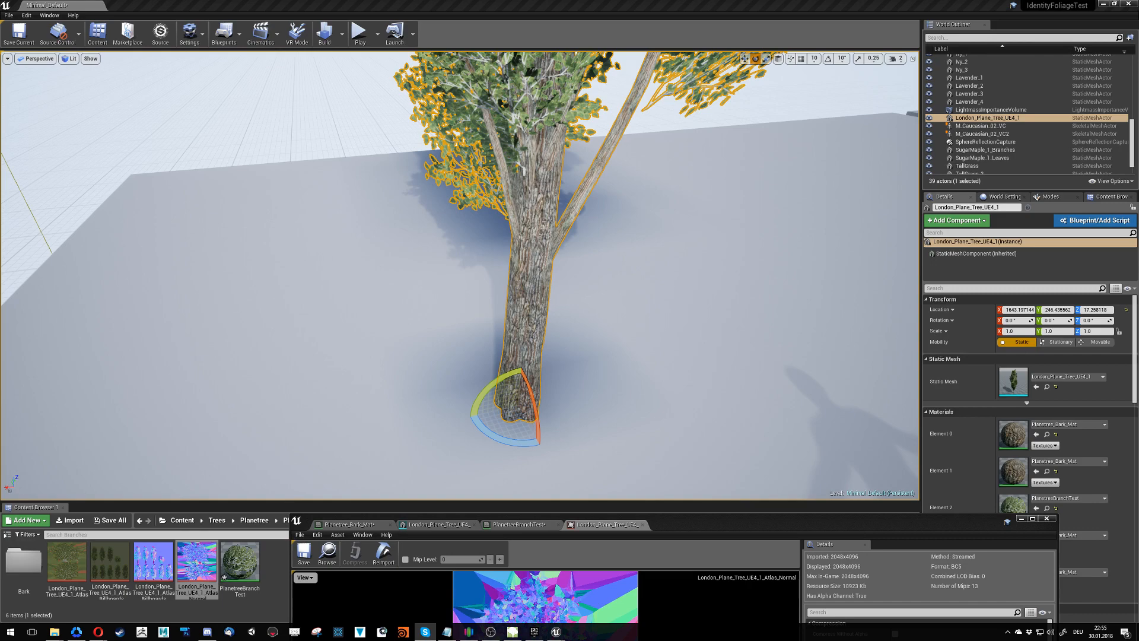
pyautogui.moveTo(601, 376); pyautogui.dragTo(685, 423, button='right')
pyautogui.press('w')
pyautogui.press('g')
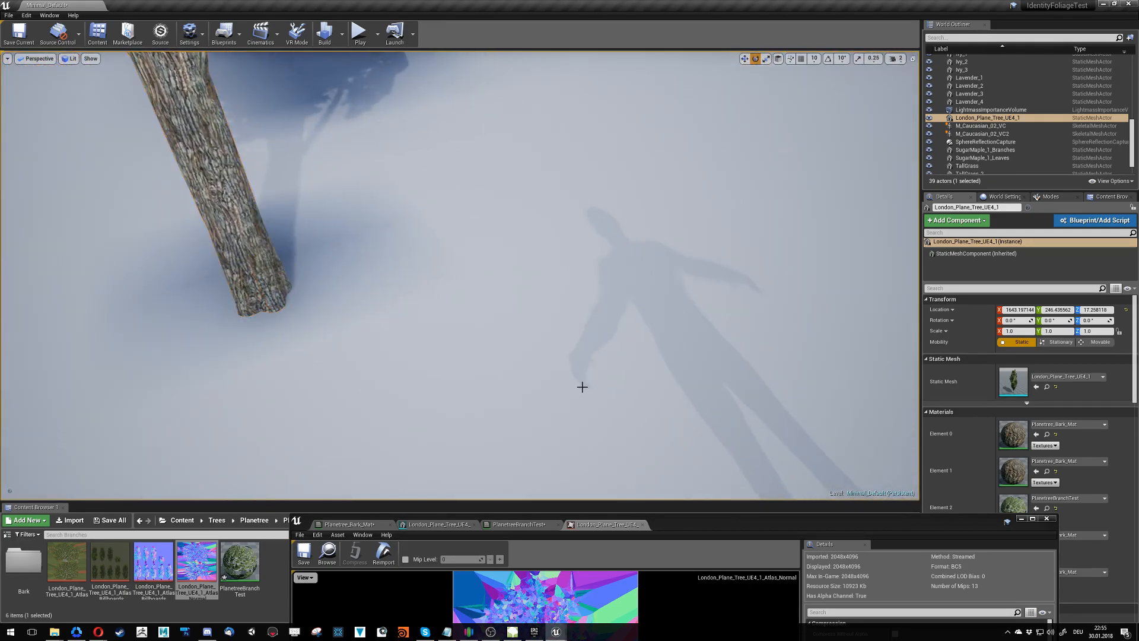
# - Compare the plane tree and surrounding scene in the Reflections, Lighting Only and Detail Lighting view modes
pyautogui.press('g')
pyautogui.click(70, 59)
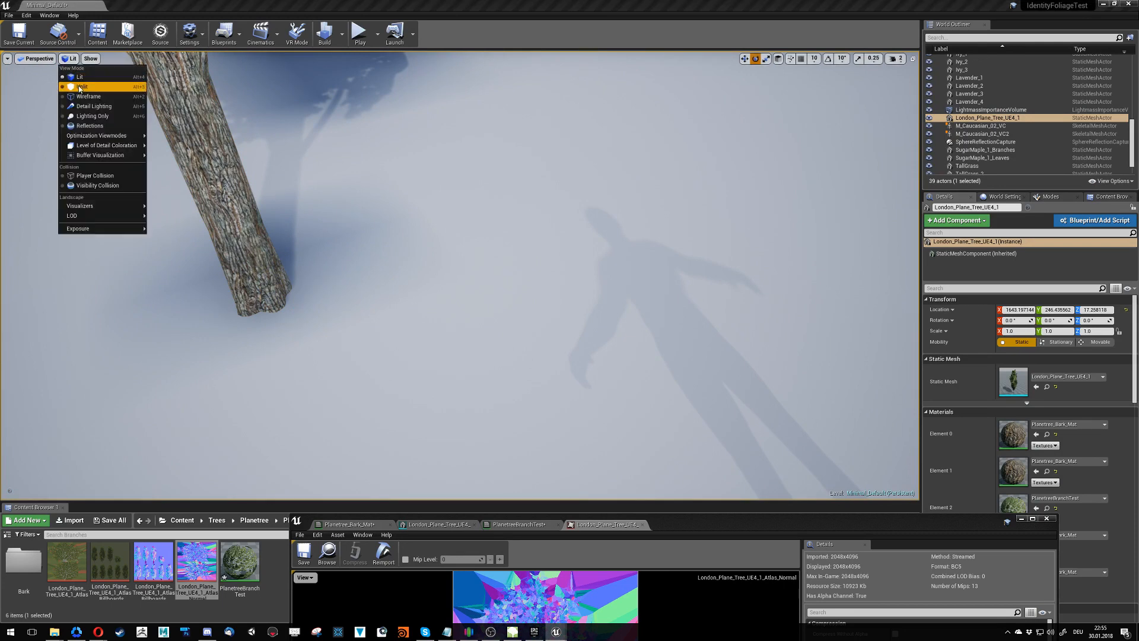
pyautogui.click(88, 125)
pyautogui.moveTo(380, 224); pyautogui.dragTo(330, 65, button='right')
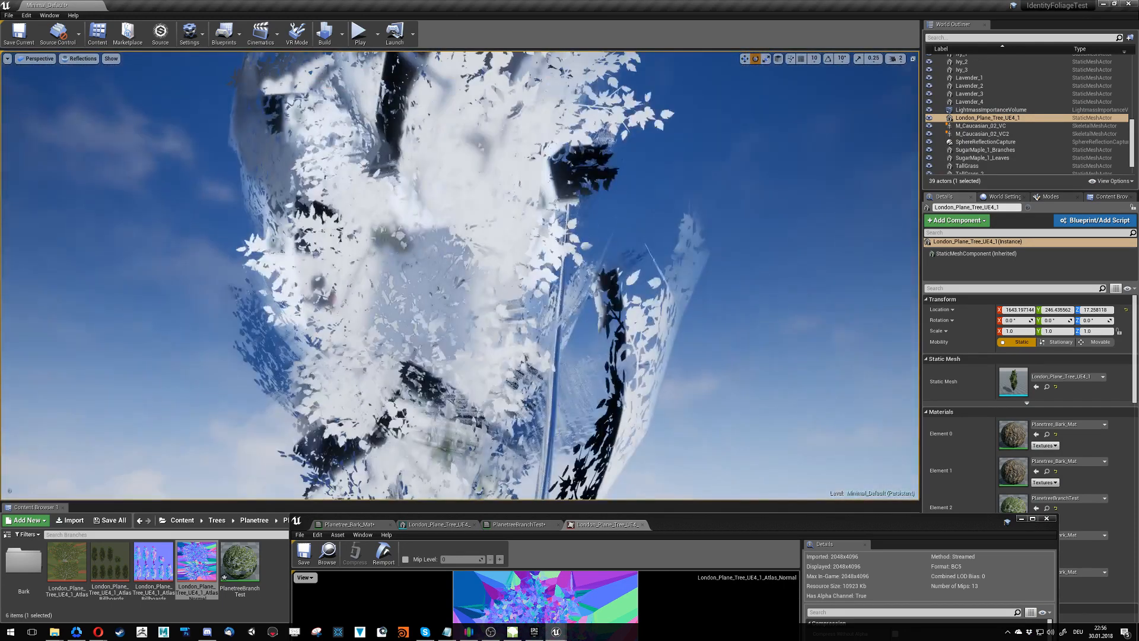
pyautogui.click(75, 58)
pyautogui.click(98, 119)
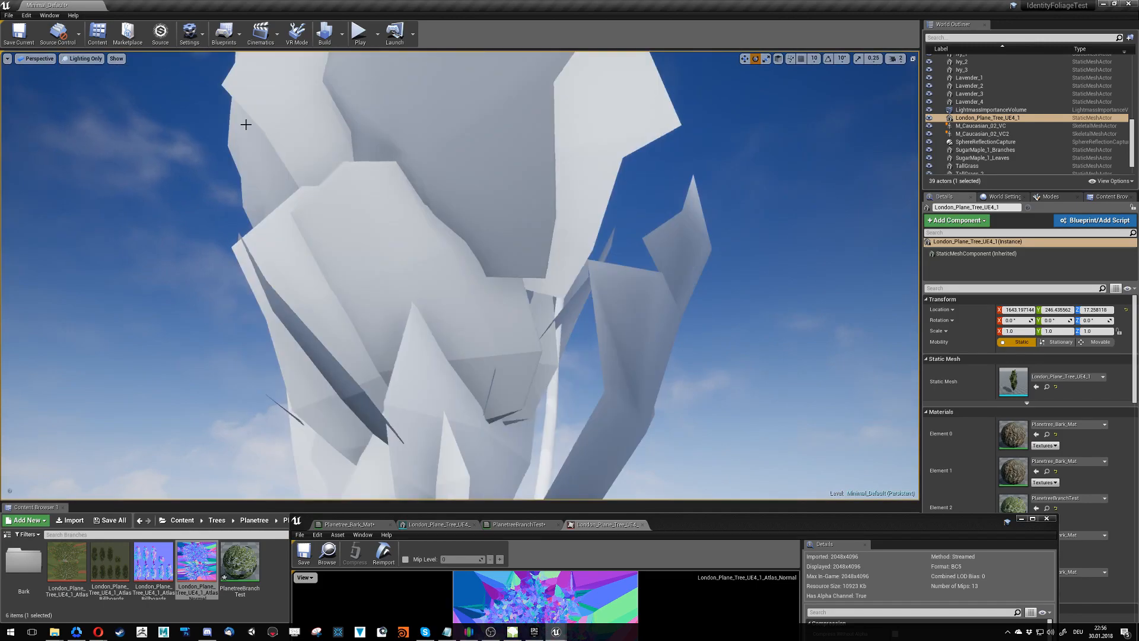
pyautogui.click(89, 58)
pyautogui.click(92, 105)
pyautogui.moveTo(101, 108); pyautogui.dragTo(320, 290, button='right')
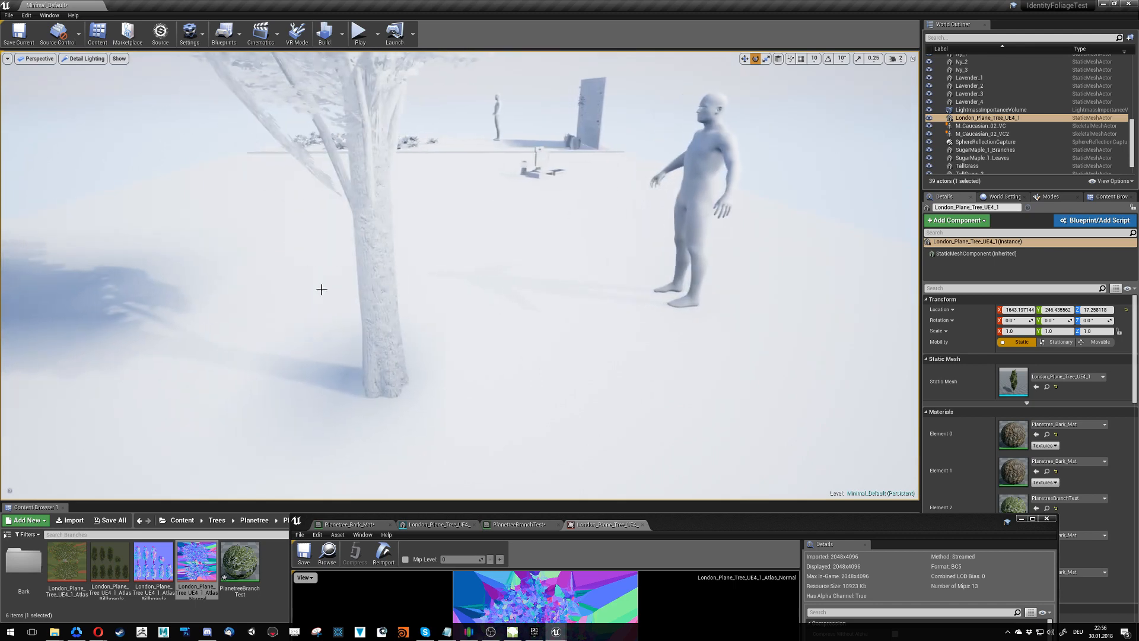
# - Bring the plane tree's static mesh editor into view and review its LOD, light map, collision and navigation settings
pyautogui.moveTo(674, 519); pyautogui.dragTo(642, 158)
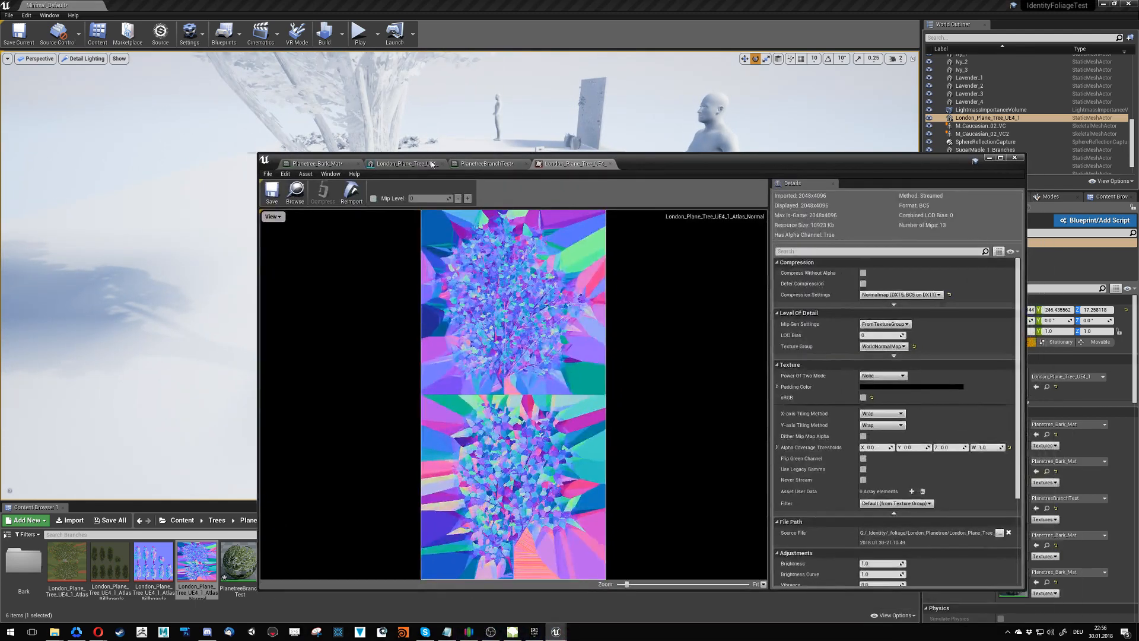
pyautogui.click(403, 164)
pyautogui.scroll(-10, 736, 374)
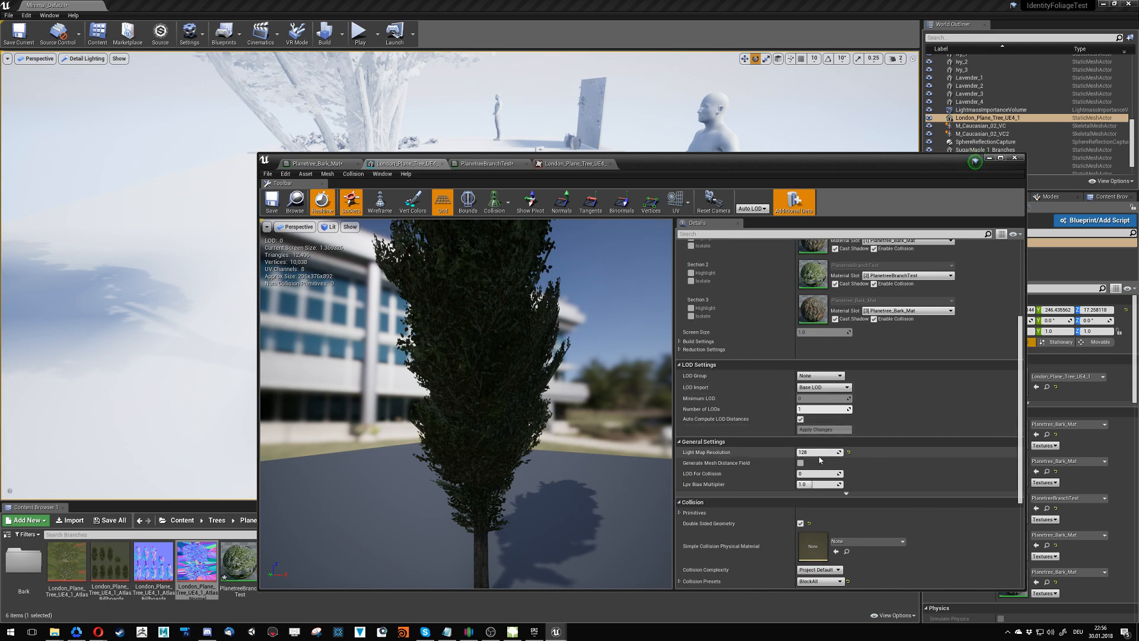
pyautogui.scroll(-4, 795, 458)
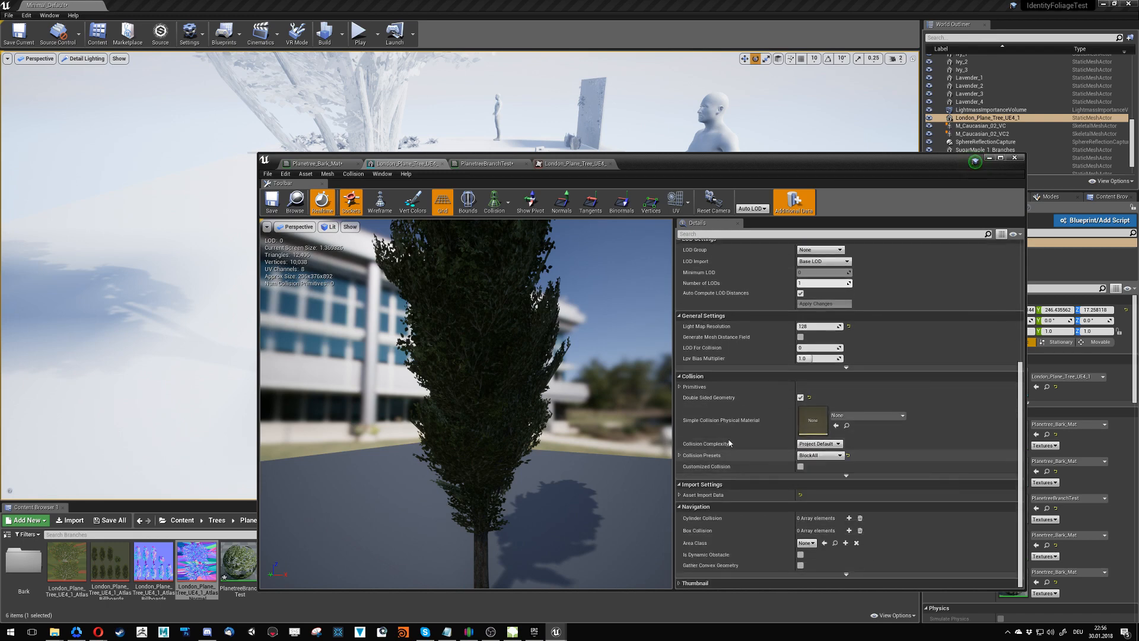
# - Preview the plane tree mesh's bounds and its complex collision, and inspect the collision wireframe from around the tree
pyautogui.click(468, 201)
pyautogui.click(495, 202)
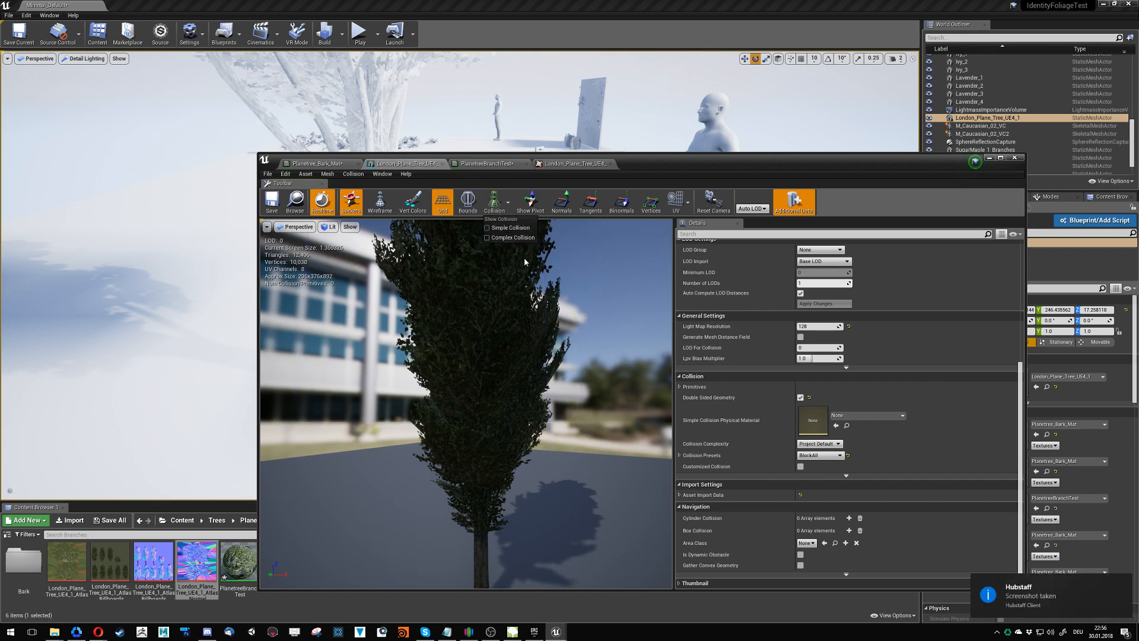
pyautogui.click(512, 227)
pyautogui.click(504, 208)
pyautogui.click(511, 227)
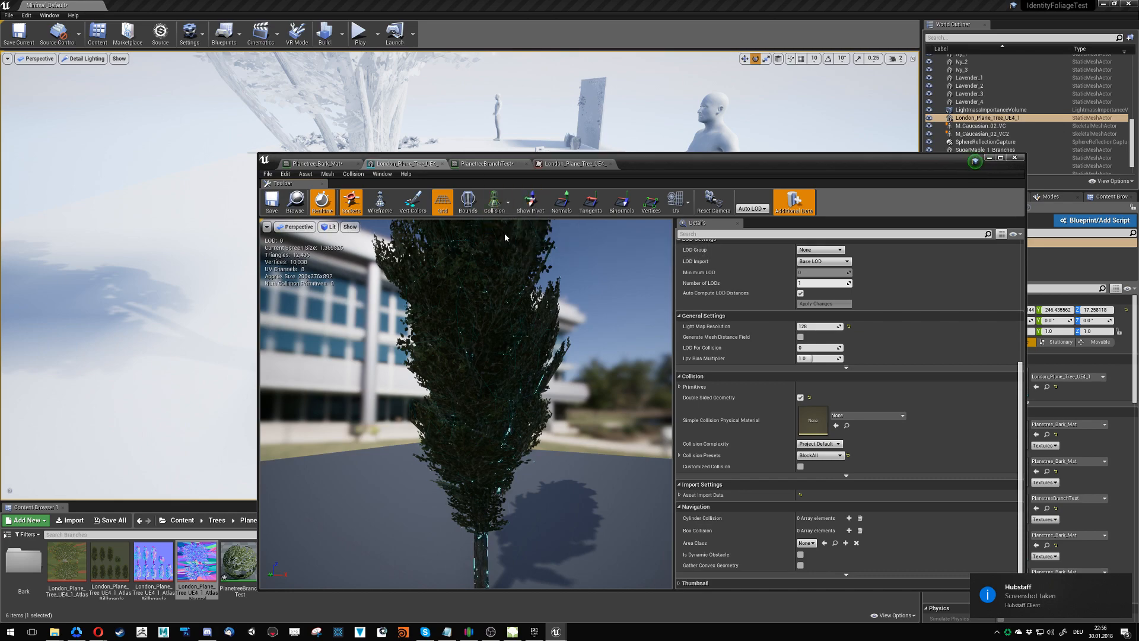
pyautogui.moveTo(386, 299); pyautogui.dragTo(507, 328, button='right')
# - Check the mesh's vertex colors and vertex normals, turn the overlays off, and minimize the mesh editor
pyautogui.click(411, 202)
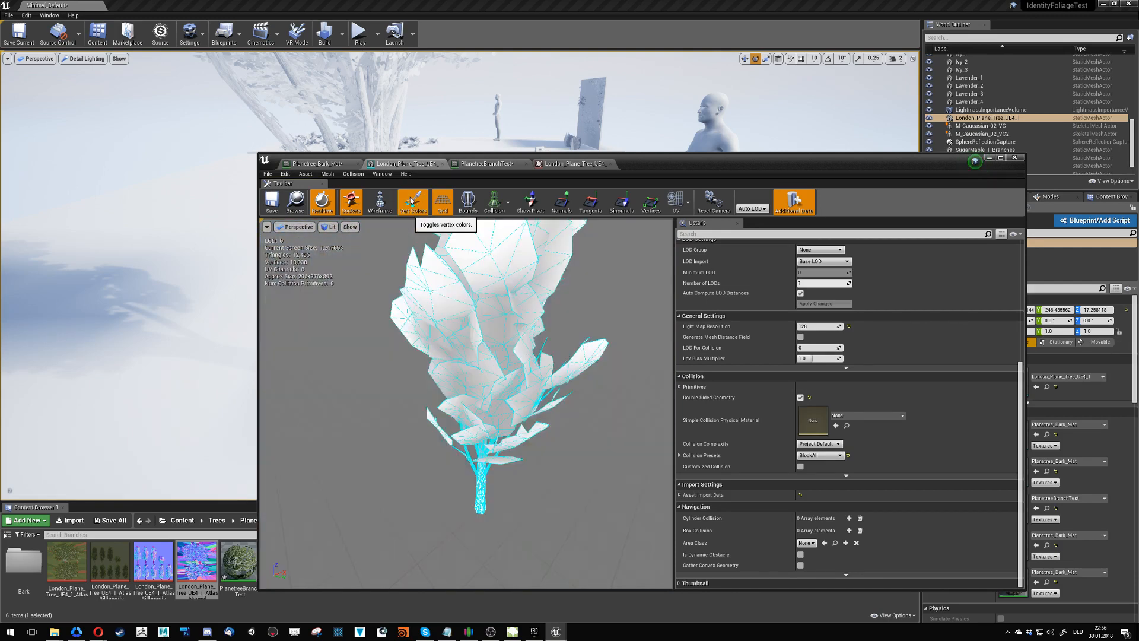
pyautogui.click(411, 202)
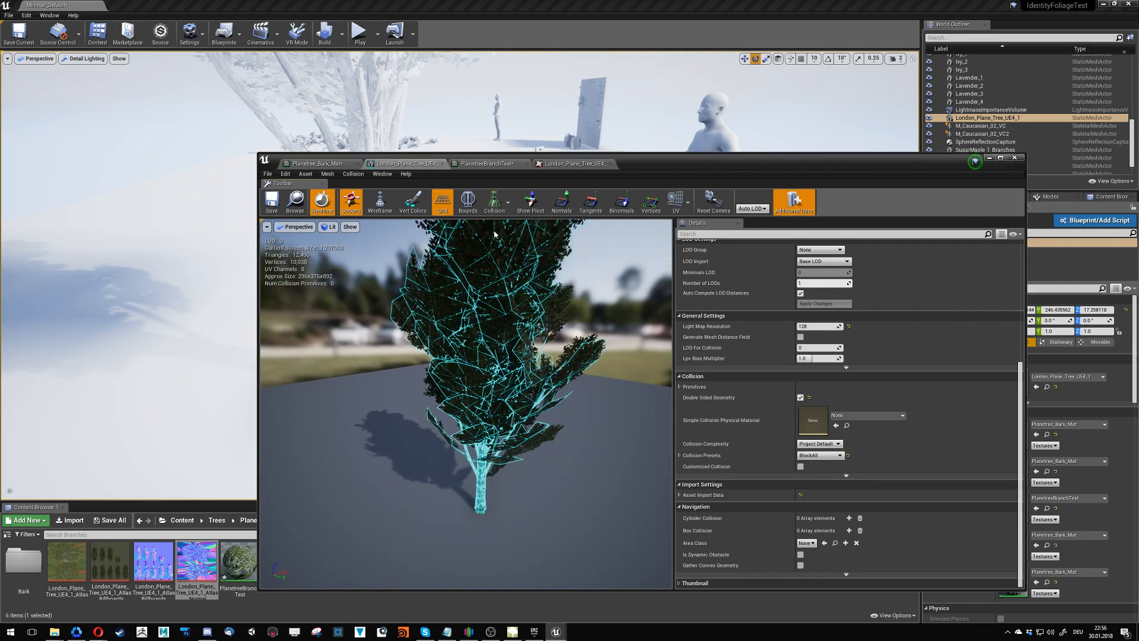
pyautogui.click(523, 237)
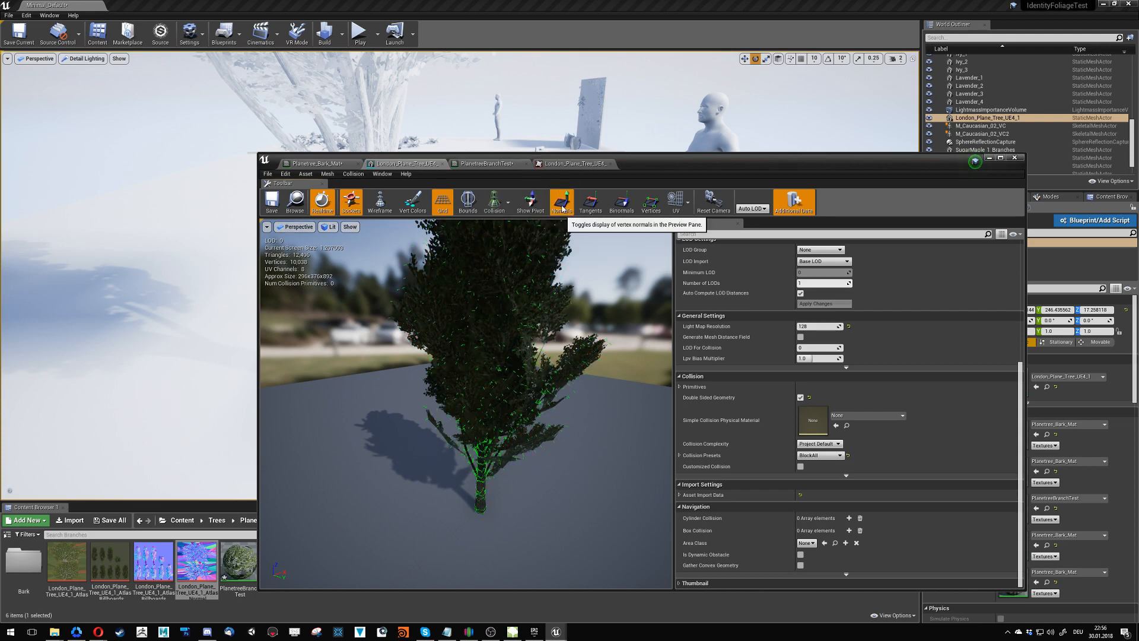
pyautogui.keyDown('alt'); pyautogui.moveTo(469, 386); pyautogui.dragTo(380, 430); pyautogui.keyUp('alt')
pyautogui.click(578, 204)
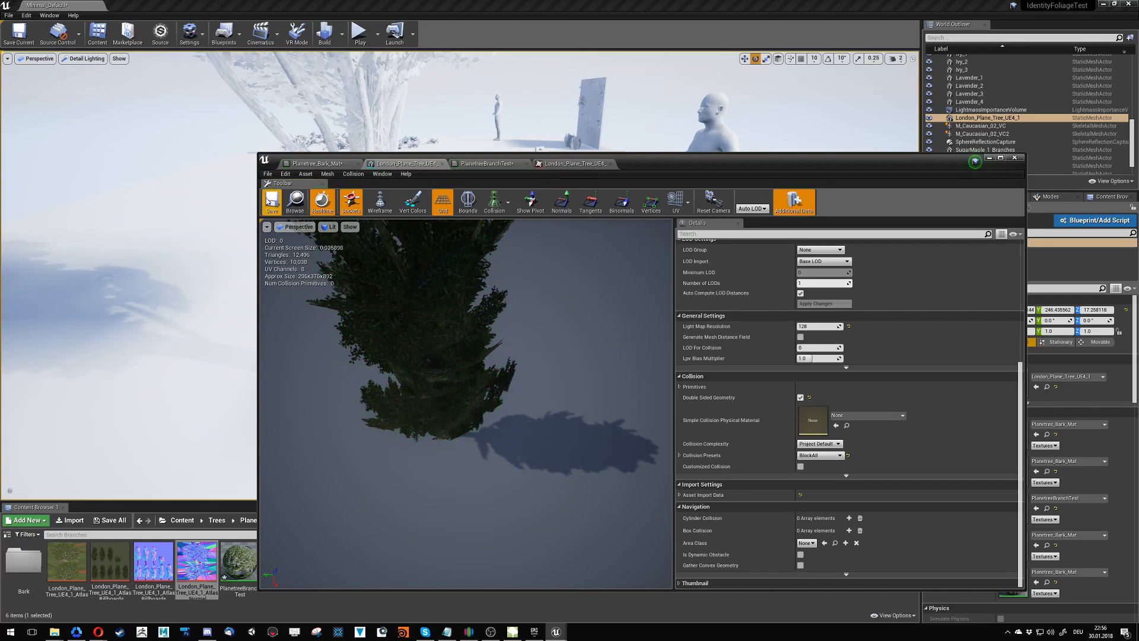
pyautogui.click(989, 159)
# - Return the level viewport to Lit mode and examine the plane tree's trunk bark up close from several sides
pyautogui.moveTo(623, 255); pyautogui.dragTo(504, 211, button='right')
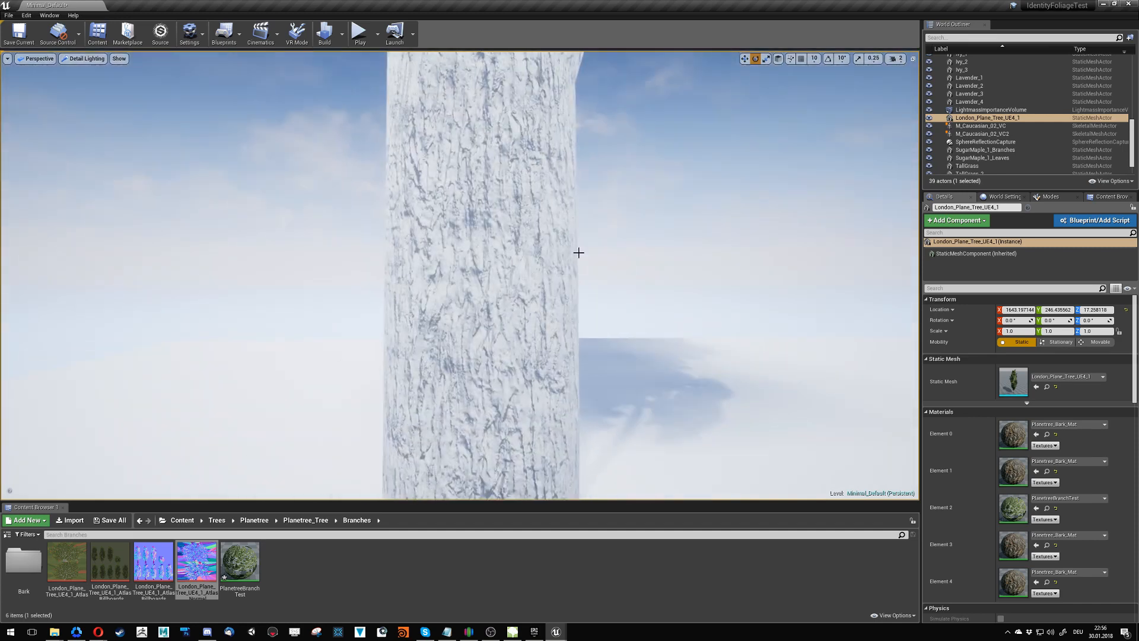
pyautogui.click(83, 58)
pyautogui.click(80, 73)
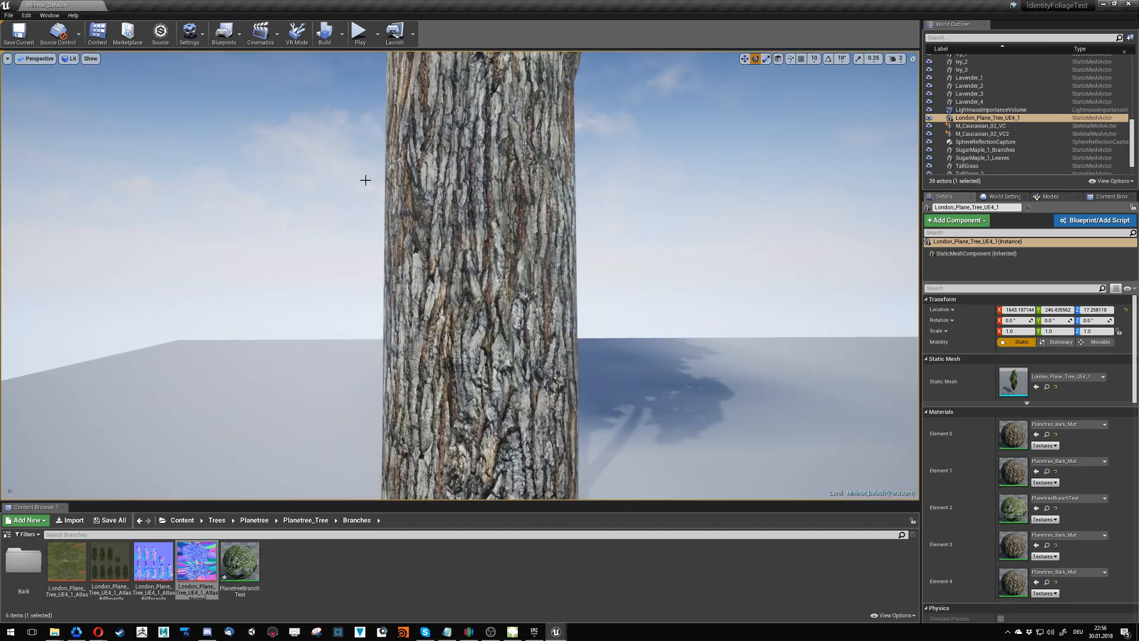
pyautogui.moveTo(366, 179); pyautogui.dragTo(514, 218, button='right')
pyautogui.press('s')
pyautogui.press('s')
pyautogui.press('s')
pyautogui.press('w')
pyautogui.press('a')
pyautogui.press('a')
pyautogui.moveTo(460, 276); pyautogui.dragTo(561, 276, button='right')
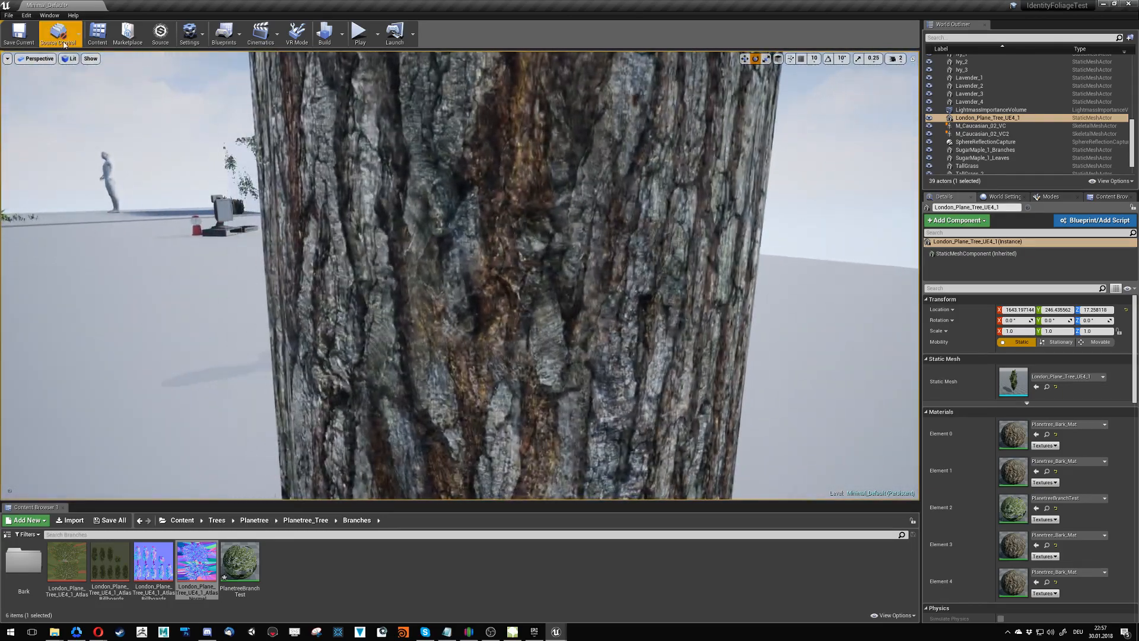
# - Try a brighter and a much darker fixed viewport exposure on the bark, ending at Log -1
pyautogui.click(69, 59)
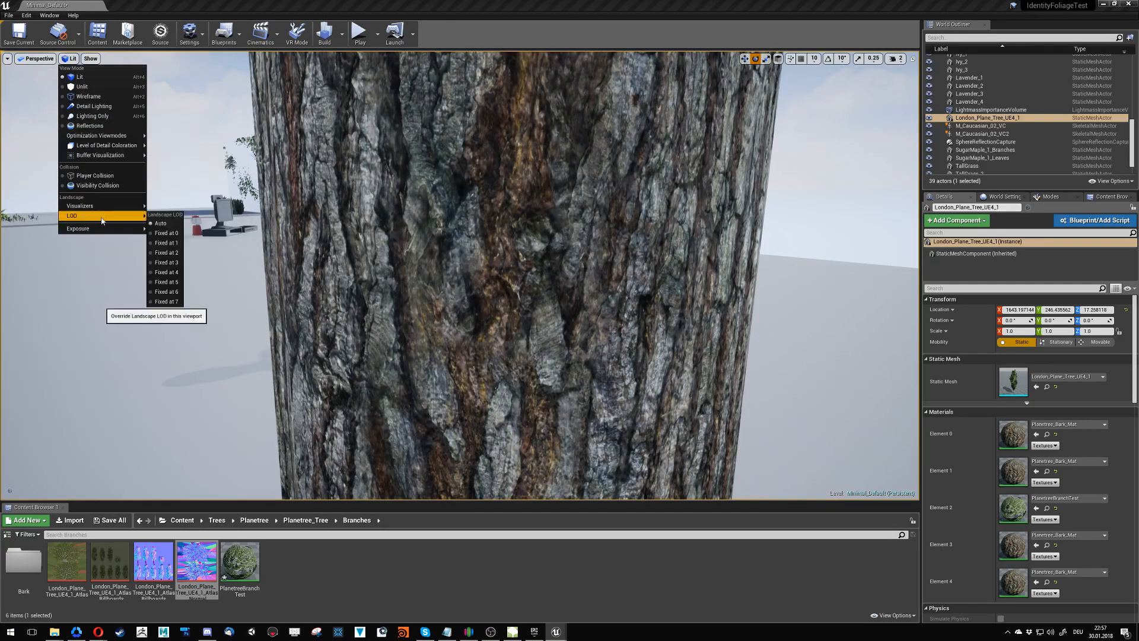
pyautogui.moveTo(102, 227)
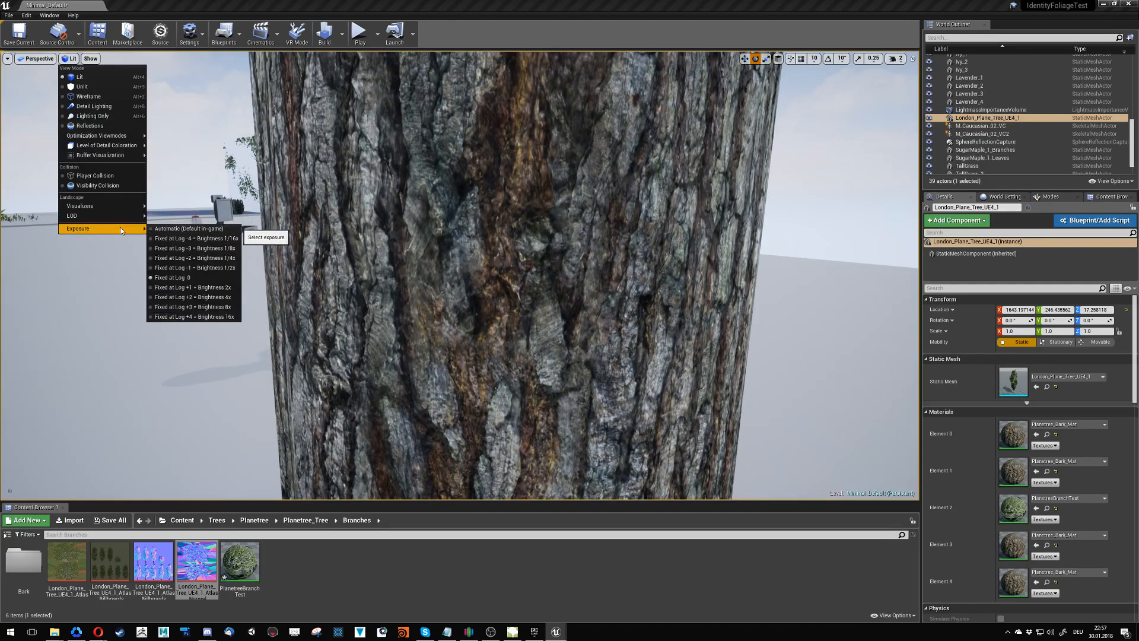
pyautogui.click(202, 289)
pyautogui.click(70, 58)
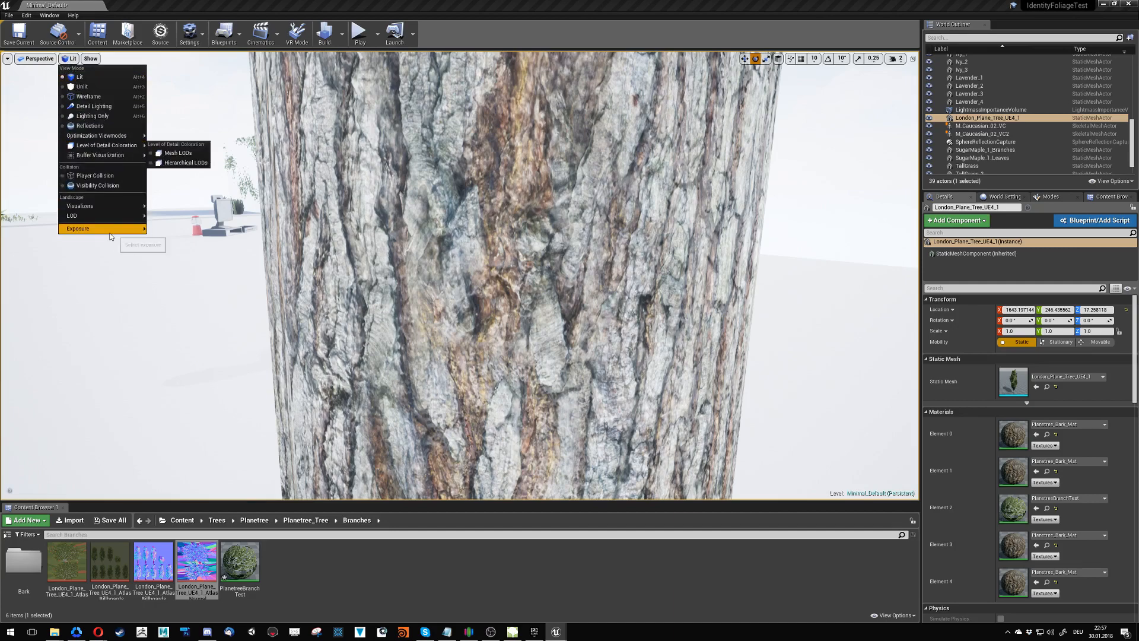
pyautogui.moveTo(102, 229)
pyautogui.click(191, 257)
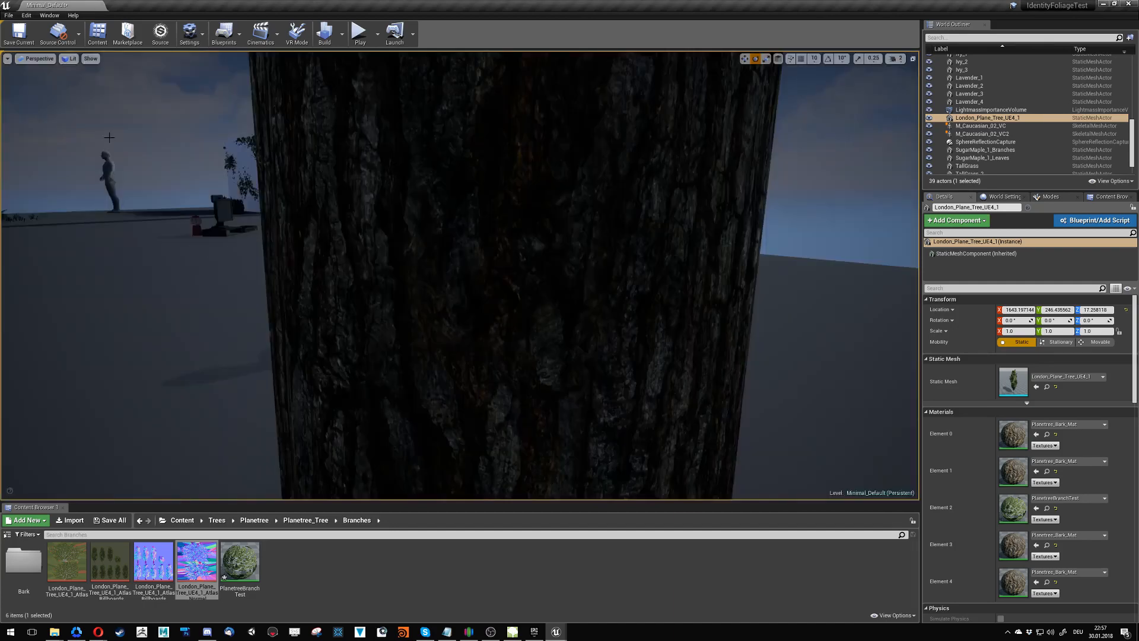
pyautogui.click(70, 58)
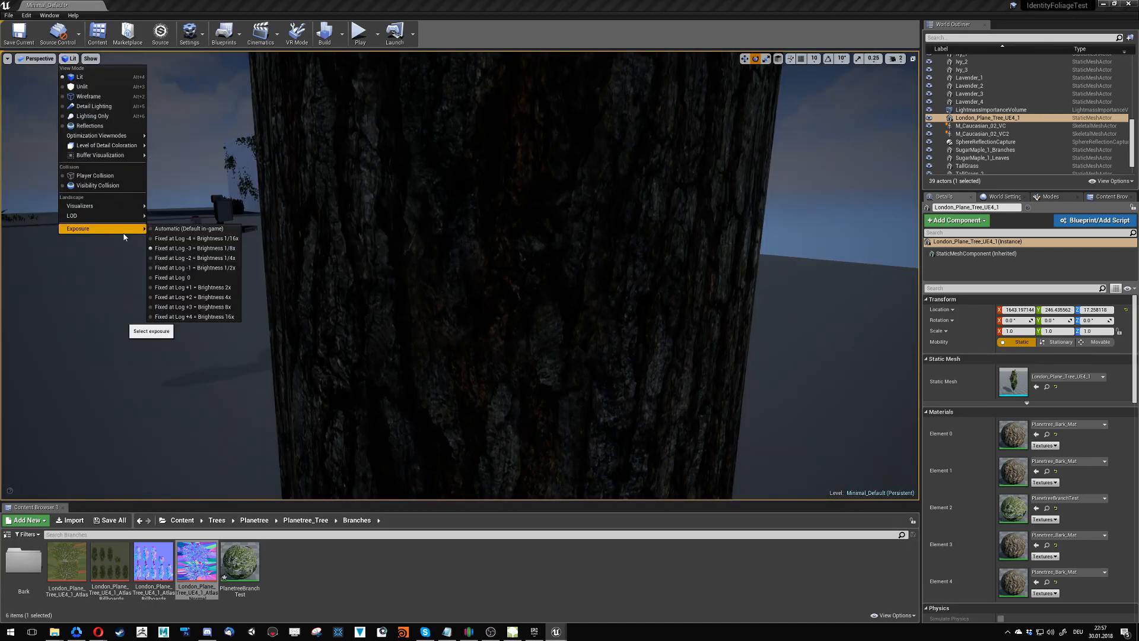
pyautogui.click(228, 267)
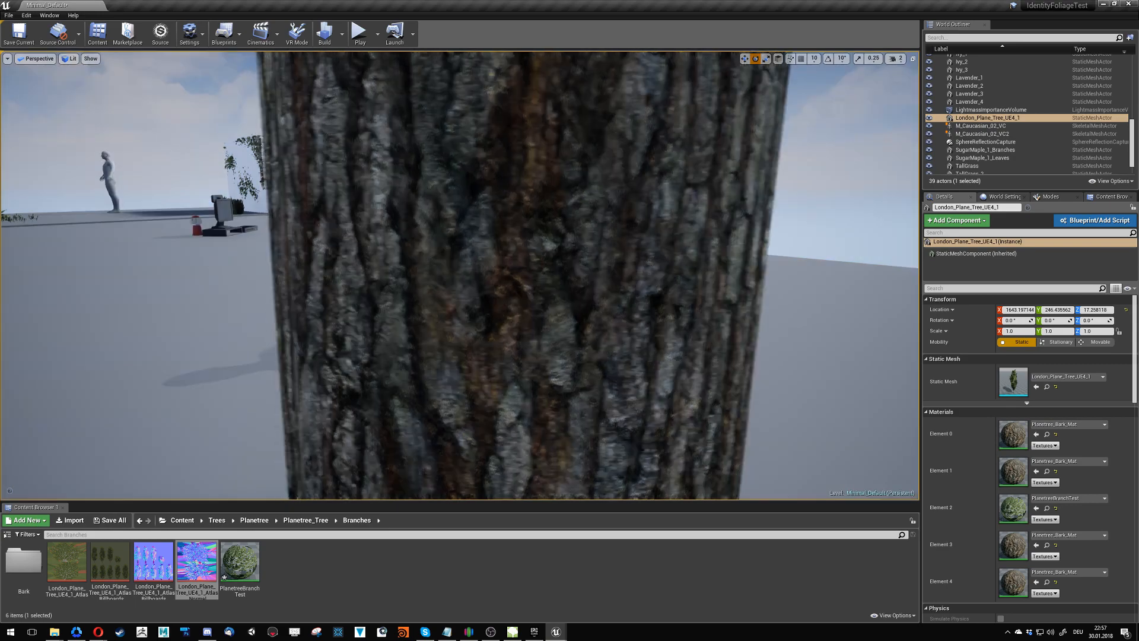
# - View the whole trunk at the reduced exposure, and set the viewport exposure back to Fixed at Log 0
pyautogui.moveTo(460, 276); pyautogui.dragTo(249, 227, button='right')
pyautogui.click(68, 59)
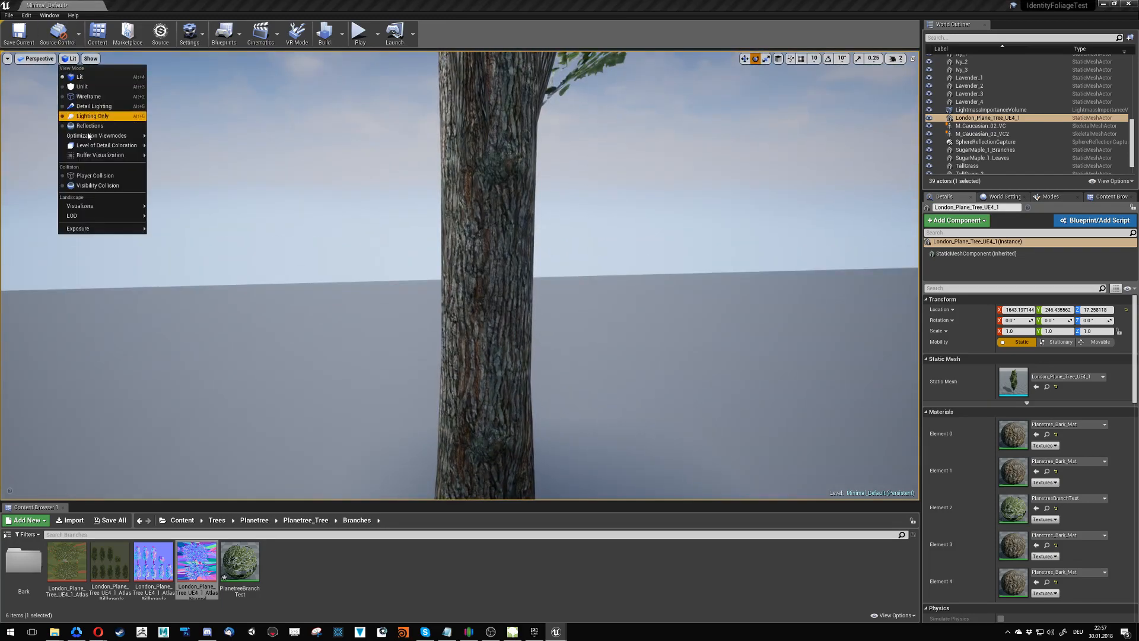
pyautogui.moveTo(108, 228)
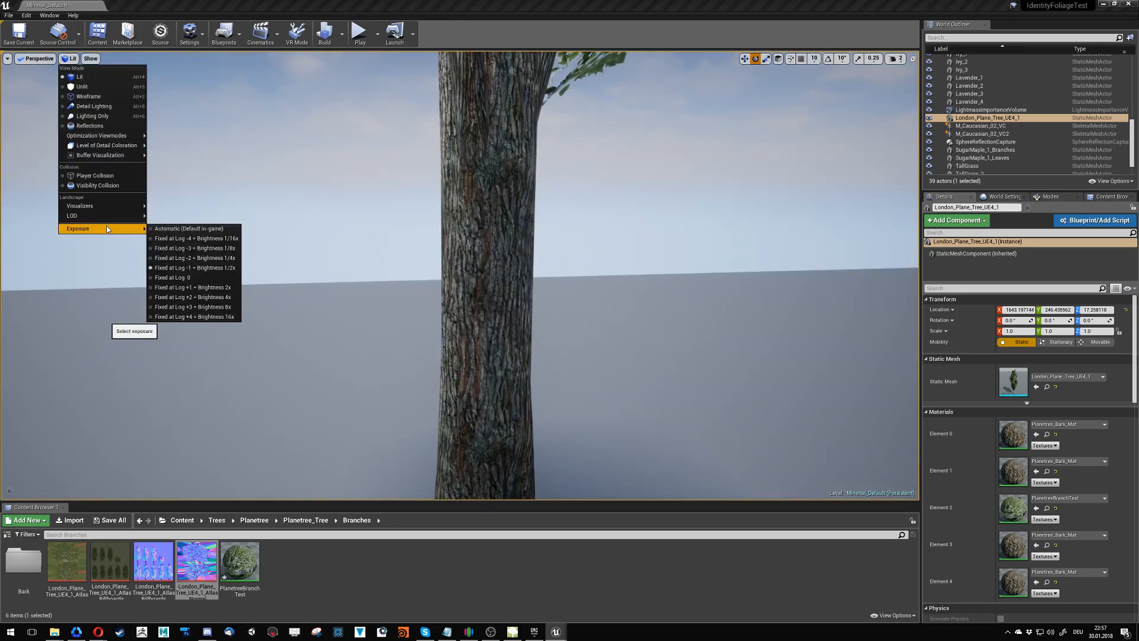
pyautogui.click(173, 280)
# - Rotate the London plane tree more than 100° around its vertical axis while checking its trunk, crown and shadow
pyautogui.moveTo(215, 272); pyautogui.dragTo(422, 363, button='right')
pyautogui.press('w')
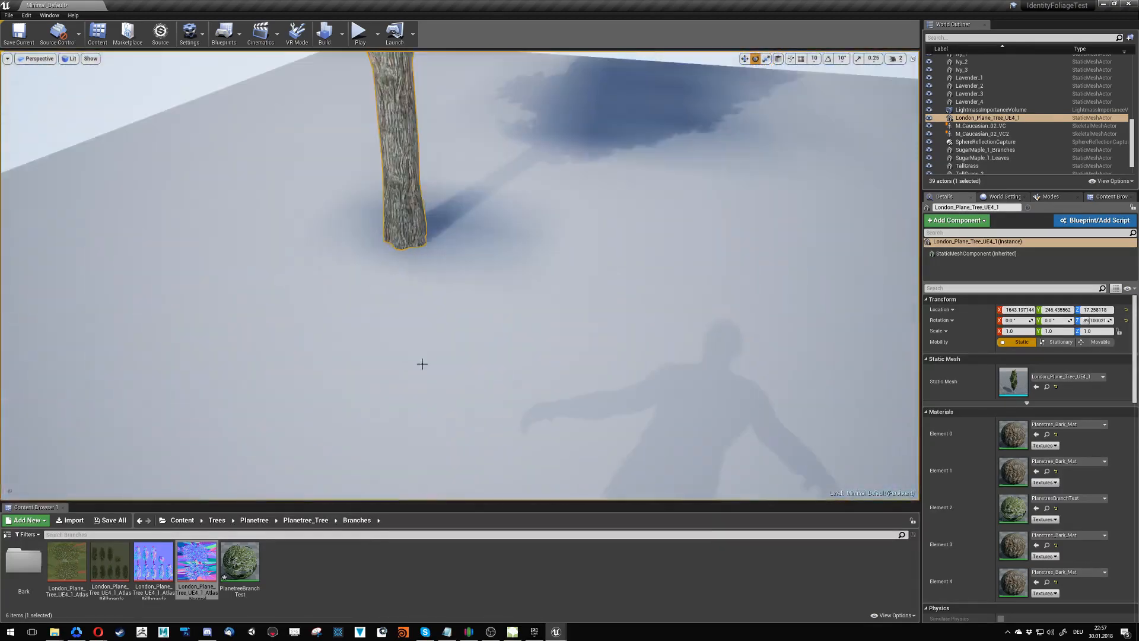
pyautogui.moveTo(426, 213); pyautogui.dragTo(426, 214)
pyautogui.moveTo(473, 312); pyautogui.dragTo(547, 382, button='right')
pyautogui.press('g')
pyautogui.press('w')
pyautogui.click(422, 367)
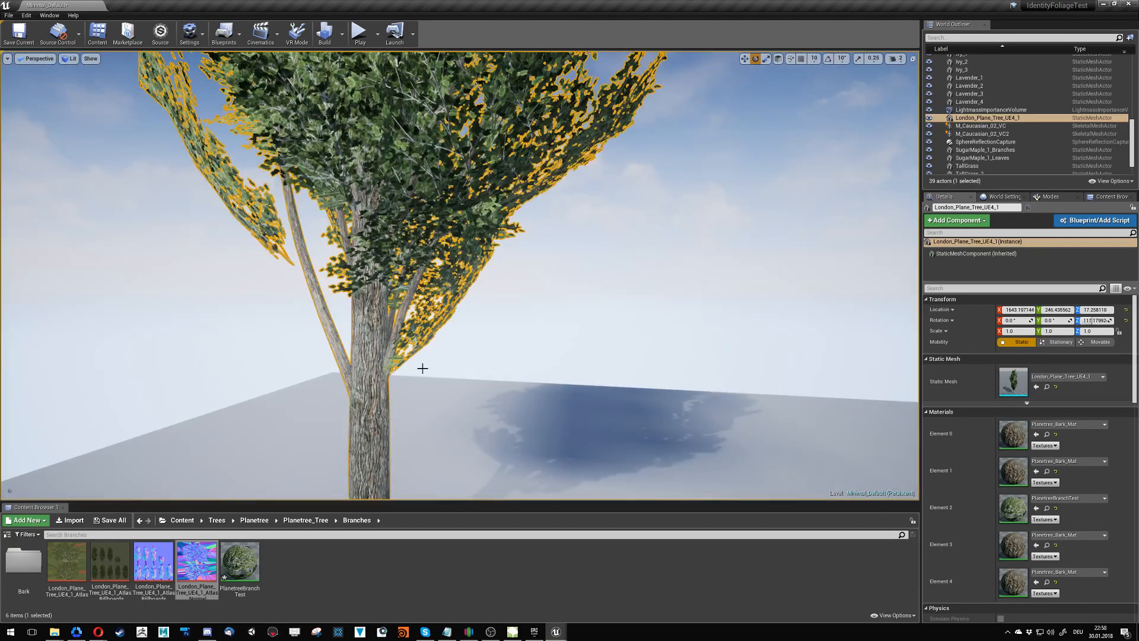
# - Switch to SpeedTree Modeler and view the plane tree model from near ground level
pyautogui.click(512, 631)
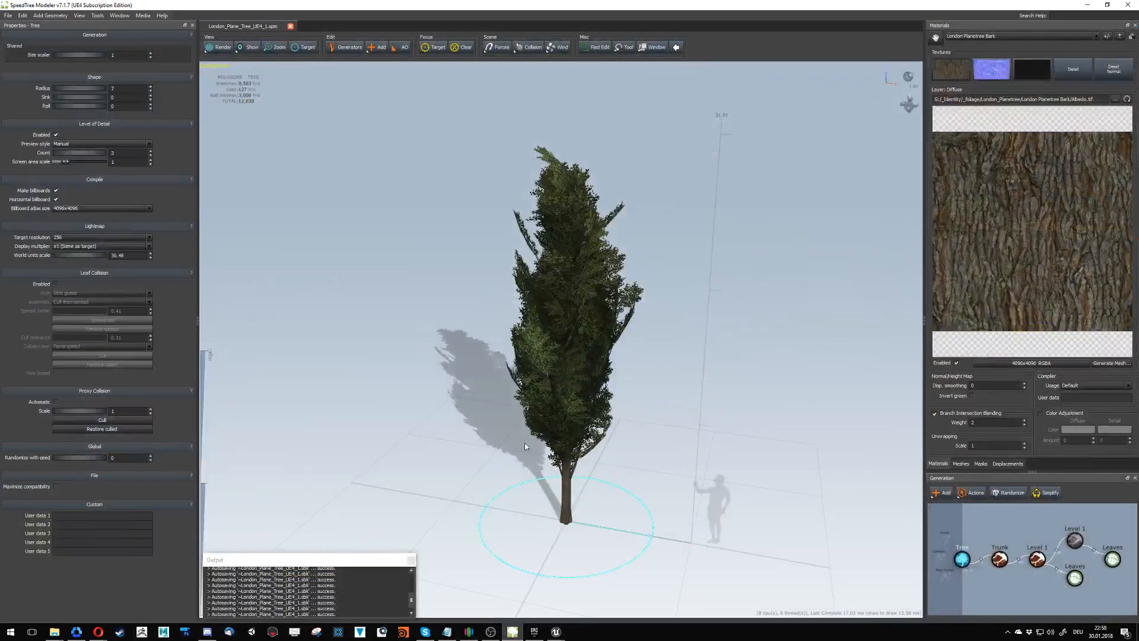
pyautogui.moveTo(559, 404); pyautogui.dragTo(591, 490)
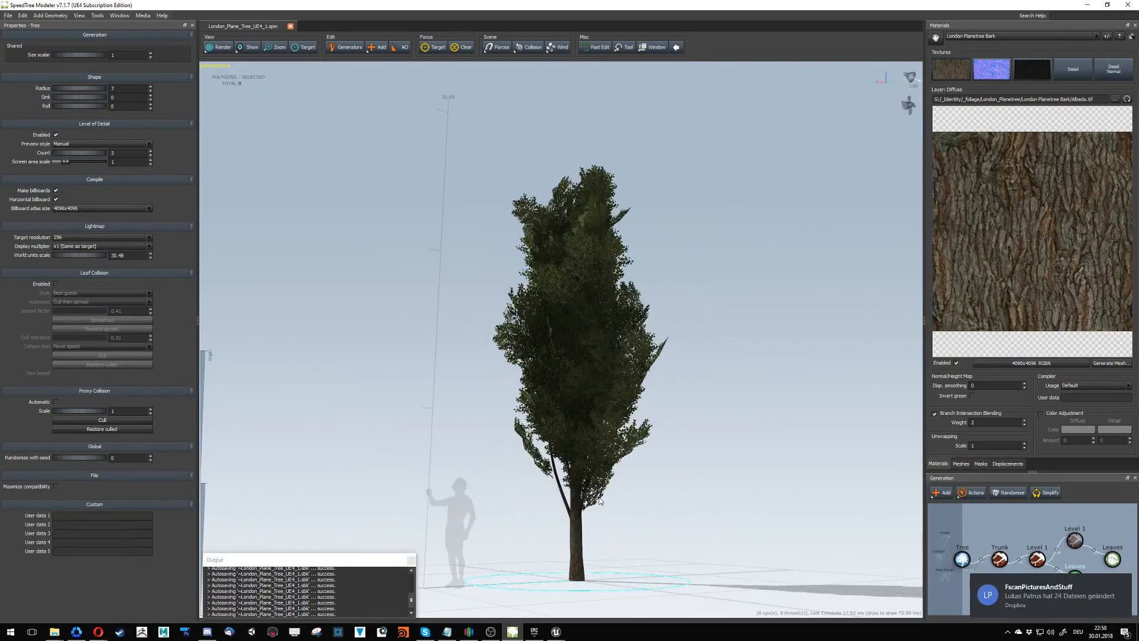
pyautogui.click(599, 500)
pyautogui.click(599, 501)
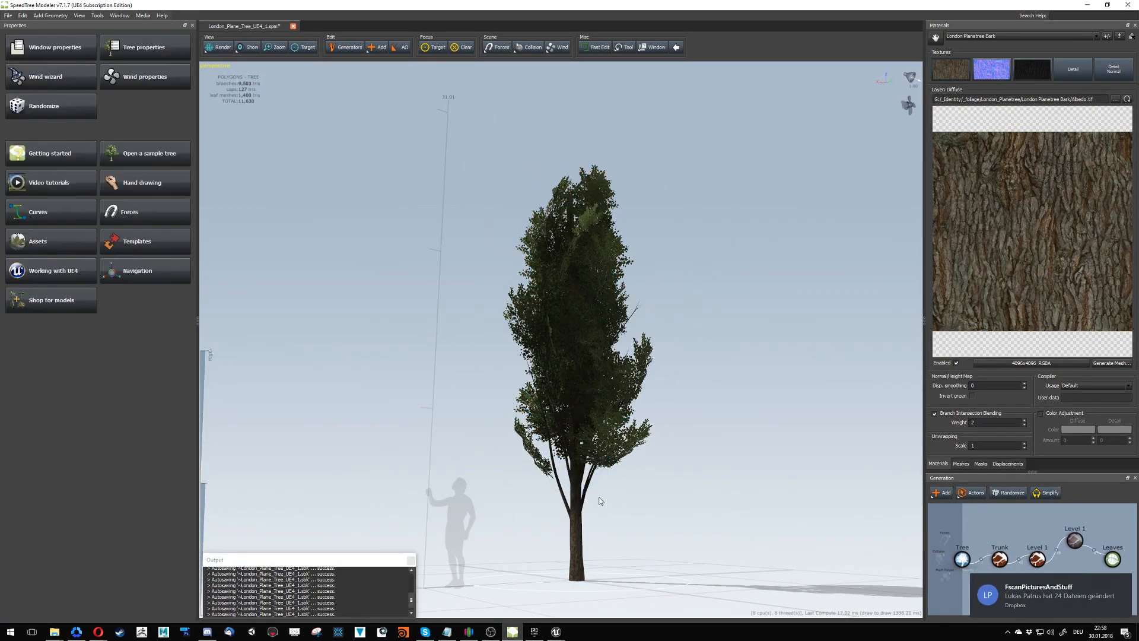
pyautogui.hotkey('ctrl', 'z')
# - In node editing mode, delete three of the lowest leaf clusters and the detached leaf cluster above the crown
pyautogui.click(599, 495)
pyautogui.click(619, 499)
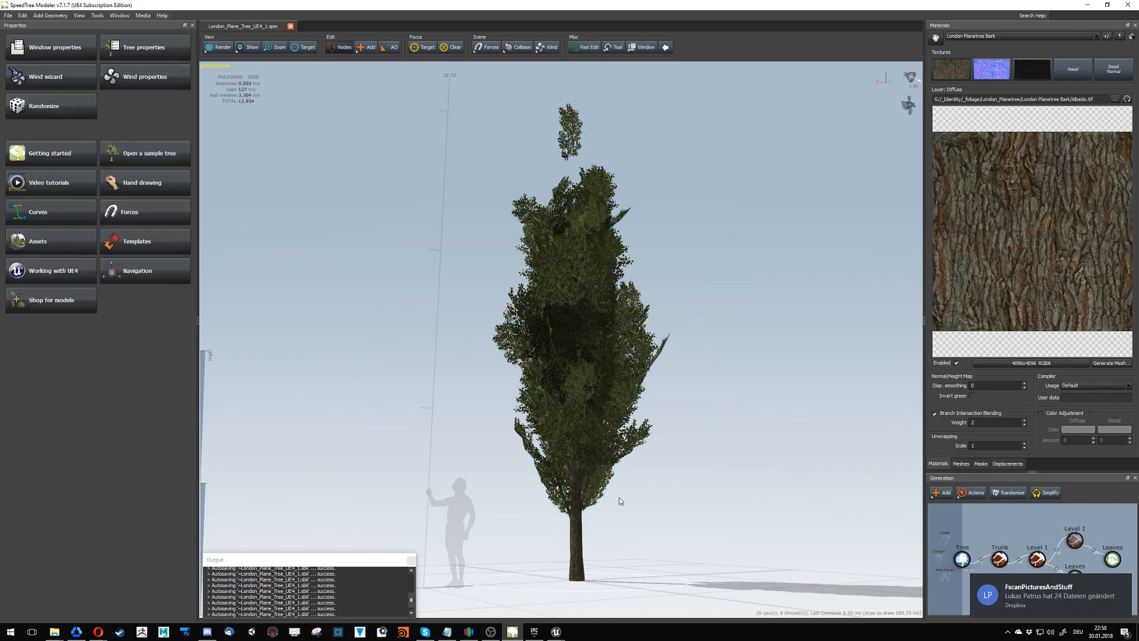
pyautogui.doubleClick(602, 495)
pyautogui.moveTo(688, 530); pyautogui.dragTo(556, 500)
pyautogui.keyDown('ctrl'); pyautogui.click(575, 504); pyautogui.keyUp('ctrl')
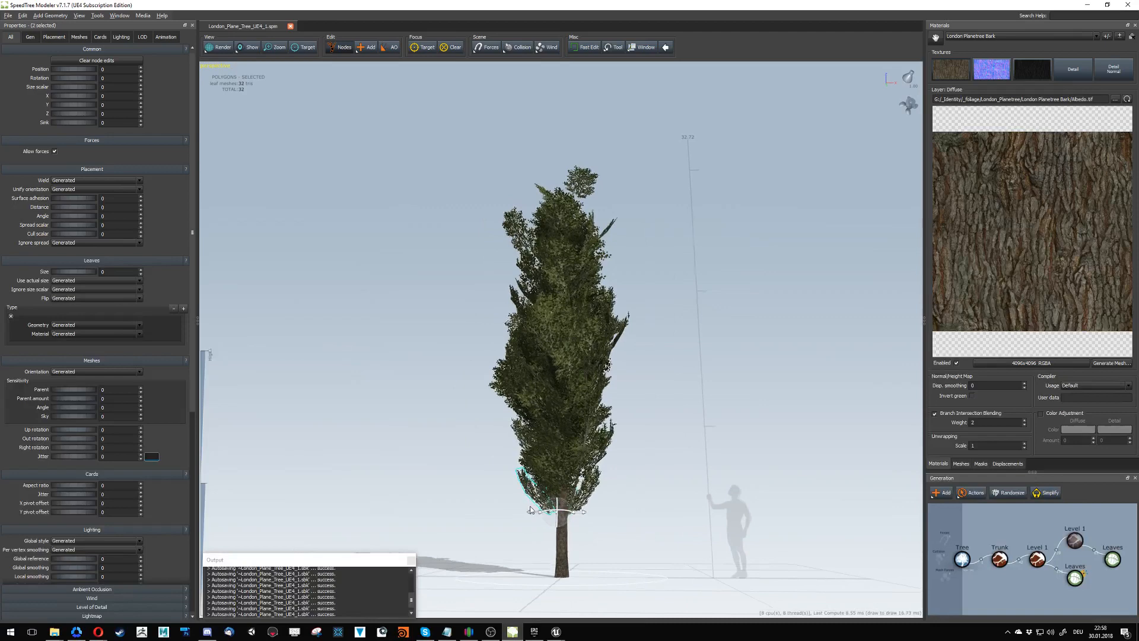
pyautogui.keyDown('ctrl'); pyautogui.click(588, 495); pyautogui.keyUp('ctrl')
pyautogui.moveTo(682, 527); pyautogui.dragTo(609, 506)
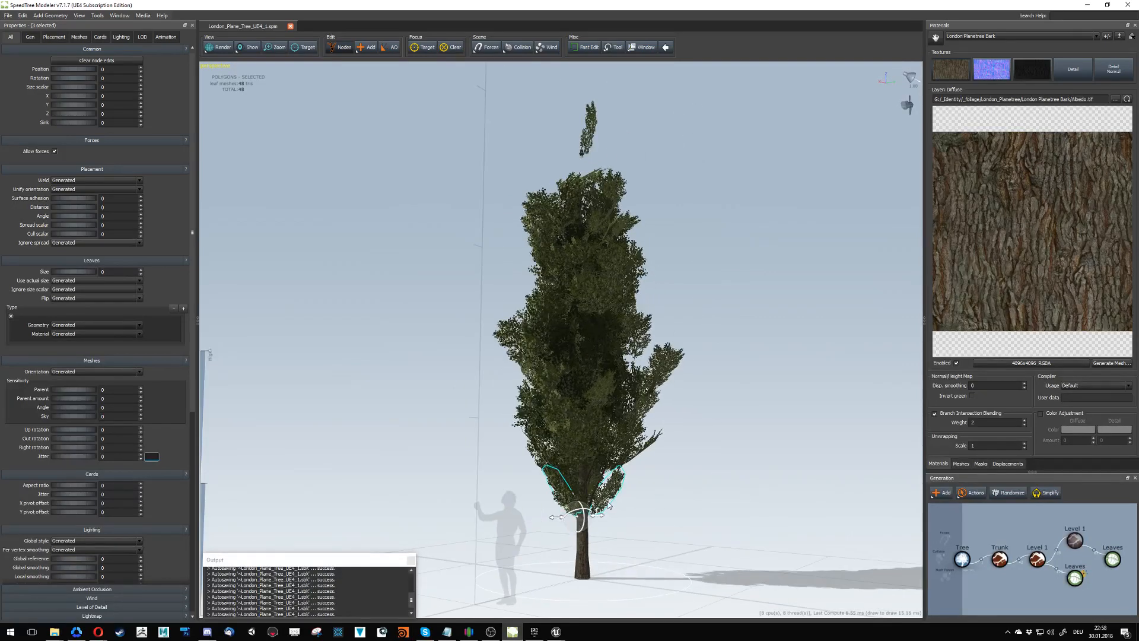
pyautogui.press('Delete')
pyautogui.click(594, 137)
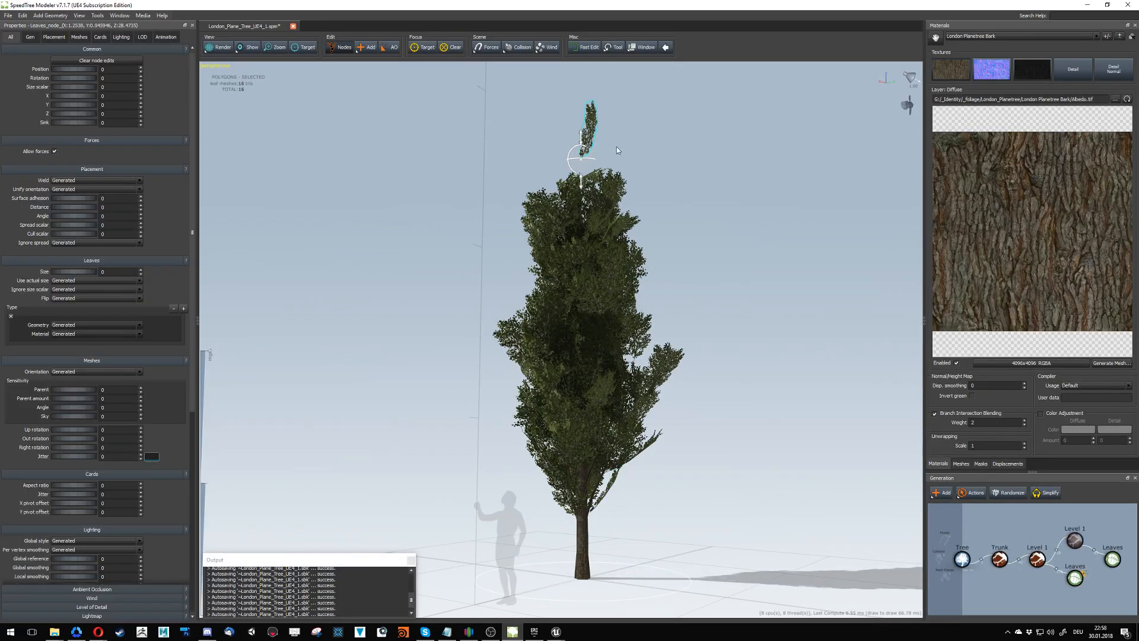
pyautogui.press('Delete')
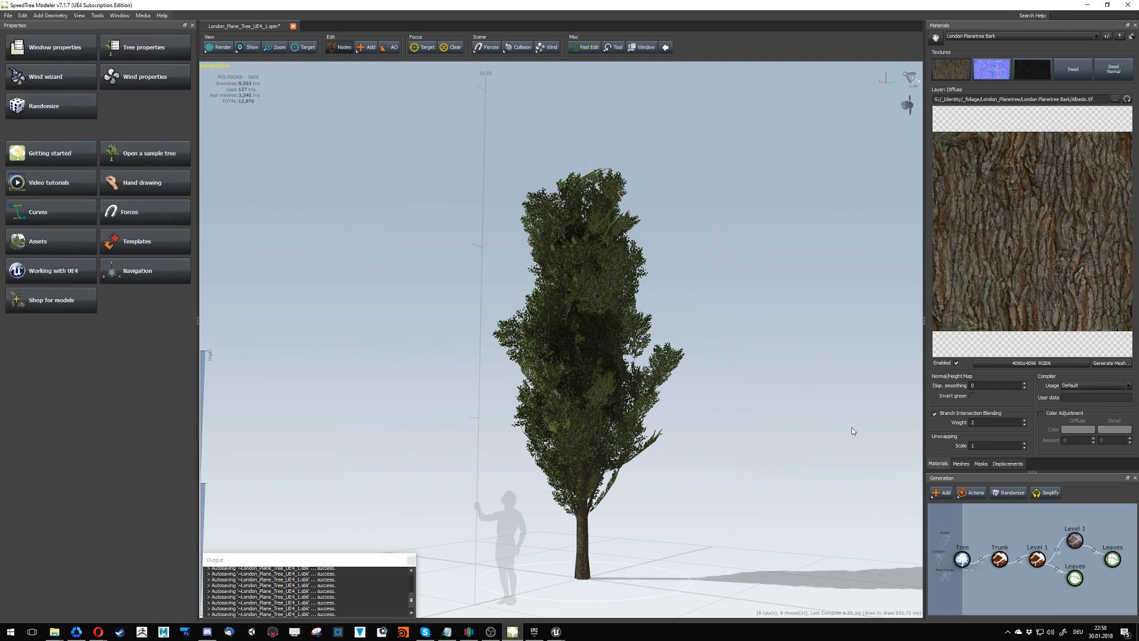
# - Leave node editing and set the whole tree's size scale to 0.7
pyautogui.moveTo(852, 431); pyautogui.dragTo(906, 456)
pyautogui.click(961, 560)
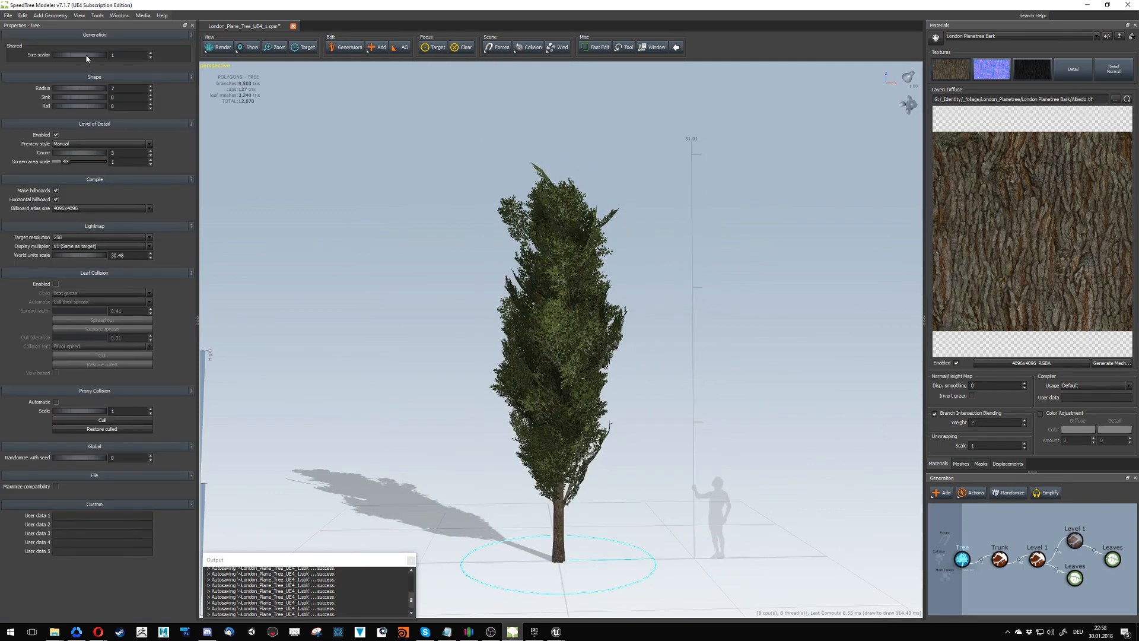
pyautogui.moveTo(87, 57); pyautogui.dragTo(72, 56)
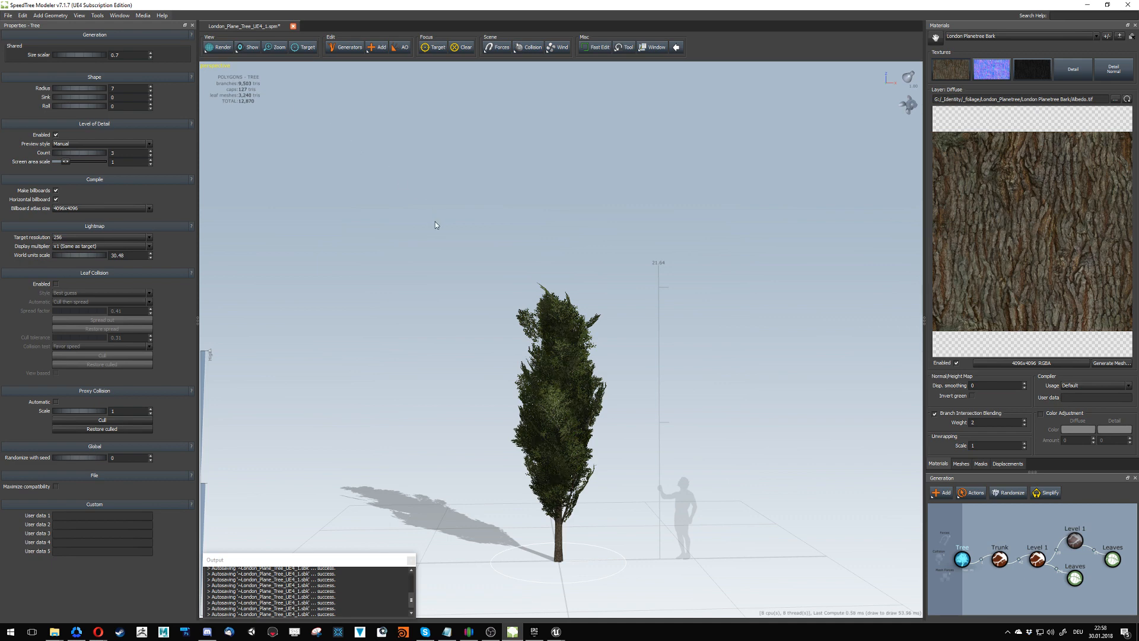
# - Enable the fan's wind and inspect the moving tree's crown up close in the Lightmap density render mode
pyautogui.click(908, 108)
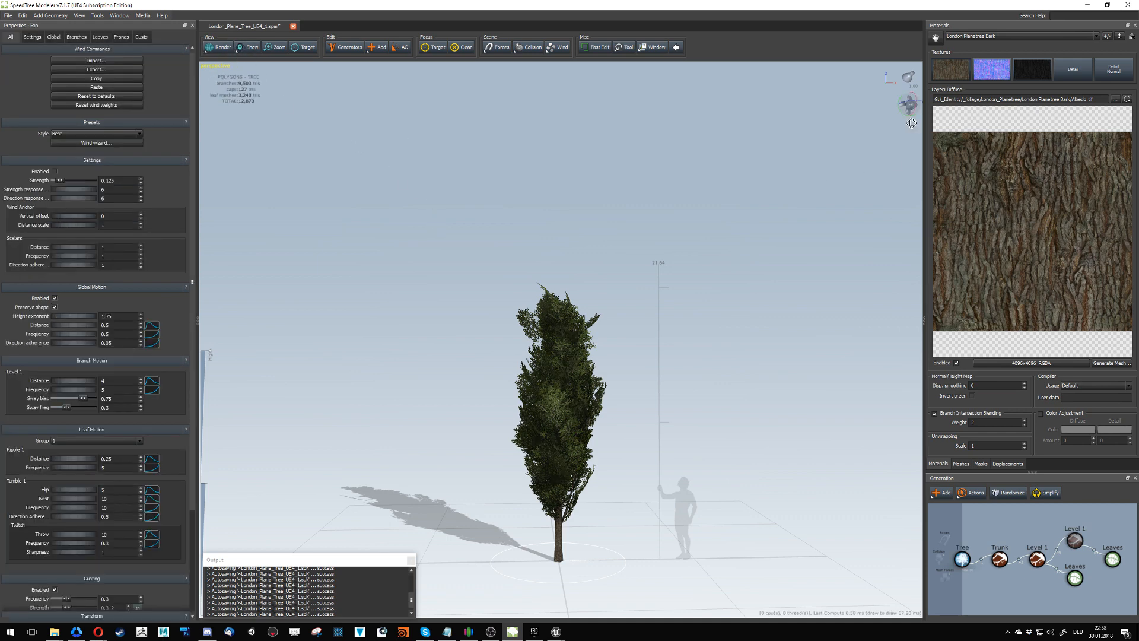
pyautogui.click(55, 171)
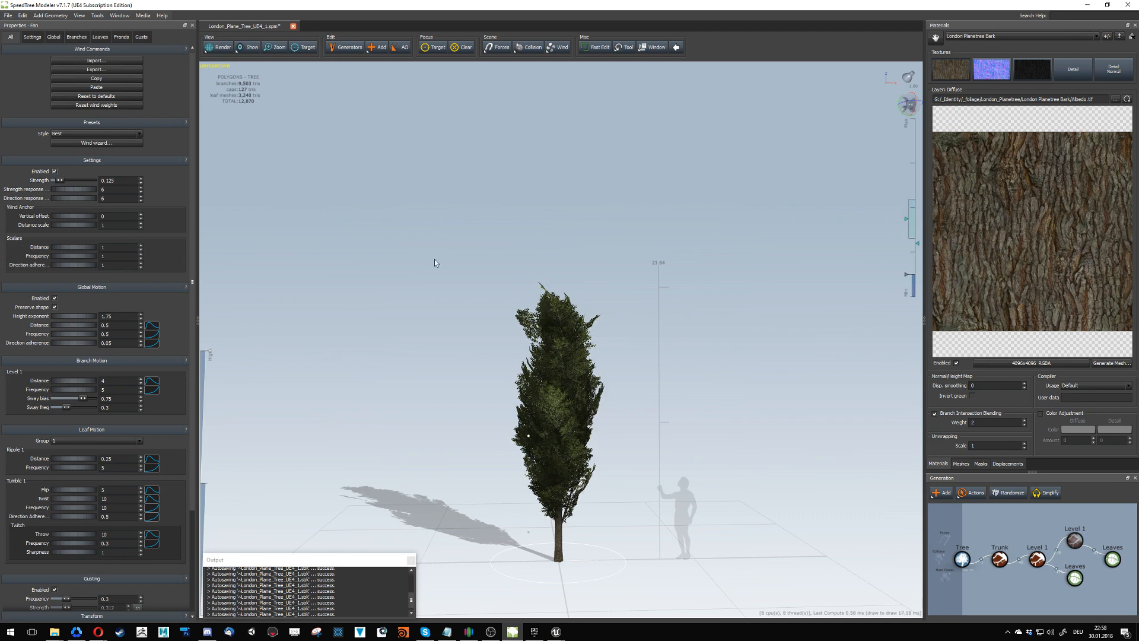
pyautogui.click(221, 47)
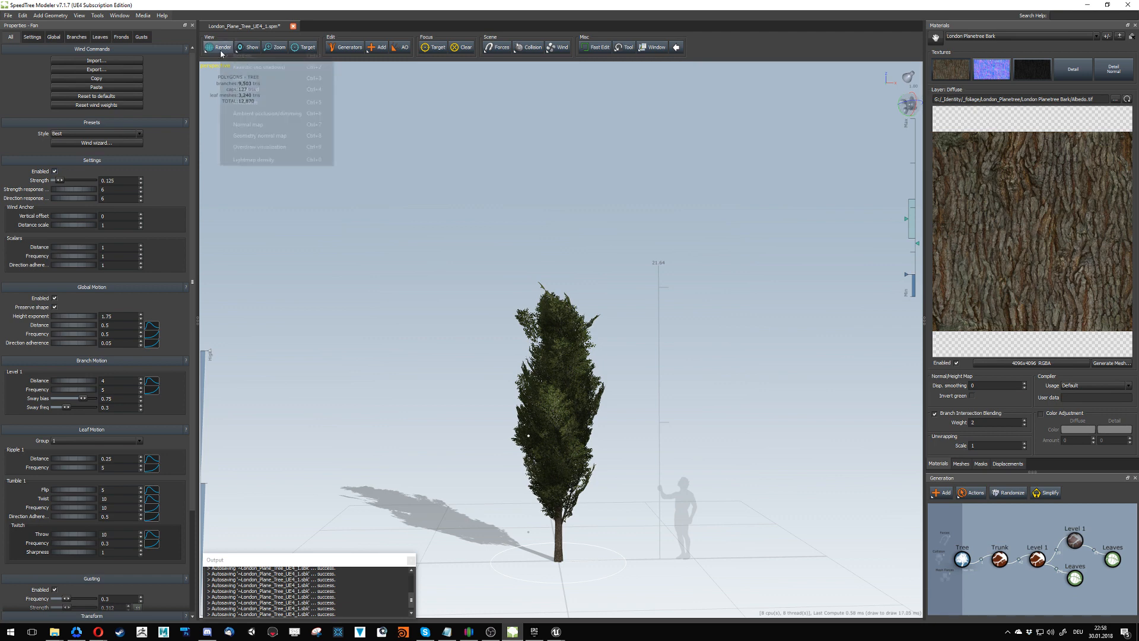
pyautogui.click(255, 147)
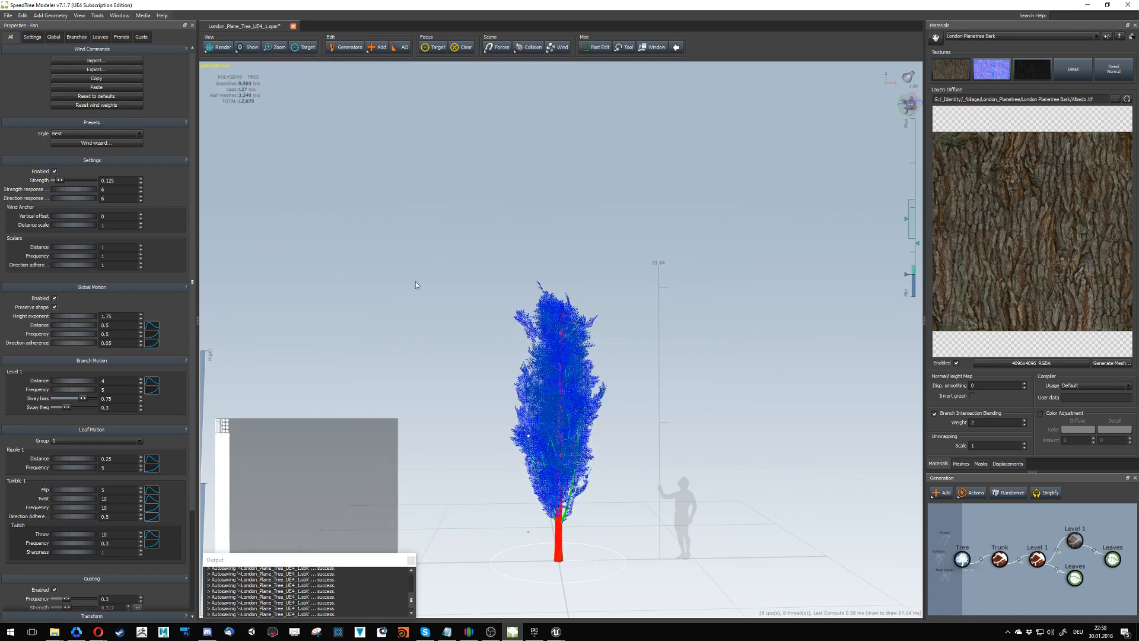
pyautogui.moveTo(421, 308); pyautogui.dragTo(583, 304)
pyautogui.scroll(5, 479, 351)
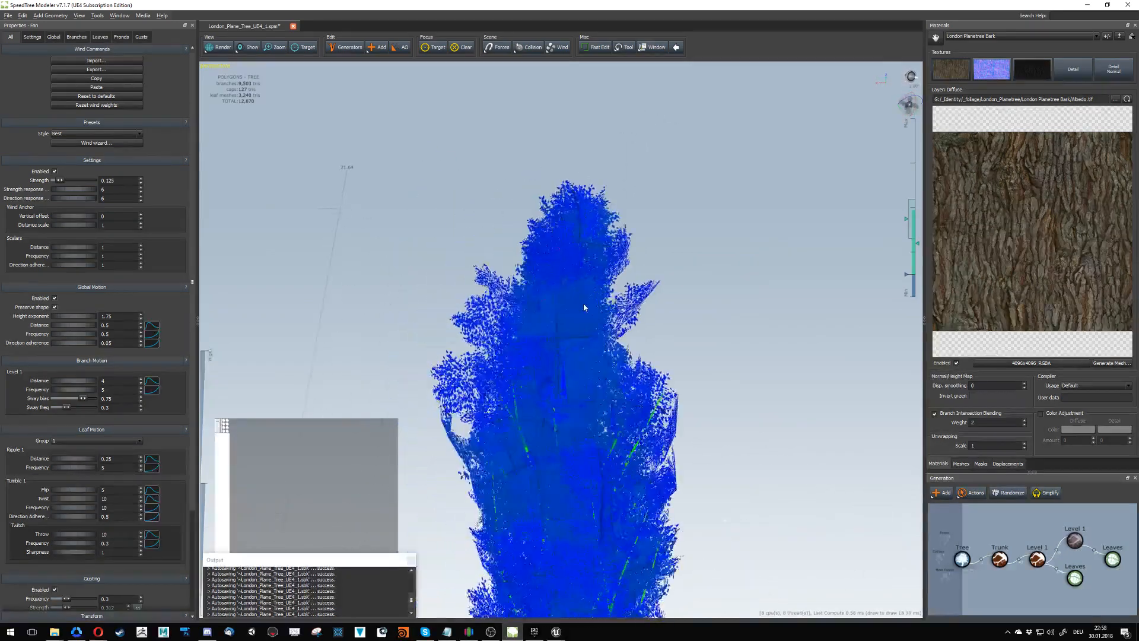
# - Inspect the crown in the Ambient occlusion/dimming render mode and in the Normal map render mode
pyautogui.click(218, 47)
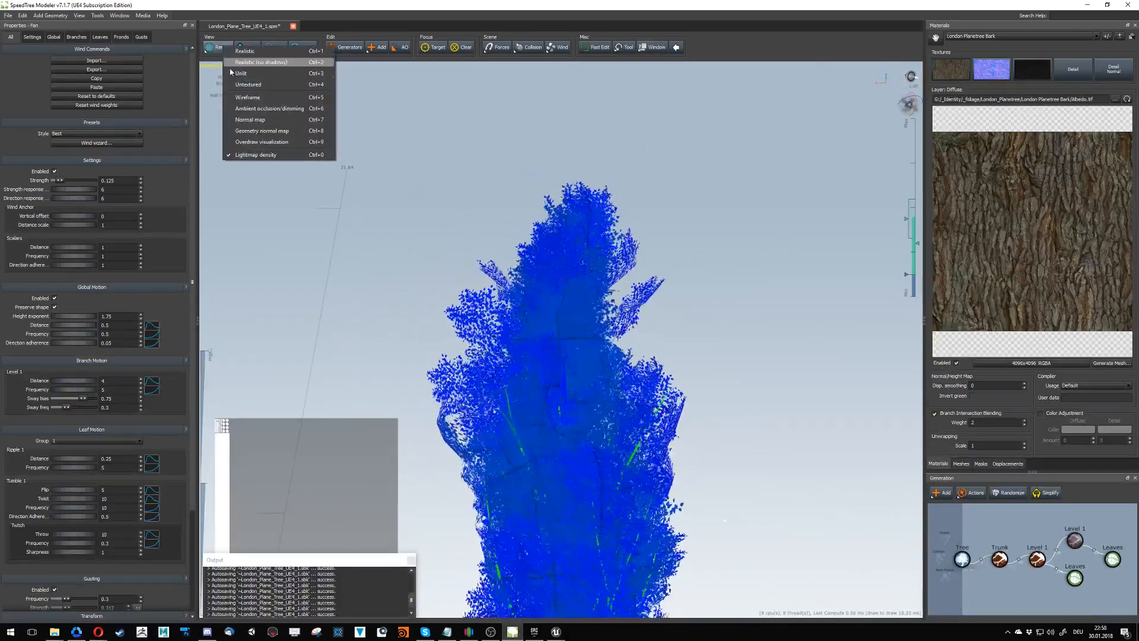
pyautogui.click(268, 108)
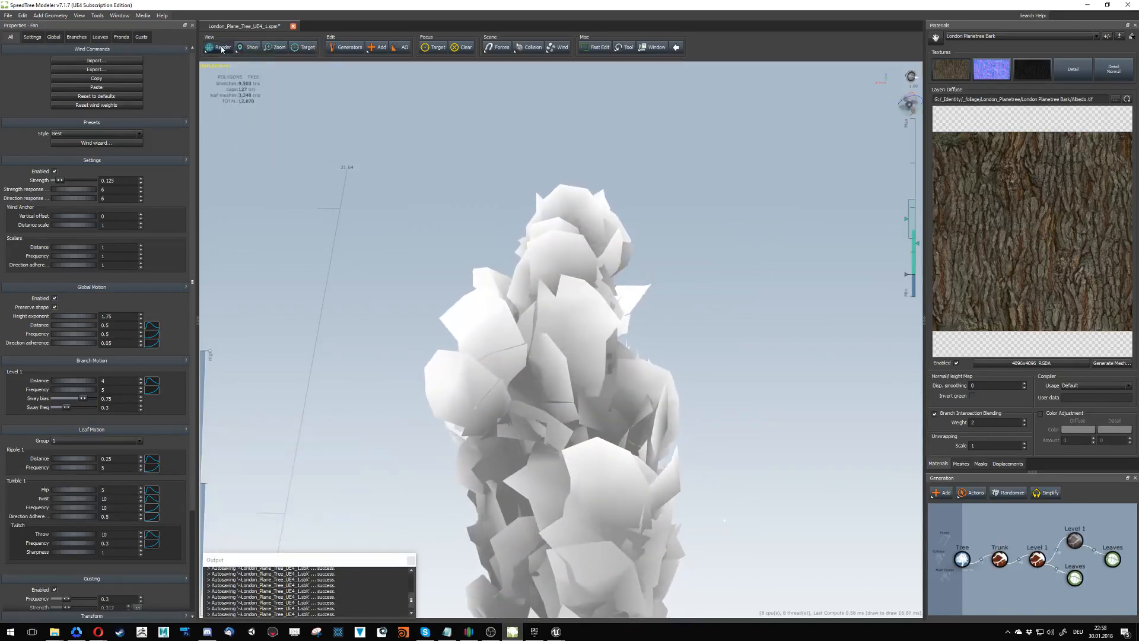
pyautogui.click(222, 49)
pyautogui.click(268, 122)
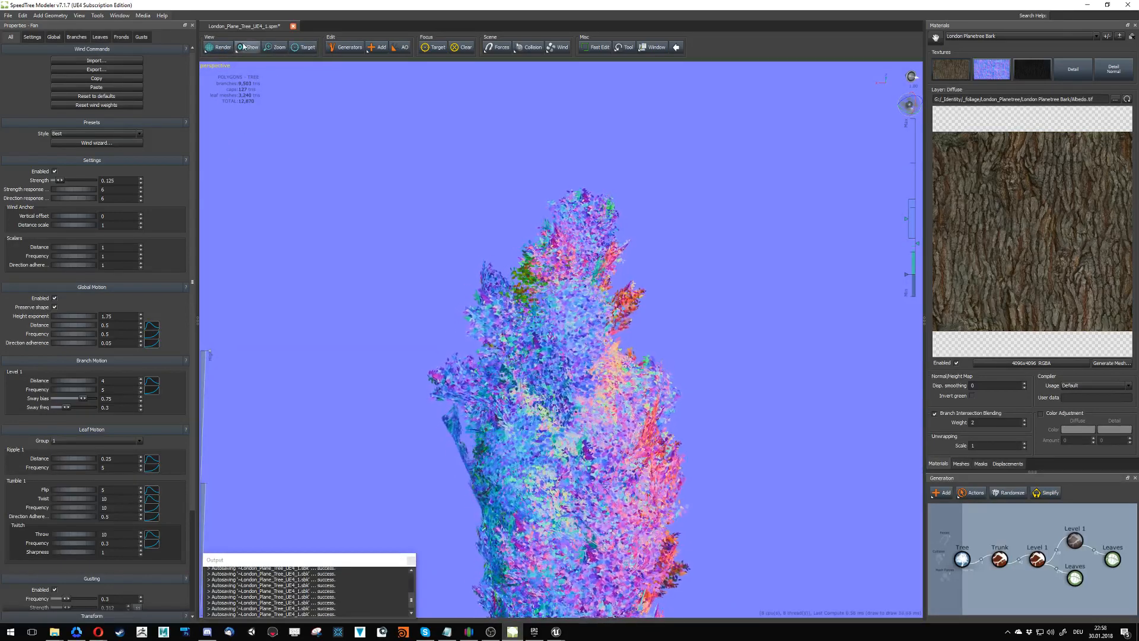
# - Return the tree to the Realistic render mode and disable the fan's wind
pyautogui.click(224, 48)
pyautogui.click(250, 59)
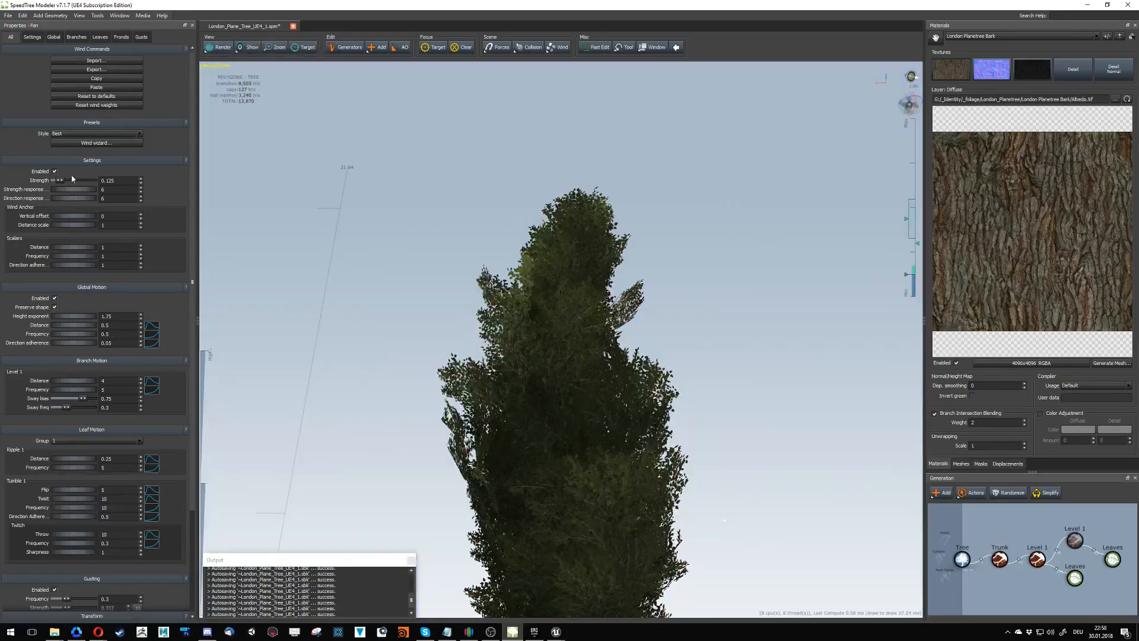
pyautogui.click(54, 171)
pyautogui.click(6, 18)
pyautogui.click(21, 77)
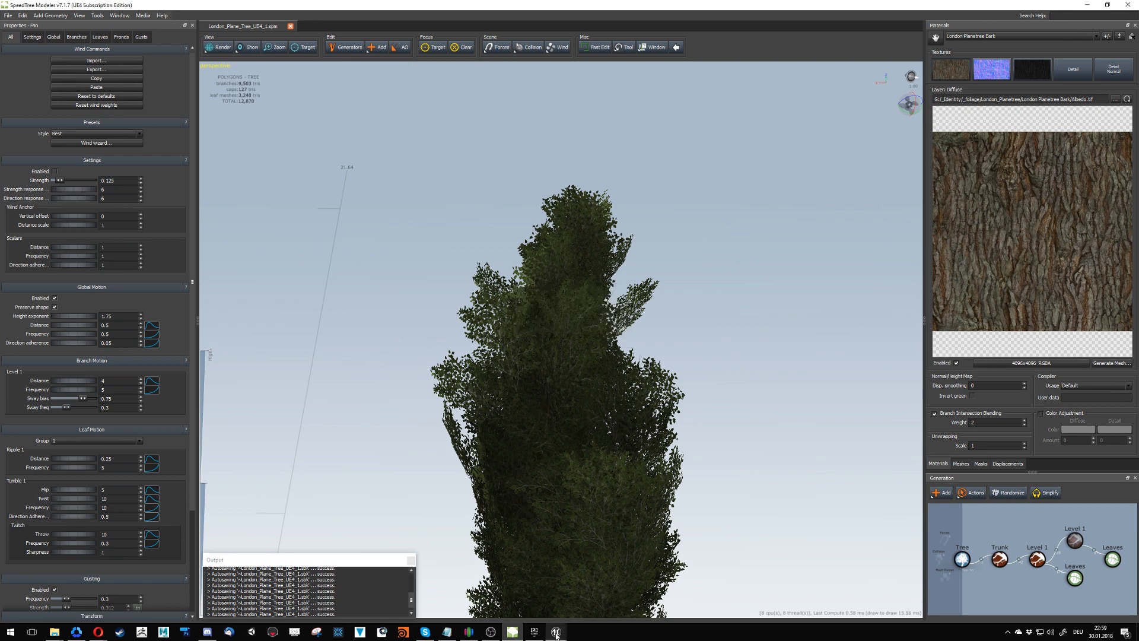
# - Switch to Unreal Editor and reimport the London_Plane_Tree_UE4_1_Atlas_Normal and London_Plane_Tree_UE4_1_Atlas_Billboards_Normal textures in the Branches folder
pyautogui.click(516, 586)
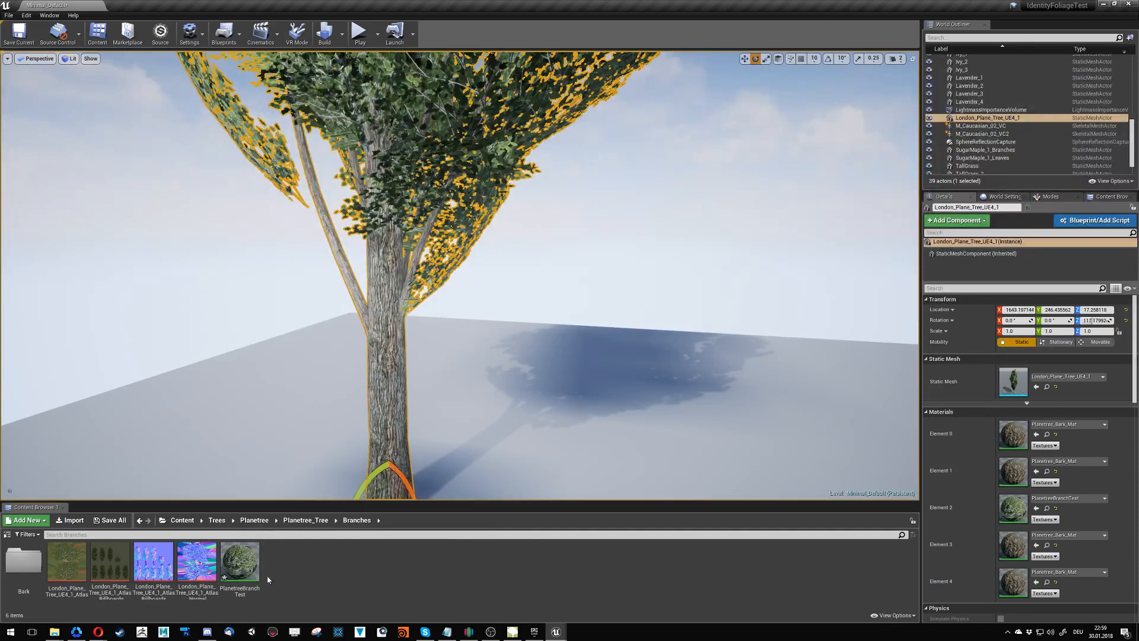
pyautogui.rightClick(202, 564)
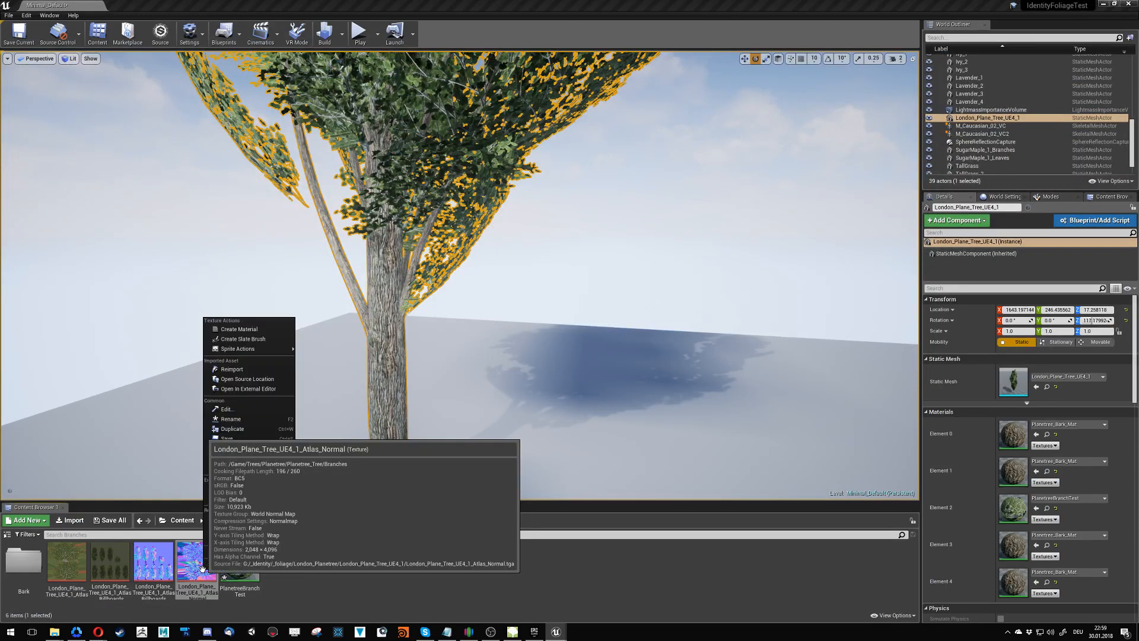
pyautogui.click(236, 370)
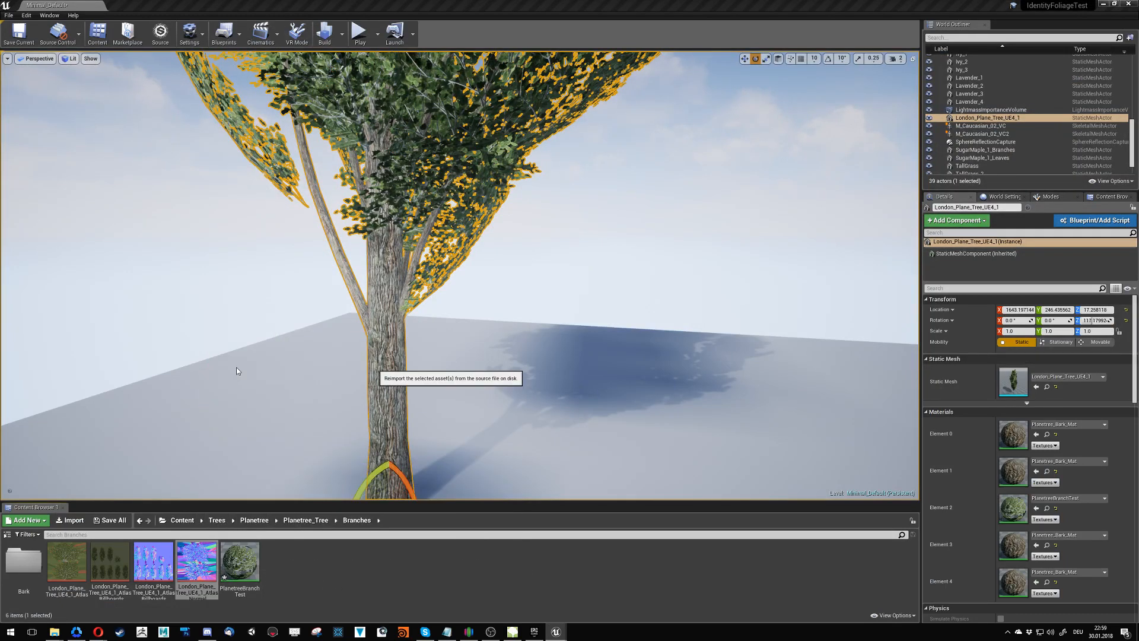
pyautogui.rightClick(157, 564)
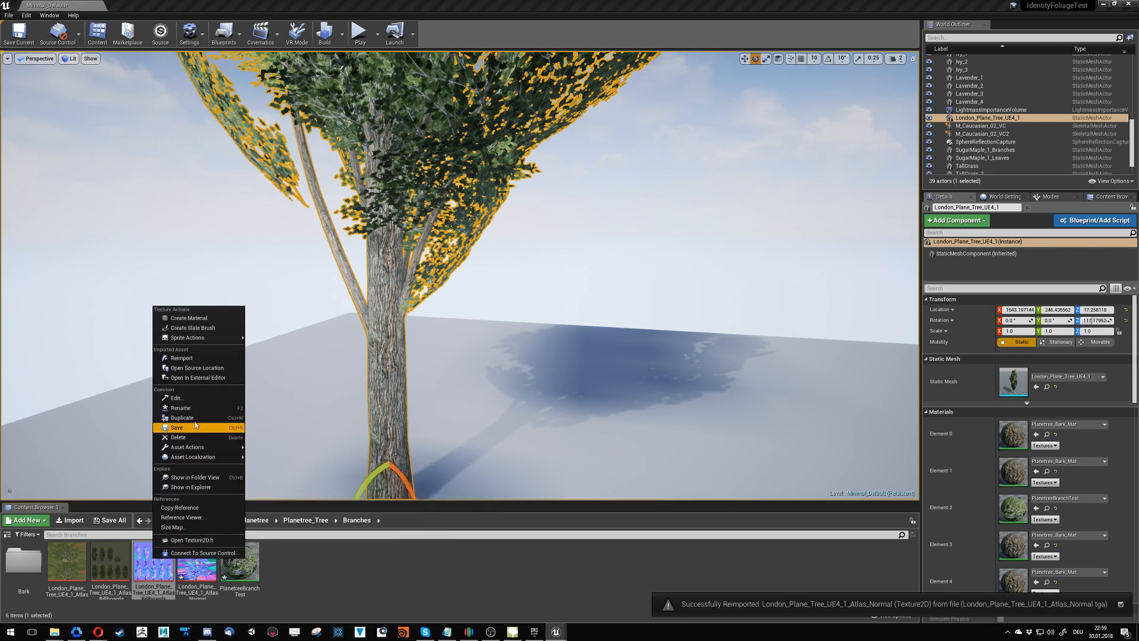
pyautogui.click(187, 360)
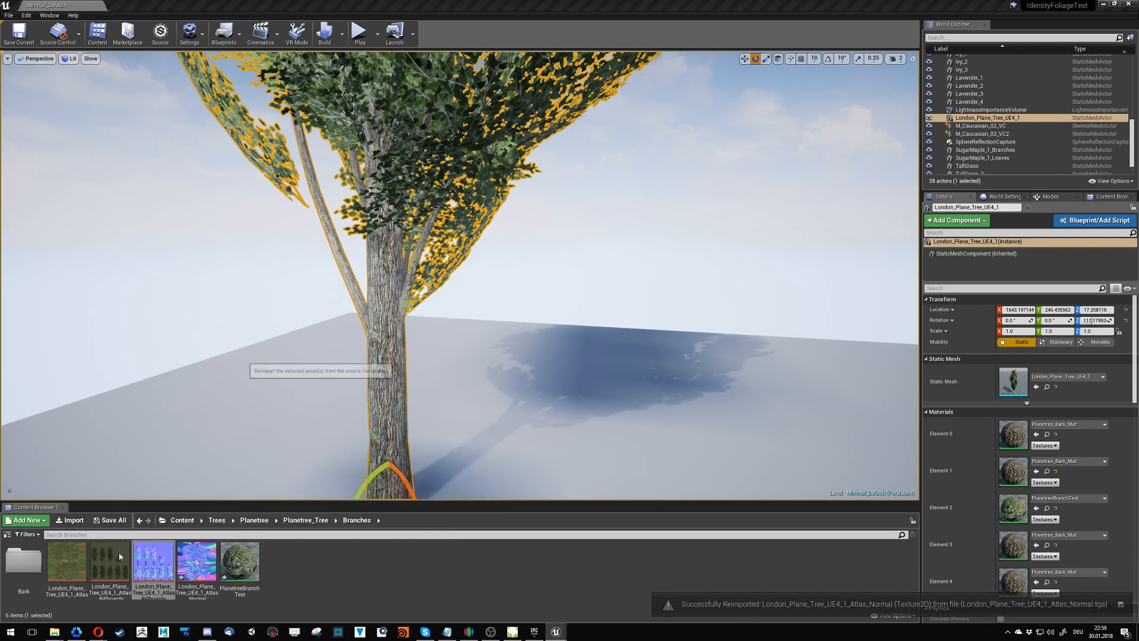
# - Reimport the London_Plane_Tree_UE4_1 mesh in the Planetree_Tree folder with tree scale 30.48, Both geometry, Painted Foliage LOD setup and no material creation
pyautogui.click(292, 522)
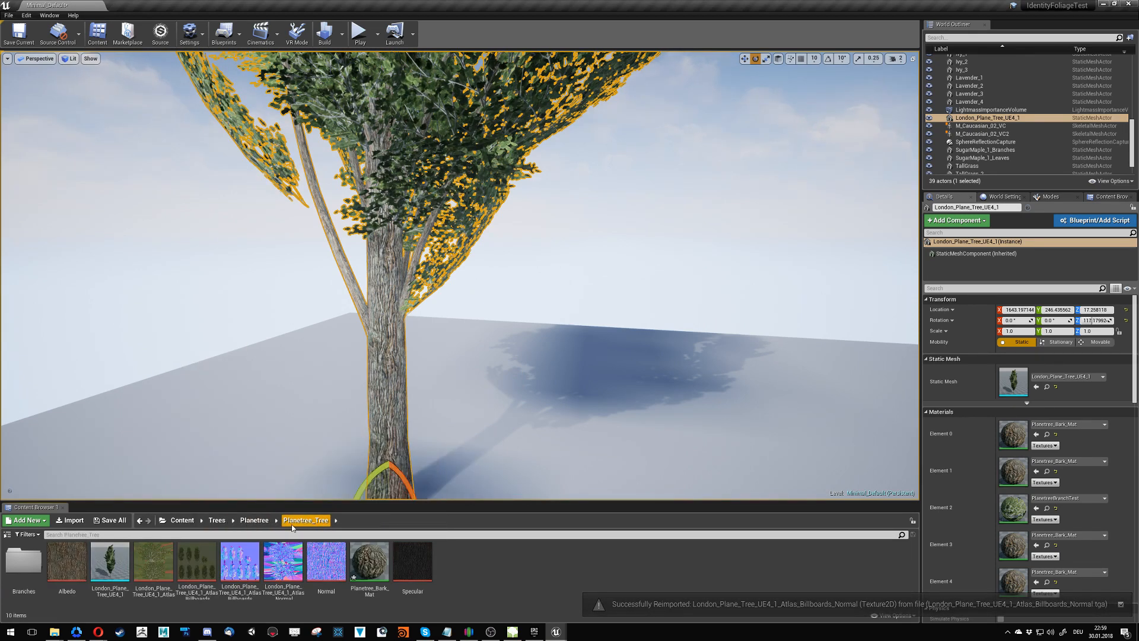
pyautogui.rightClick(123, 567)
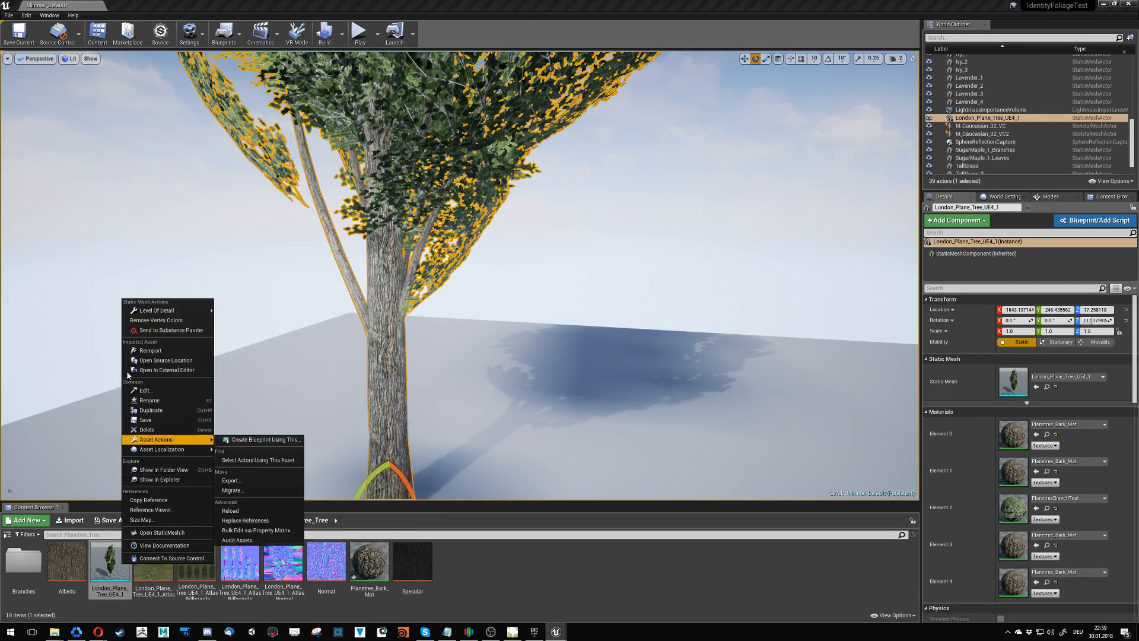
pyautogui.click(159, 351)
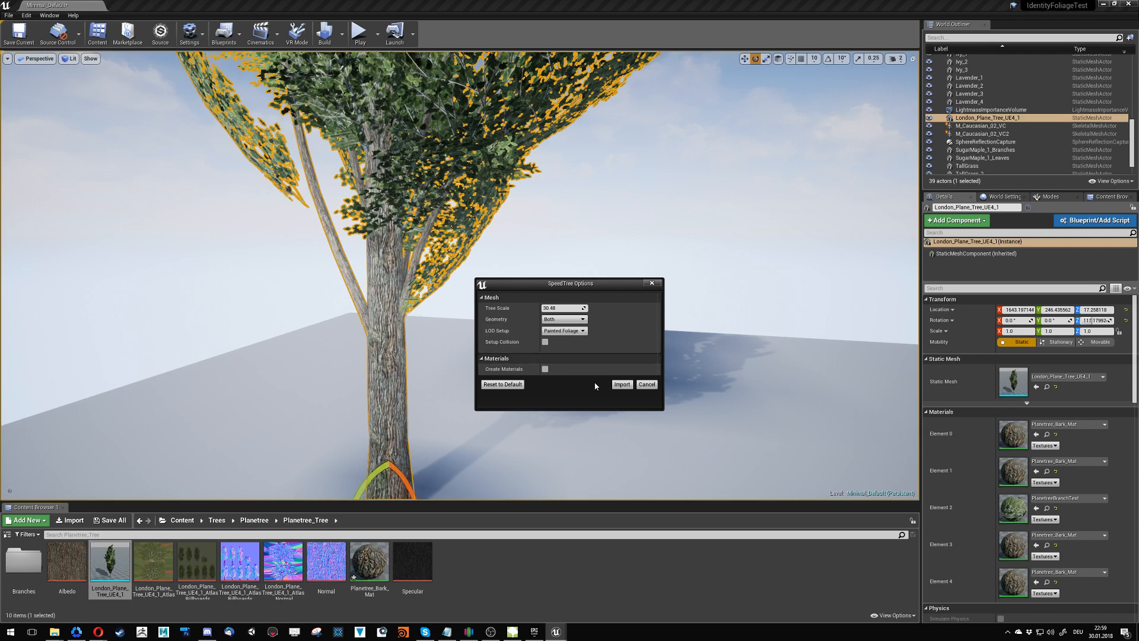
pyautogui.click(622, 385)
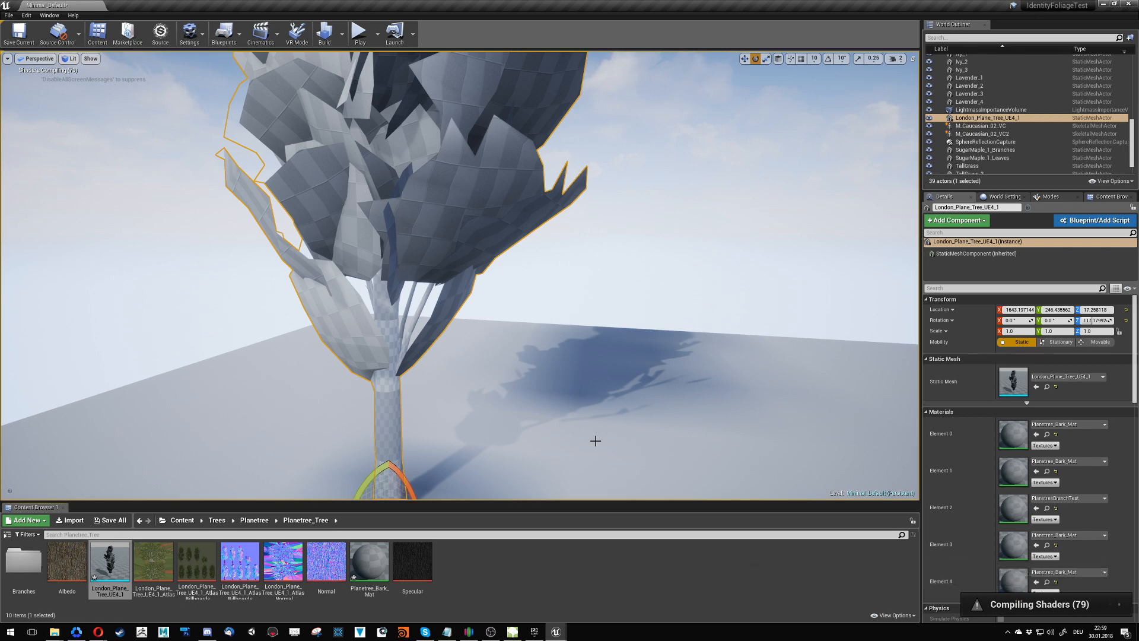
pyautogui.moveTo(596, 441)
pyautogui.mouseDown(button='right')
pyautogui.moveTo(564, 475)
pyautogui.moveTo(736, 492)
pyautogui.moveTo(760, 522)
pyautogui.moveTo(619, 499)
pyautogui.moveTo(575, 368)
pyautogui.moveTo(578, 445)
pyautogui.mouseUp(button='right')
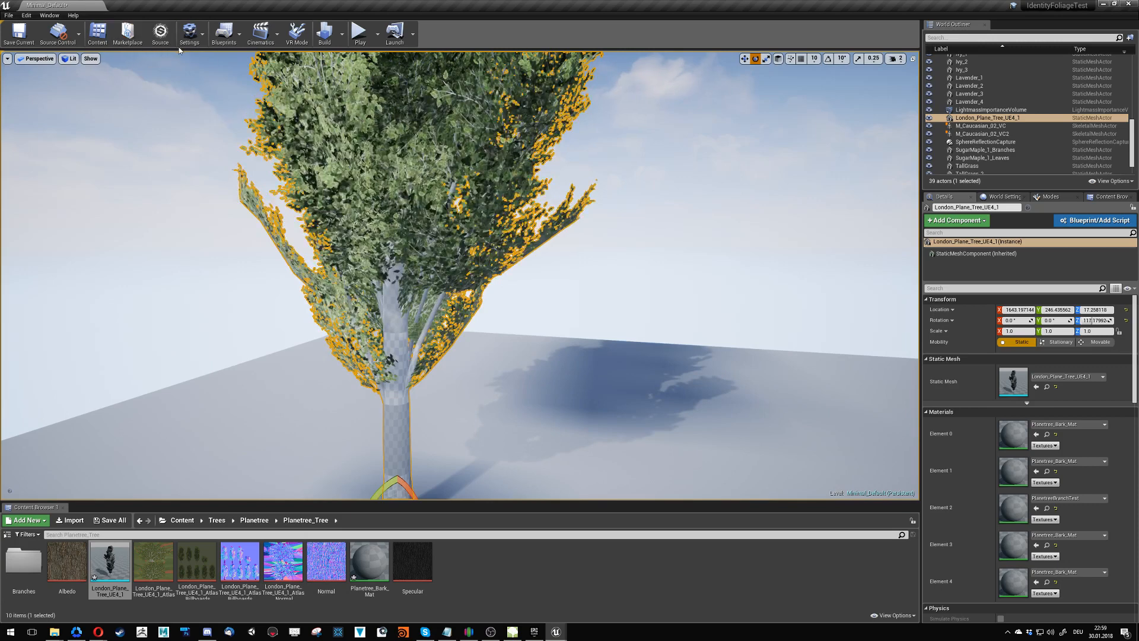
pyautogui.click(200, 39)
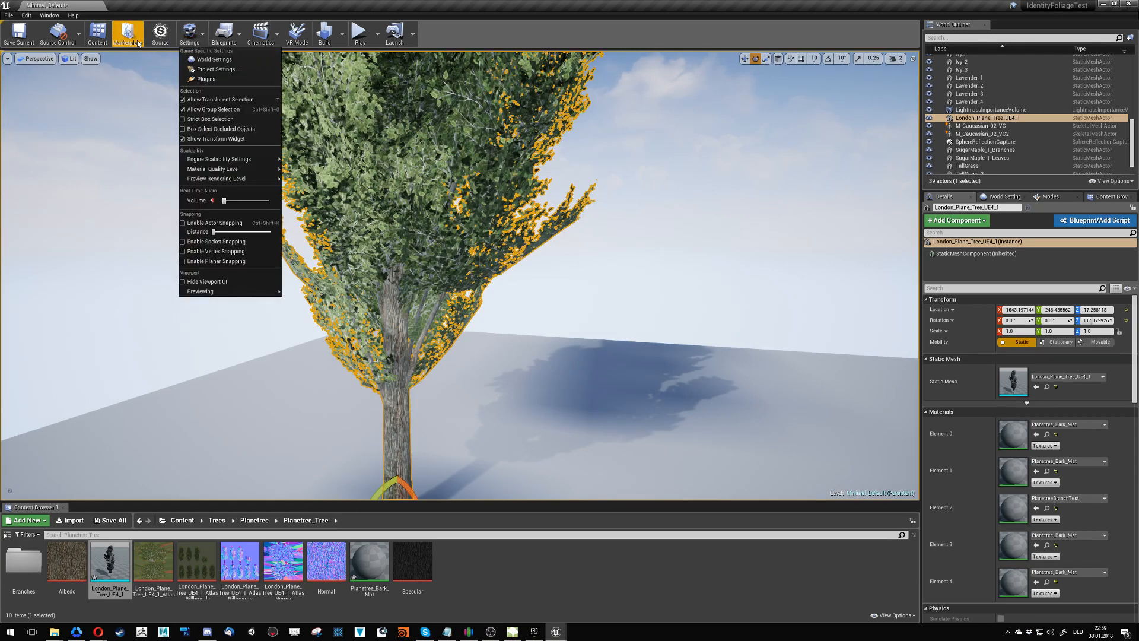
pyautogui.click(91, 58)
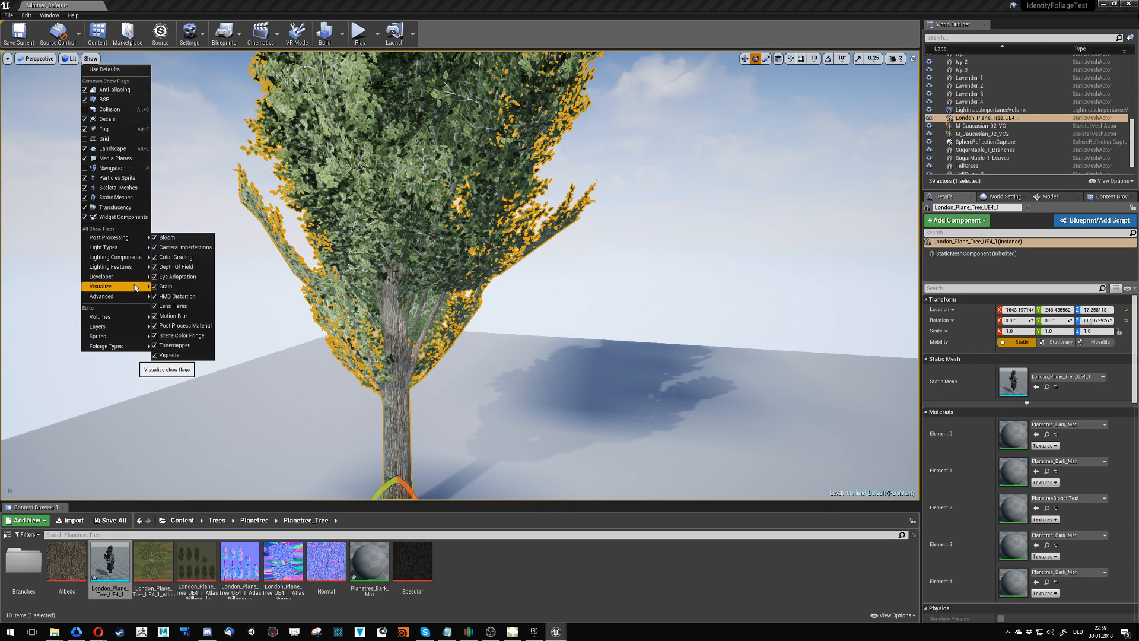
pyautogui.moveTo(130, 298)
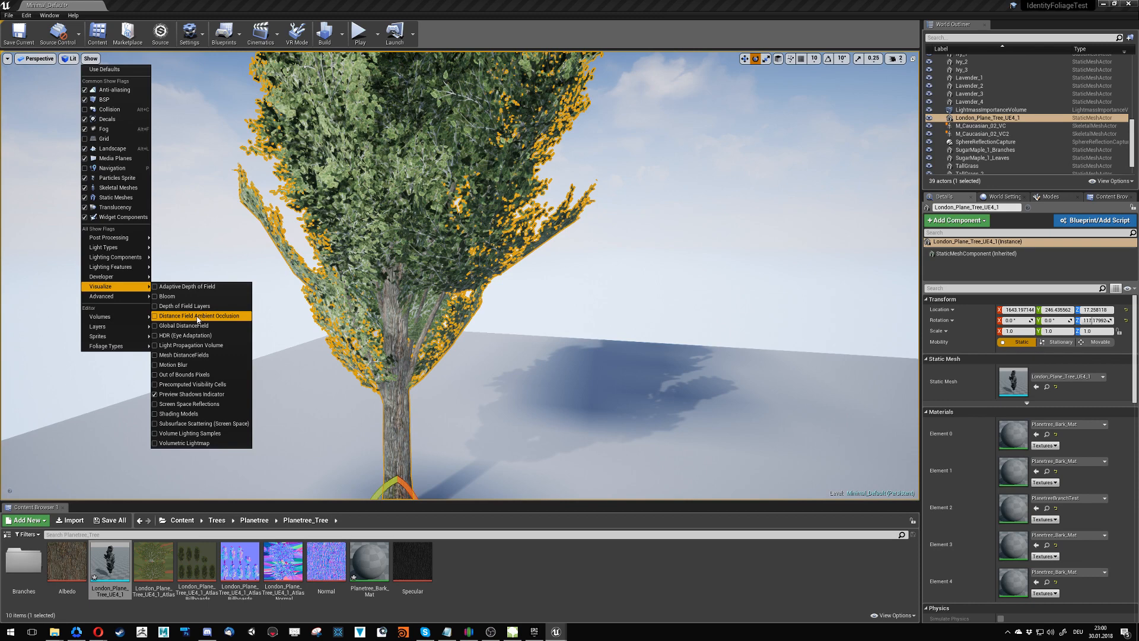
# - Switch to the Cinematic Viewport, focus on the plane tree and inspect its lower crown and trunk in Game View
pyautogui.click(45, 62)
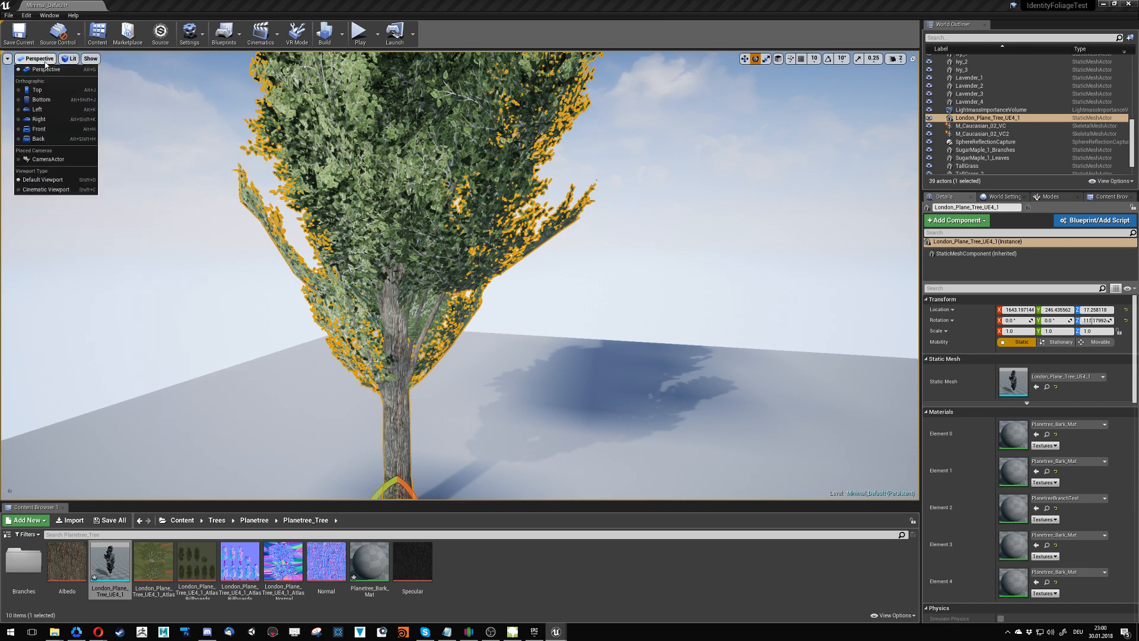
pyautogui.click(48, 190)
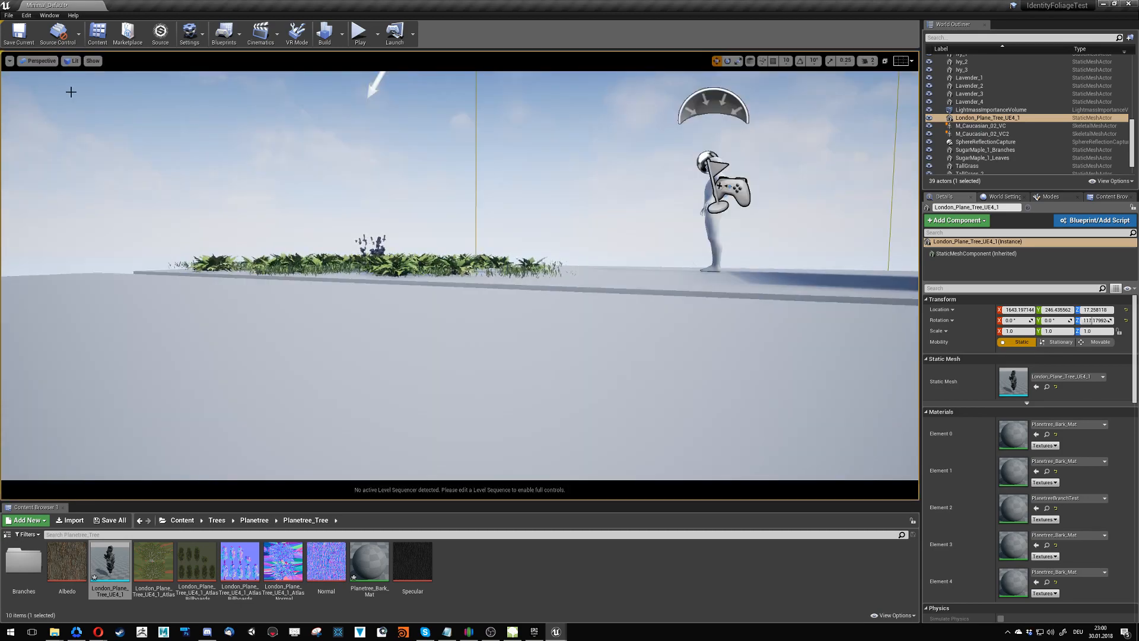
pyautogui.press('f')
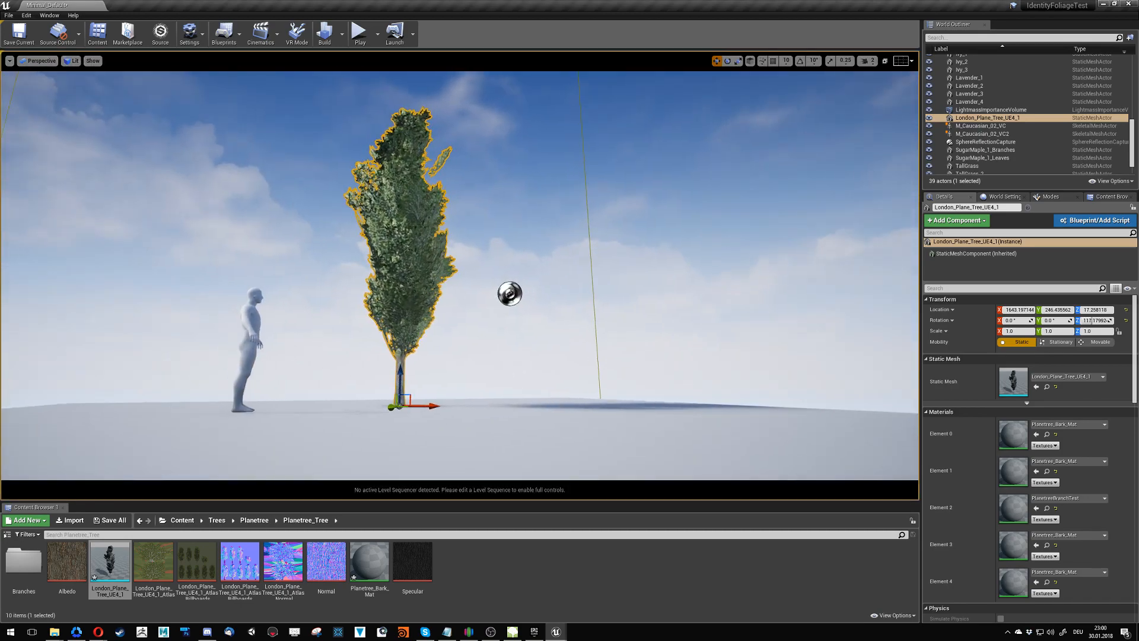
pyautogui.press('w')
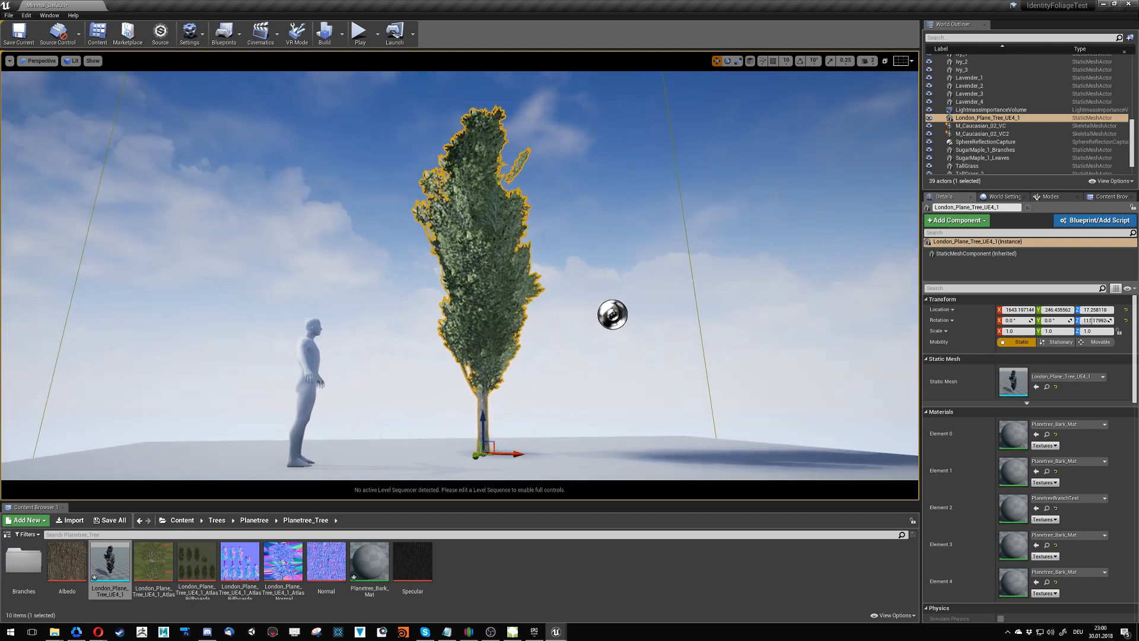
pyautogui.press('w')
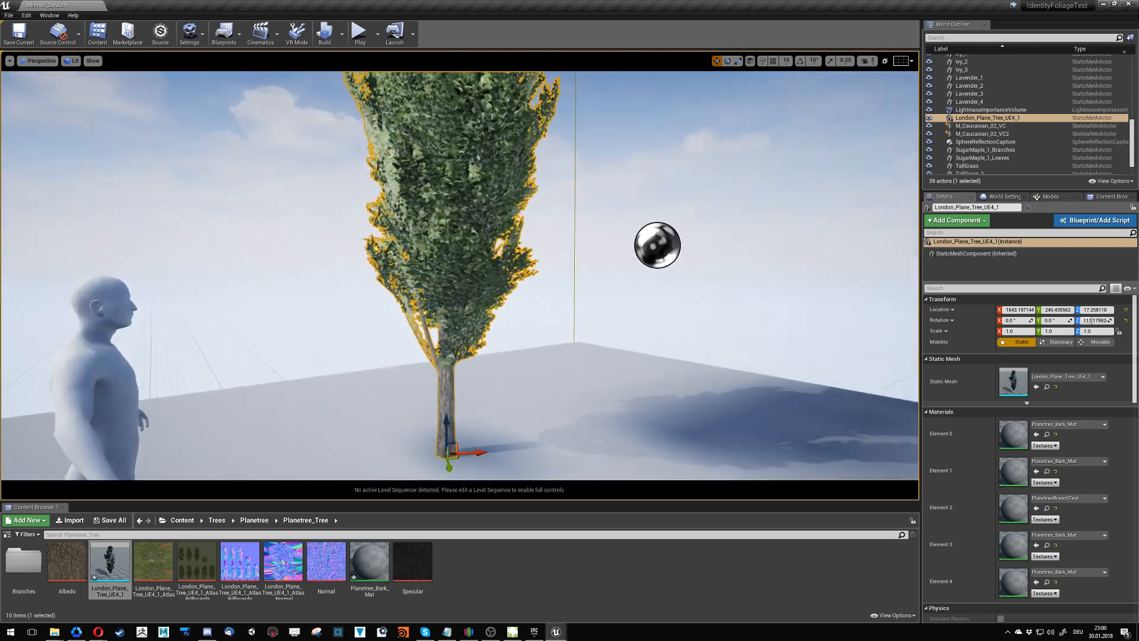
pyautogui.press('s')
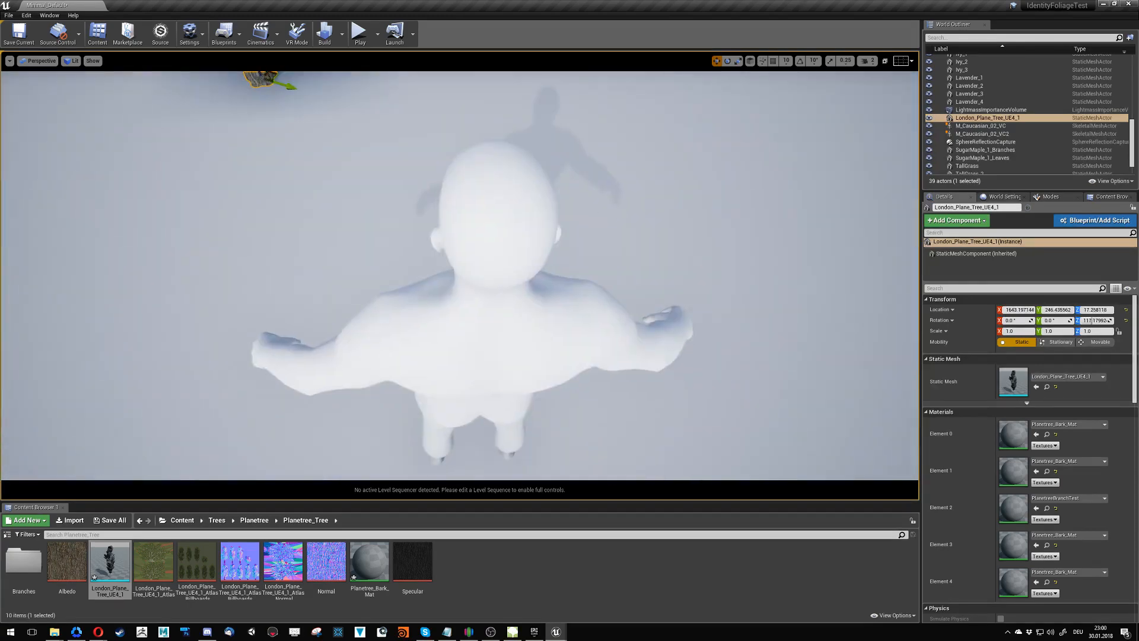
pyautogui.press('w')
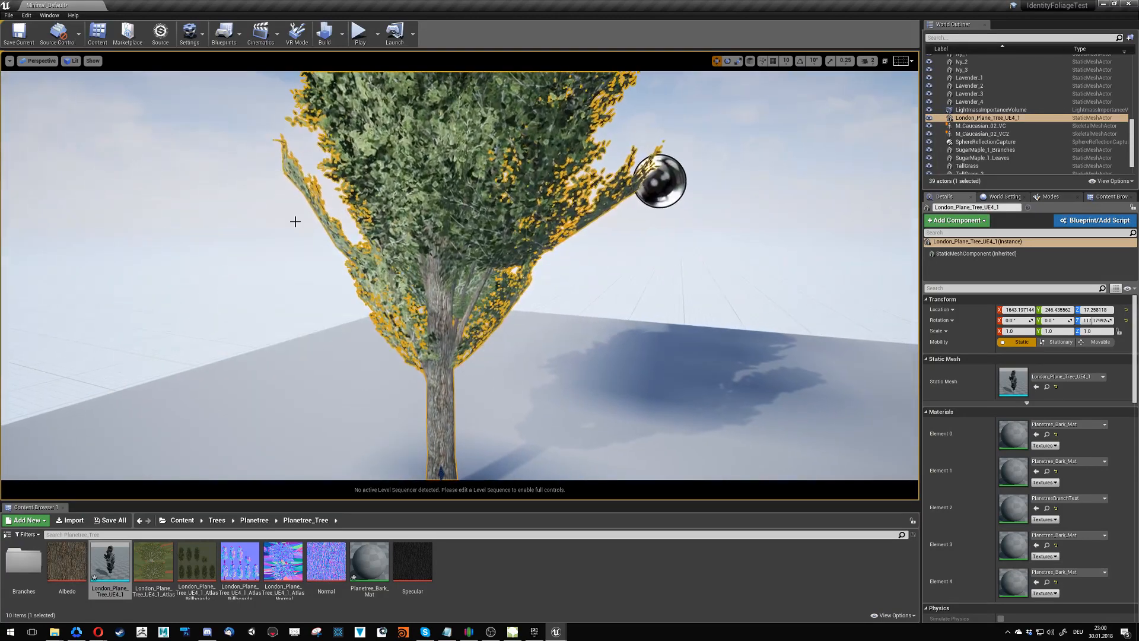
pyautogui.press('g')
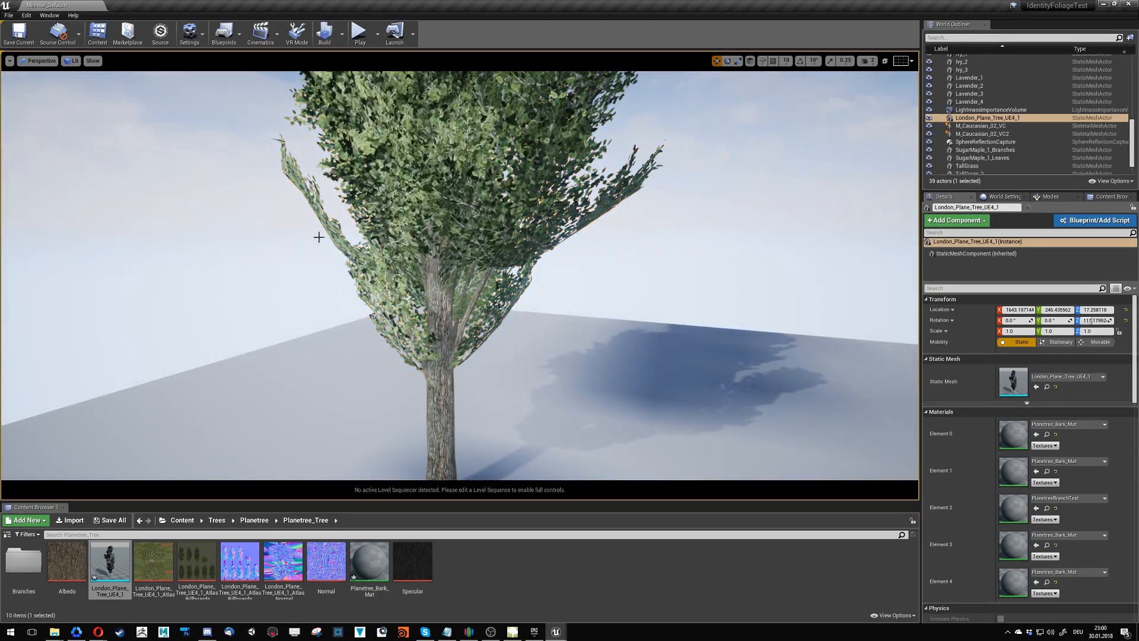
# - Save the current camera view of the tree as Bookmark 0
pyautogui.click(39, 61)
pyautogui.click(9, 61)
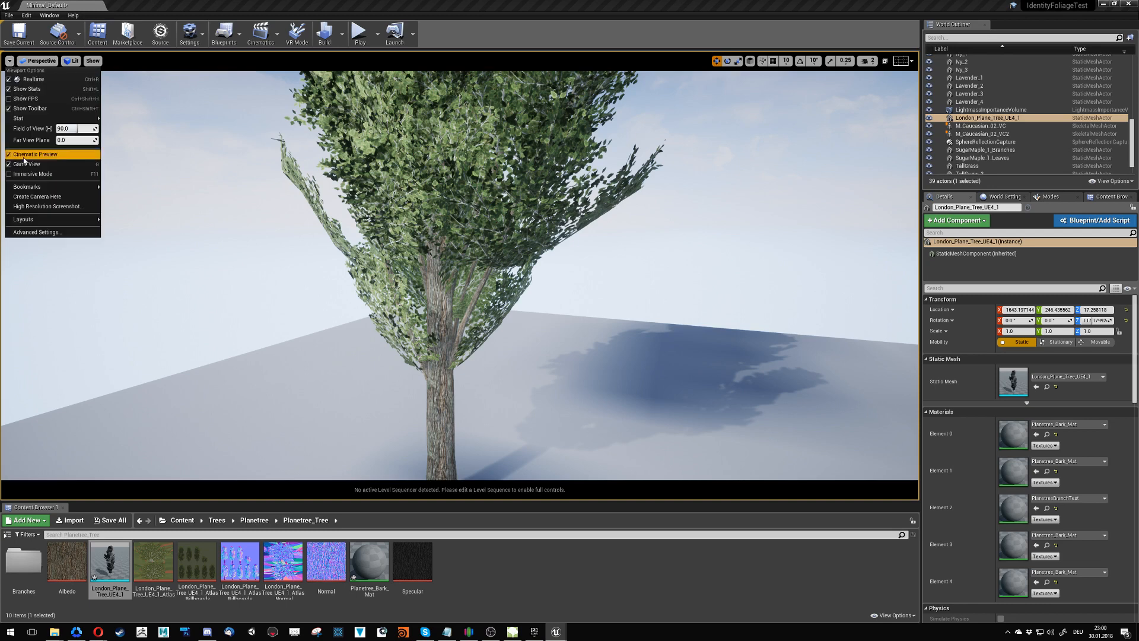
pyautogui.moveTo(50, 188)
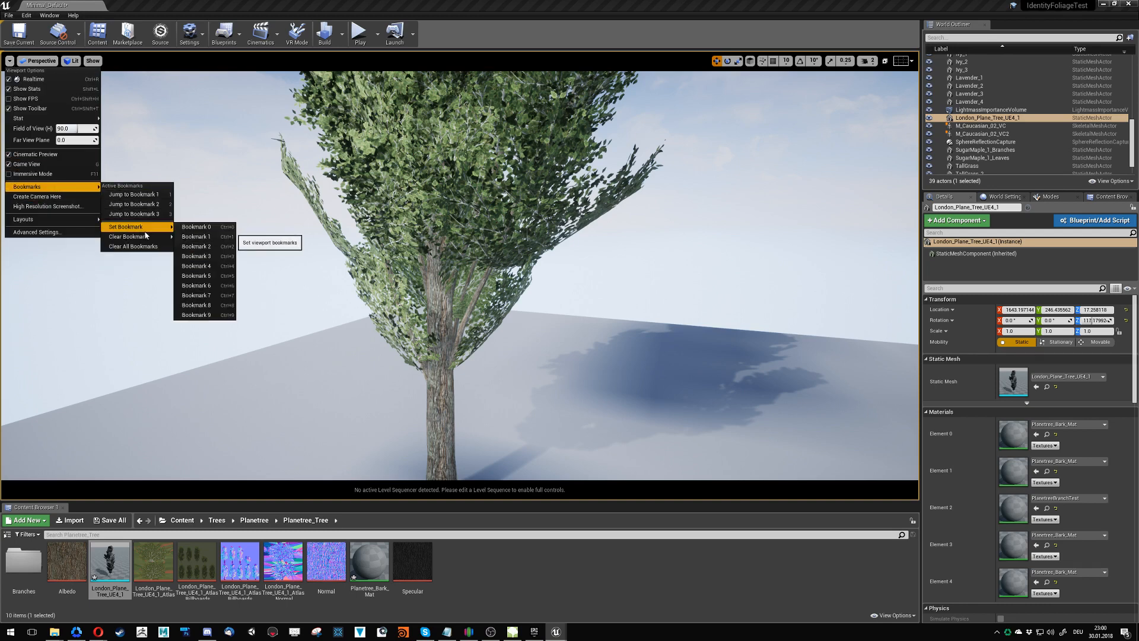
pyautogui.click(196, 230)
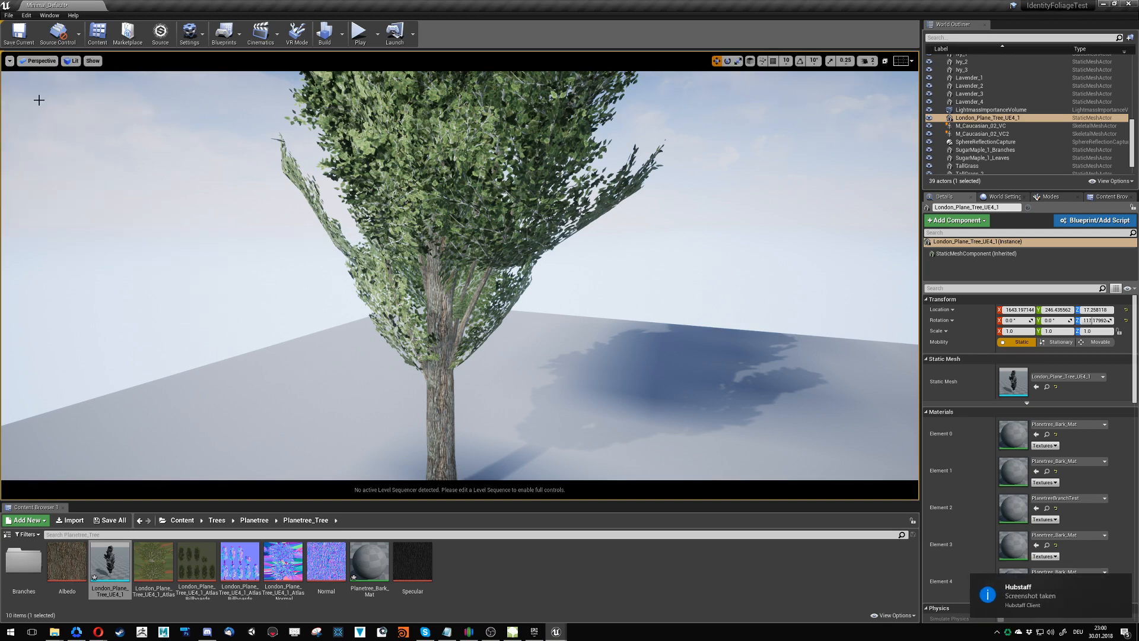
pyautogui.click(10, 61)
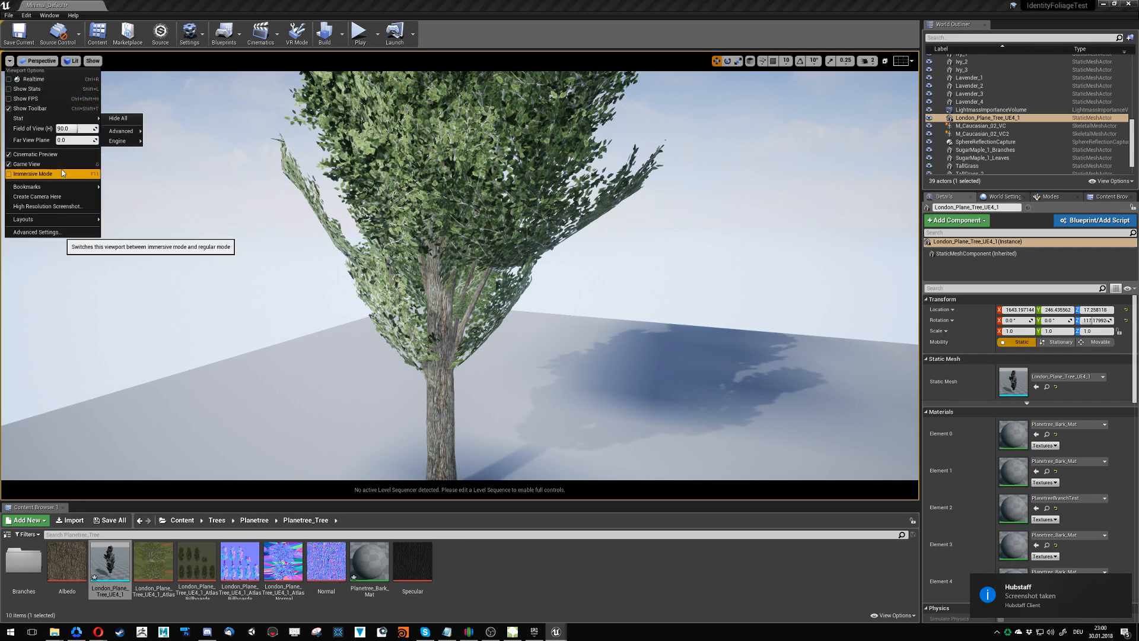
pyautogui.click(130, 181)
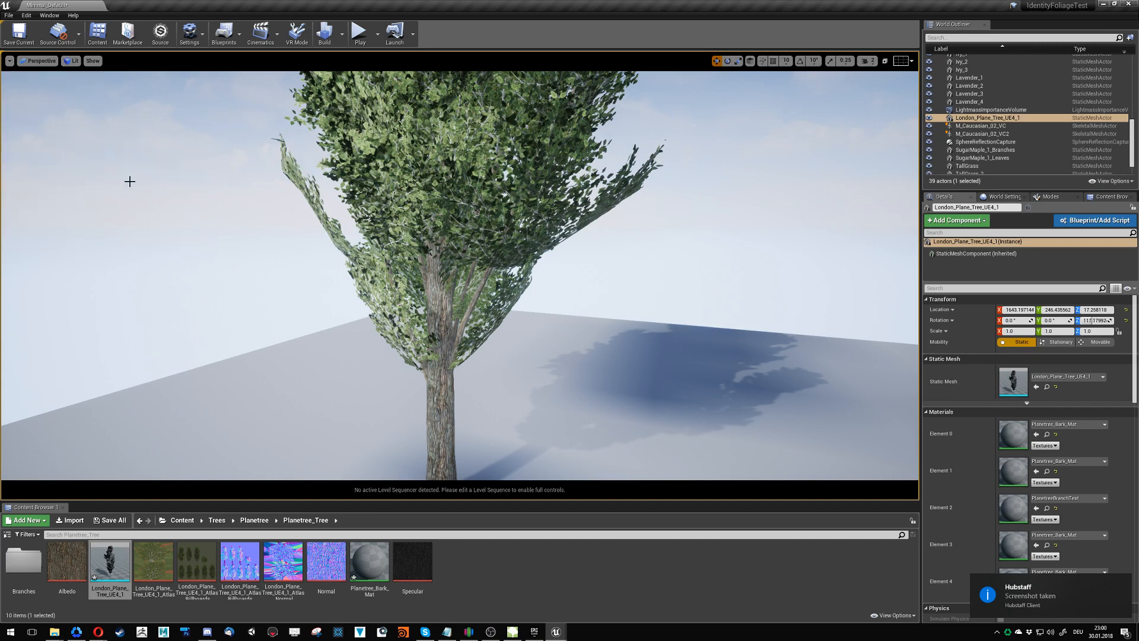
pyautogui.click(10, 62)
pyautogui.click(33, 153)
pyautogui.click(9, 62)
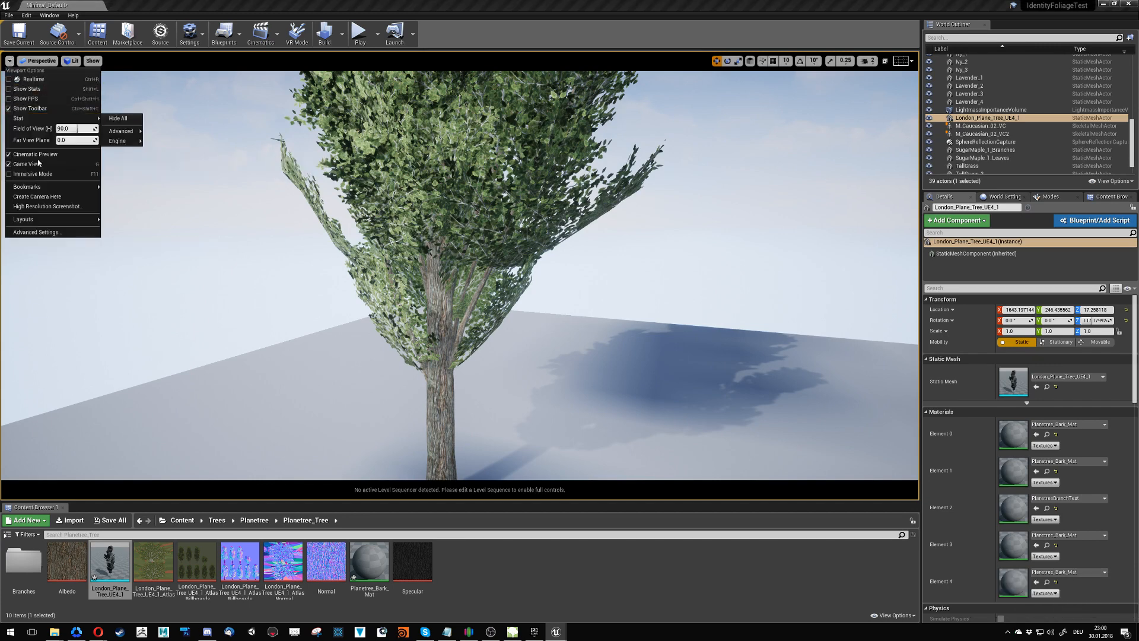
pyautogui.moveTo(53, 190)
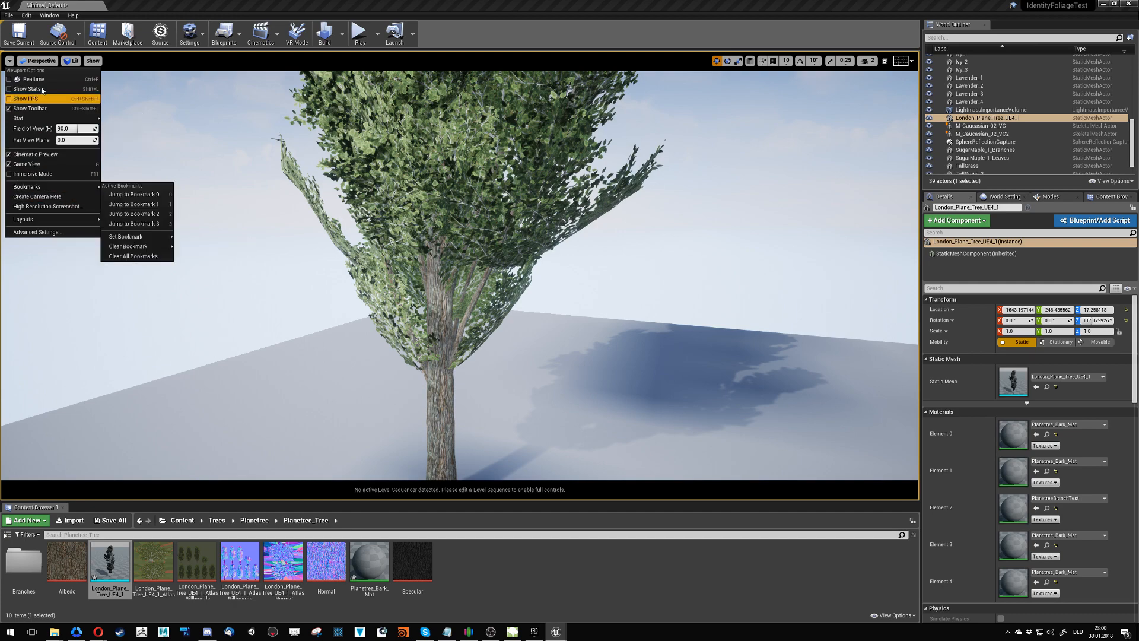
# - Return to the Default Viewport, focus on the plane tree and move in to its trunk and ground shadow
pyautogui.click(43, 62)
pyautogui.click(57, 182)
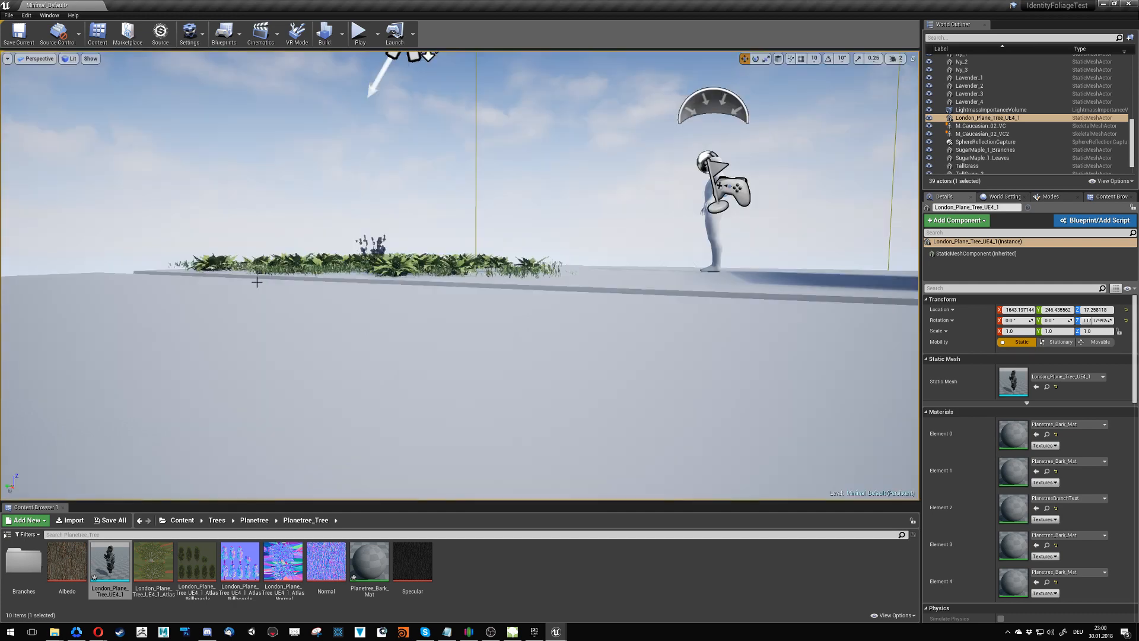
pyautogui.press('f')
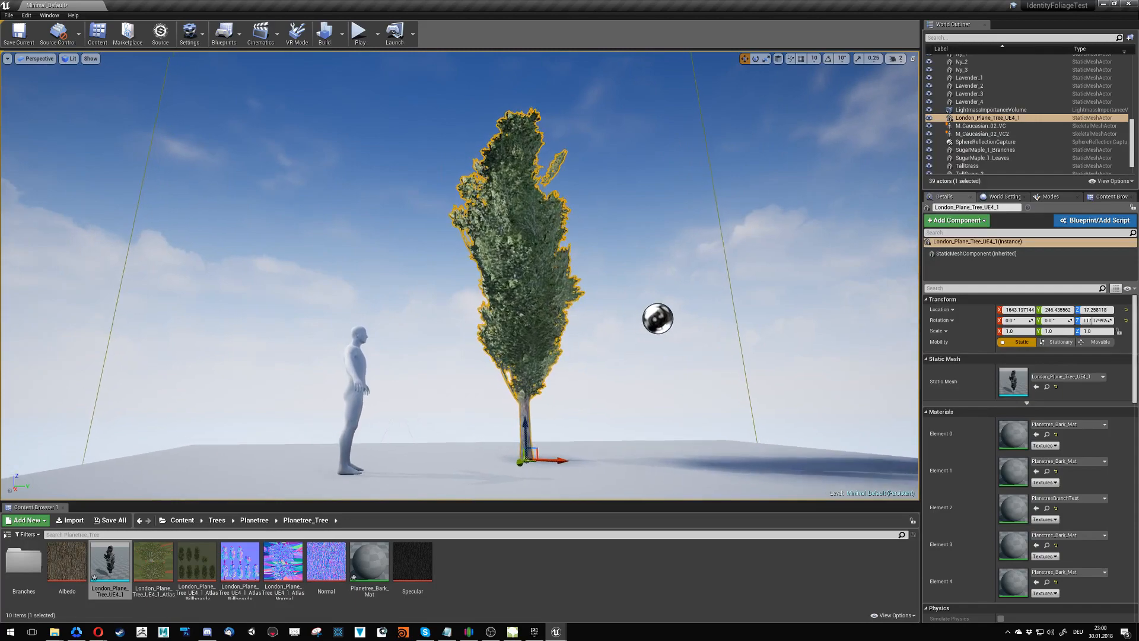
pyautogui.press('w')
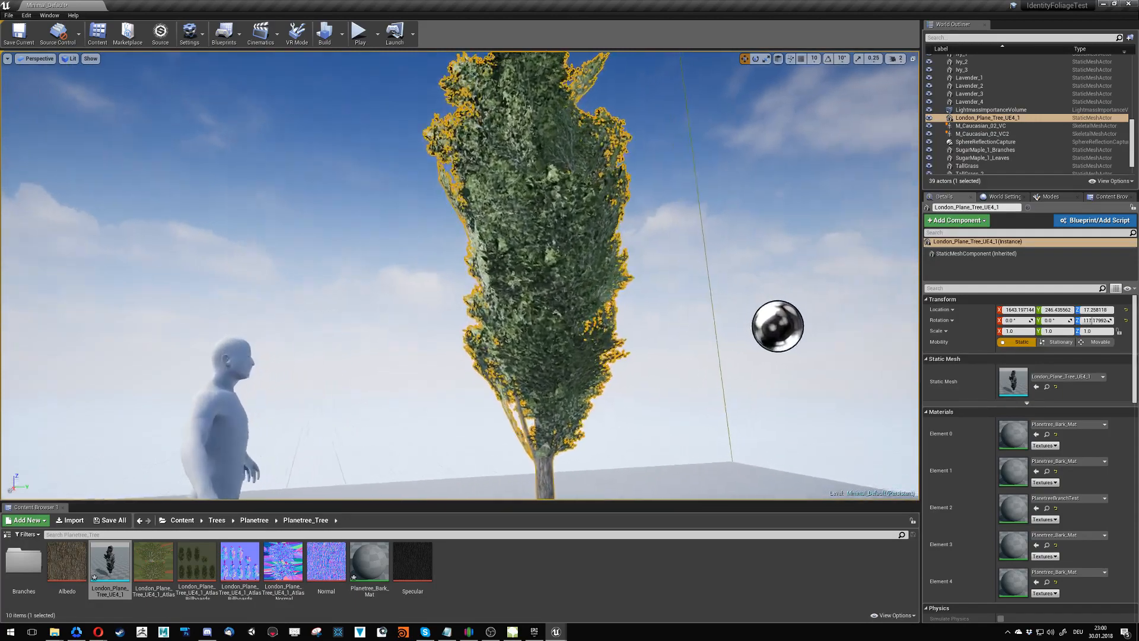
pyautogui.moveTo(356, 356); pyautogui.dragTo(428, 446, button='right')
pyautogui.press('a')
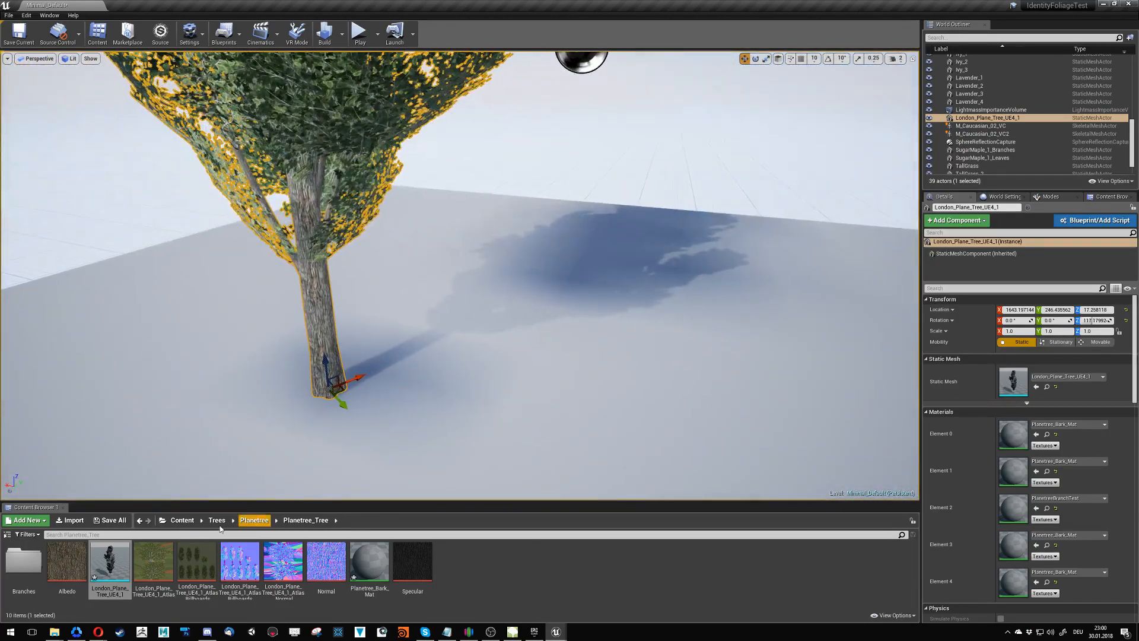
# - Save all modified levels and assets of the project
pyautogui.click(9, 15)
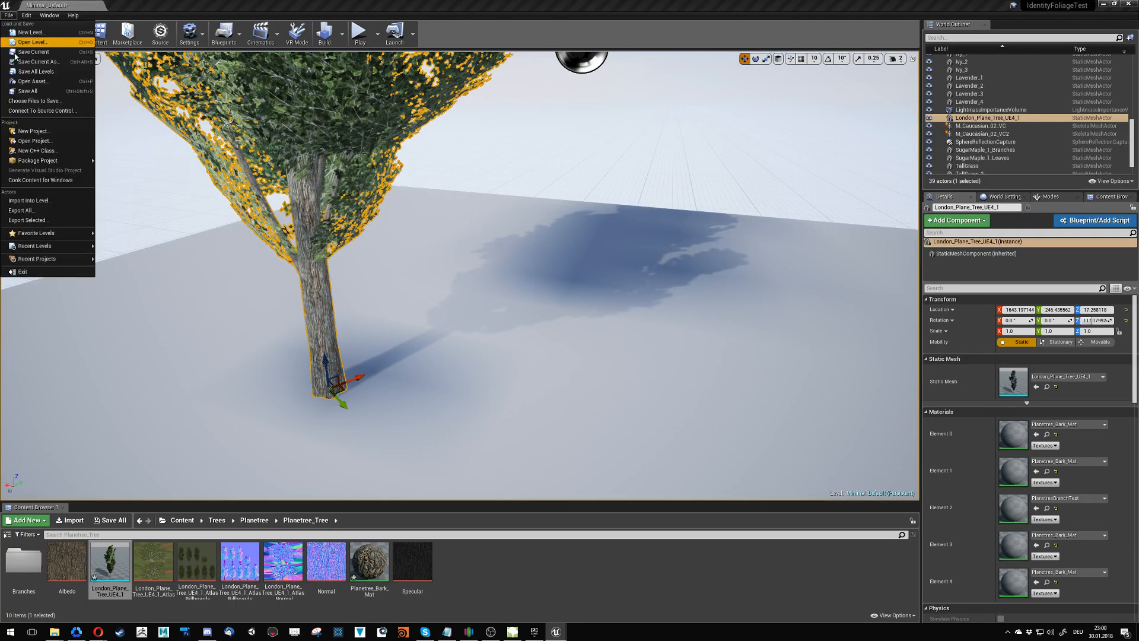
pyautogui.click(27, 92)
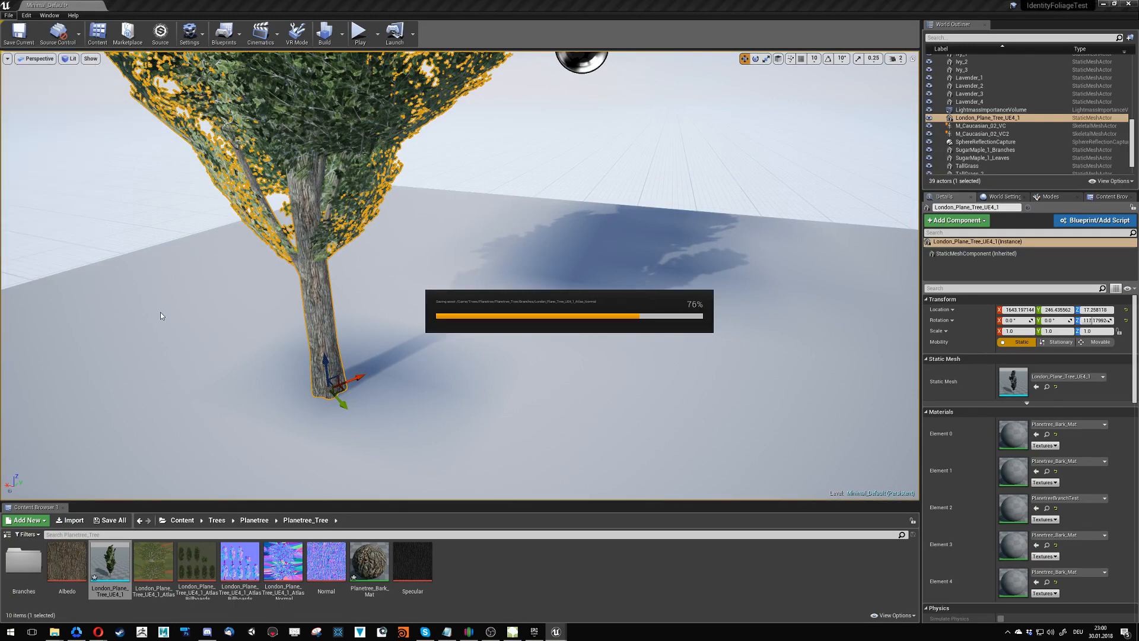
# - Open the London_Plane_Tree_UE4_1 mesh for editing and display it in the LOD Coloration view mode
pyautogui.doubleClick(110, 561)
pyautogui.moveTo(682, 176); pyautogui.dragTo(595, 107)
pyautogui.click(244, 160)
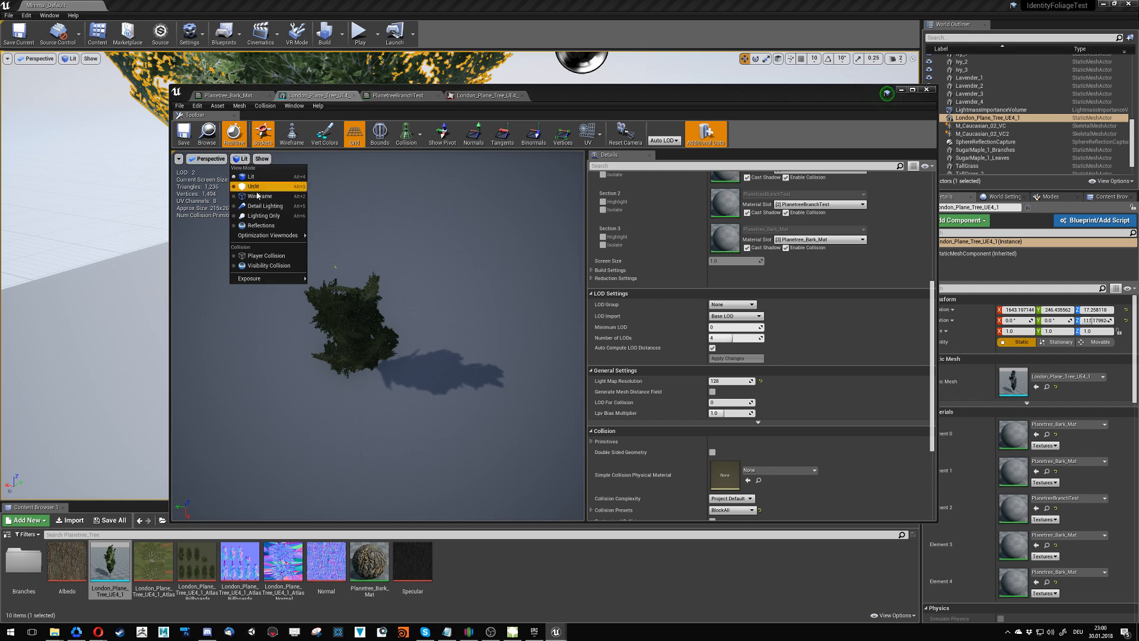
pyautogui.moveTo(276, 237)
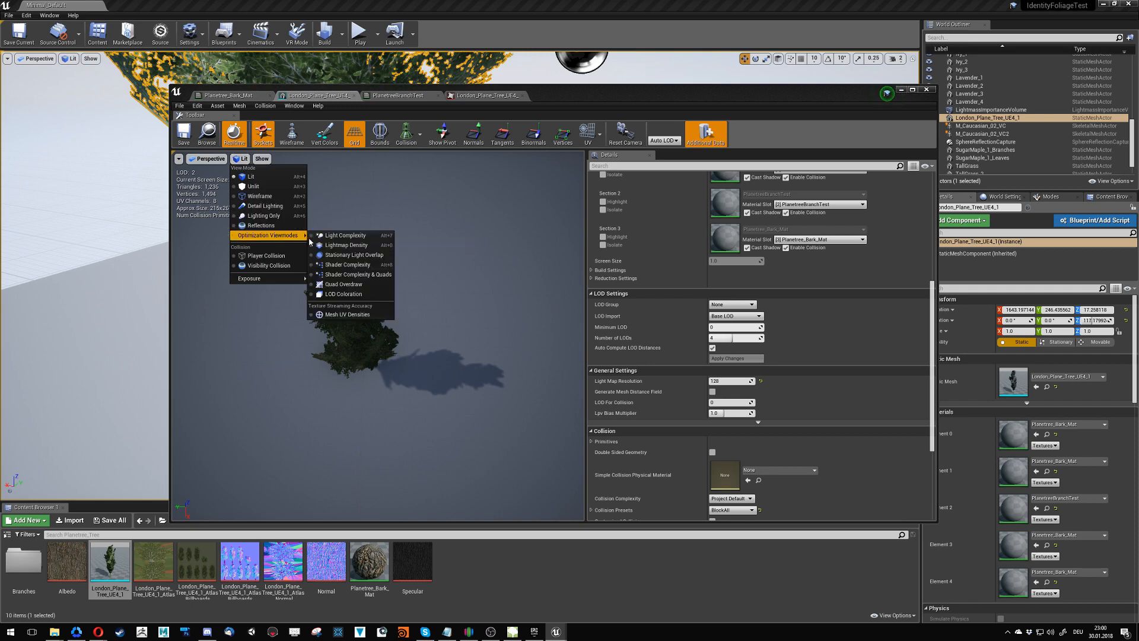
pyautogui.click(366, 295)
pyautogui.moveTo(366, 295); pyautogui.dragTo(360, 221, button='right')
# - Fix the mesh preview's exposure at Log 0 and inspect the colored LODs at different distances and angles
pyautogui.click(189, 159)
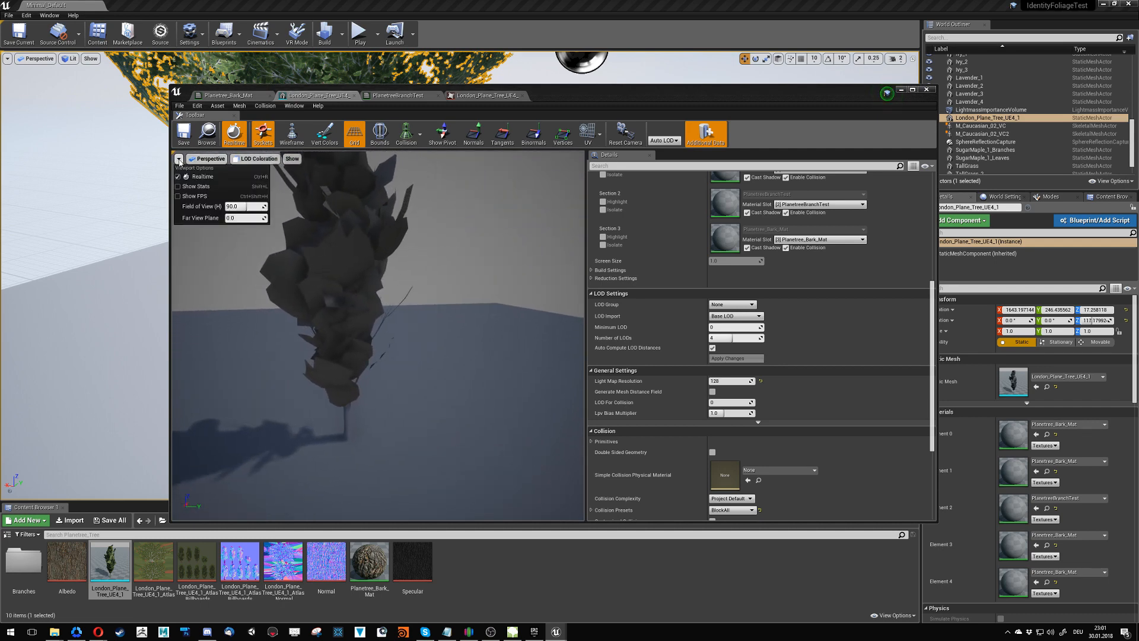
pyautogui.click(258, 159)
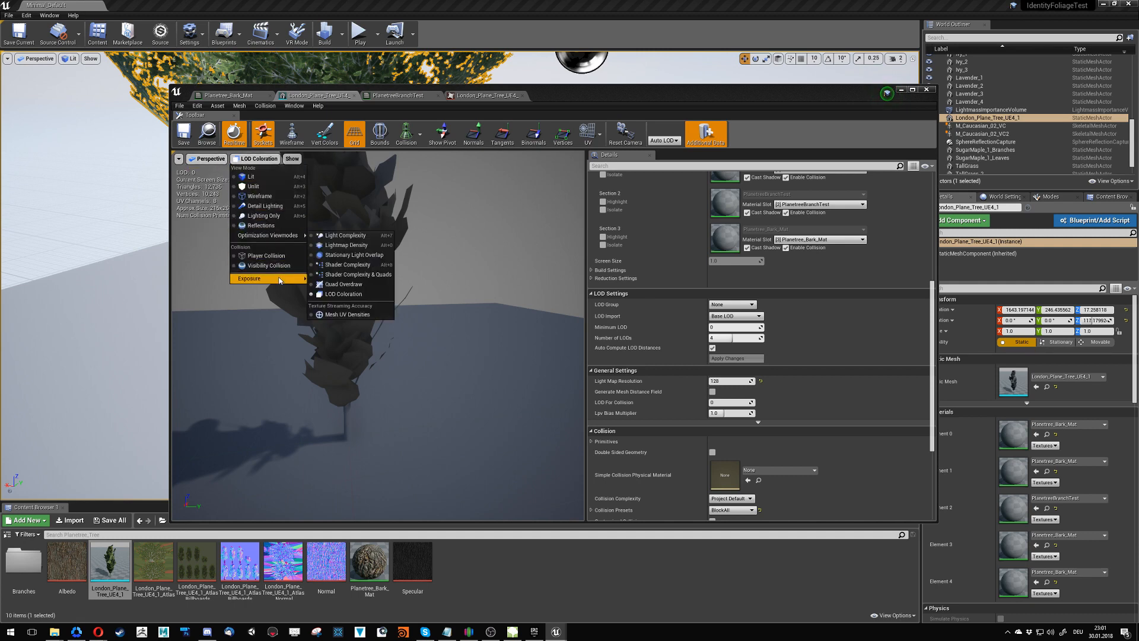
pyautogui.moveTo(280, 283)
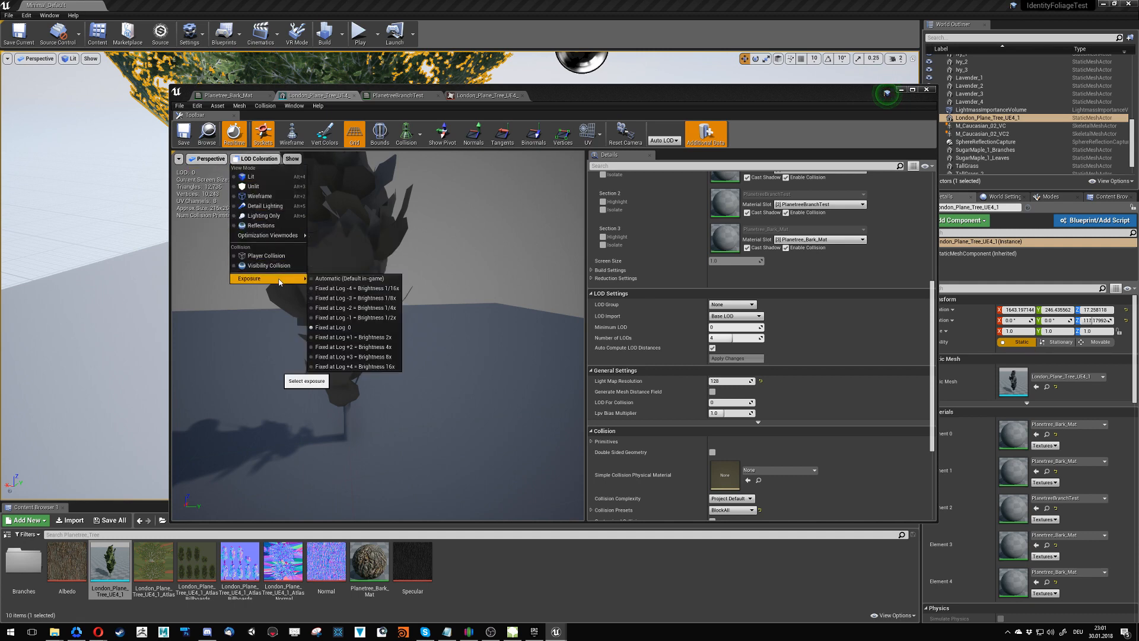
pyautogui.click(348, 330)
pyautogui.moveTo(348, 330); pyautogui.dragTo(349, 276, button='right')
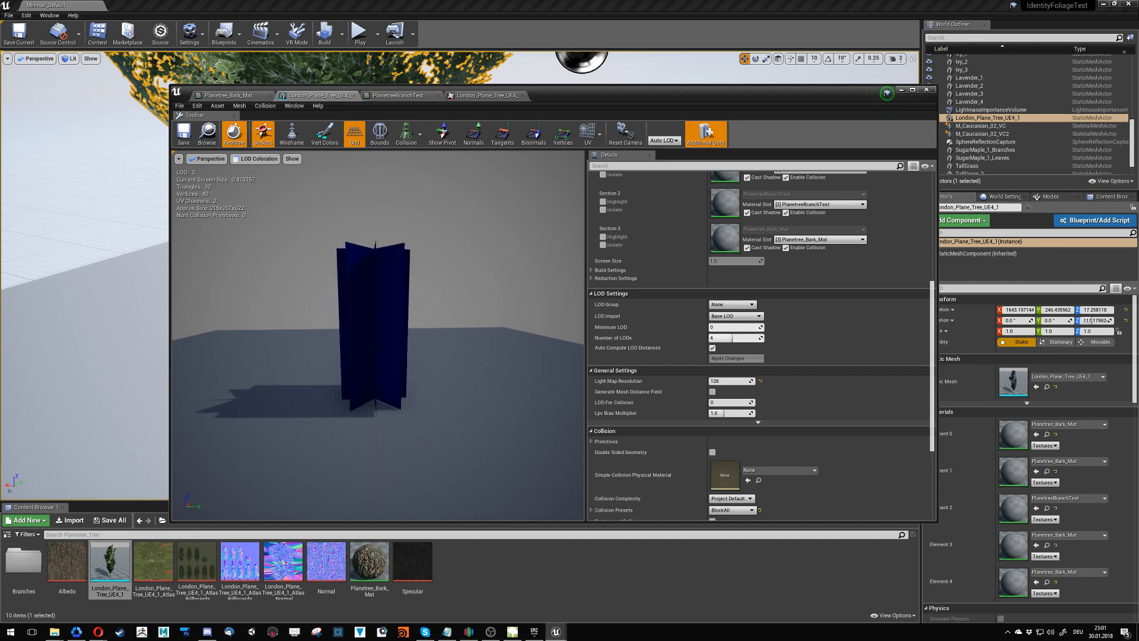
pyautogui.moveTo(348, 276); pyautogui.dragTo(473, 278)
pyautogui.moveTo(473, 278); pyautogui.dragTo(472, 275, button='right')
# - Look through the mesh's material and LOD properties and enable Double Sided Geometry for its collision
pyautogui.scroll(5, 710, 350)
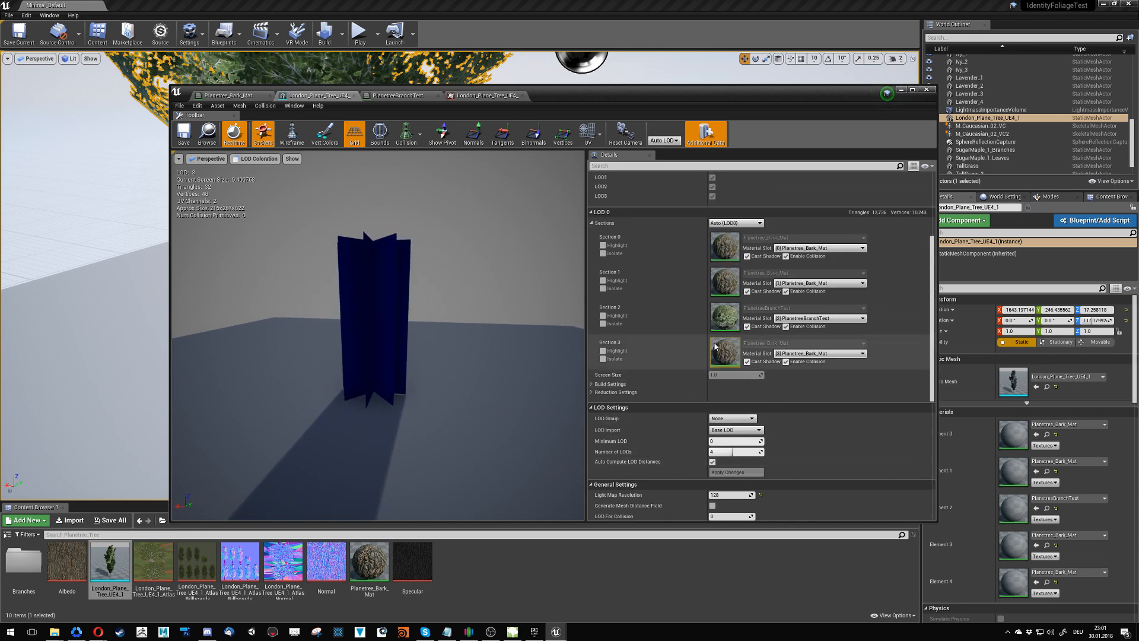
pyautogui.scroll(5, 710, 350)
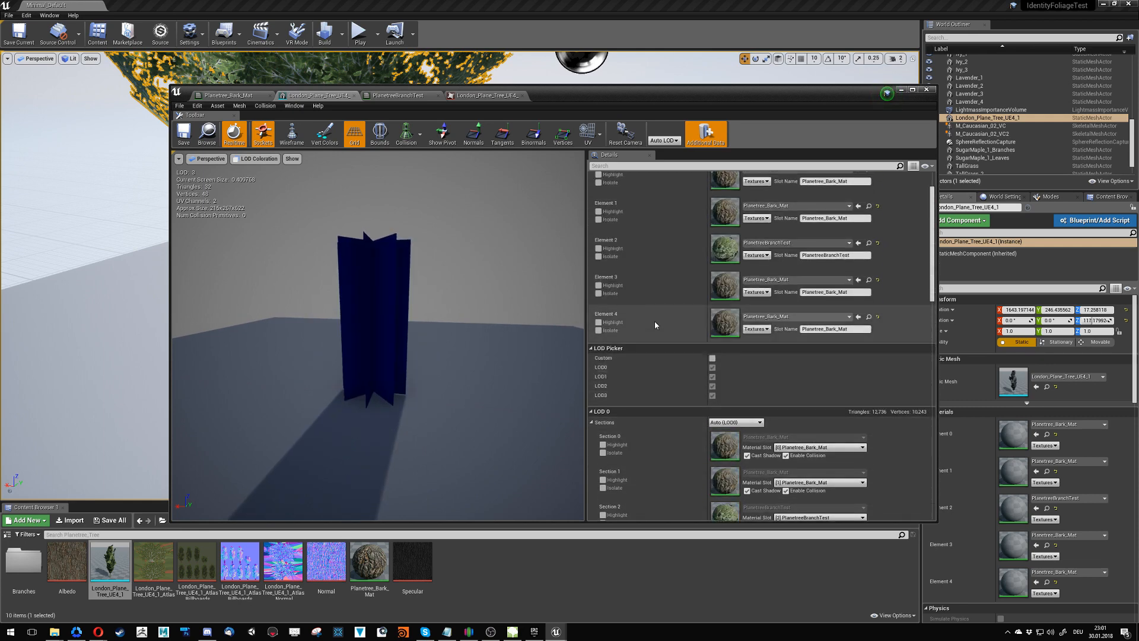
pyautogui.moveTo(932, 224); pyautogui.dragTo(918, 343)
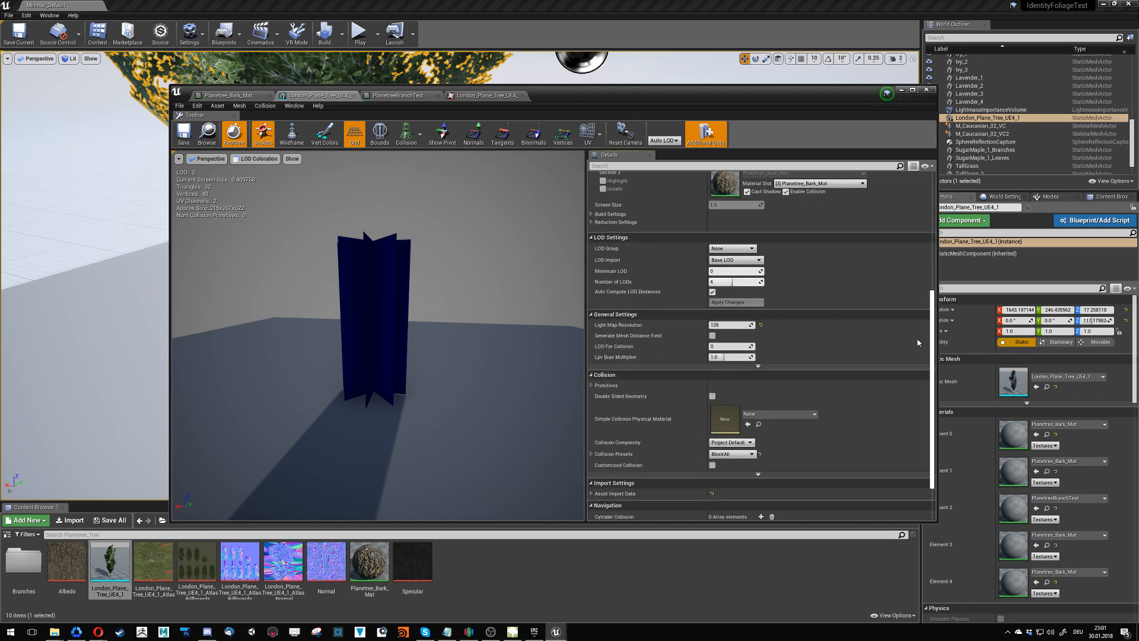
pyautogui.scroll(-3, 918, 343)
pyautogui.click(712, 340)
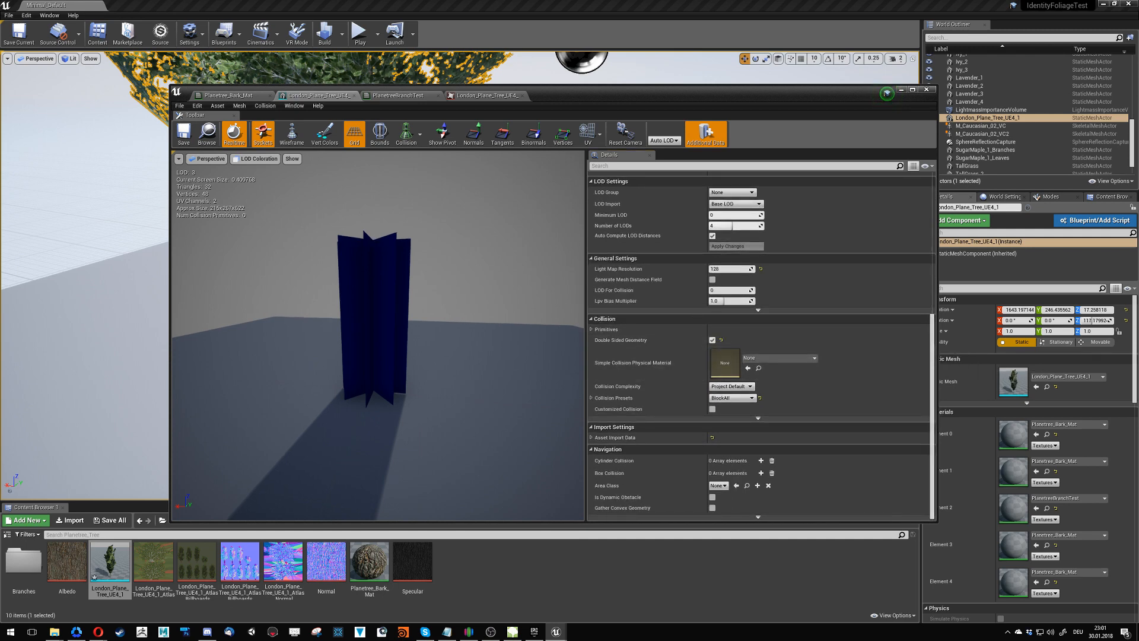
pyautogui.moveTo(378, 356); pyautogui.dragTo(378, 308, button='right')
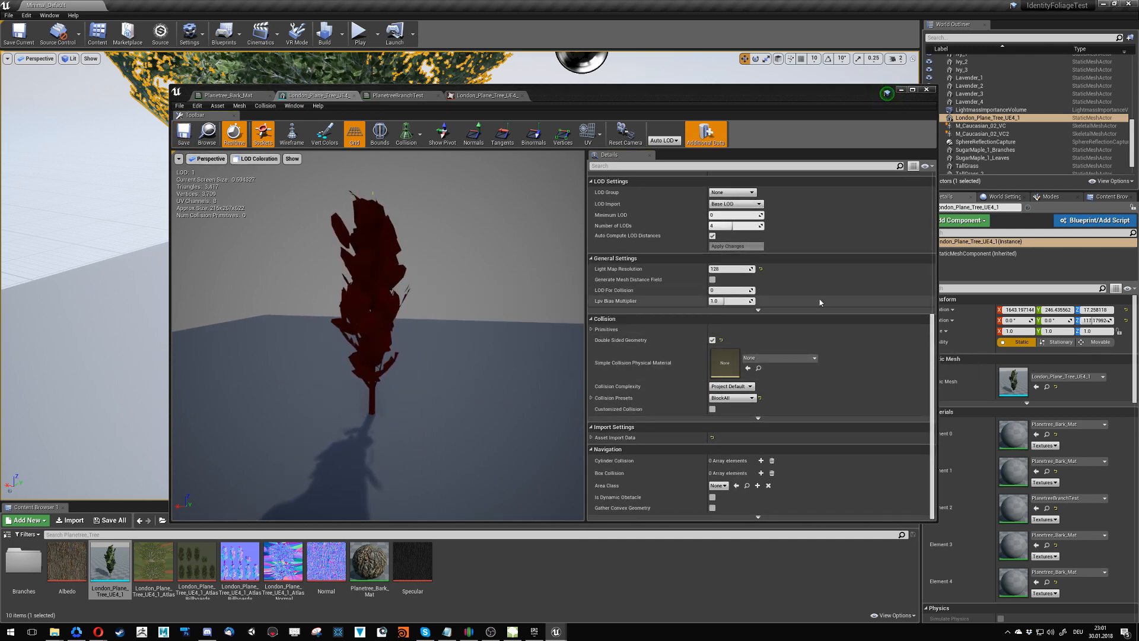
# - Examine LOD 0's Reduction Settings, including the Texture quality options, and expand its Build Settings
pyautogui.scroll(3, 714, 282)
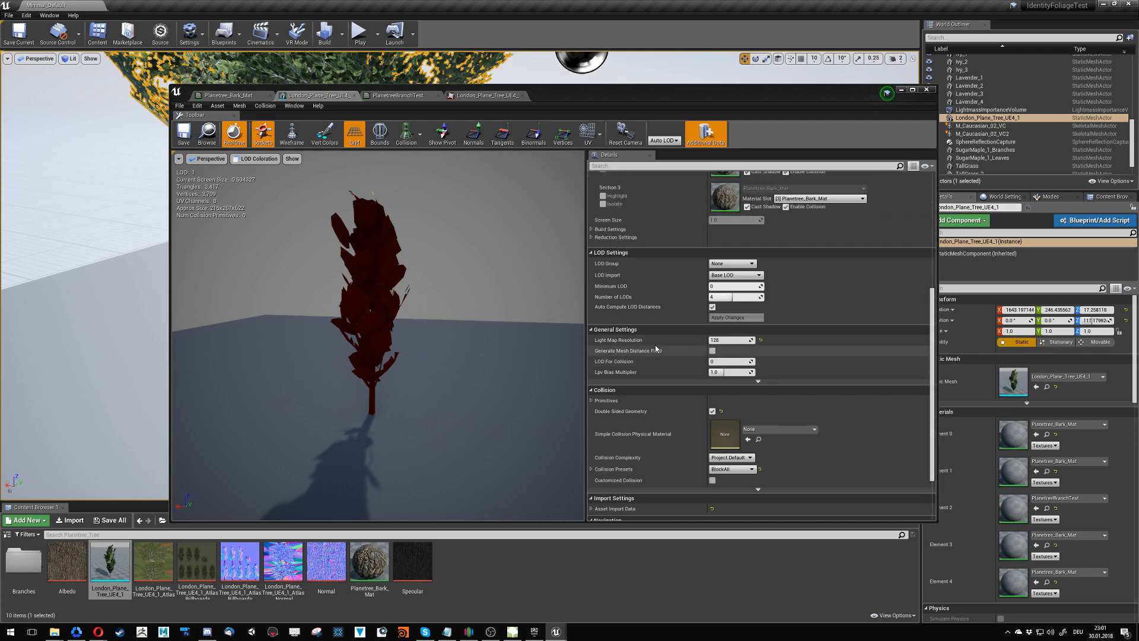
pyautogui.scroll(2, 766, 297)
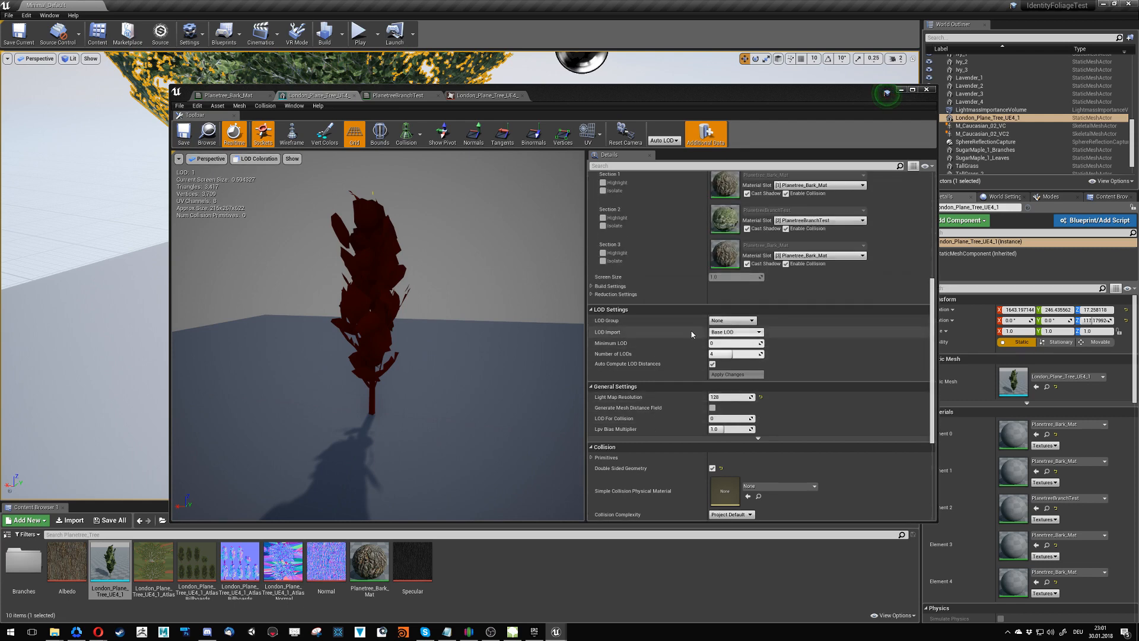
pyautogui.click(592, 294)
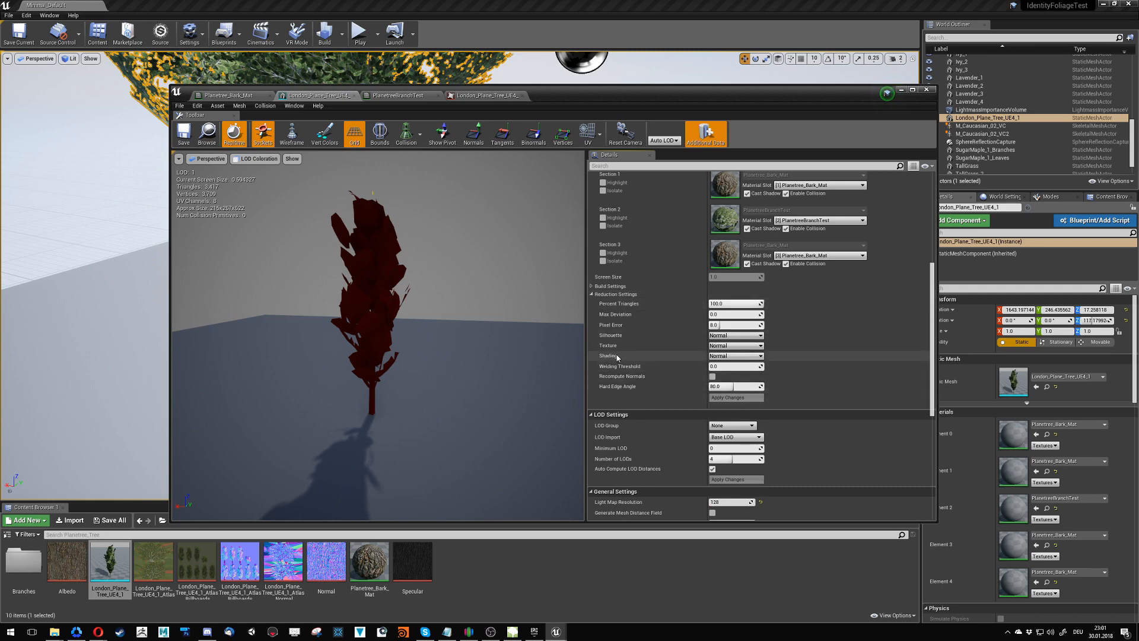
pyautogui.click(725, 346)
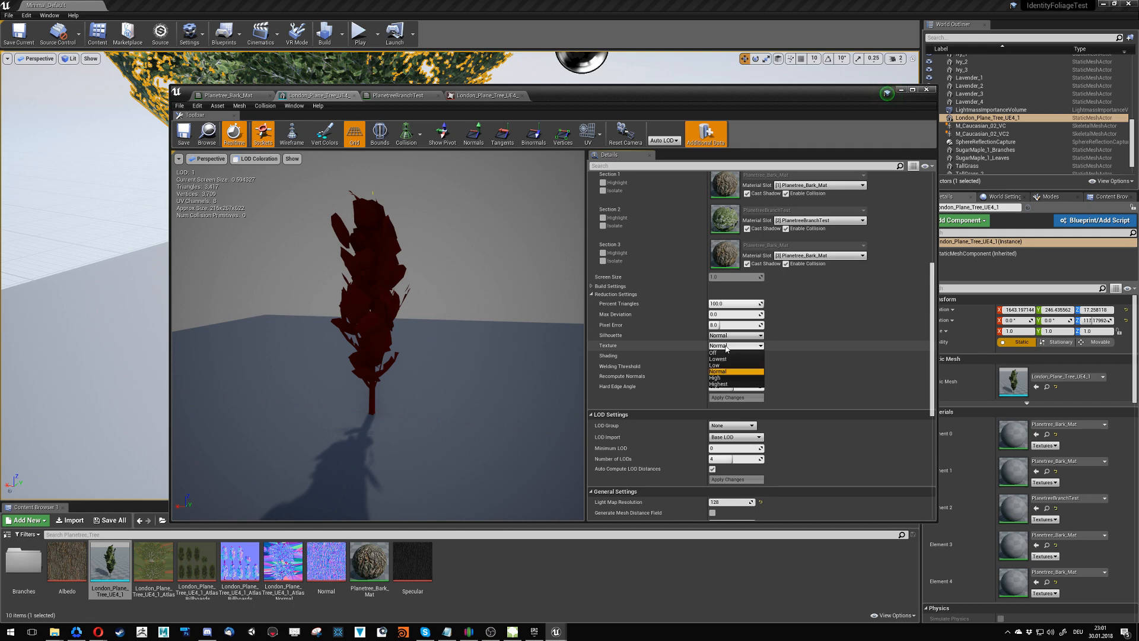
pyautogui.click(726, 348)
pyautogui.click(613, 295)
pyautogui.click(610, 286)
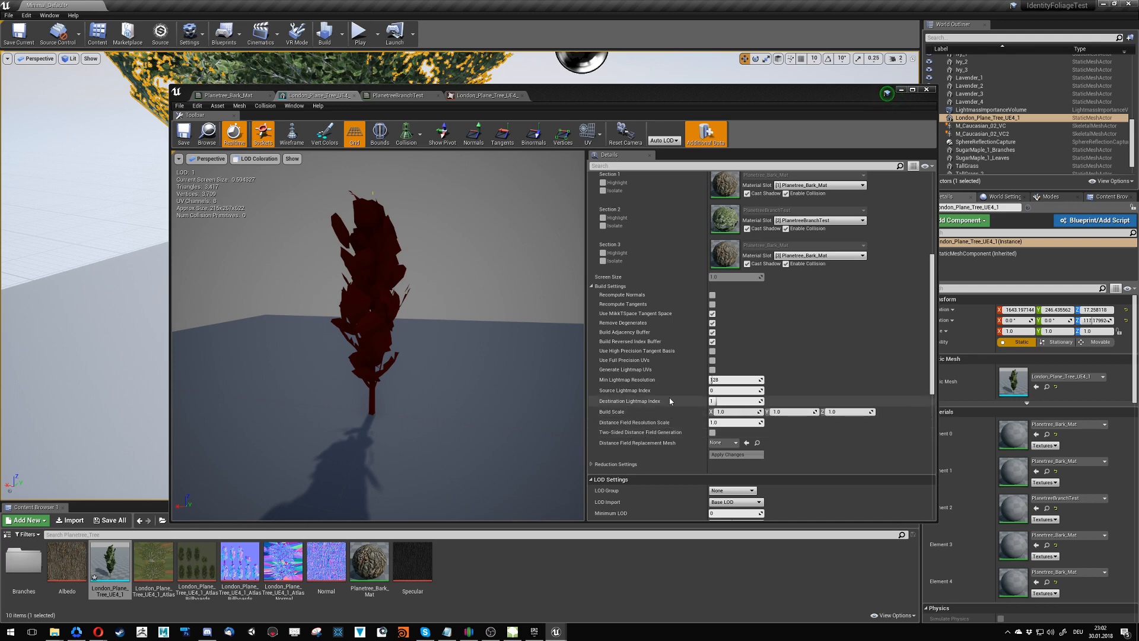
# - Inspect the tree mesh's UV layouts in channels 0, 1 and 2 in turn
pyautogui.click(598, 136)
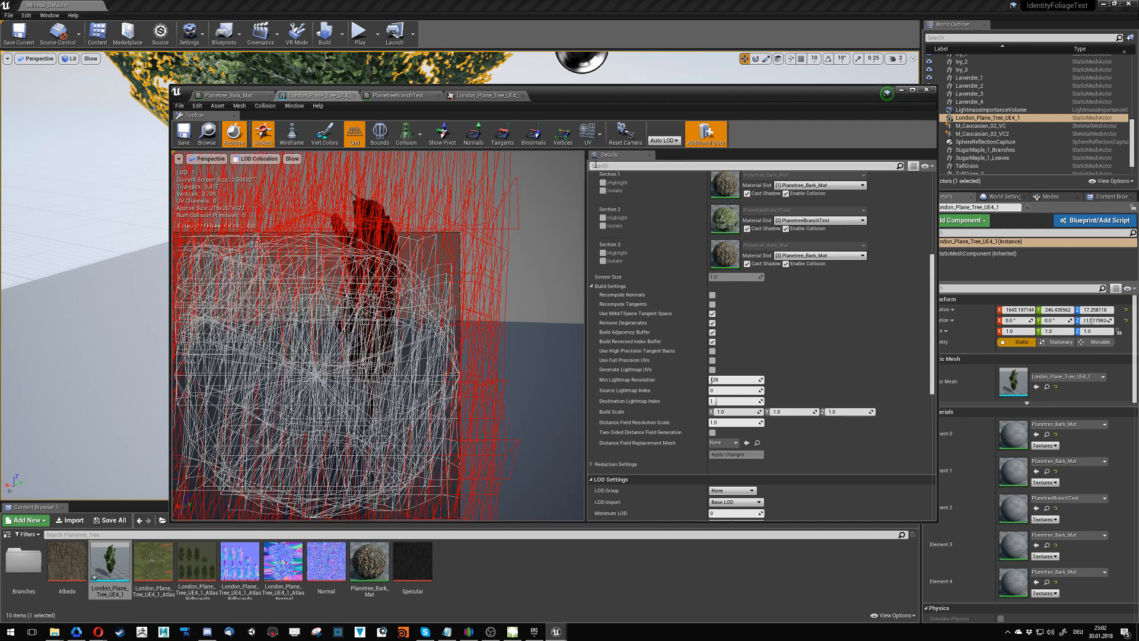
pyautogui.click(599, 136)
pyautogui.click(596, 173)
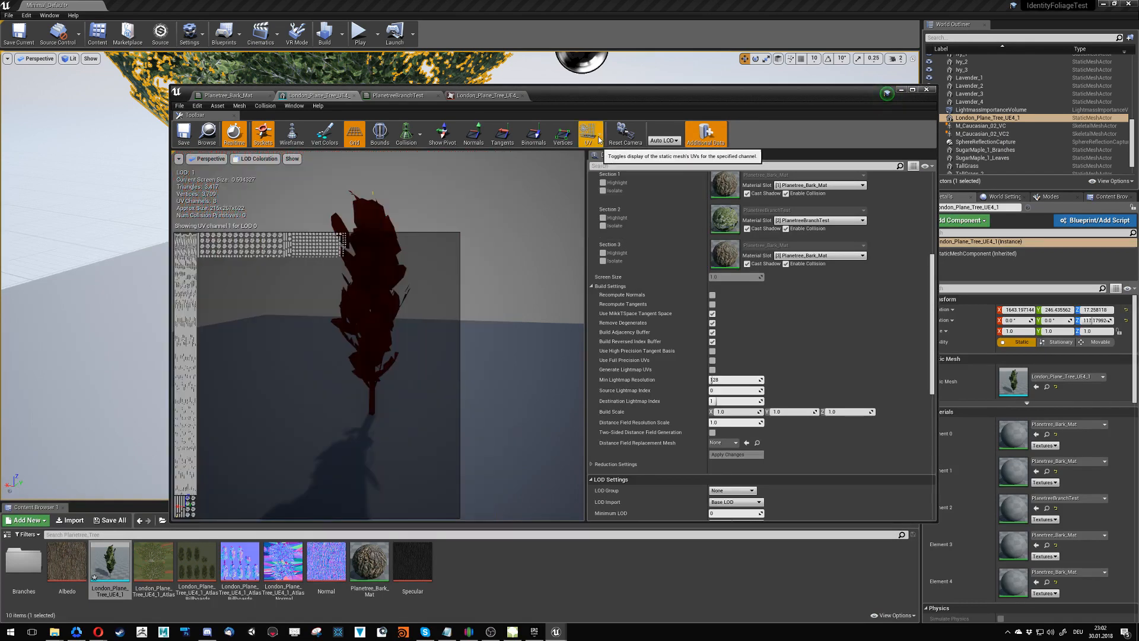
pyautogui.click(599, 140)
pyautogui.click(596, 185)
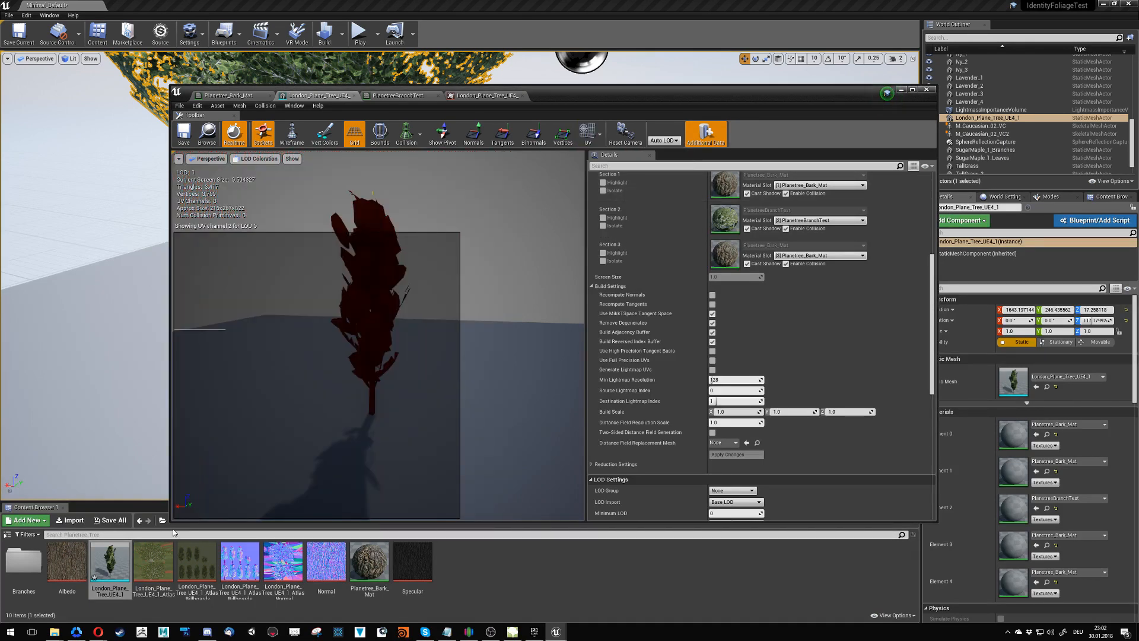